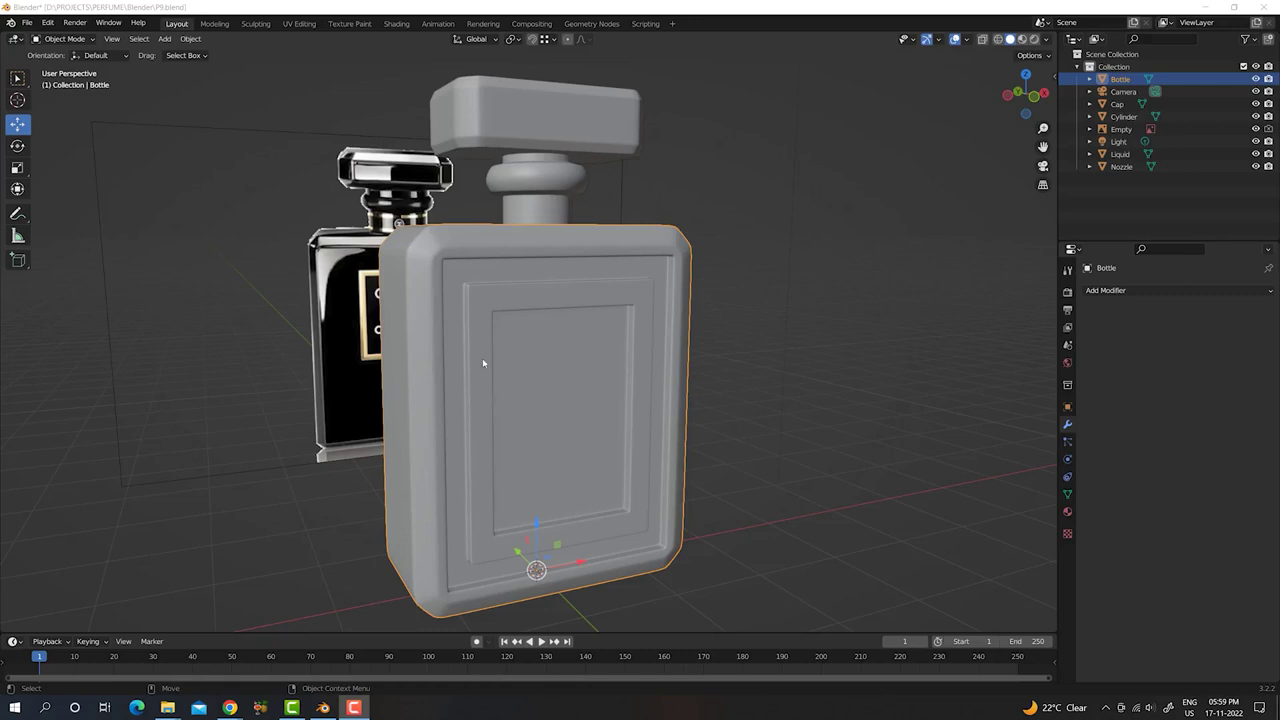
- Nudge the perfume bottle to a new position, then deselect it
scroll(482, 358, "down", 2)
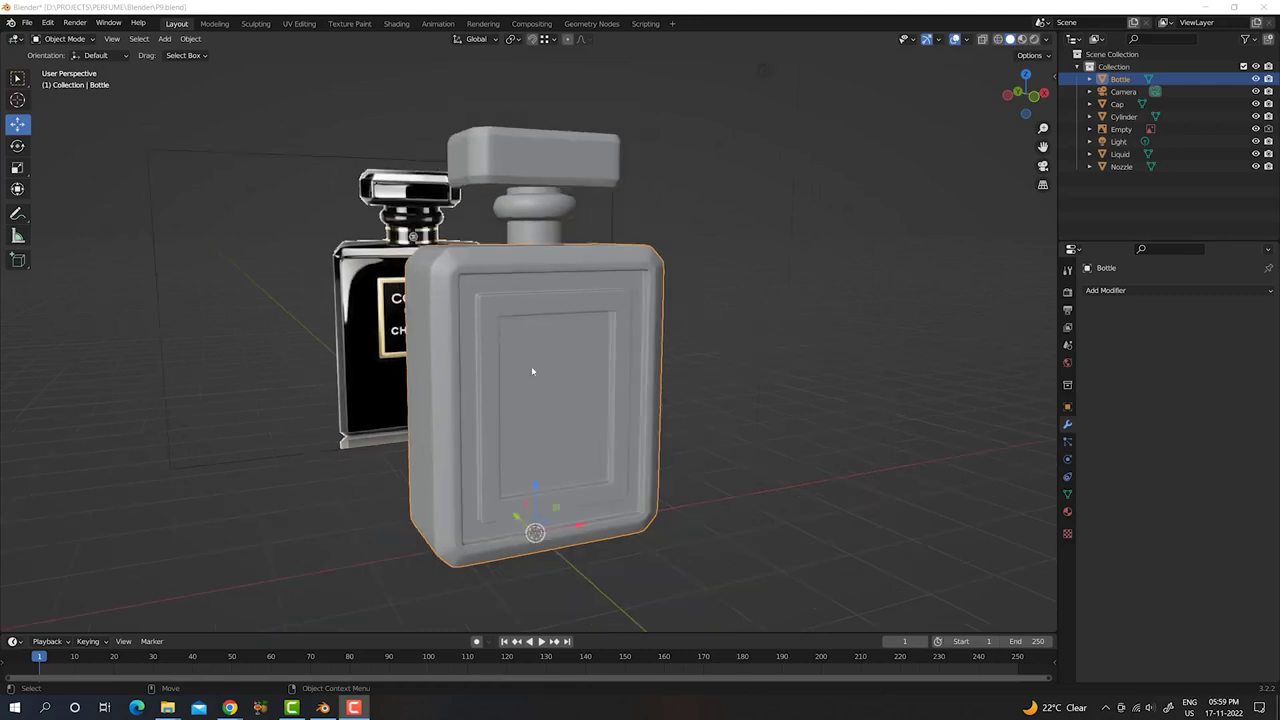
key("g")
left_click(529, 344)
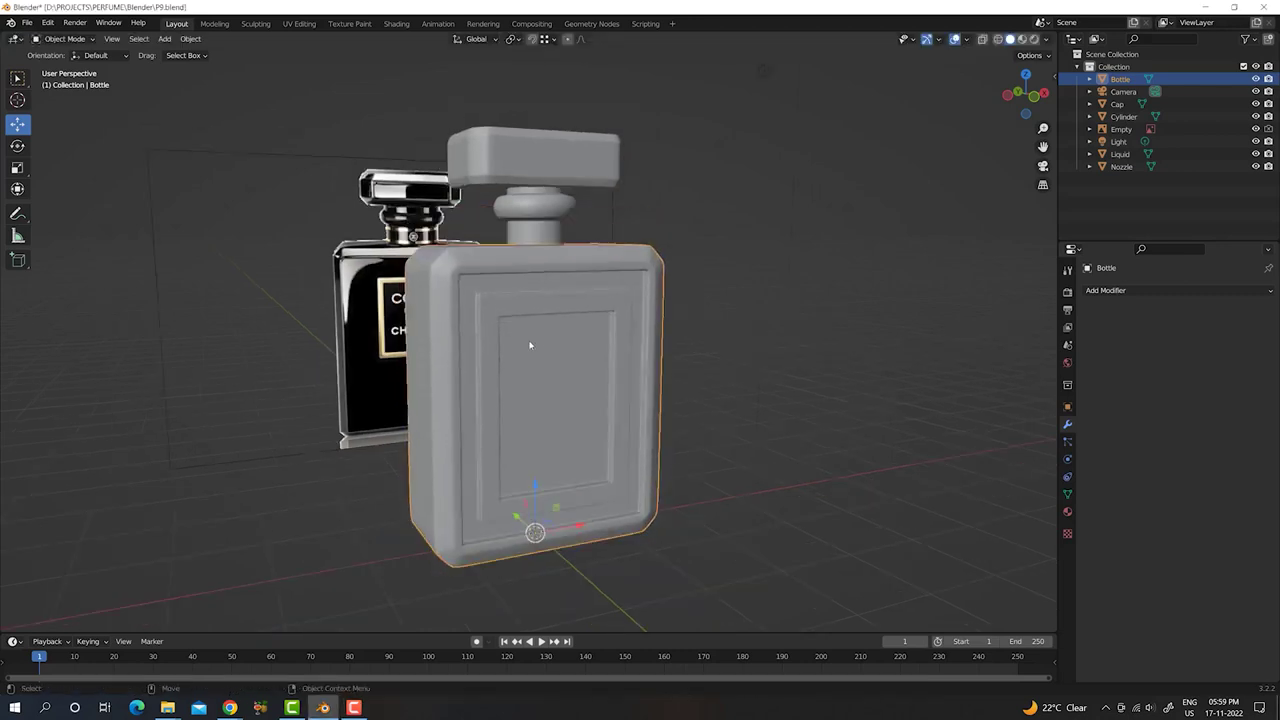
left_click(700, 332)
middle_click_drag(700, 332, 626, 334)
- Hide the Chanel reference Empty with its Outliner eye icon
left_click(398, 298)
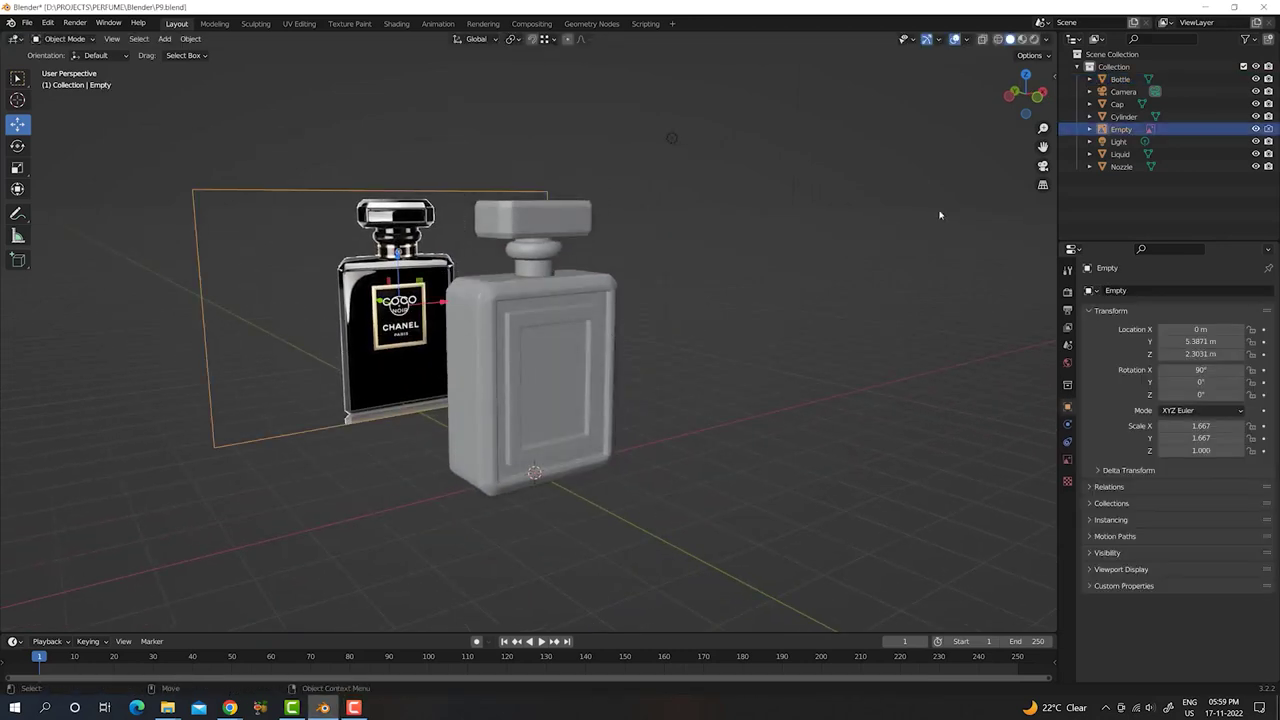
left_click(1256, 129)
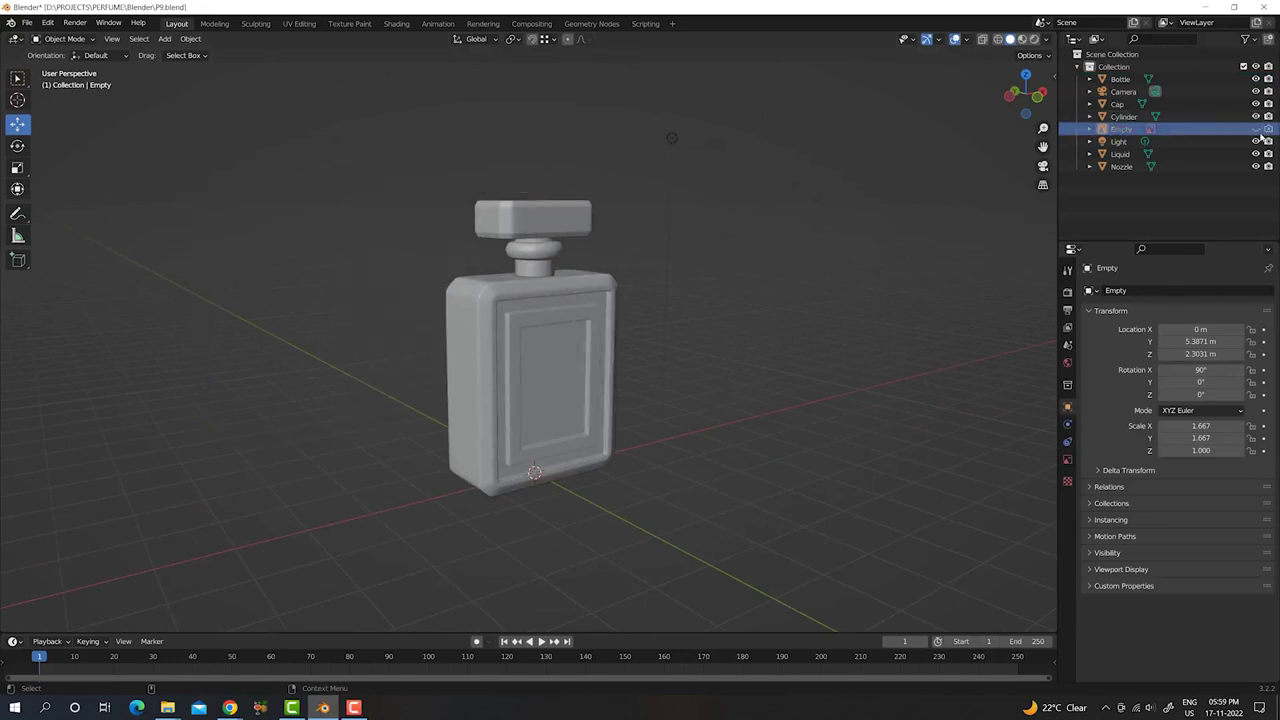
mouse_move(669, 346)
middle_mouse_down()
mouse_move(586, 334)
mouse_move(586, 306)
mouse_move(542, 334)
middle_mouse_up()
scroll(550, 335, "up", 2)
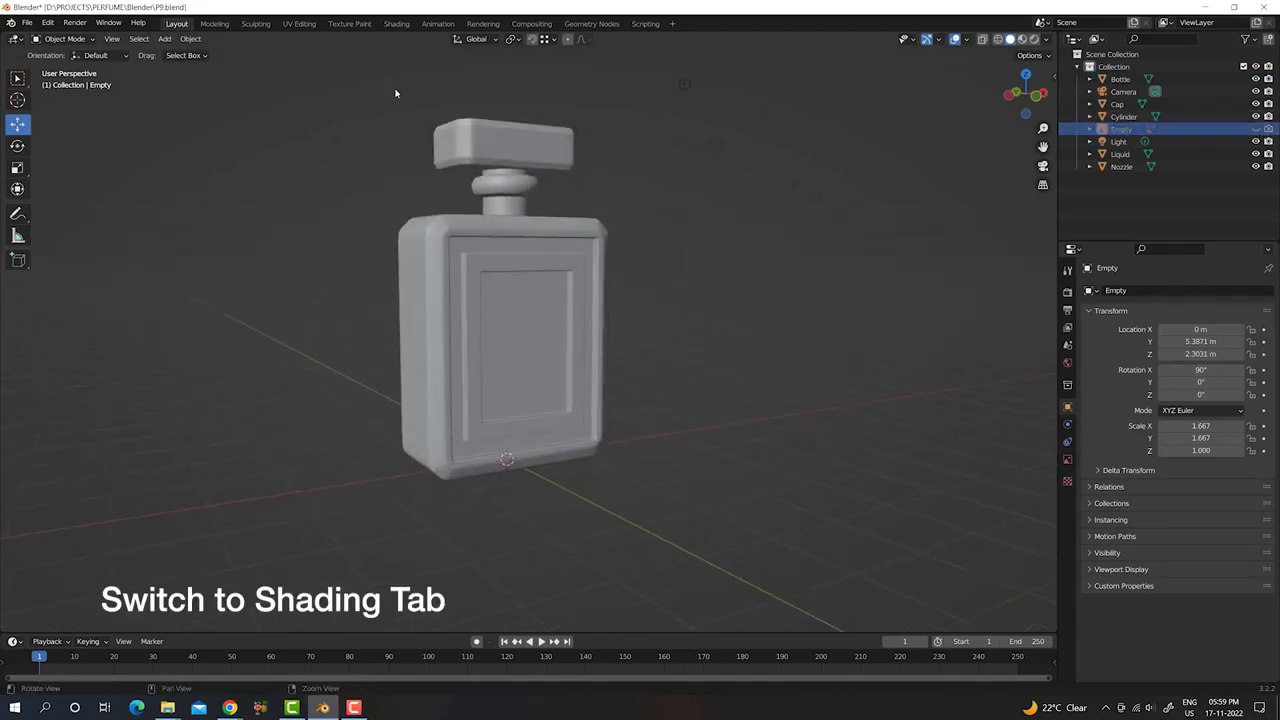
- Switch to the Shading workspace, enlarge its viewport, and set the render engine to Cycles
left_click(396, 24)
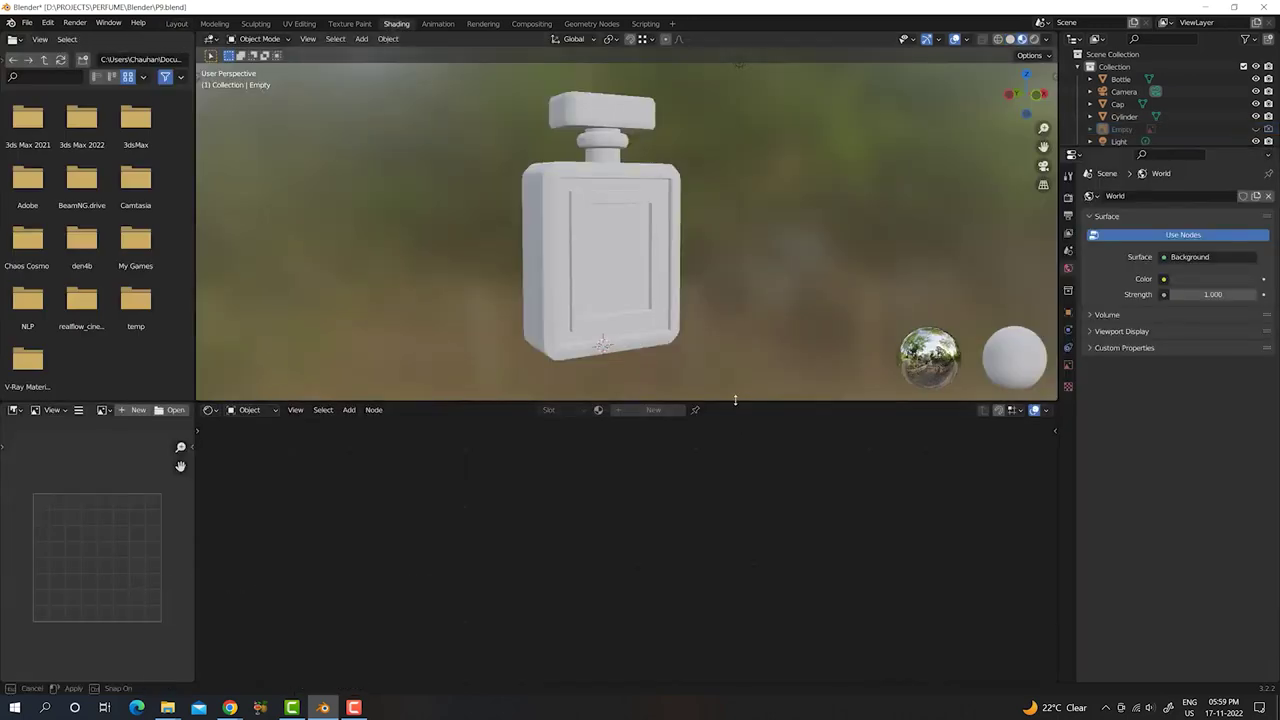
left_click_drag(737, 400, 749, 514)
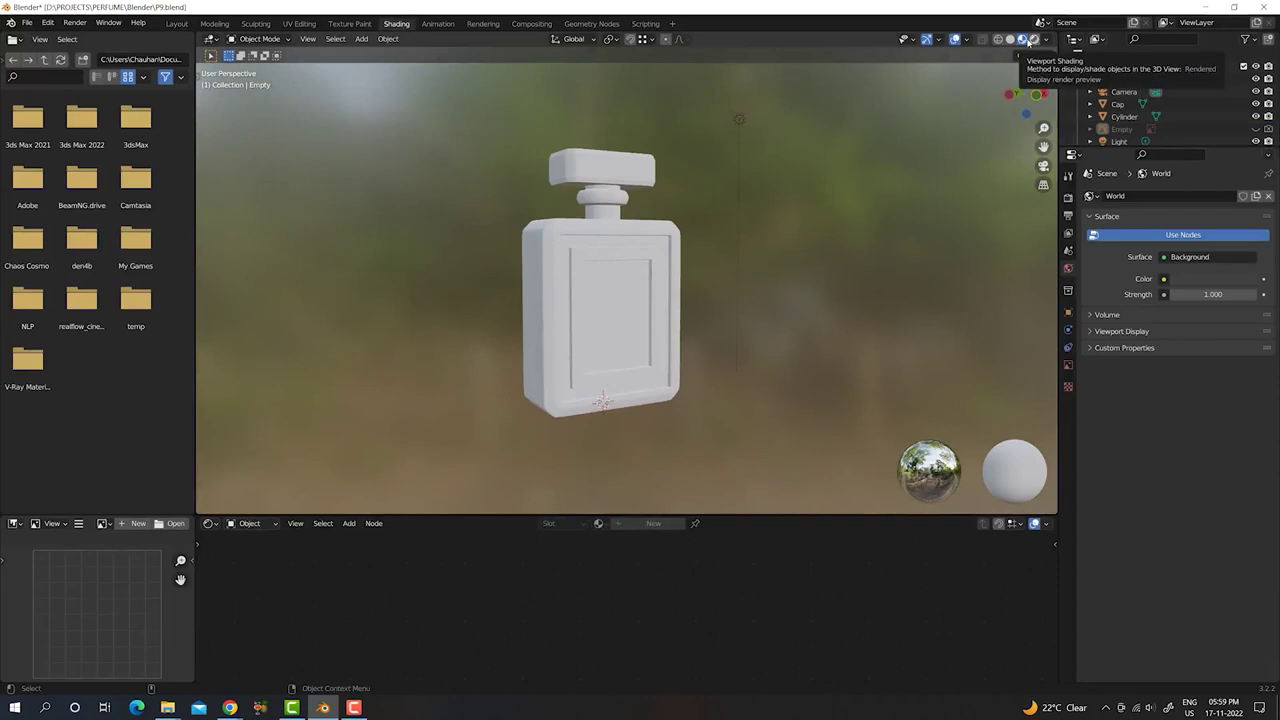
left_click(1068, 200)
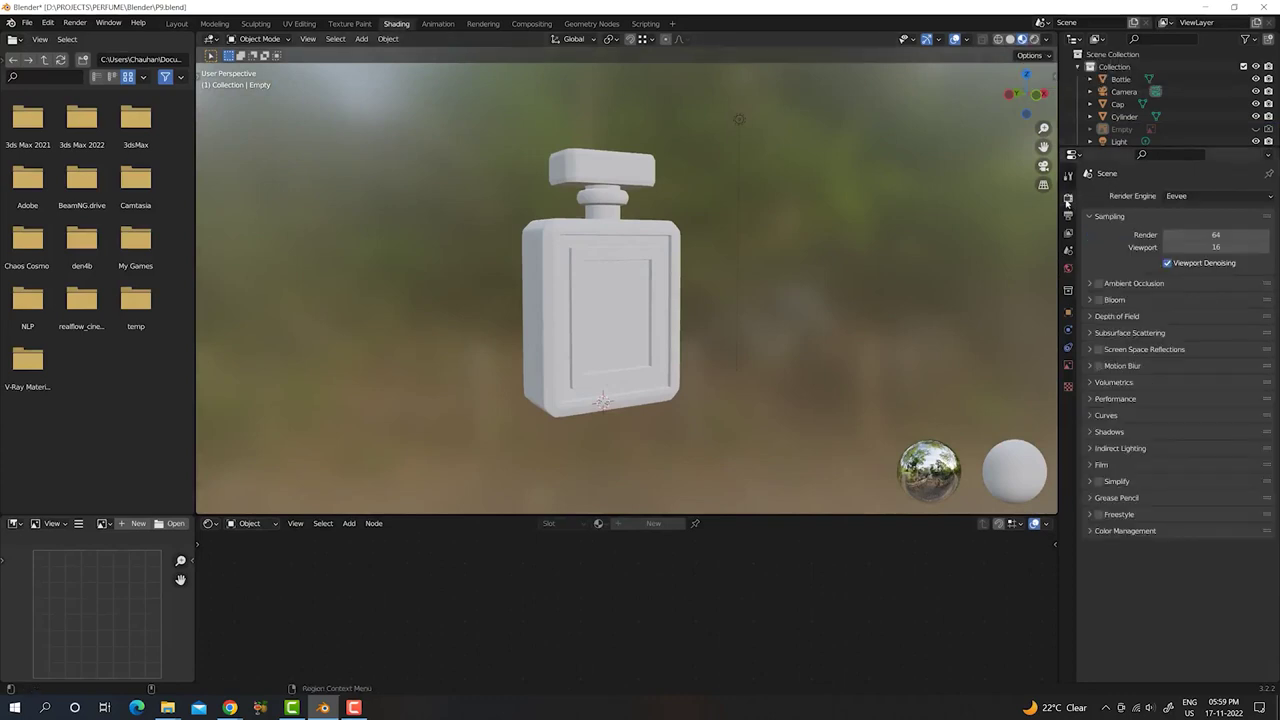
left_click(1187, 197)
left_click(1188, 238)
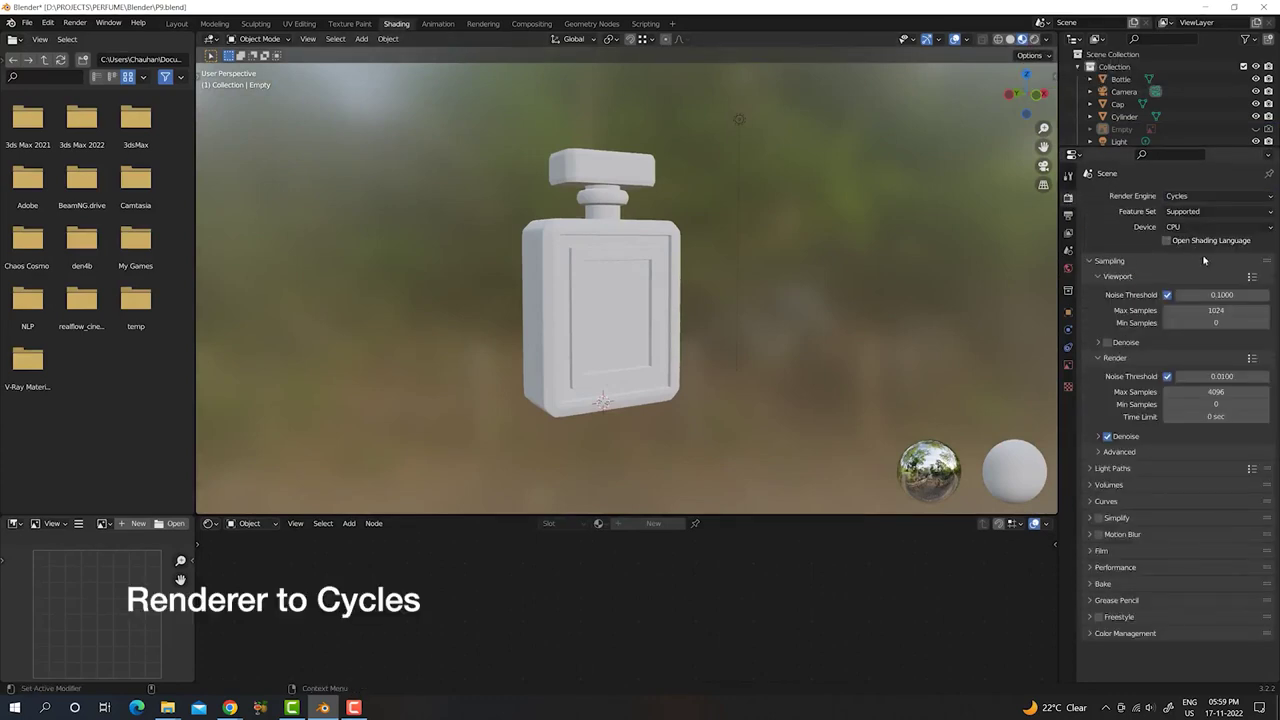
- Set the render device to GPU Compute and render max samples to 1000
left_click(1191, 226)
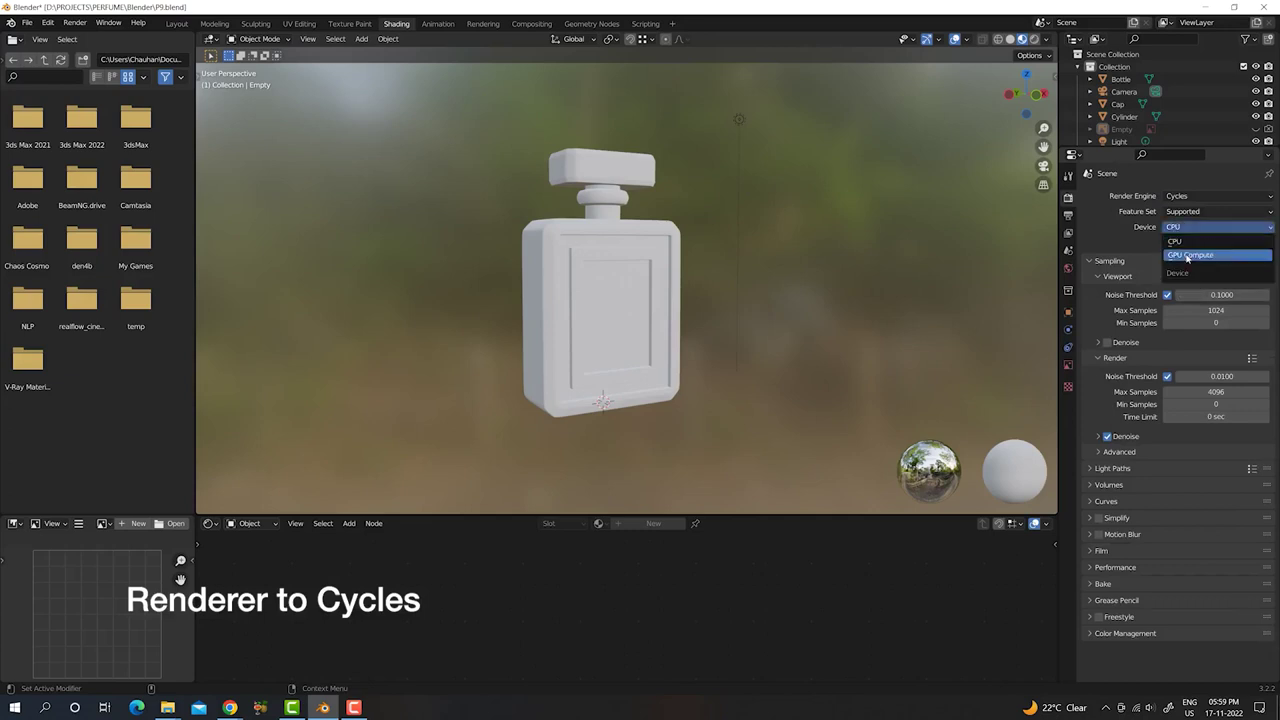
left_click(1193, 256)
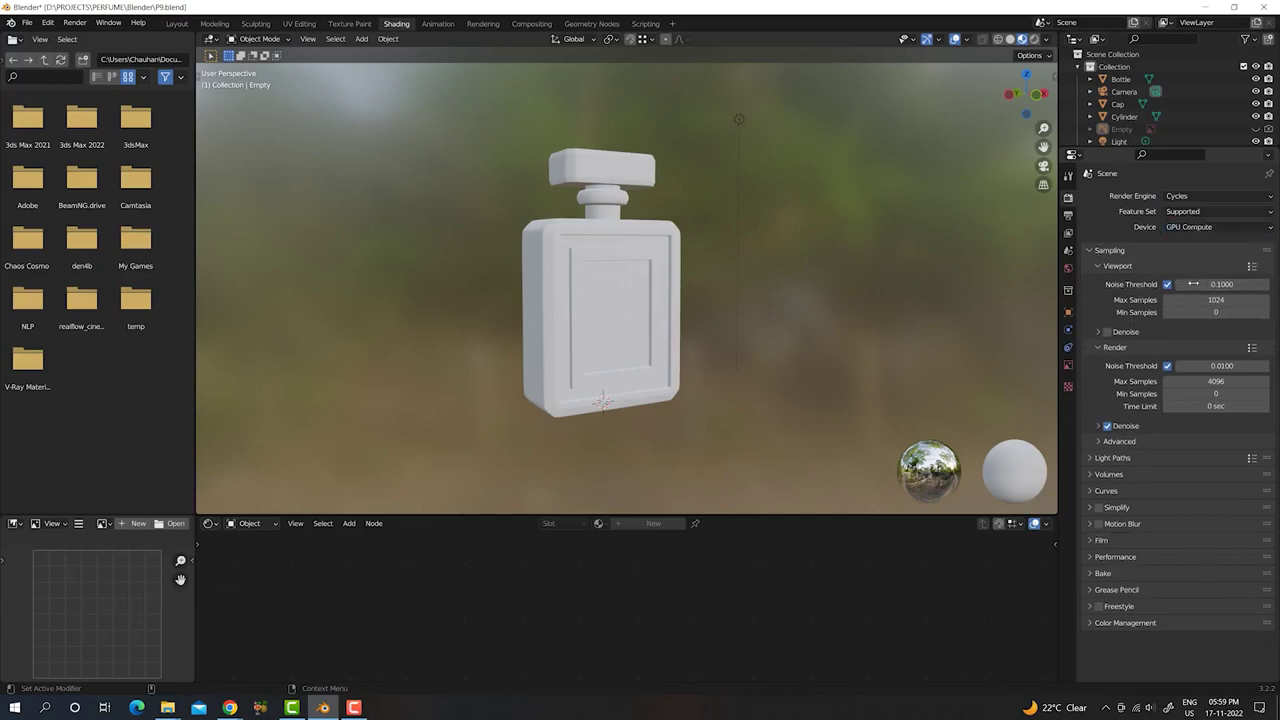
double_click(1215, 378)
type("1000")
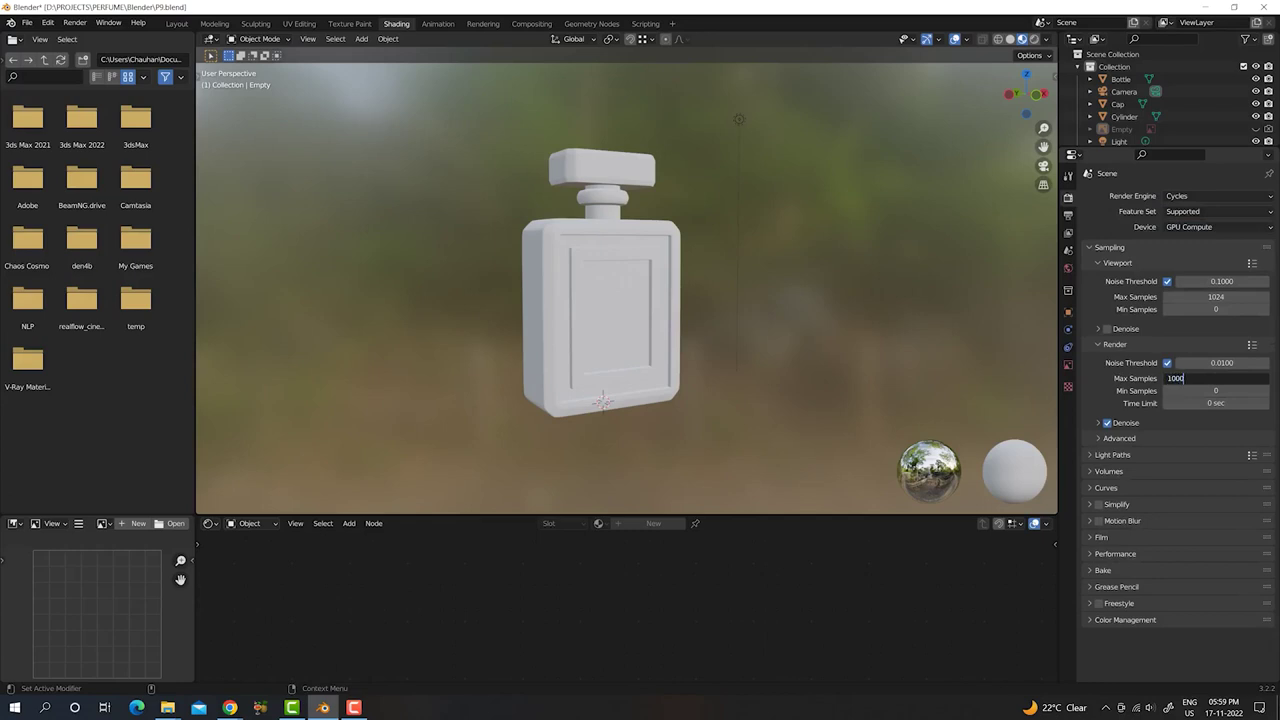
key("Return")
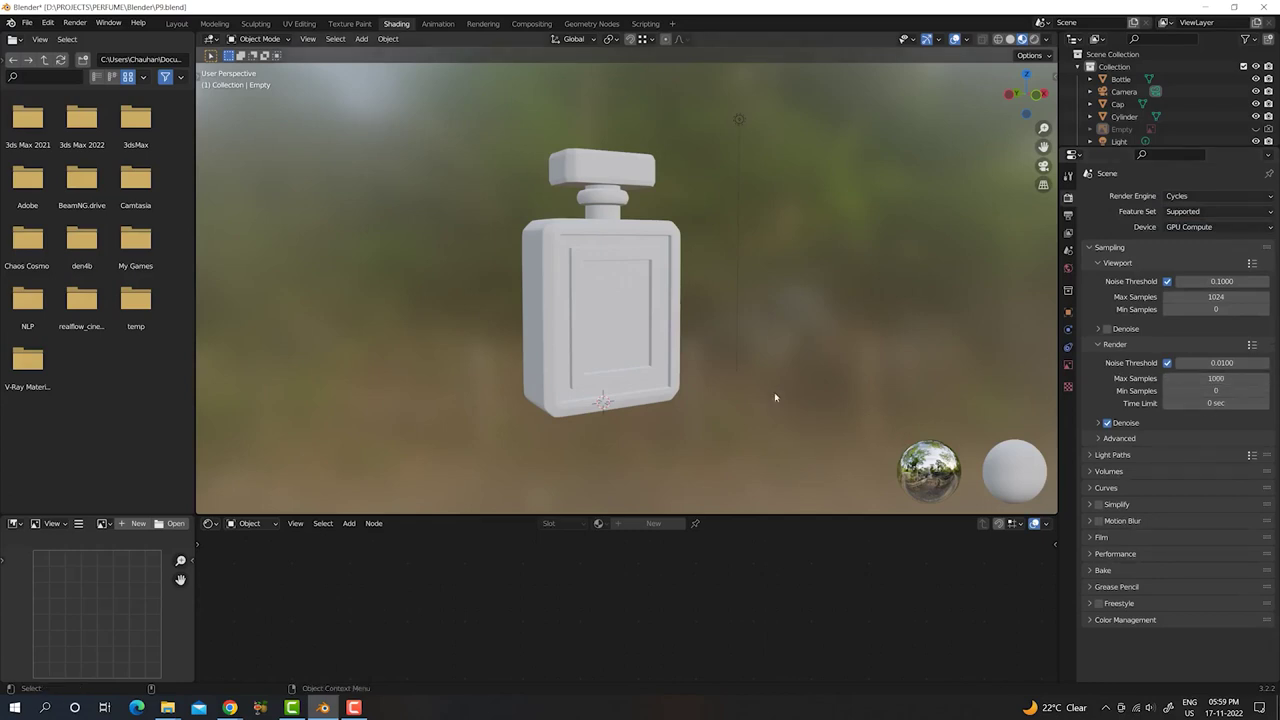
- Turn on Rendered viewport shading and create a new material on the bottle body
middle_click_drag(690, 384, 710, 375)
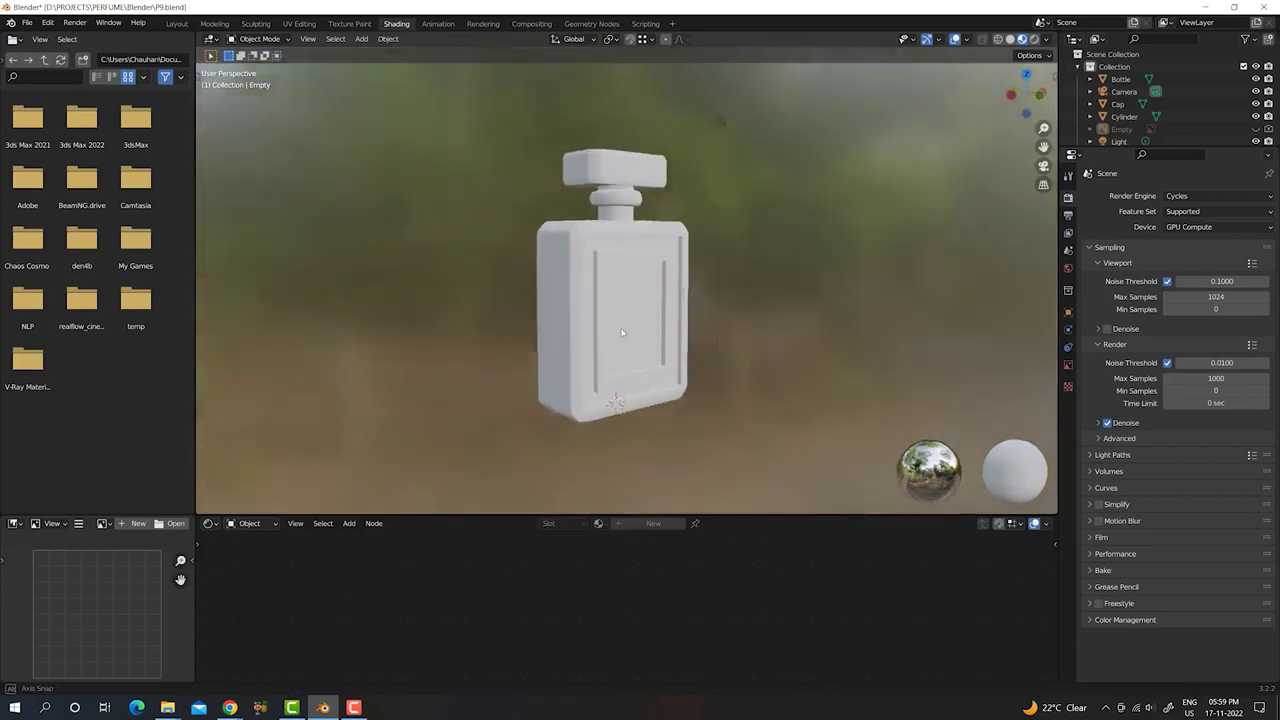
left_click(1033, 40)
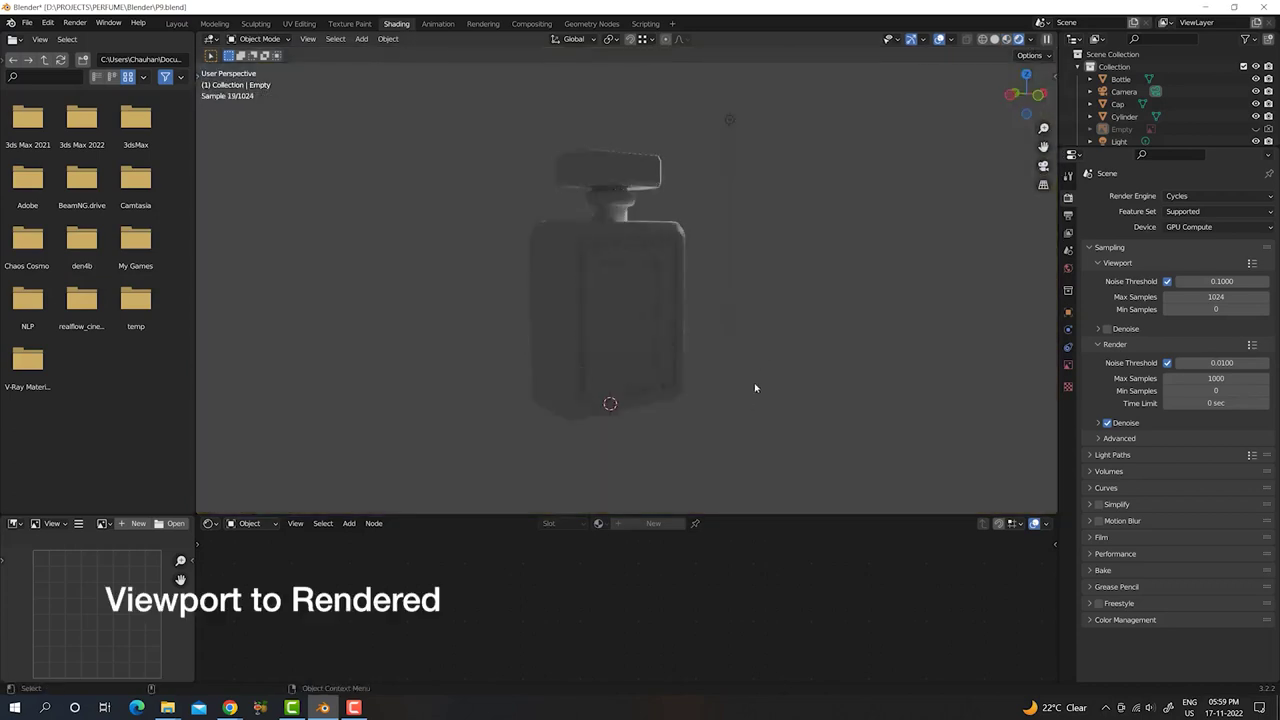
left_click(620, 348)
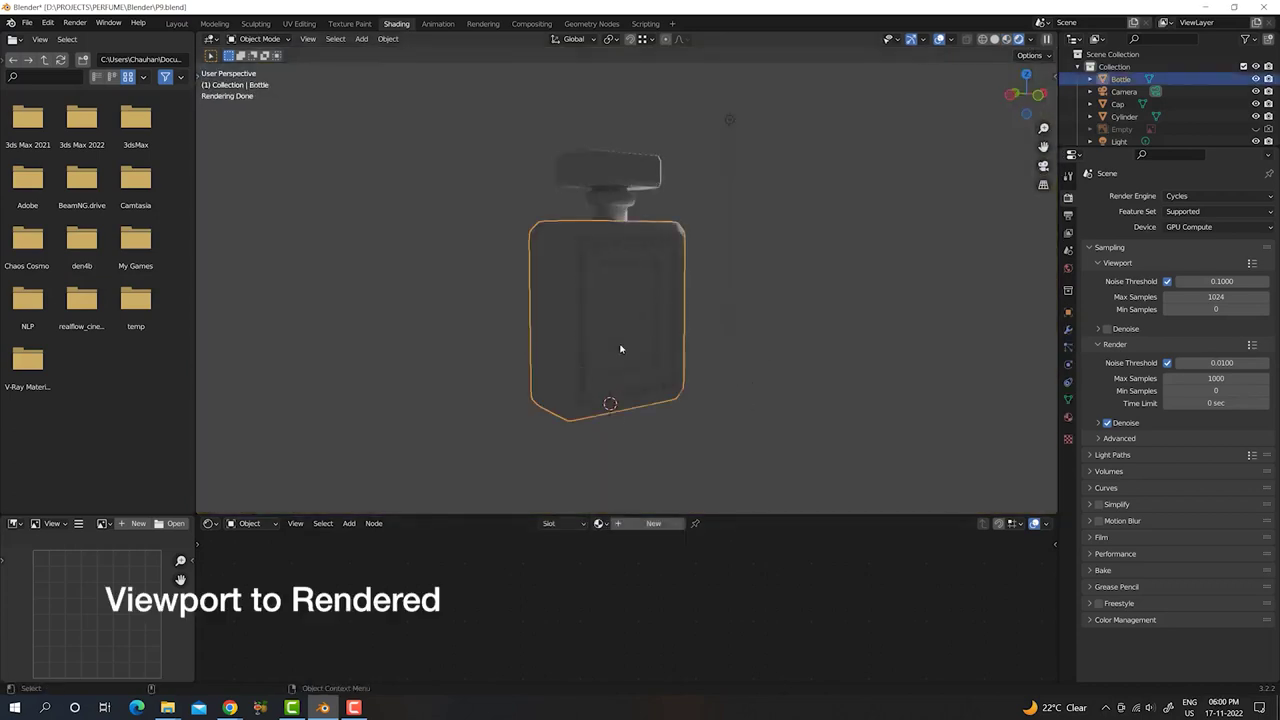
left_click(652, 523)
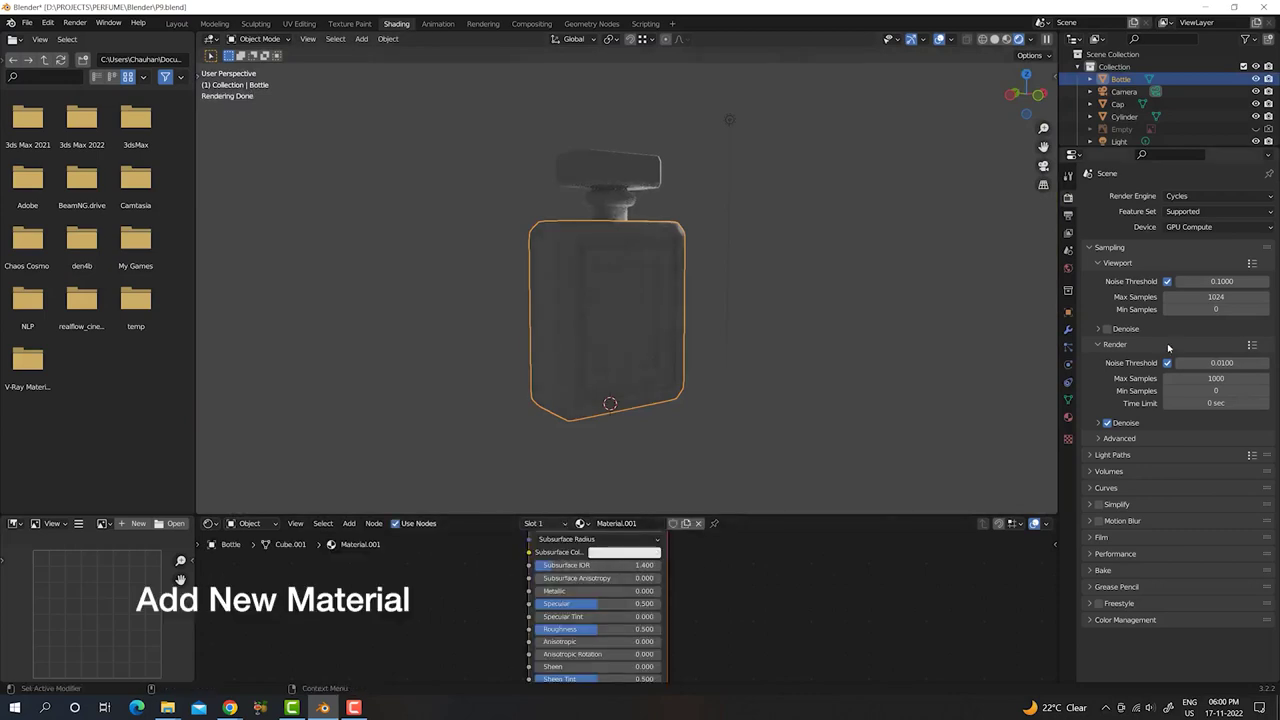
- Make the bottle's material a Glass BSDF with roughness 0
left_click(1068, 417)
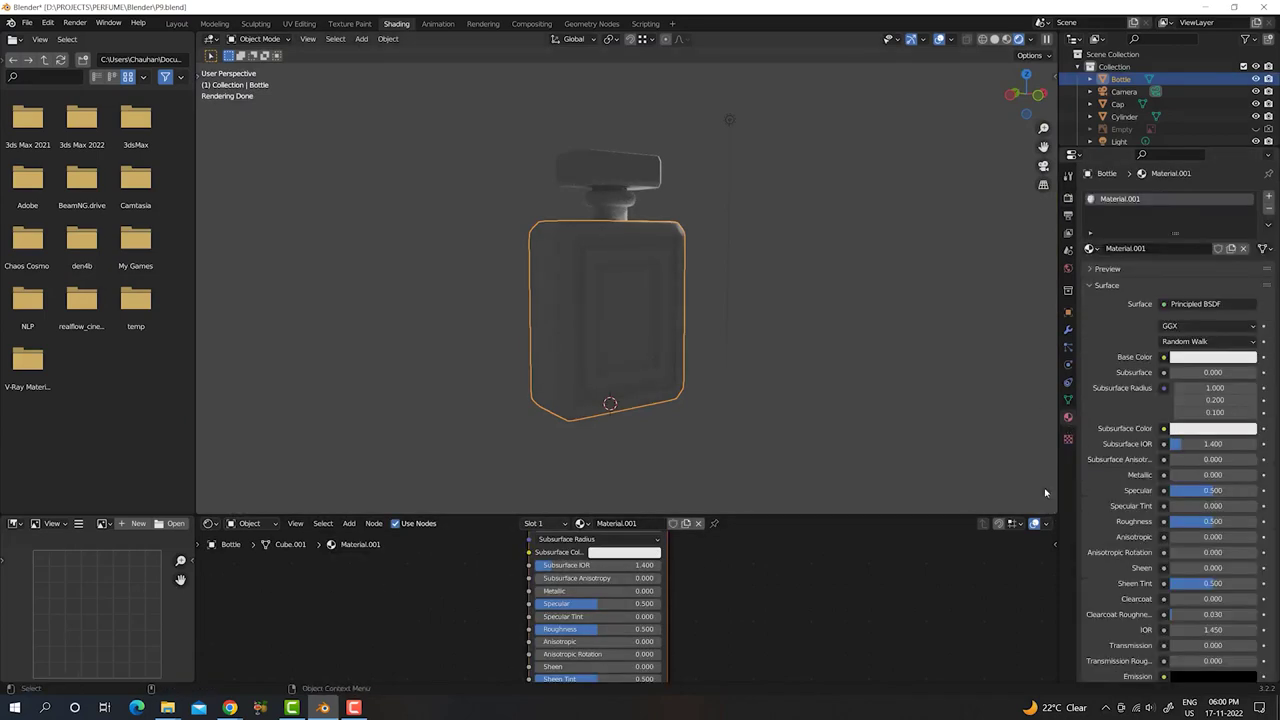
left_click(1181, 306)
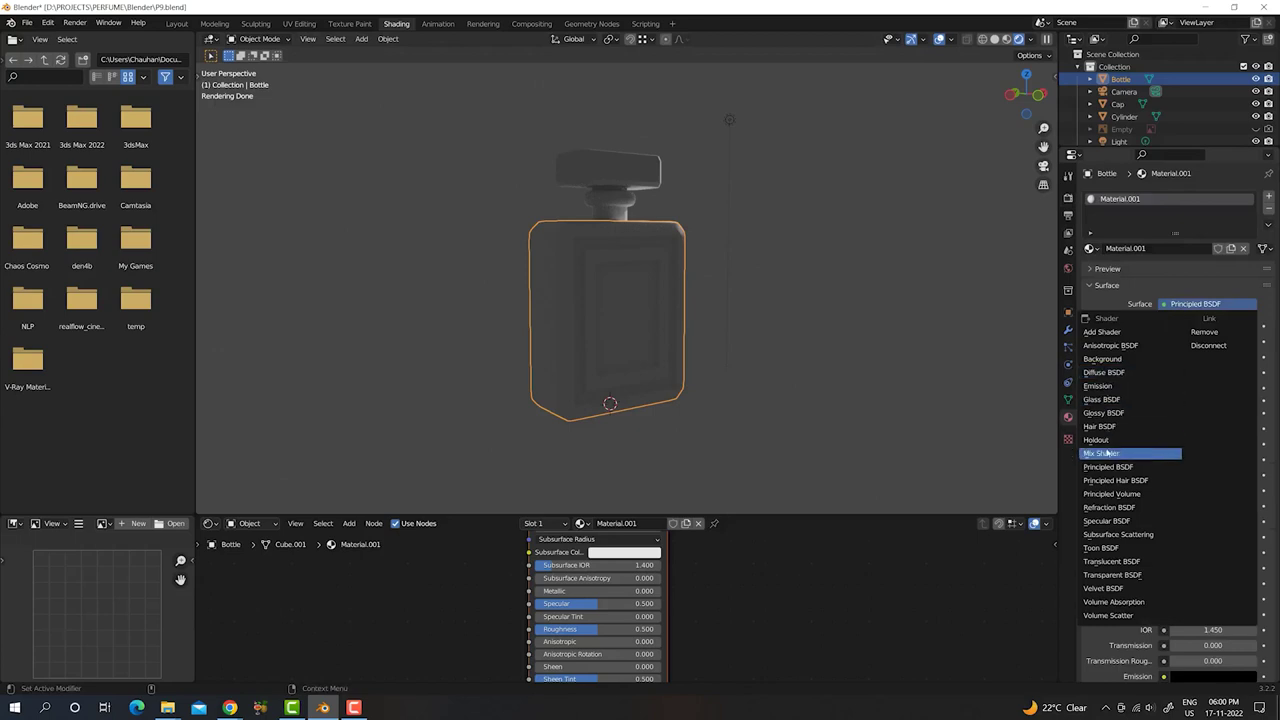
left_click(1103, 401)
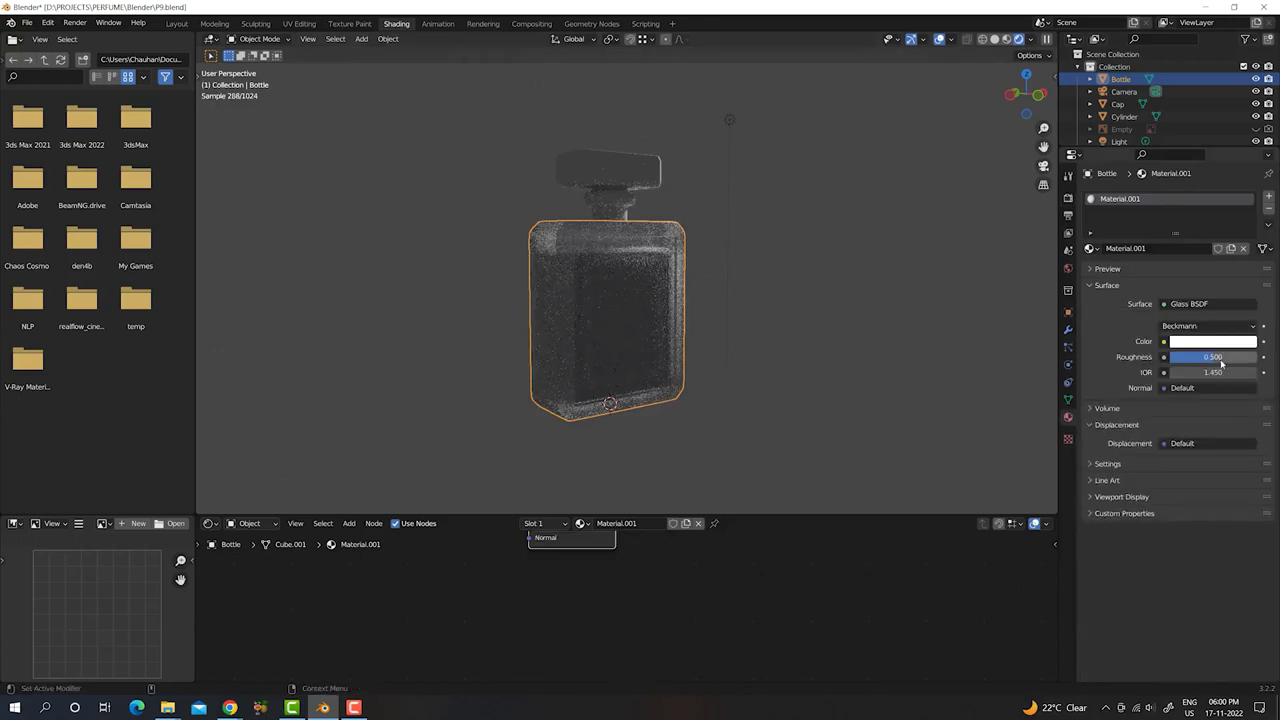
scroll(570, 585, "down", 1)
middle_click_drag(570, 585, 601, 590, "ctrl")
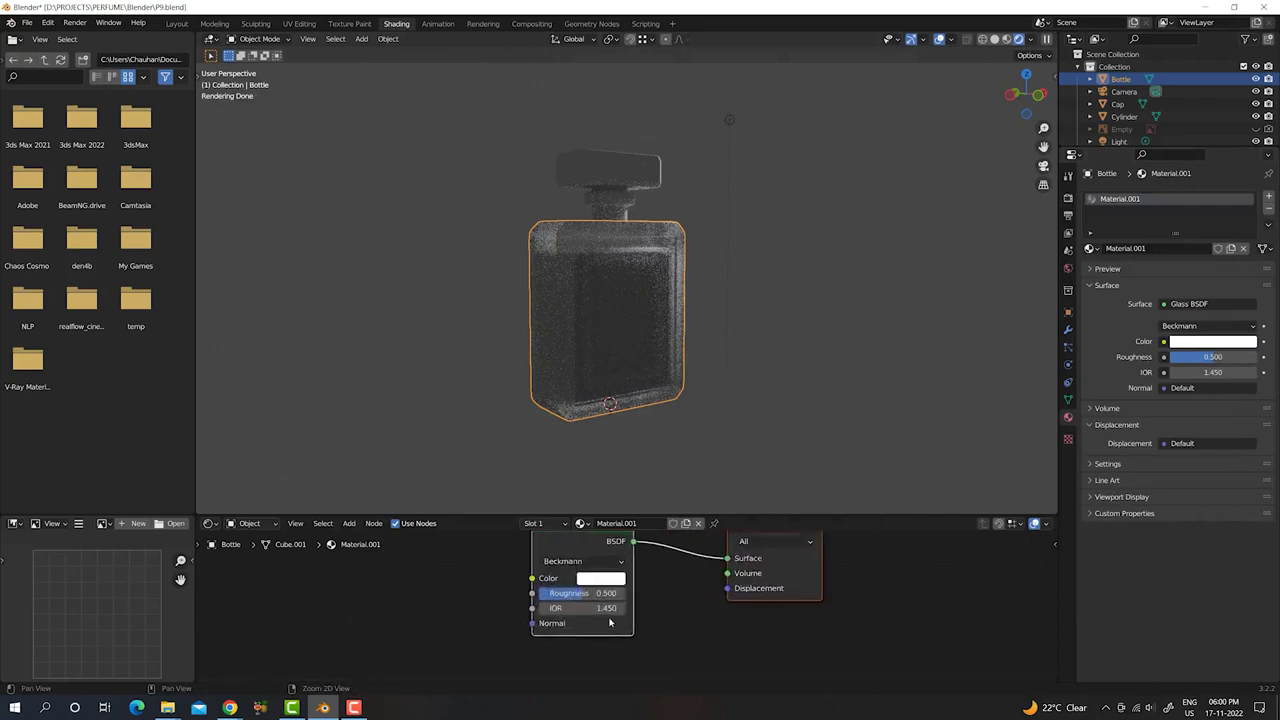
left_click(600, 589)
type("0")
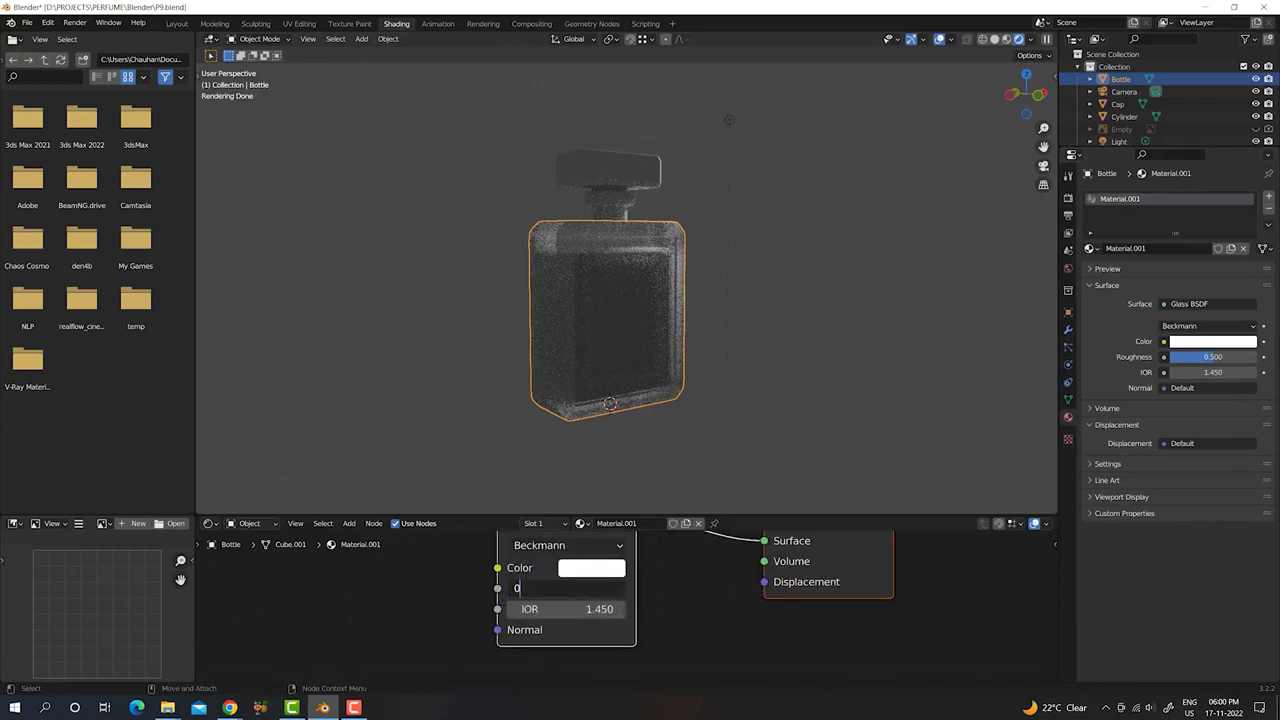
key("Return")
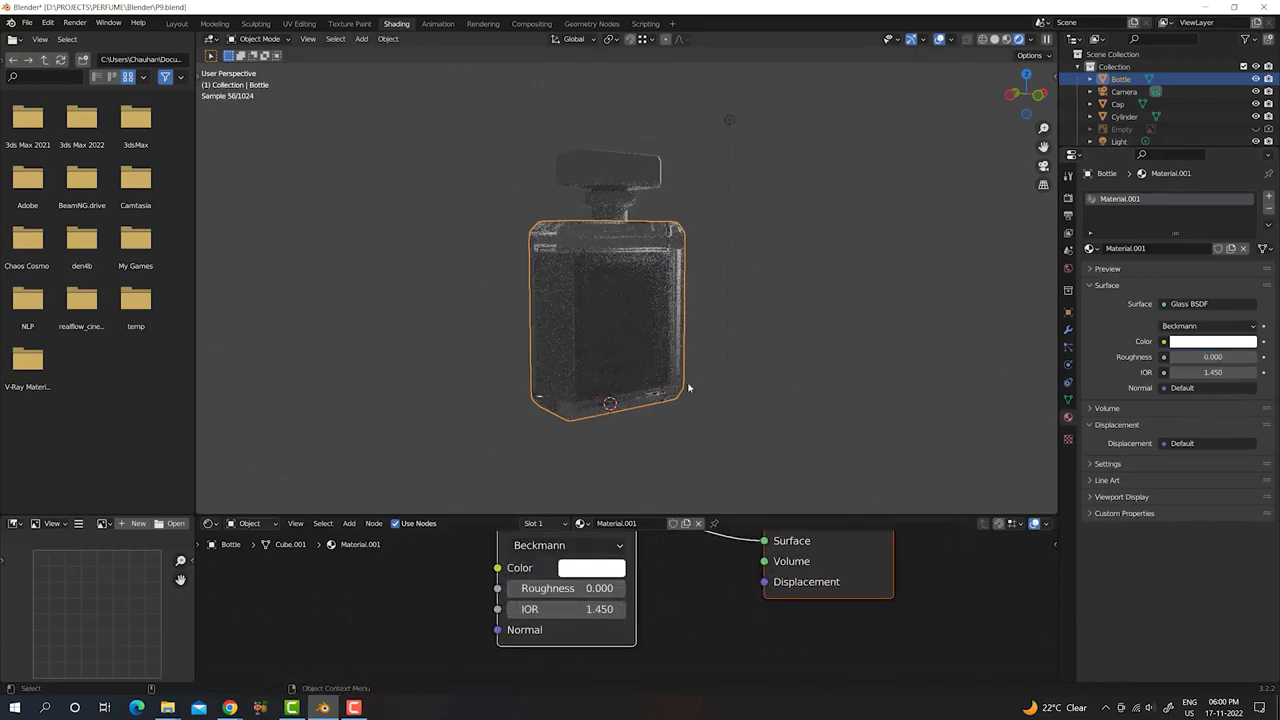
- Assign Material.001 to the cap and rename that material 'Glass'
left_click(626, 177)
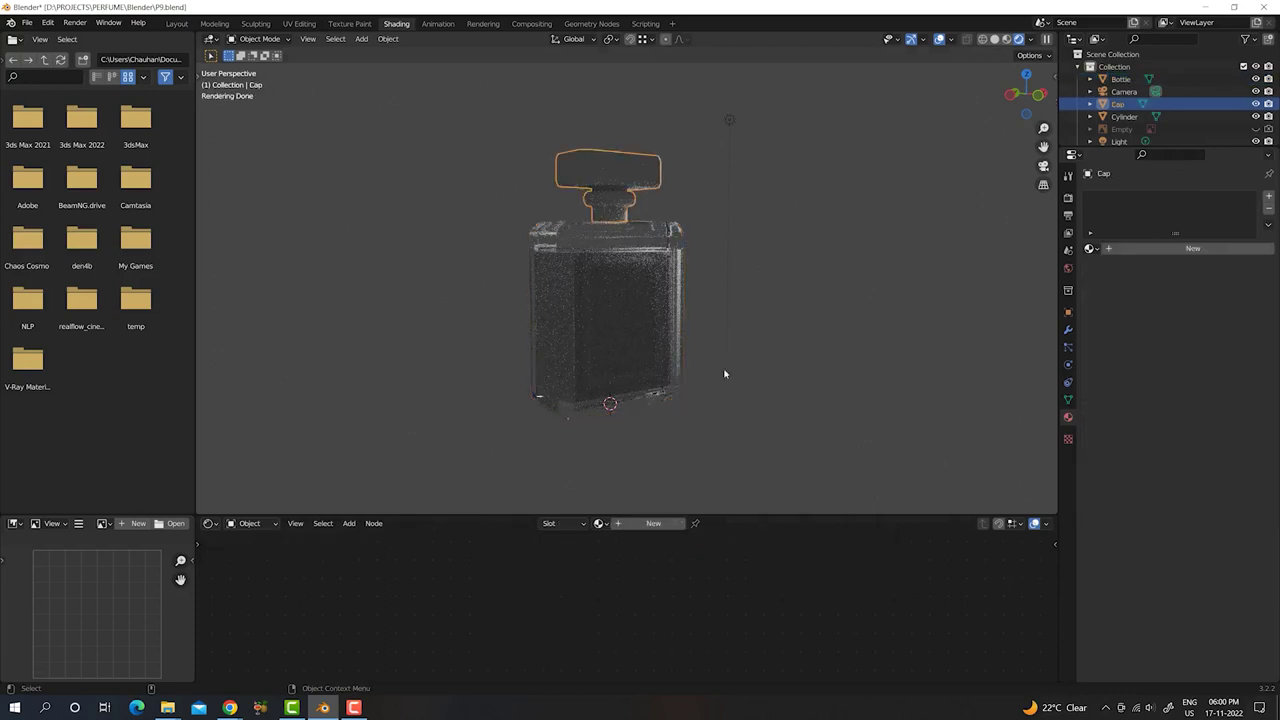
left_click(599, 524)
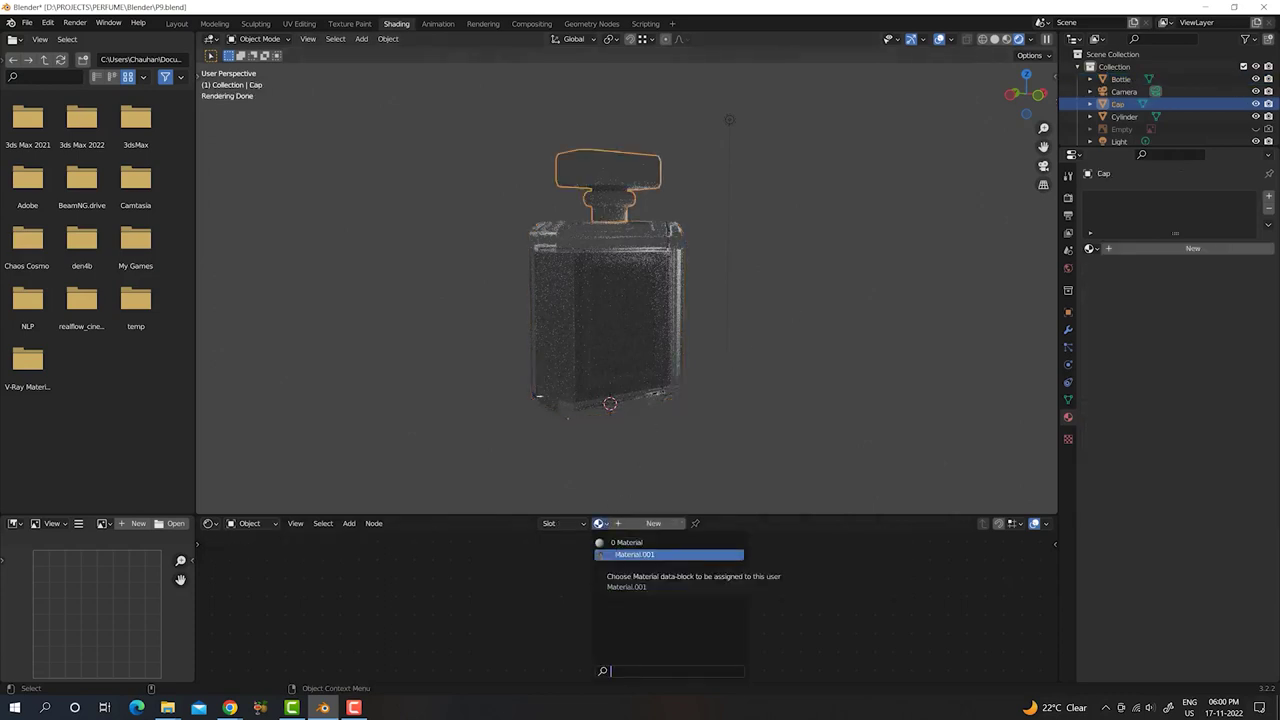
left_click(650, 551)
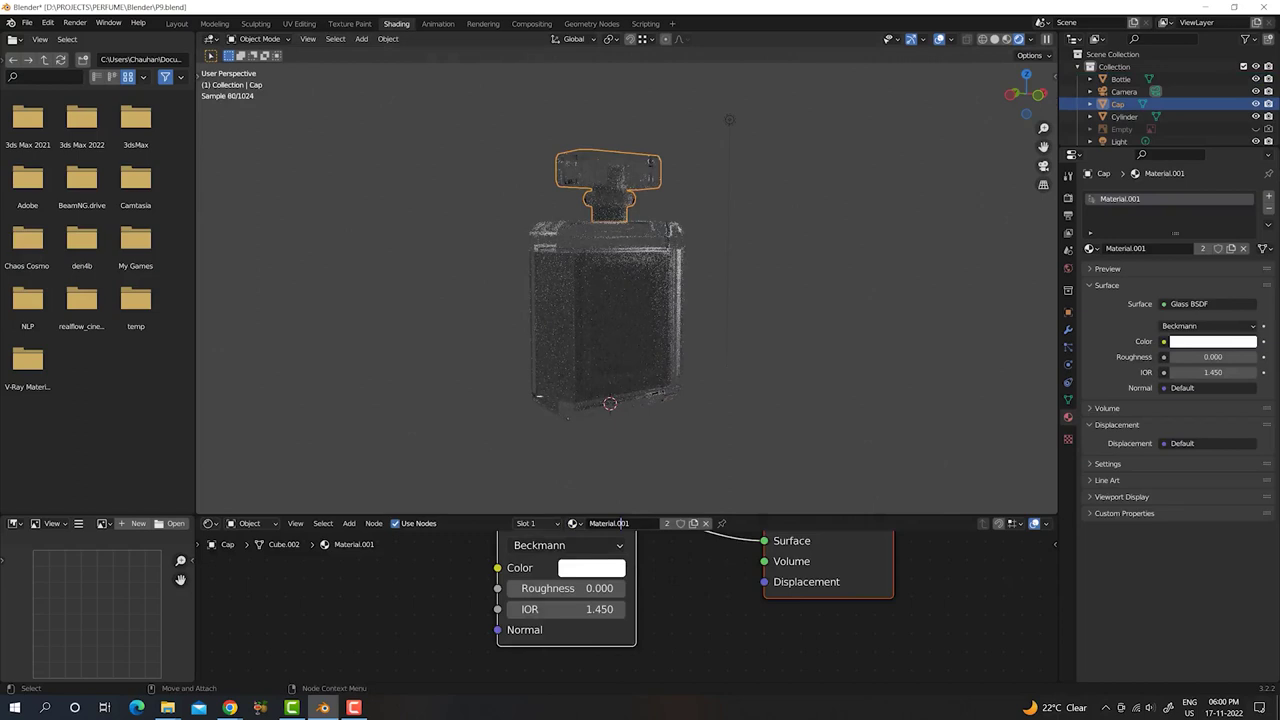
key("ctrl+a")
type("G")
key("Return")
left_click(445, 610)
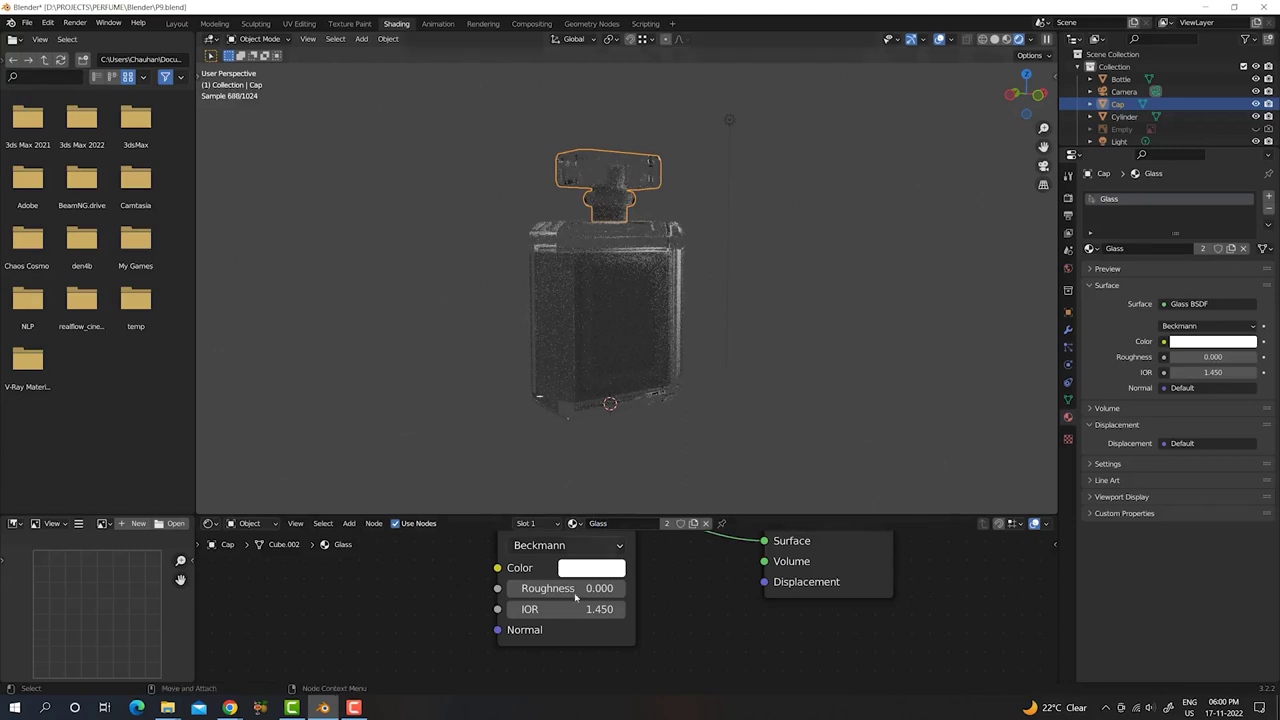
scroll(300, 570, "down", 1)
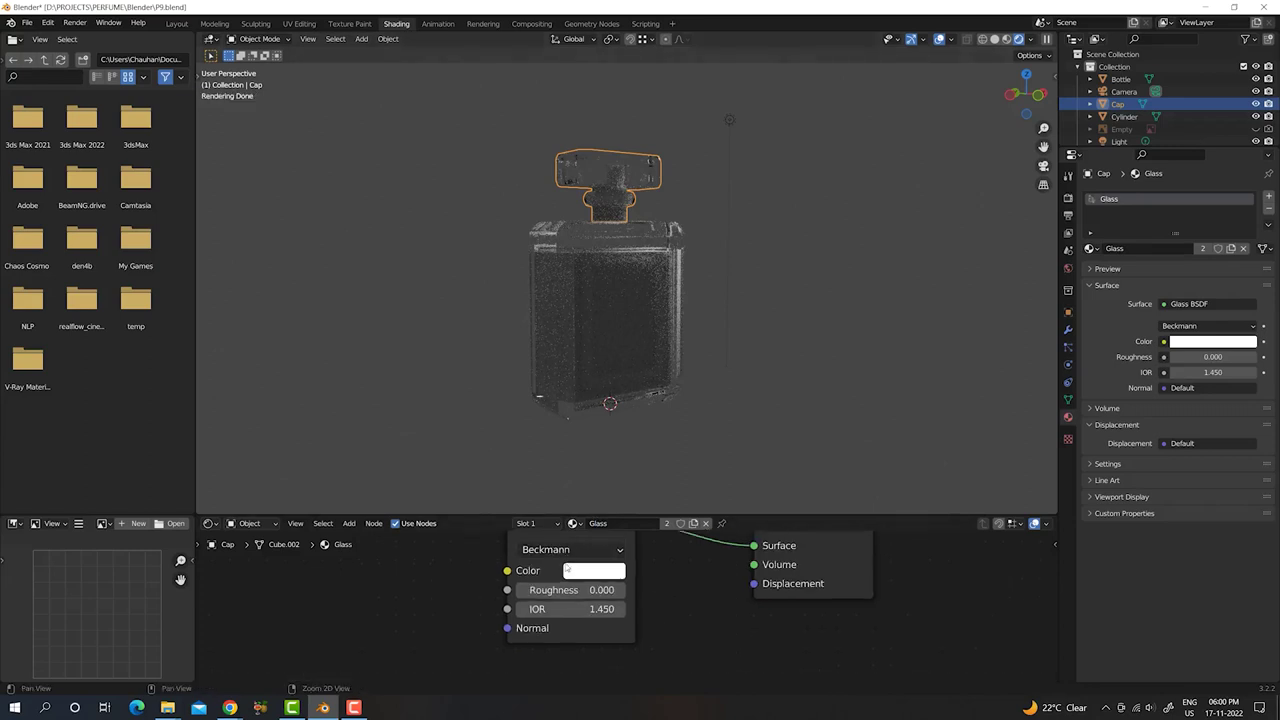
- Switch the Shader Editor to World and plug an Environment Texture into the Background Color
left_click(255, 524)
left_click(262, 550)
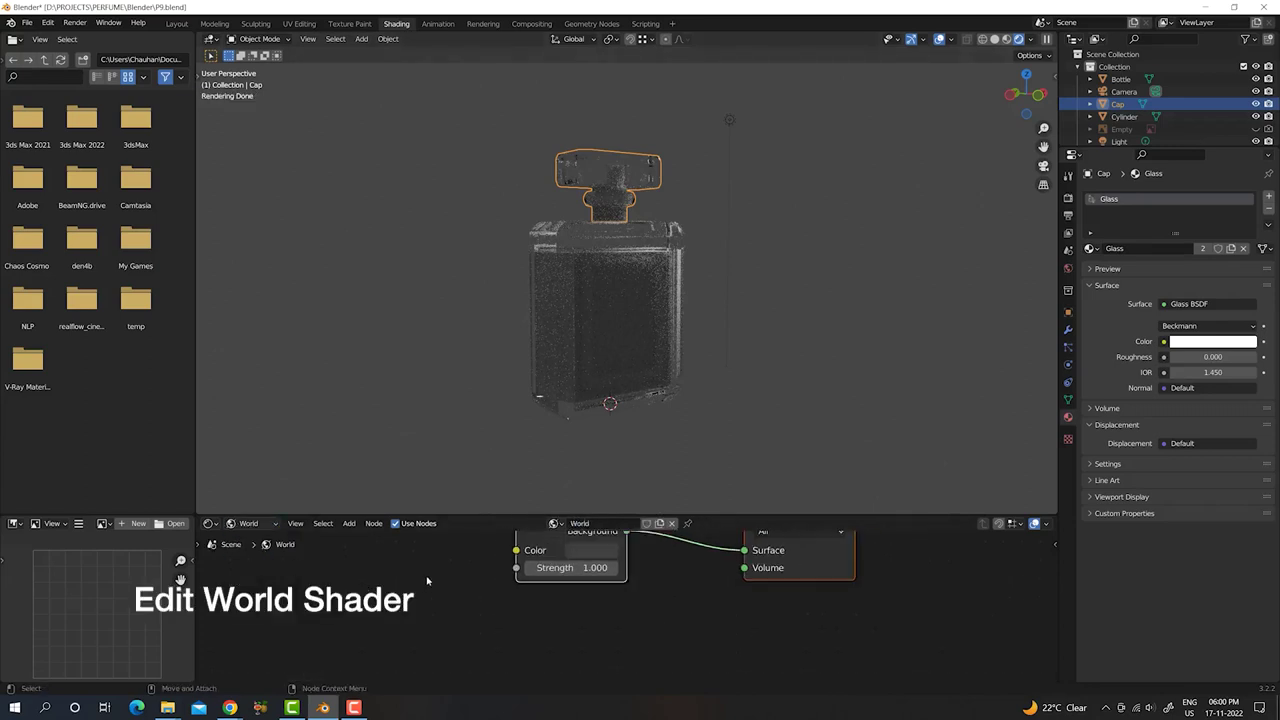
key("Home")
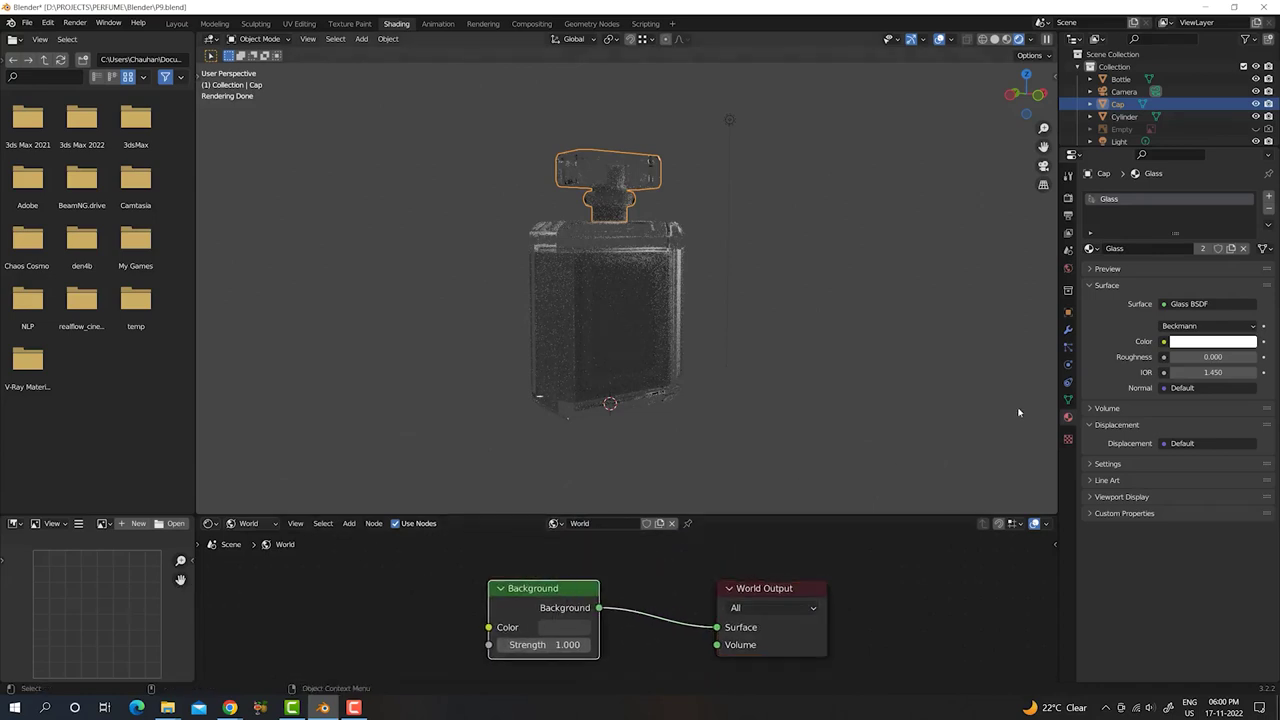
left_click(1068, 268)
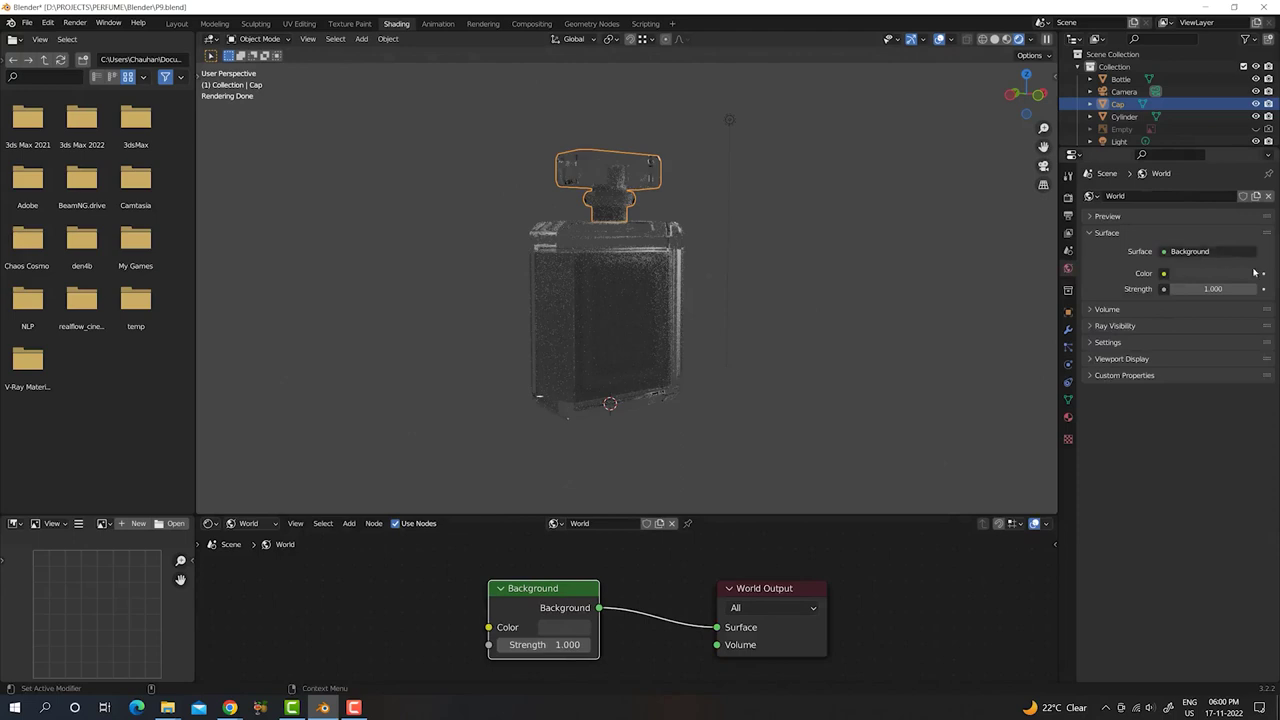
left_click(1164, 273)
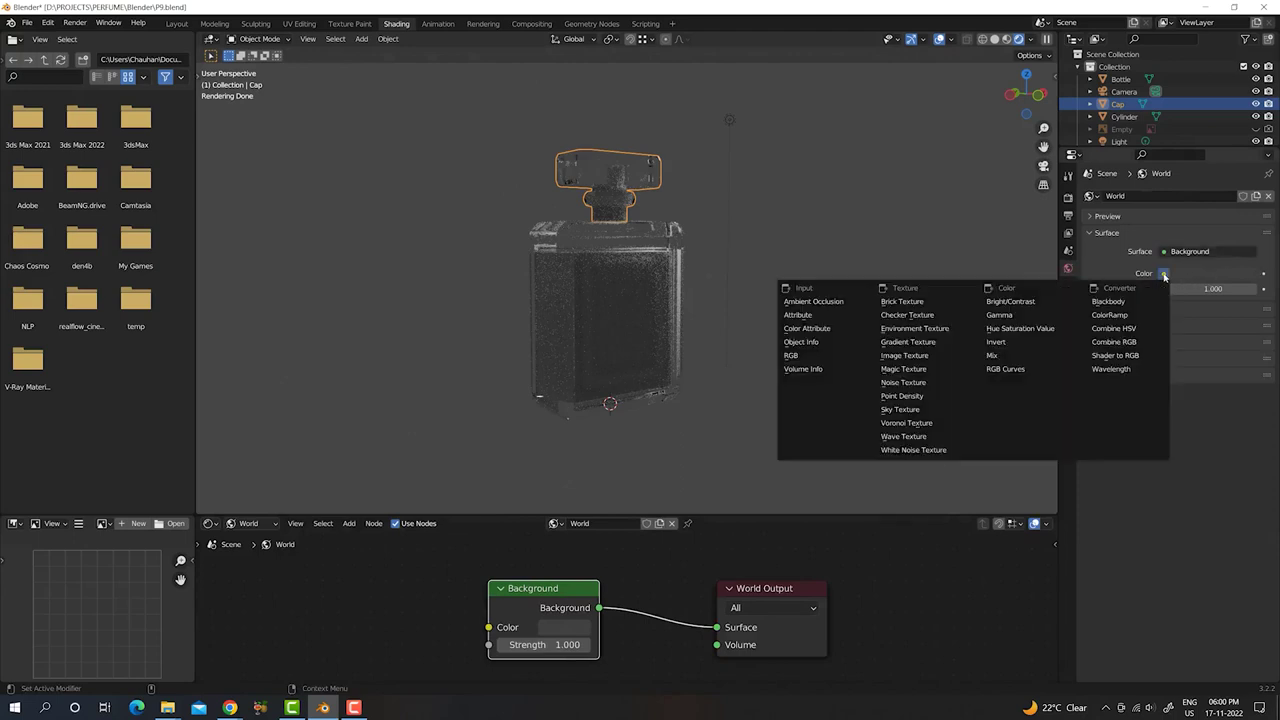
left_click(921, 332)
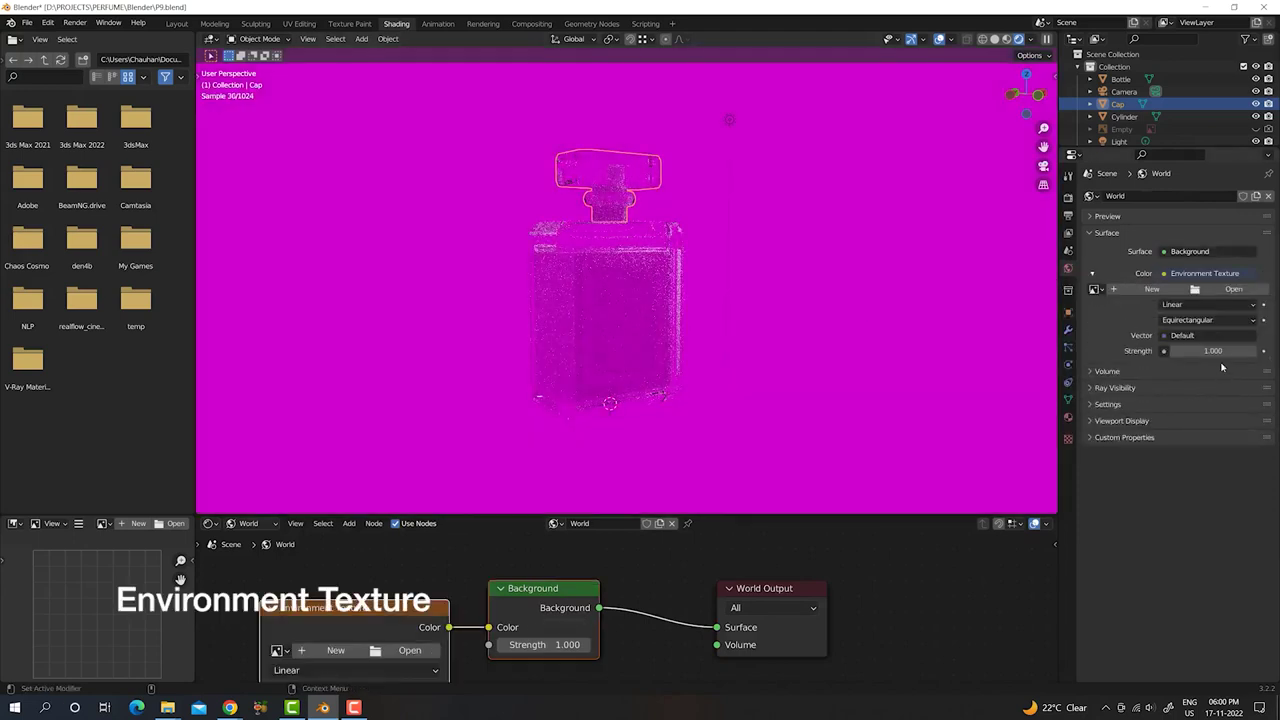
- Load Assets/HDRI/st_fagans_interior_2k.hdr into the Environment Texture node
left_click(1235, 289)
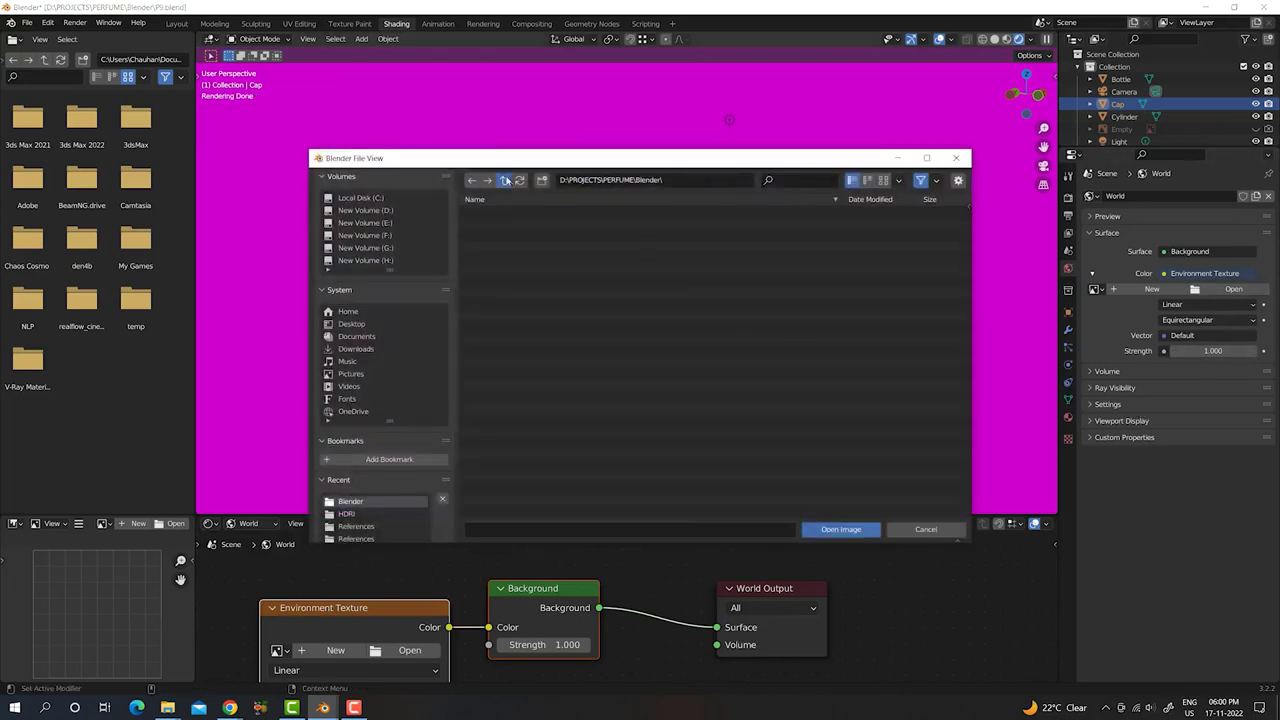
left_click(506, 180)
double_click(500, 213)
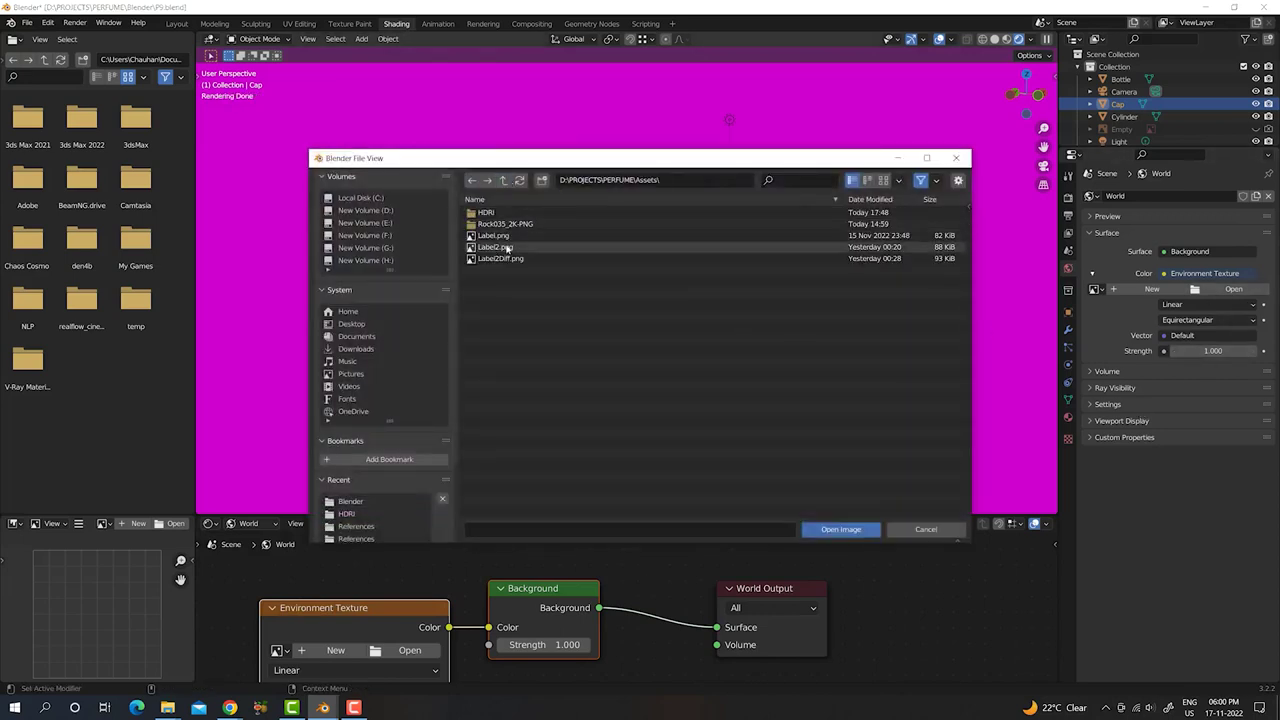
double_click(486, 212)
left_click(511, 237)
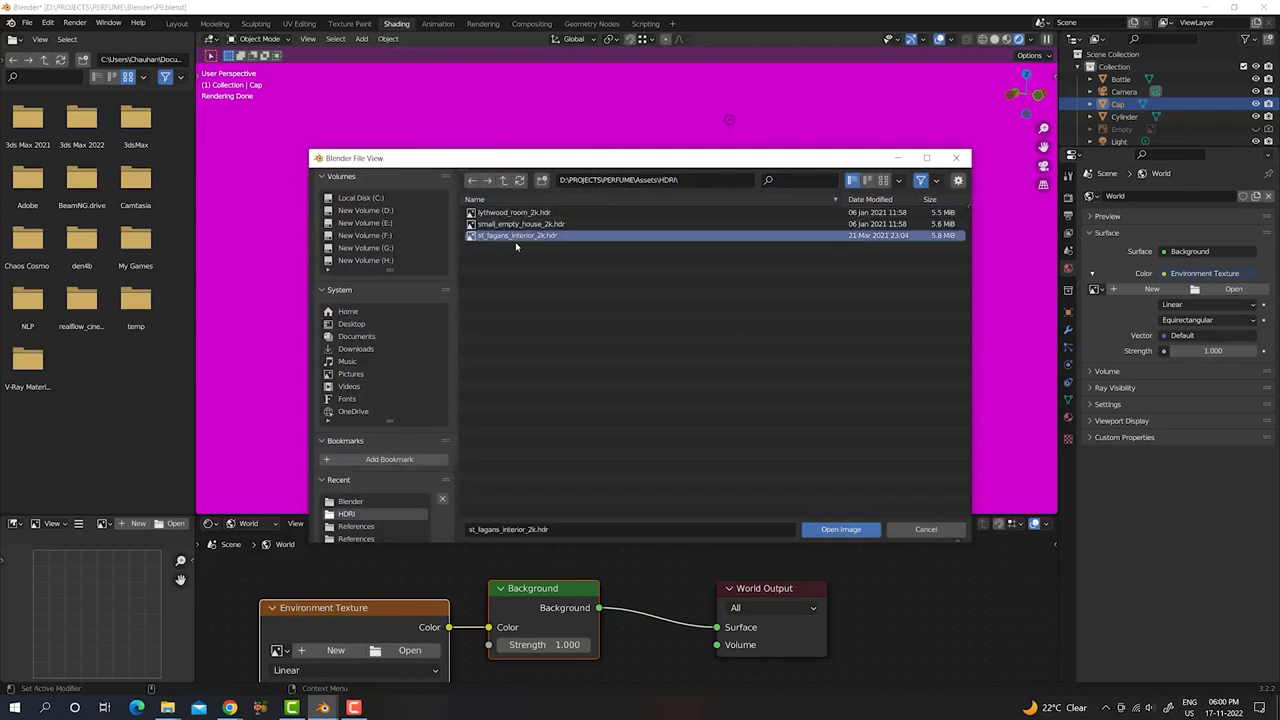
left_click(845, 530)
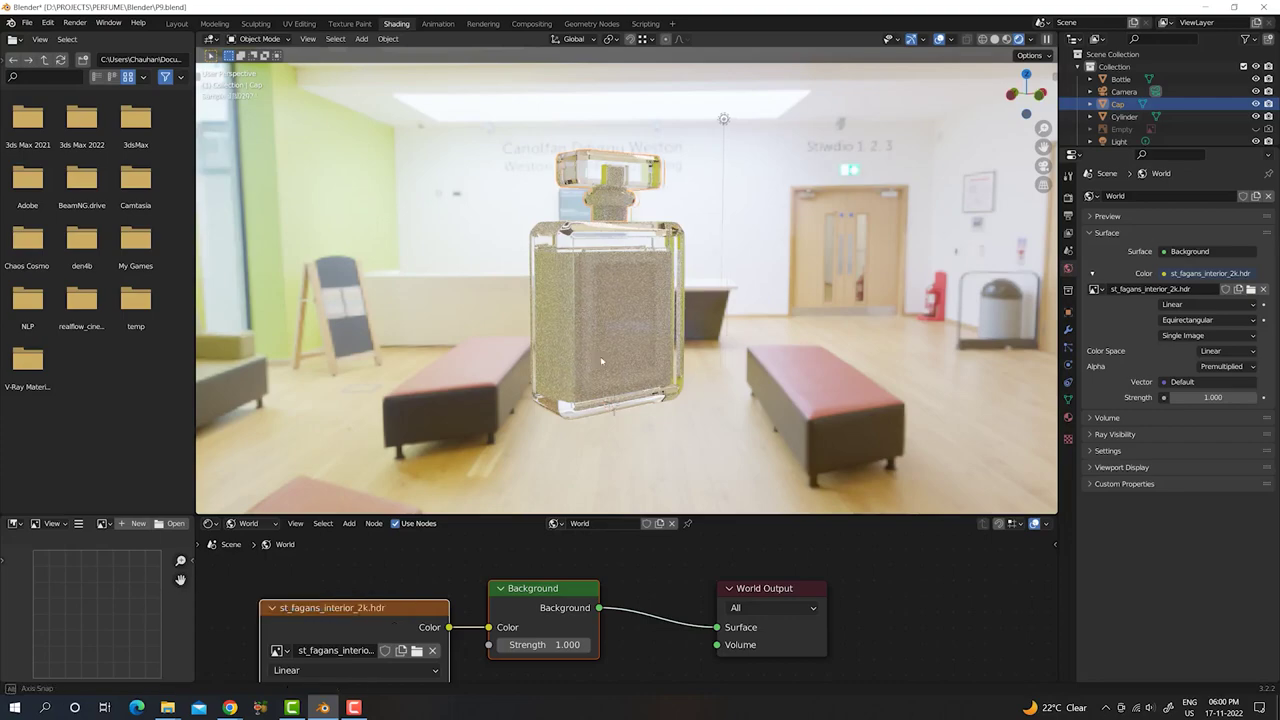
- Orbit around the bottle to inspect the HDRI room, then return to Layout with the Add menu open
middle_click_drag(610, 402, 560, 395)
mouse_move(653, 370)
middle_mouse_down()
mouse_move(581, 378)
mouse_move(565, 358)
middle_mouse_up()
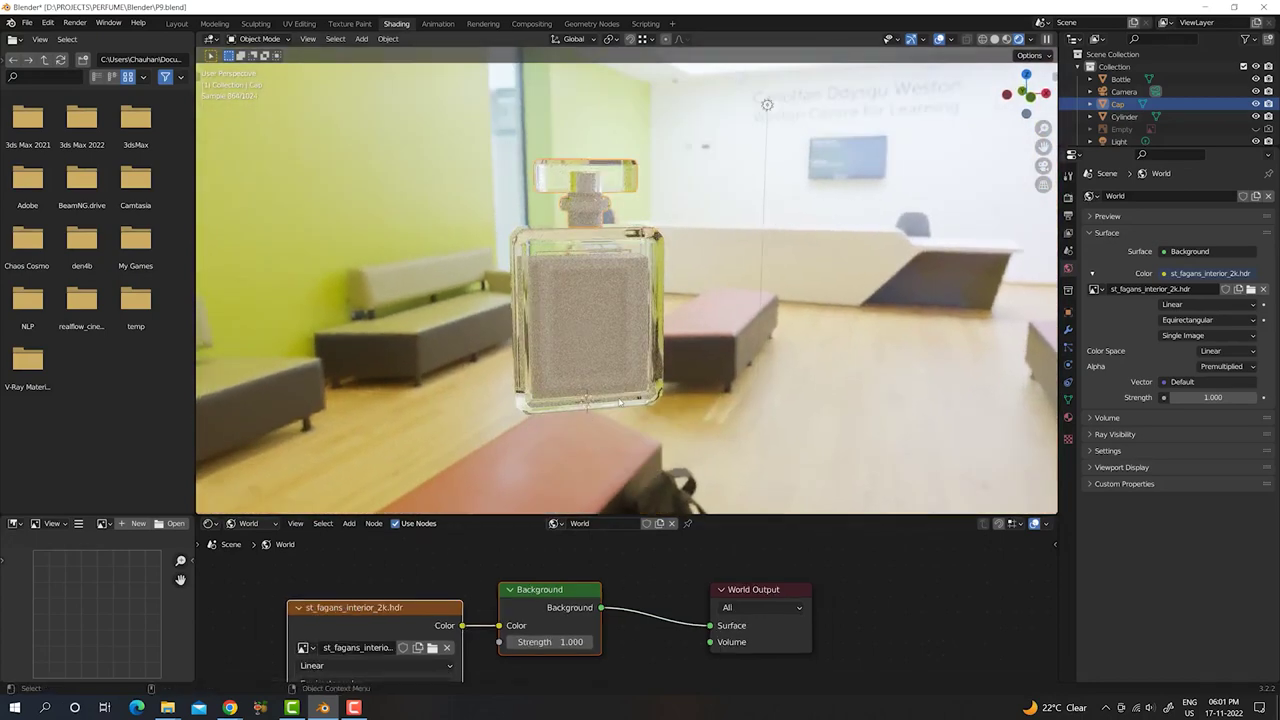
middle_click_drag(628, 399, 664, 406)
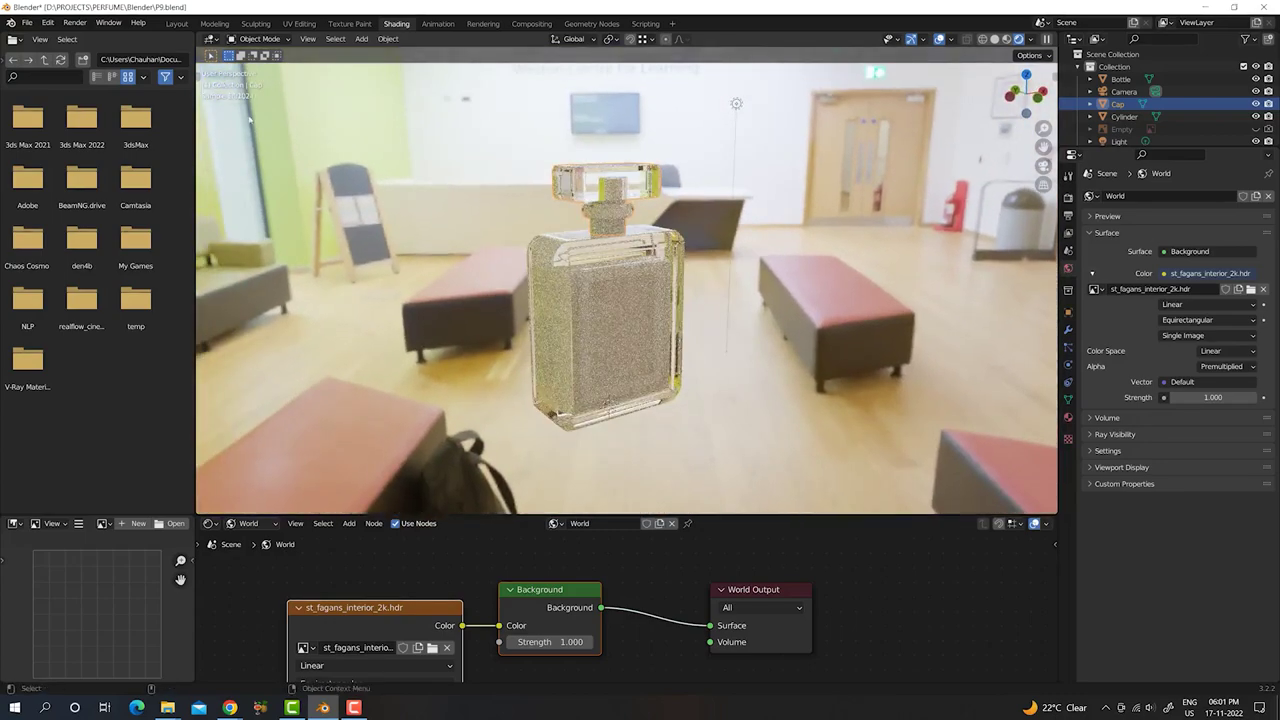
left_click(176, 23)
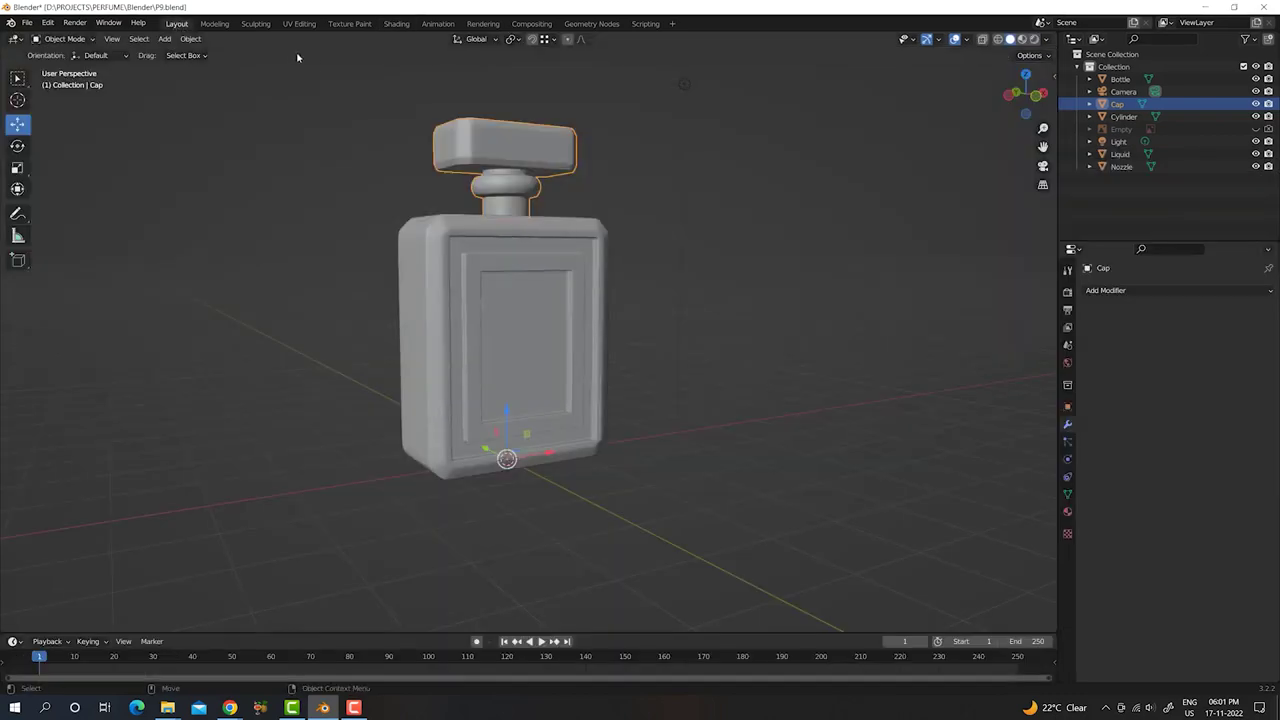
left_click(186, 41)
mouse_move(183, 53)
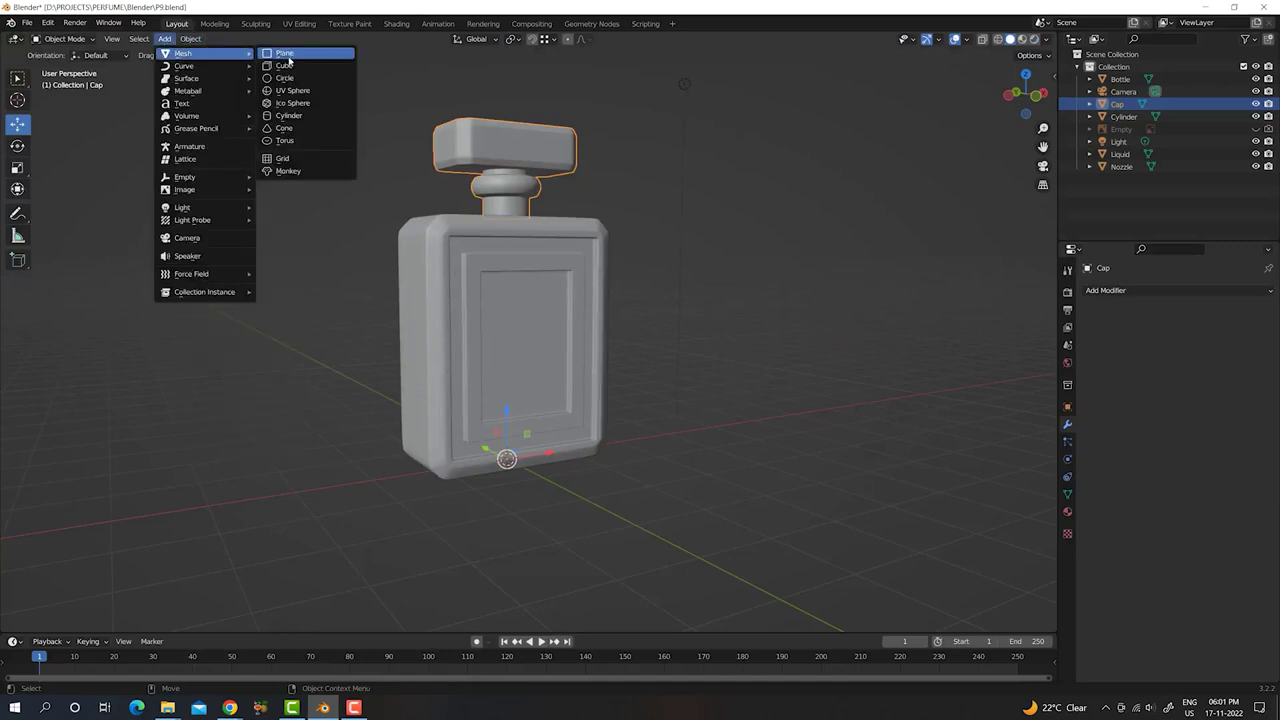
- Add a plane beneath the bottle and scale it up about 22 times
left_click(288, 61)
middle_click_drag(288, 61, 1010, 207)
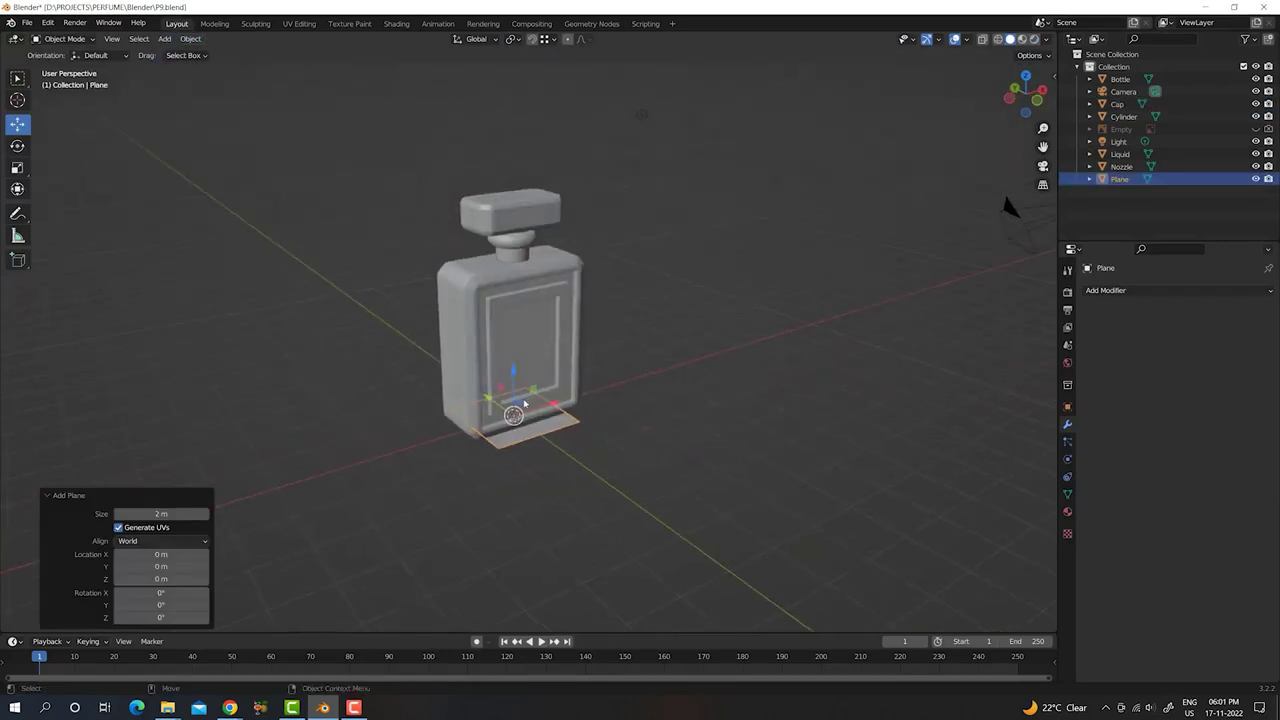
left_click_drag(524, 403, 672, 380)
key("ctrl+z")
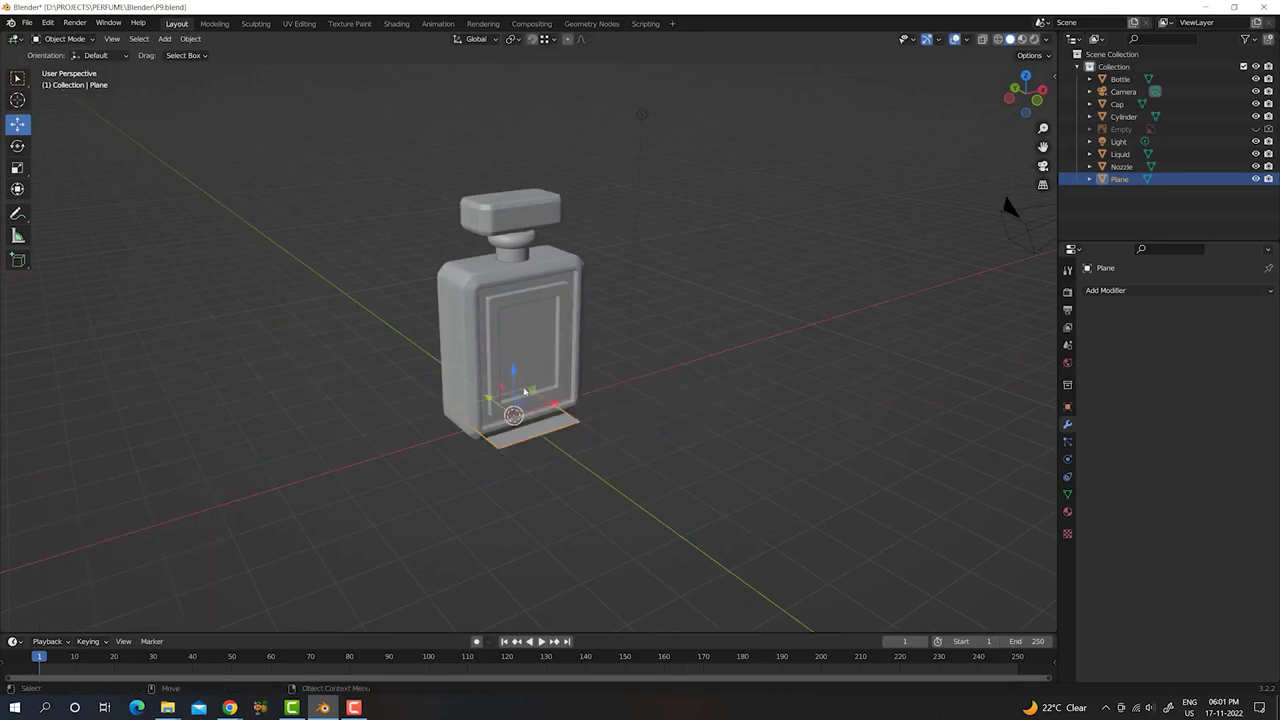
key("shift+space")
key("s")
left_click_drag(527, 403, 920, 383)
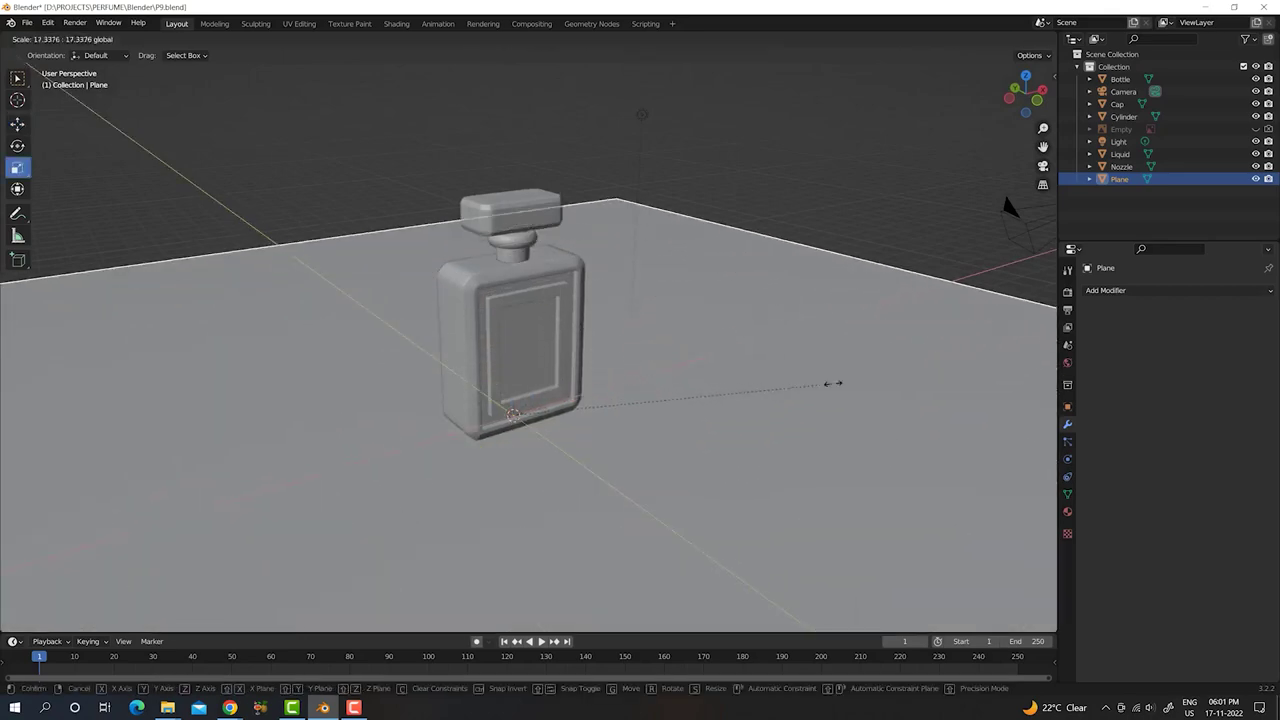
scroll(879, 378, "down", 3)
scroll(817, 284, "down", 3)
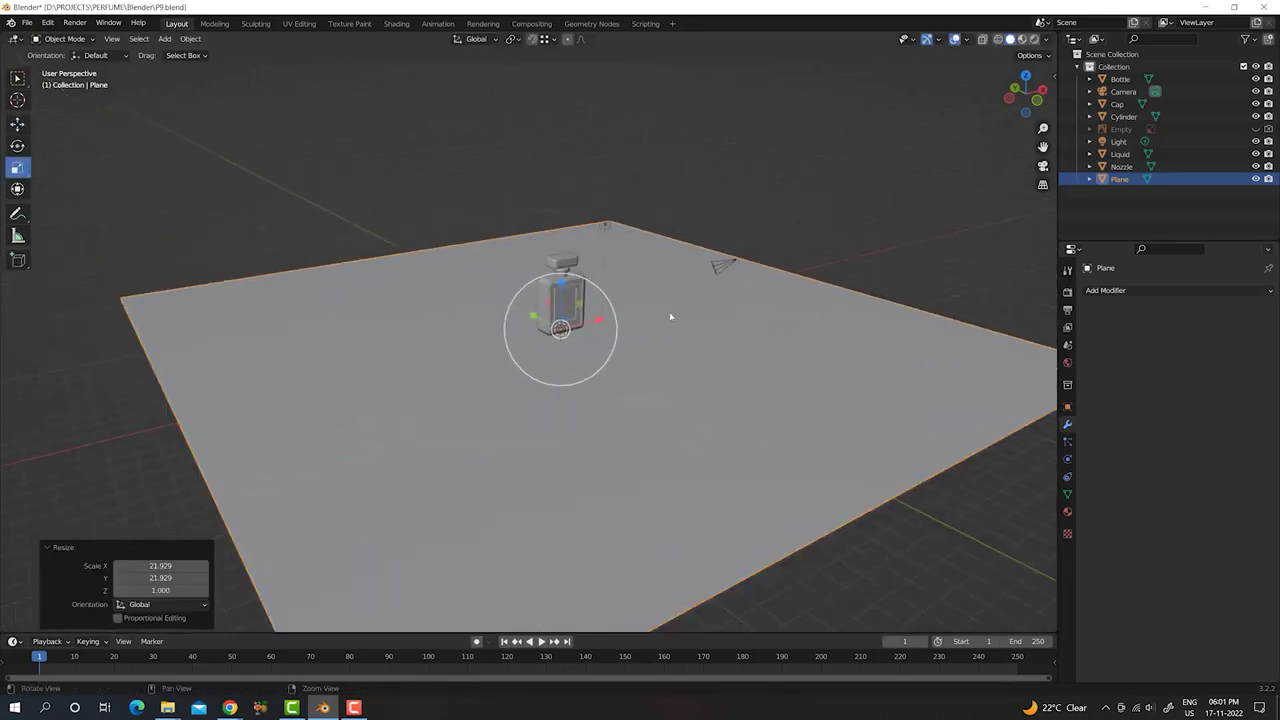
scroll(400, 312, "down", 2)
middle_click_drag(393, 307, 433, 308, "shift")
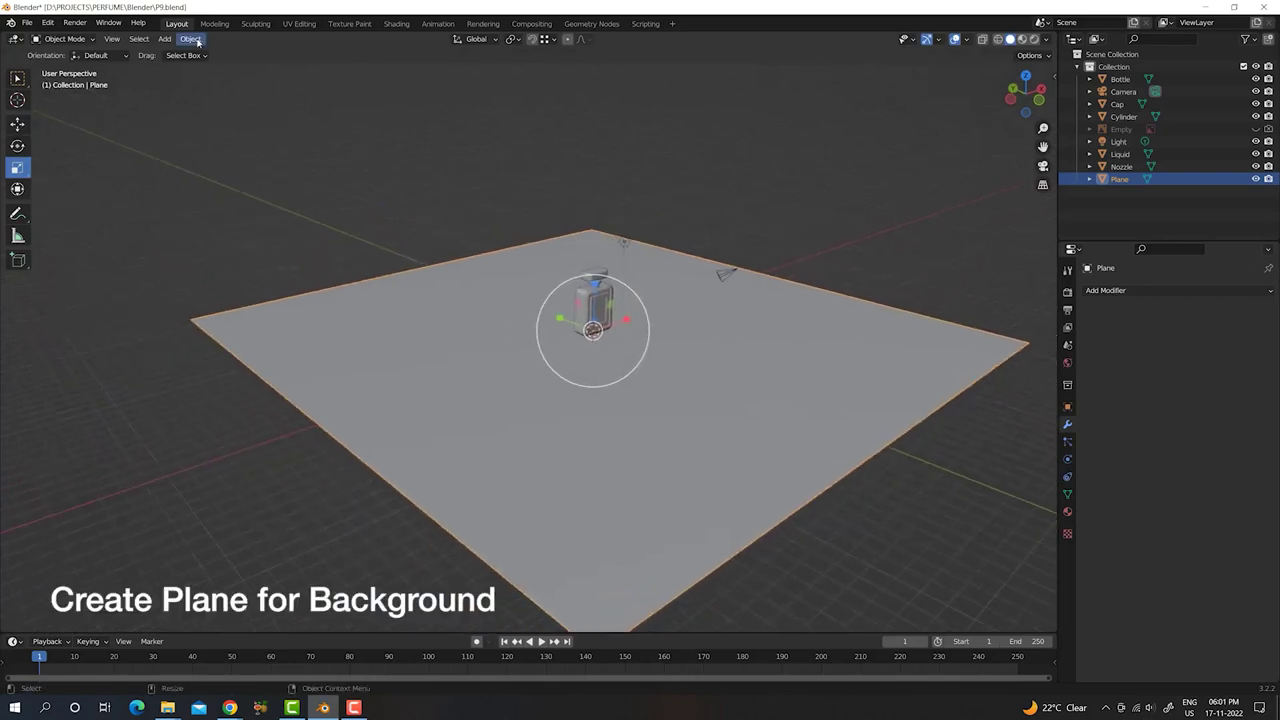
- Extrude the plane's back edge upward into a tall wall about 18.6 m high
key("Tab")
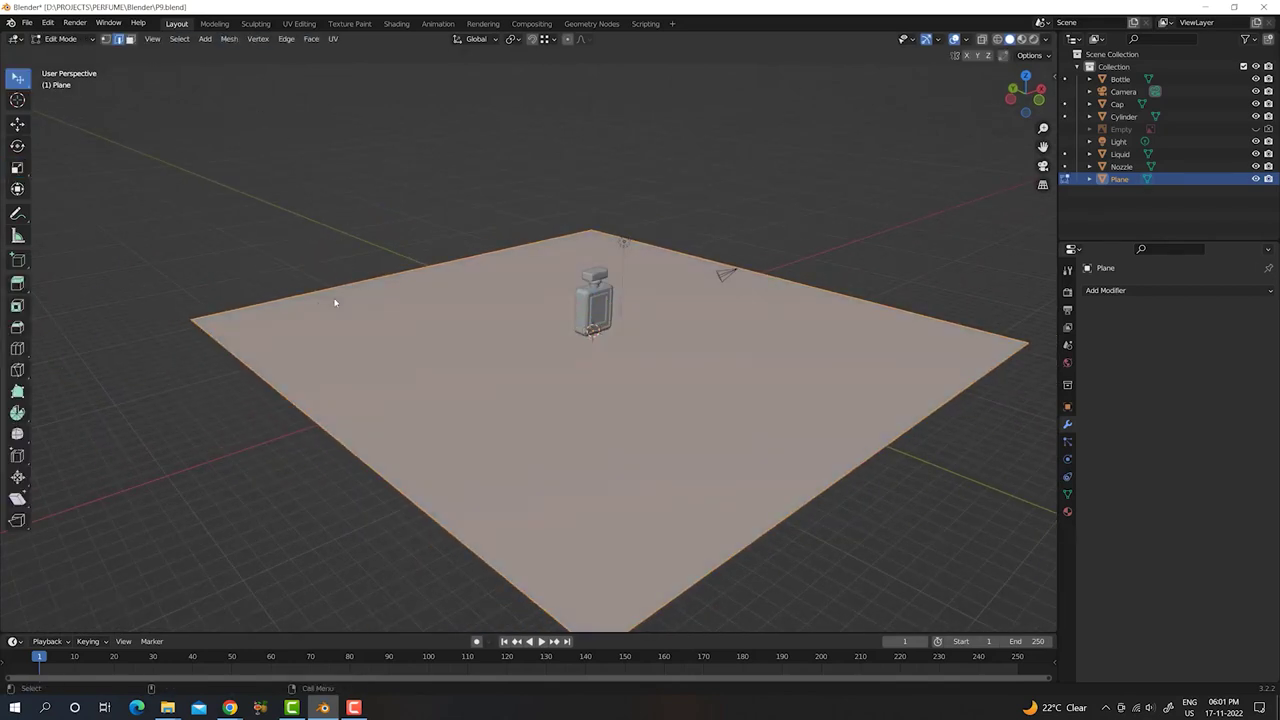
key("alt+a")
middle_click_drag(338, 289, 377, 295)
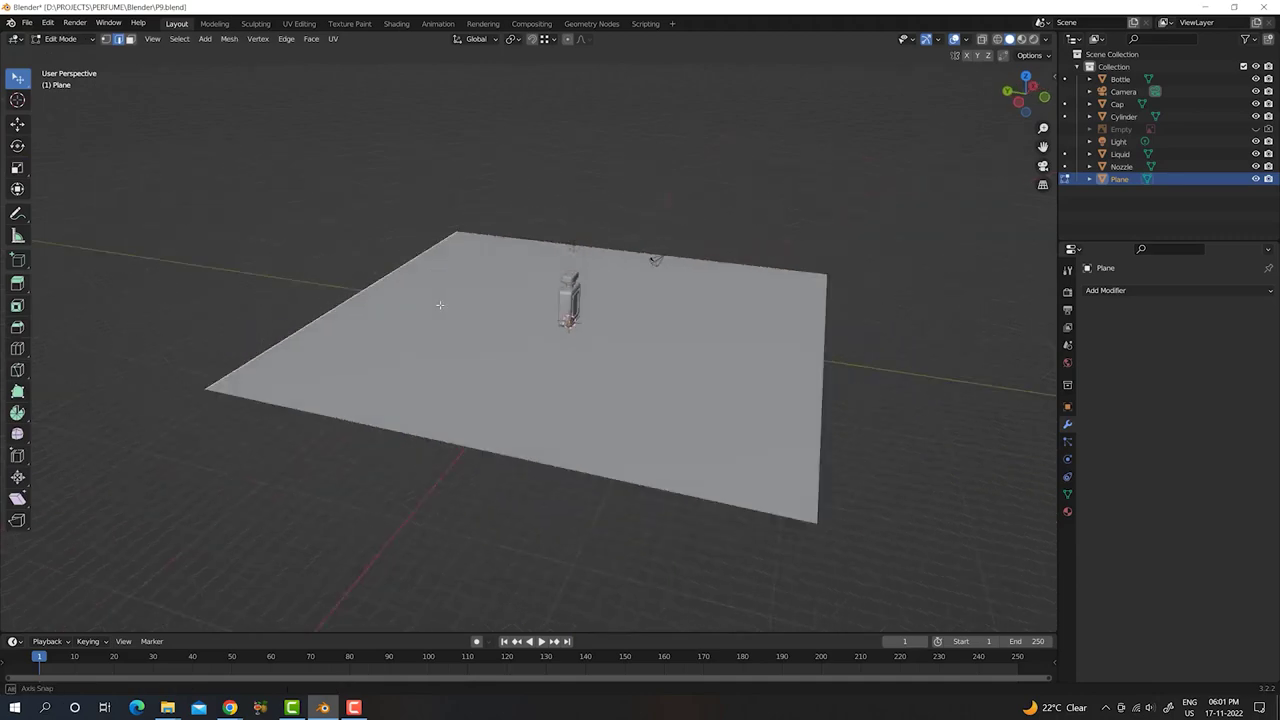
right_click(377, 295)
left_click(365, 314)
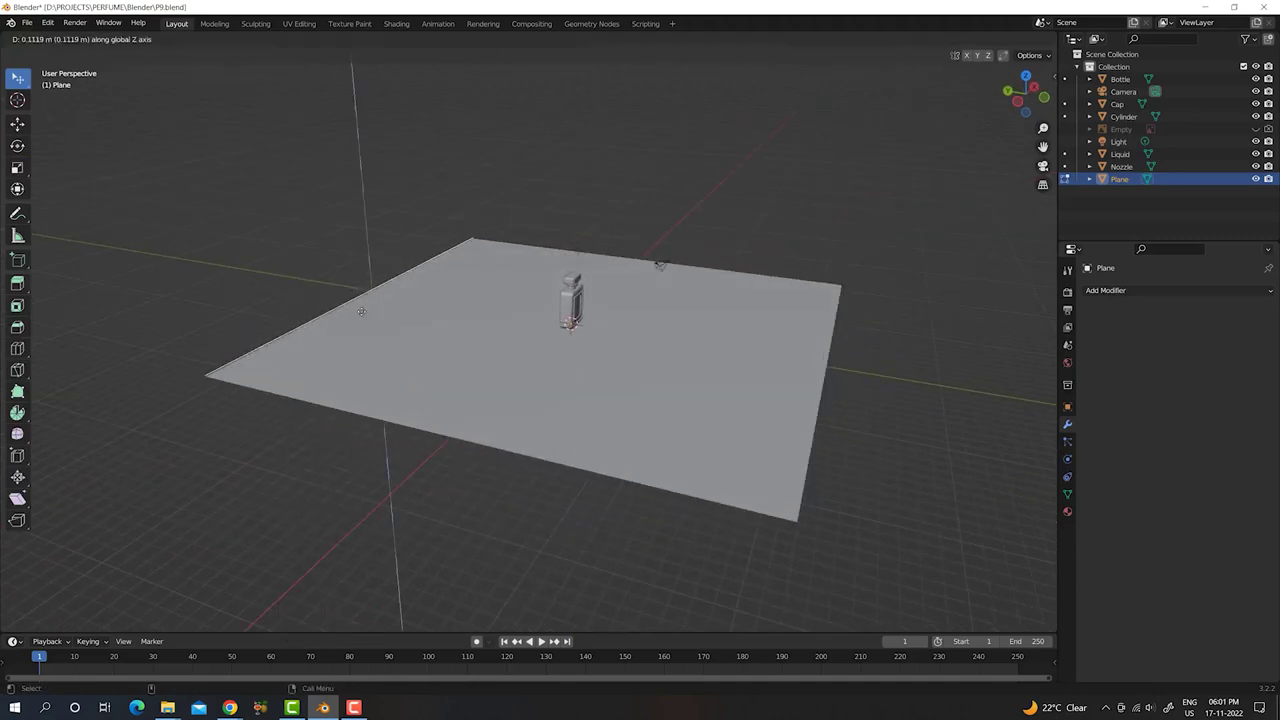
left_click(421, 123)
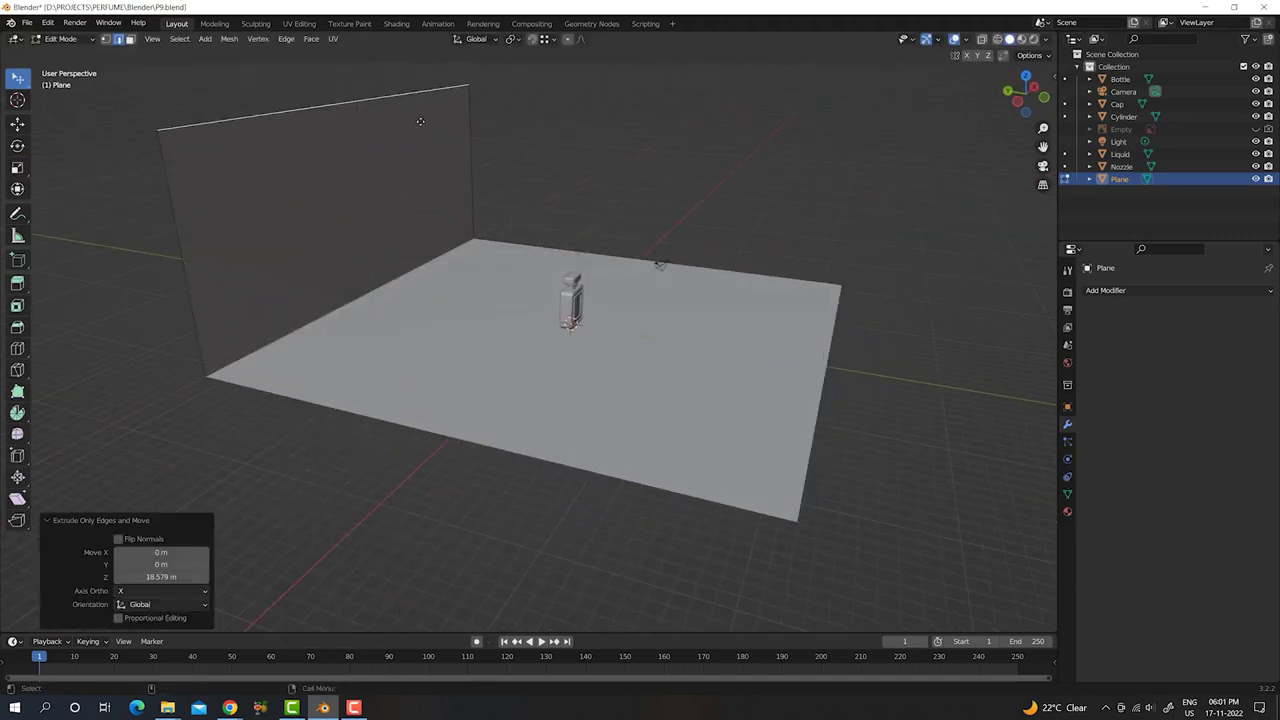
scroll(476, 134, "down", 4)
key("shift+space")
key("g")
left_click_drag(444, 190, 440, 88)
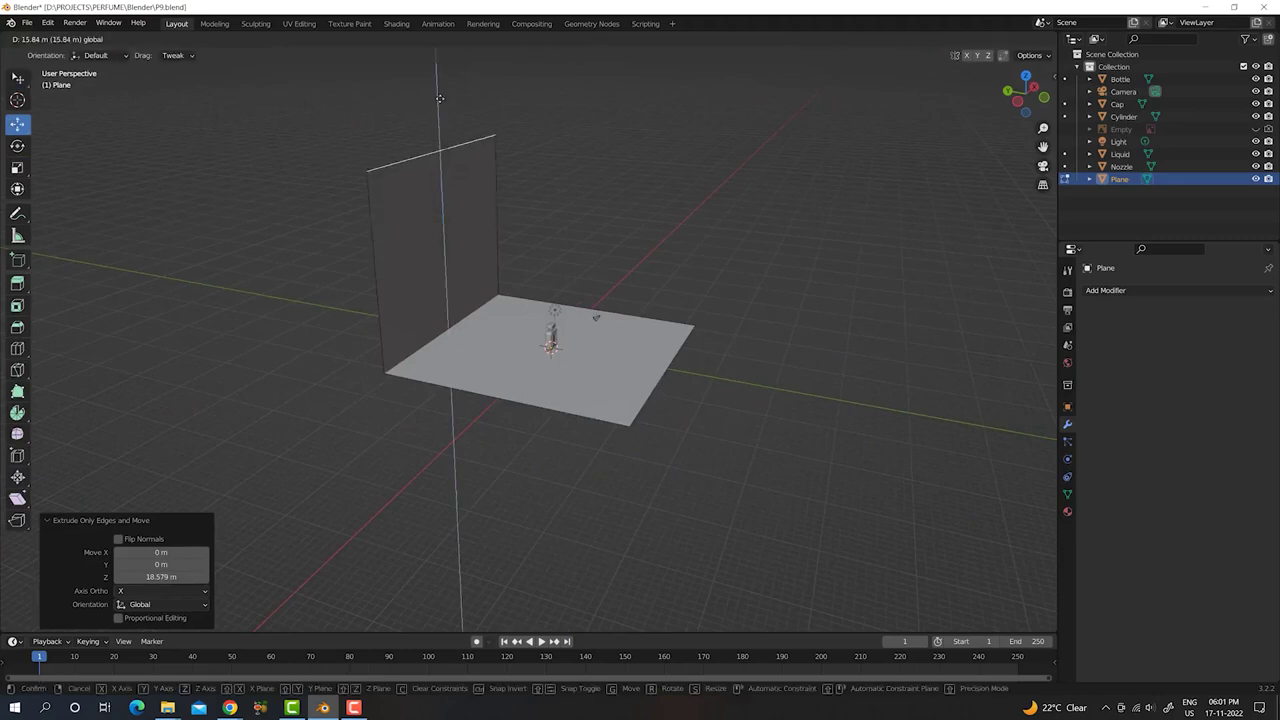
scroll(430, 200, "up", 2)
scroll(428, 240, "up", 1)
- Apply the backdrop's scale via Object > Apply > Scale
key("Tab")
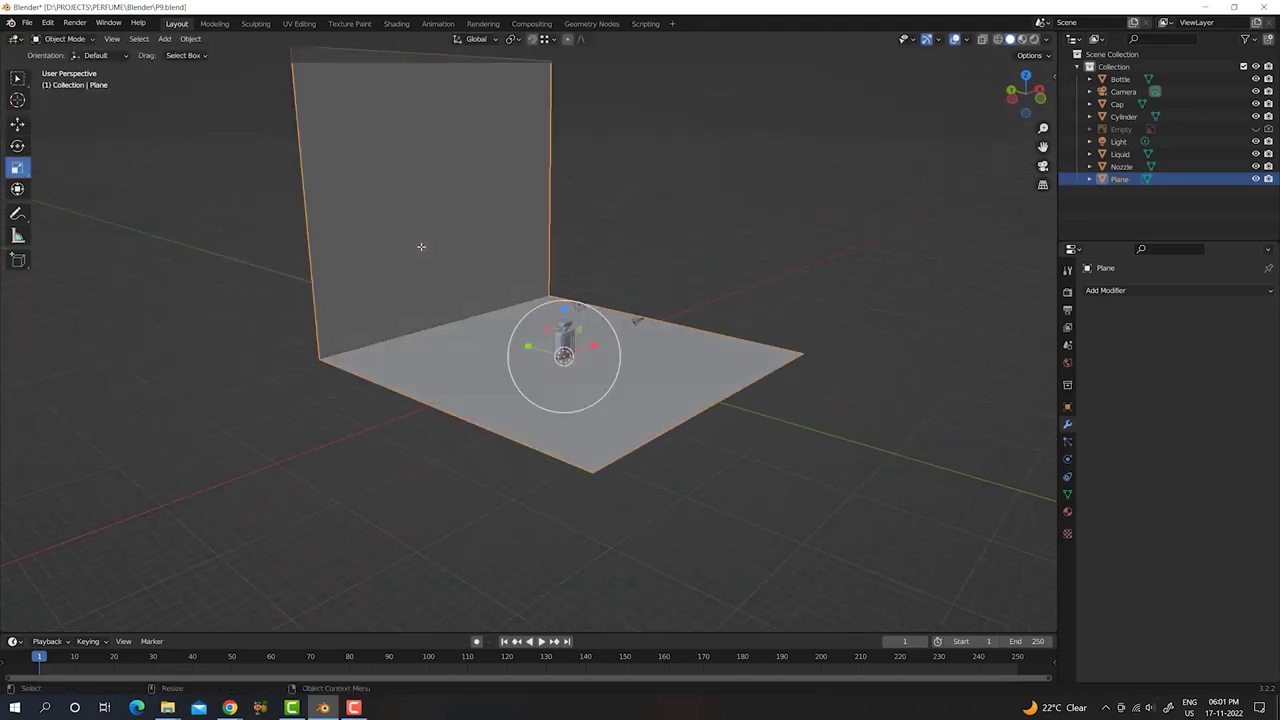
left_click(190, 39)
mouse_move(230, 104)
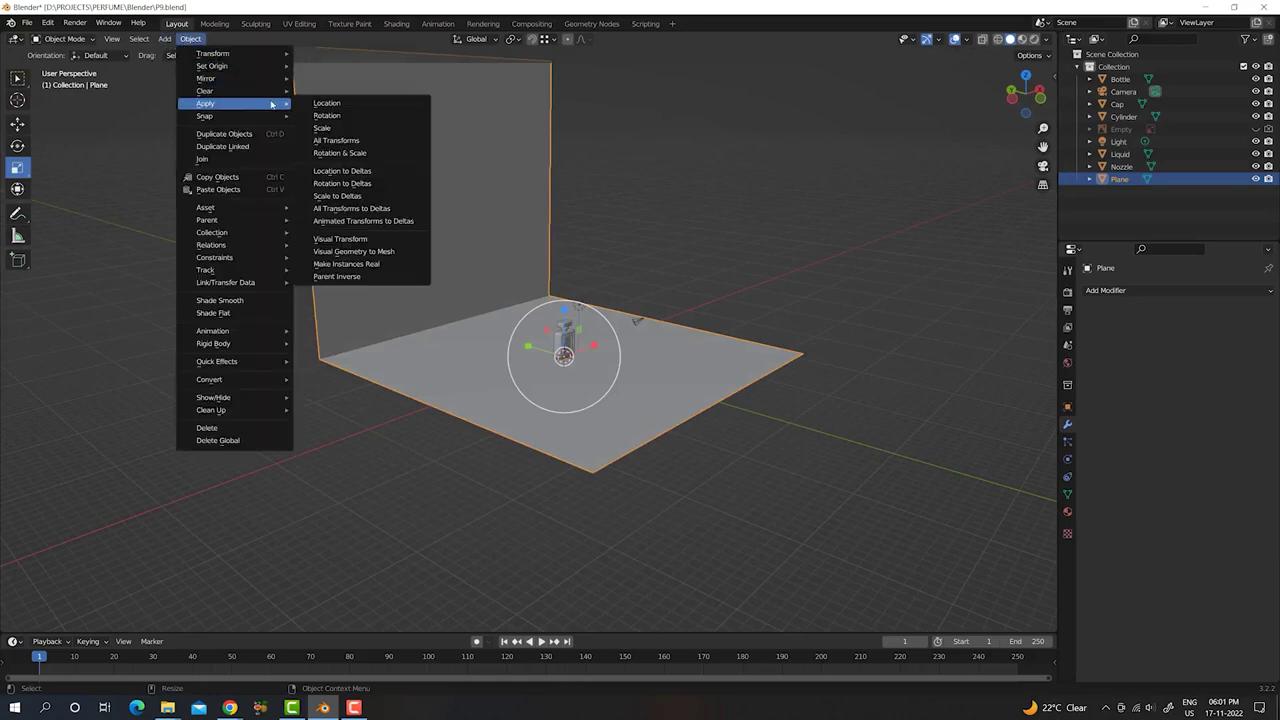
left_click(322, 128)
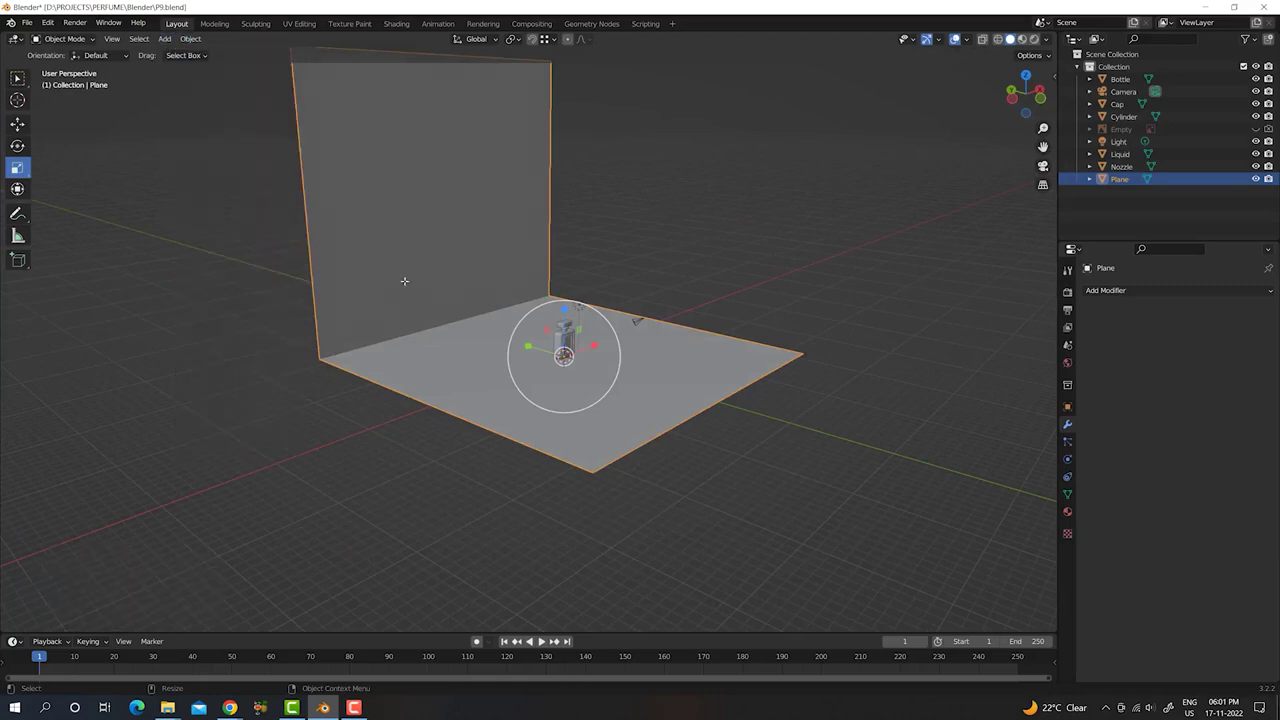
key("Tab")
- Bevel the wall-floor corner edge into a 9-segment curve
left_click(423, 331)
right_click(423, 333)
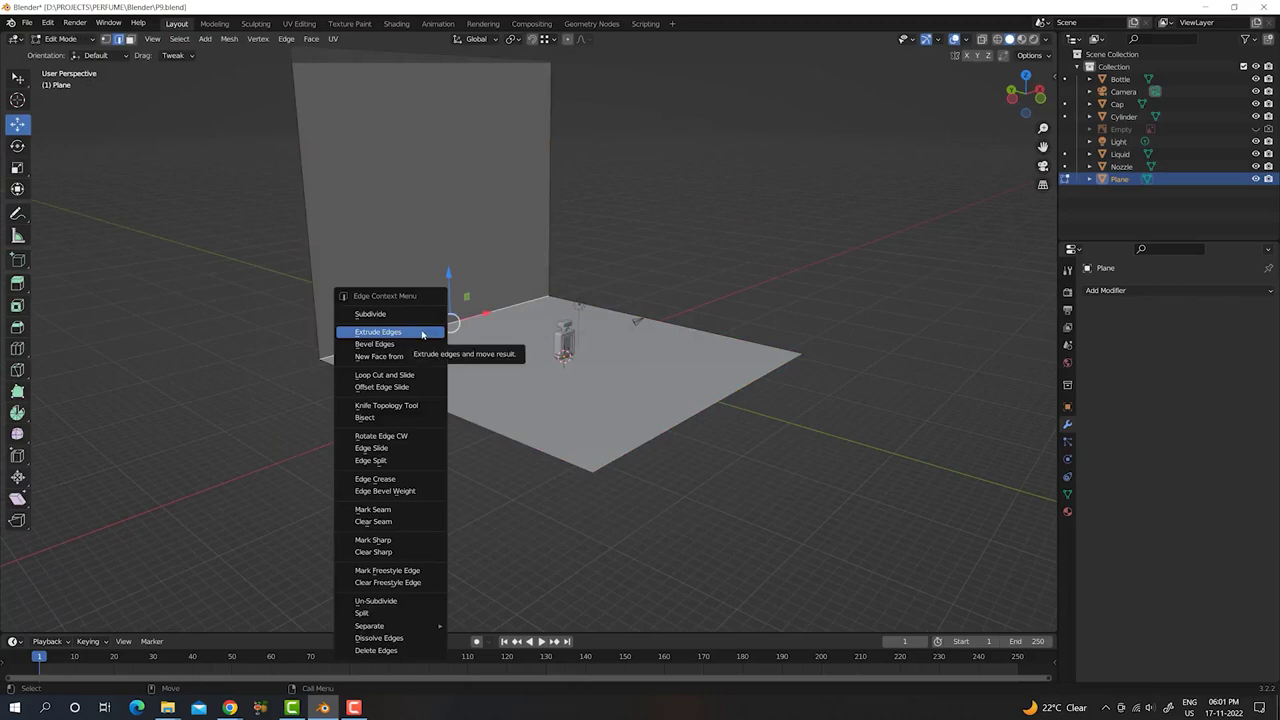
left_click(420, 344)
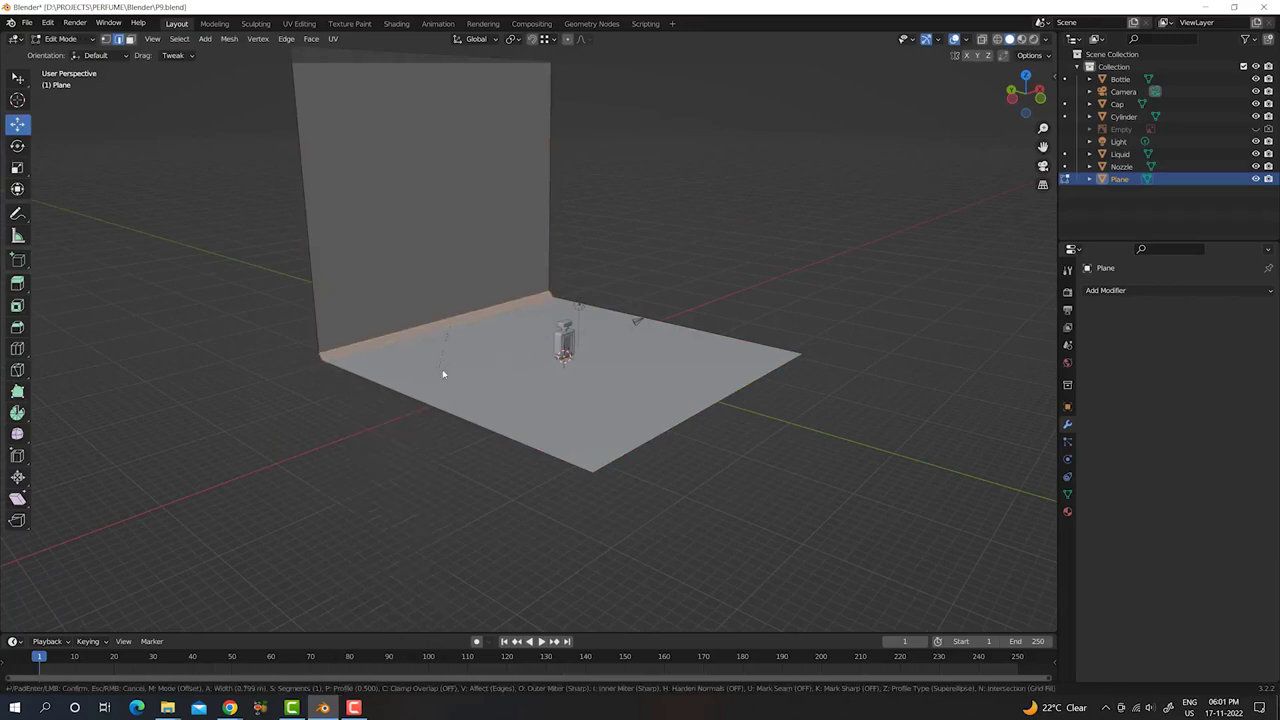
left_click(480, 405)
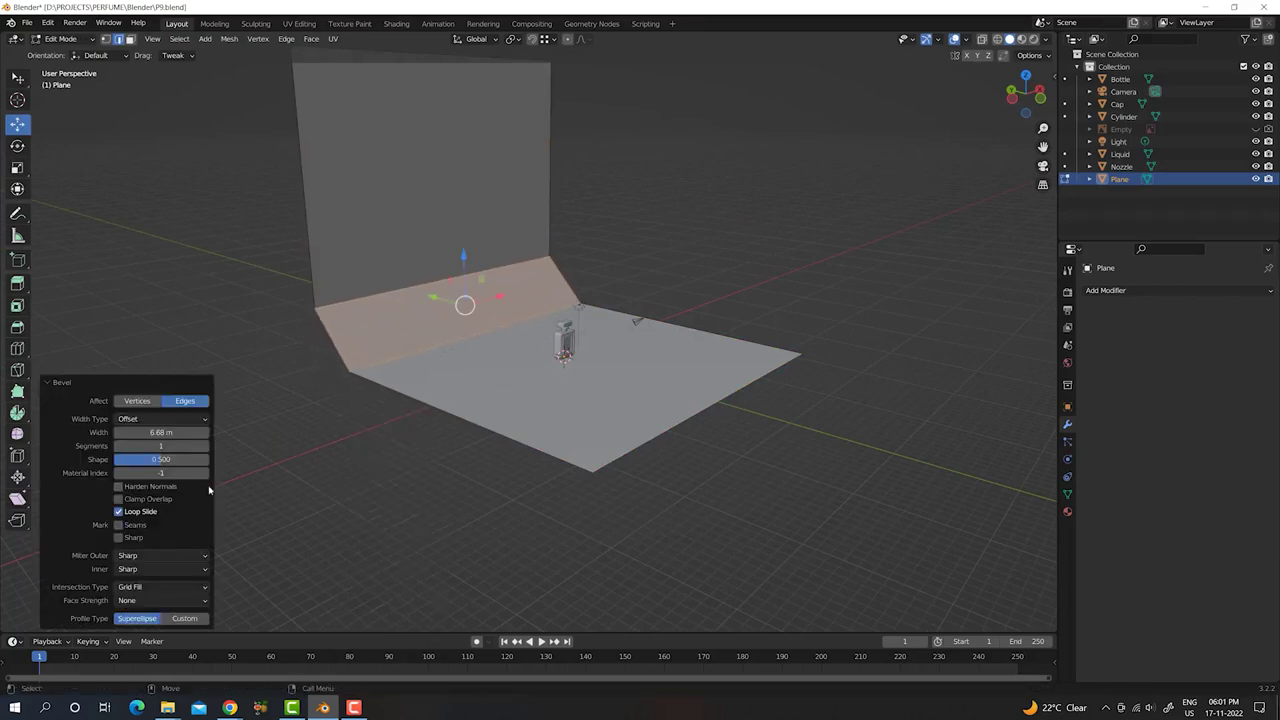
left_click_drag(170, 446, 180, 446)
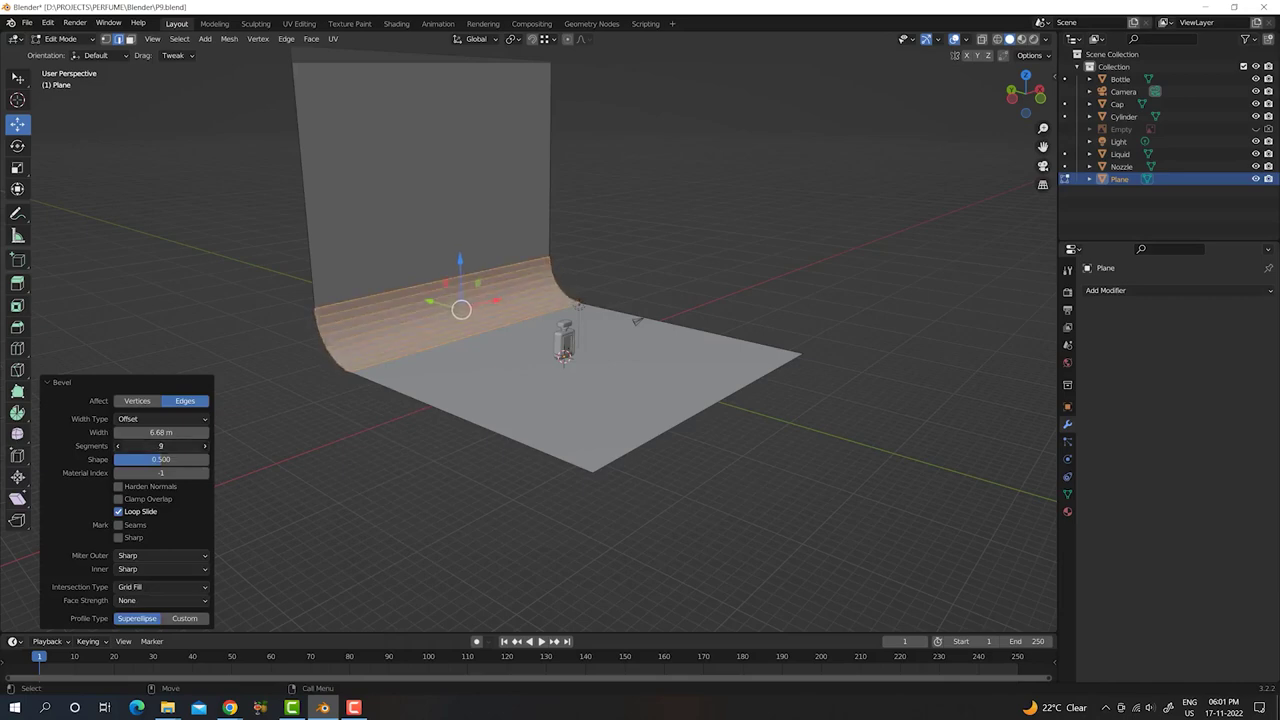
middle_click_drag(400, 440, 348, 434)
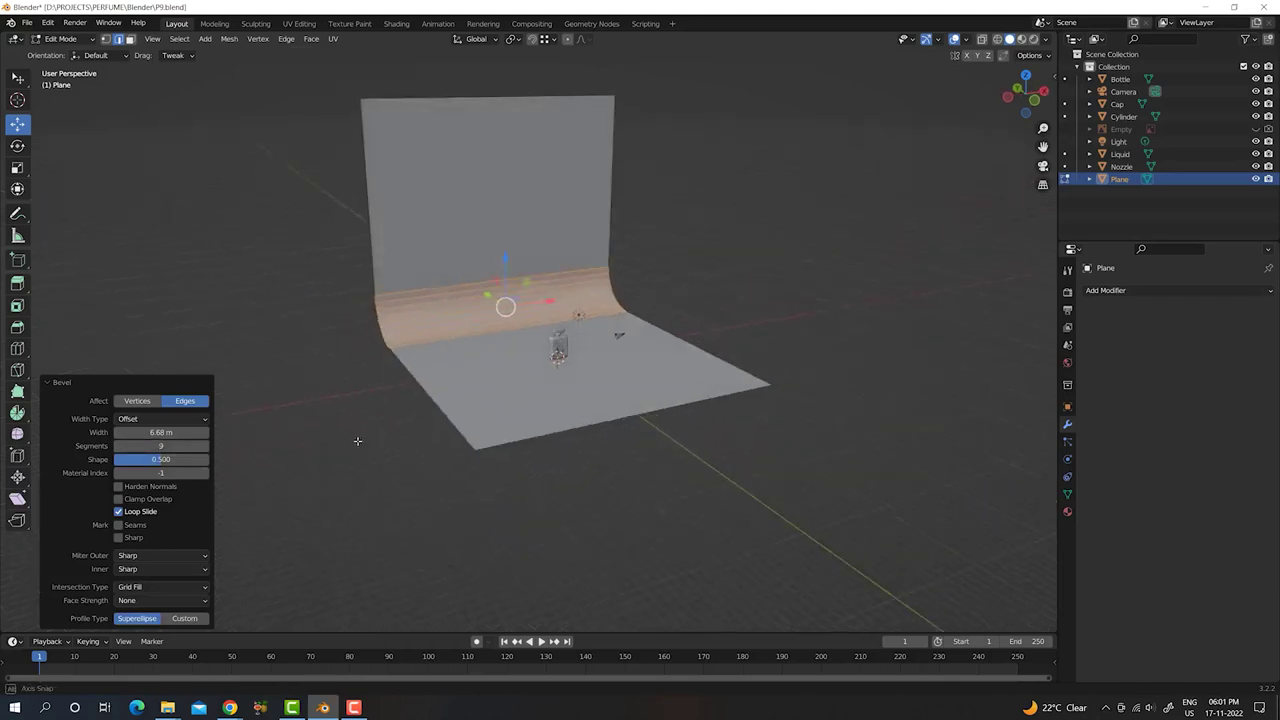
key("Tab")
- Stretch the backdrop 1.368× wider along X
key("shift+space")
key("t")
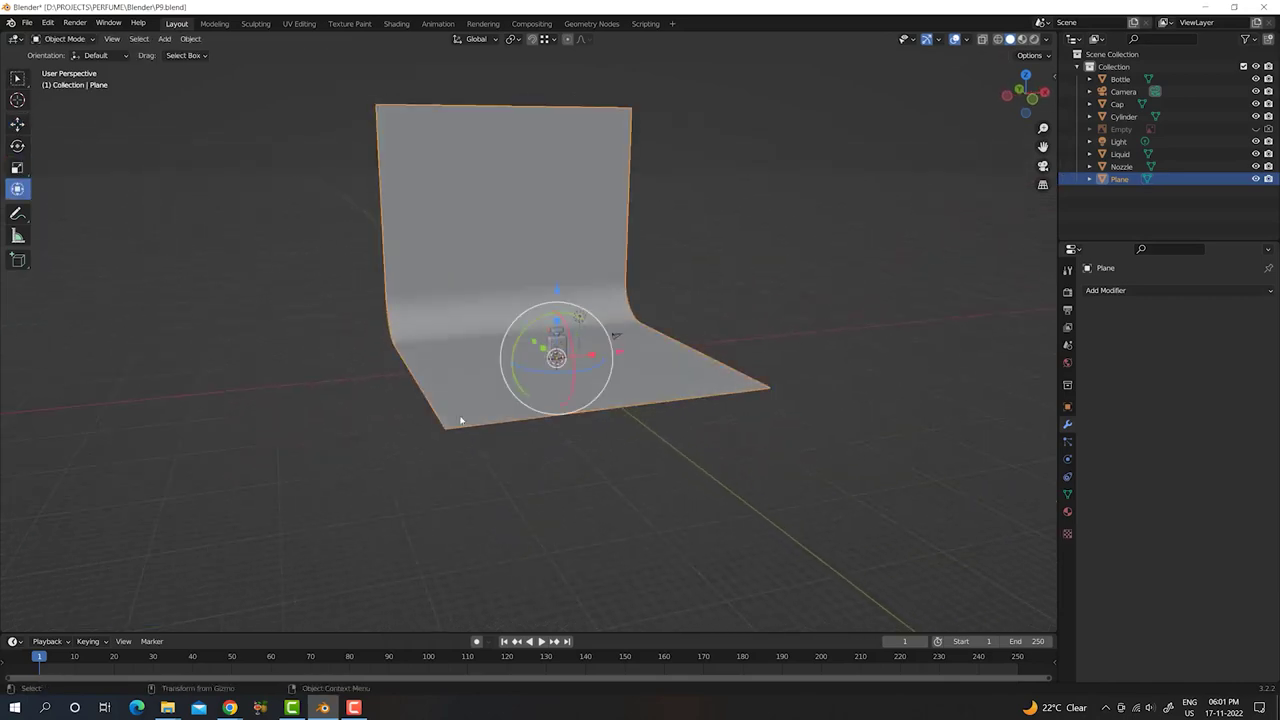
key("shift+space")
key("s")
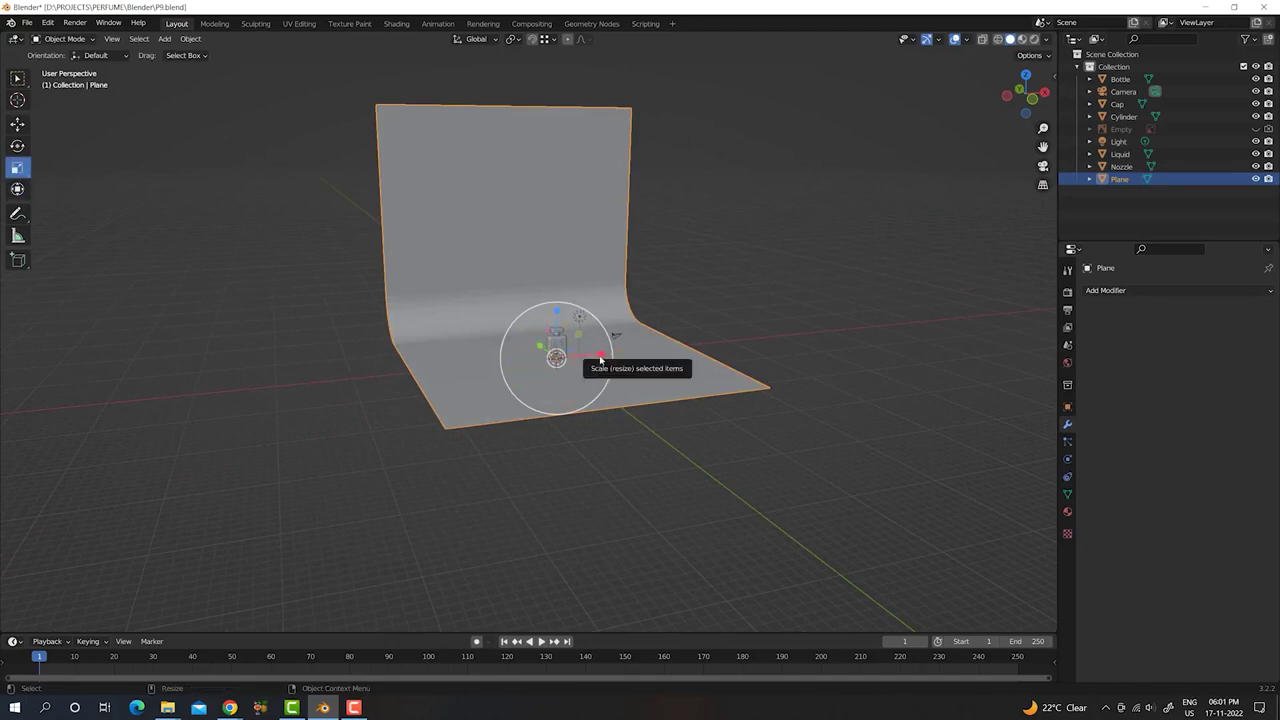
left_click_drag(593, 356, 608, 356)
key("shift+space")
key("g")
mouse_move(534, 371)
middle_mouse_down()
mouse_move(586, 406)
mouse_move(460, 260)
mouse_move(451, 334)
mouse_move(494, 309)
mouse_move(580, 323)
mouse_move(485, 366)
middle_mouse_up()
- Move the backdrop about 2.6 m along Y to sit behind the bottle
right_click(459, 255)
key("Escape")
key("g")
key("y")
left_click(574, 363)
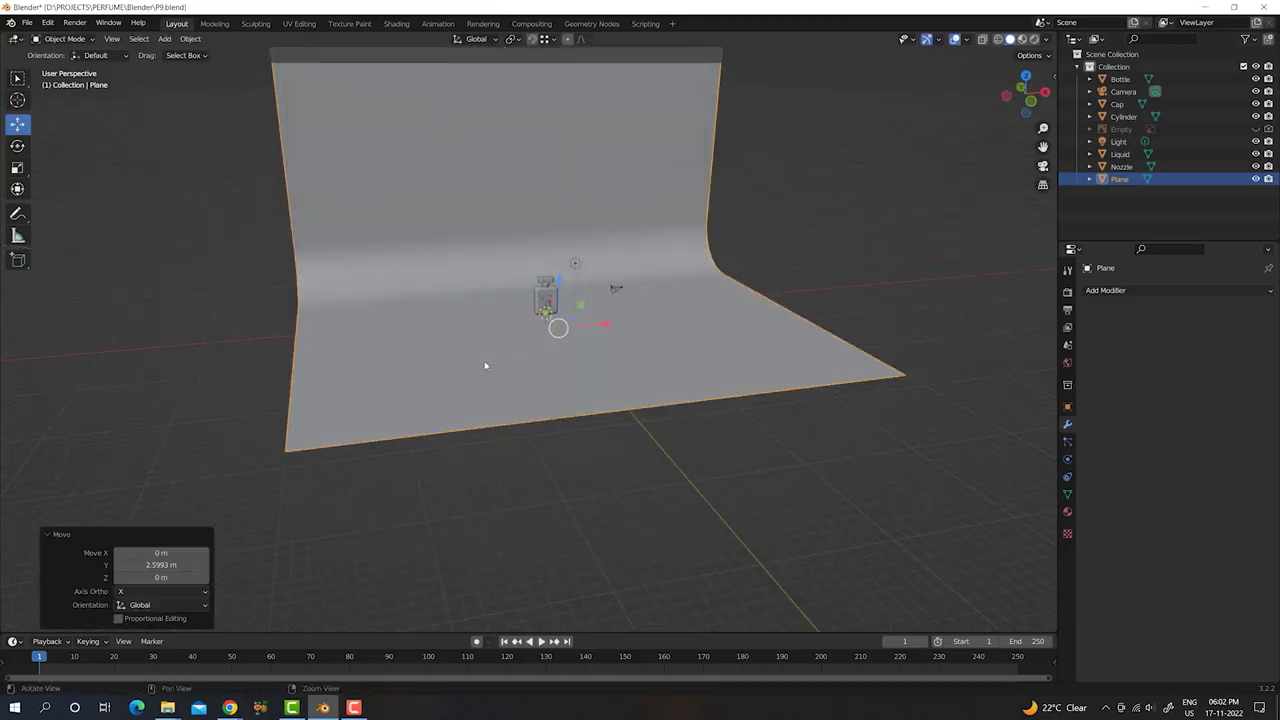
- In the Shading workspace, show Object nodes and create a new material for the backdrop
left_click(396, 24)
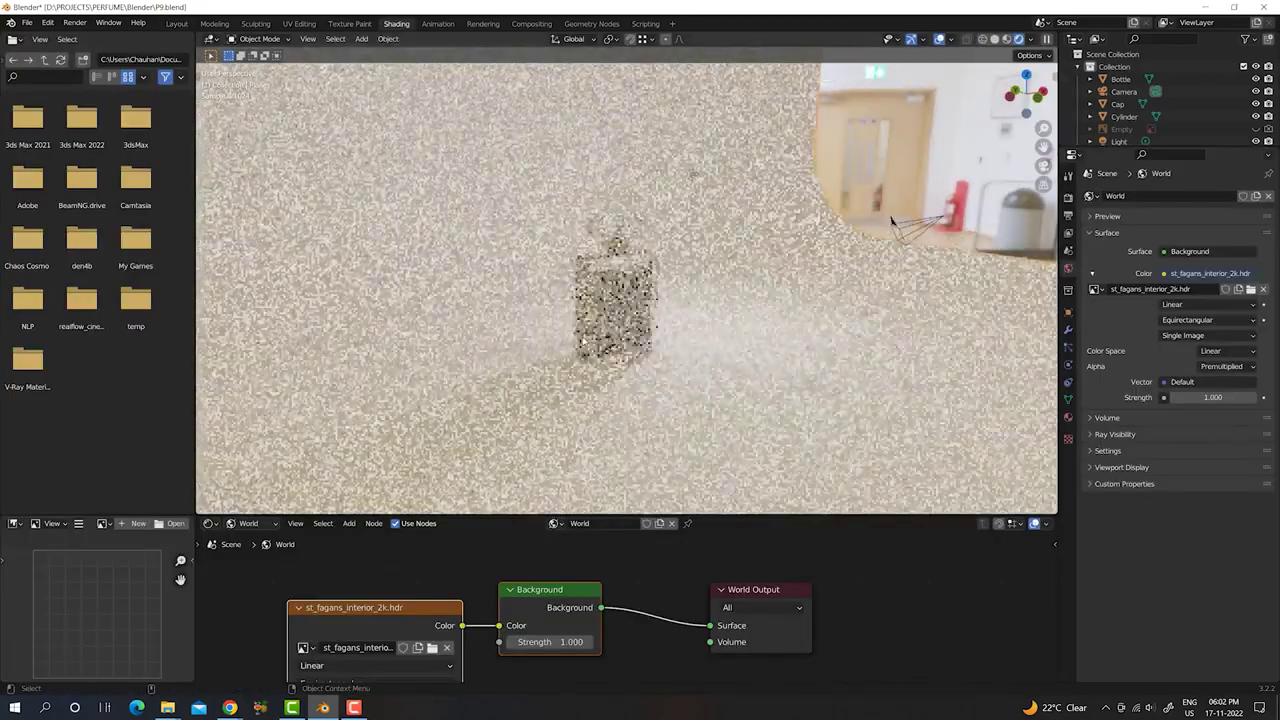
mouse_move(594, 376)
middle_mouse_down()
mouse_move(588, 364)
mouse_move(620, 340)
middle_mouse_up()
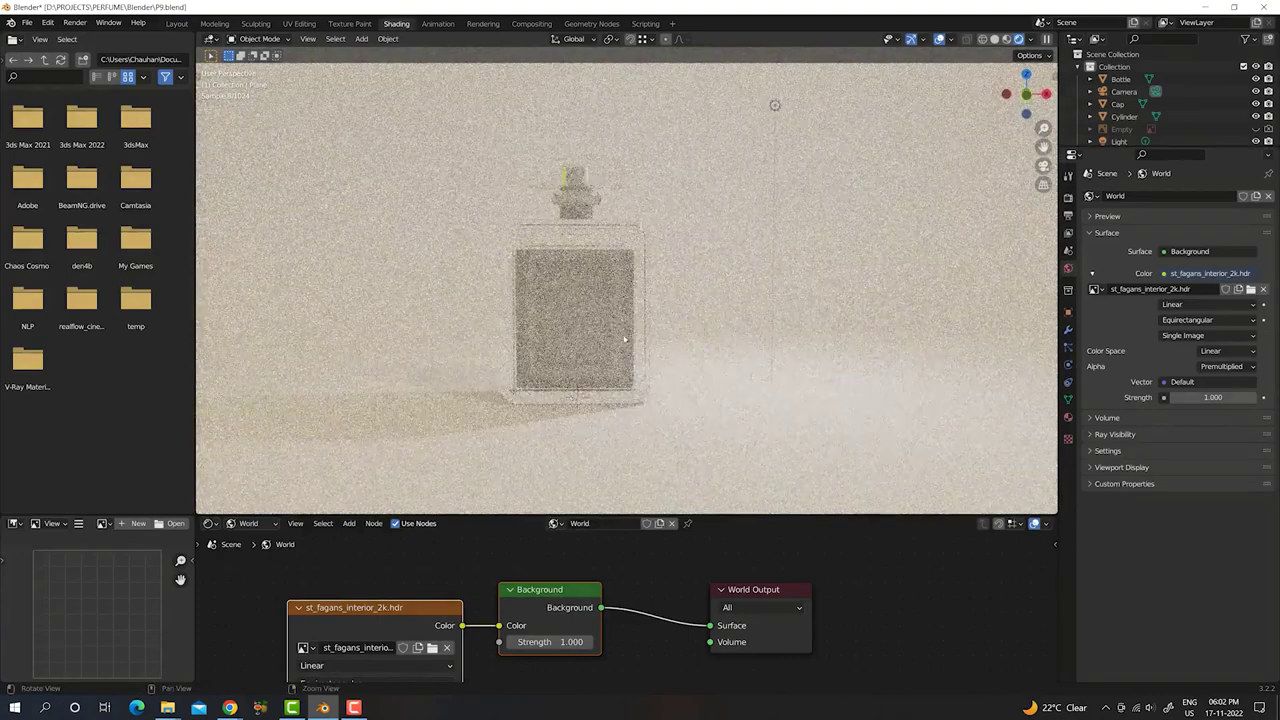
scroll(632, 652, "down", 1)
scroll(645, 647, "down", 1)
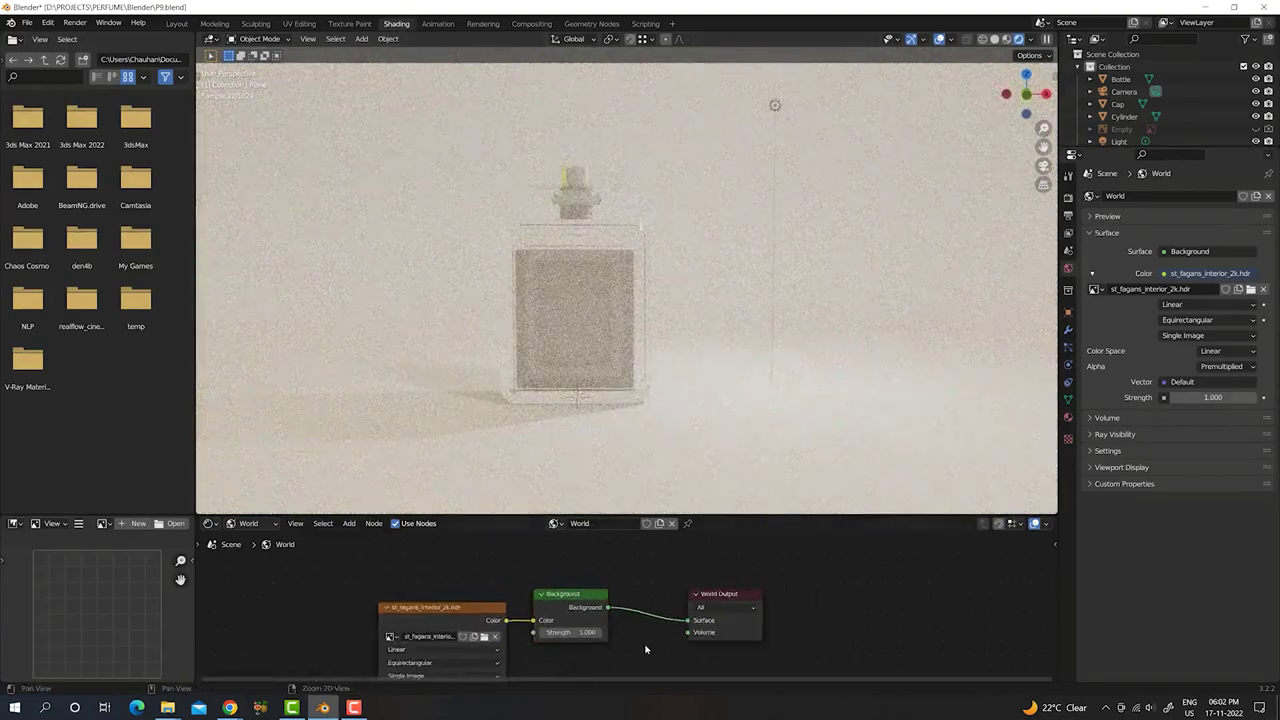
scroll(633, 605, "down", 1)
left_click(240, 523)
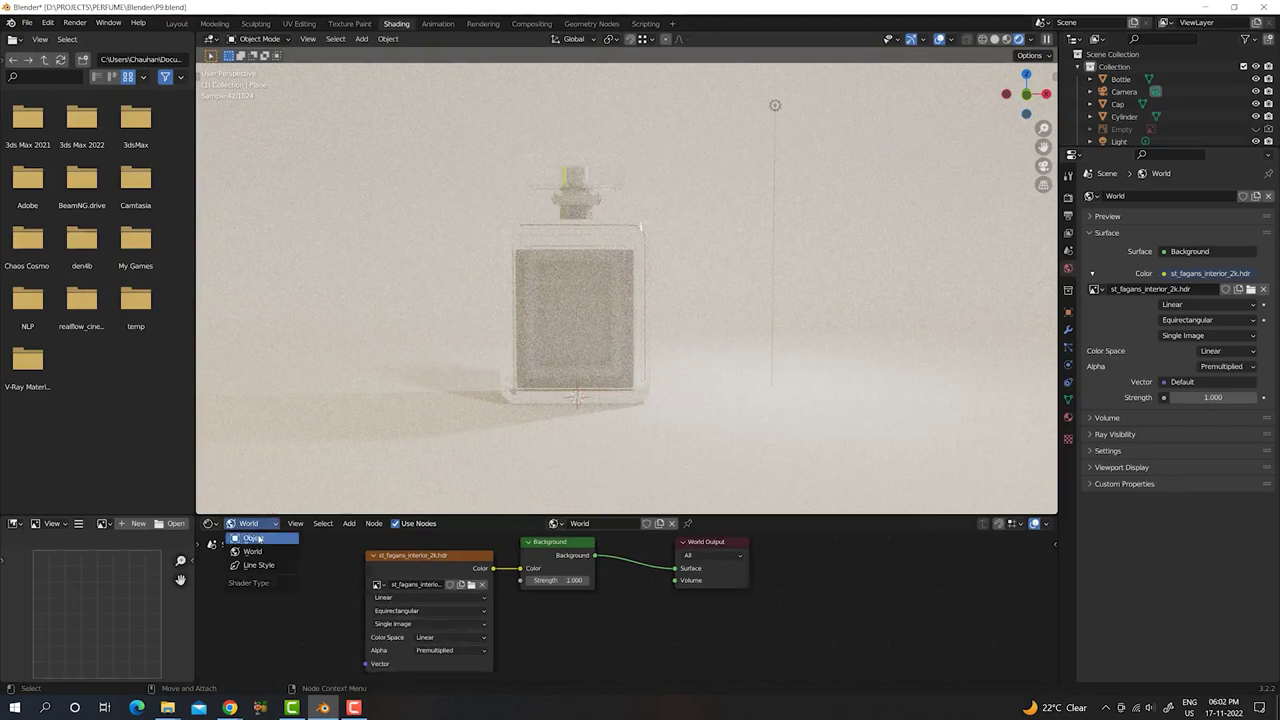
left_click(246, 538)
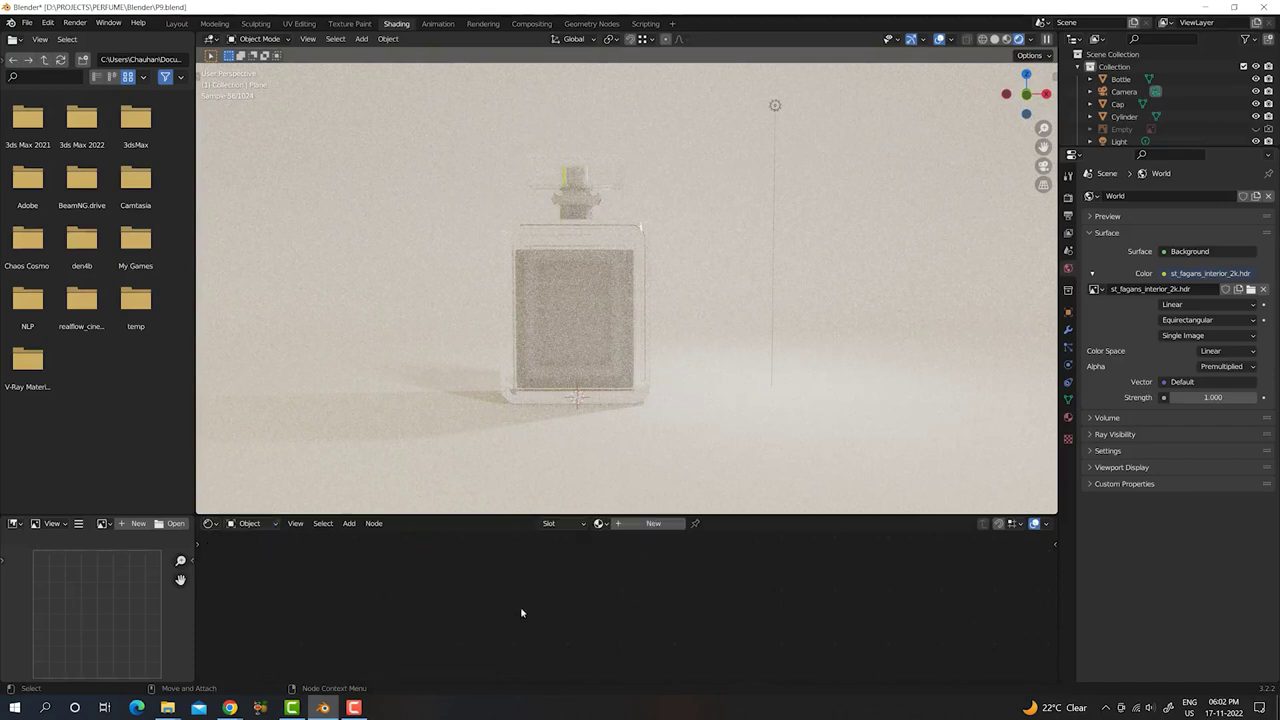
left_click(638, 529)
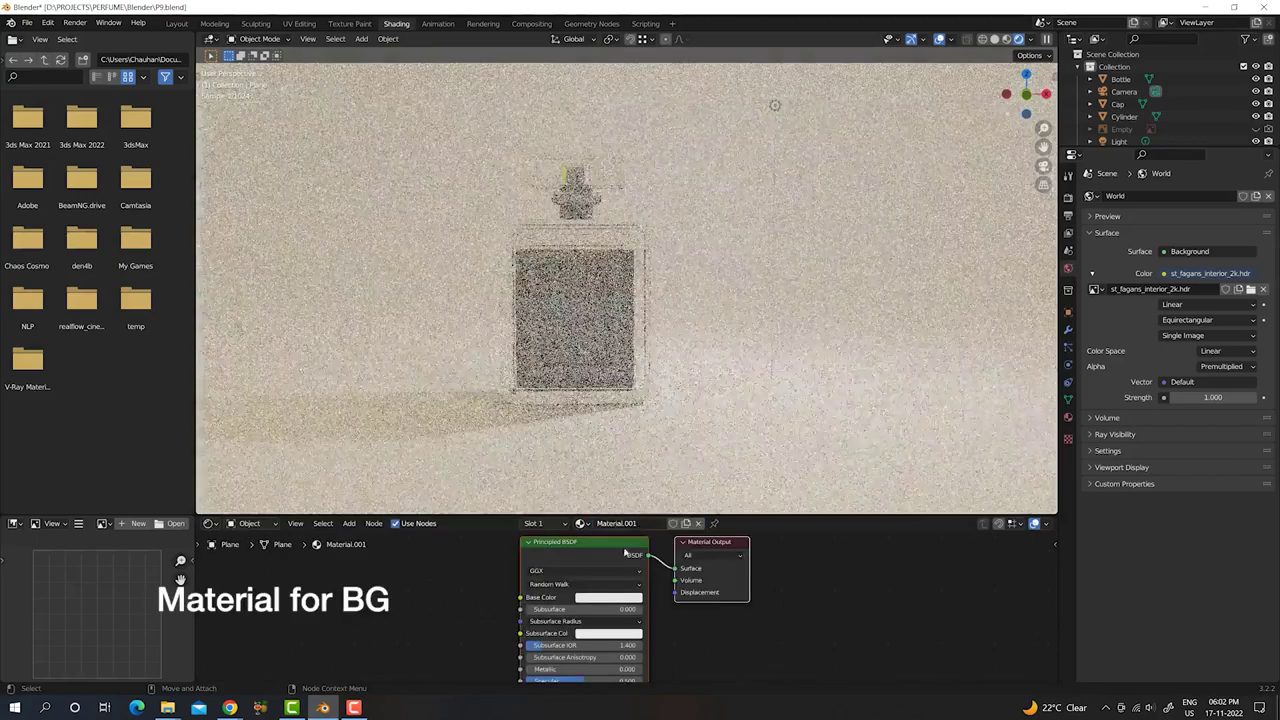
- Set the backdrop material's Base Color to a light orange
left_click(609, 597)
left_click(612, 506)
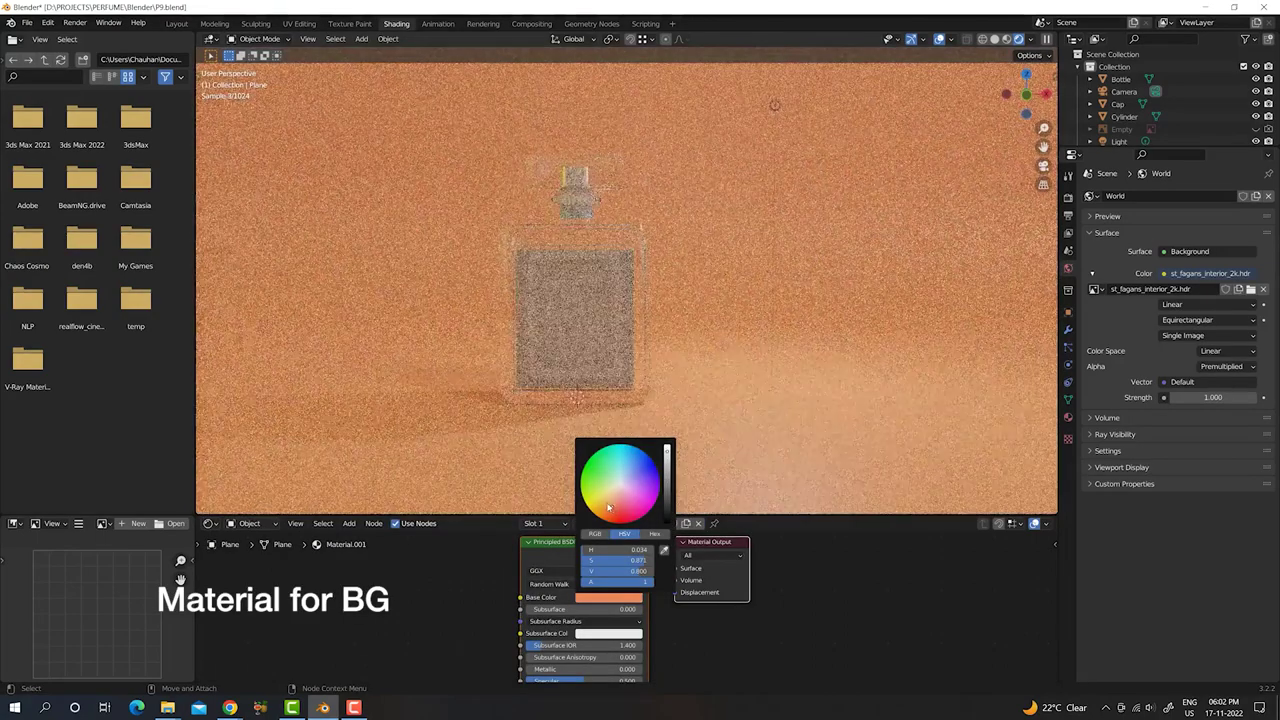
left_click(615, 598)
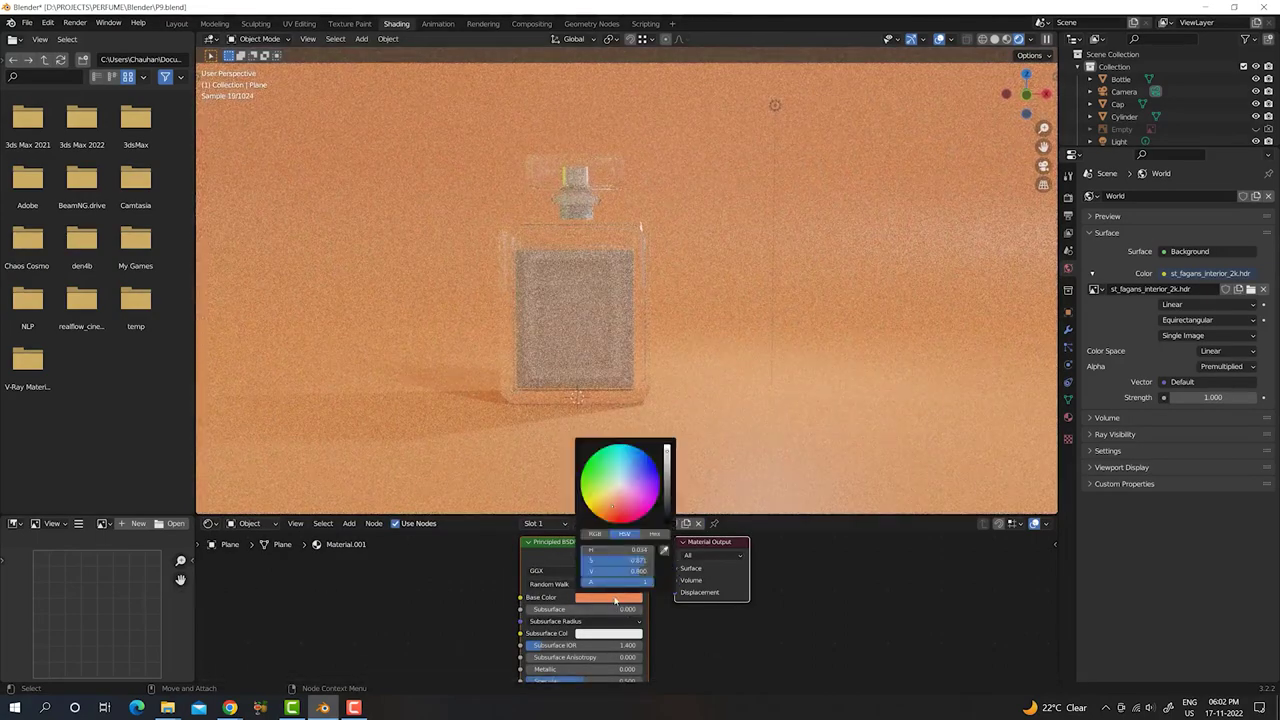
left_click_drag(612, 510, 610, 503)
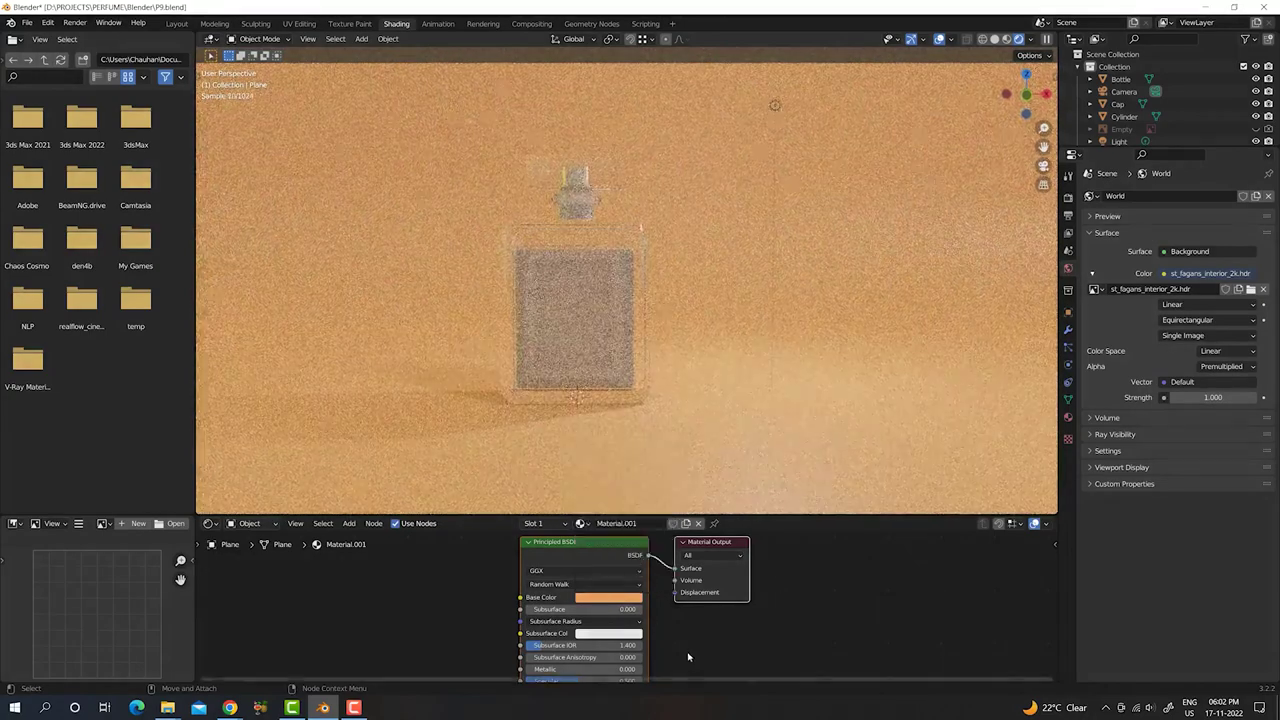
scroll(677, 657, "down", 2)
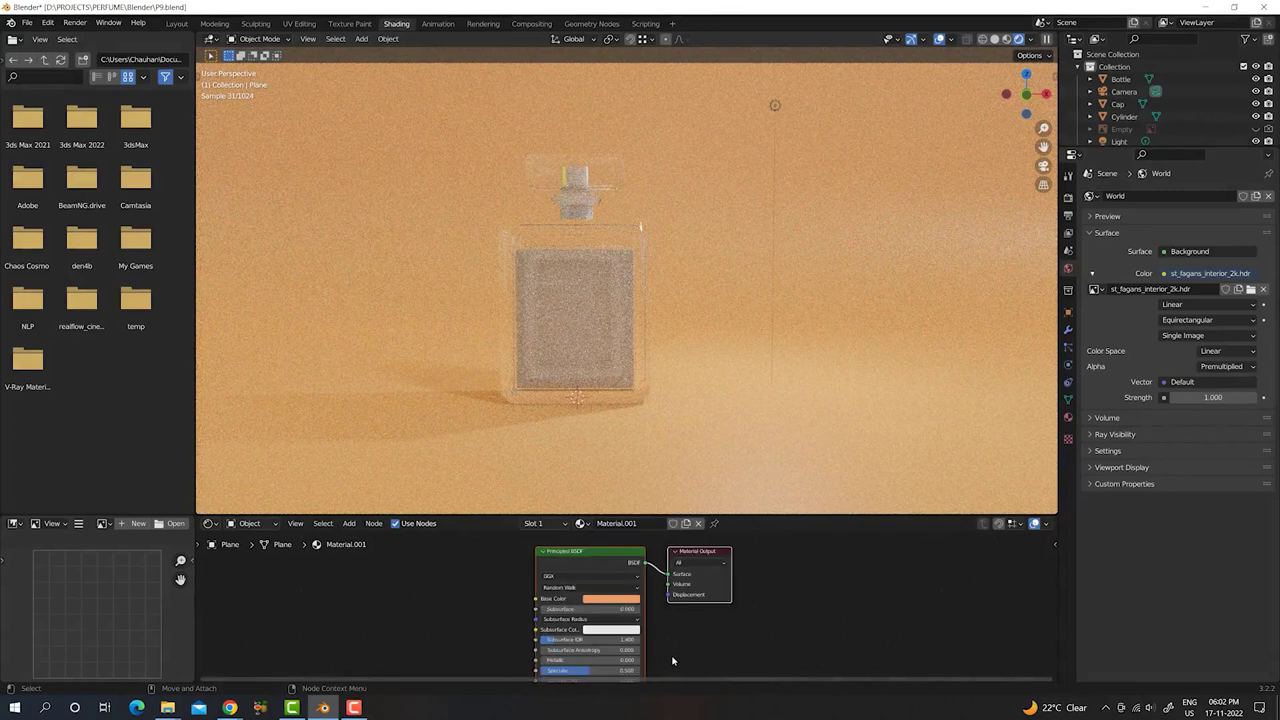
scroll(677, 657, "down", 1)
middle_click_drag(677, 657, 680, 582)
scroll(670, 598, "up", 1)
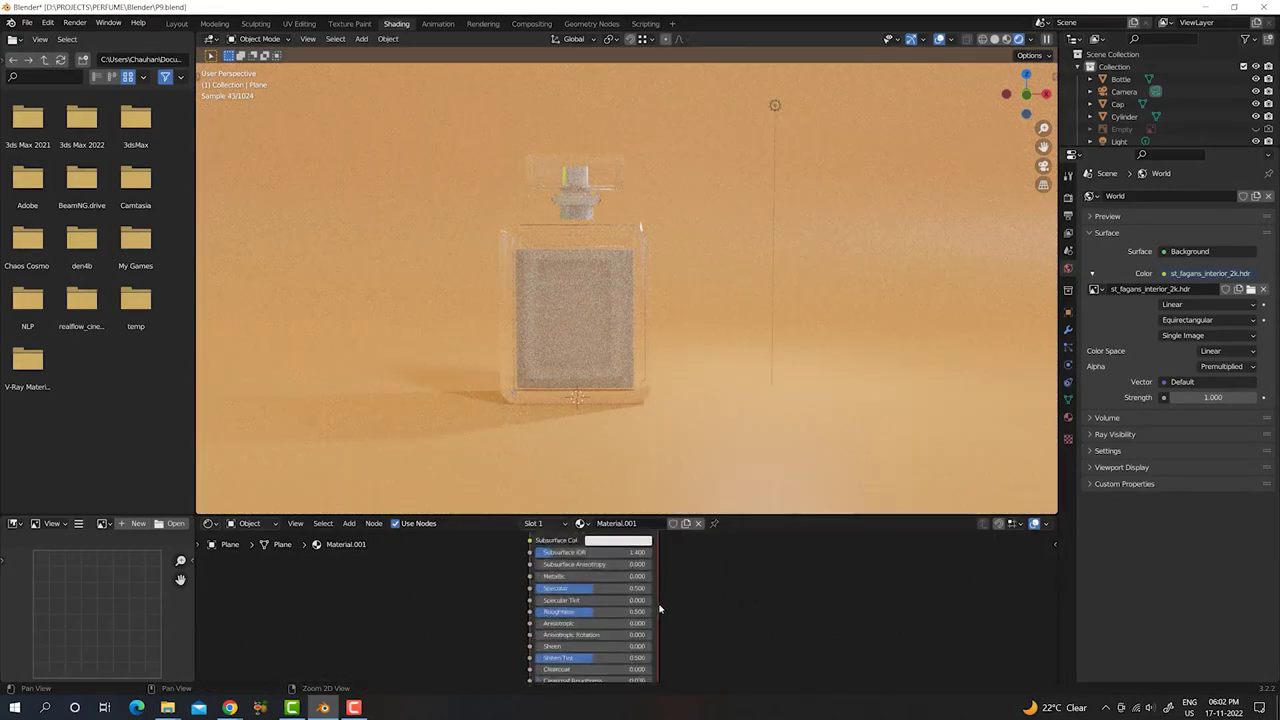
scroll(663, 612, "up", 1)
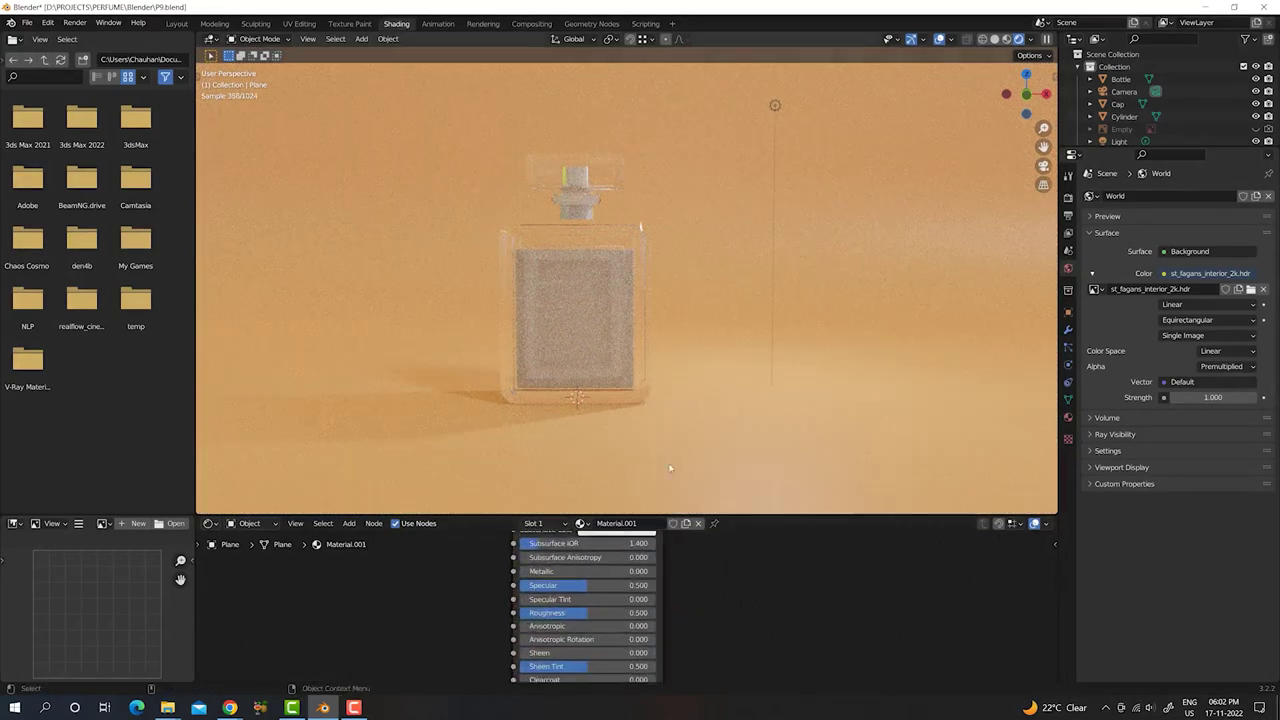
scroll(670, 585, "down", 1)
scroll(675, 590, "down", 1)
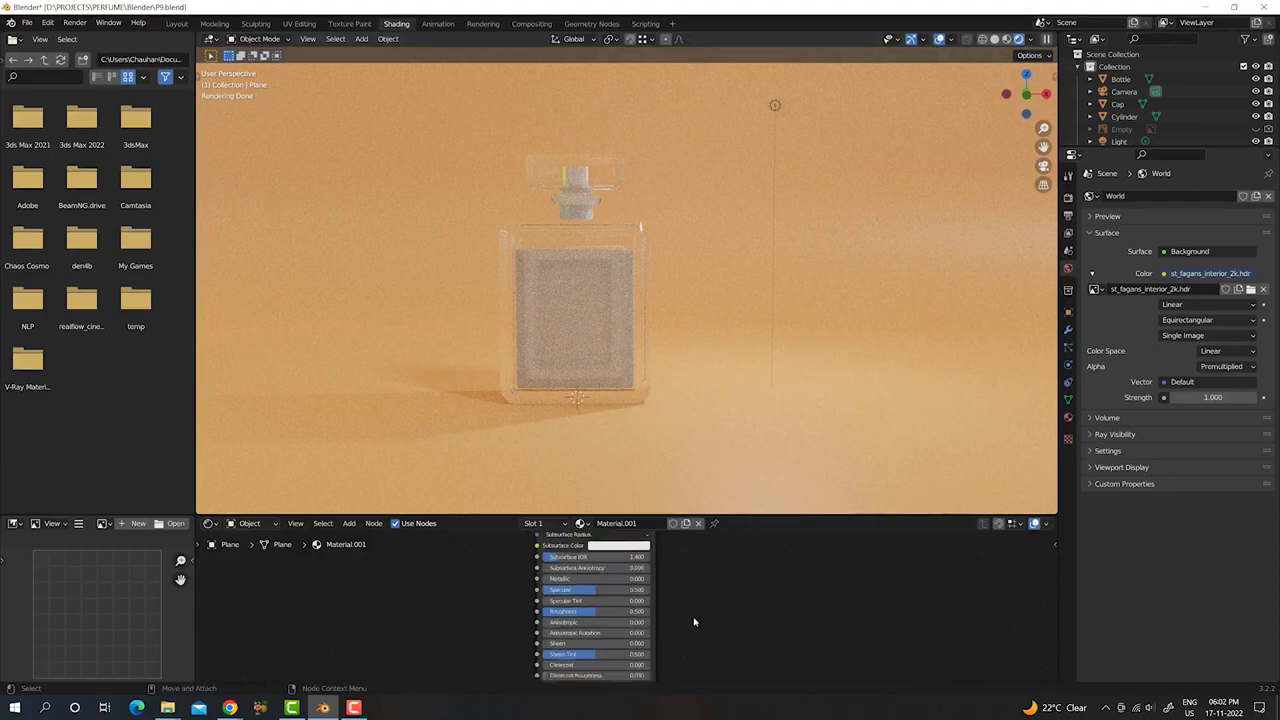
scroll(698, 605, "down", 1)
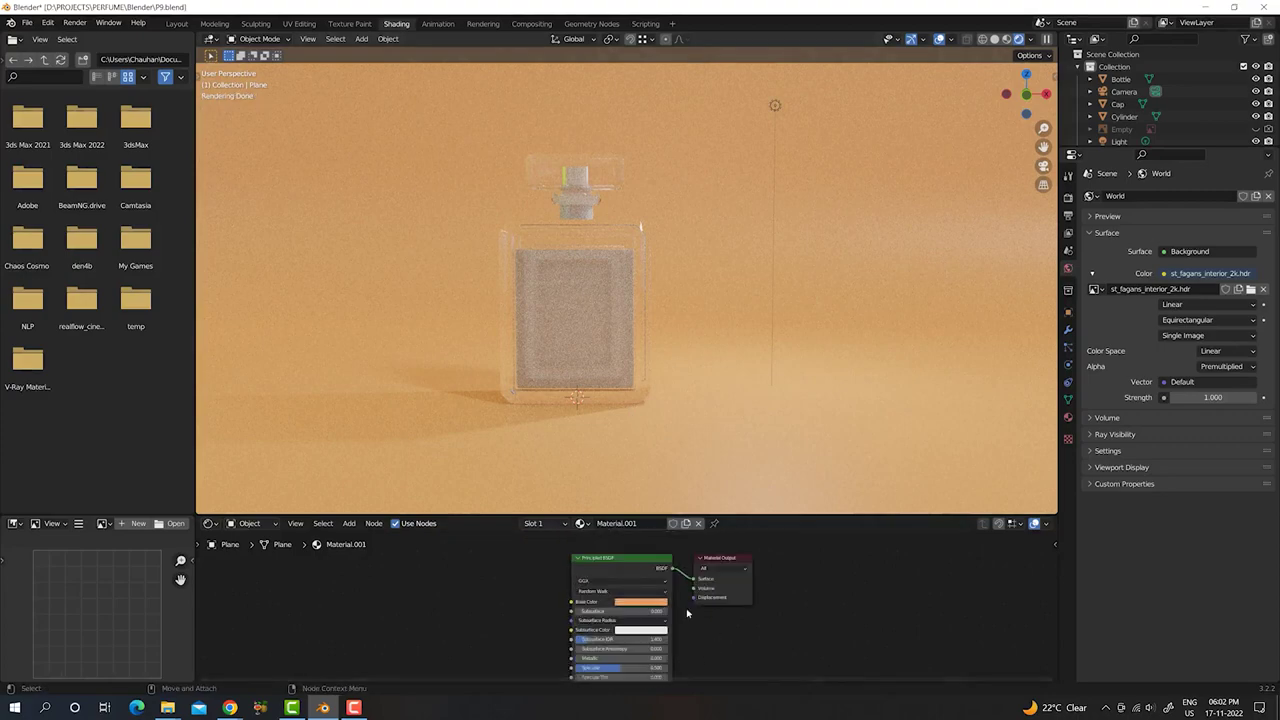
- Rename the backdrop material 'BG' and enlarge the Outliner
left_click(625, 523)
type("BG")
key("Return")
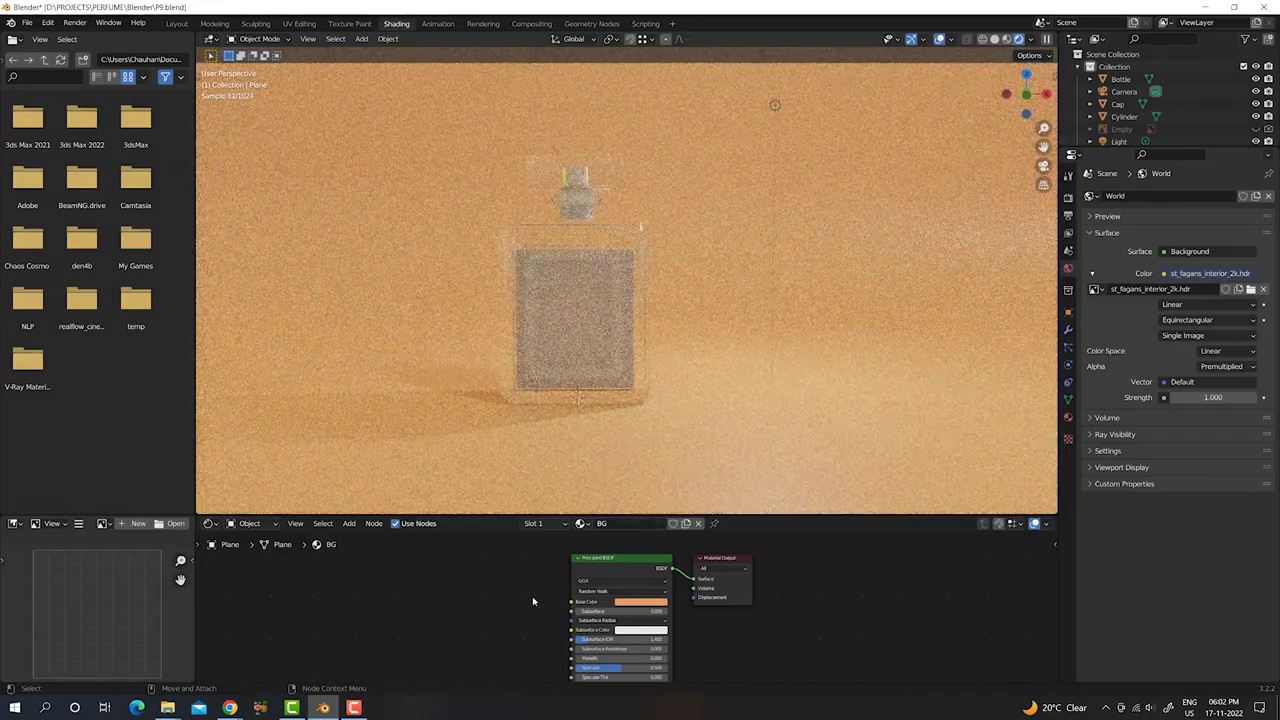
left_click_drag(1170, 147, 1183, 253)
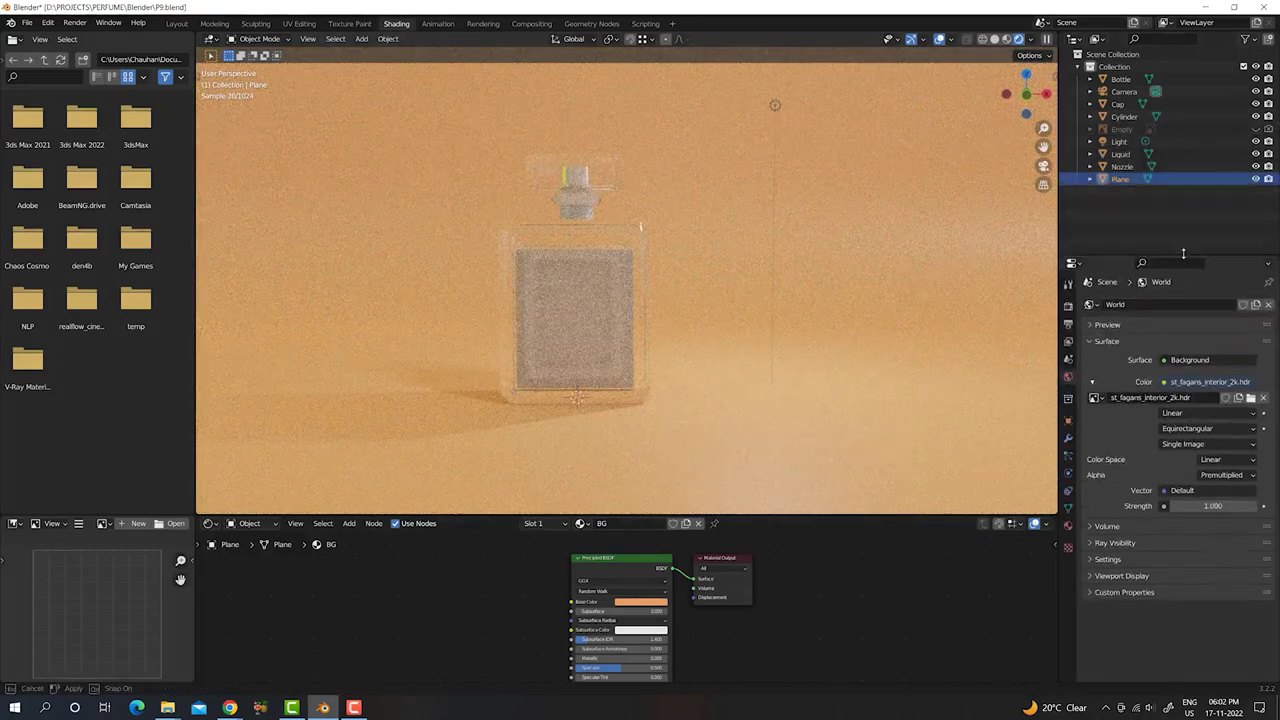
- Create a new material on the Nozzle object and name it Nozzle
left_click(1122, 166)
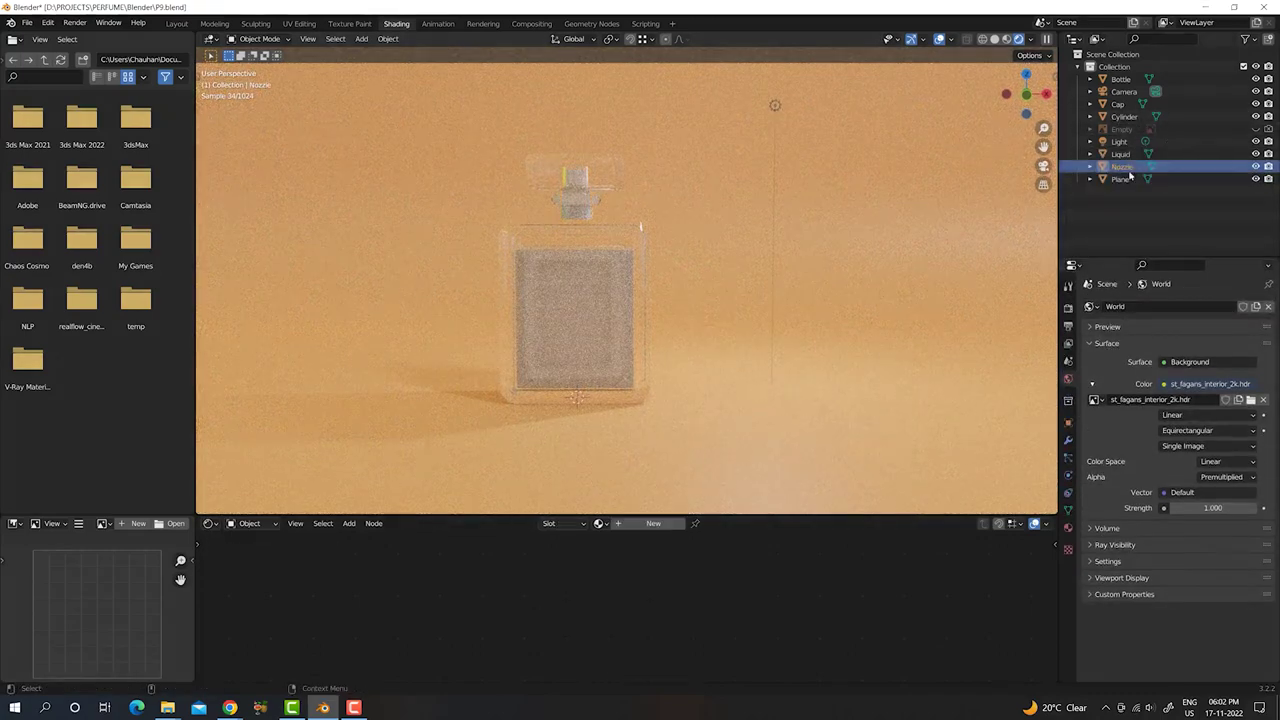
left_click(650, 524)
double_click(630, 523)
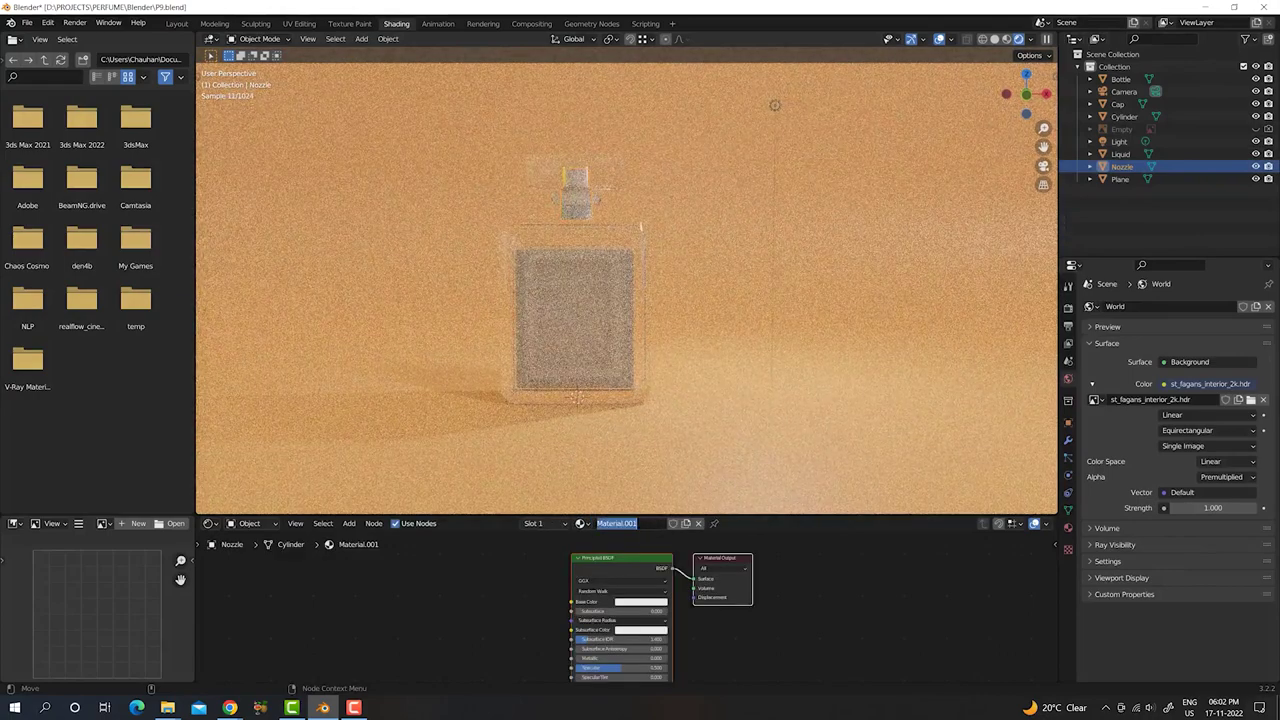
type("NO")
type("le")
key("Return")
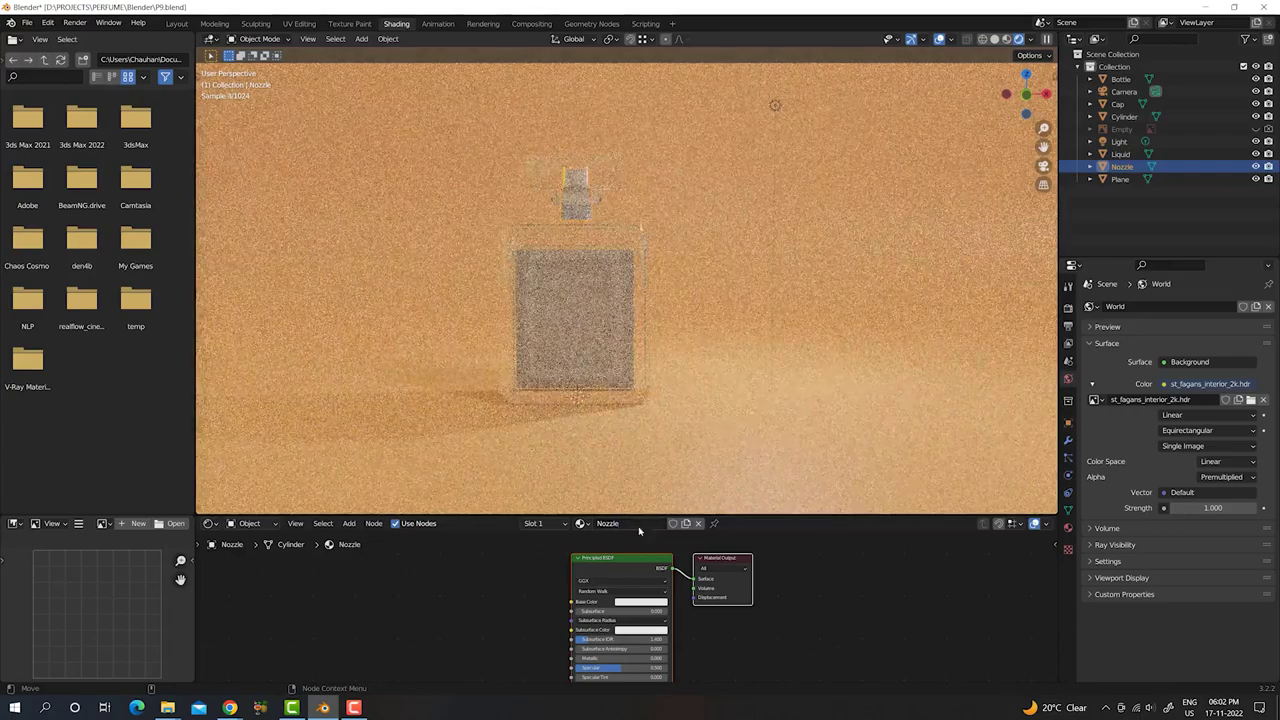
- Raise the Nozzle material's Metallic value and set Specular to 0.5
mouse_move(598, 658)
left_mouse_down()
mouse_move(641, 658)
mouse_move(617, 663)
left_mouse_up()
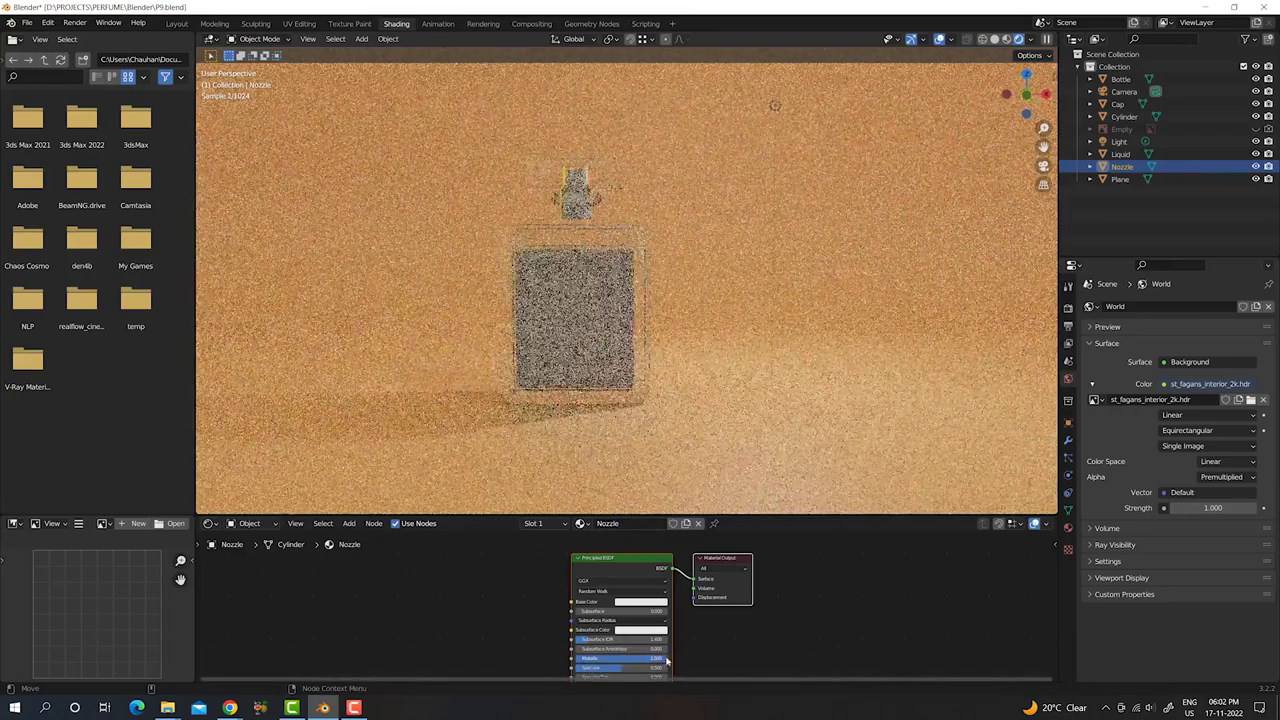
left_click(617, 663)
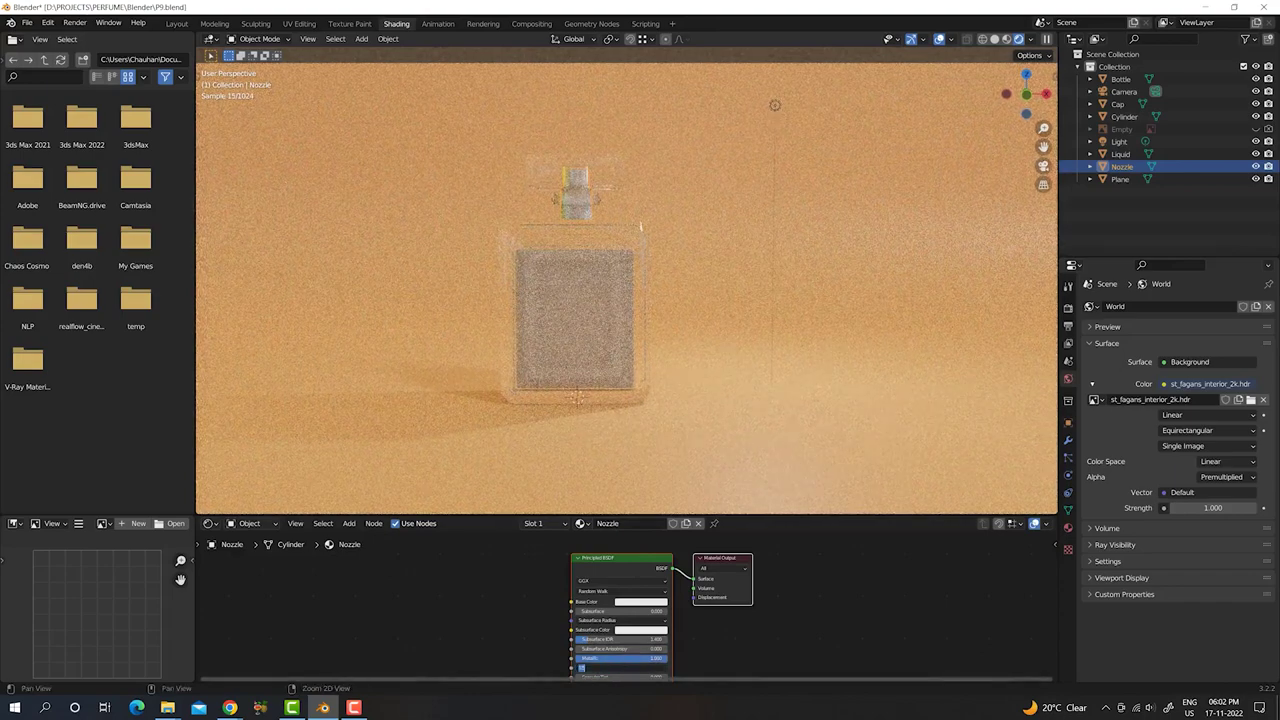
type("0.5")
key("Return")
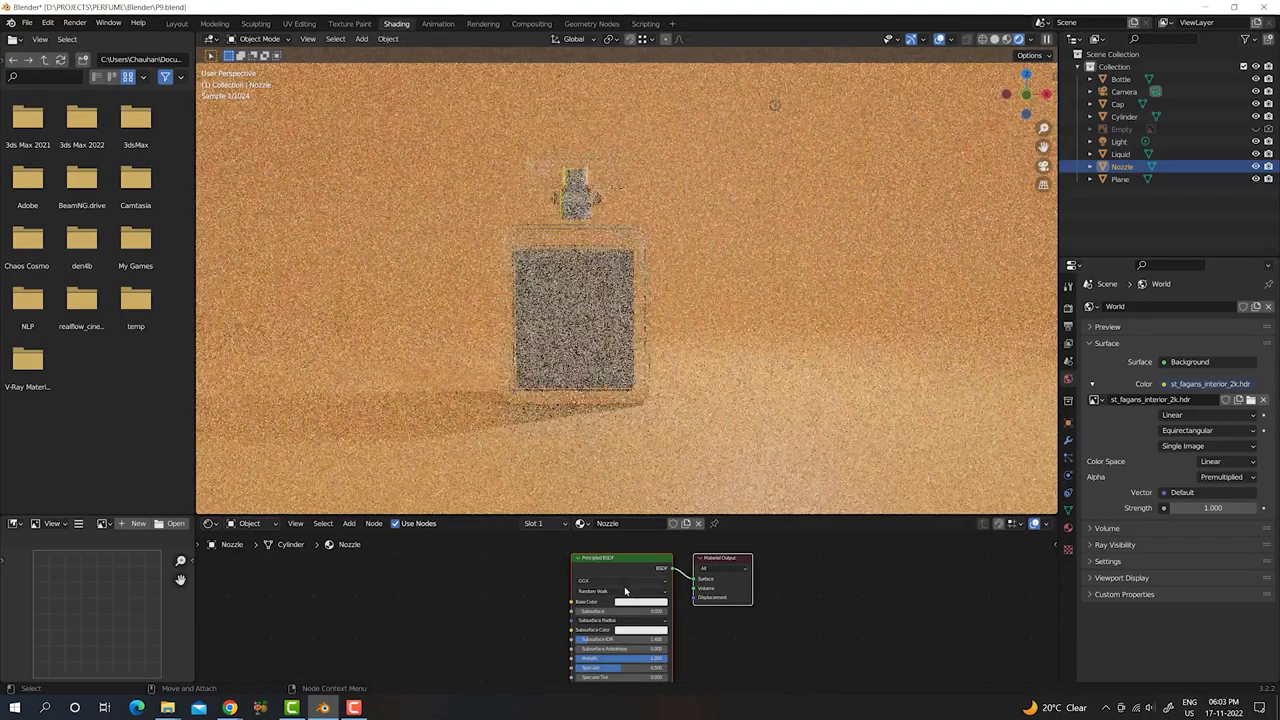
- Set the Nozzle material's Roughness to 0.2, trying 0.05 and 0.1 first
scroll(614, 604, "up", 3)
scroll(614, 604, "up", 3)
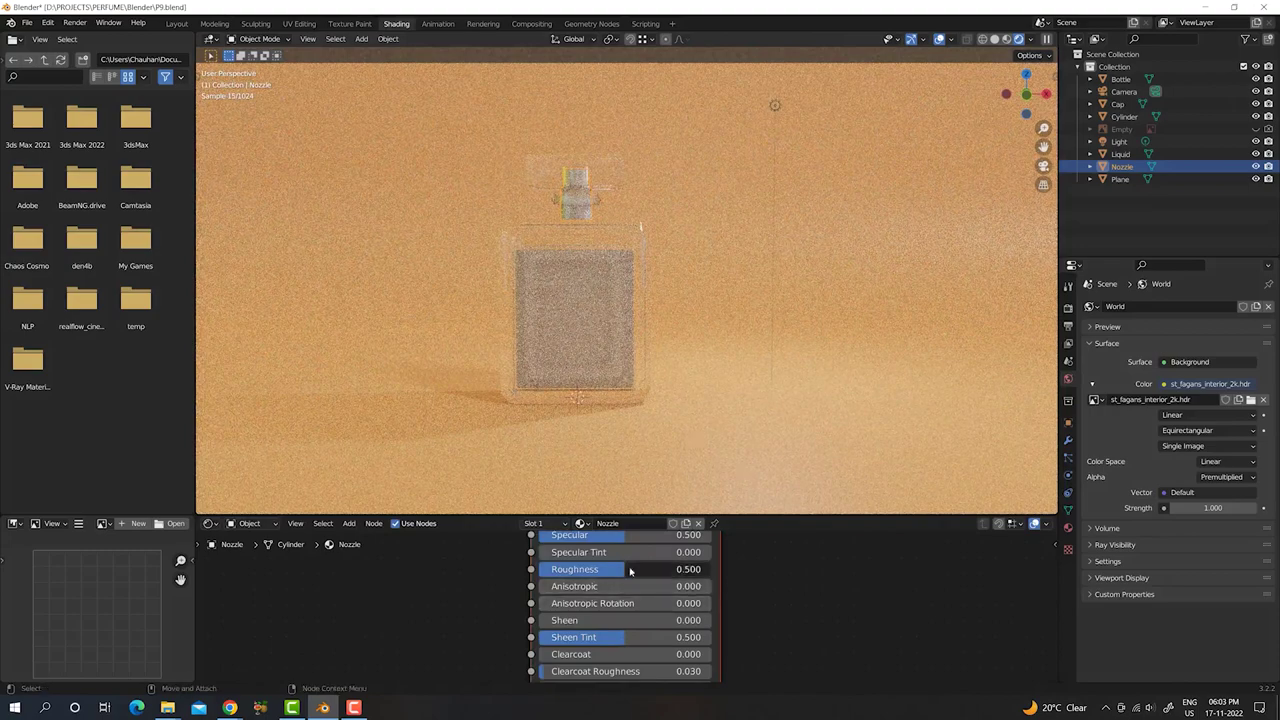
left_click(628, 569)
type(".05")
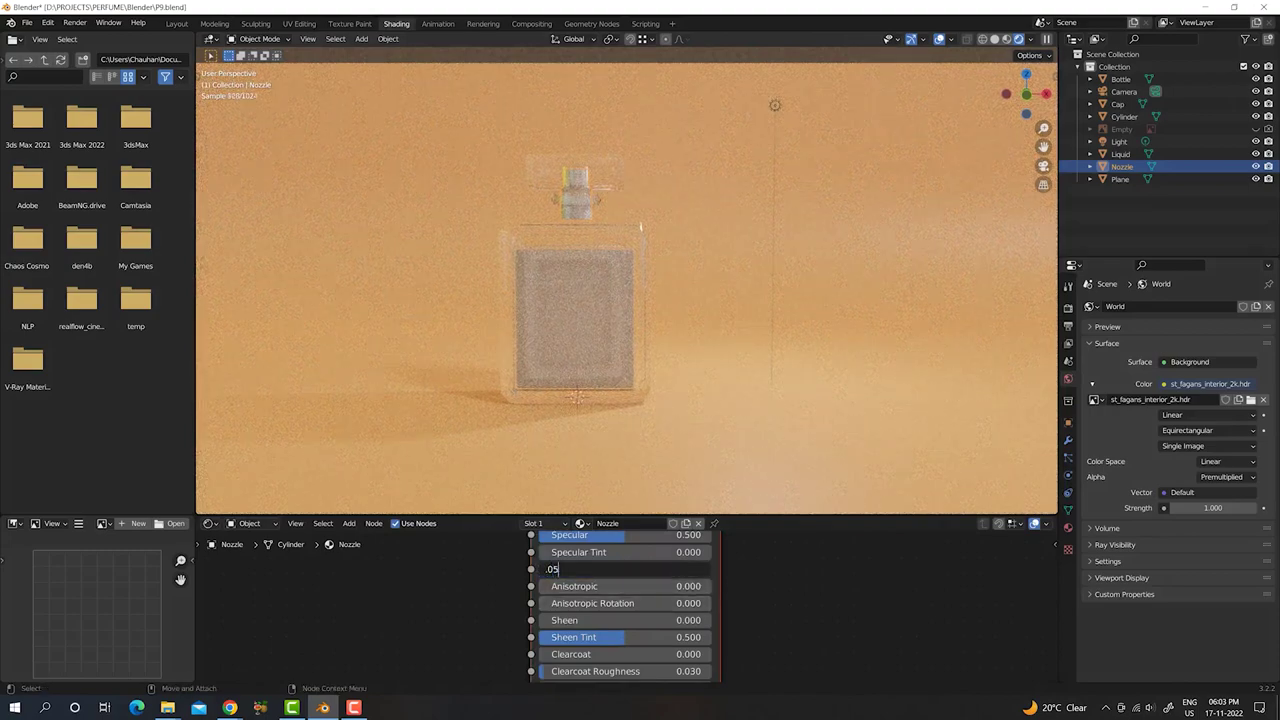
key("Return")
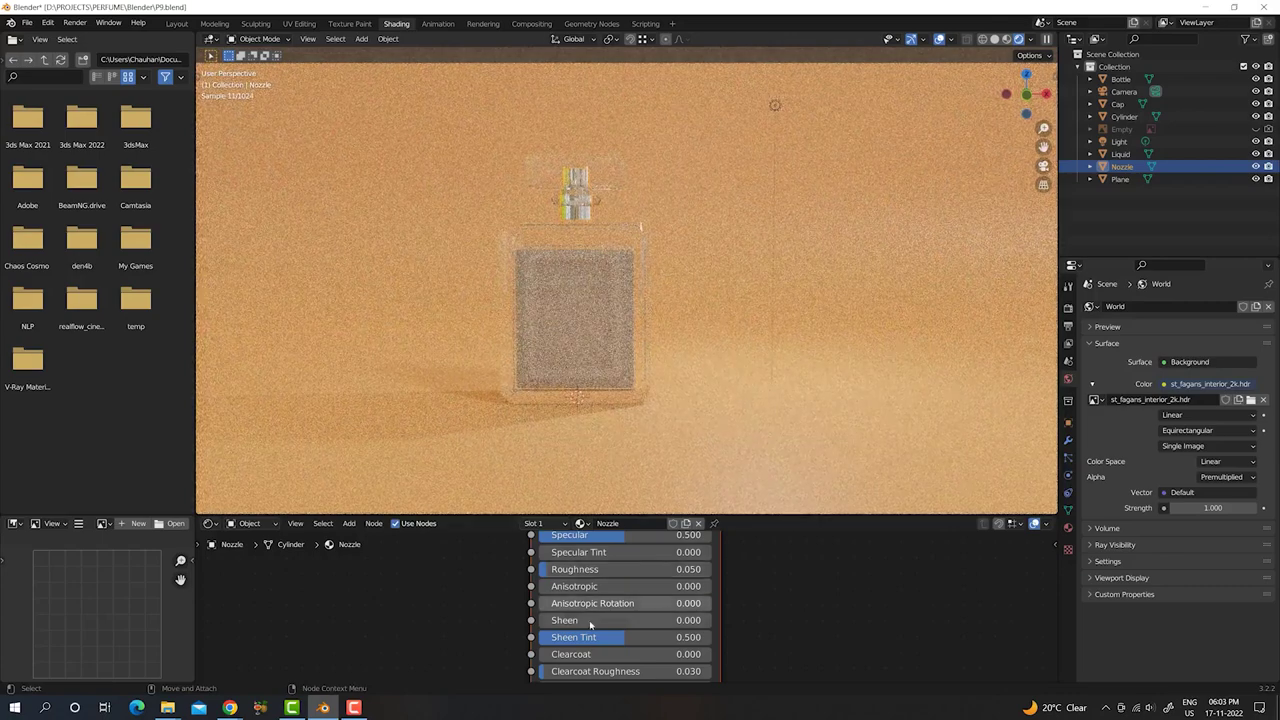
left_click(598, 569)
type(".1")
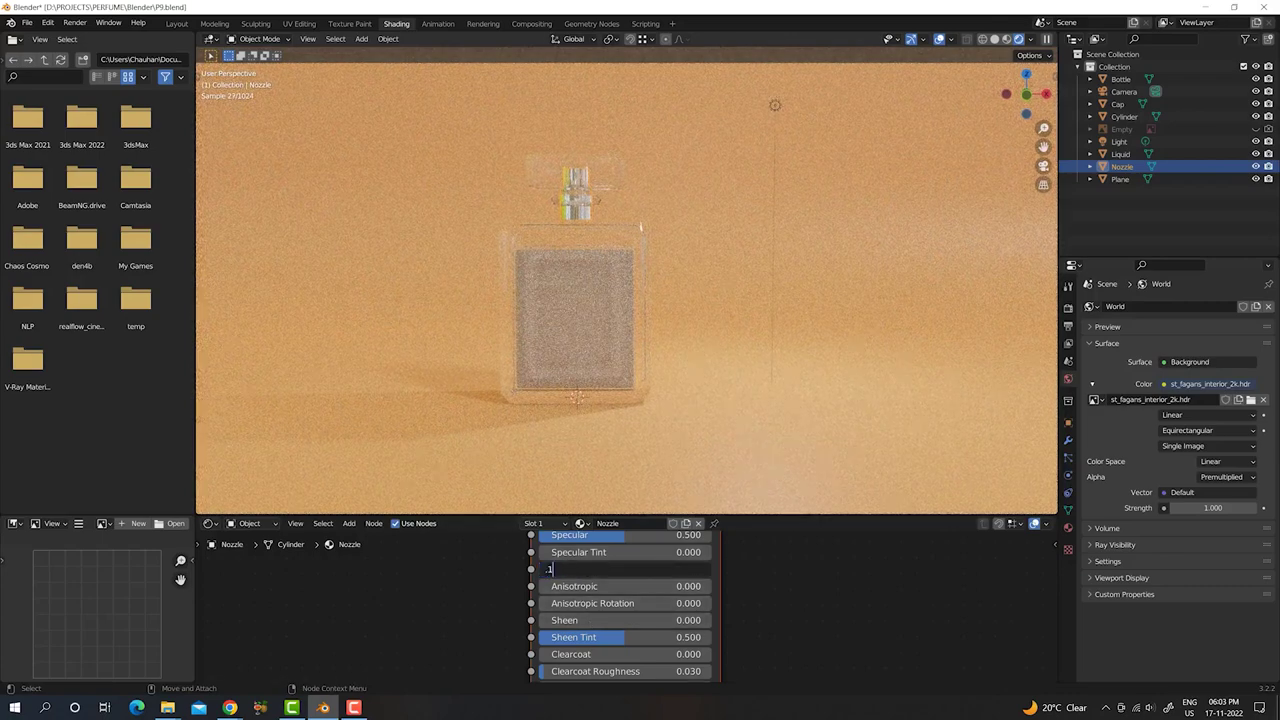
key("Return")
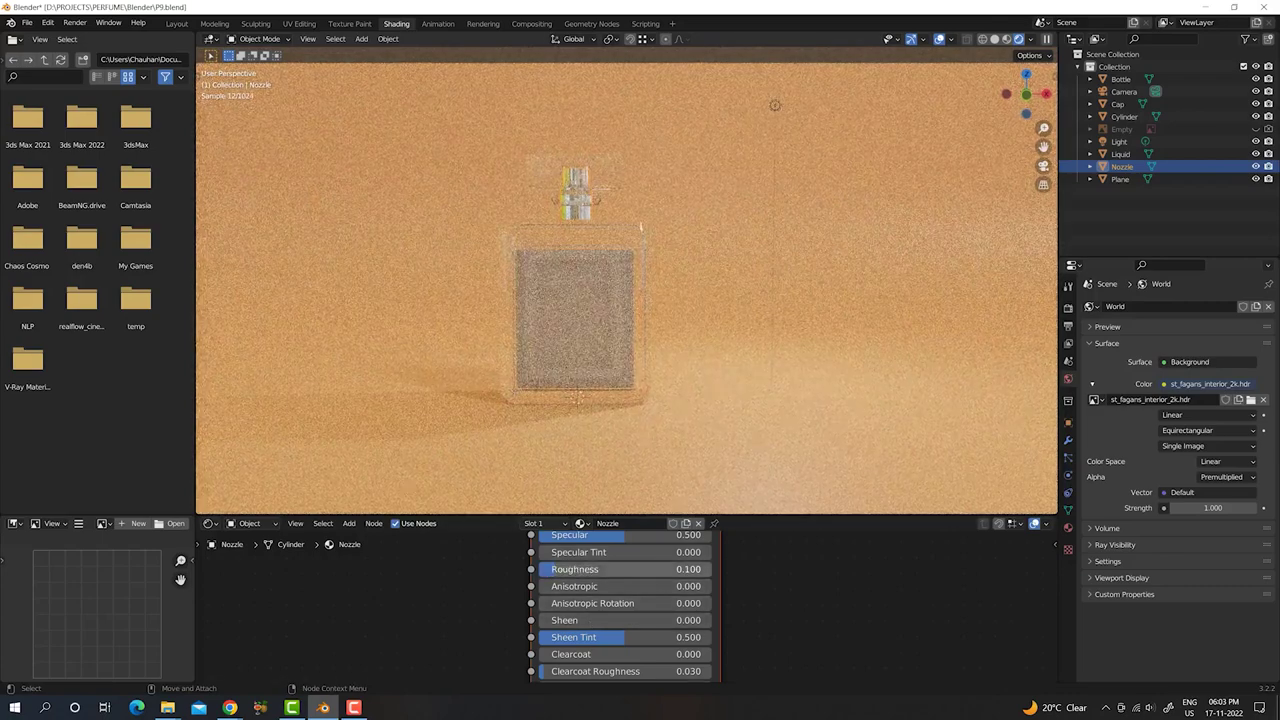
left_click(584, 575)
type("0.200")
key("Return")
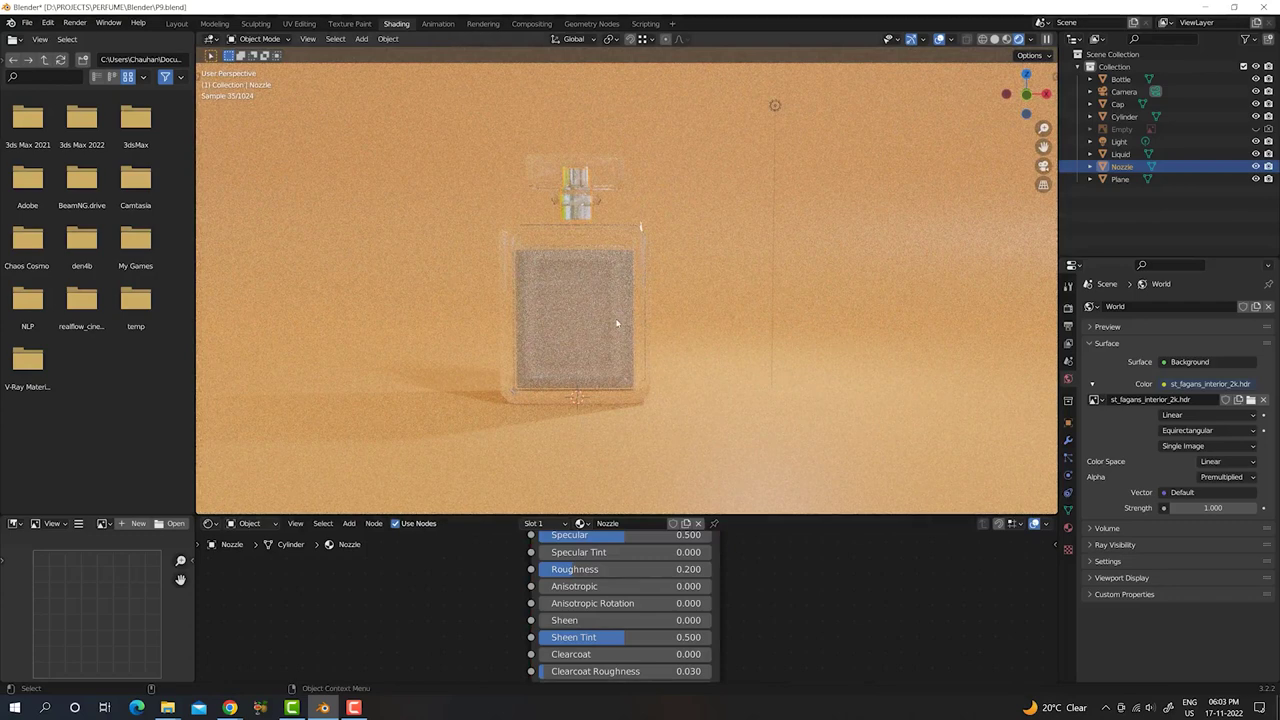
scroll(689, 608, "down", 1)
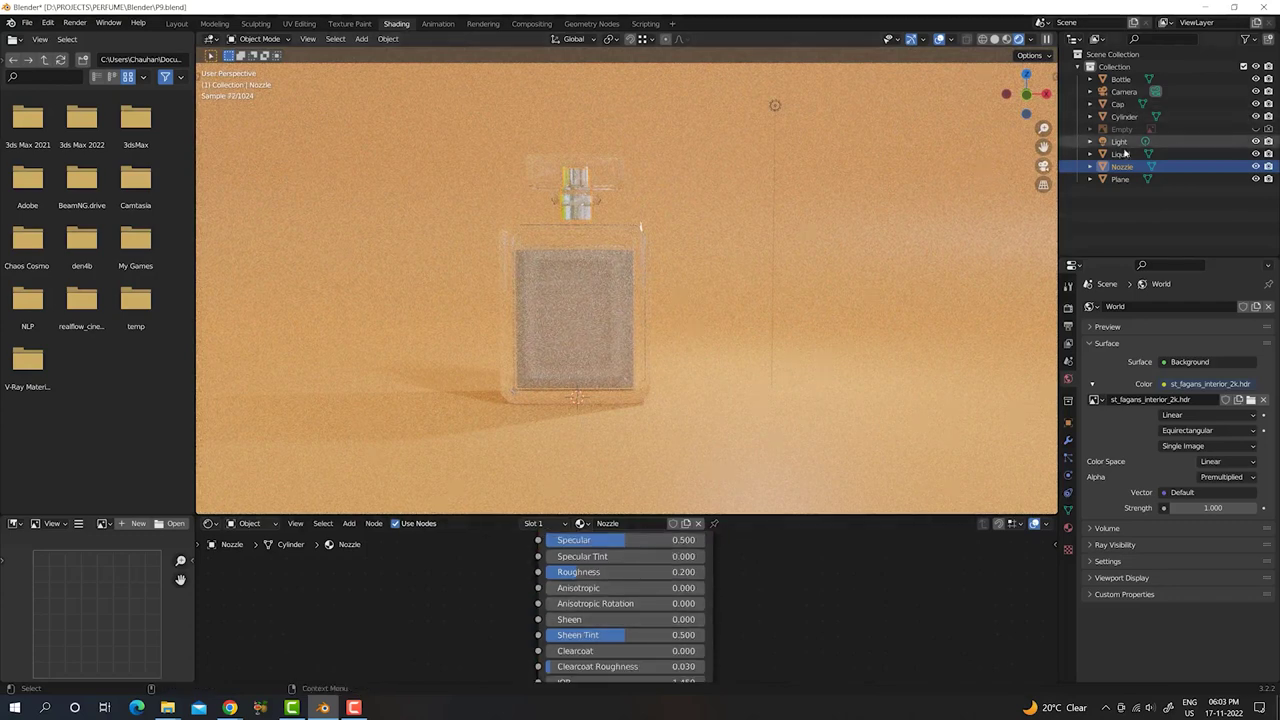
- Select the Liquid object and give it a new material named Liquid
left_click(1120, 154)
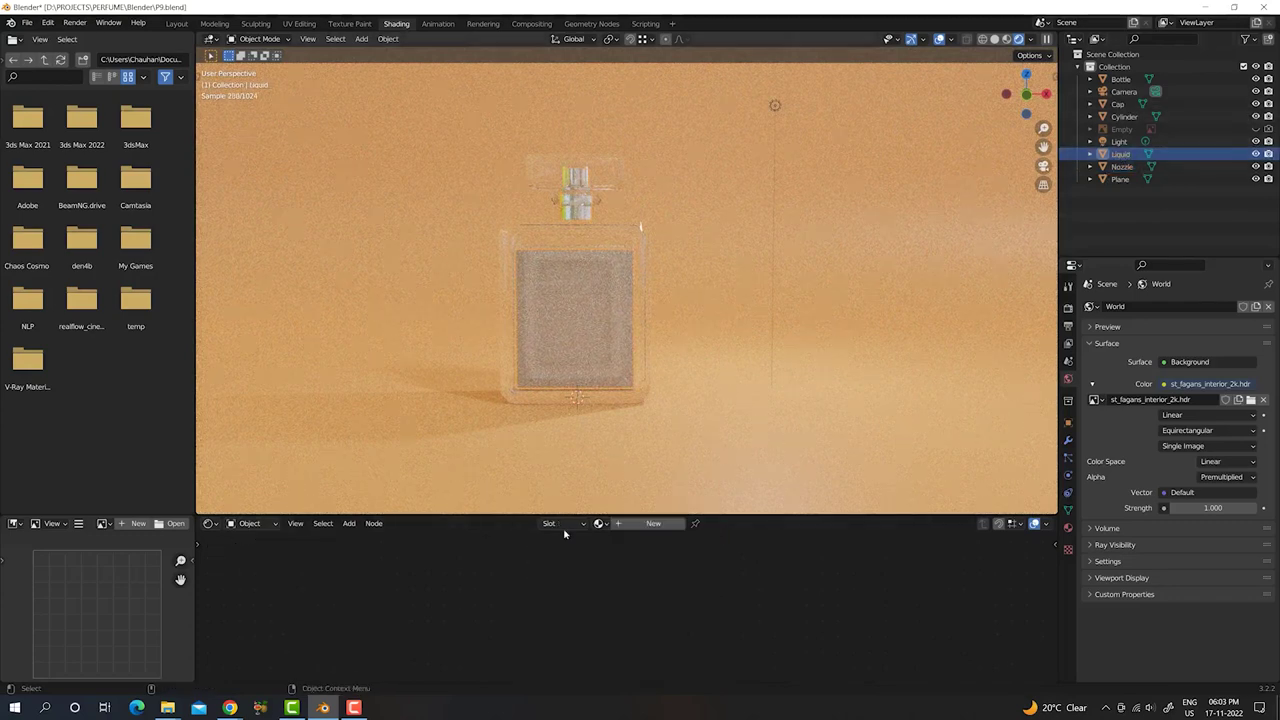
left_click(628, 524)
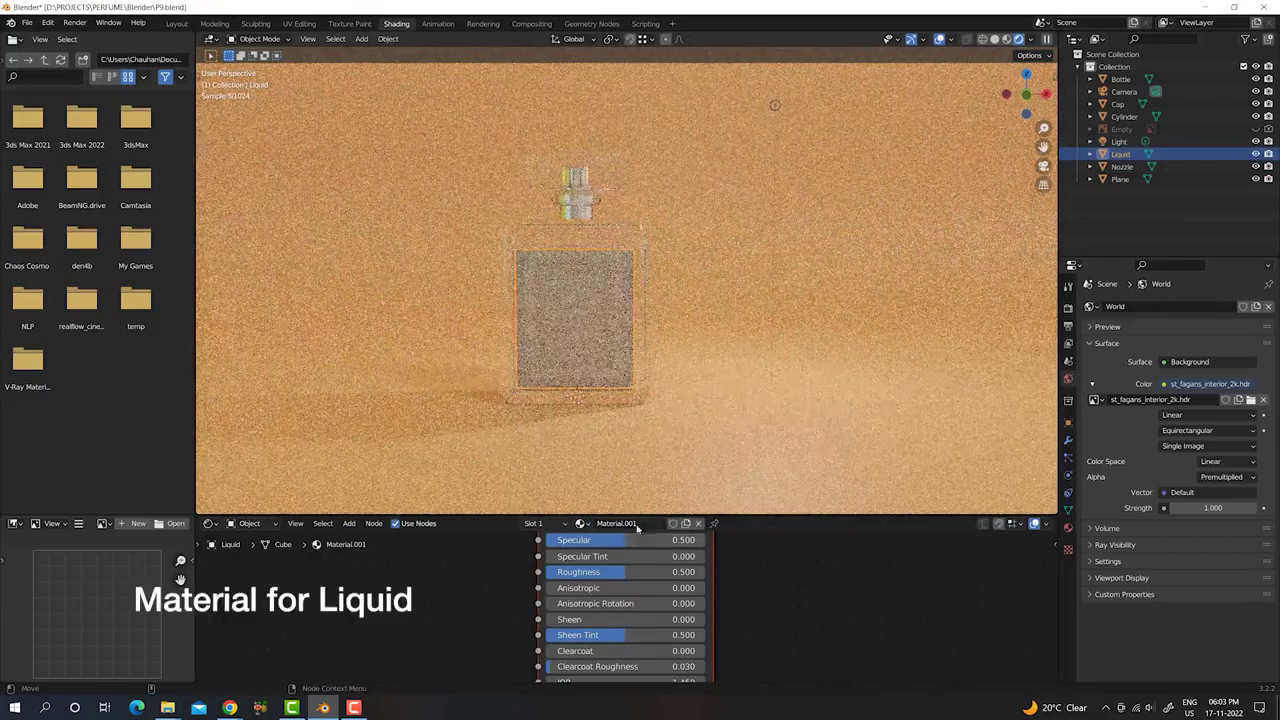
left_click(646, 524)
type("Liquid")
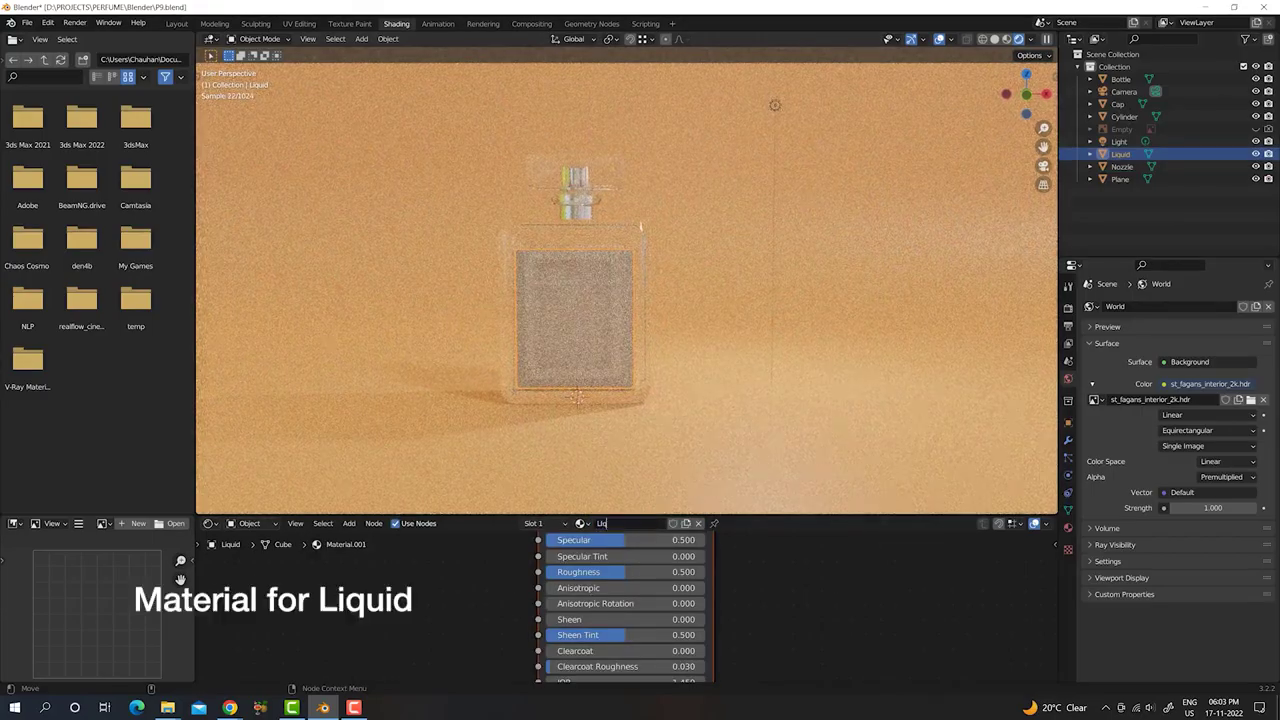
key("Return")
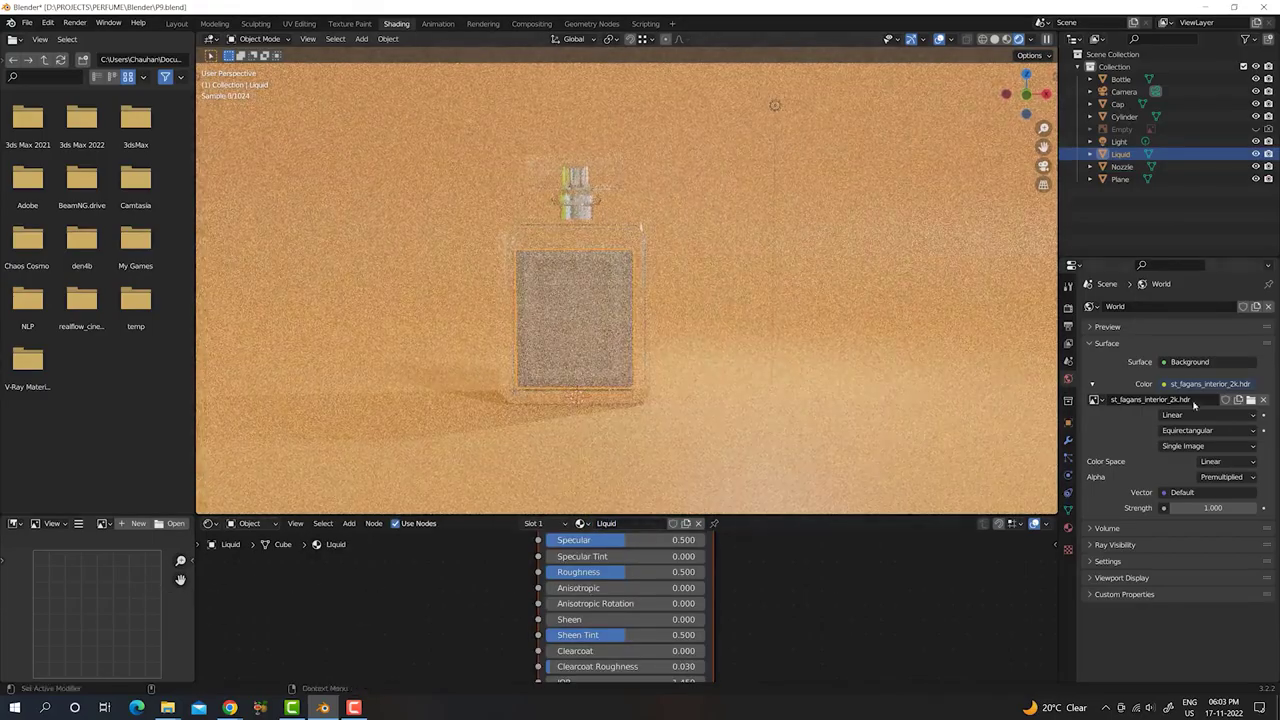
- Make the Liquid material's surface a Glass BSDF with IOR 1.5
left_click(1068, 527)
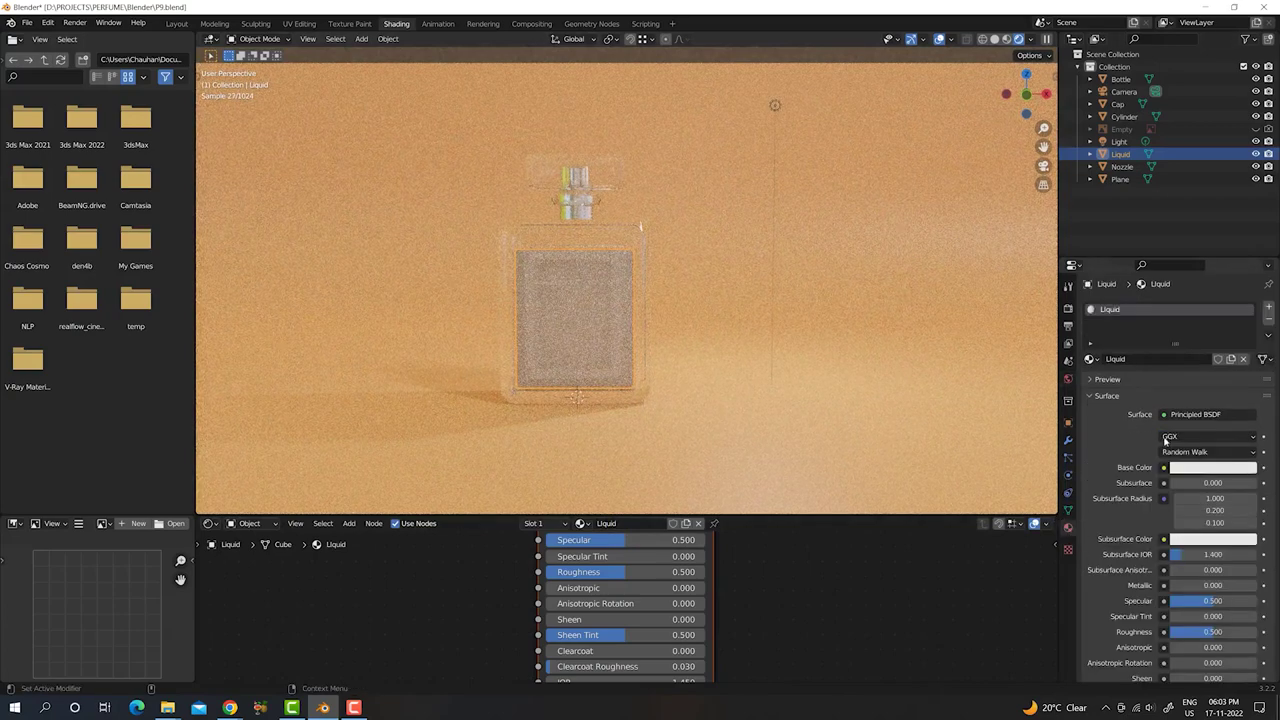
left_click(1210, 414)
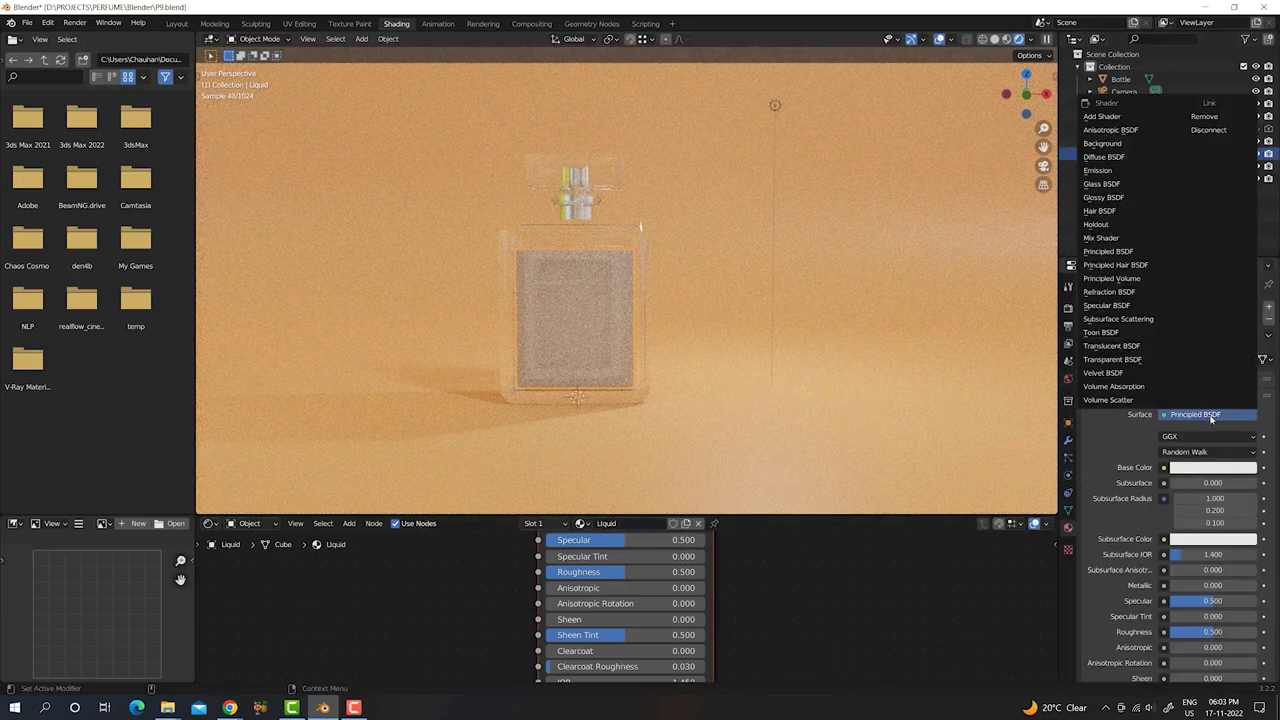
left_click(1105, 184)
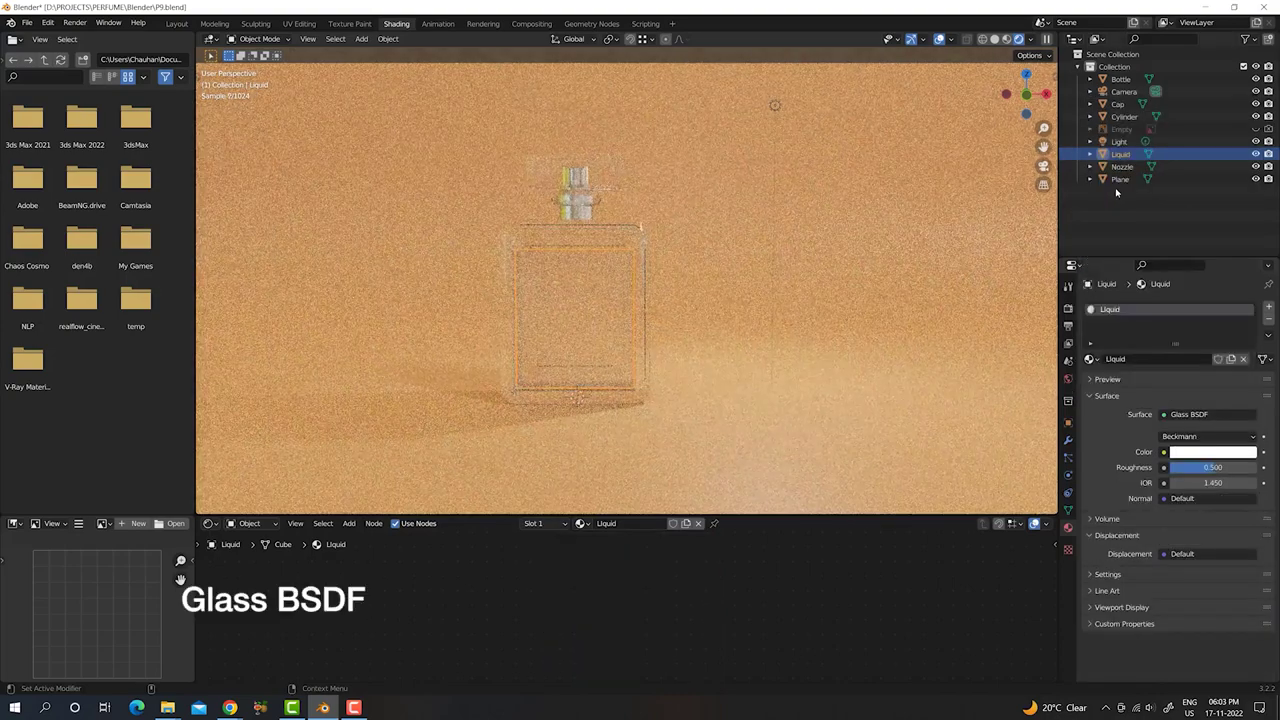
double_click(1214, 484)
type("1.3")
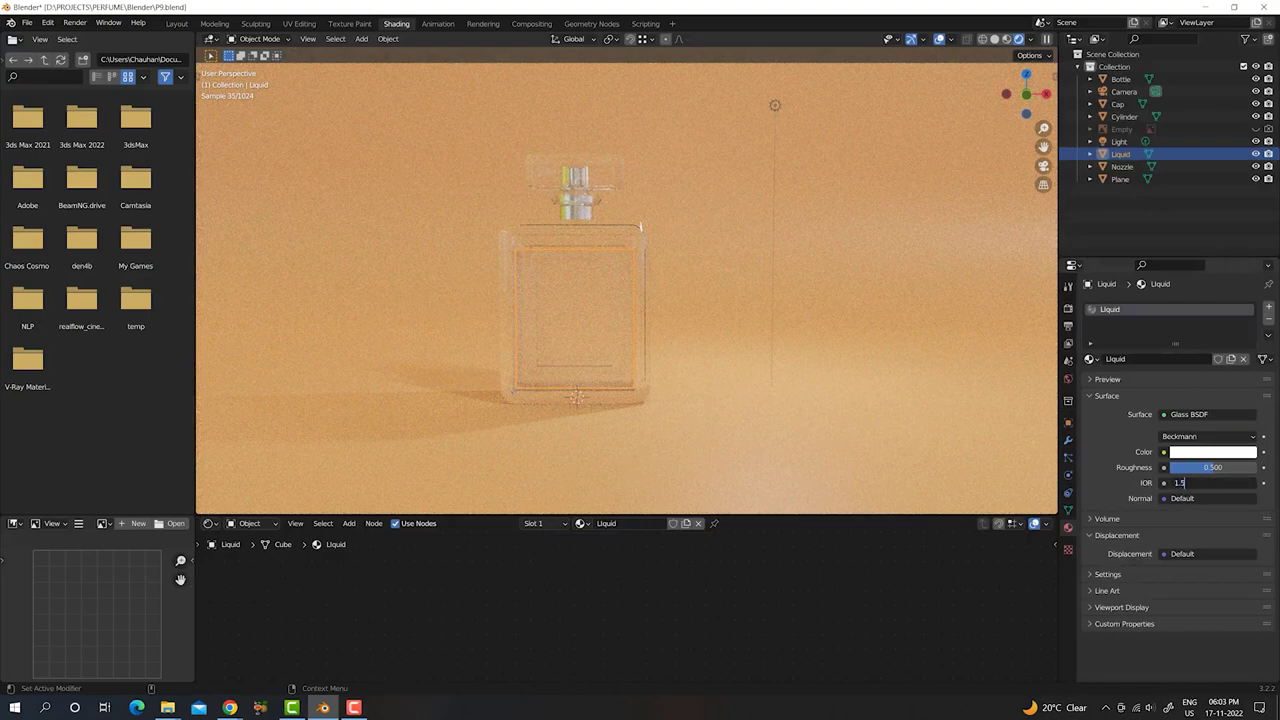
key("Return")
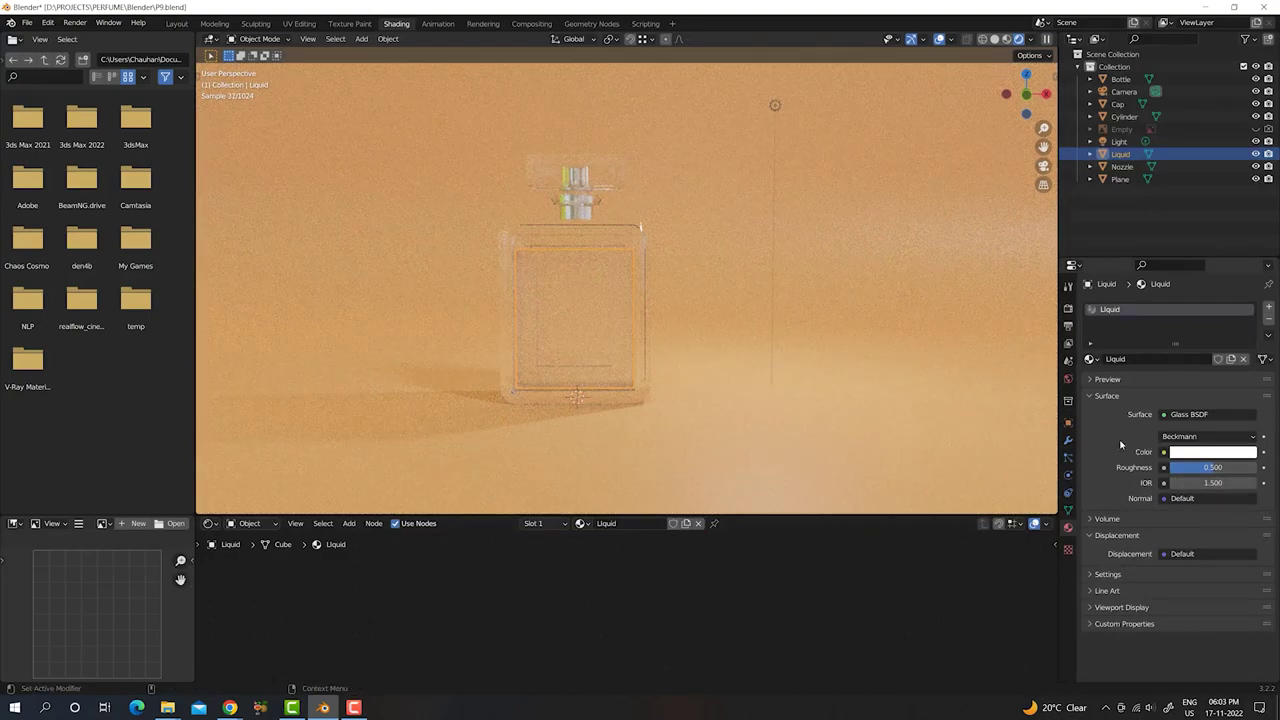
- Tint the Liquid glass colour orange on the HSV wheel
scroll(638, 621, "up", 2)
scroll(630, 612, "up", 2)
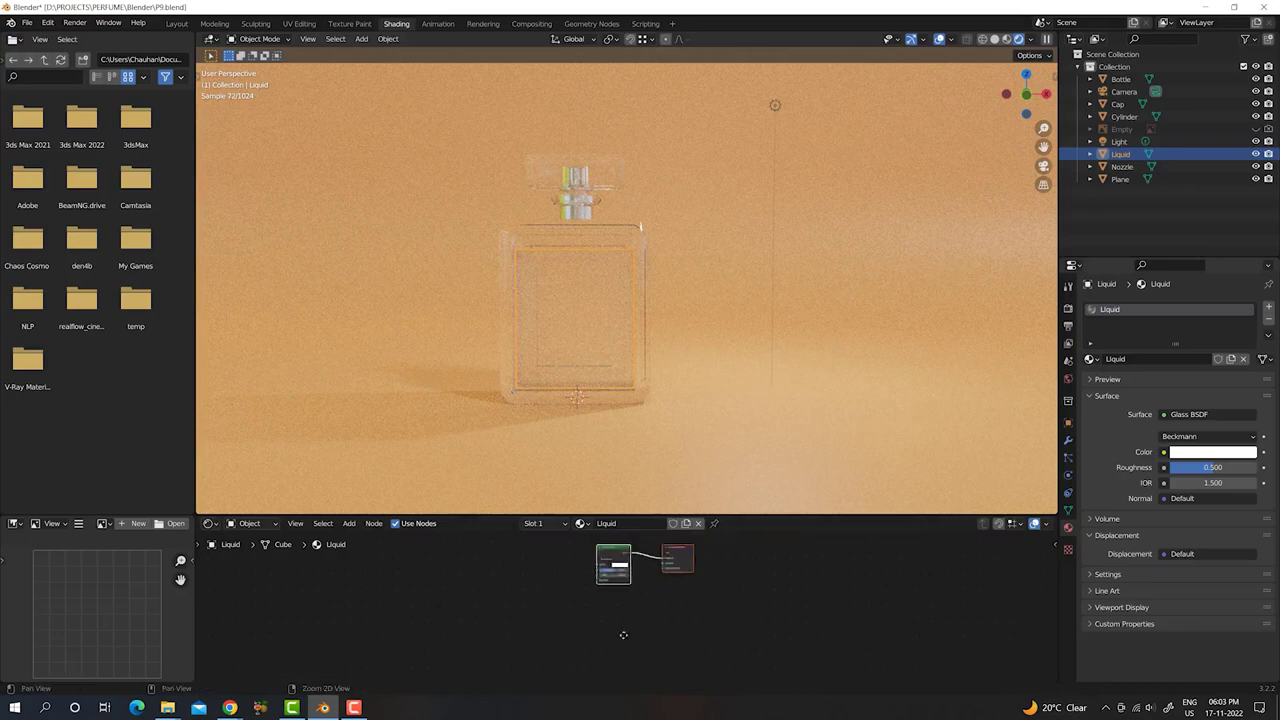
scroll(622, 604, "up", 2)
scroll(615, 596, "up", 3)
scroll(615, 596, "up", 1)
left_click(563, 582)
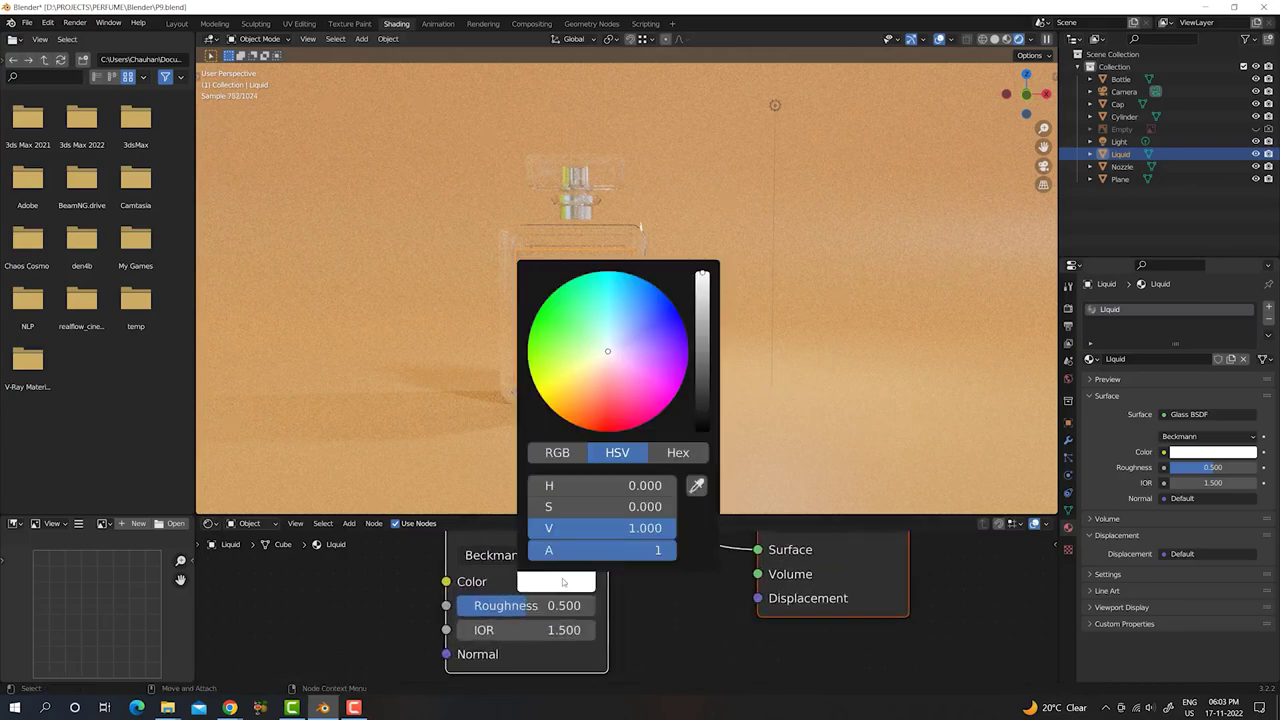
left_click_drag(592, 404, 581, 382)
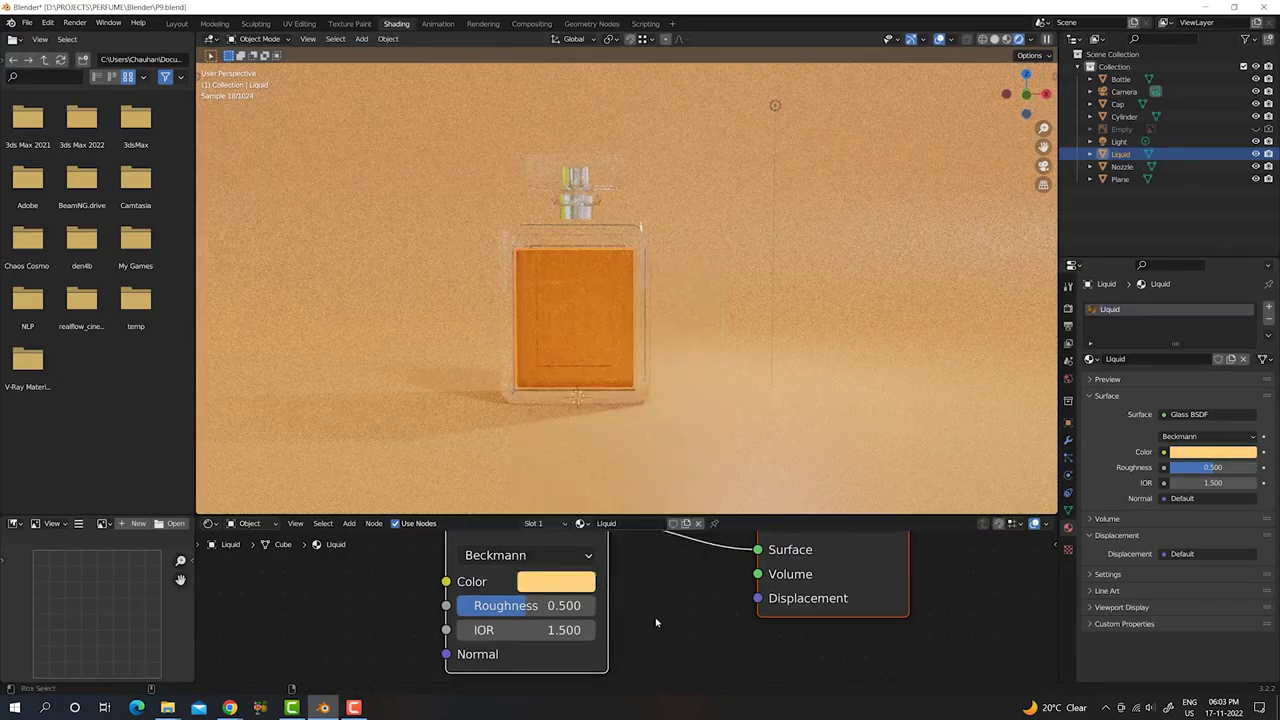
- Set the Liquid glass roughness to 0.8
scroll(605, 565, "down", 1)
mouse_move(597, 360)
middle_mouse_down()
mouse_move(627, 352)
mouse_move(591, 306)
middle_mouse_up()
scroll(627, 352, "up", 3)
scroll(593, 305, "up", 2)
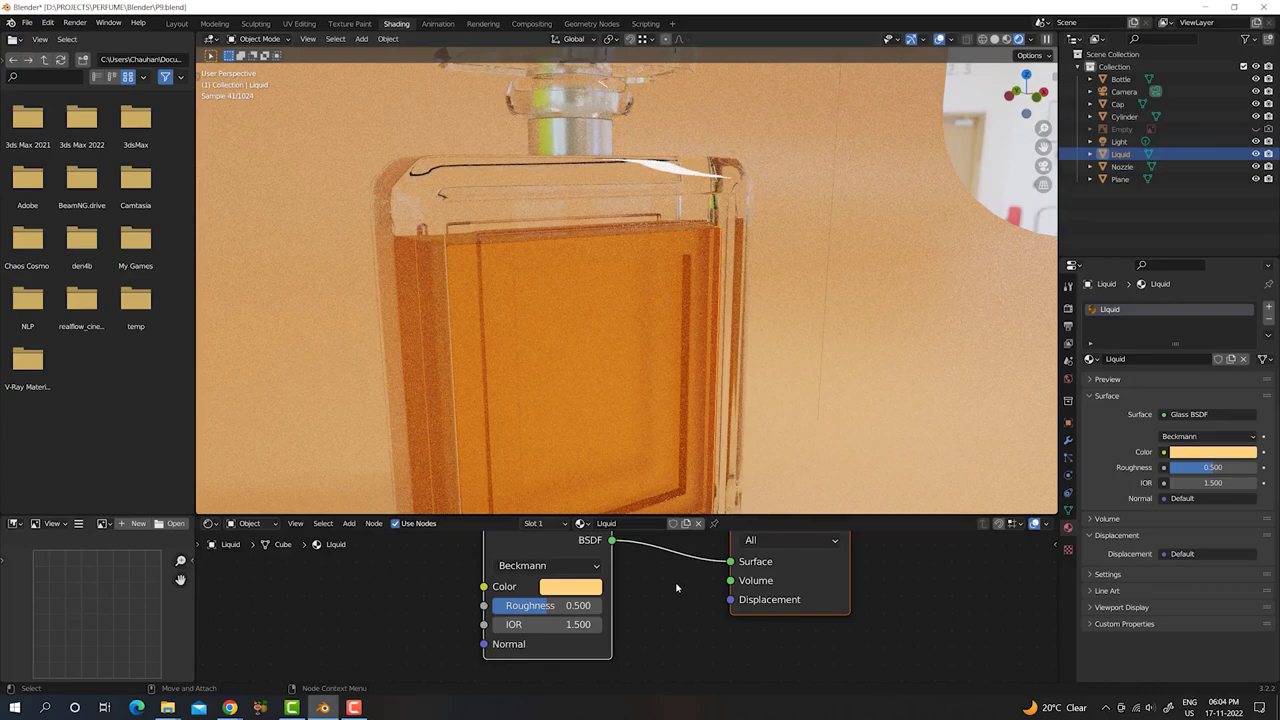
left_click(575, 606)
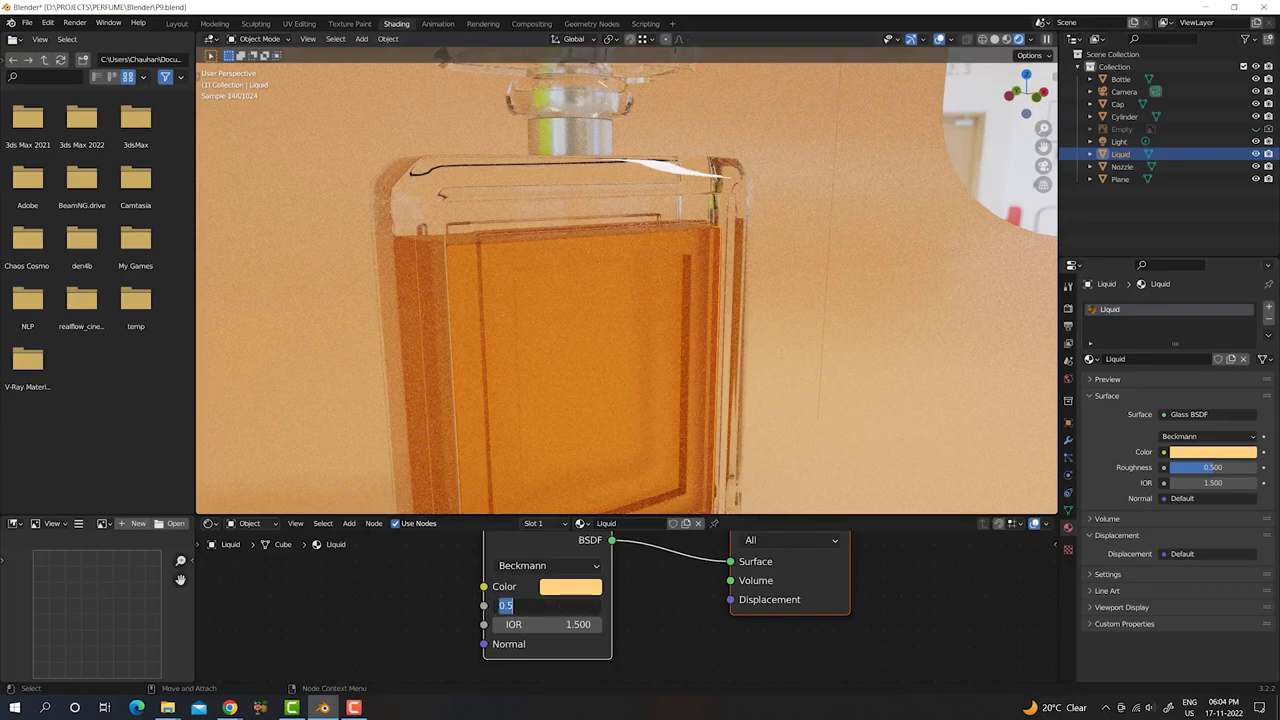
type(".8")
type("0.800")
key("Return")
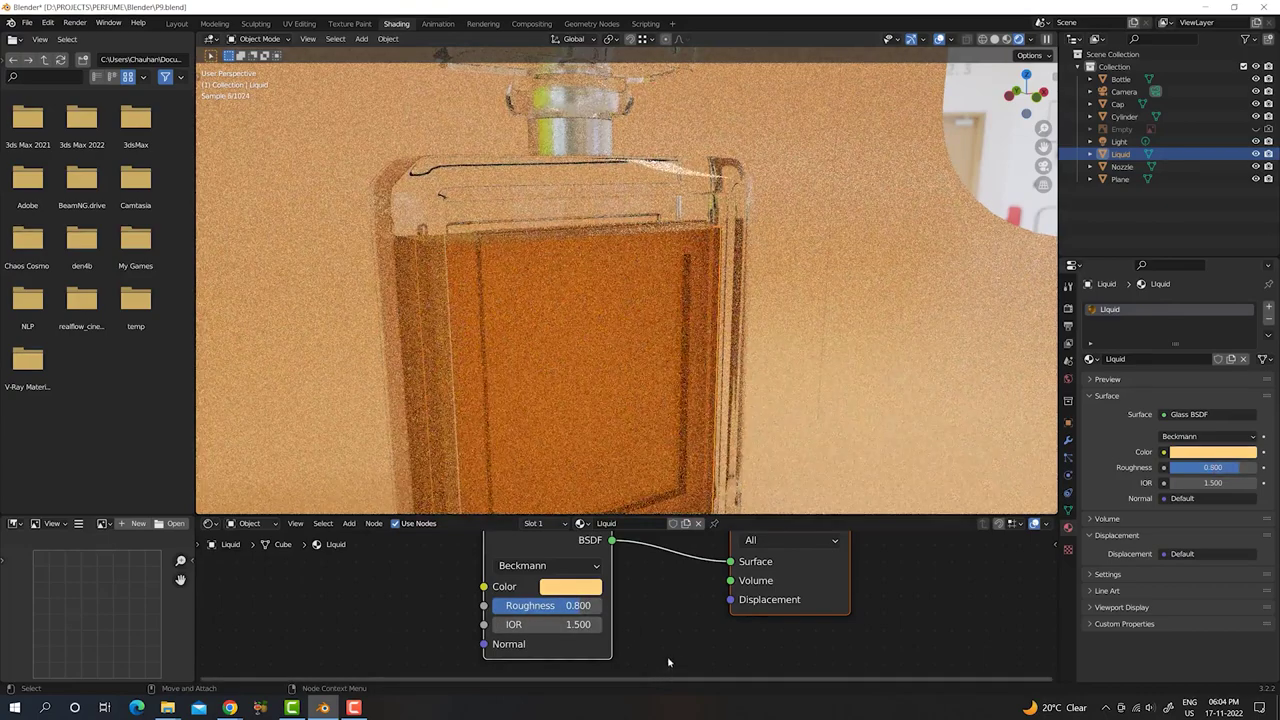
left_click(1194, 415)
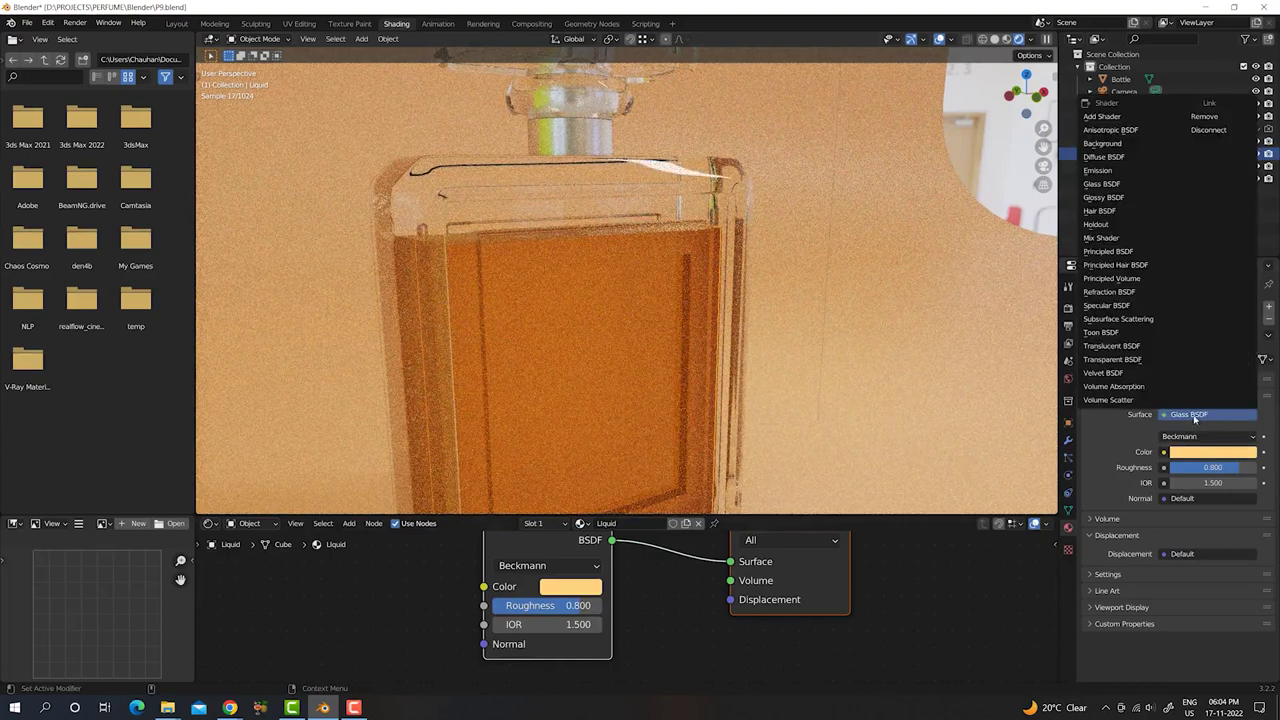
- Switch the Liquid material to Translucent BSDF with a lighter, less saturated orange
left_click(1118, 346)
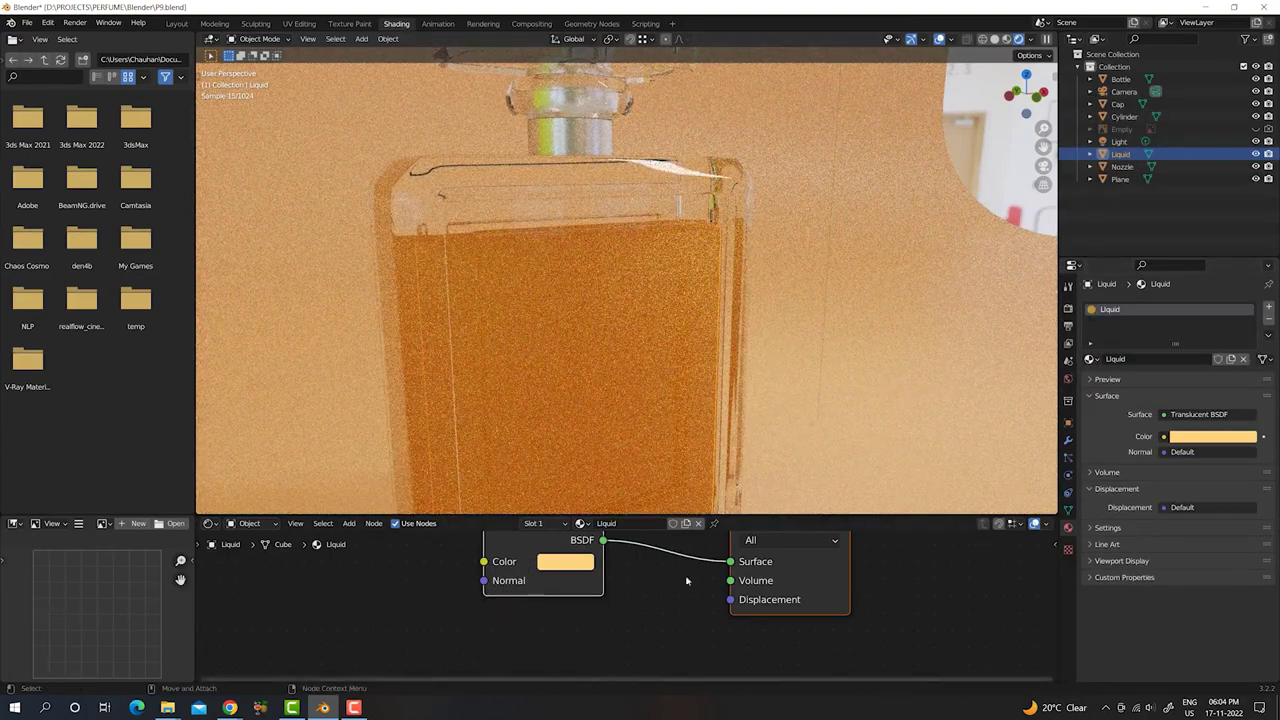
mouse_move(671, 325)
middle_mouse_down()
mouse_move(632, 408)
mouse_move(635, 358)
mouse_move(654, 338)
middle_mouse_up()
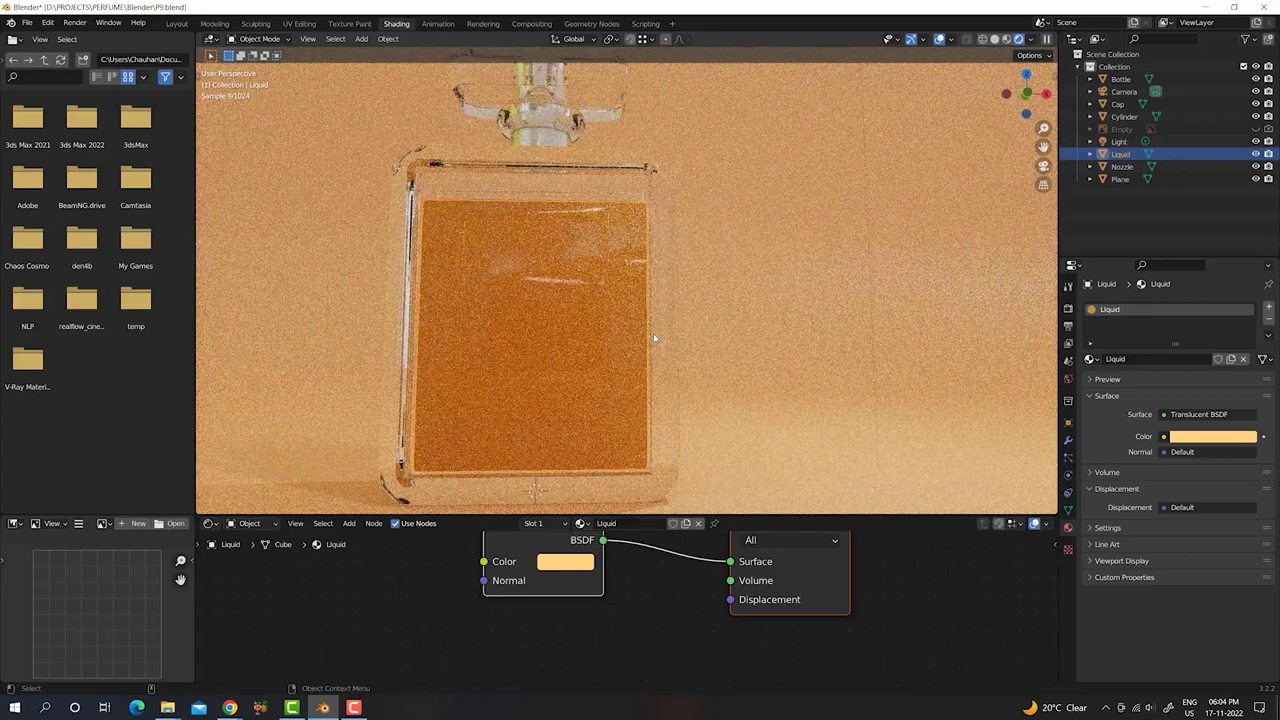
left_click(575, 565)
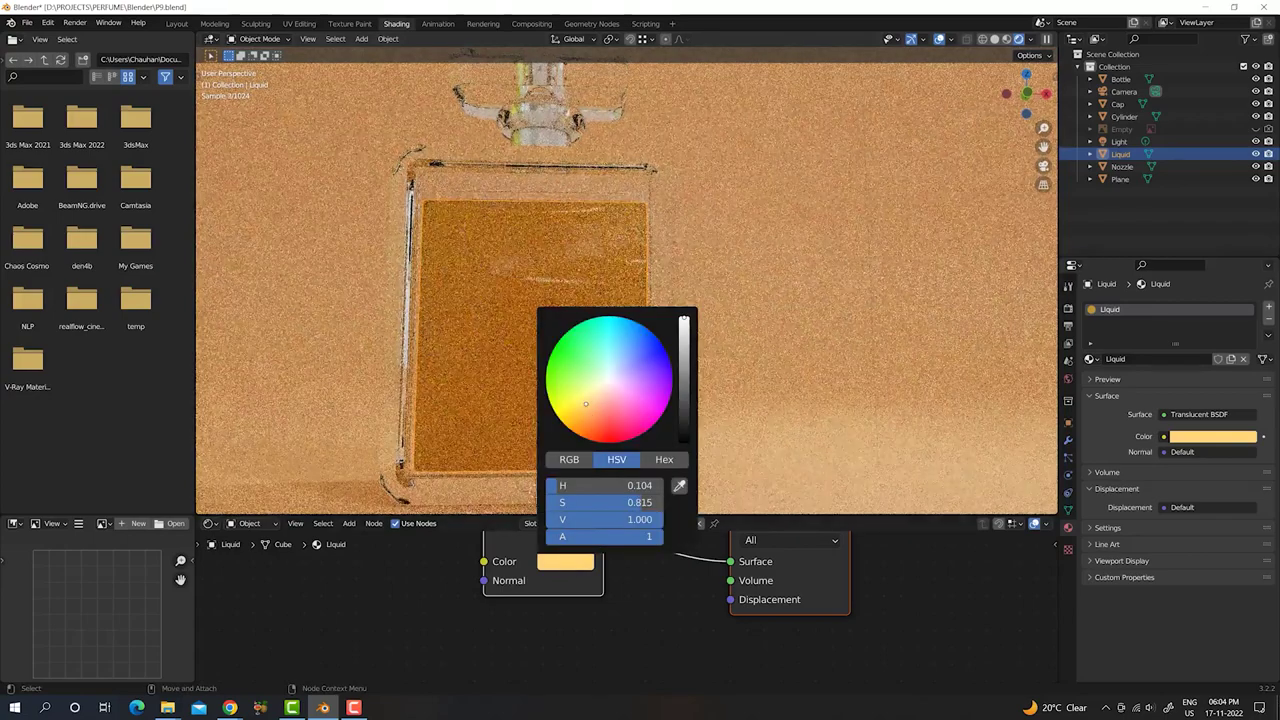
left_click_drag(586, 406, 587, 400)
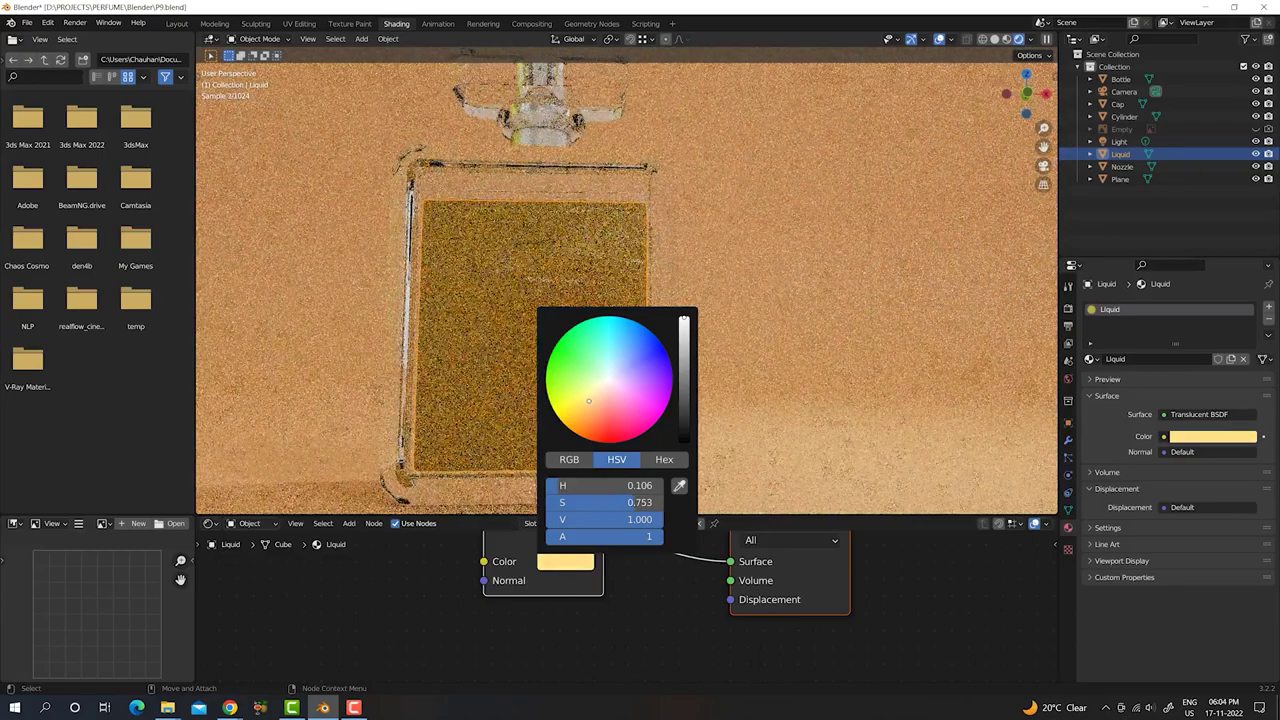
left_click_drag(607, 502, 600, 502)
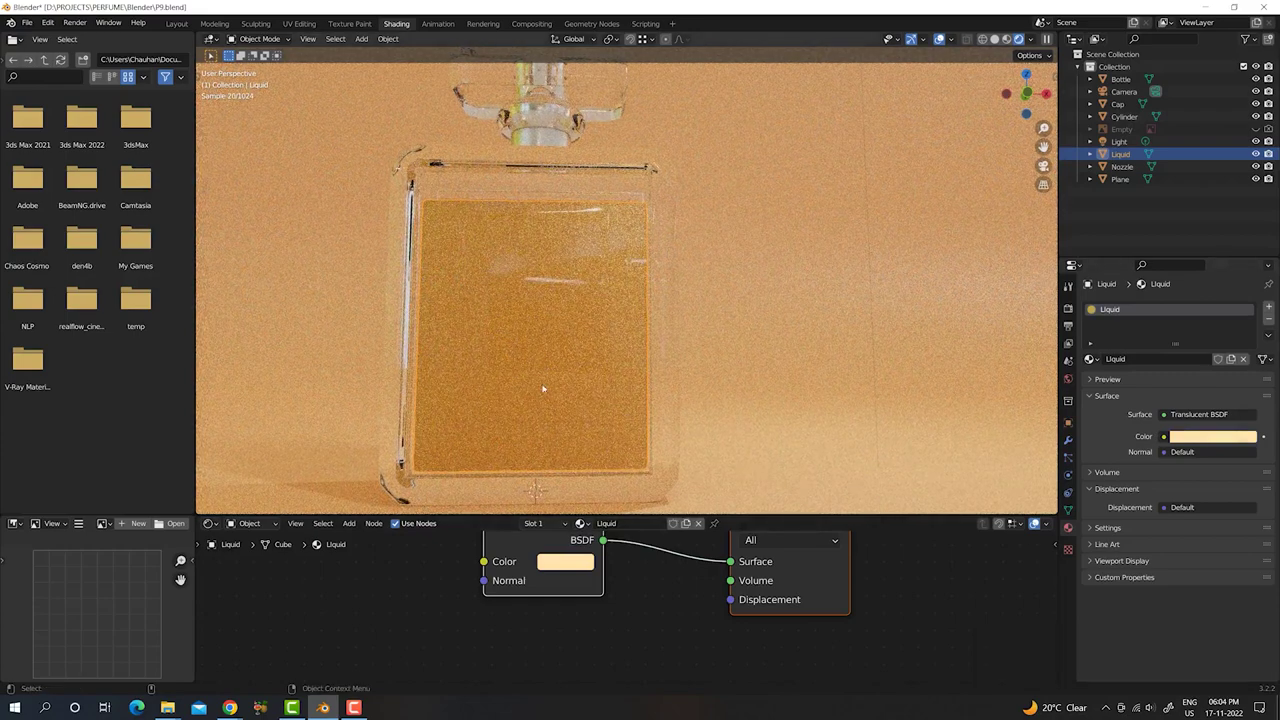
- Orbit around the bottle to check the liquid, then select the Cap
middle_click_drag(573, 389, 640, 397)
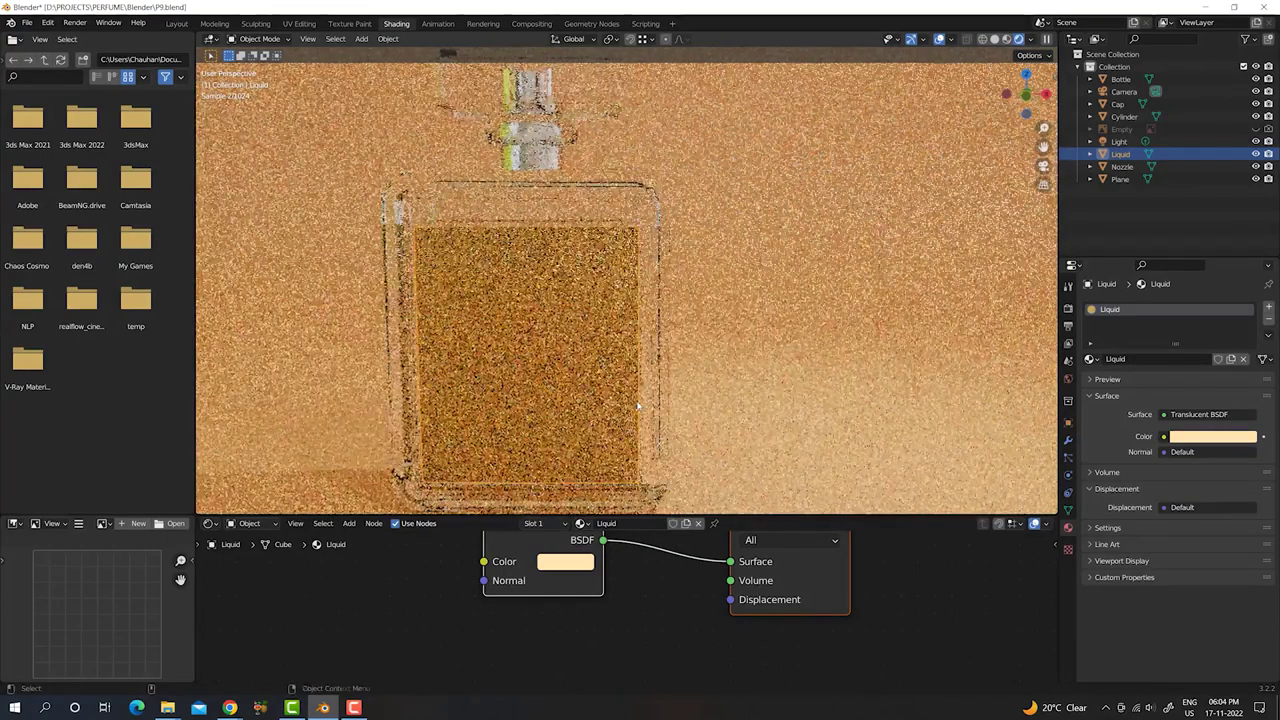
scroll(640, 397, "down", 4)
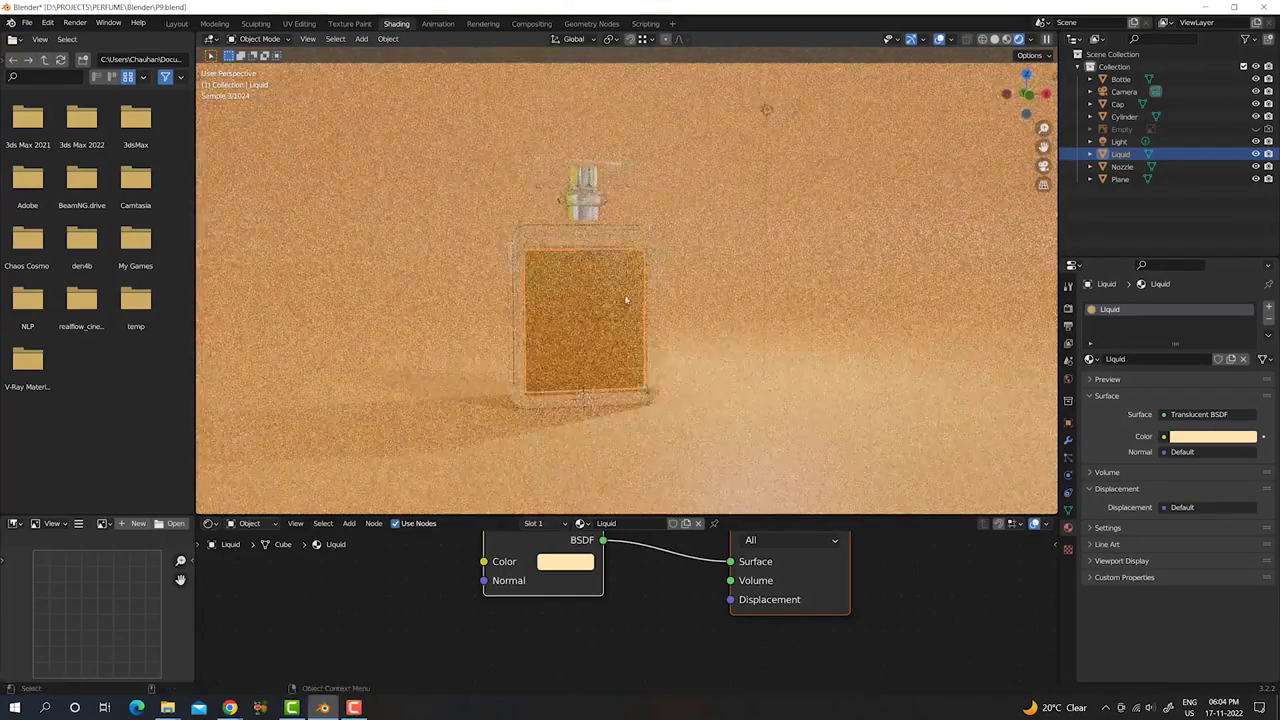
scroll(627, 317, "up", 3)
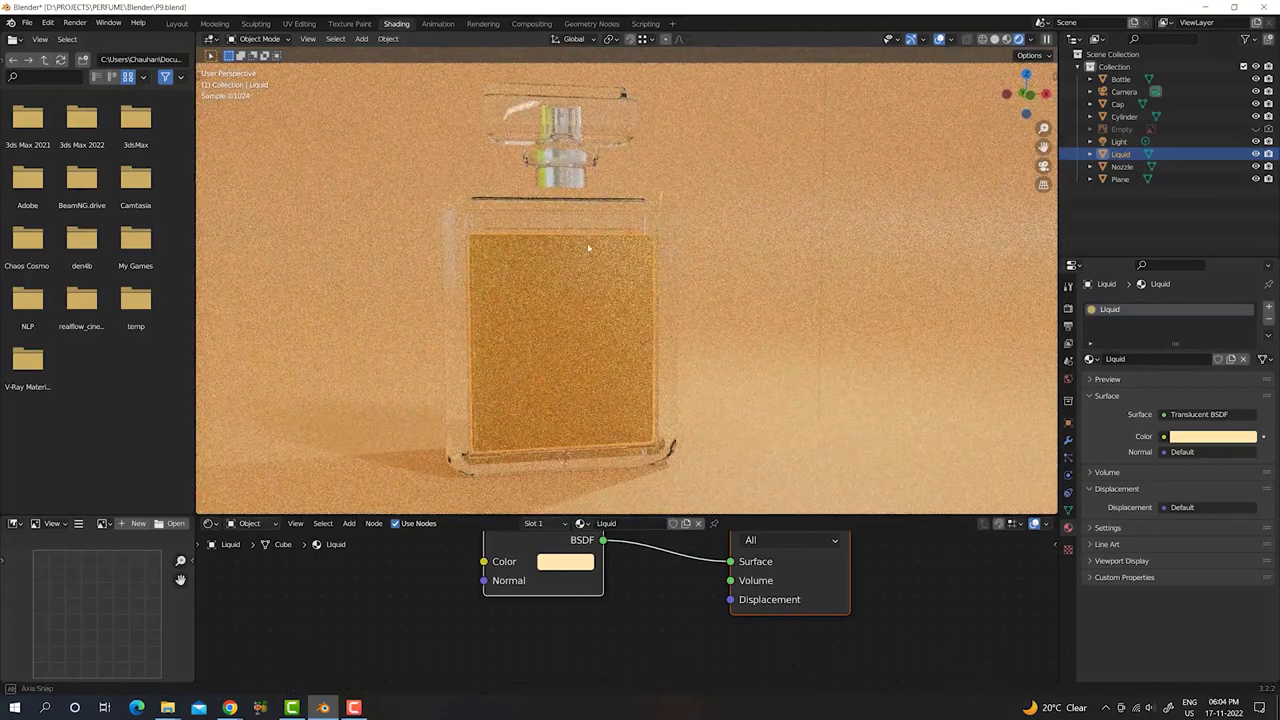
middle_click_drag(584, 226, 617, 234)
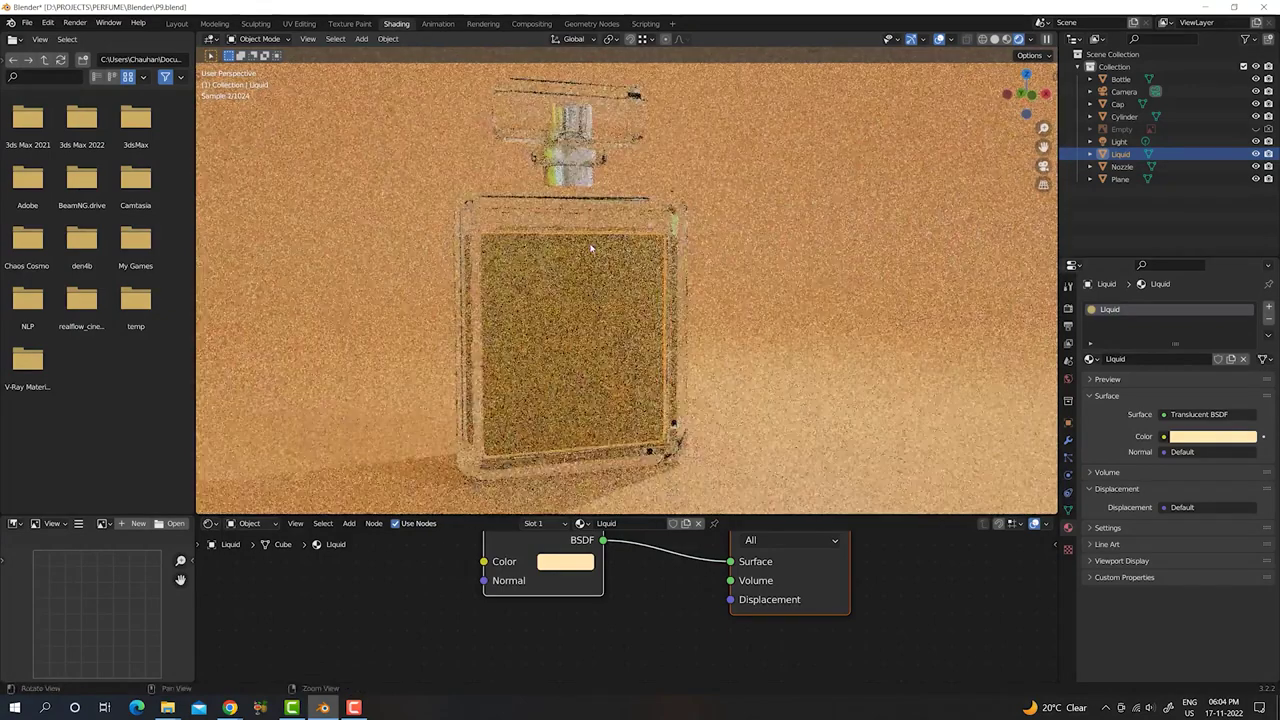
left_click(609, 137)
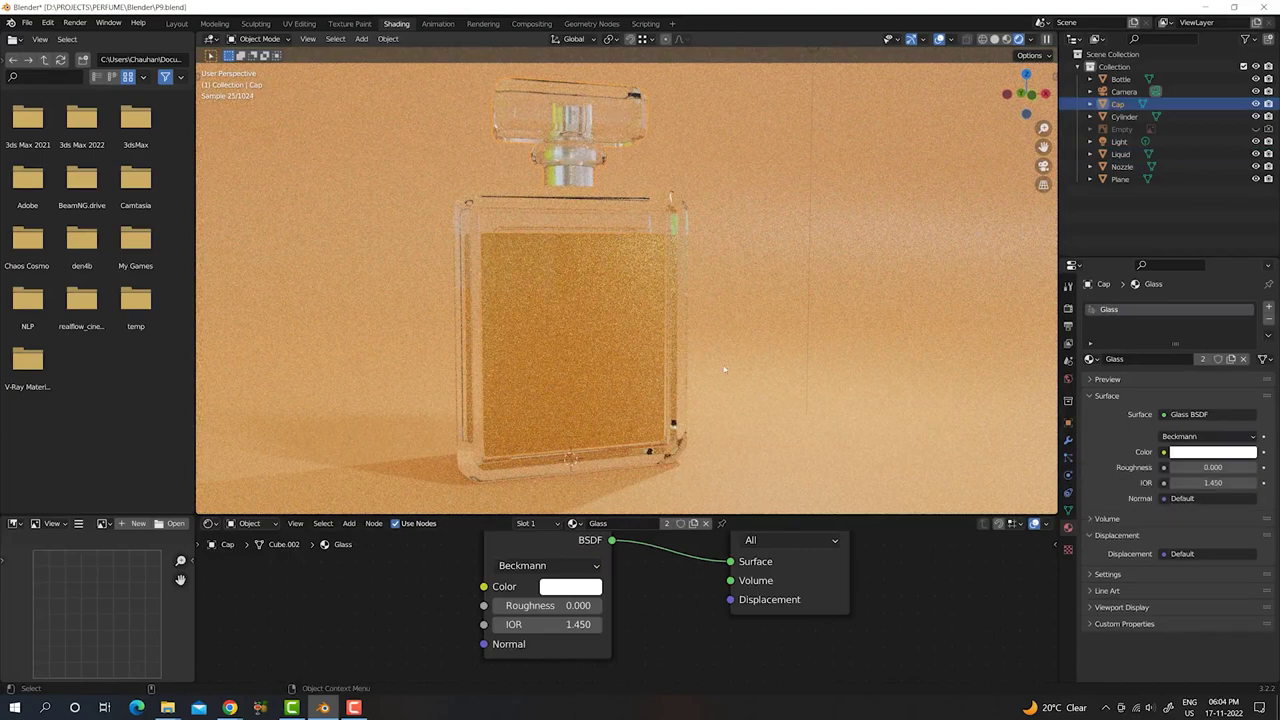
- Give the cap's Glass material IOR 1.5 and roughness 0.05, then select the liquid
left_click(548, 624)
type("1")
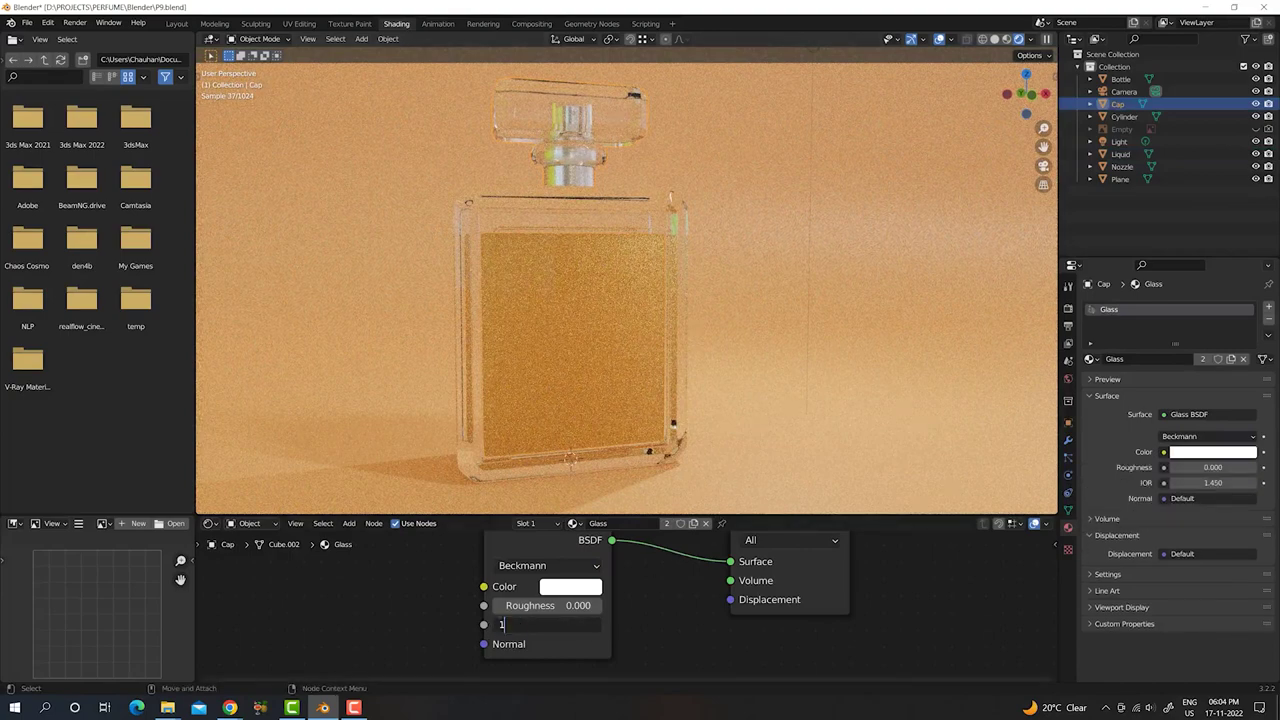
key("Return")
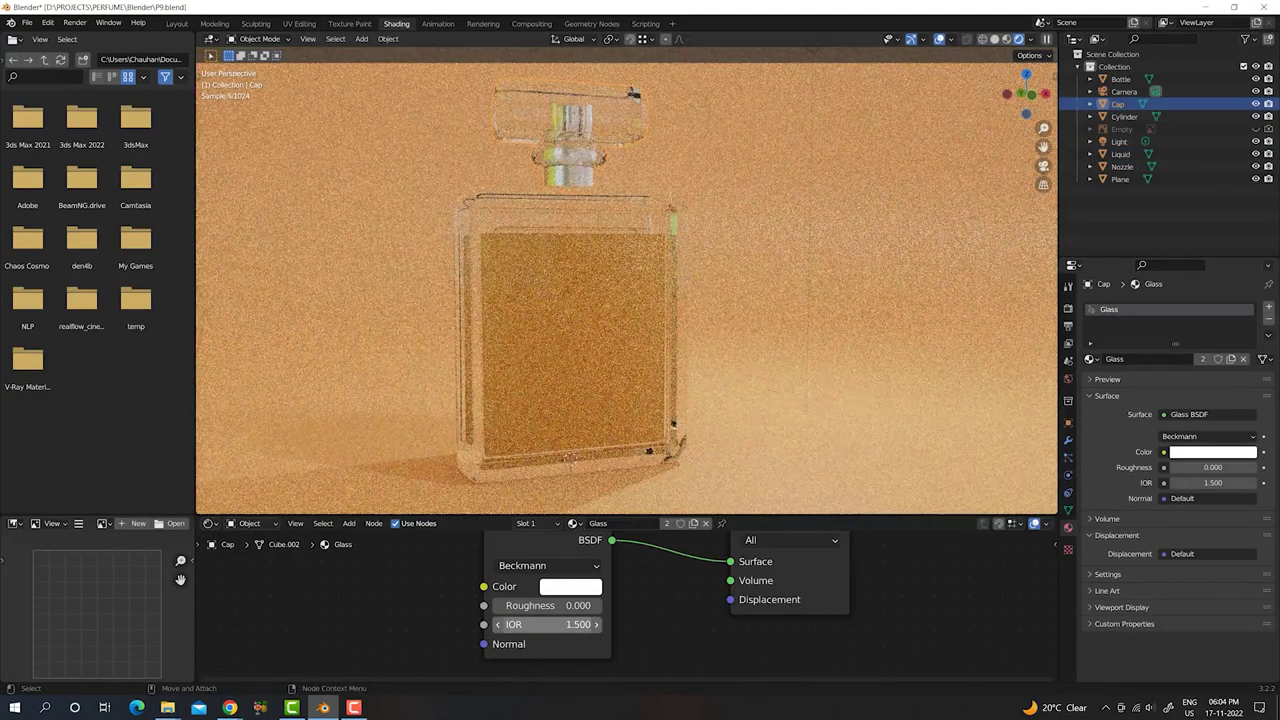
left_click(576, 606)
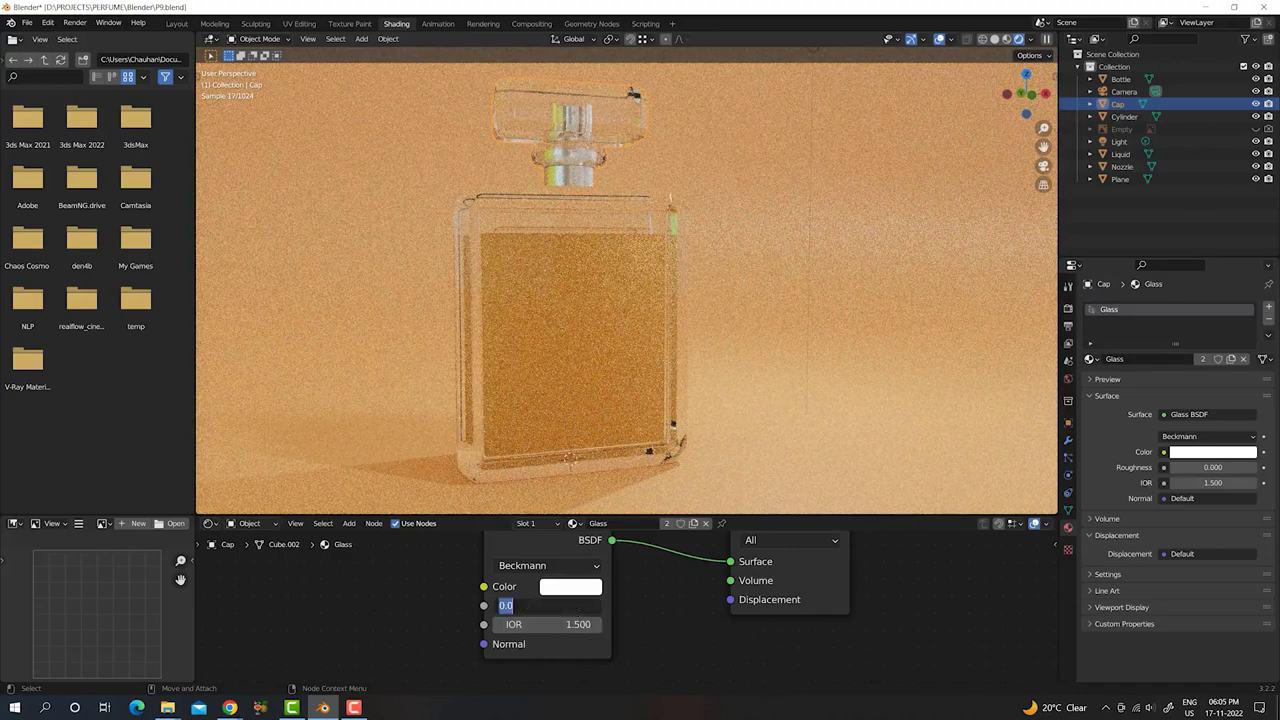
key("BackSpace")
type("1")
key("Return")
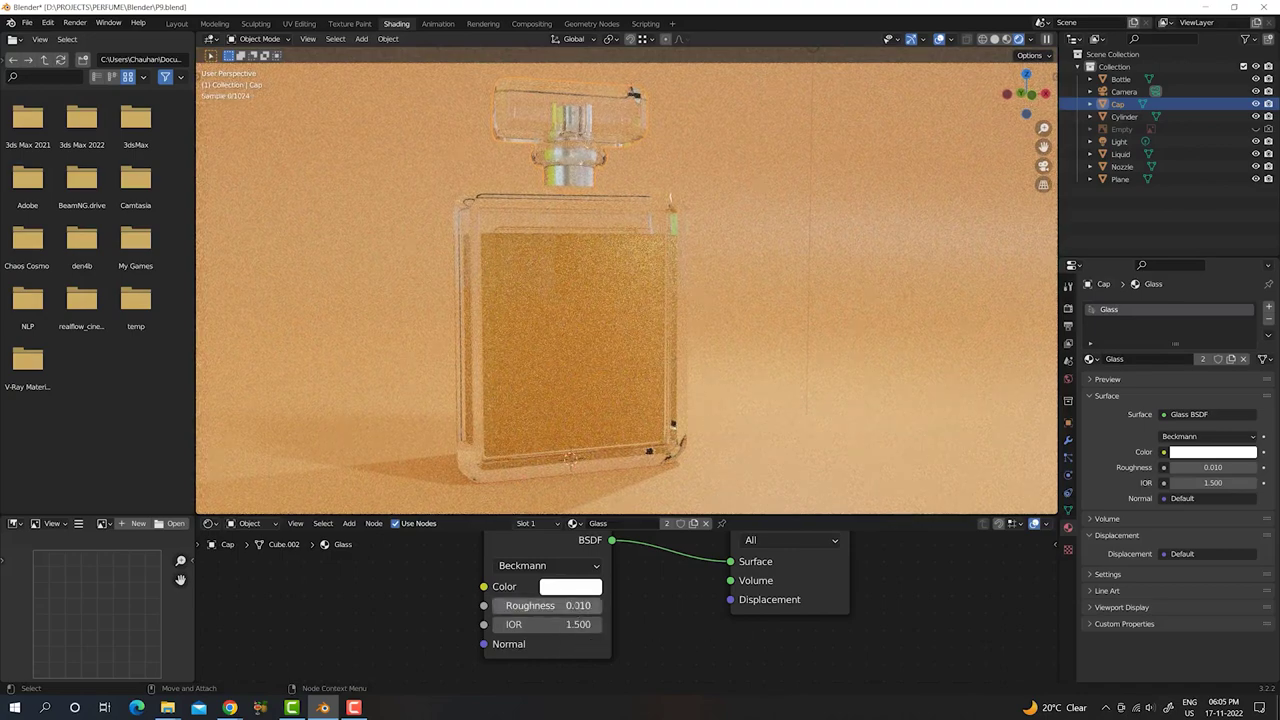
left_click(548, 606)
key("BackSpace")
type(".05")
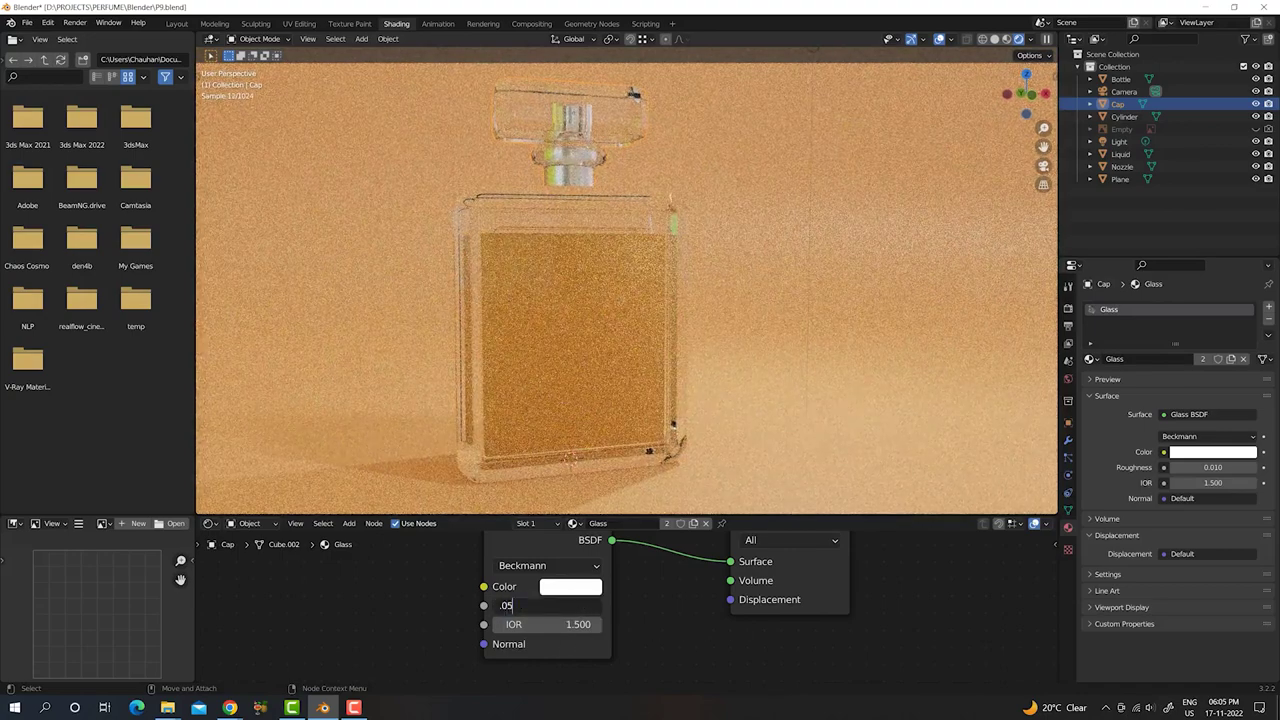
key("Return")
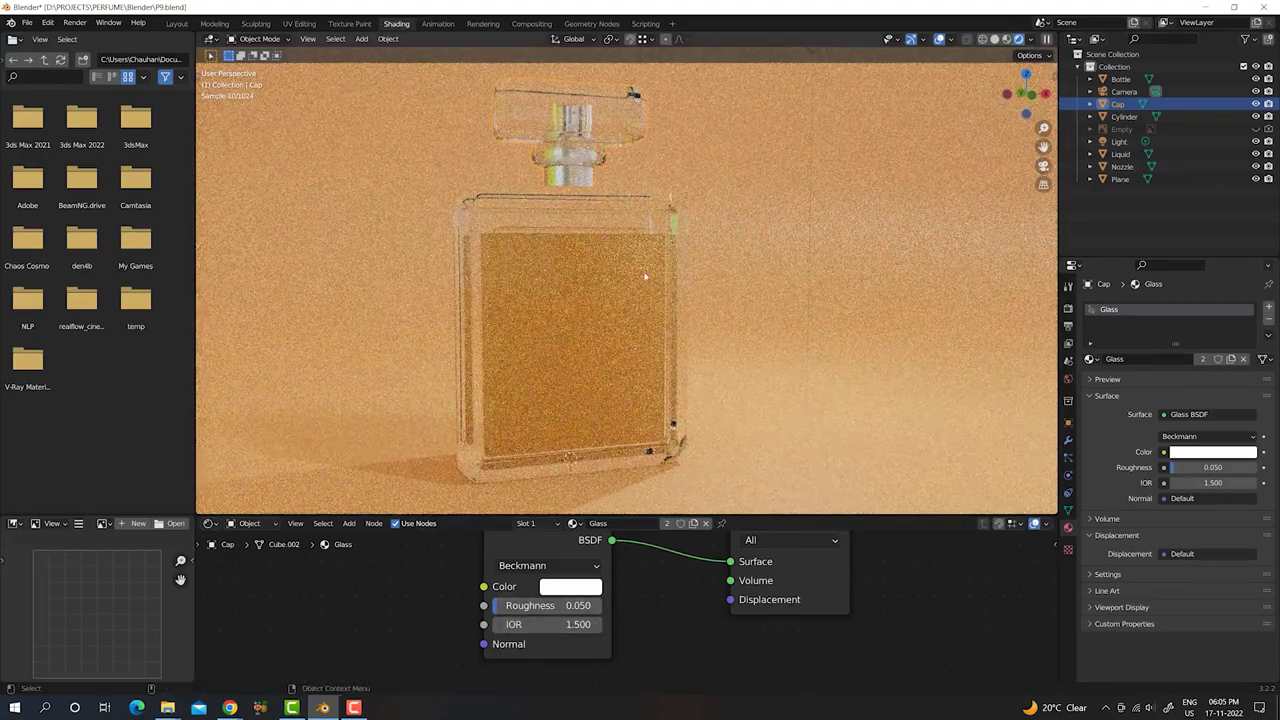
middle_click_drag(585, 320, 620, 313)
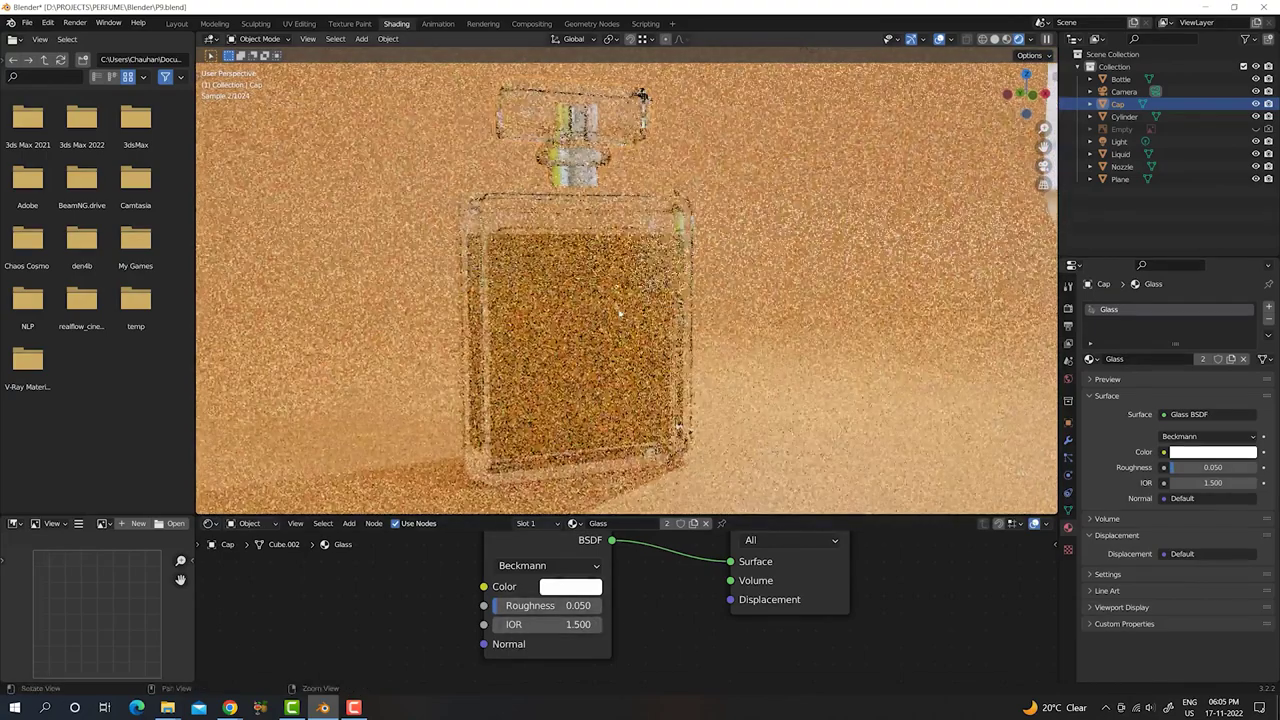
left_click(620, 313)
- Adjust the liquid colour to hue 0.078 and saturation about 0.6
left_click(566, 562)
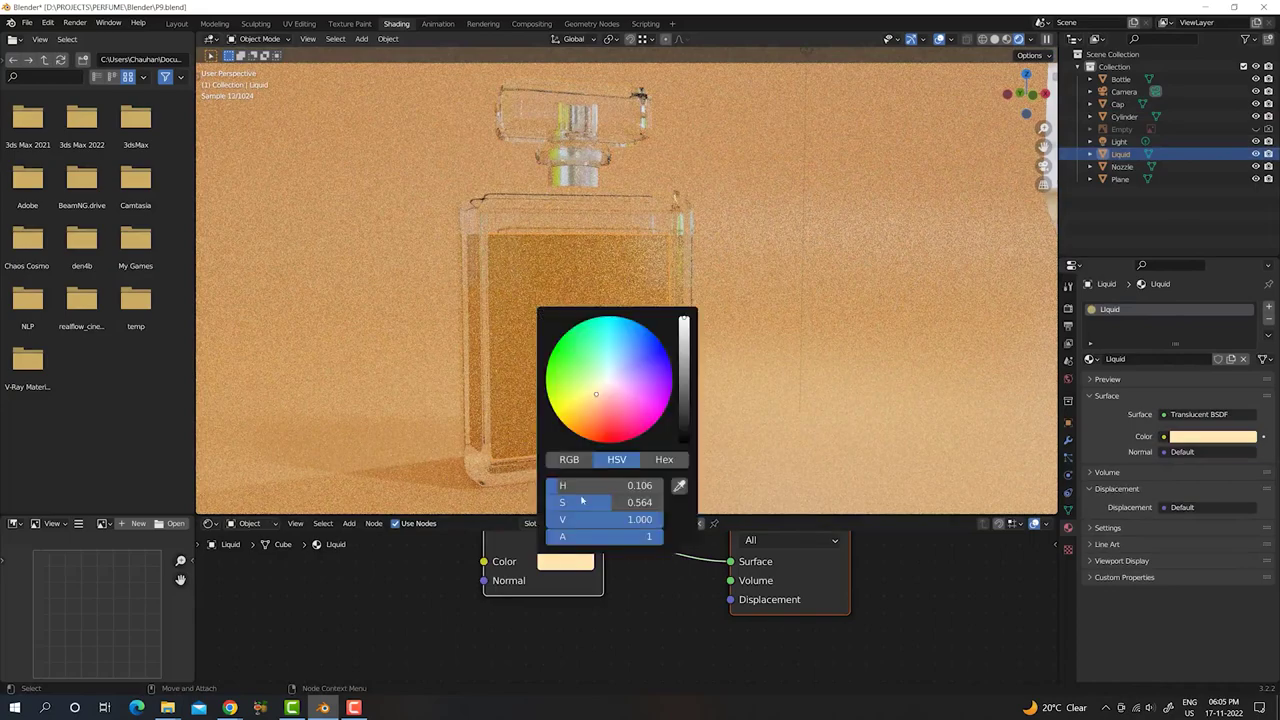
left_click_drag(603, 424, 595, 400)
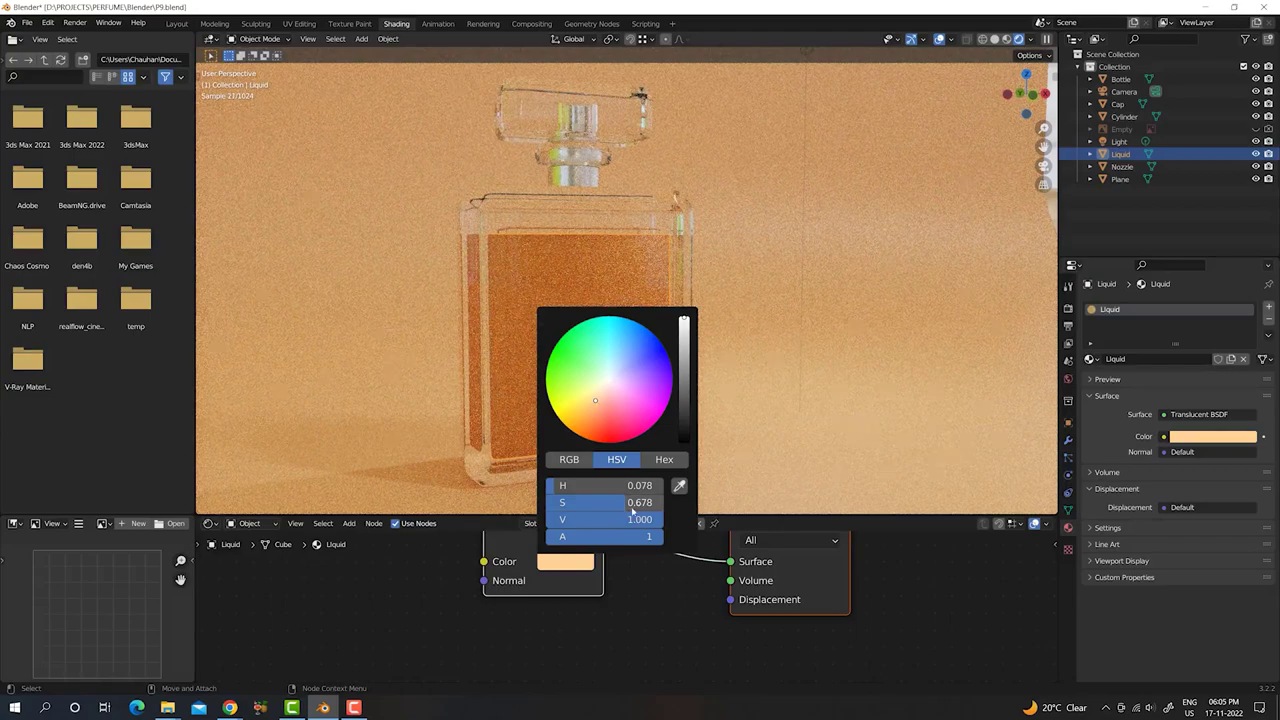
left_click_drag(632, 504, 618, 504)
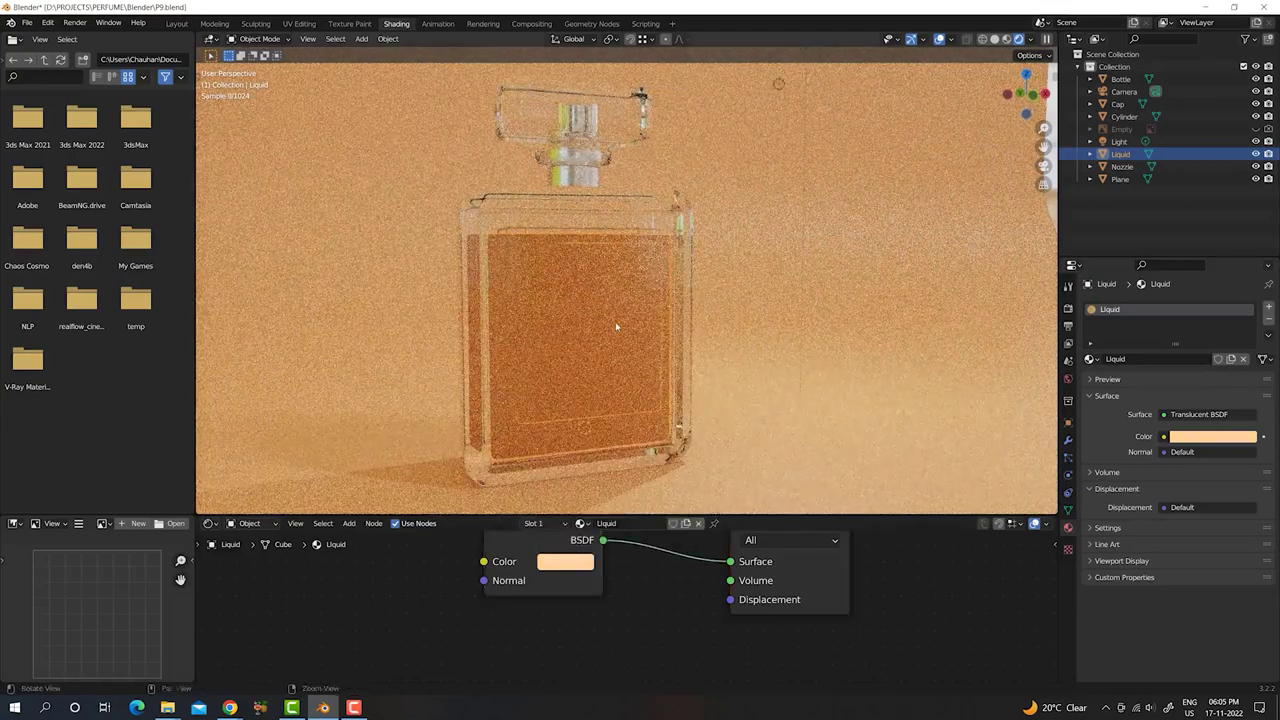
middle_click_drag(616, 327, 688, 274)
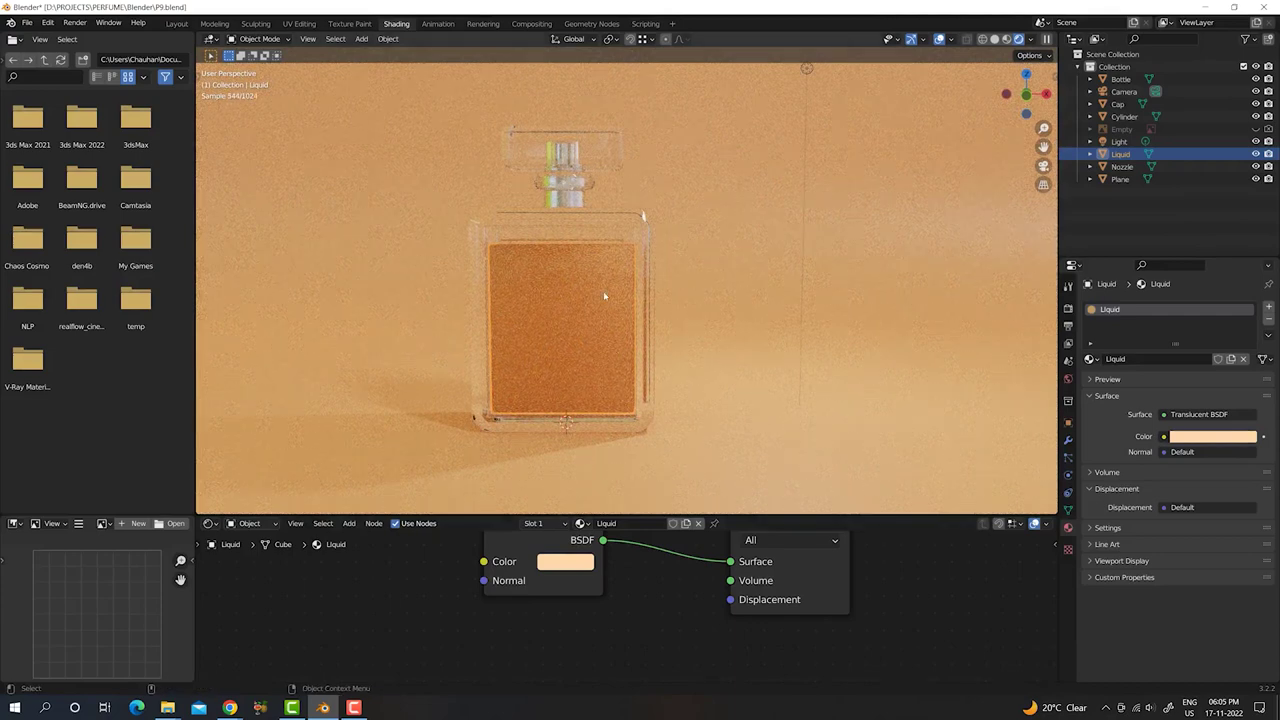
- Put the bottle in Edit Mode and select the front faces for the label
scroll(590, 330, "up", 2)
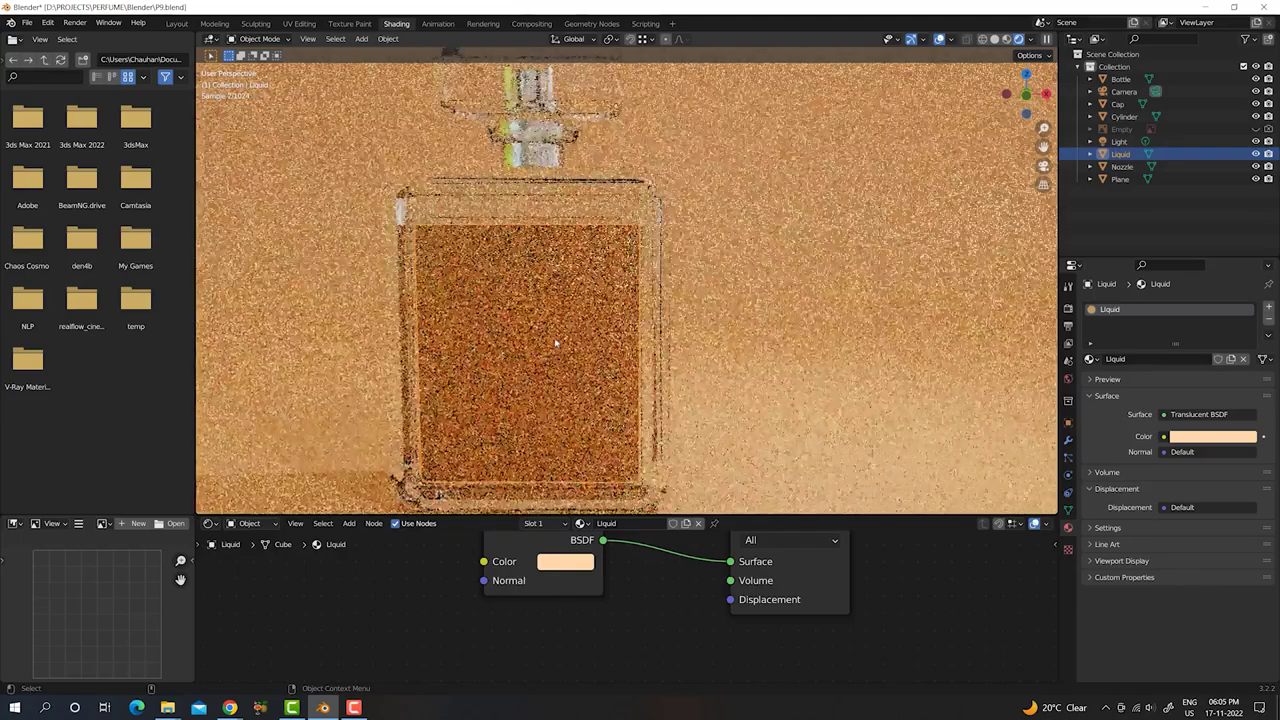
middle_click_drag(586, 342, 600, 329)
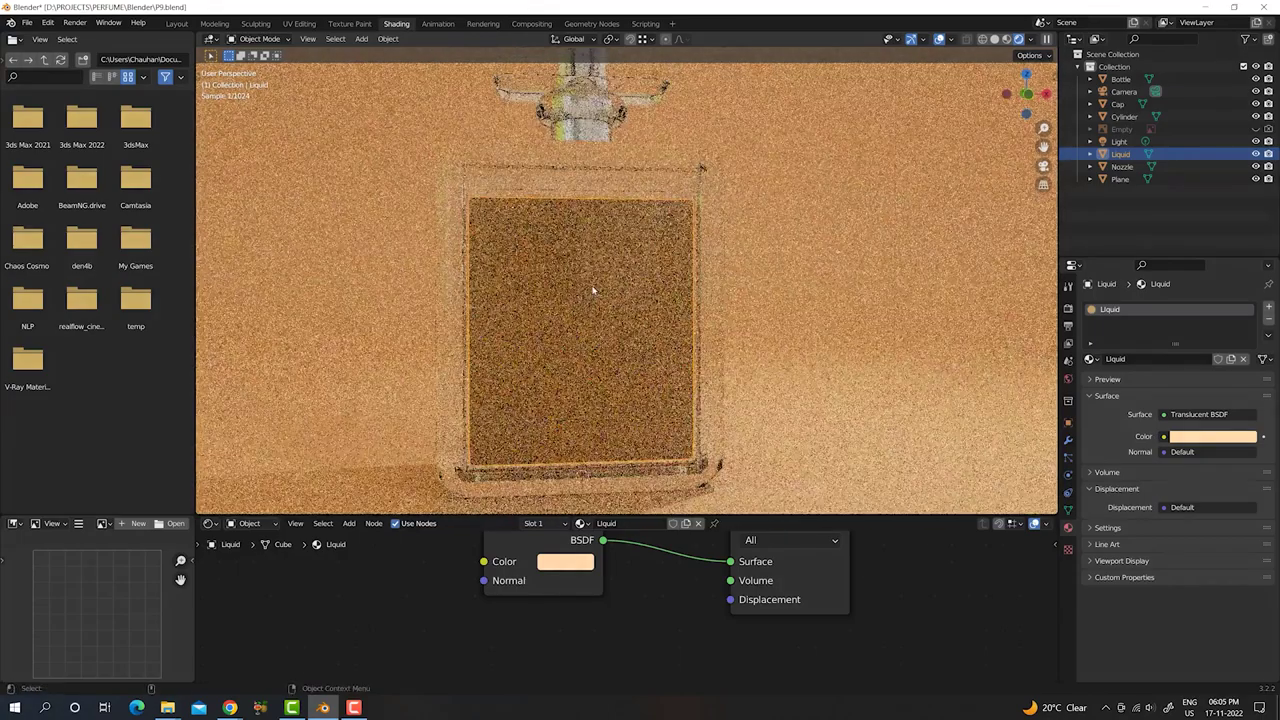
left_click(590, 284)
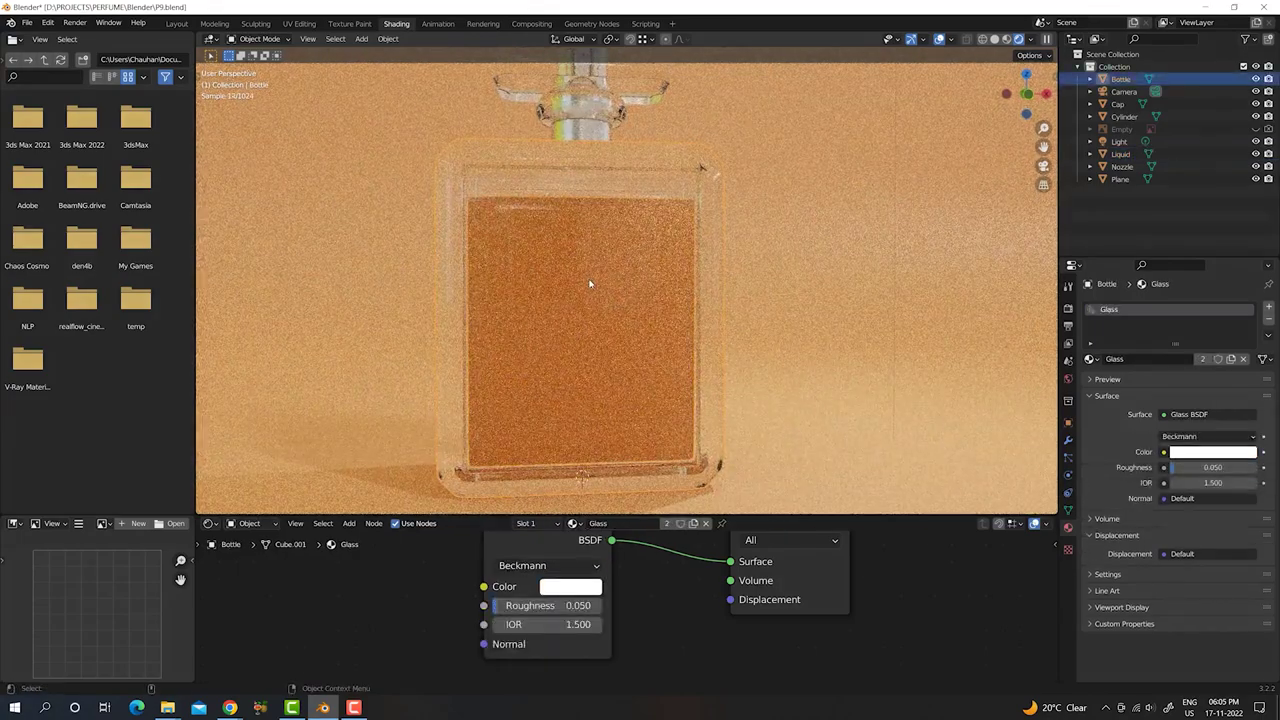
key("Tab")
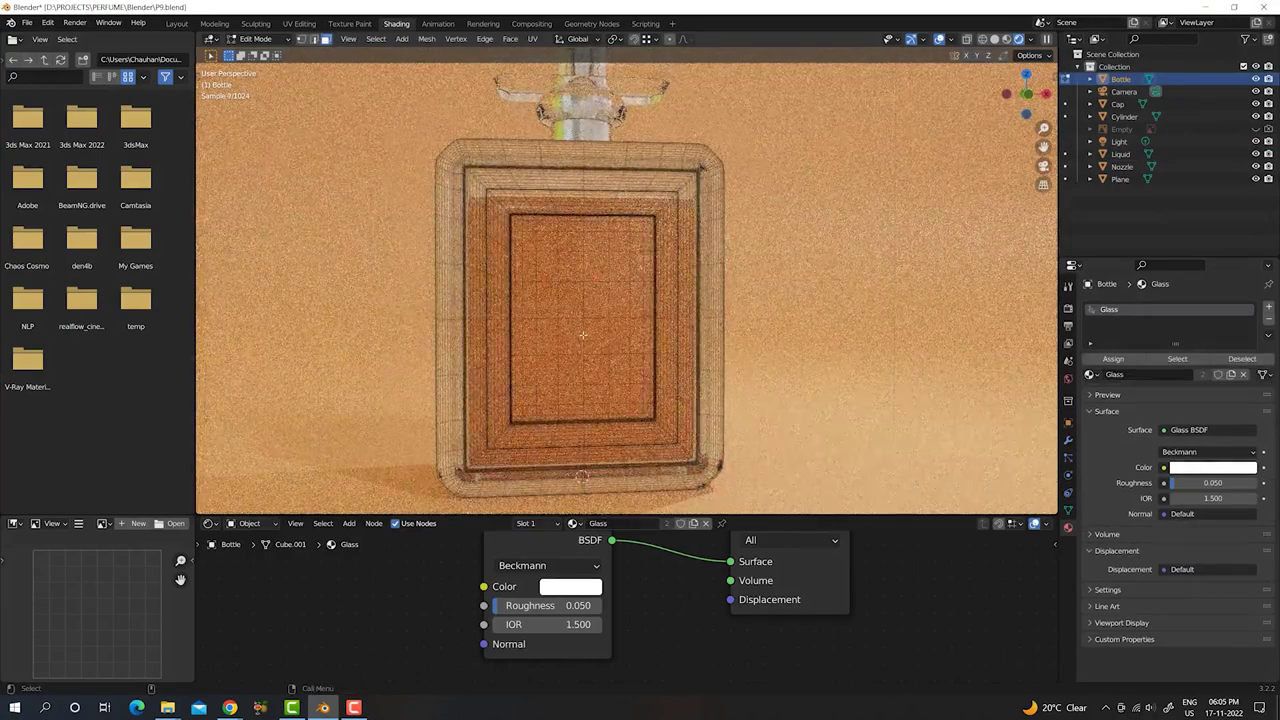
scroll(582, 335, "up", 2)
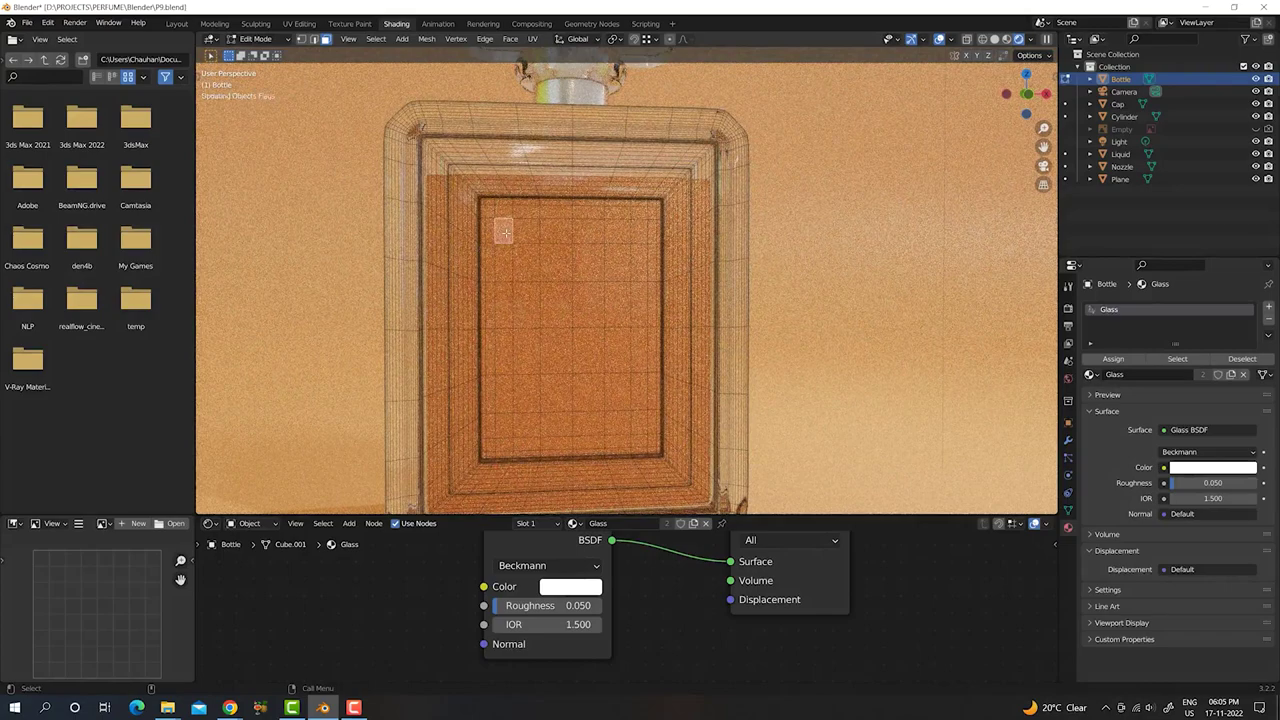
left_click(584, 311, "shift")
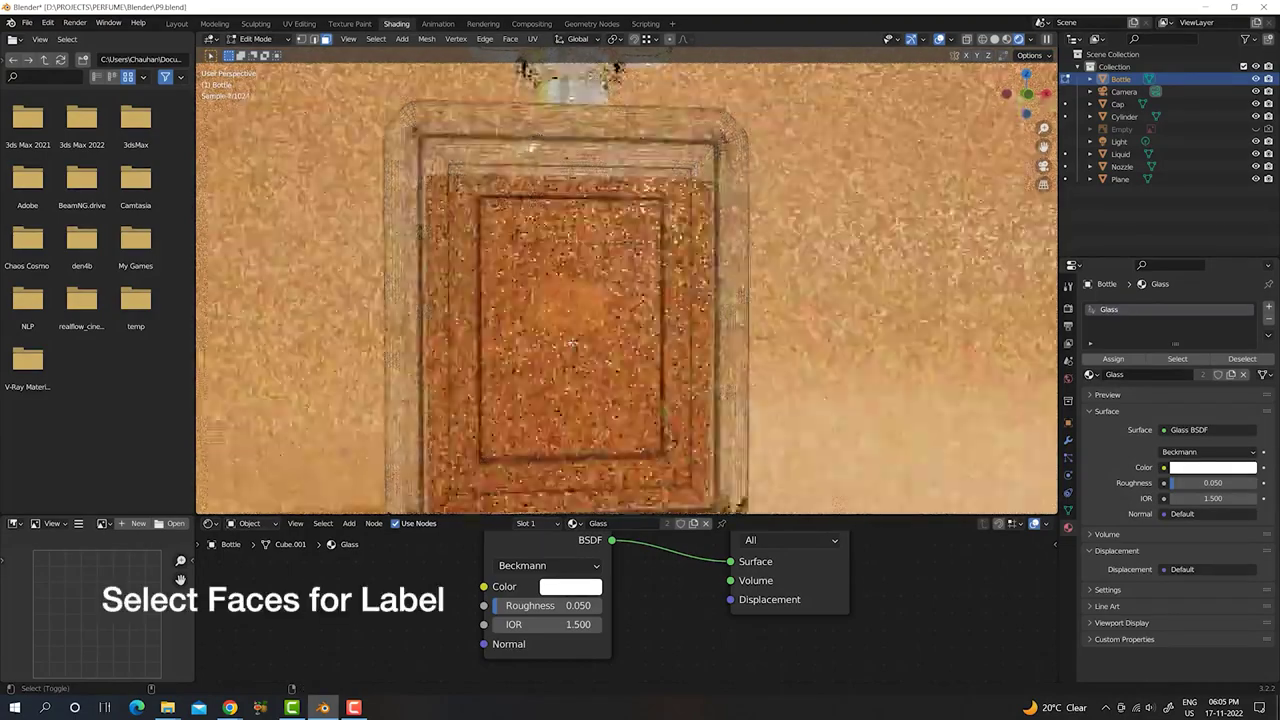
left_click(556, 350, "shift")
left_click(588, 350, "shift")
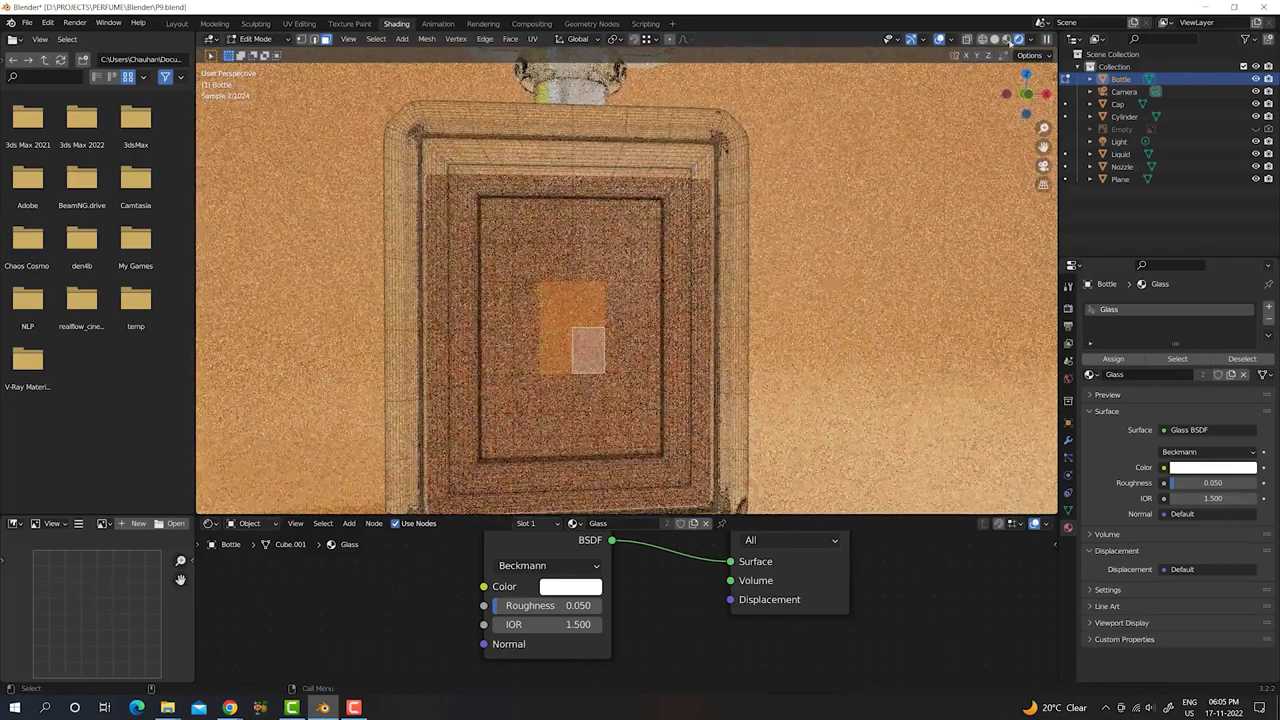
- Switch to Material Preview and grow the selection across the inner front panel
key("z")
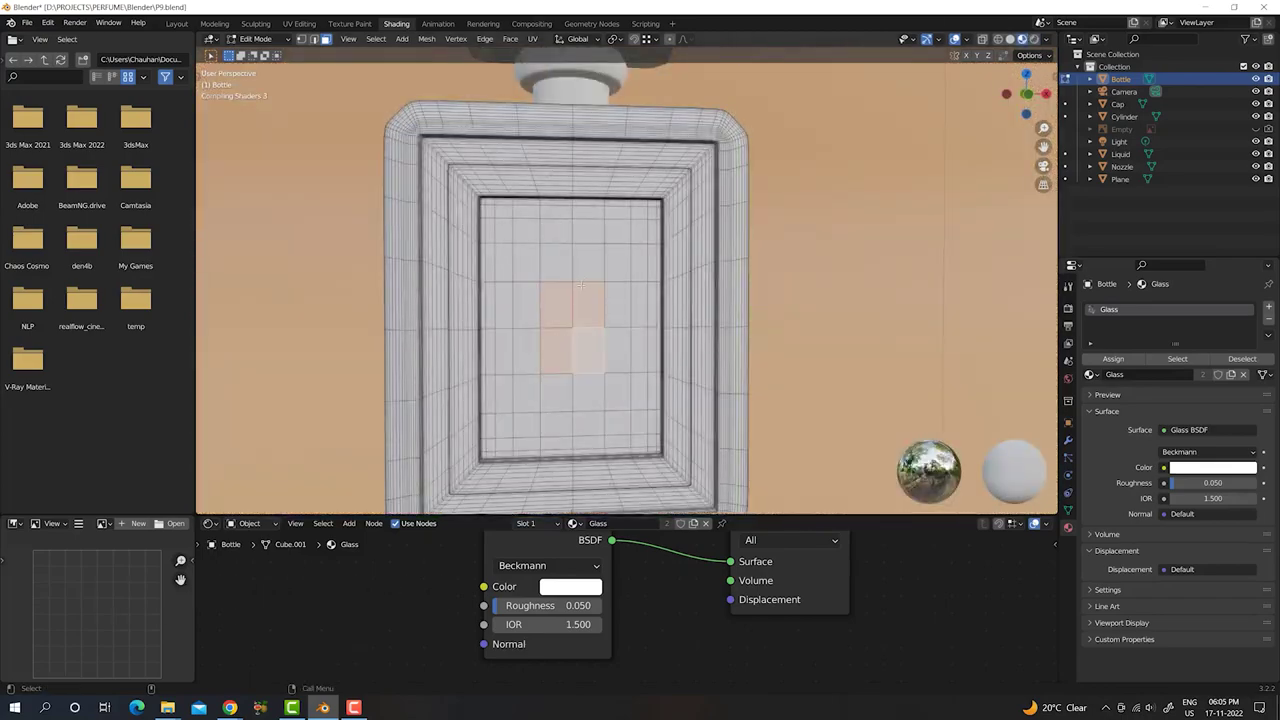
key("ctrl+KP_Add")
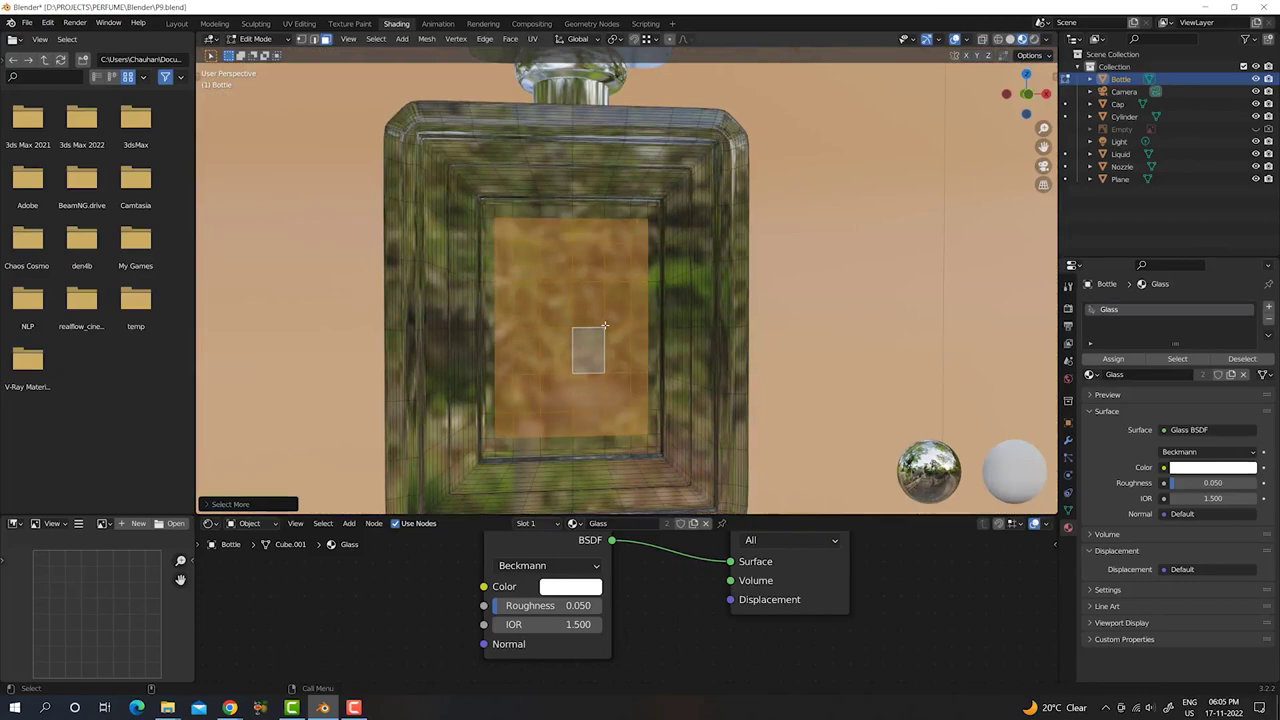
key("ctrl+KP_Add")
scroll(603, 325, "up", 2)
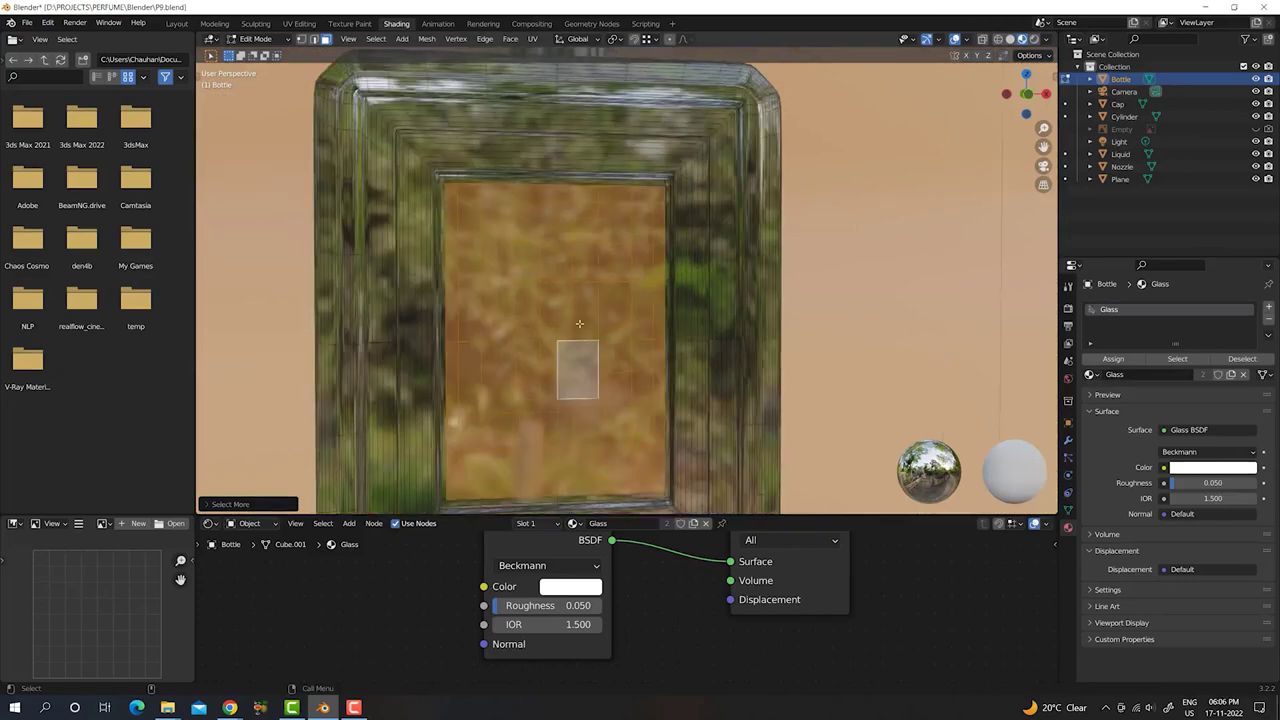
key("ctrl+KP_Add")
scroll(579, 323, "down", 1)
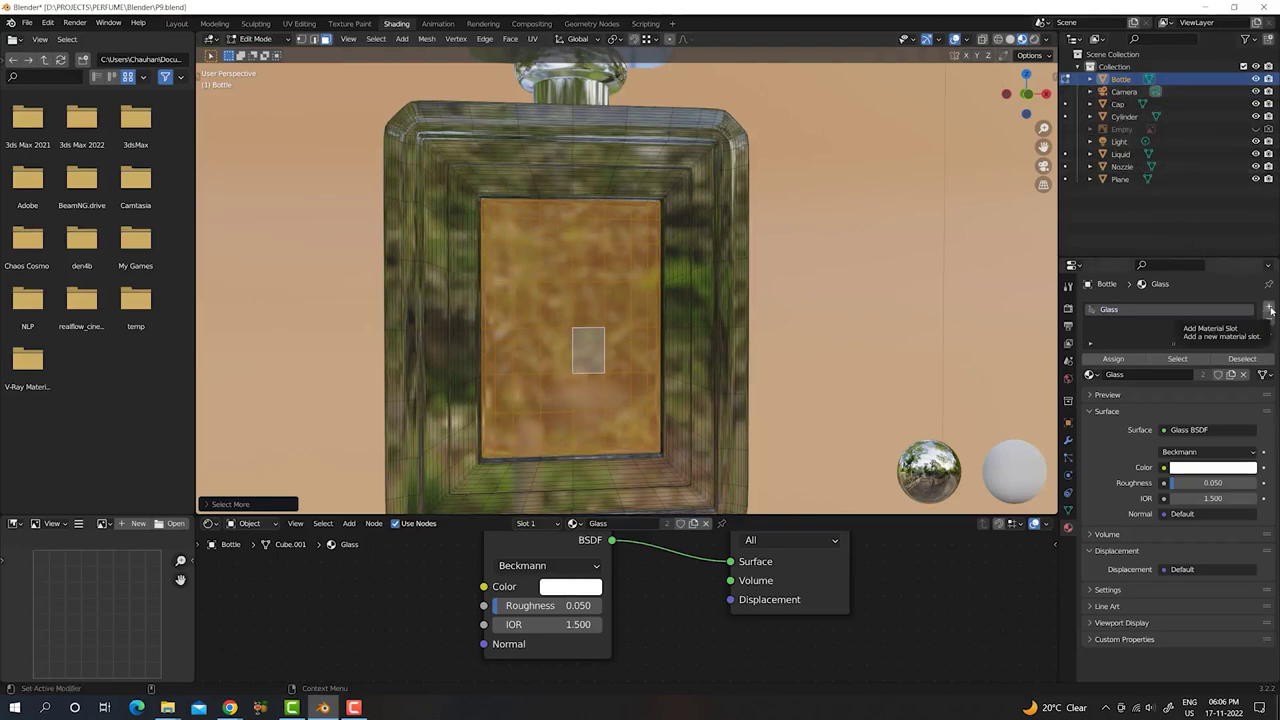
- Add a material slot with a new Label material, moved above Glass and made active
left_click(1268, 307)
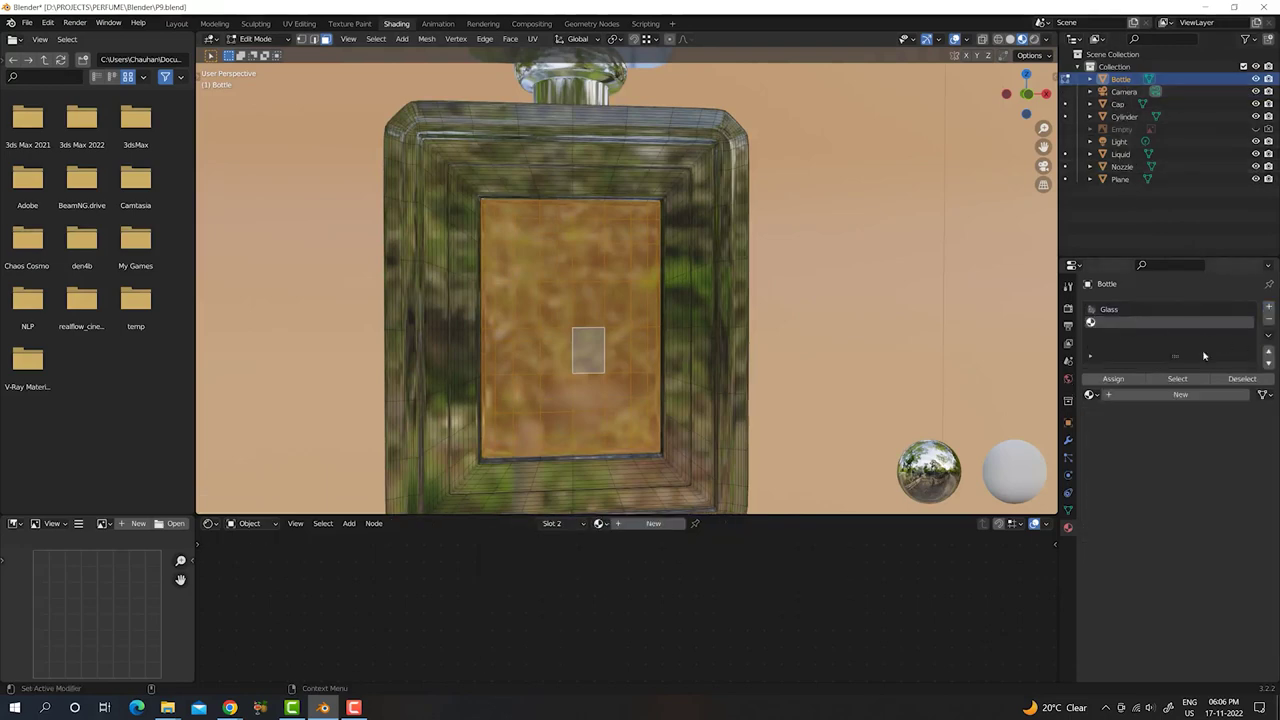
left_click(1166, 394)
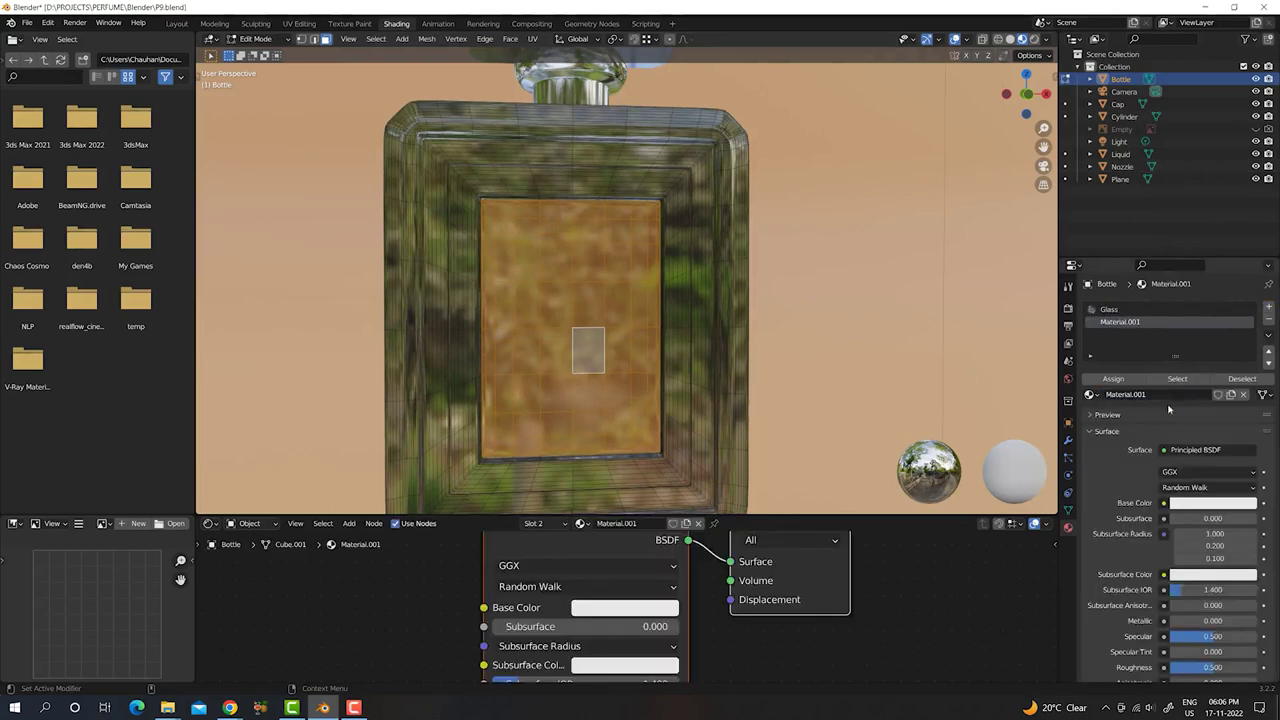
left_click(1156, 394)
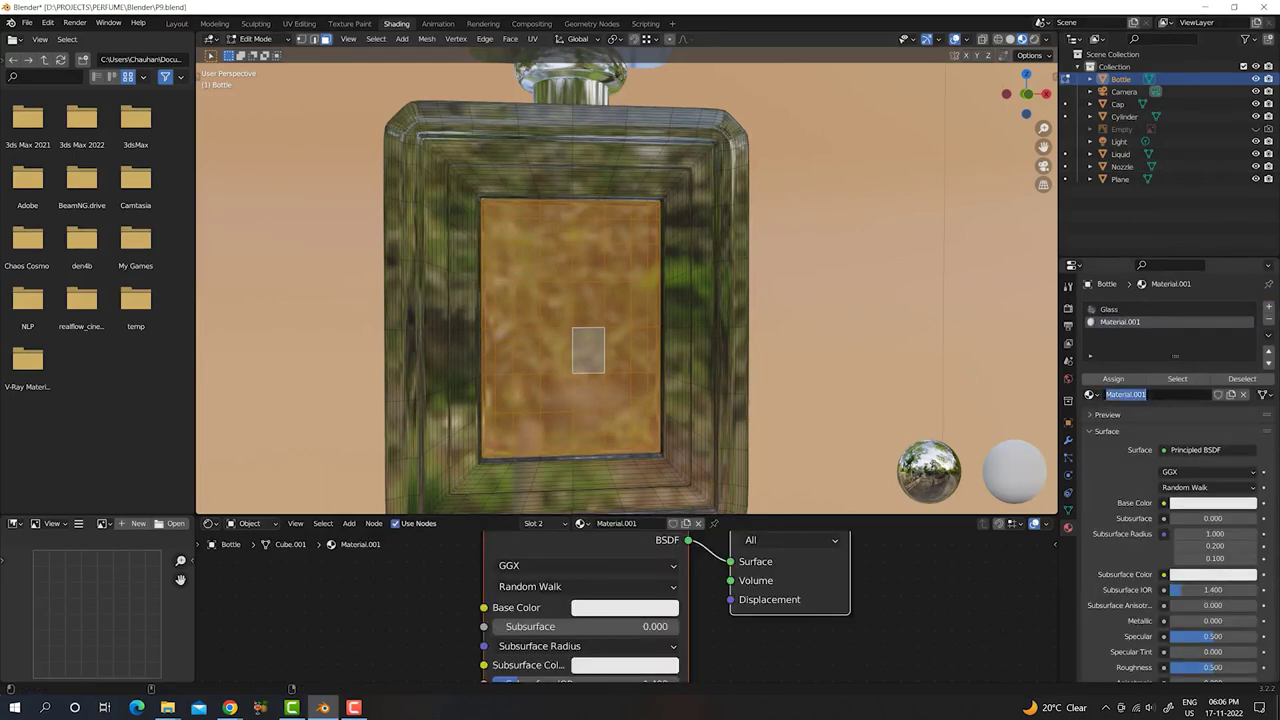
key("BackSpace")
type("Label")
key("Return")
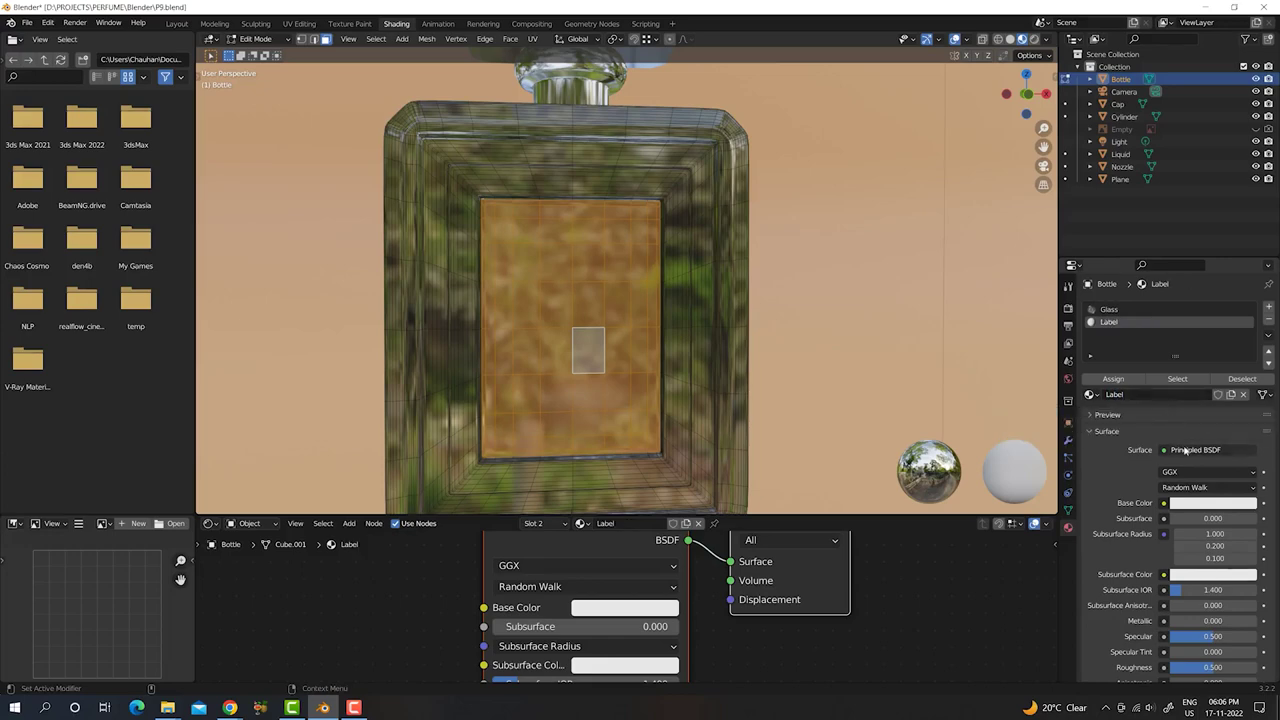
mouse_move(1277, 304)
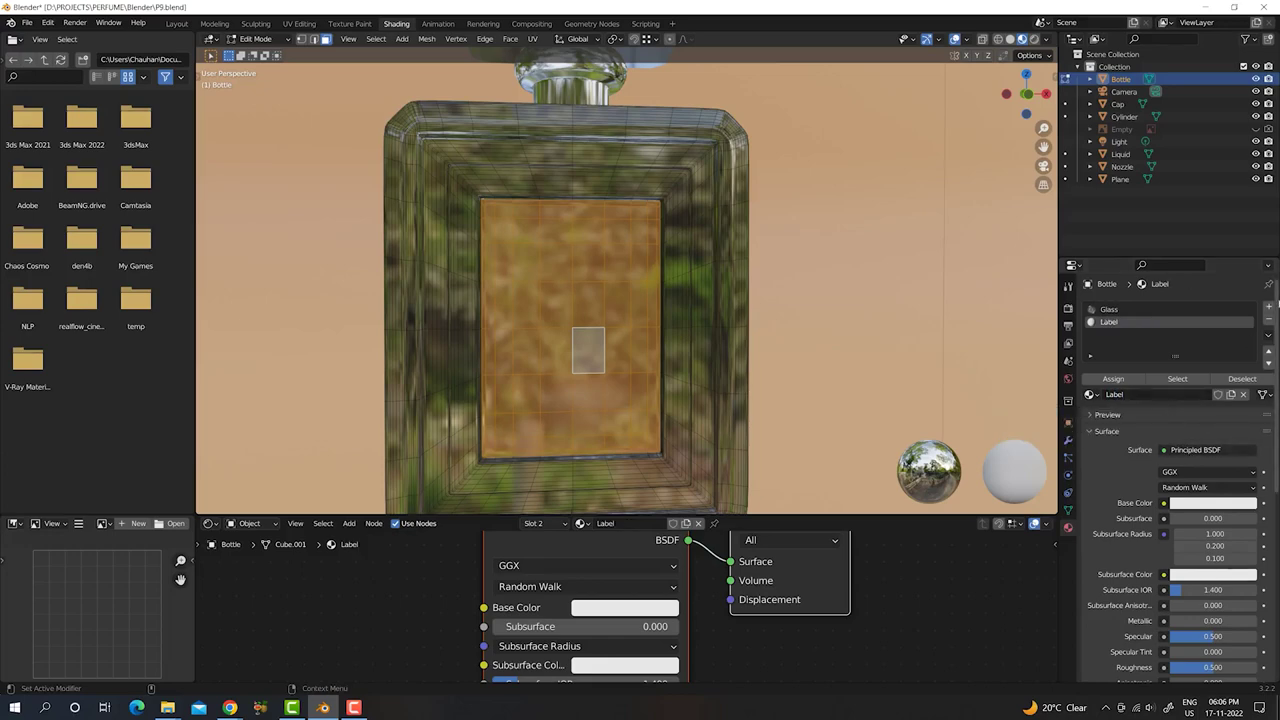
left_click(1269, 352)
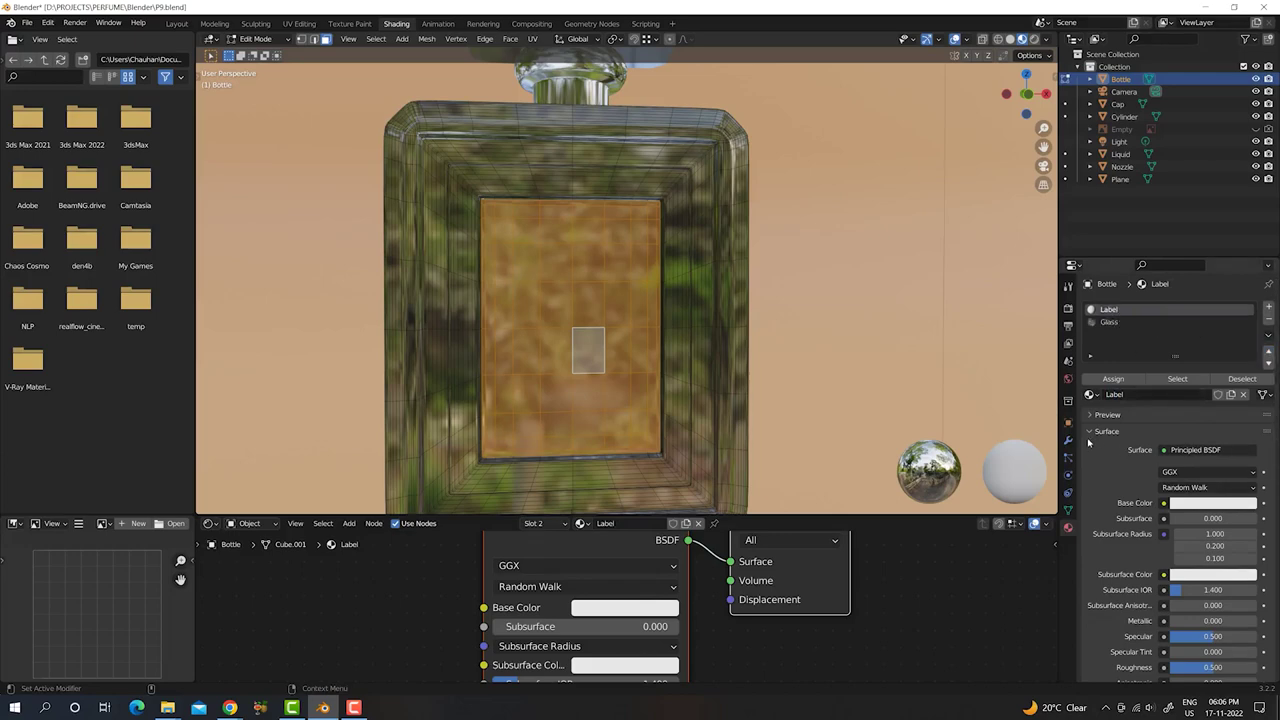
left_click(404, 596)
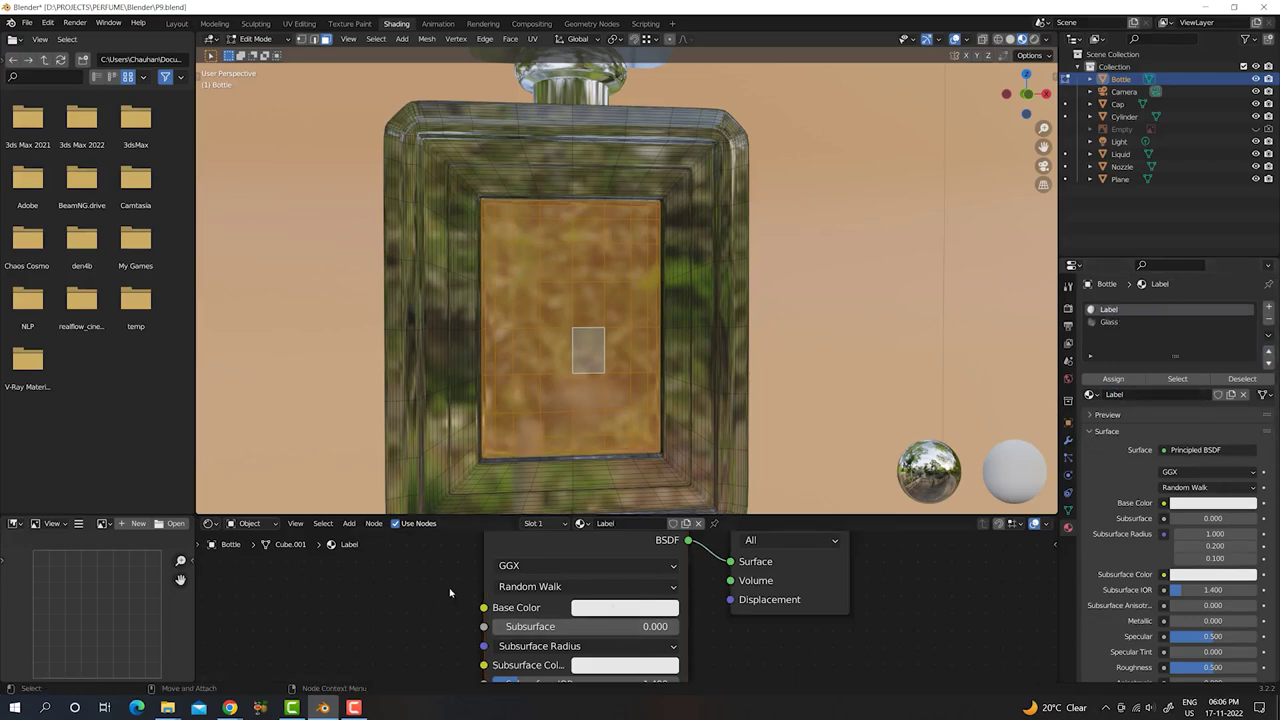
scroll(600, 600, "down", 1)
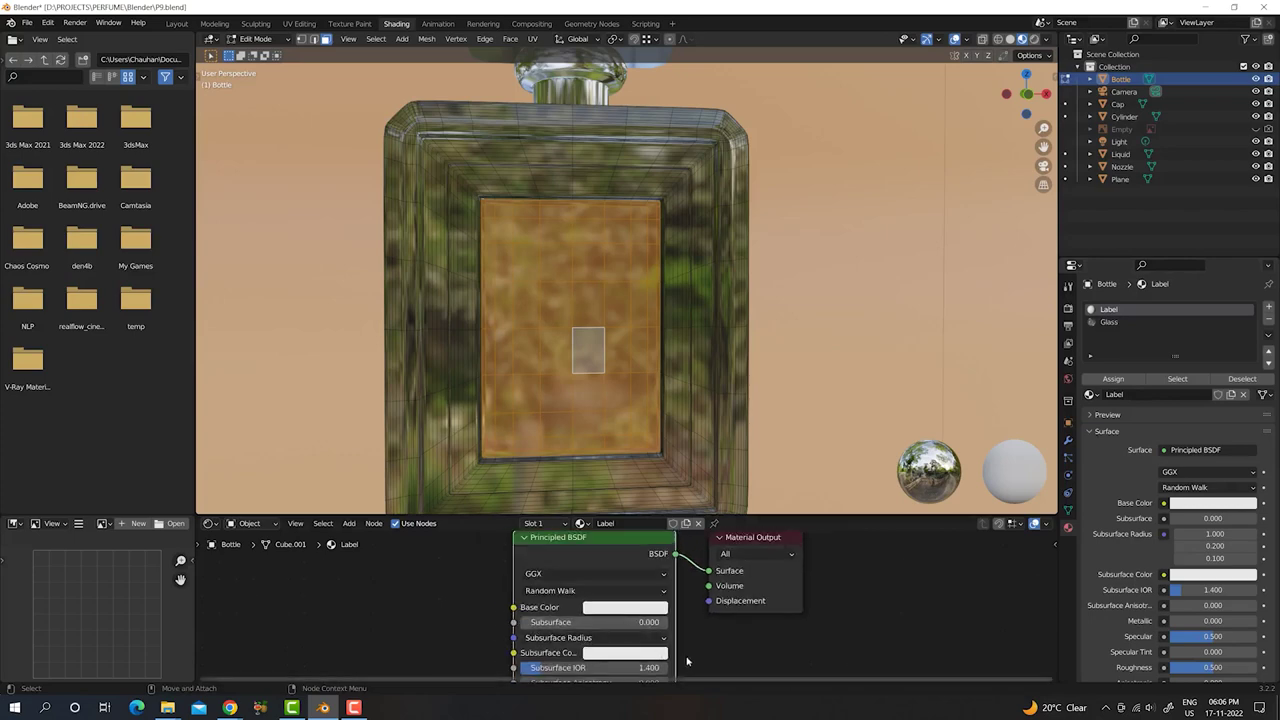
scroll(687, 661, "up", 1)
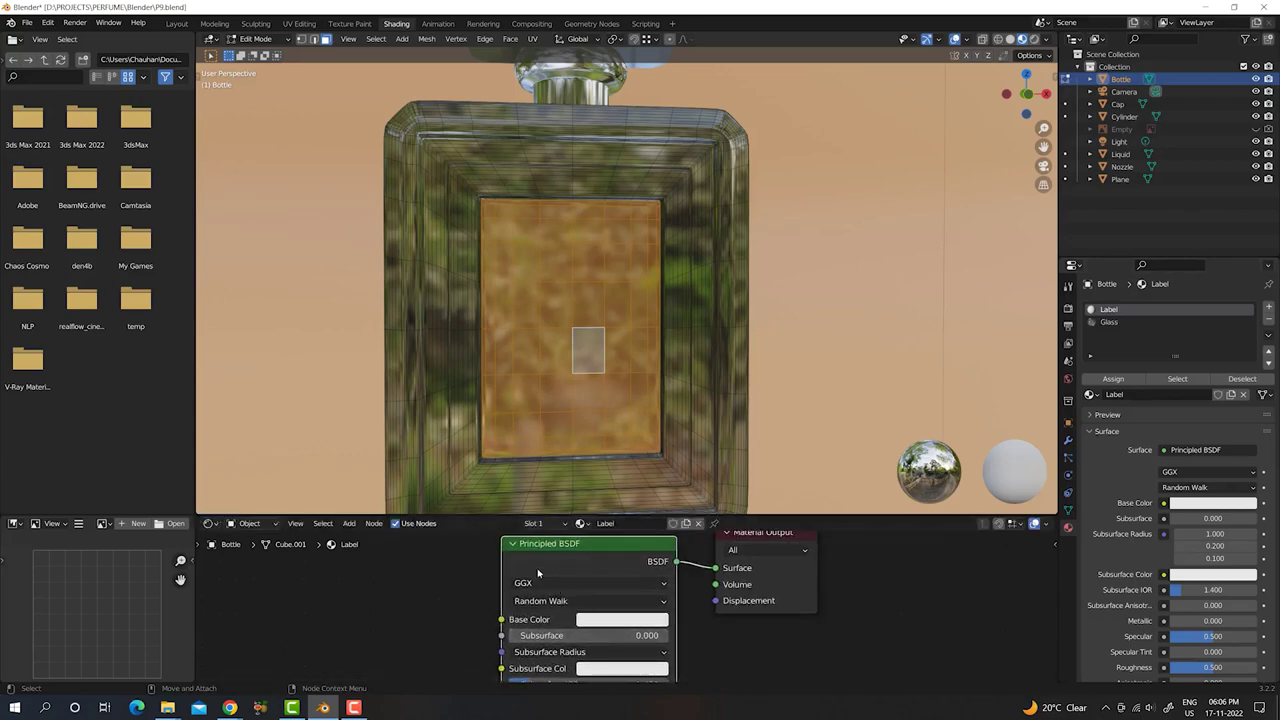
- Add Image Texture, Mapping and Texture Coordinate nodes to the label's Base Color
key("ctrl+t")
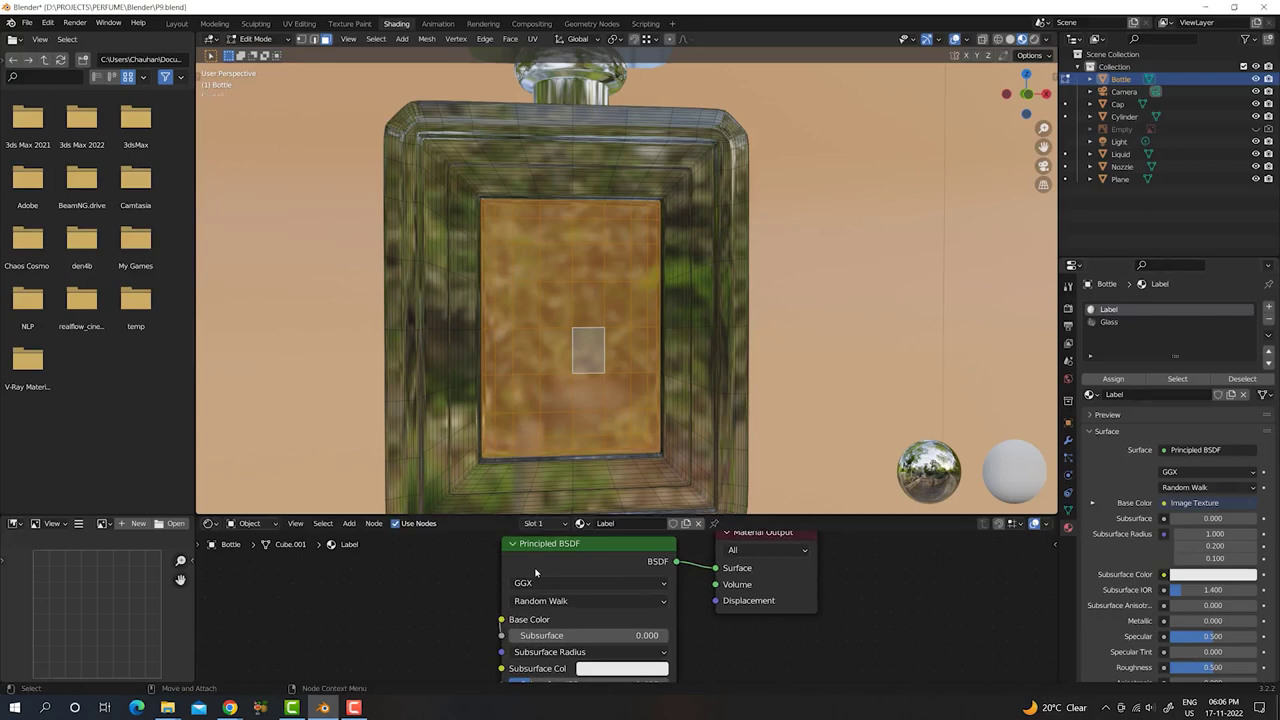
scroll(458, 595, "down", 3)
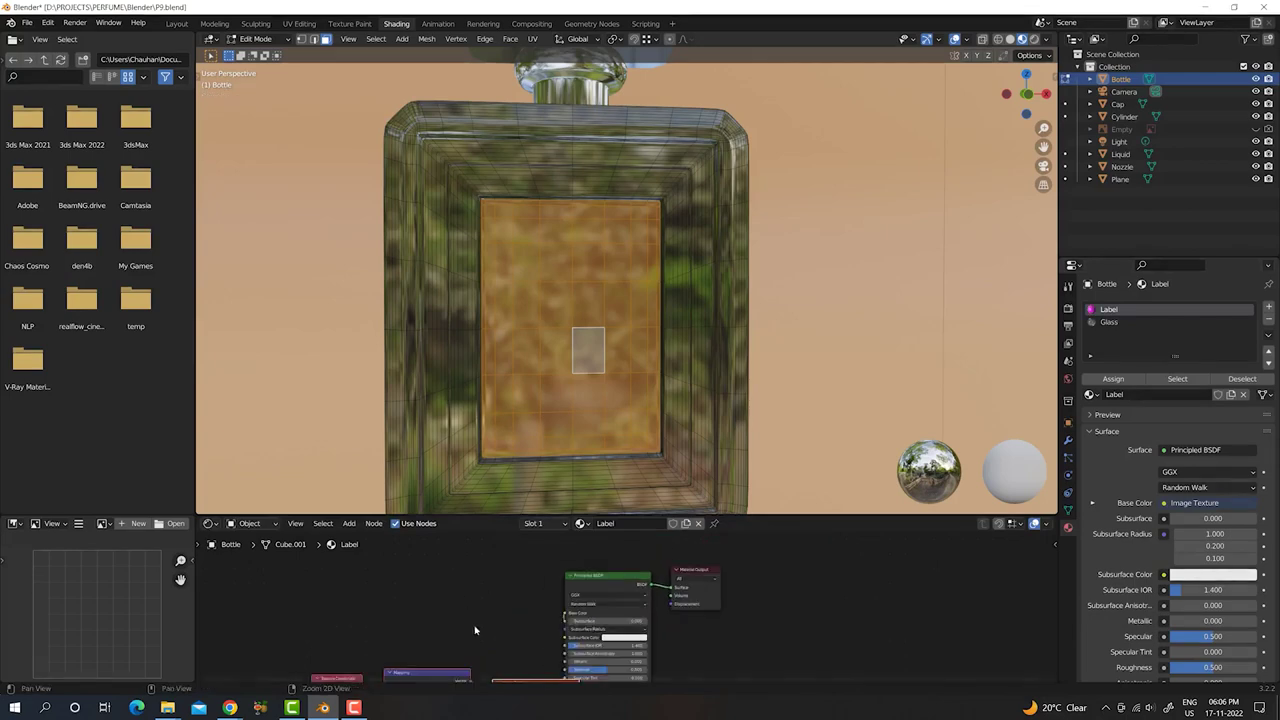
middle_click_drag(475, 630, 517, 588)
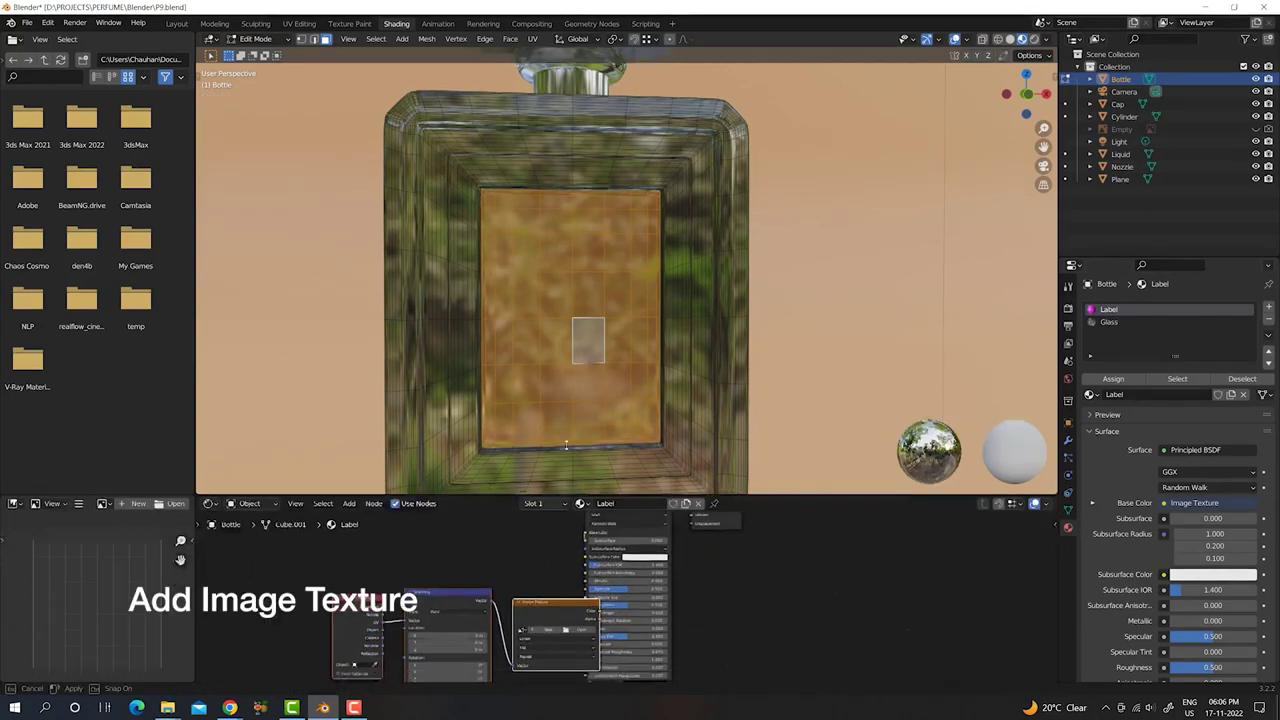
left_click_drag(561, 514, 561, 357)
scroll(509, 481, "up", 2)
scroll(509, 481, "up", 2)
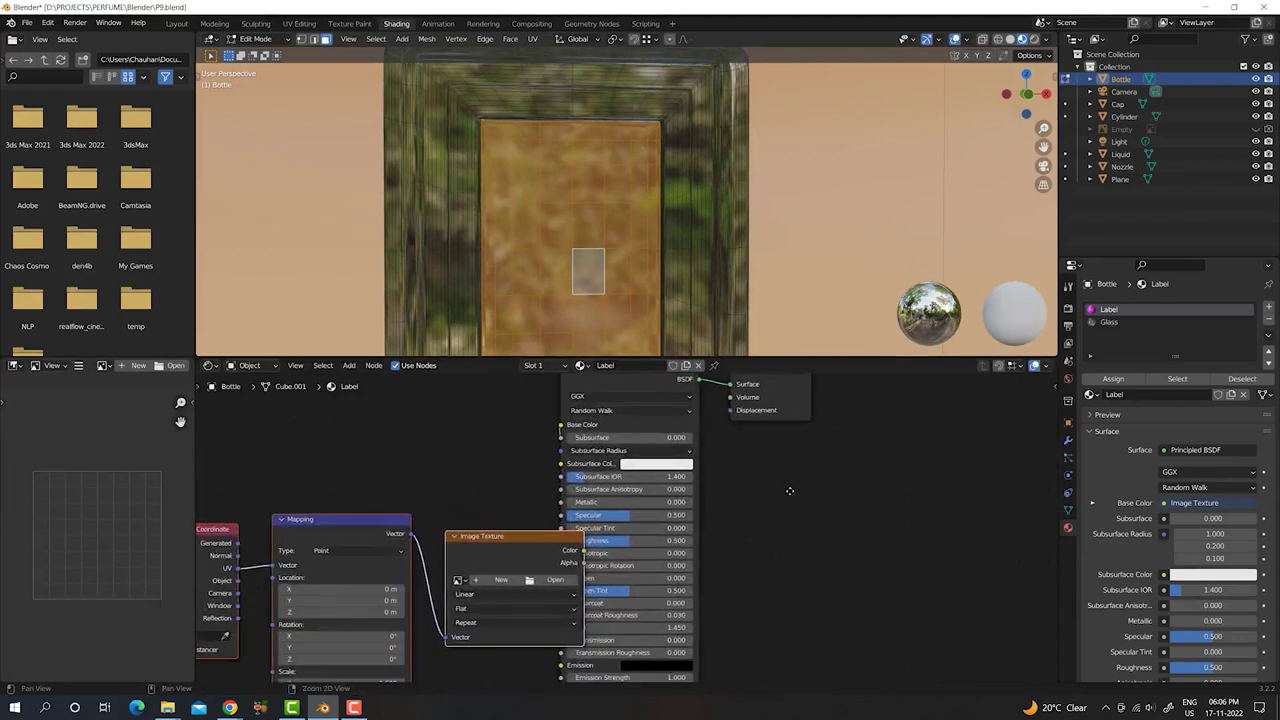
middle_click_drag(509, 481, 647, 497)
scroll(631, 556, "down", 1)
left_click_drag(631, 556, 551, 424)
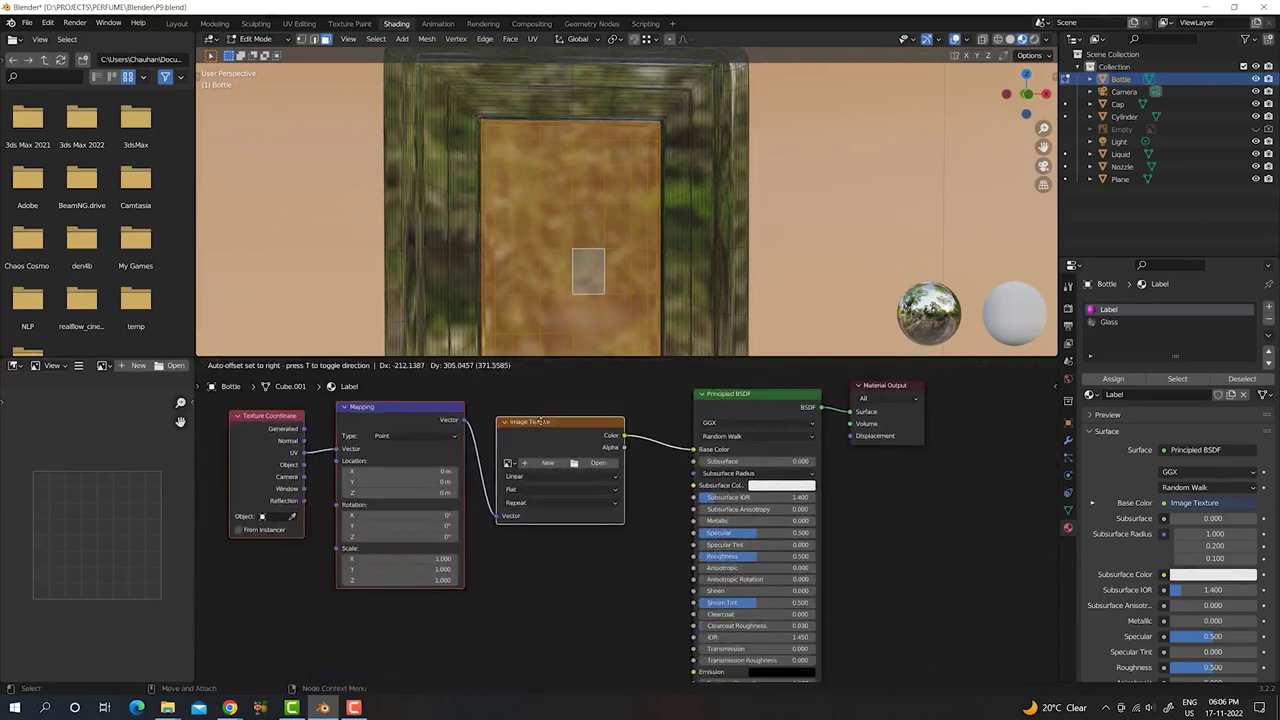
- Load Label2Diff.png from the PERFUME Assets folder into the image texture
left_click(603, 462)
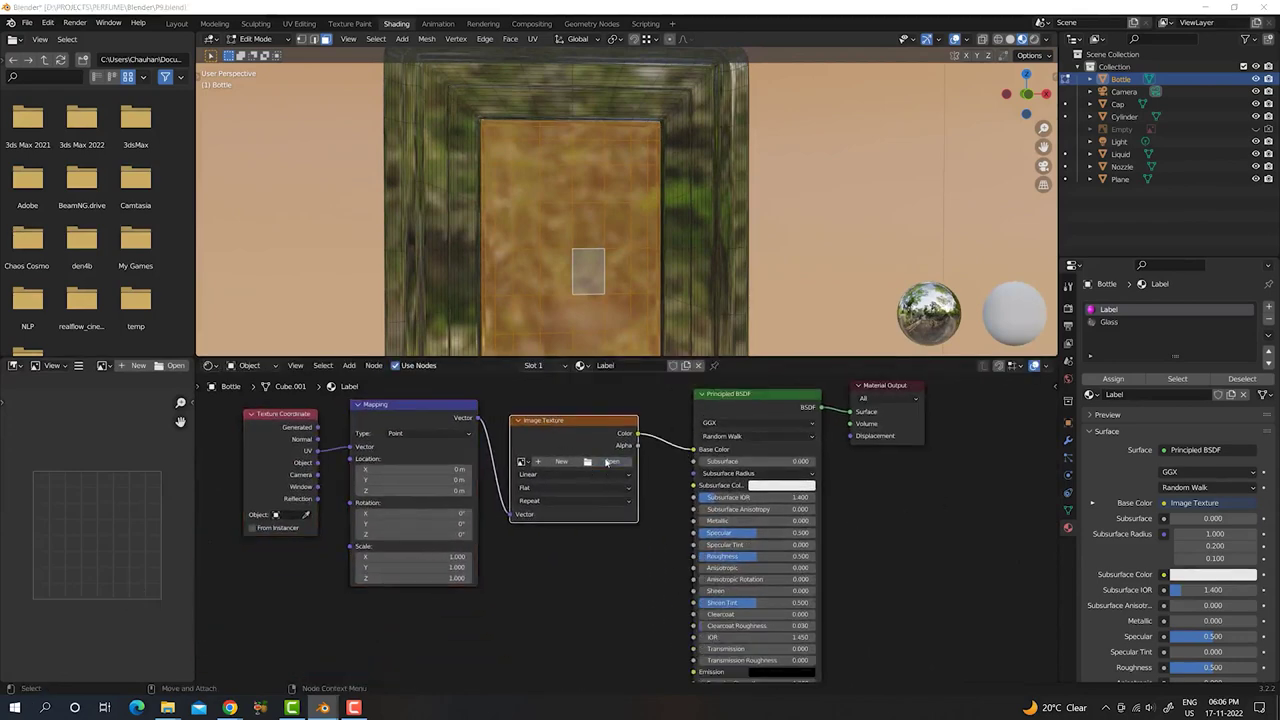
left_click(503, 180)
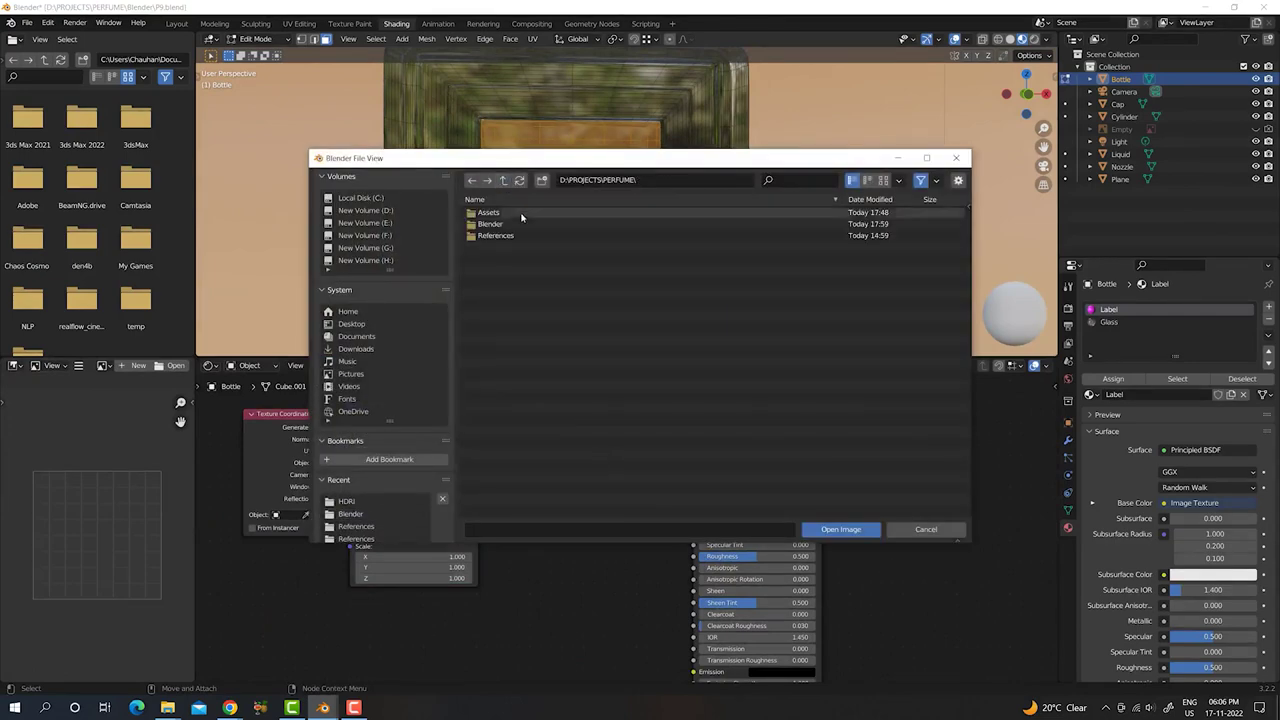
left_click(500, 214)
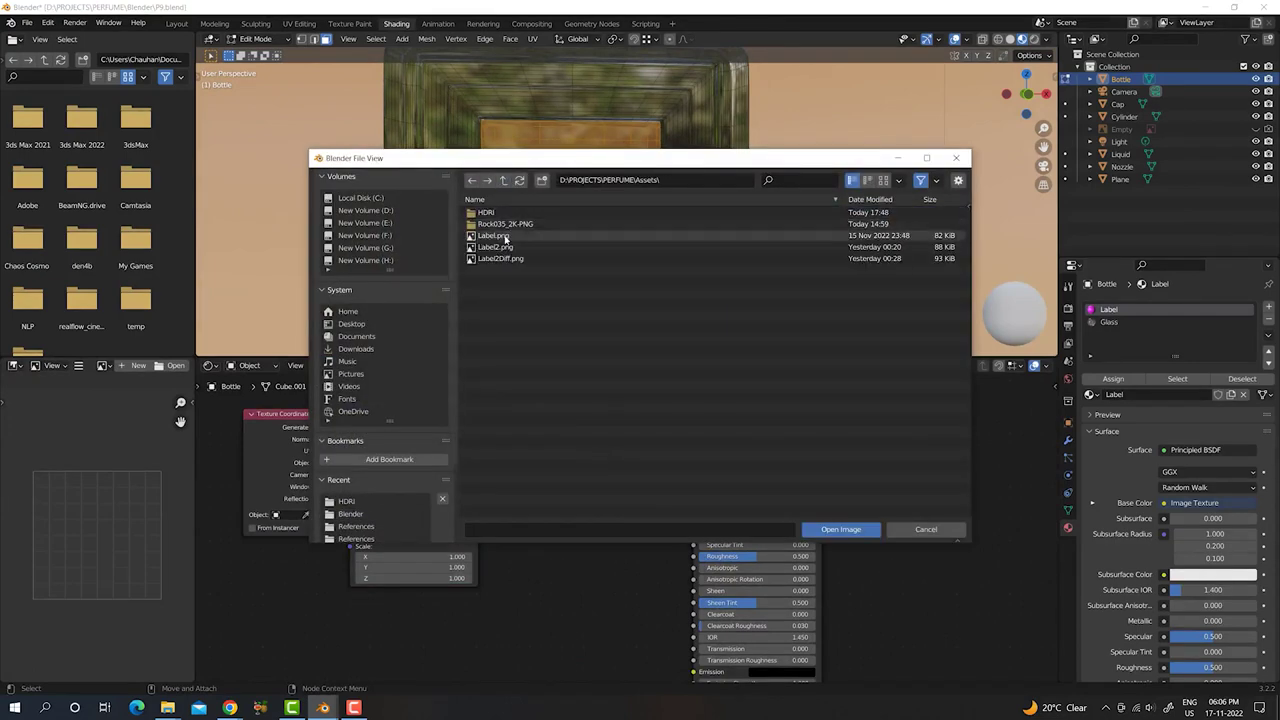
left_click(506, 238)
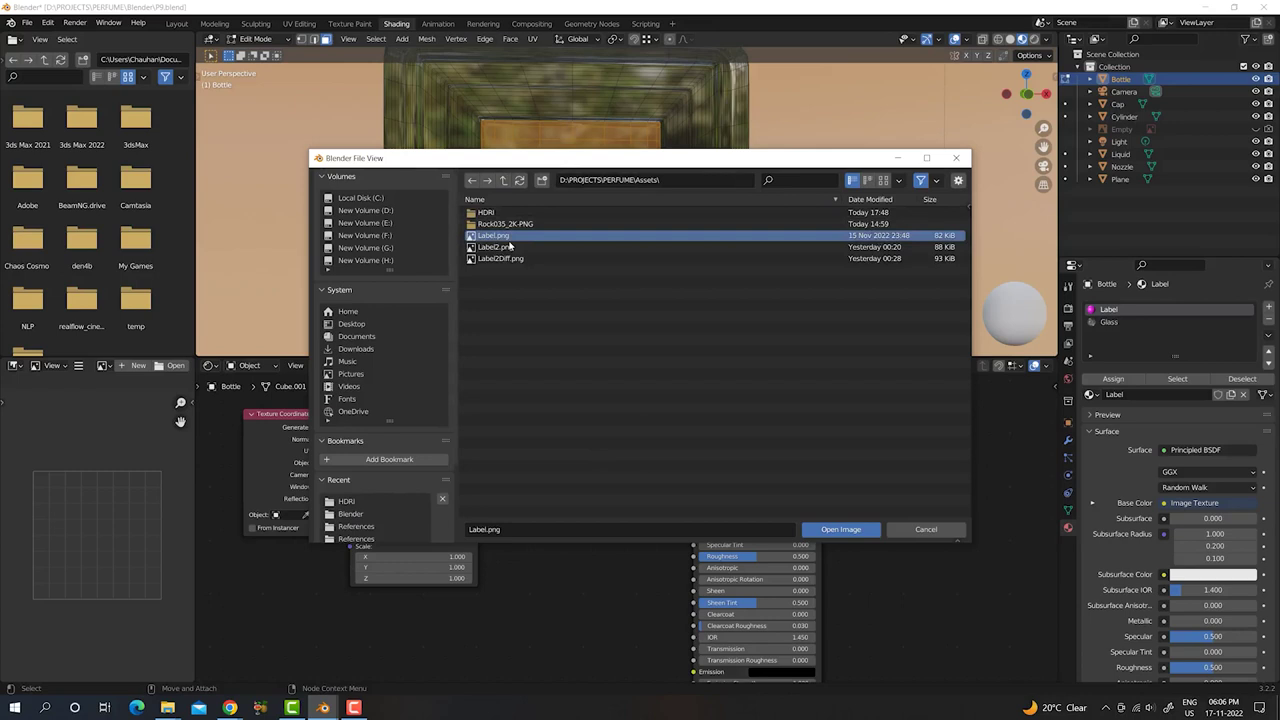
left_click(509, 246)
left_click(505, 258)
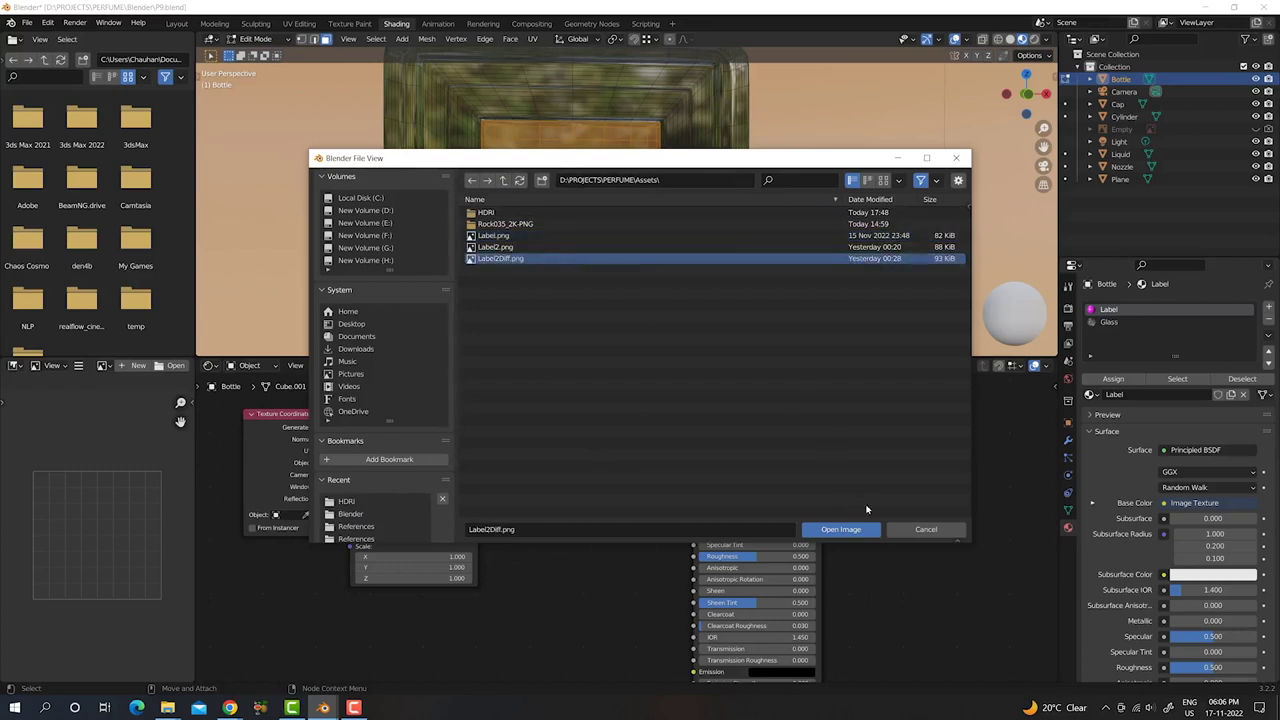
left_click(849, 531)
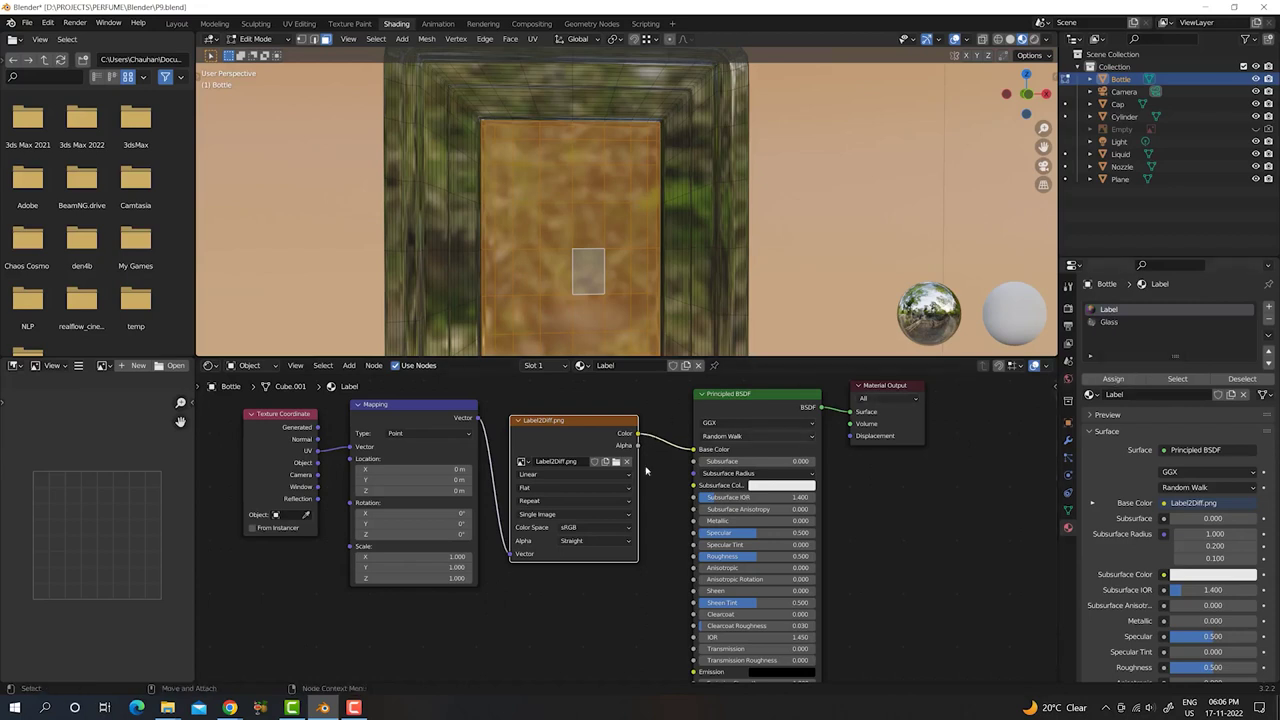
- Switch the viewport to Rendered shading, return to Object Mode, and edit Mapping's X scale
middle_click_drag(340, 600, 358, 622)
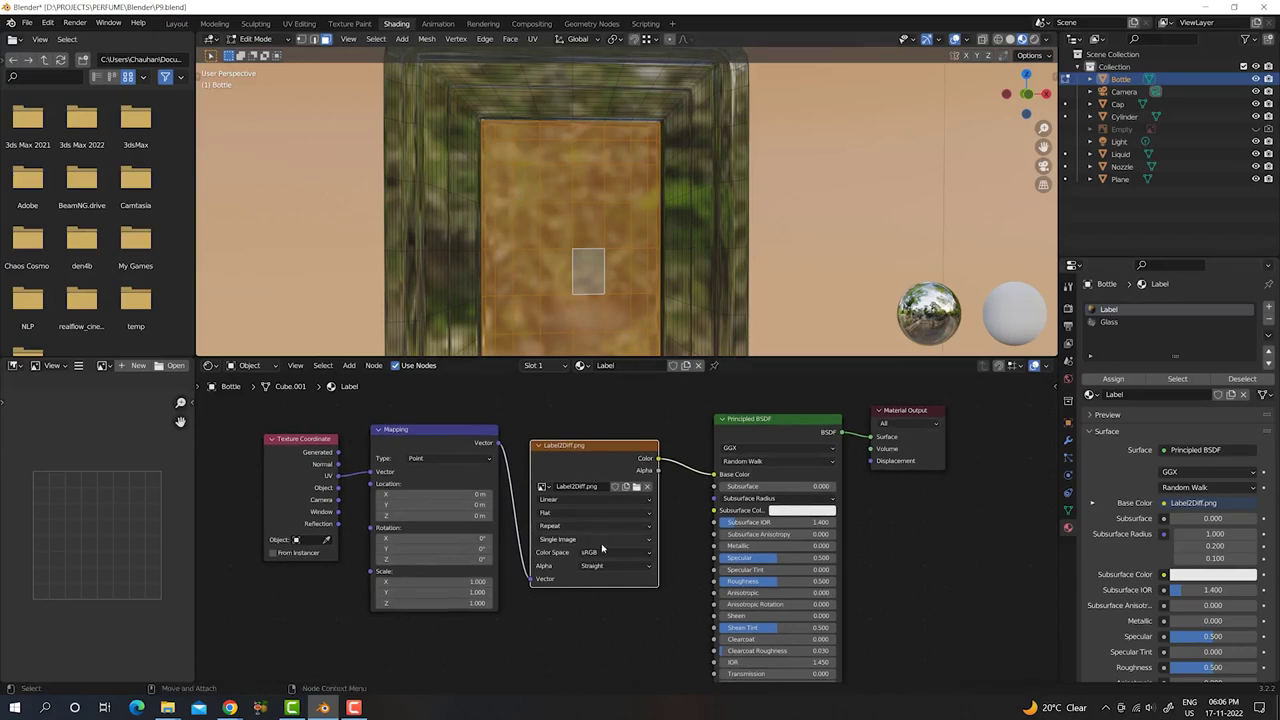
scroll(638, 278, "down", 1)
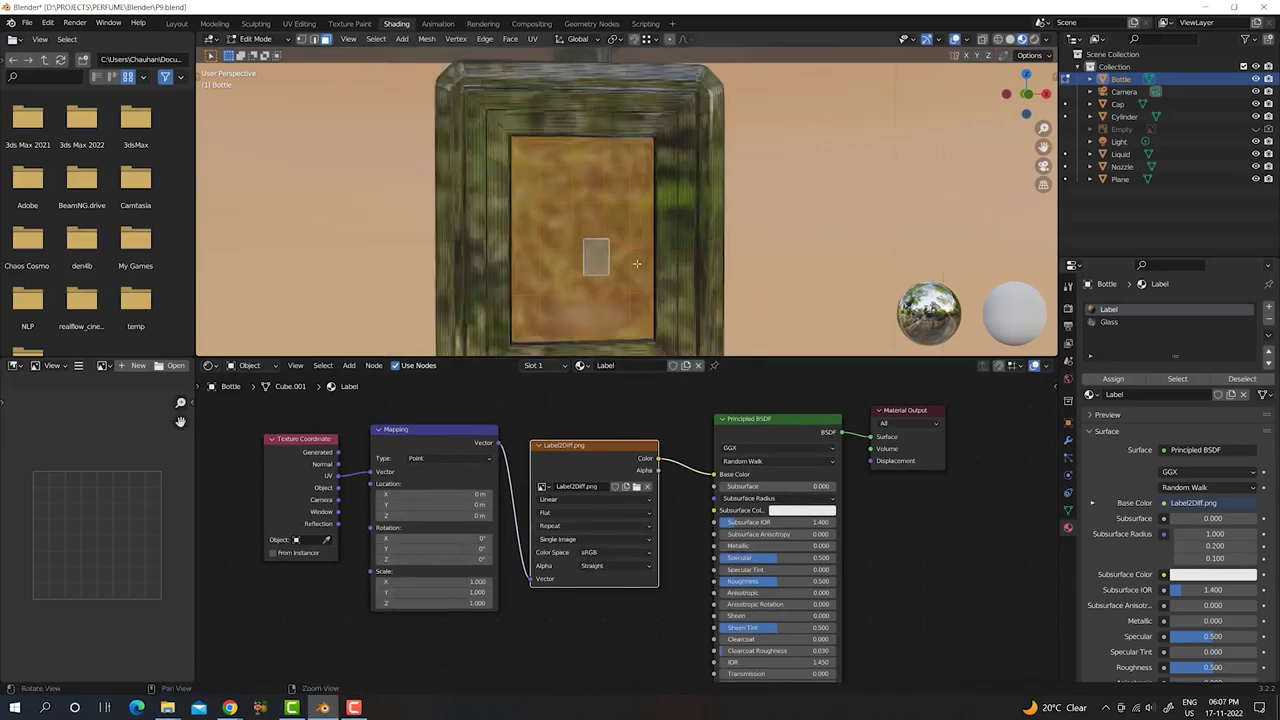
scroll(638, 278, "down", 1)
left_click(1035, 39)
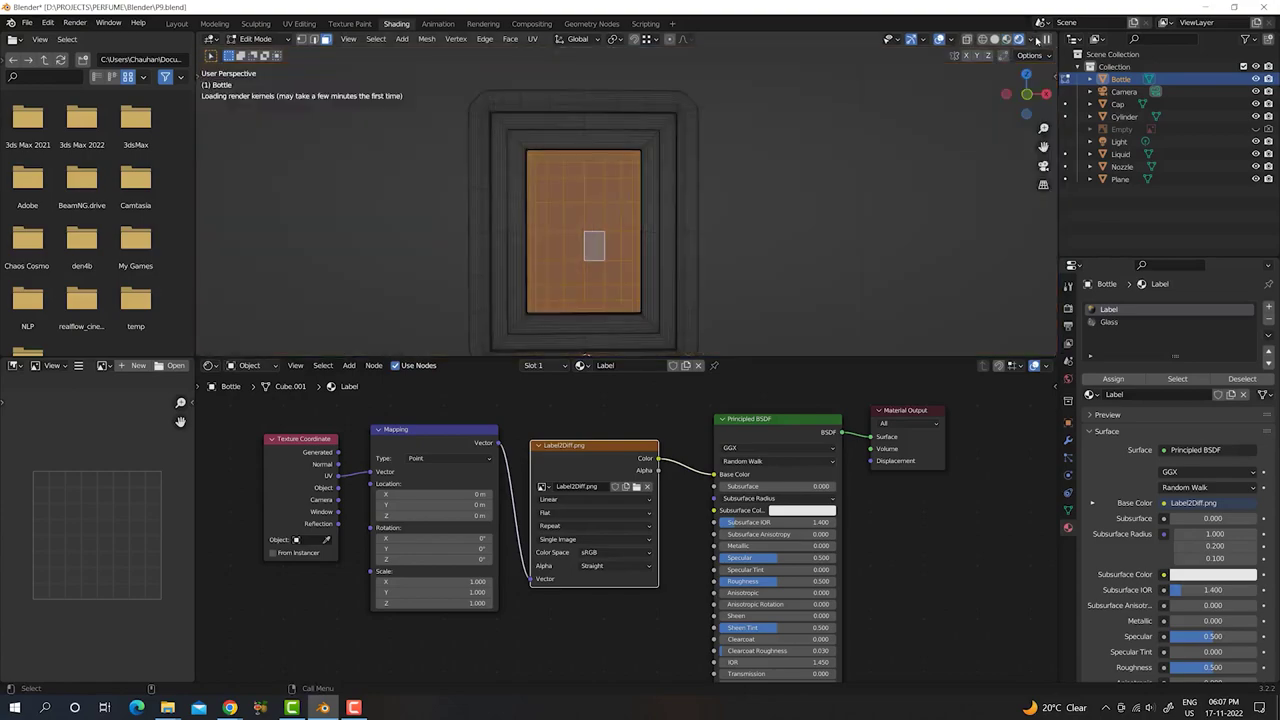
mouse_move(690, 252)
middle_mouse_down()
mouse_move(709, 254)
mouse_move(688, 284)
middle_mouse_up()
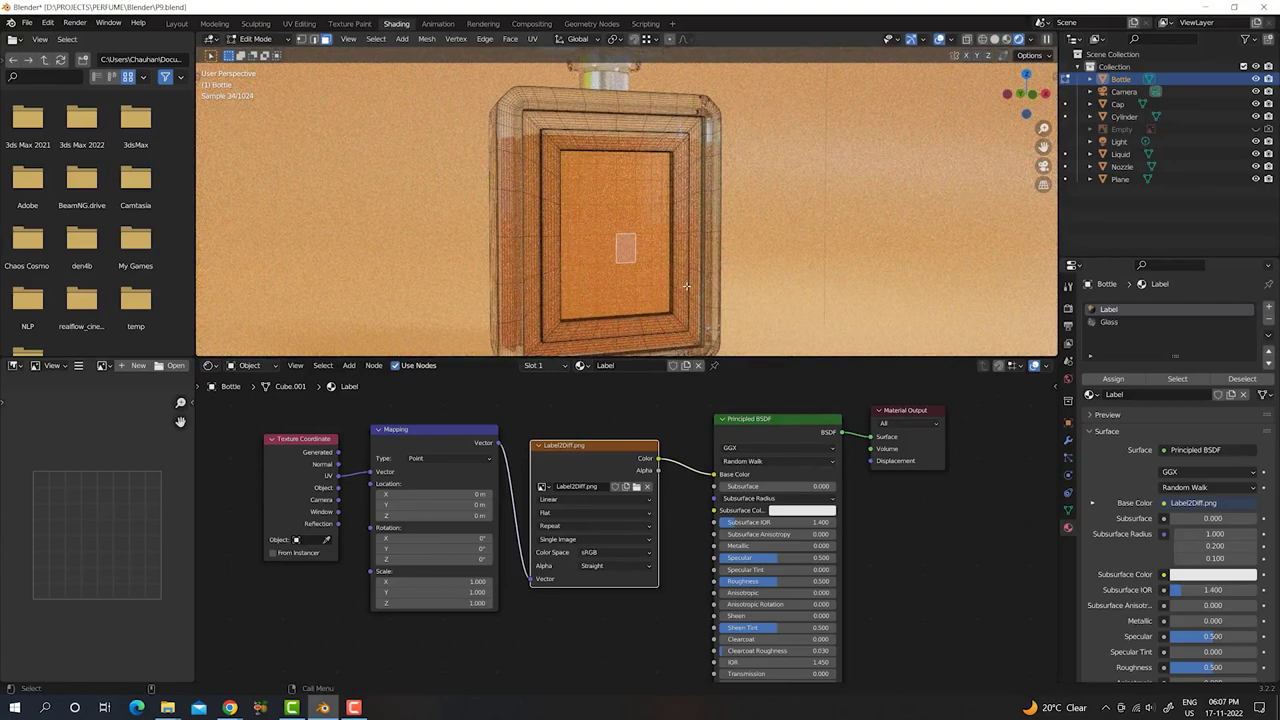
key("Tab")
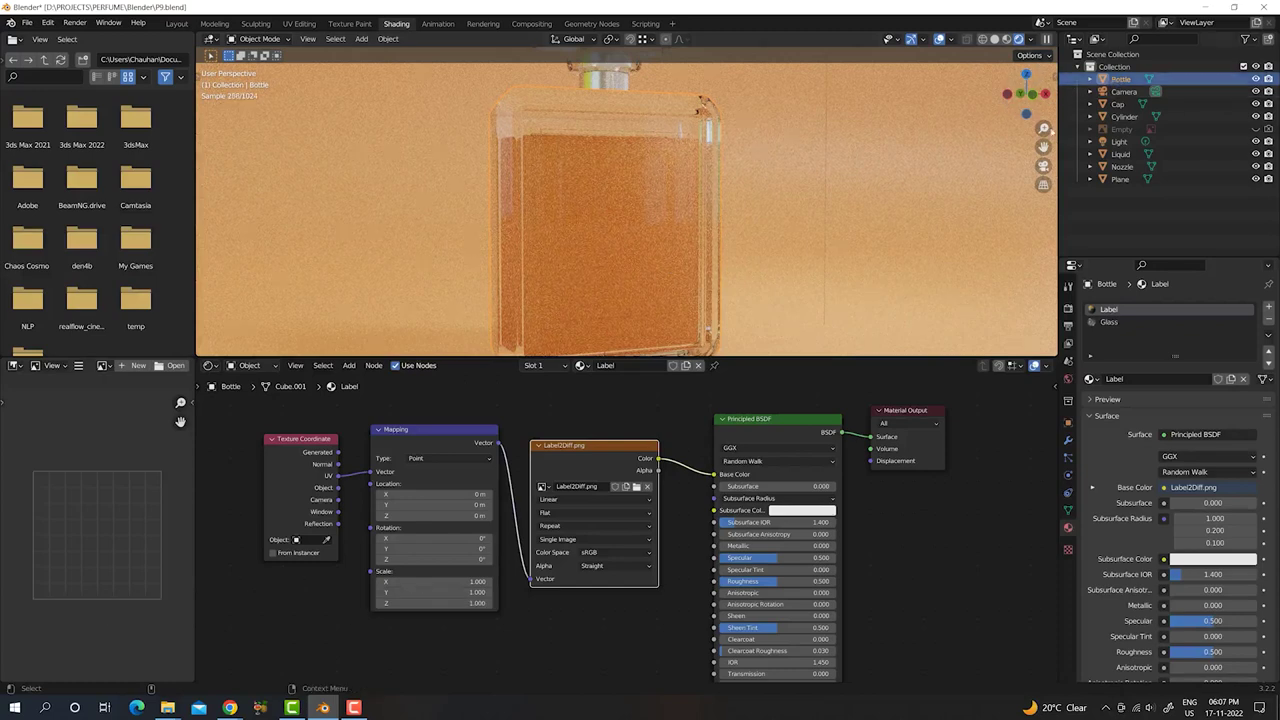
double_click(435, 581)
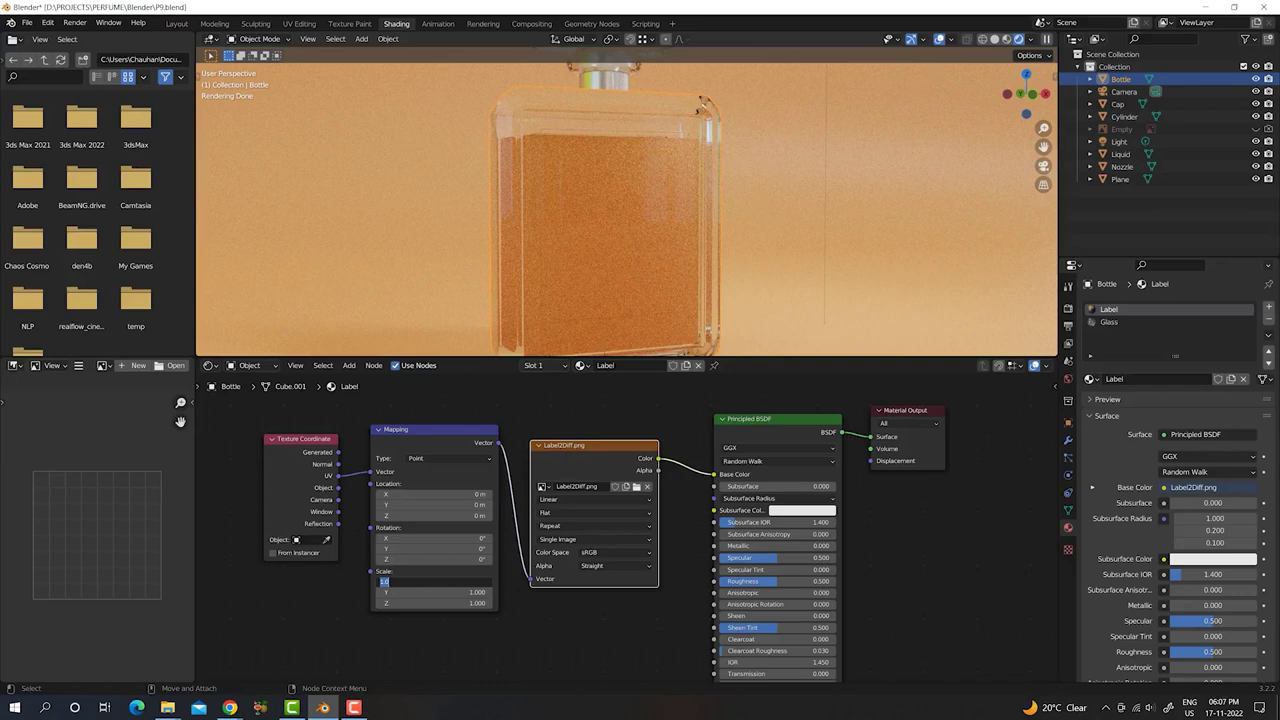
- Enter 10 as the Mapping node's X, Y and Z scale so Label2Diff.png tiles tenfold
type("2")
key("Return")
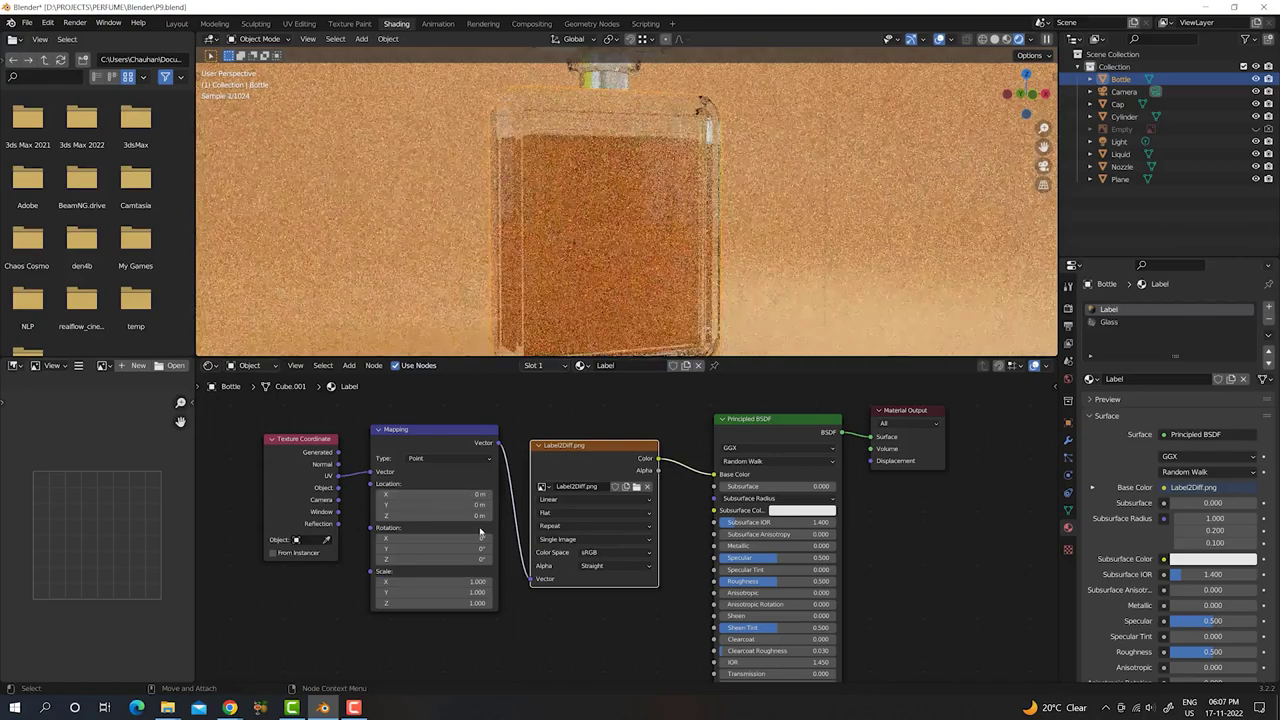
left_click(478, 581)
type("10")
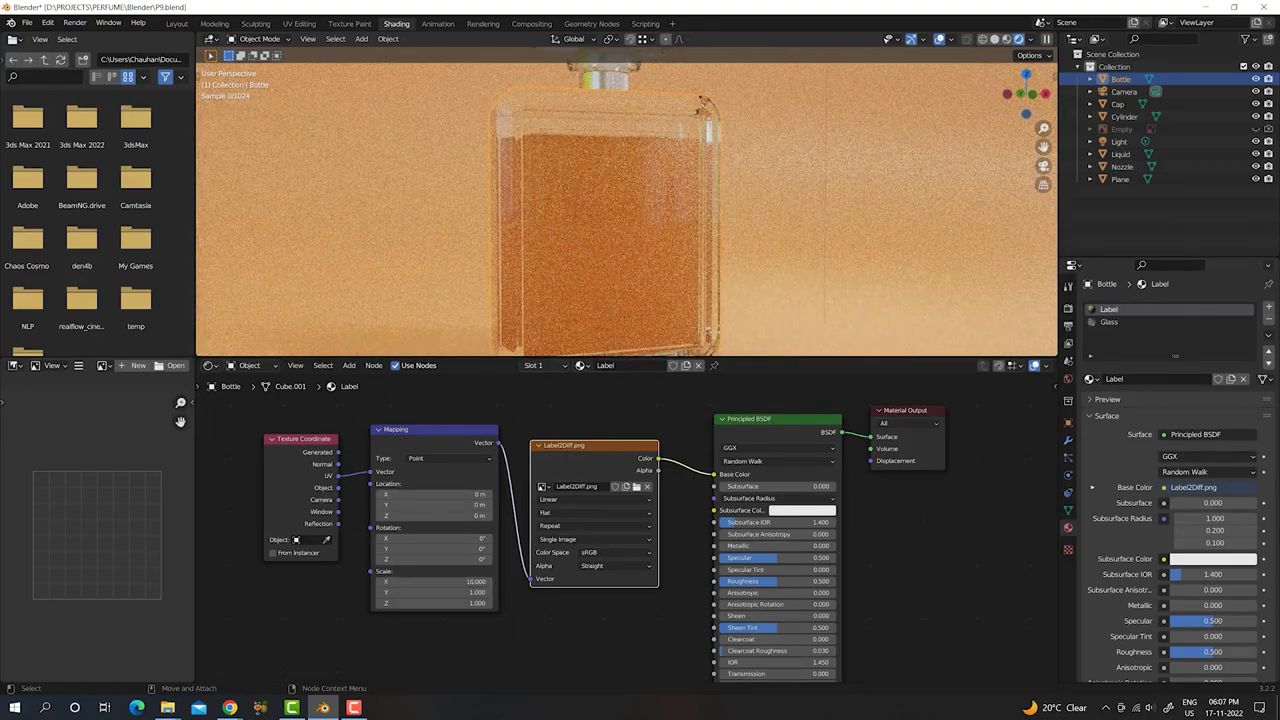
key("Return")
left_click(474, 592)
type("10")
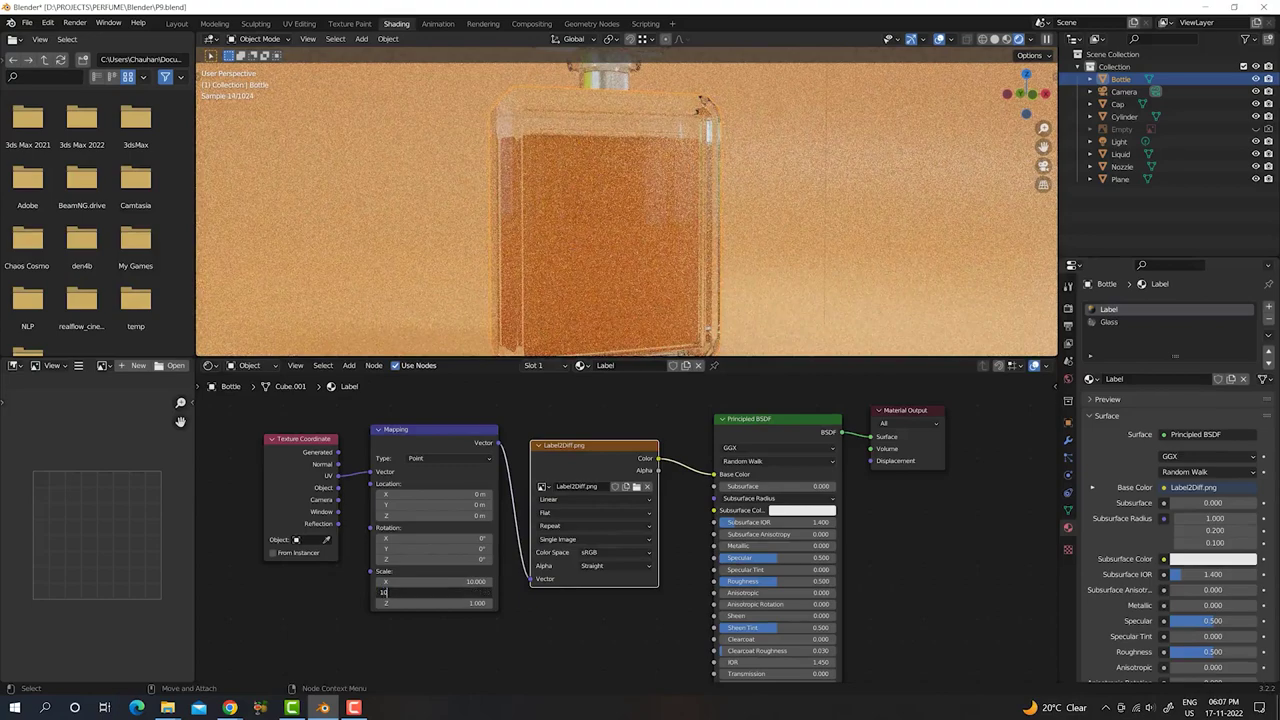
key("Return")
left_click(476, 603)
type("10")
key("Return")
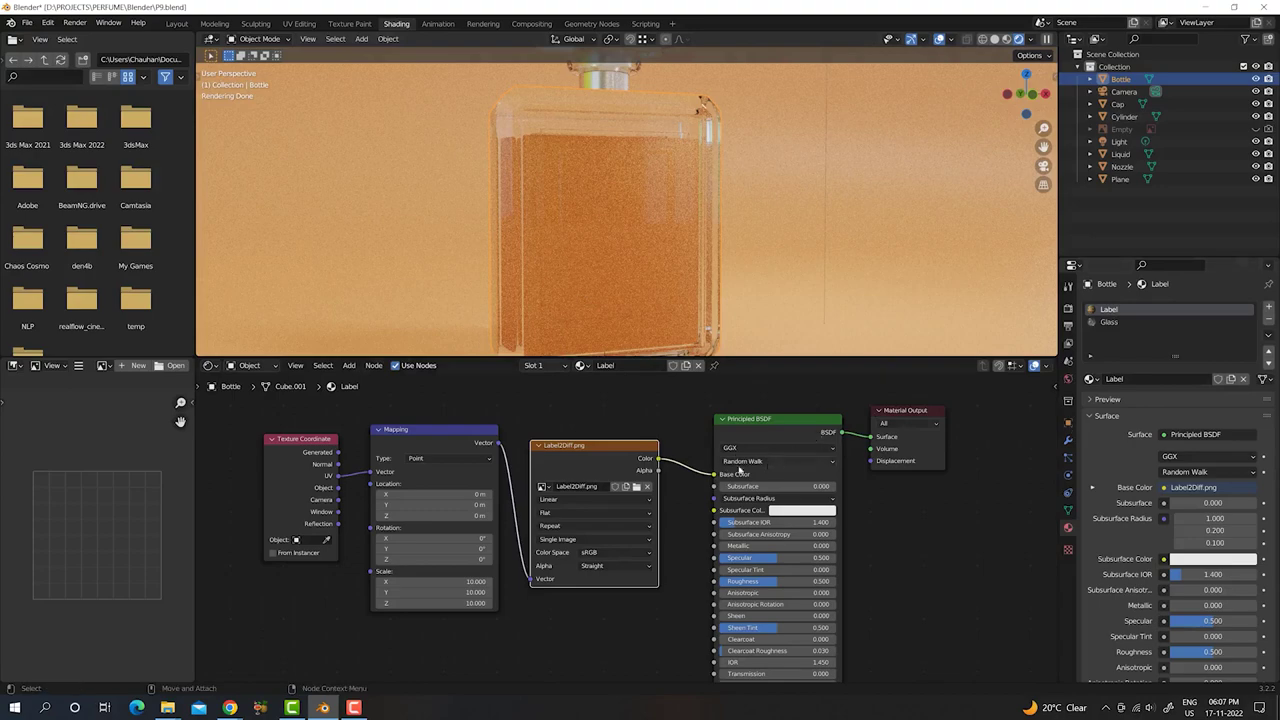
- Unlink the image from Base Color and tint the material's subsurface colour blue
left_click_drag(713, 475, 690, 495)
left_click(800, 474)
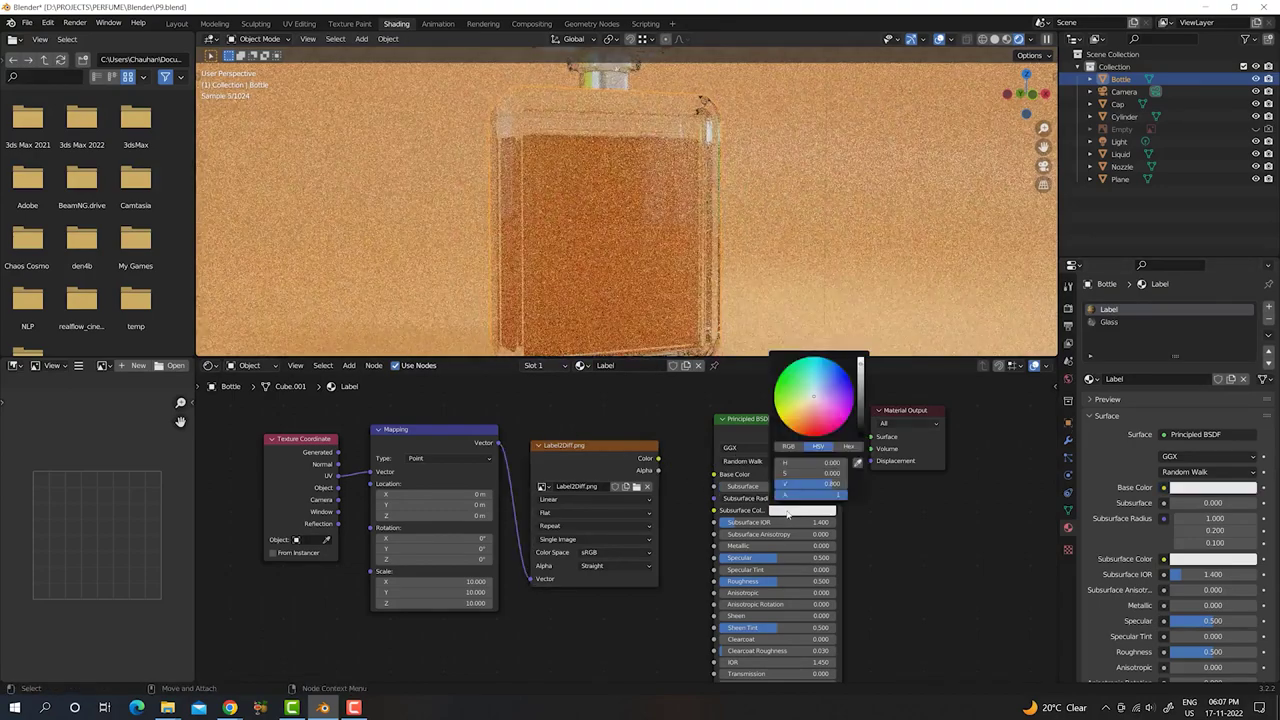
left_click_drag(809, 416, 833, 380)
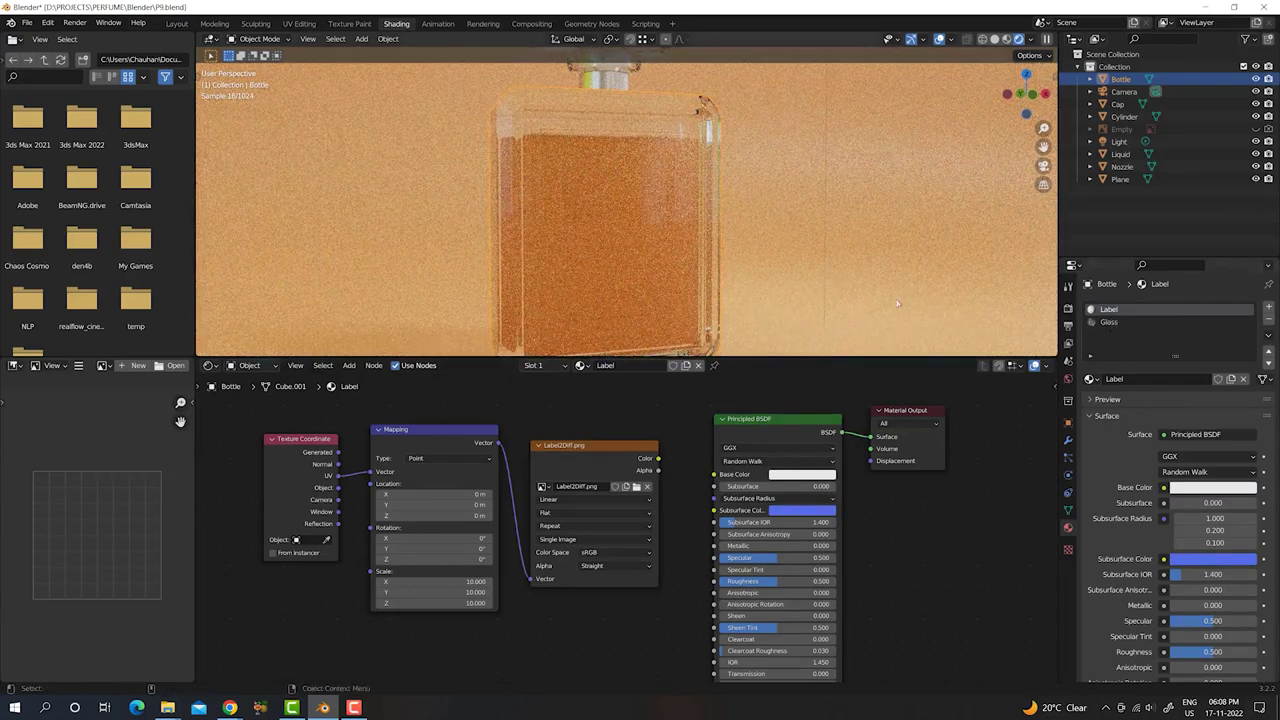
- In Material Preview Edit Mode, assign the Label material to the faces and relink the image to Base Color
left_click(1007, 39)
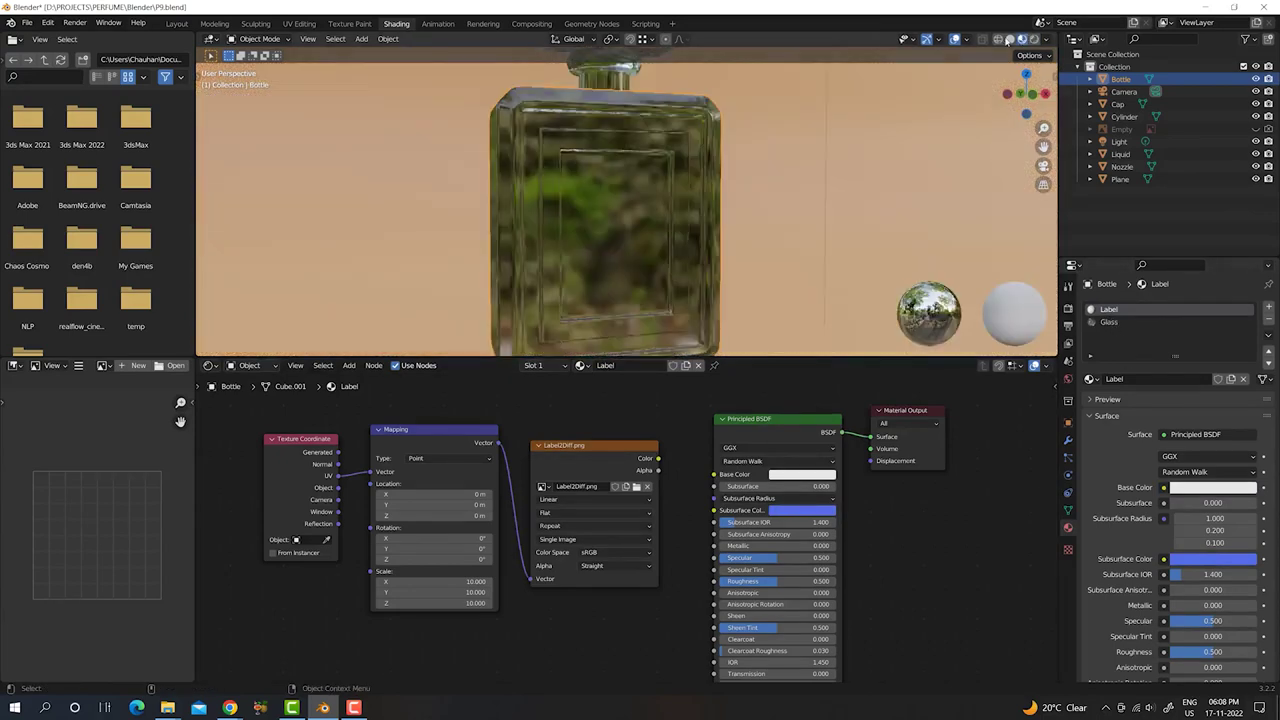
key("Tab")
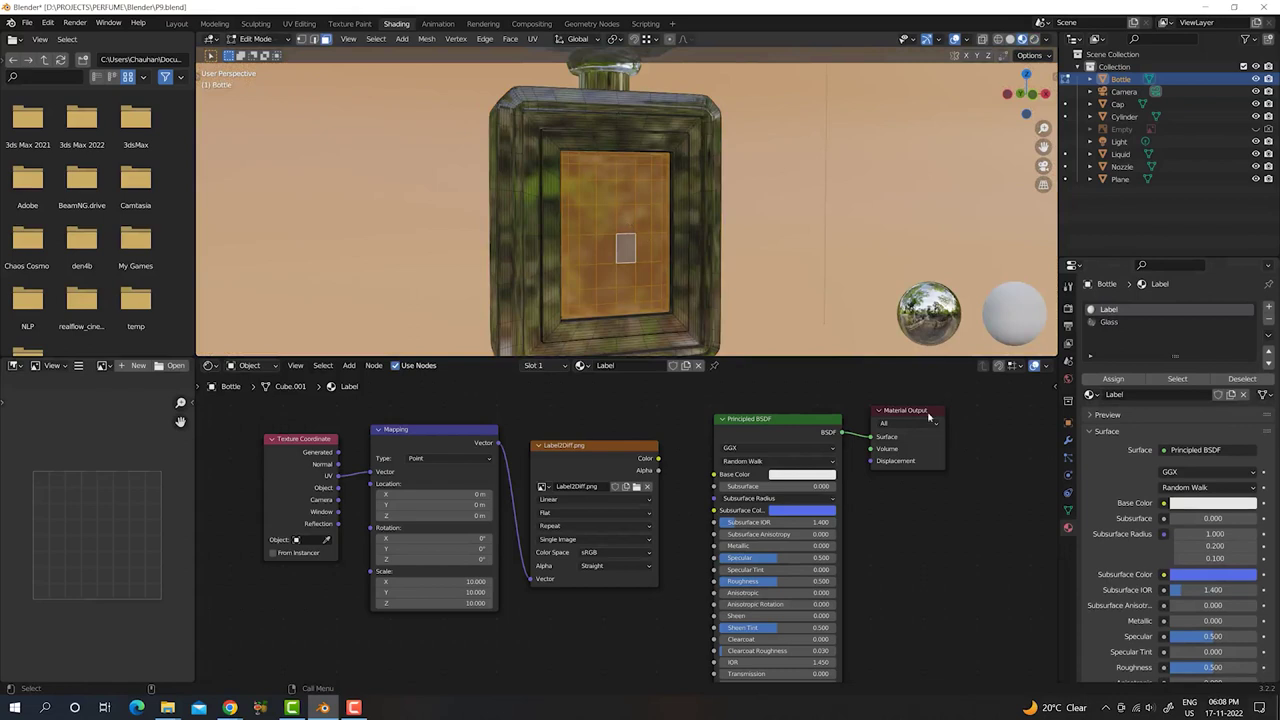
left_click(1113, 379)
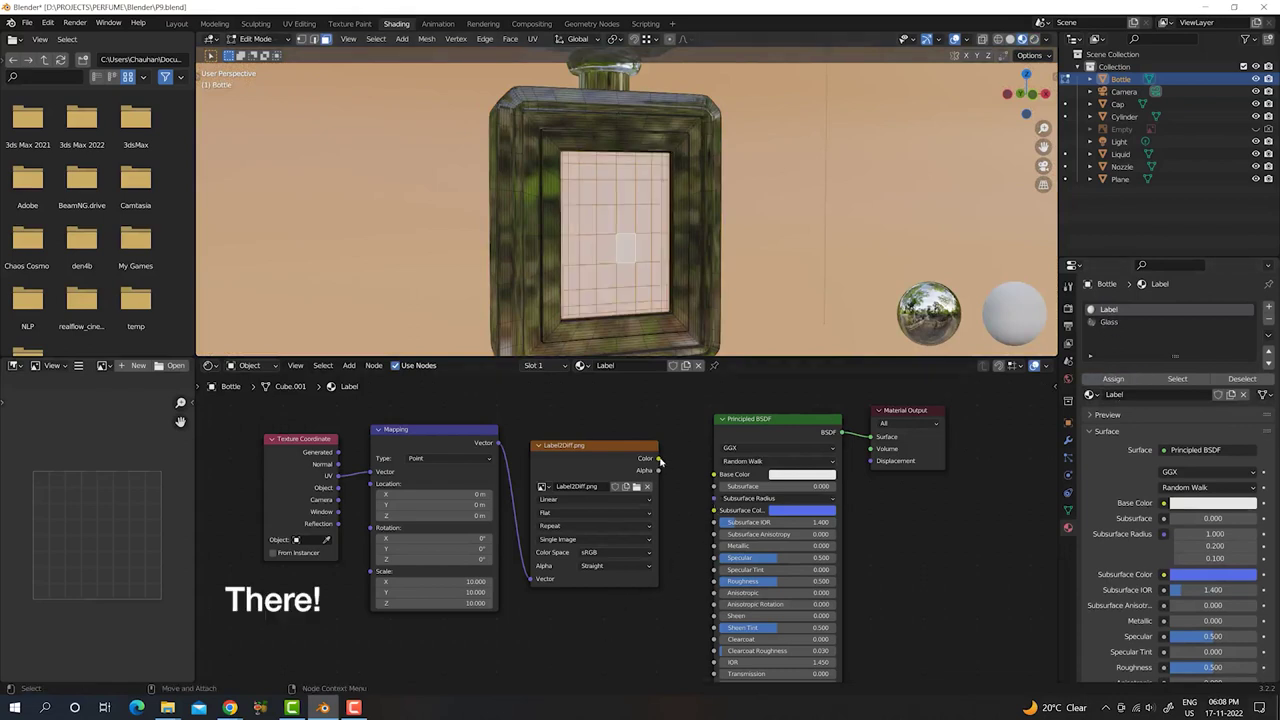
left_click_drag(659, 459, 714, 474)
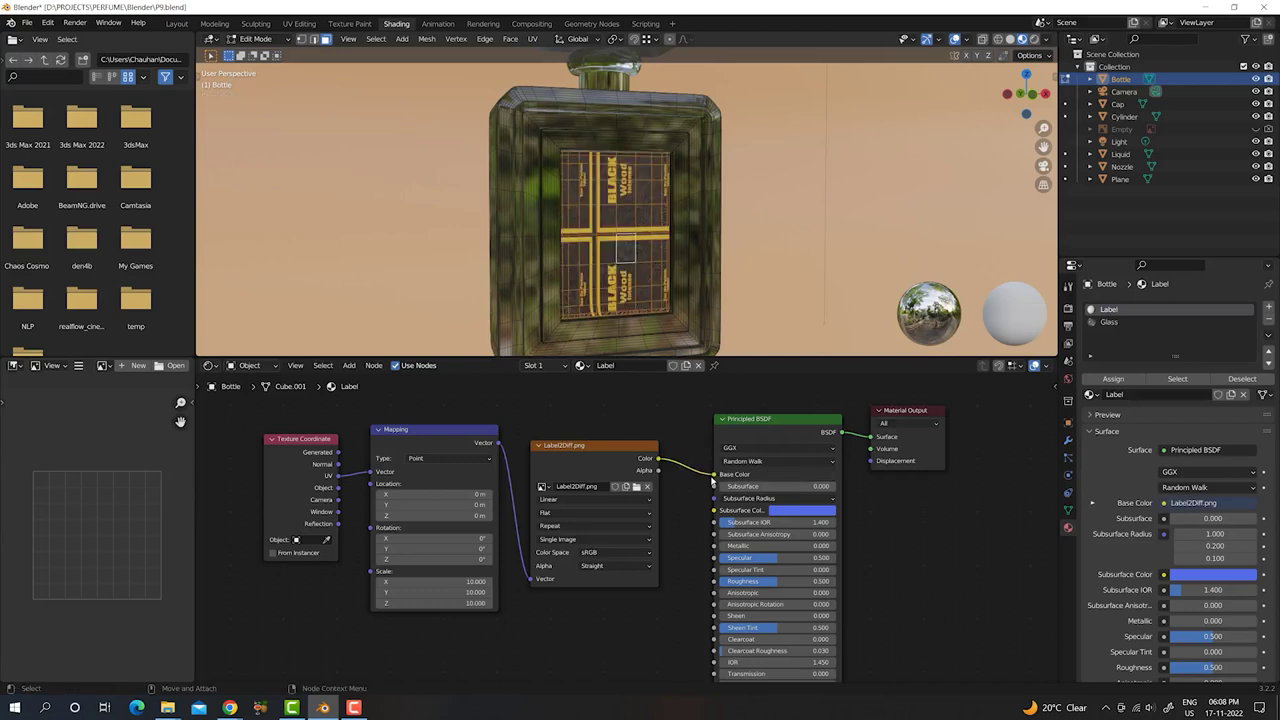
- Rotate the label texture 90° on Z and shift its location to -0.8, -0.48 m
left_click(433, 432)
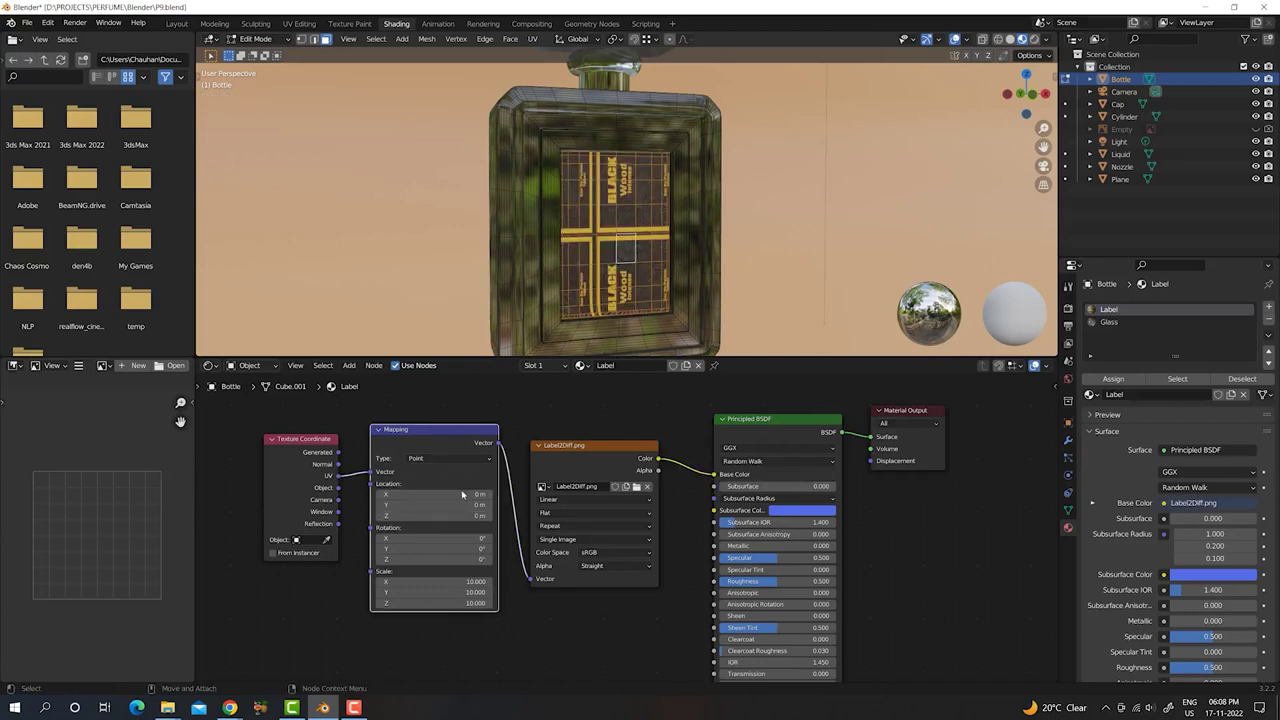
left_click_drag(463, 559, 490, 559)
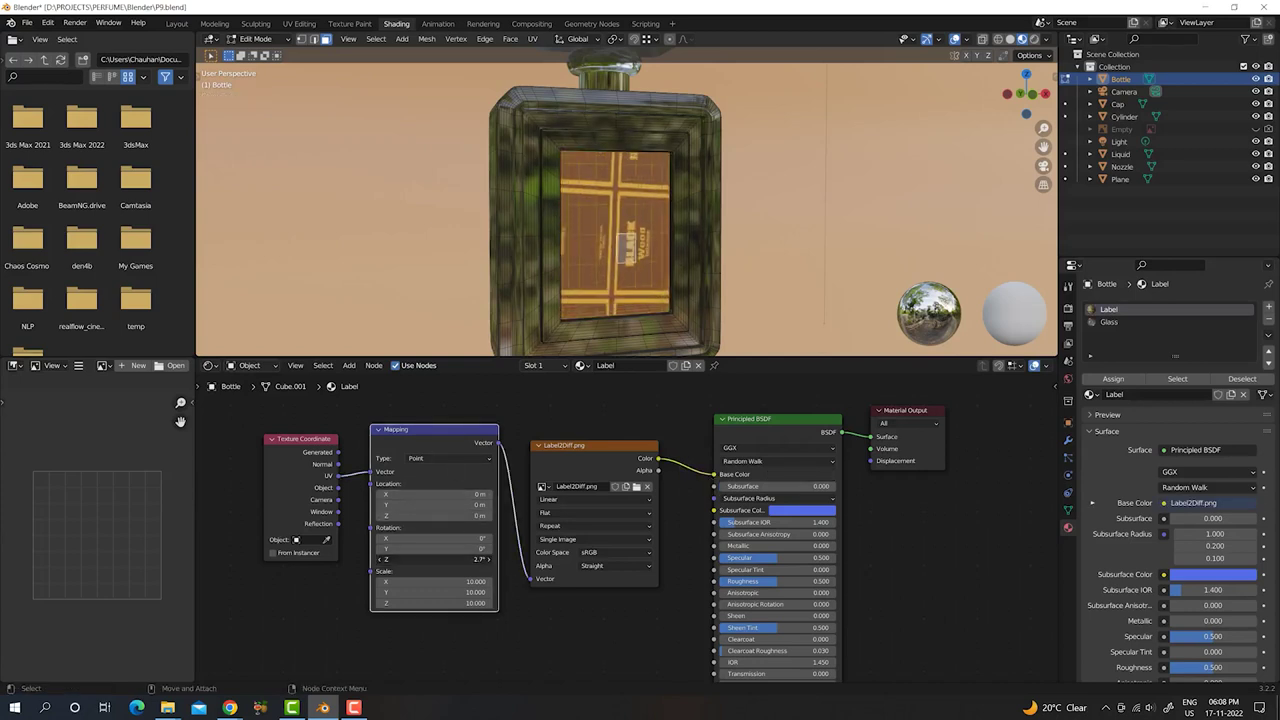
left_click(435, 559)
type("0")
key("Return")
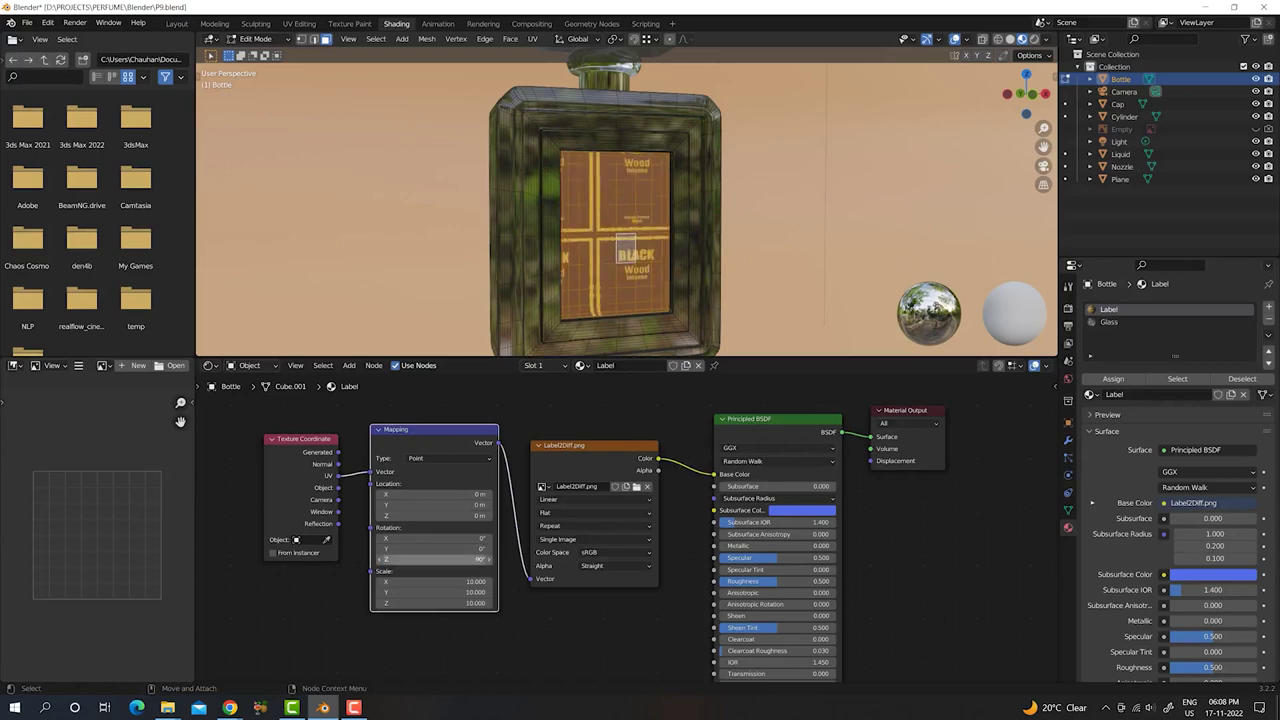
scroll(497, 594, "up", 3)
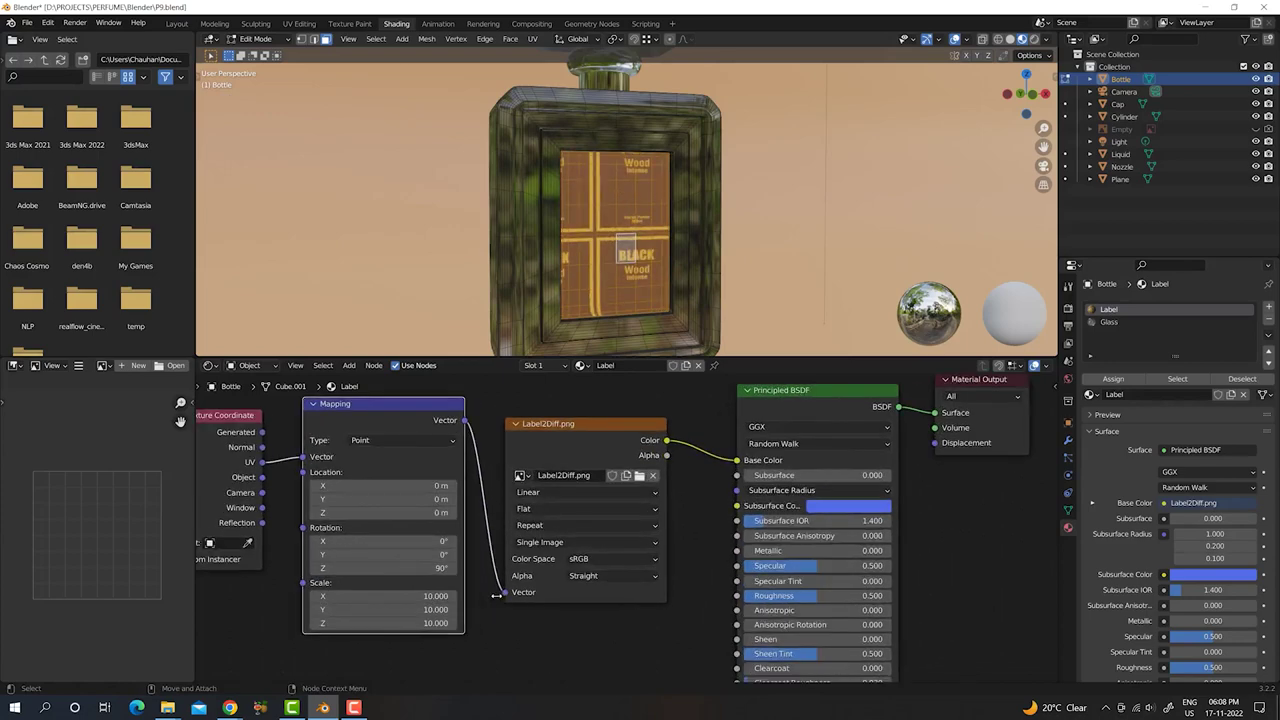
mouse_move(430, 485)
left_mouse_down()
mouse_move(390, 485)
mouse_move(430, 499)
mouse_move(400, 499)
left_mouse_up()
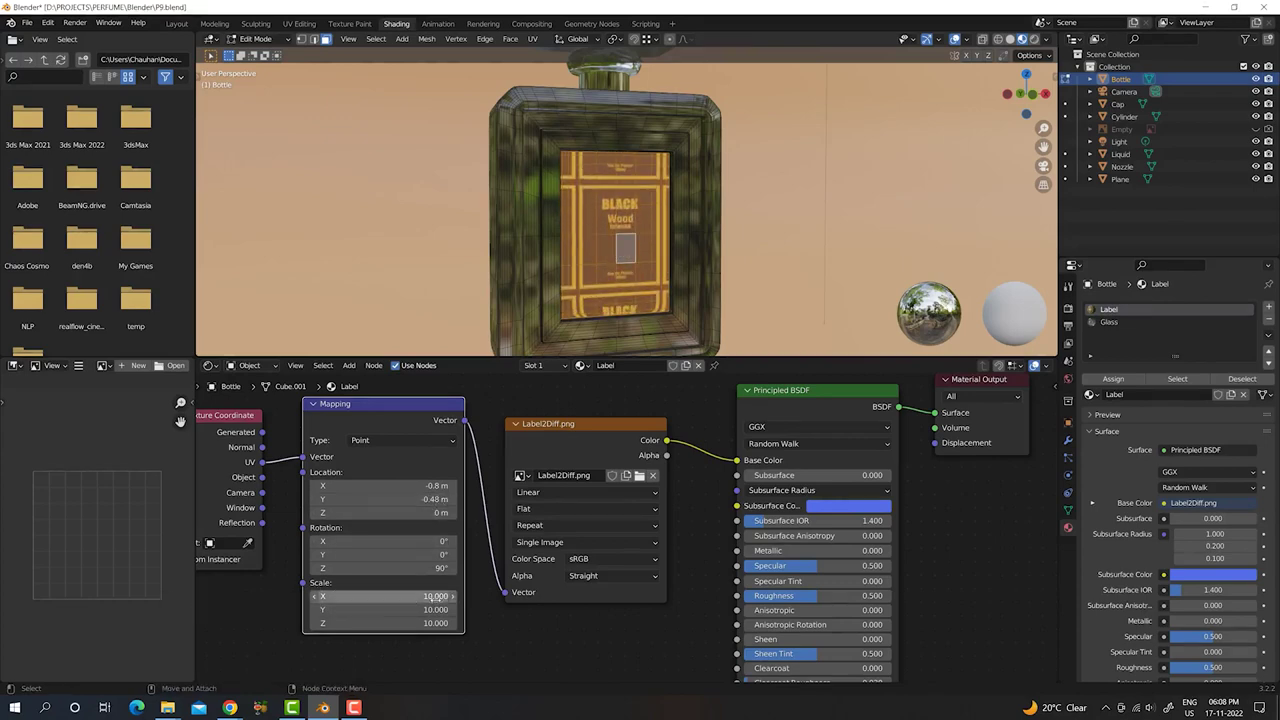
- Adjust the label's Mapping scale to about 5.97 on X and 7.66 on Y
left_click_drag(432, 596, 323, 596)
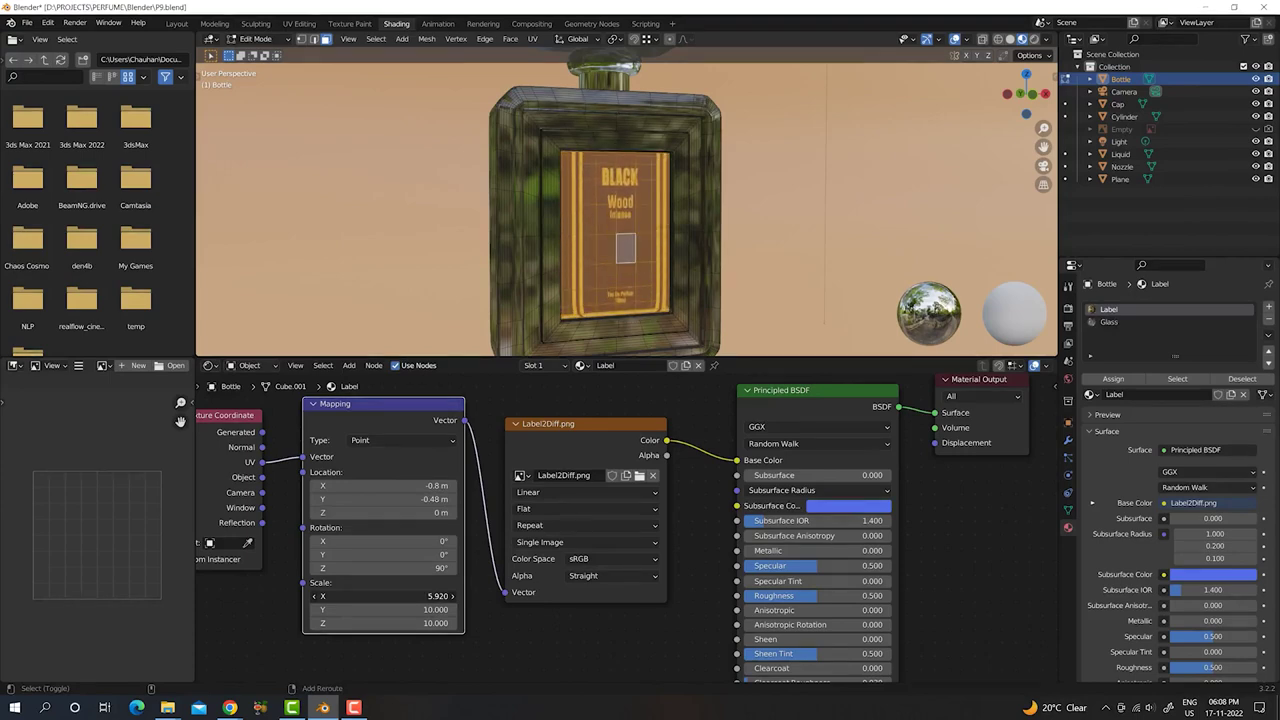
left_click_drag(323, 596, 283, 596)
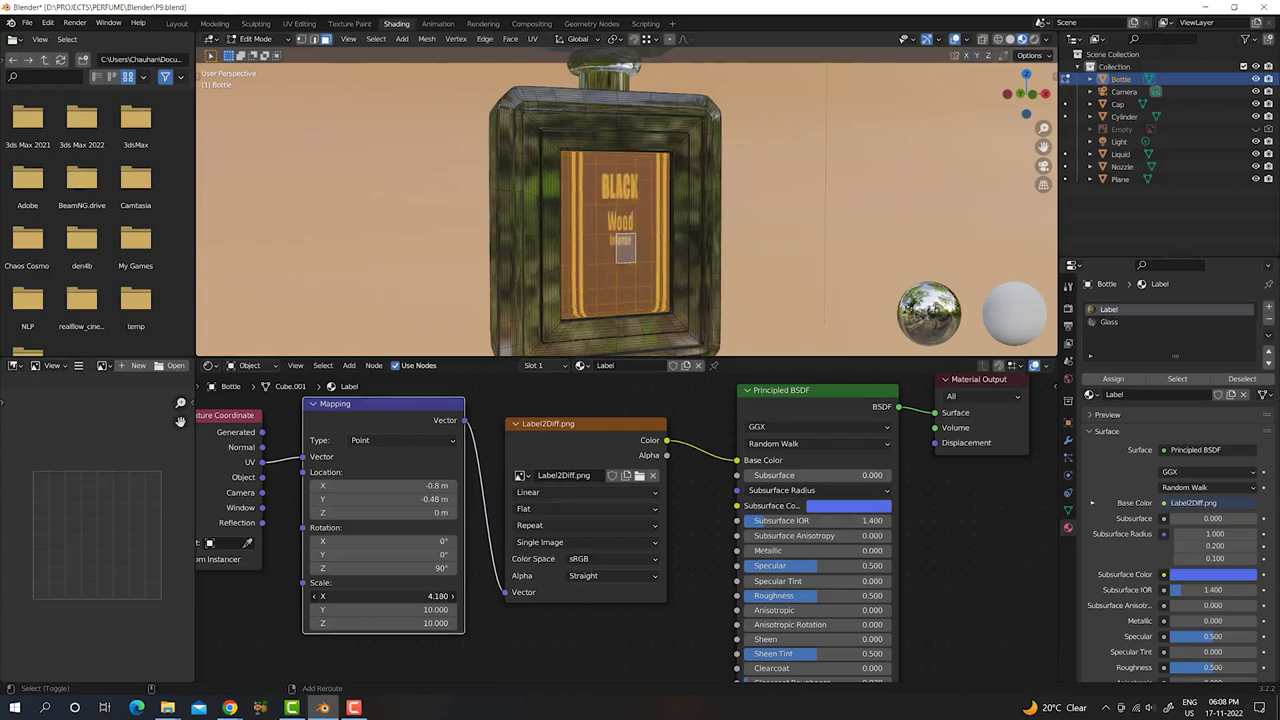
left_click_drag(285, 596, 288, 596)
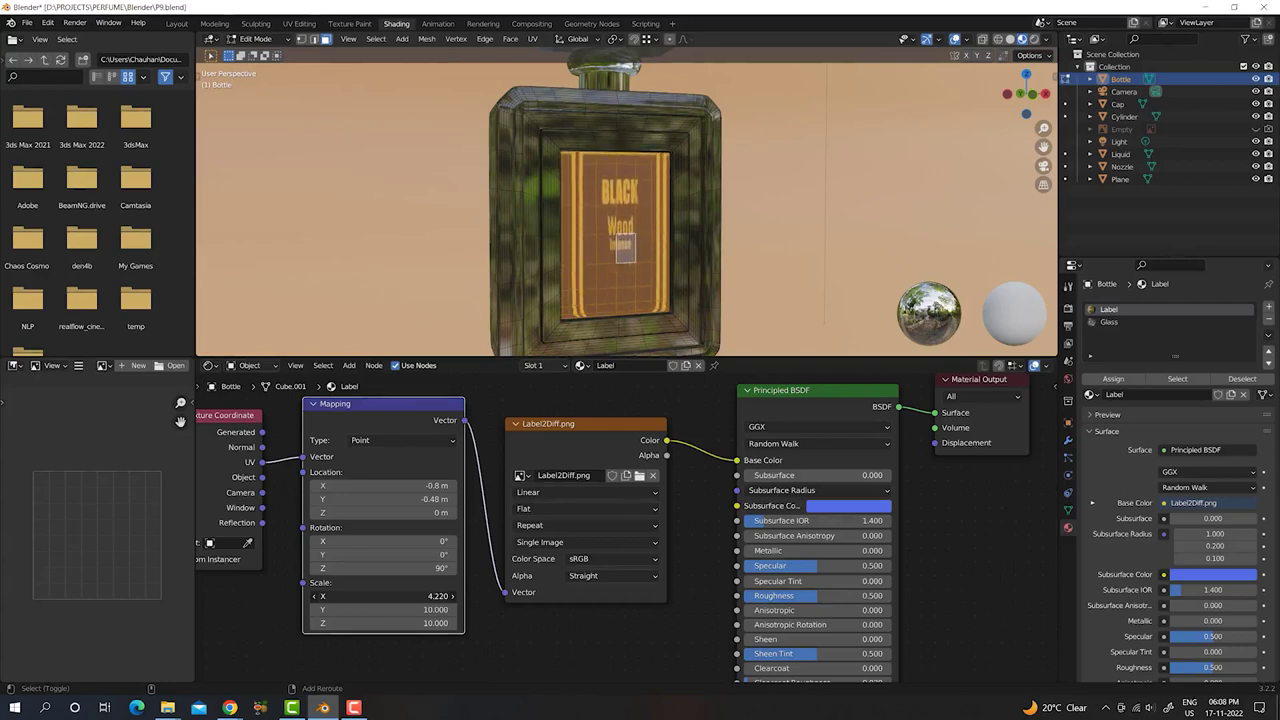
mouse_move(400, 609)
left_mouse_down()
mouse_move(470, 609)
mouse_move(164, 609)
left_mouse_up()
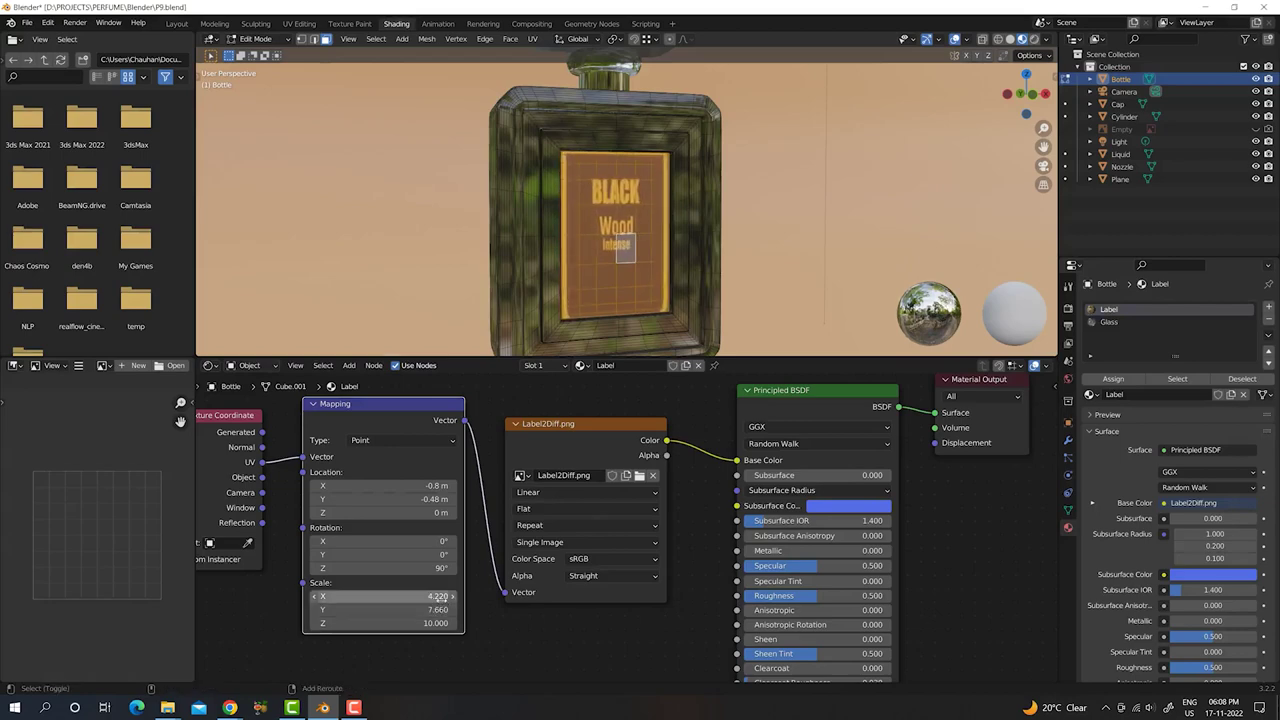
mouse_move(437, 596)
left_mouse_down()
mouse_move(424, 596)
mouse_move(455, 596)
left_mouse_up()
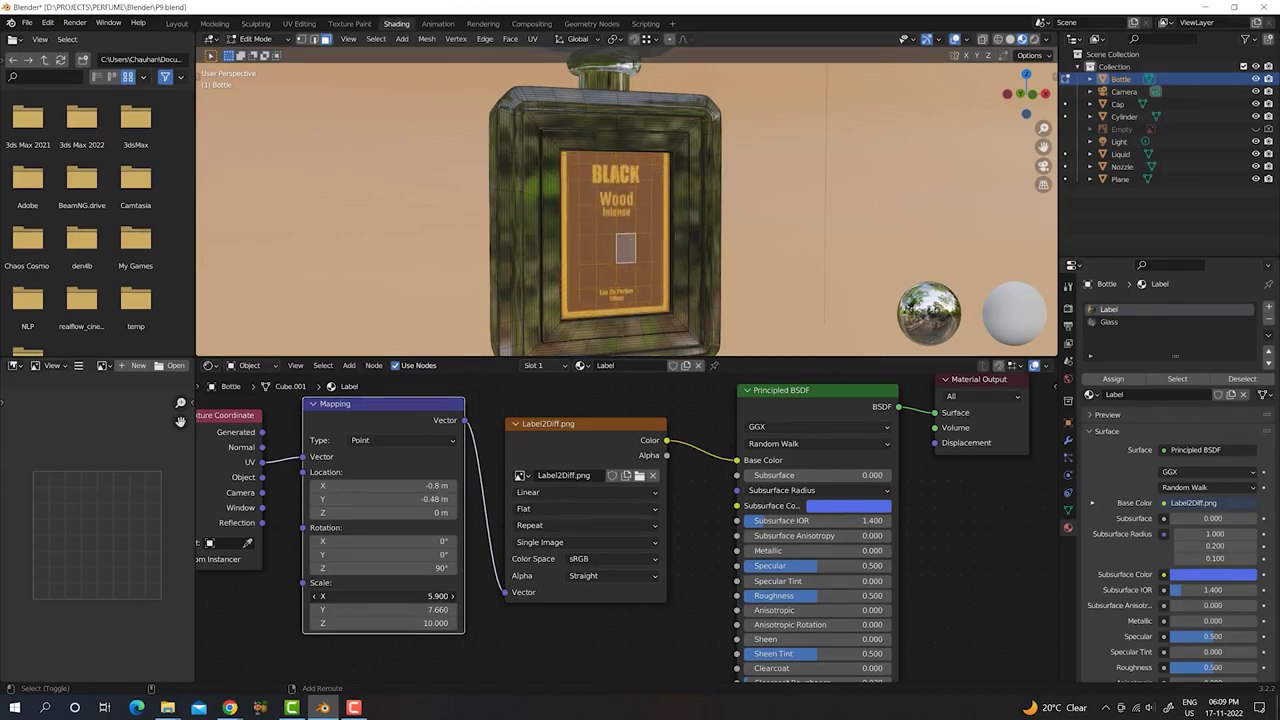
mouse_move(455, 596)
left_mouse_down()
mouse_move(484, 596)
mouse_move(438, 596)
left_mouse_up()
- Set label Mapping location to -1.8, -0.6 and X scale 6.2, then view it rendered in Object Mode
left_click(438, 596)
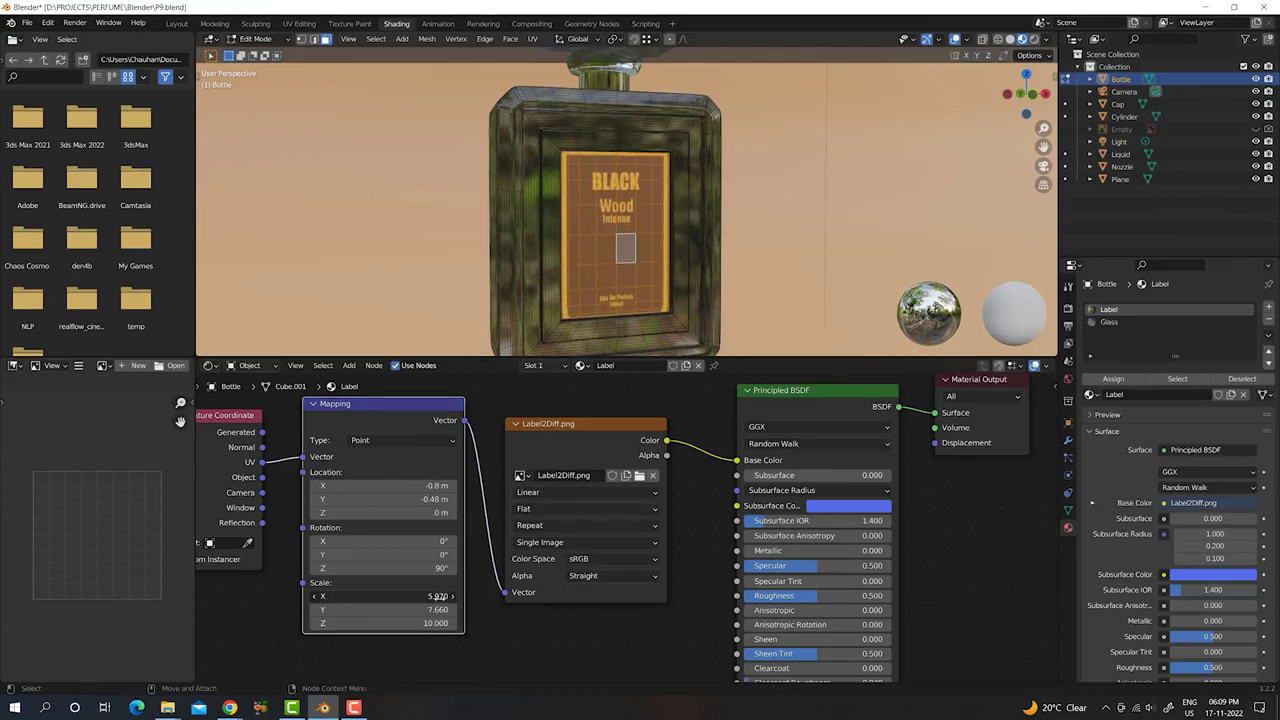
type("5.8")
key("Return")
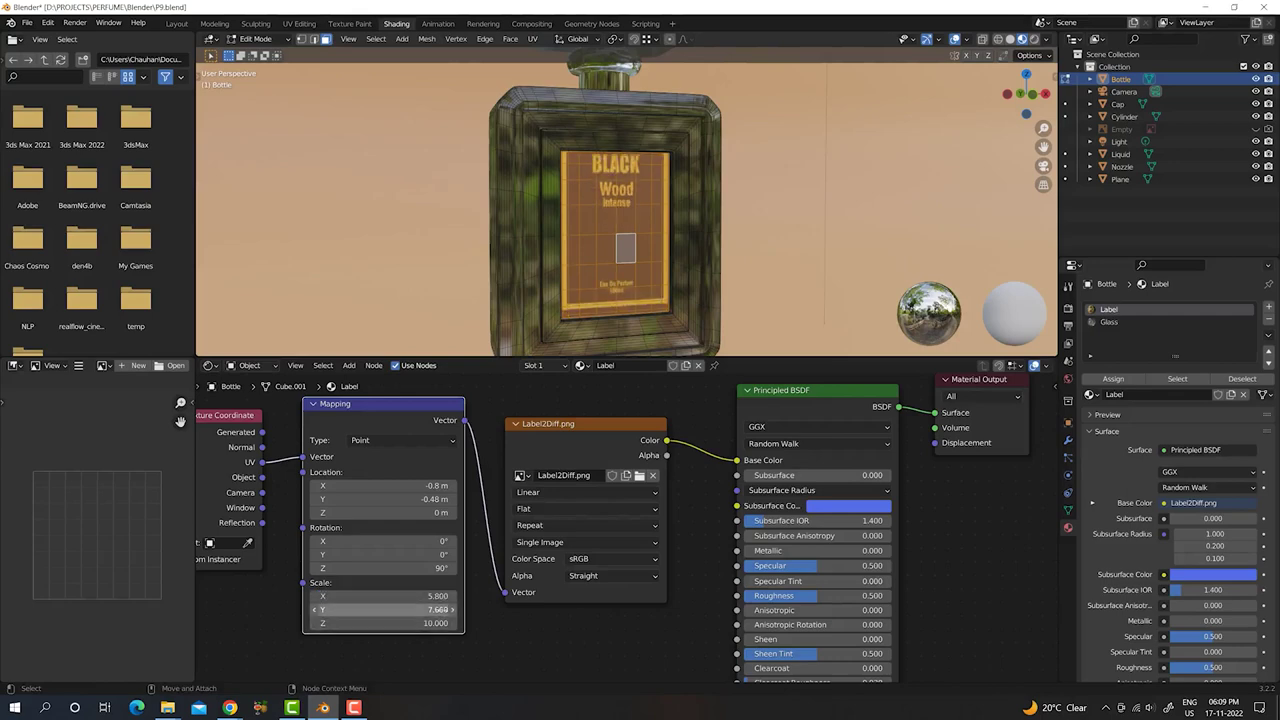
left_click_drag(385, 498, 410, 498, "shift")
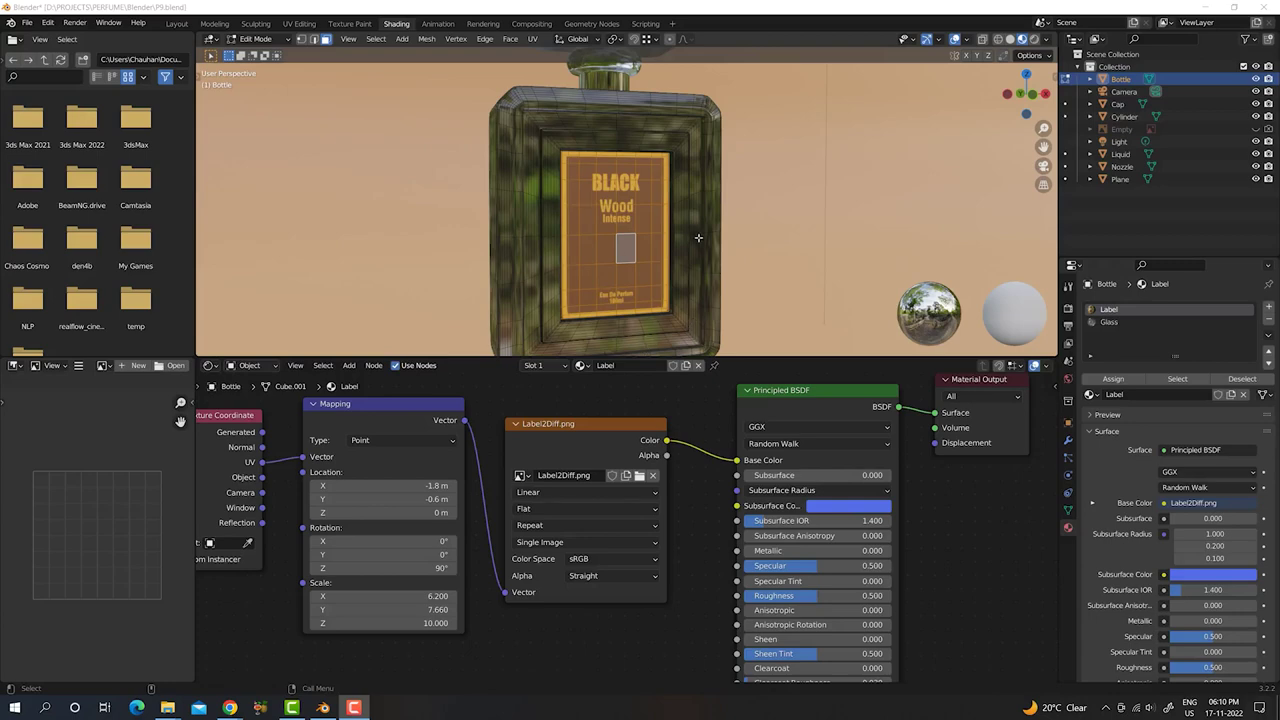
left_click(1036, 40)
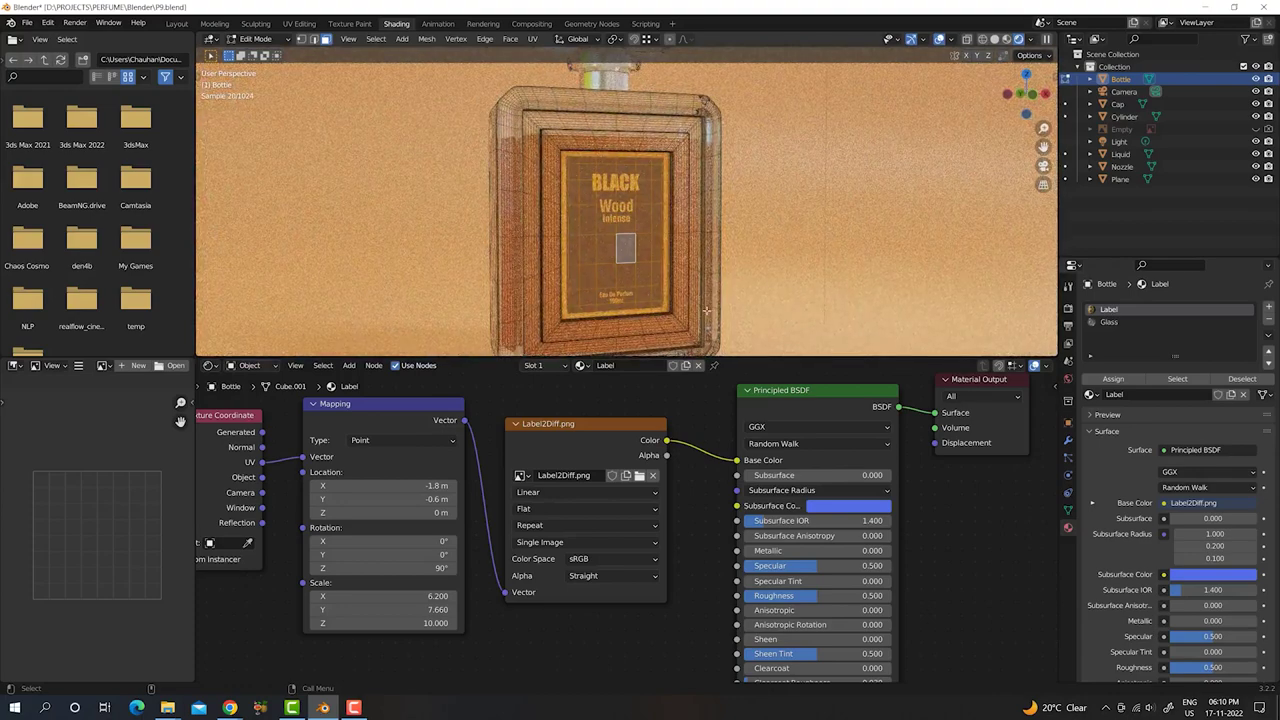
key("Tab")
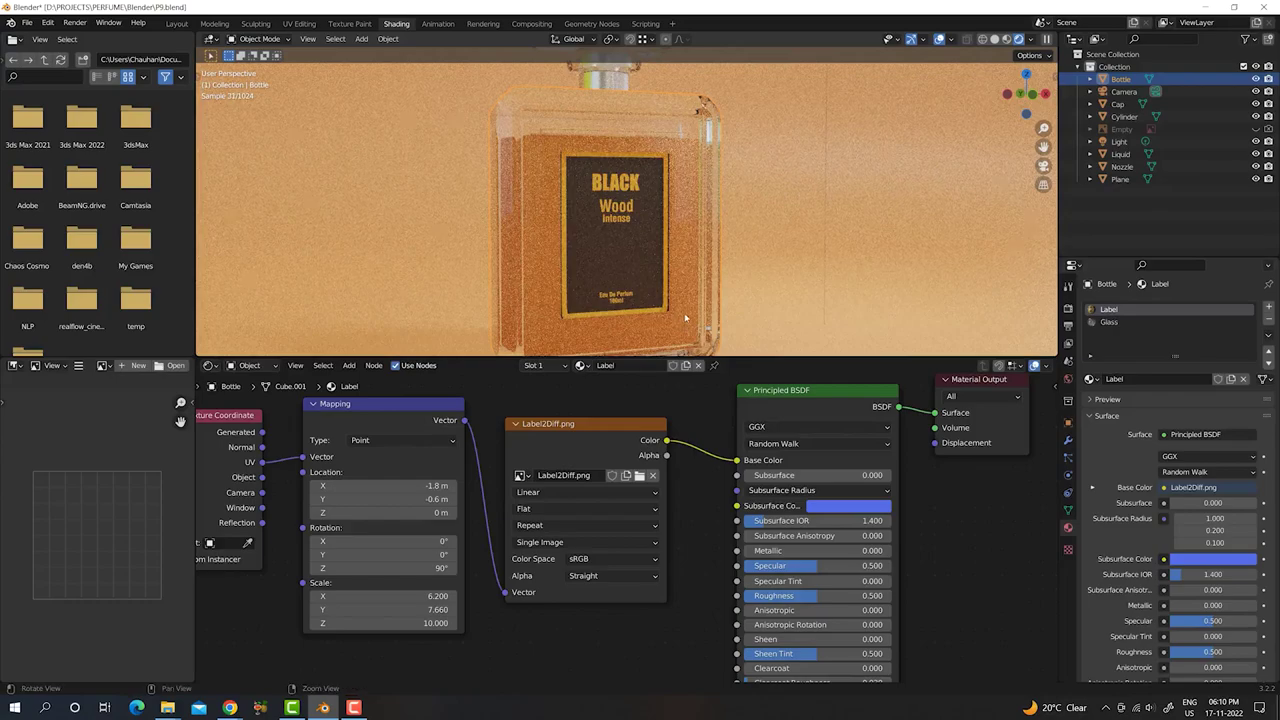
- Orbit around the rendered bottle from several angles, finishing on a front-on view
middle_click_drag(681, 323, 629, 320)
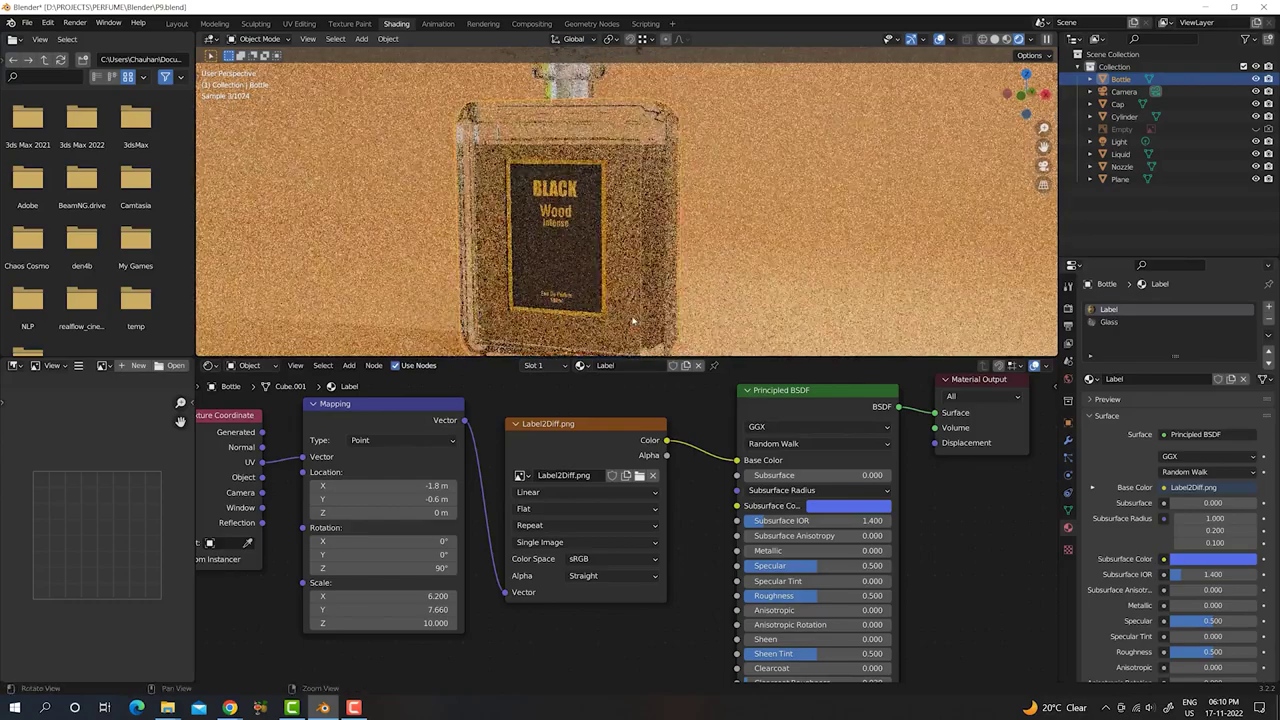
middle_click_drag(587, 268, 625, 308)
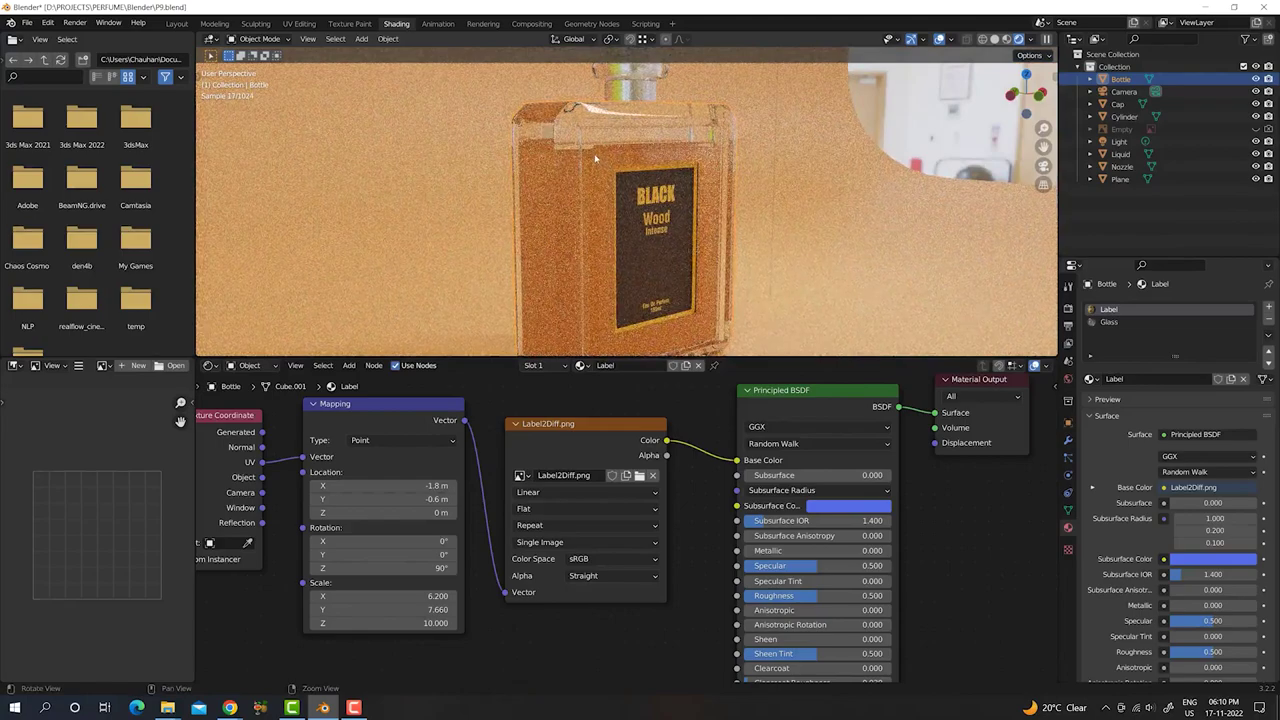
mouse_move(620, 165)
middle_mouse_down()
mouse_move(576, 166)
mouse_move(619, 219)
middle_mouse_up()
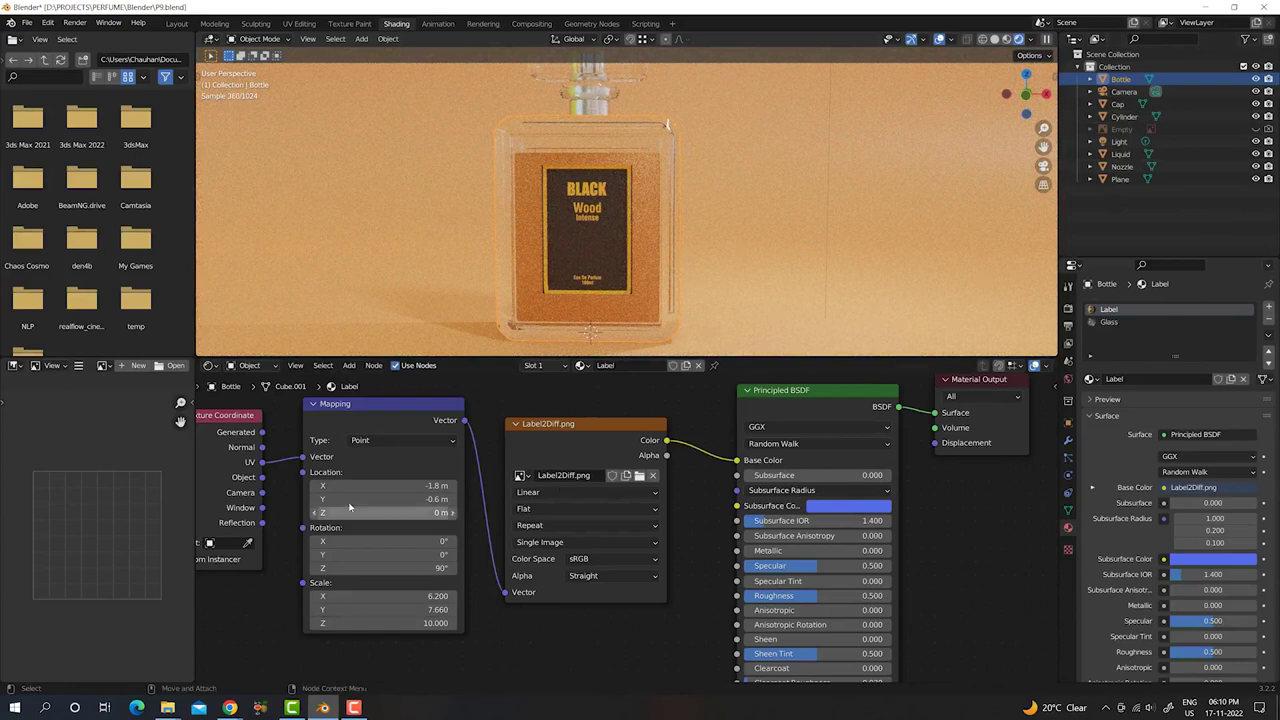
left_click(245, 365)
left_click(260, 390)
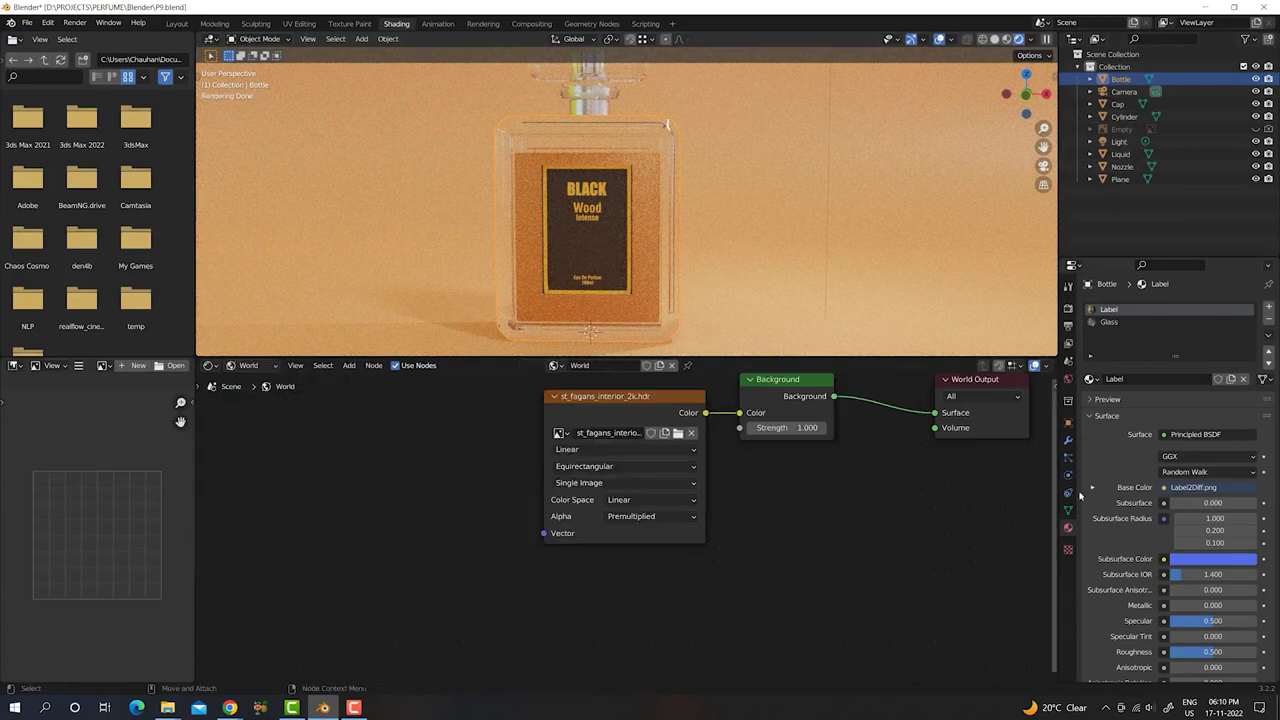
scroll(929, 486, "down", 1)
middle_click_drag(929, 486, 845, 554)
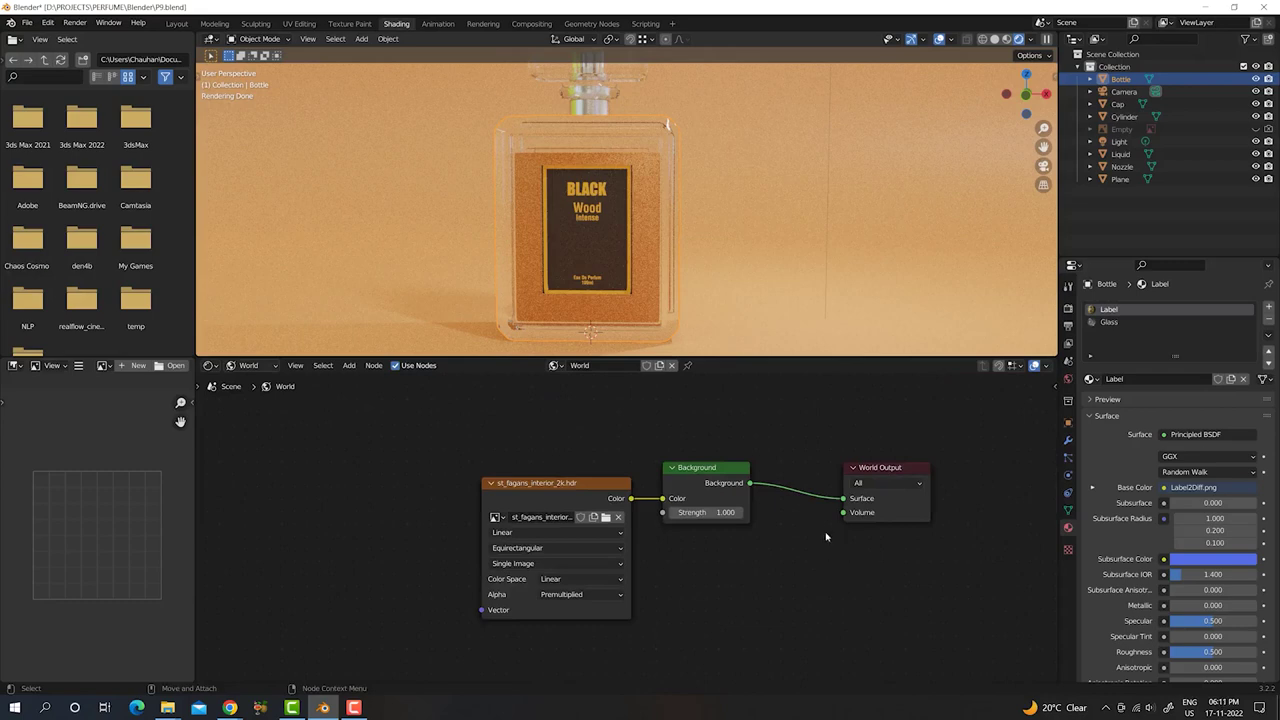
left_click(232, 365)
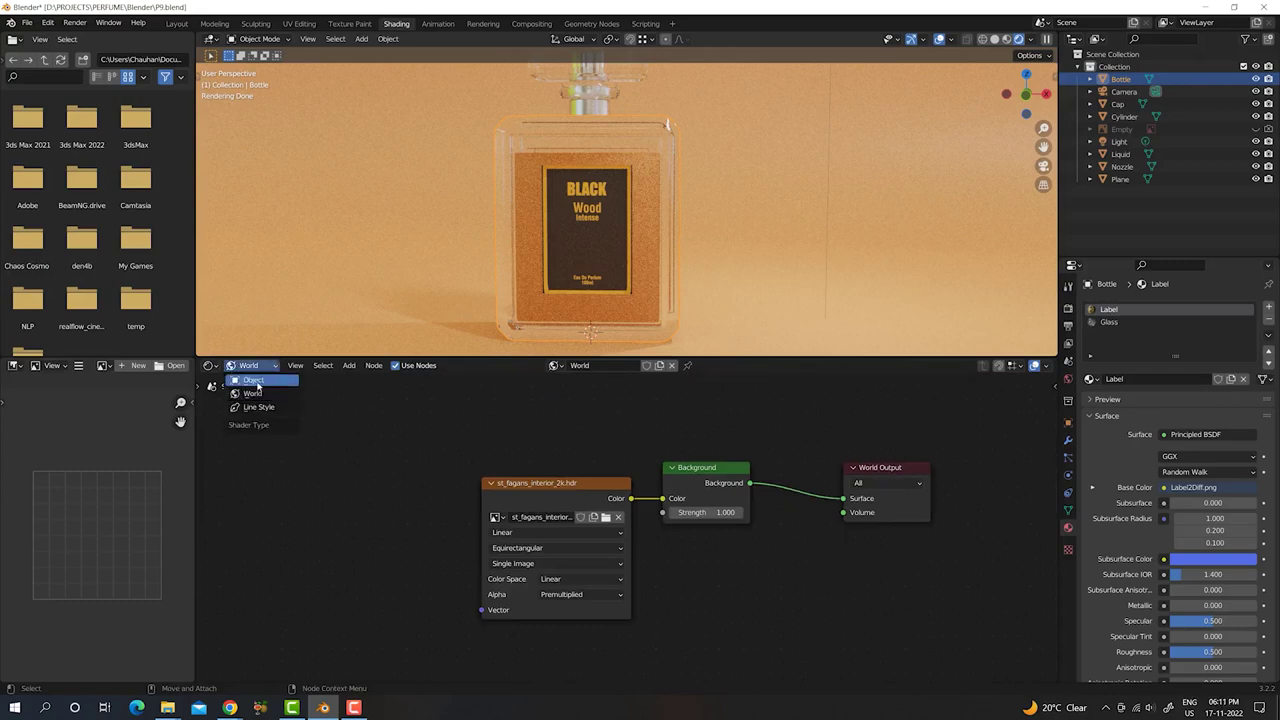
left_click(258, 385)
middle_click_drag(666, 266, 676, 188)
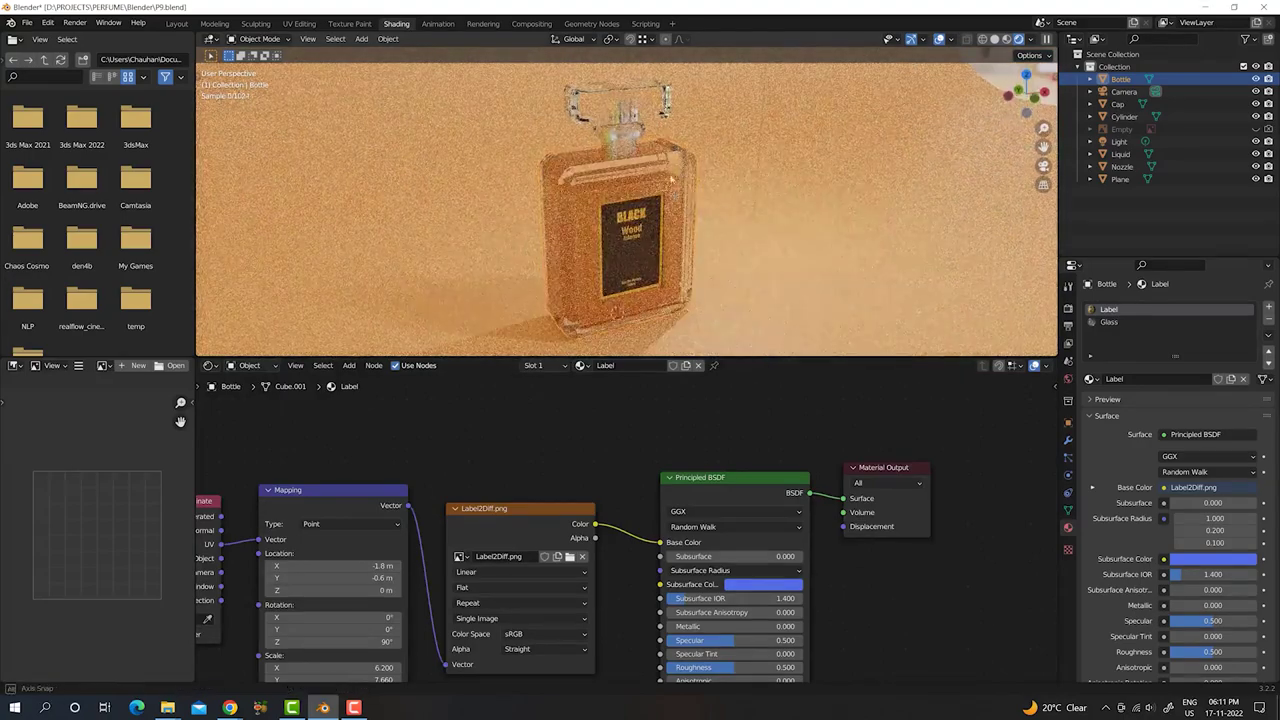
middle_click_drag(676, 188, 668, 190)
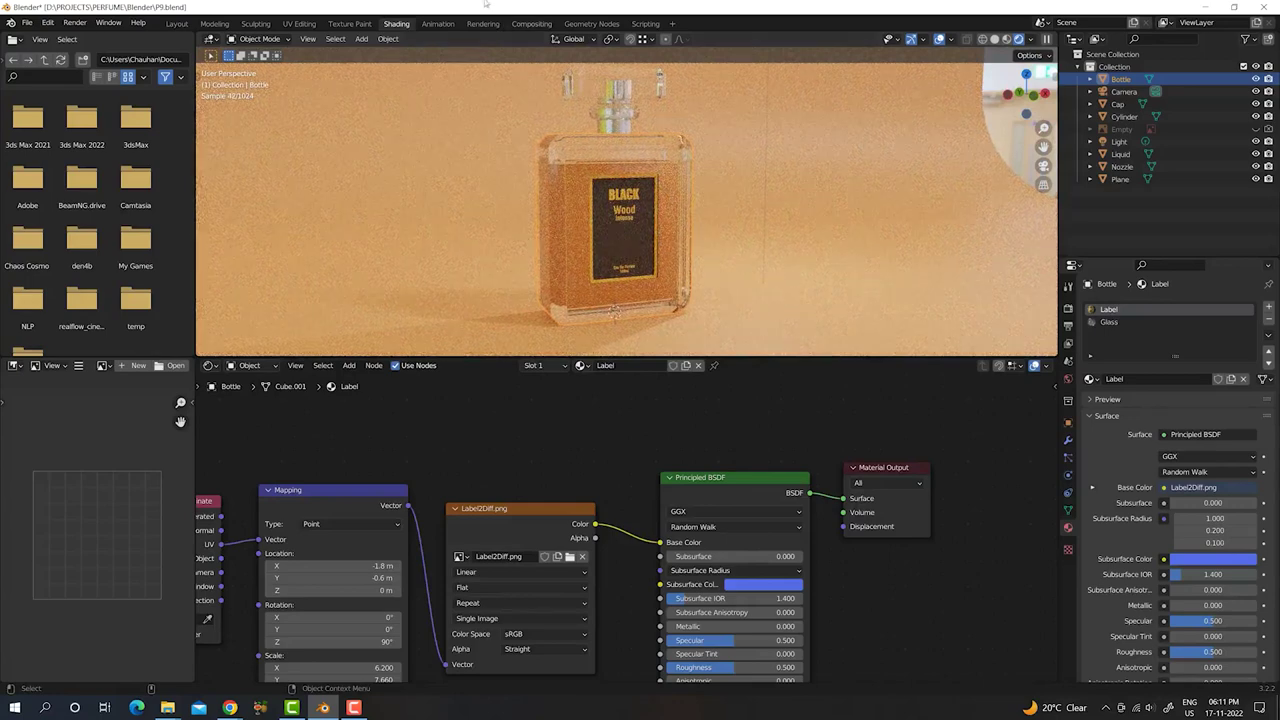
- Add a new camera and set the focal length to 100 mm
left_click(361, 39)
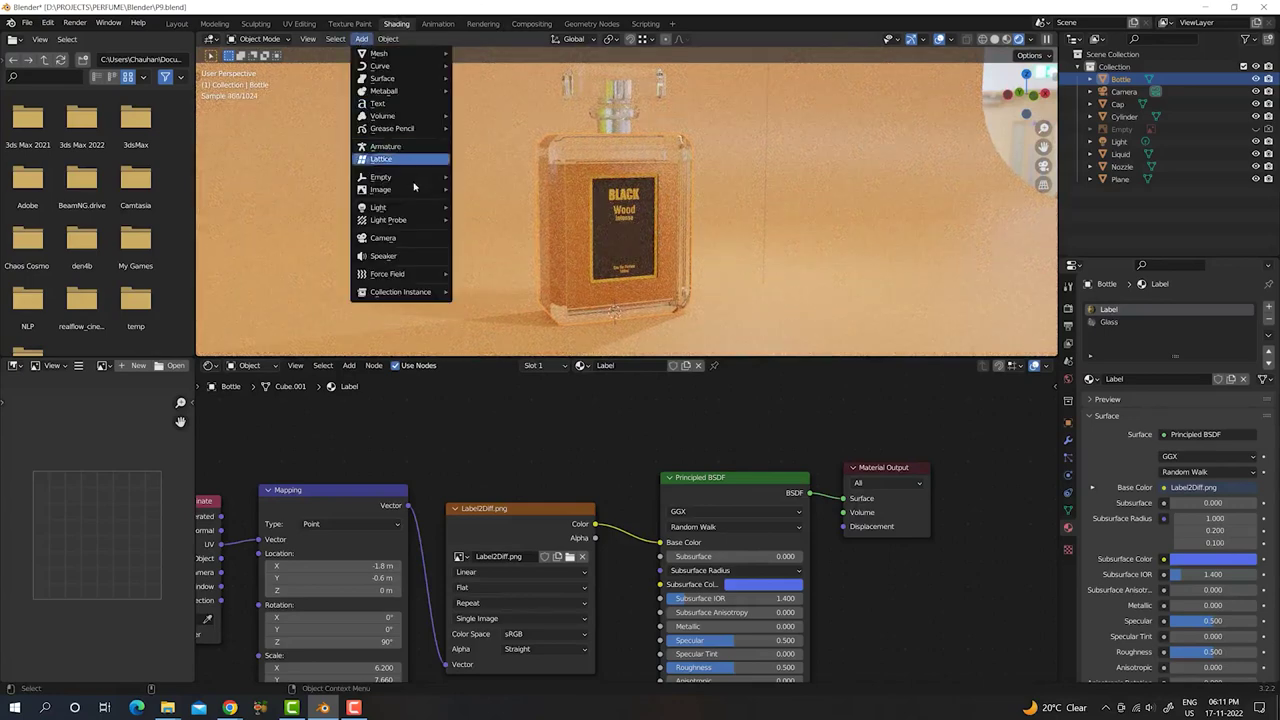
mouse_move(381, 189)
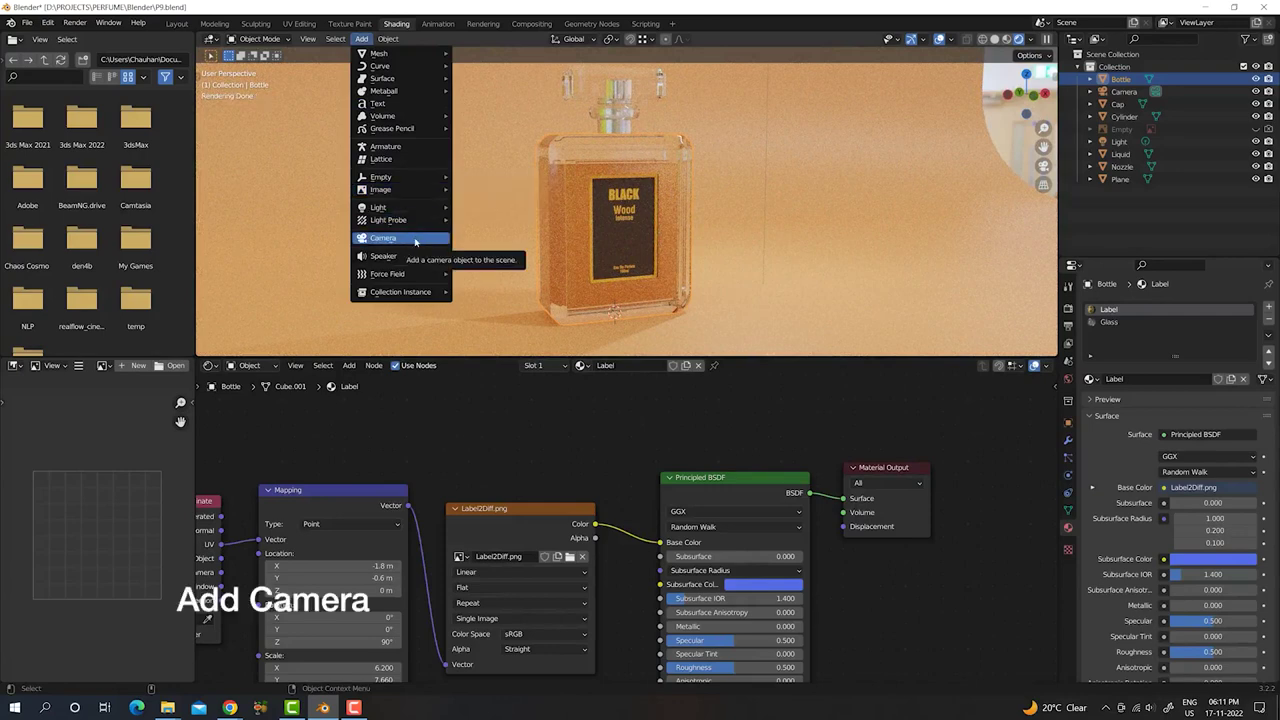
left_click(414, 239)
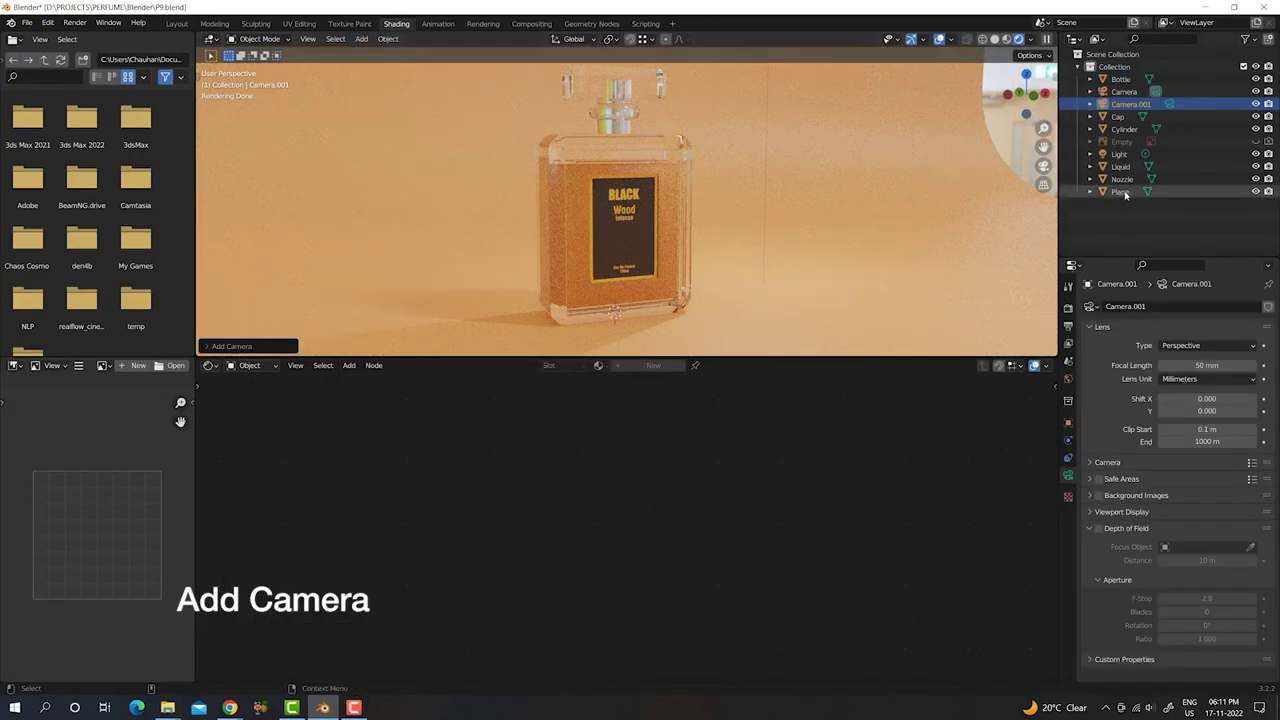
left_click(1053, 88)
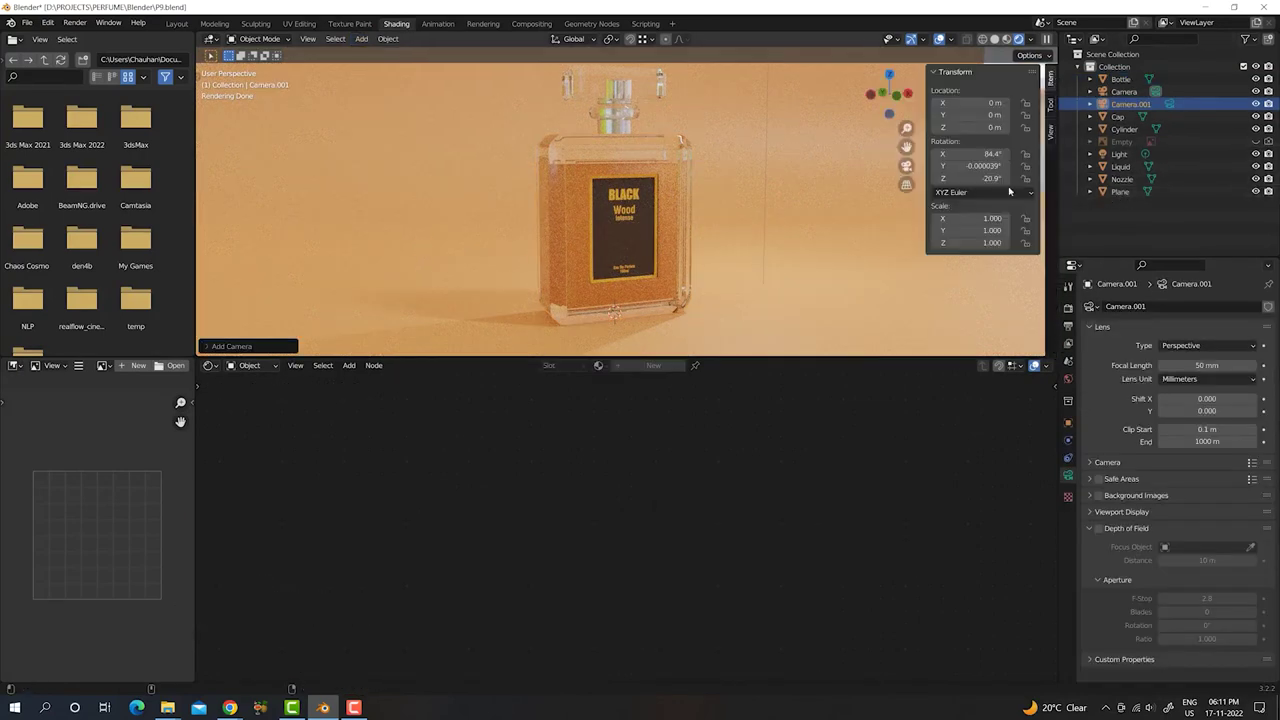
left_click(1050, 131)
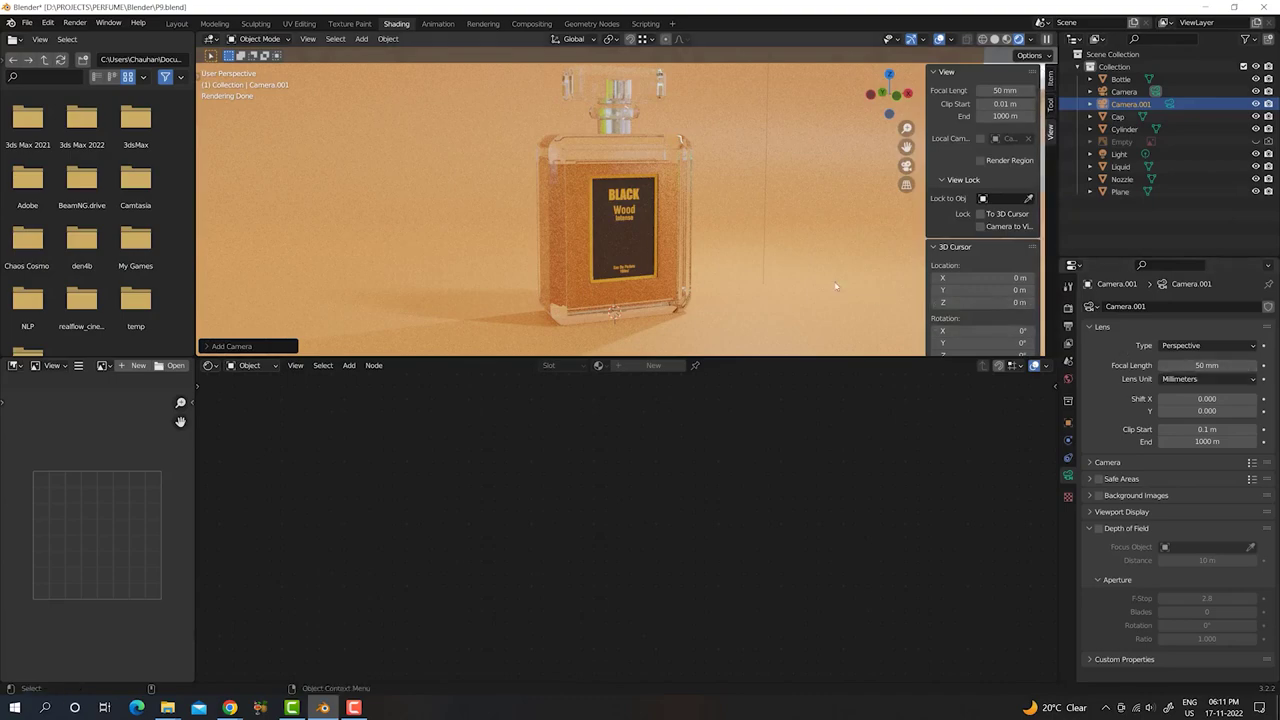
middle_click_drag(740, 272, 530, 320)
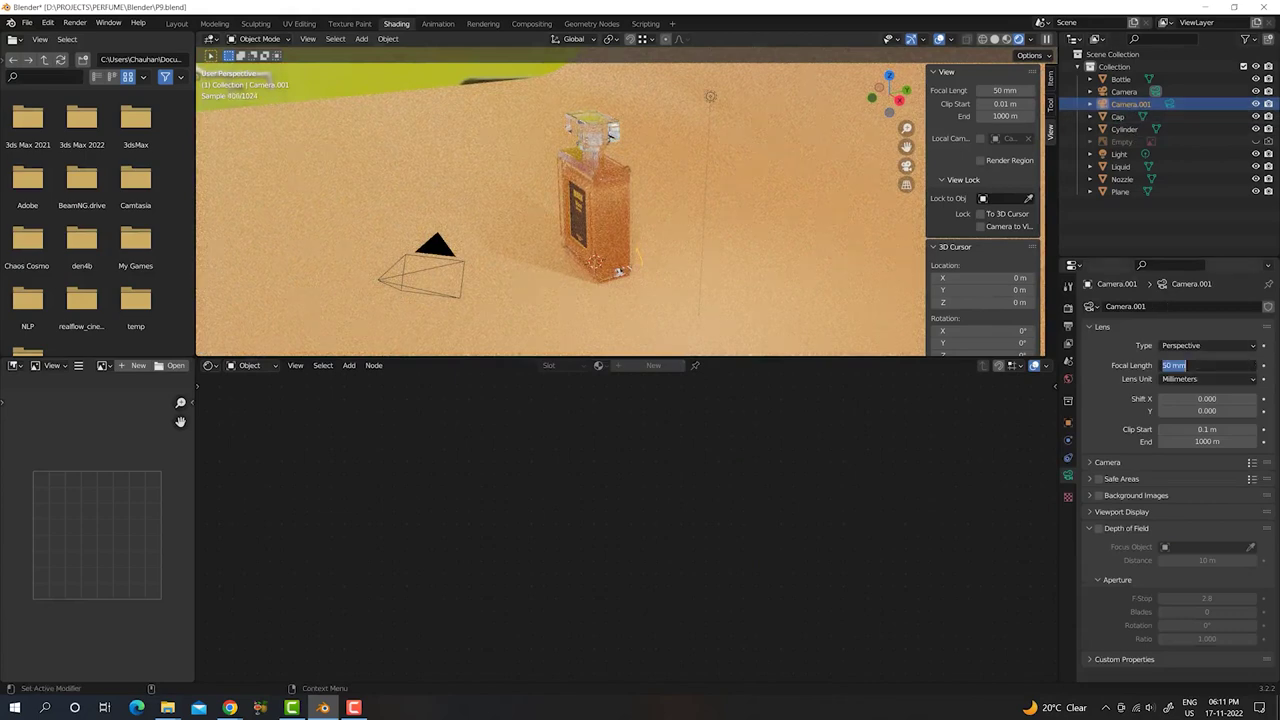
type("100")
key("Return")
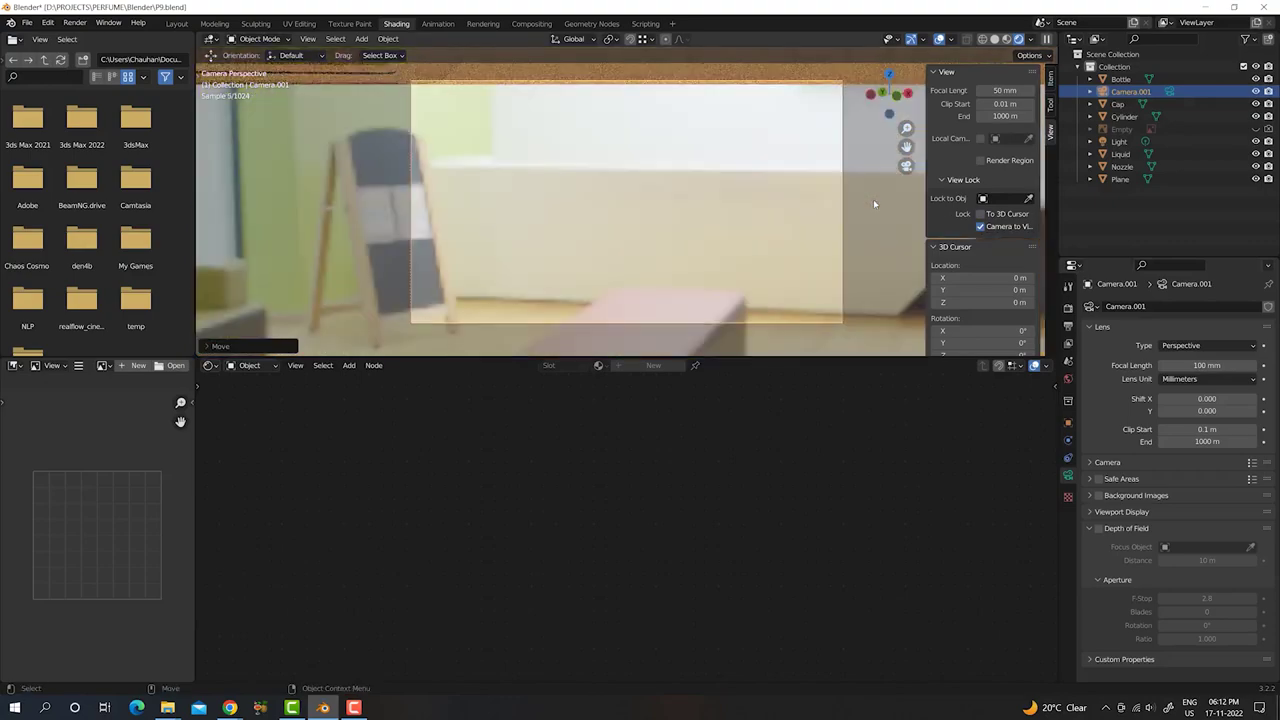
- Frame the labelled bottle through Camera.001 using Lock Camera to View, then unlock it
left_click(980, 226)
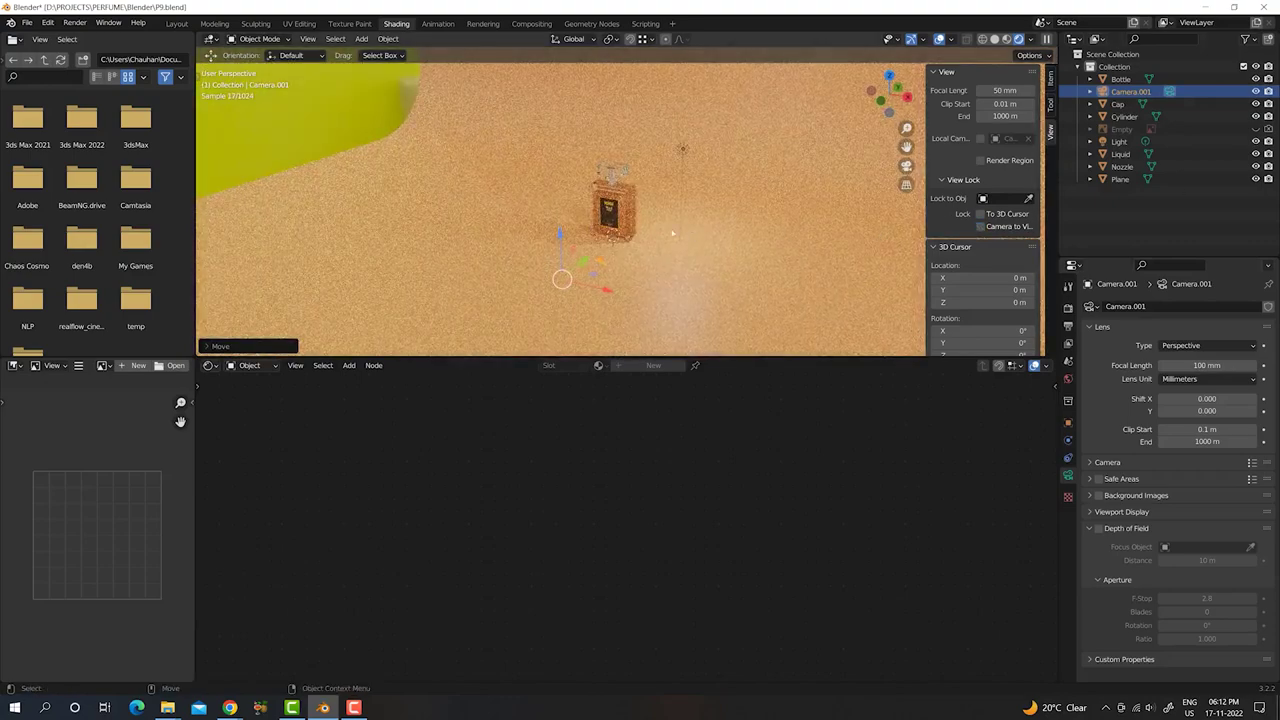
key("KP_0")
left_click(980, 226)
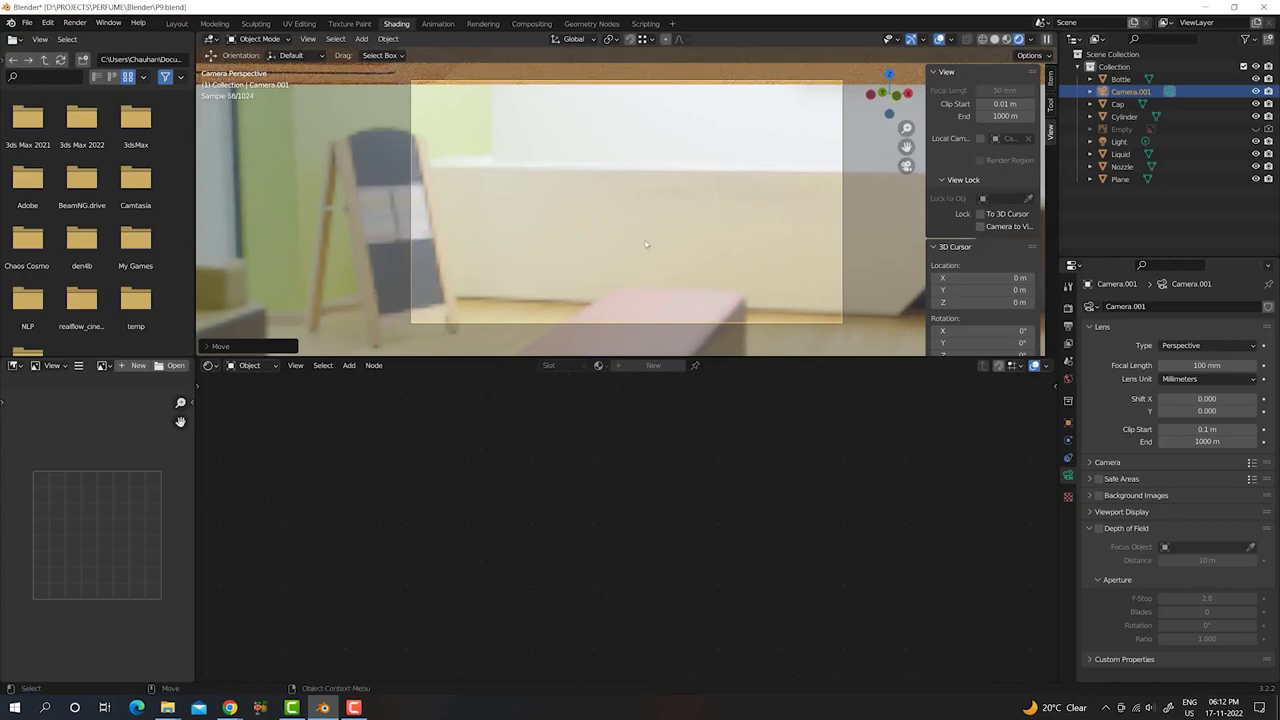
scroll(561, 245, "down", 5)
key("KP_0")
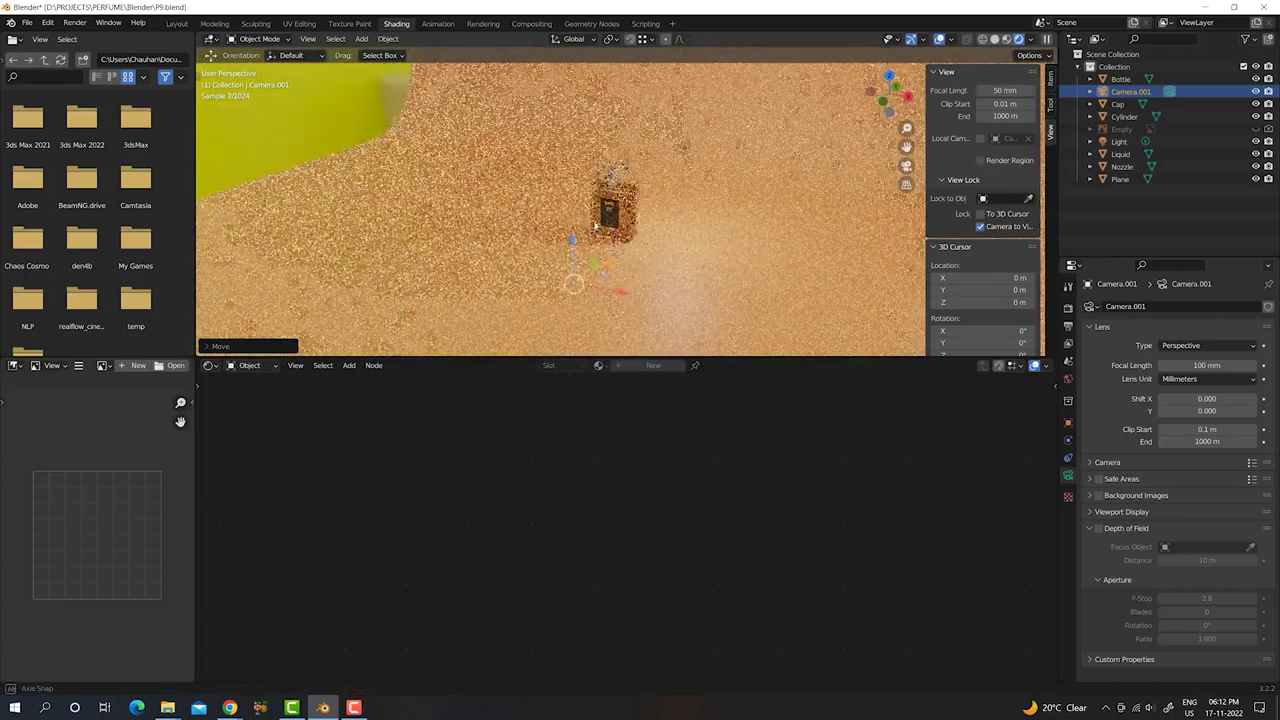
scroll(648, 234, "up", 3)
mouse_move(648, 234)
middle_mouse_down()
mouse_move(677, 236)
mouse_move(660, 250)
middle_mouse_up()
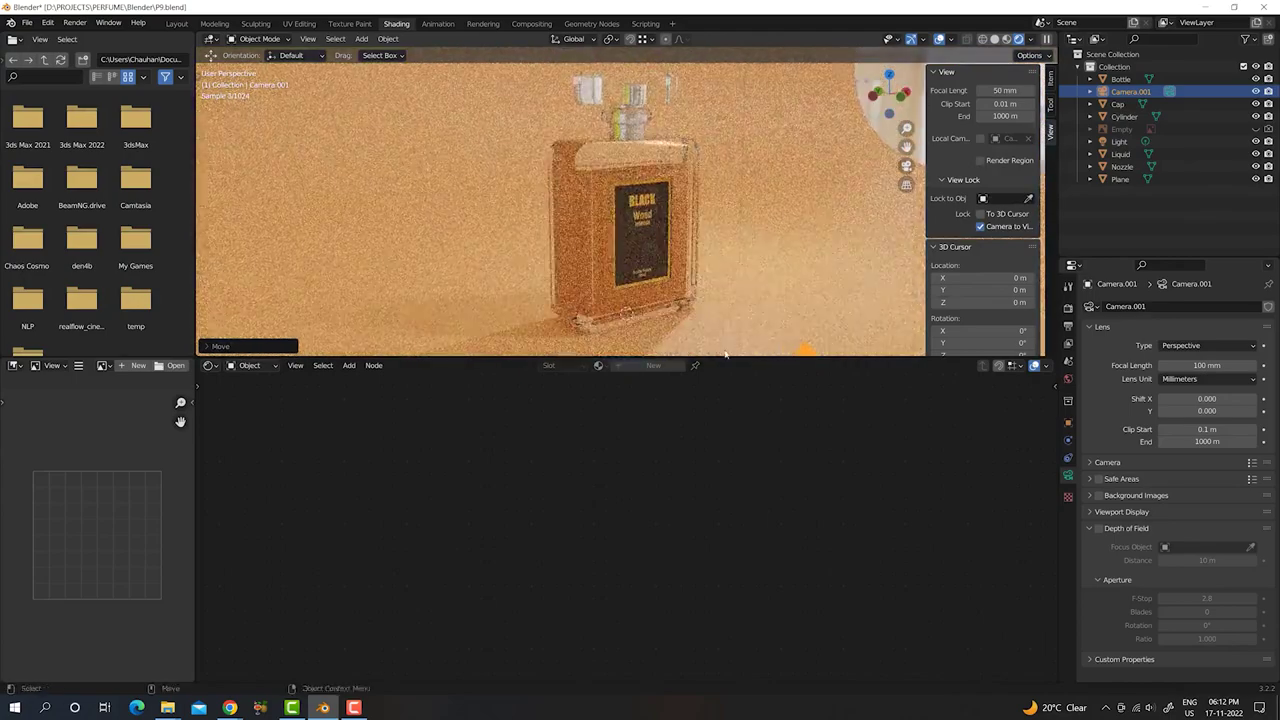
left_click_drag(641, 358, 641, 414)
mouse_move(641, 297)
middle_mouse_down()
mouse_move(656, 299)
mouse_move(630, 282)
mouse_move(668, 269)
middle_mouse_up()
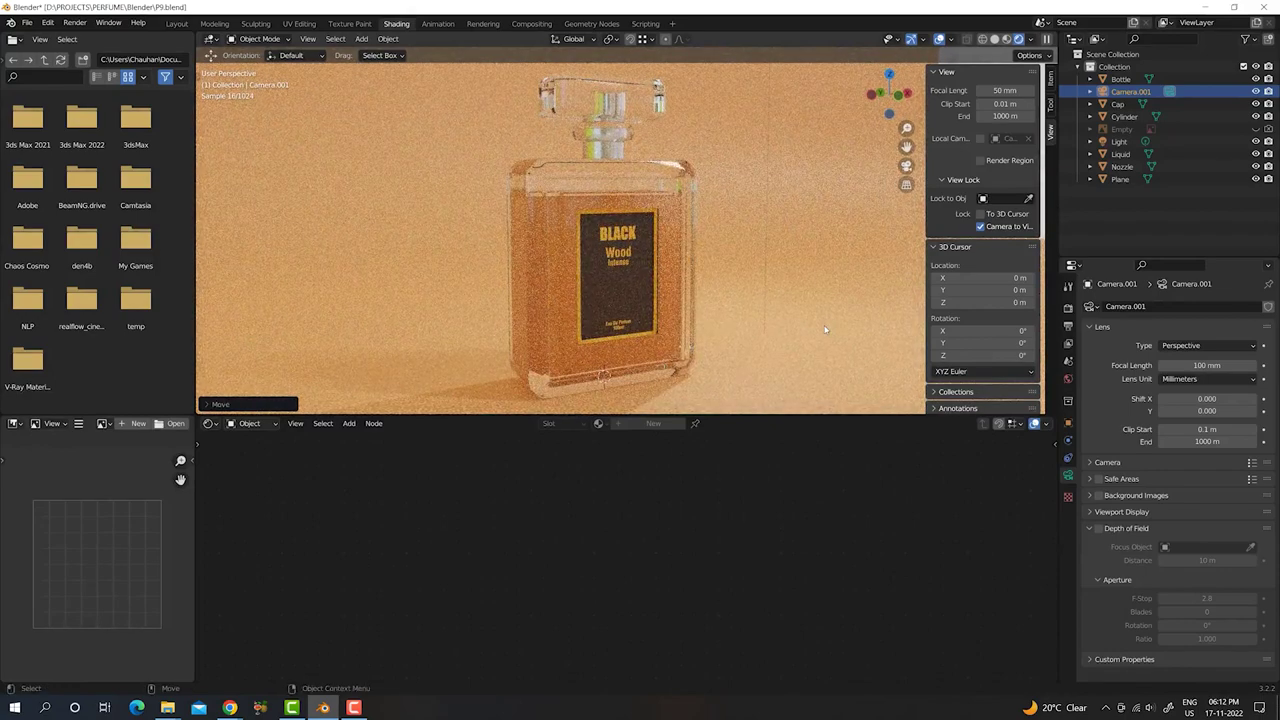
left_click(981, 227)
- Save the scene as P10.blend in the PERFUME Blender folder
left_click(27, 22)
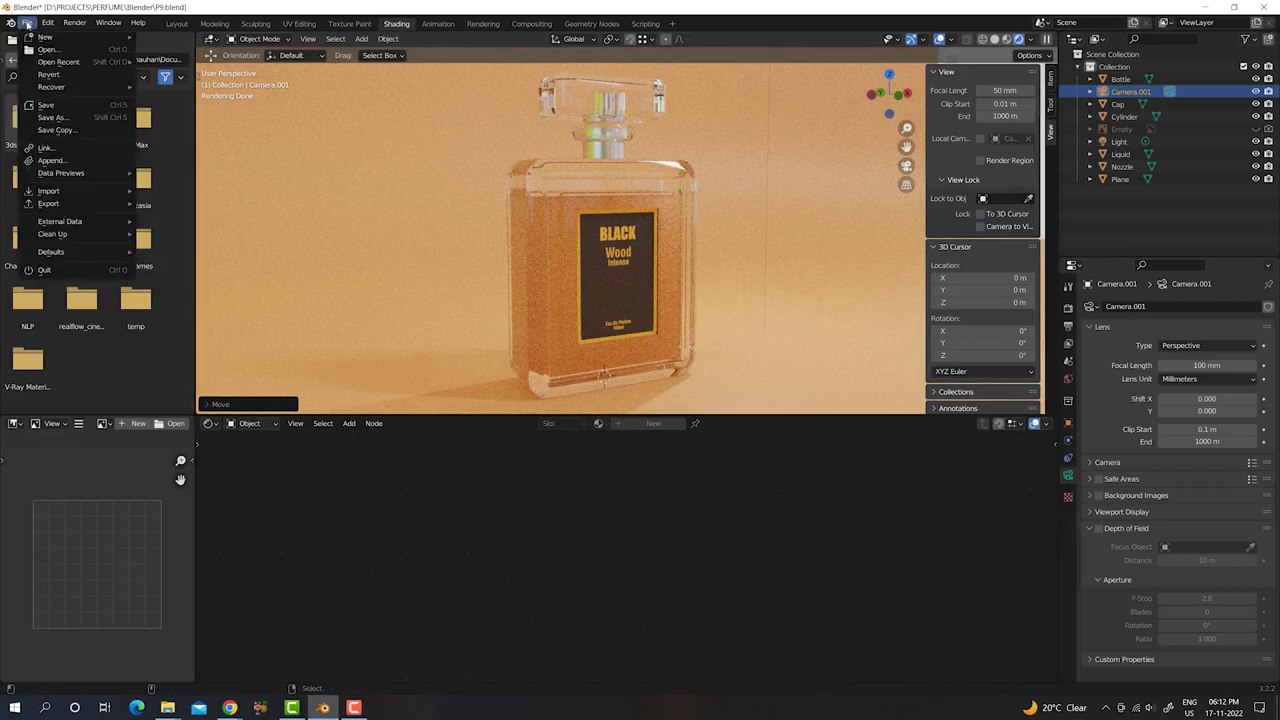
left_click(60, 117)
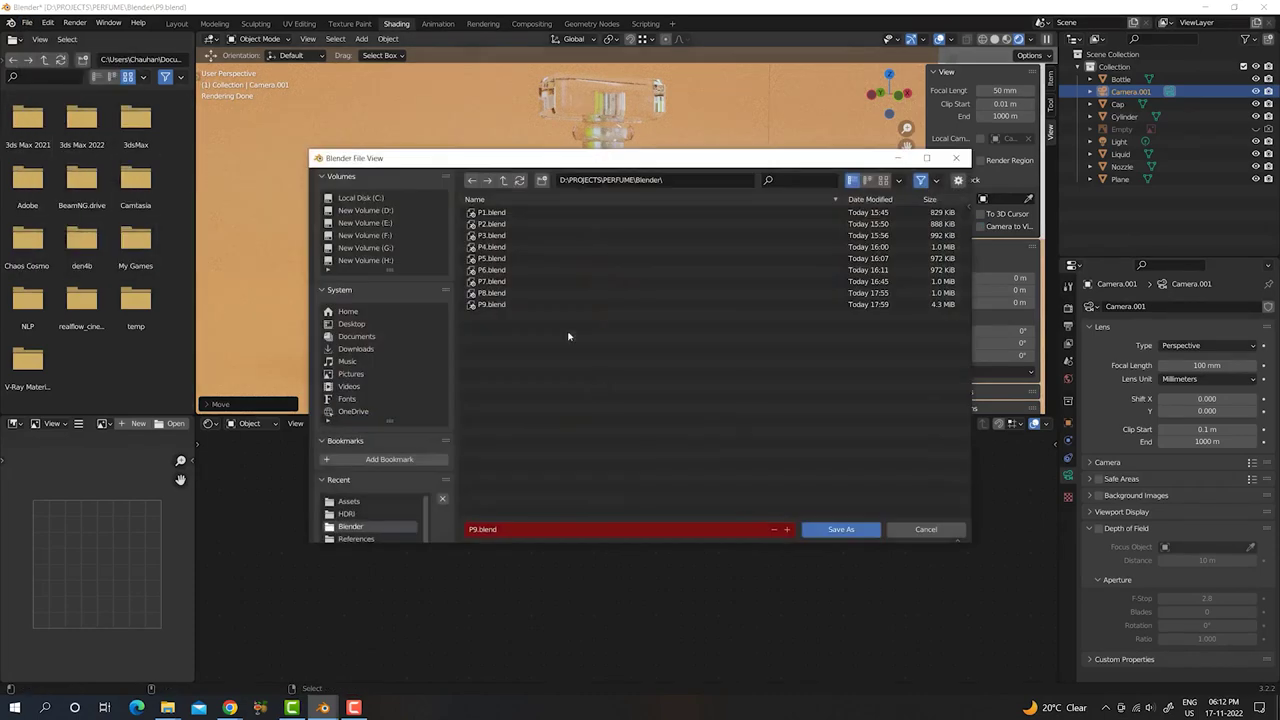
left_click(788, 531)
left_click(834, 530)
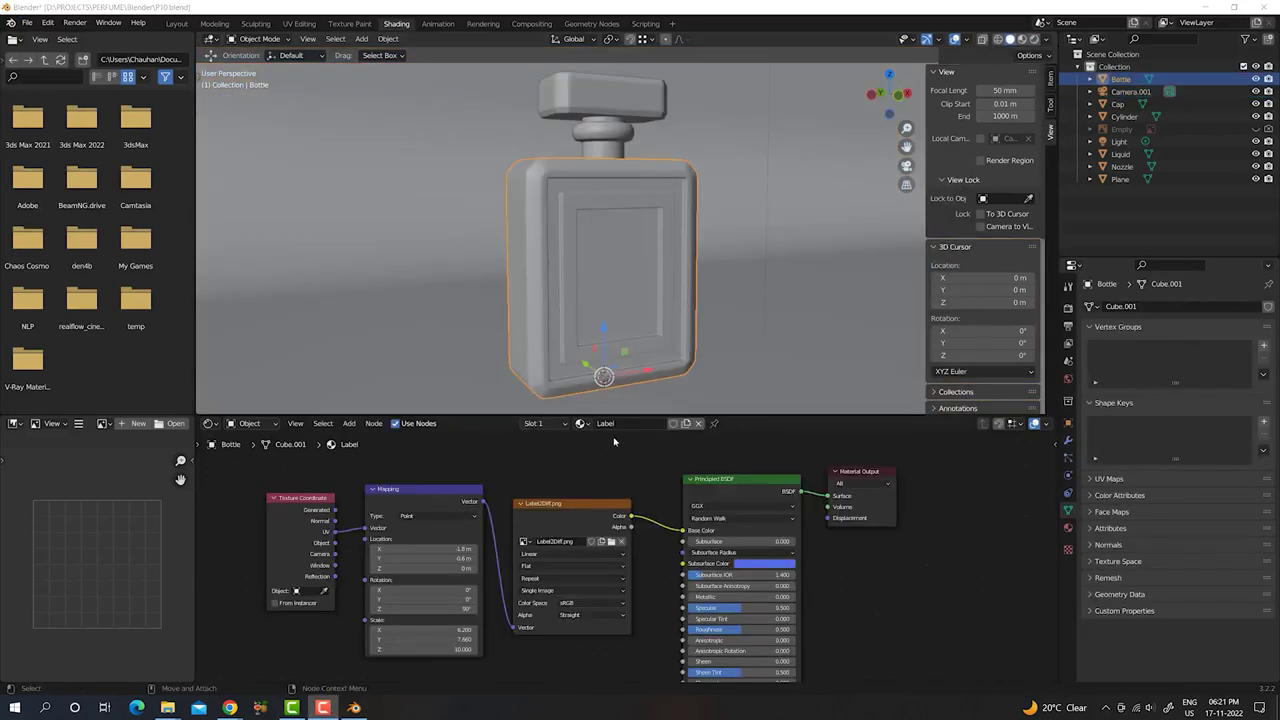
- Load colorful_studio_2k.hdr as the world environment image and preview it rendered
left_click(231, 425)
left_click(259, 453)
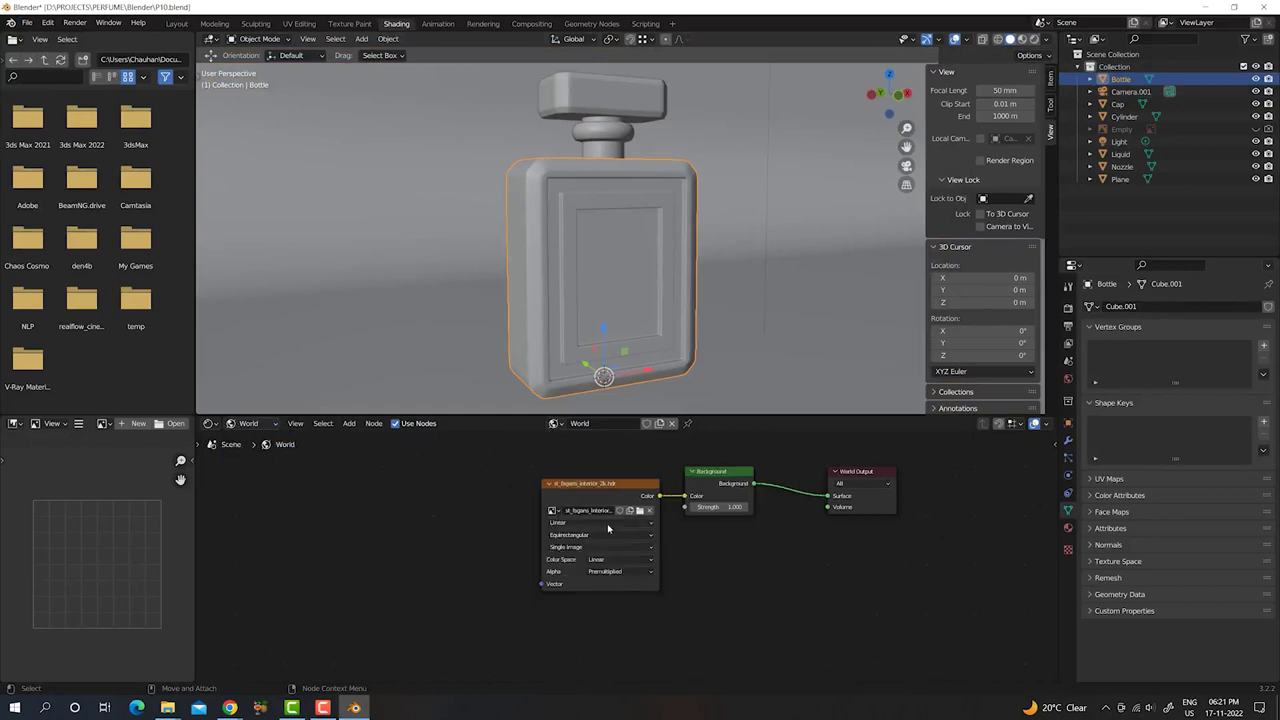
left_click(612, 500)
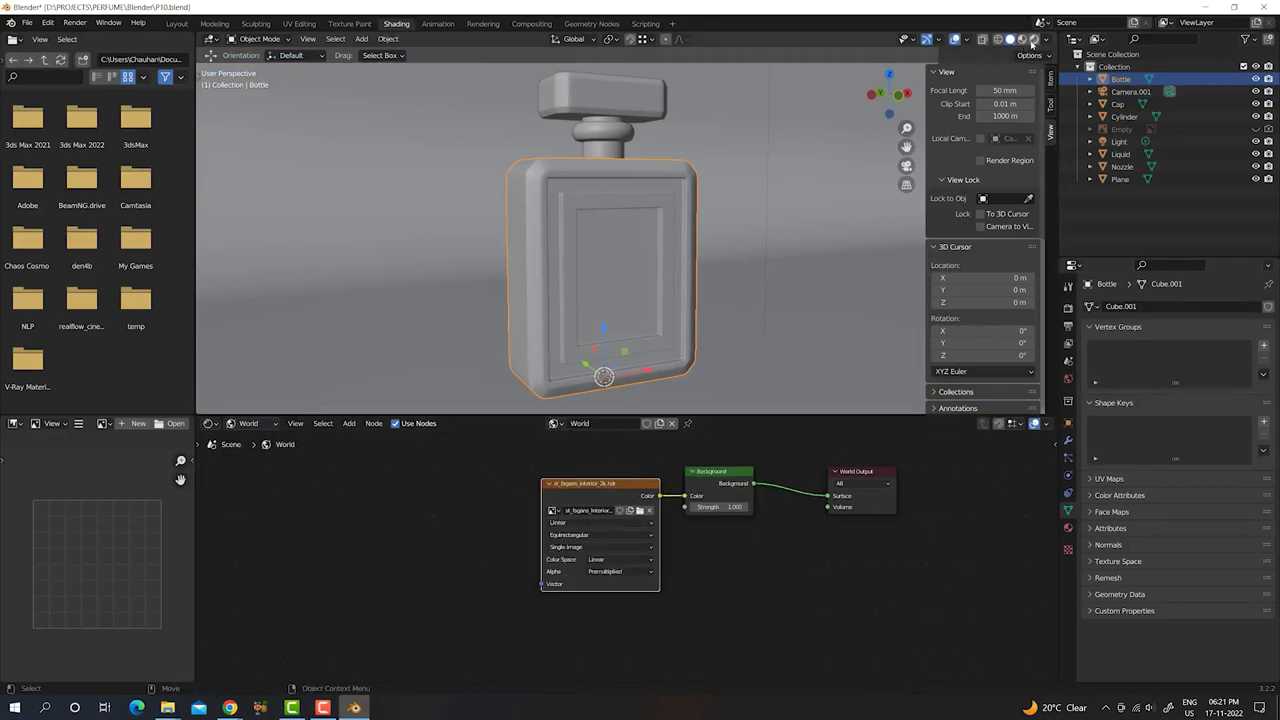
left_click(1034, 40)
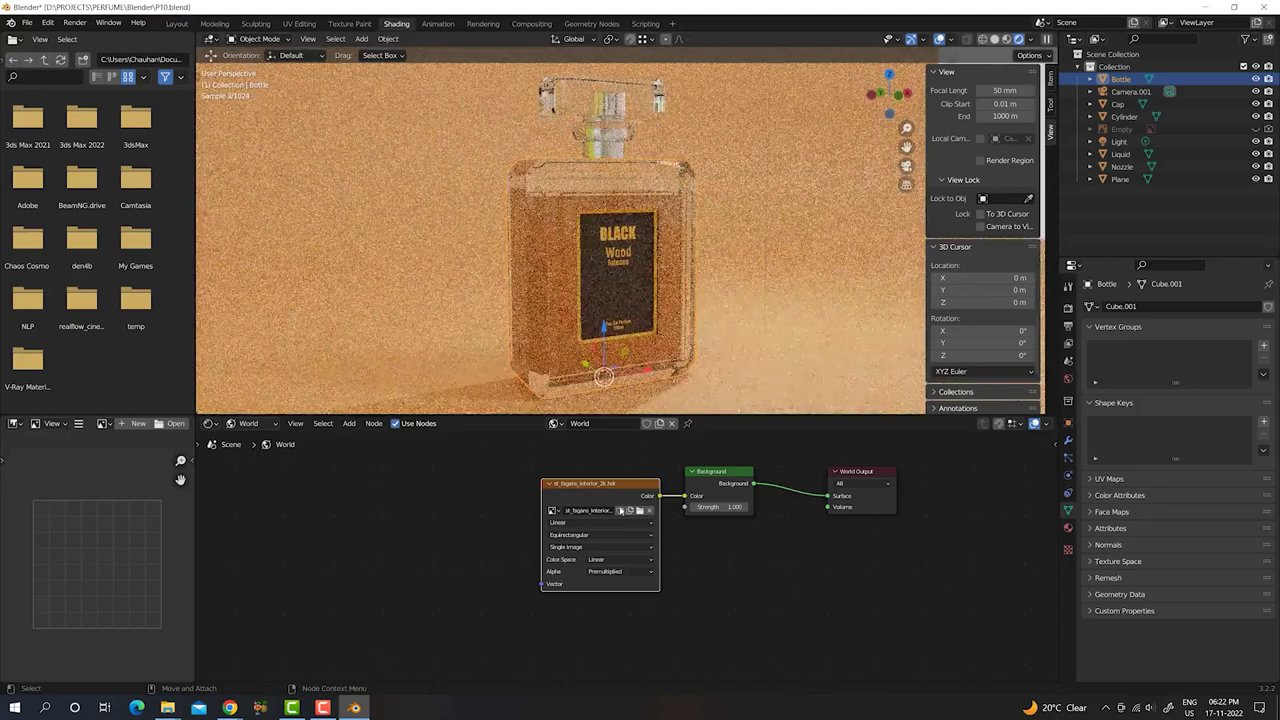
scroll(617, 520, "up", 2)
left_click(644, 495)
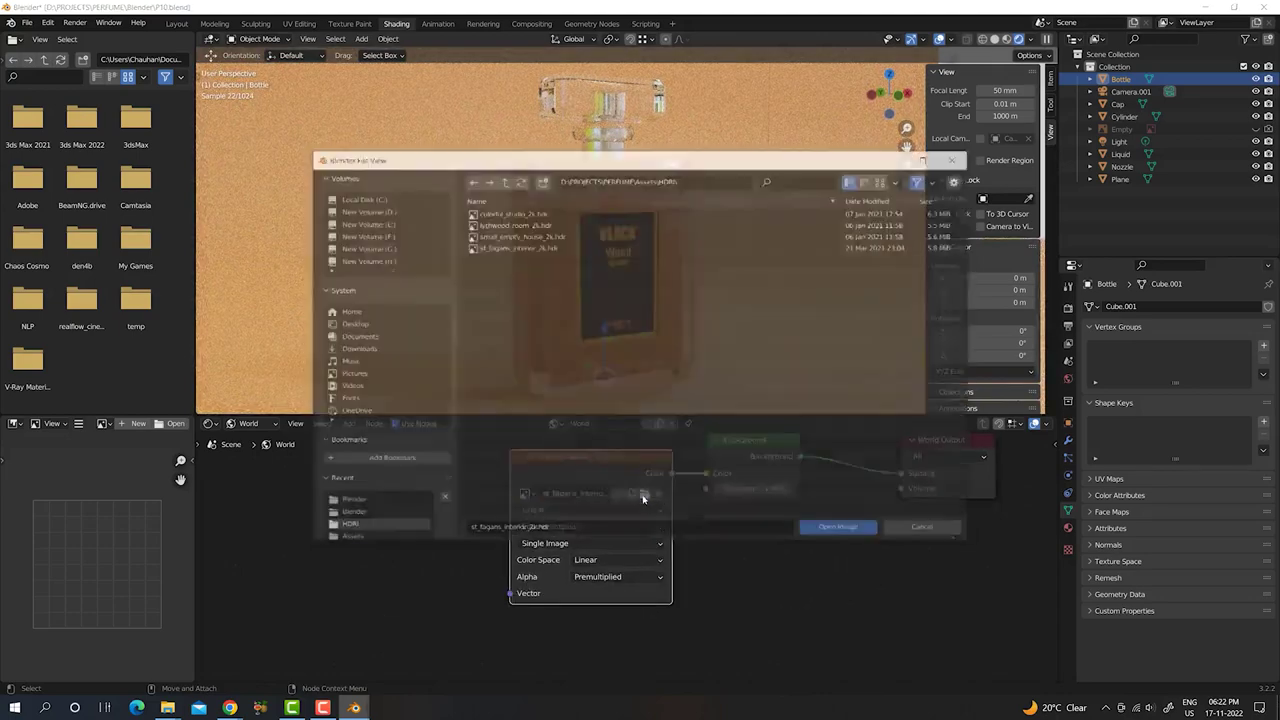
left_click(512, 213)
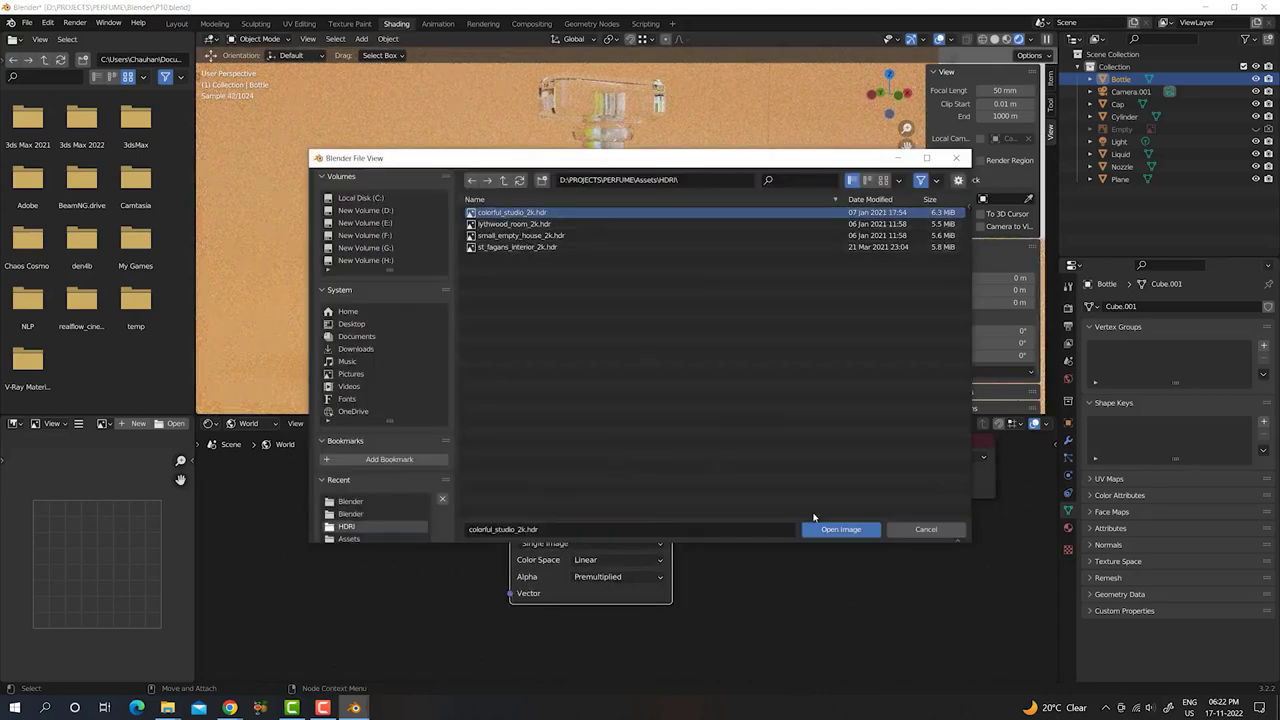
left_click(820, 528)
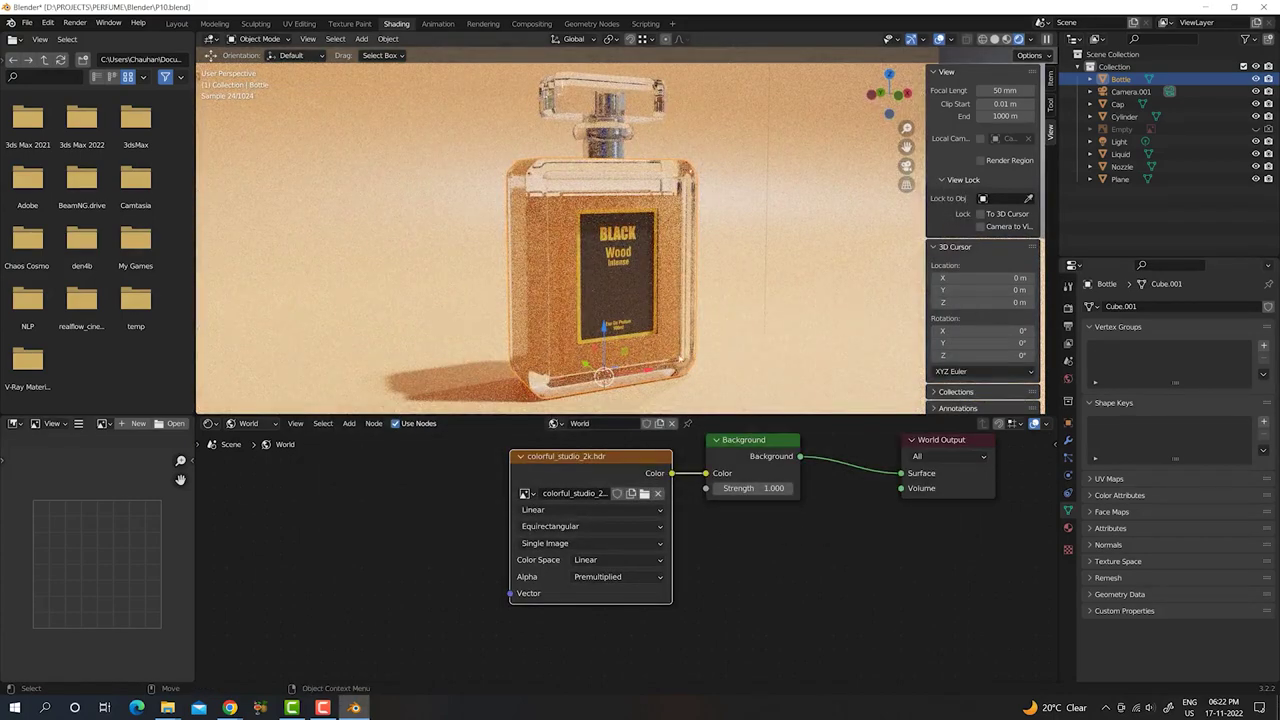
- Select the backdrop plane and orbit to a closer, frontal view of the bottle
left_click(740, 333)
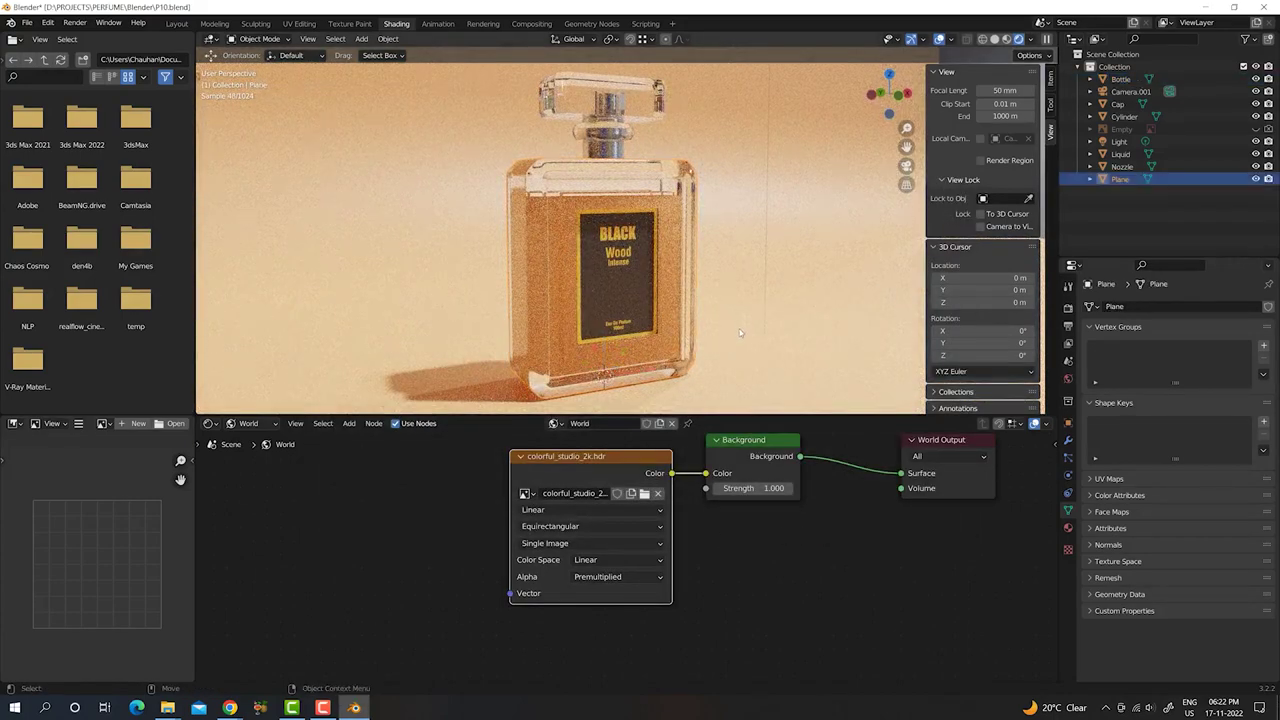
mouse_move(745, 388)
middle_mouse_down()
mouse_move(718, 358)
mouse_move(552, 362)
mouse_move(823, 251)
mouse_move(672, 278)
middle_mouse_up()
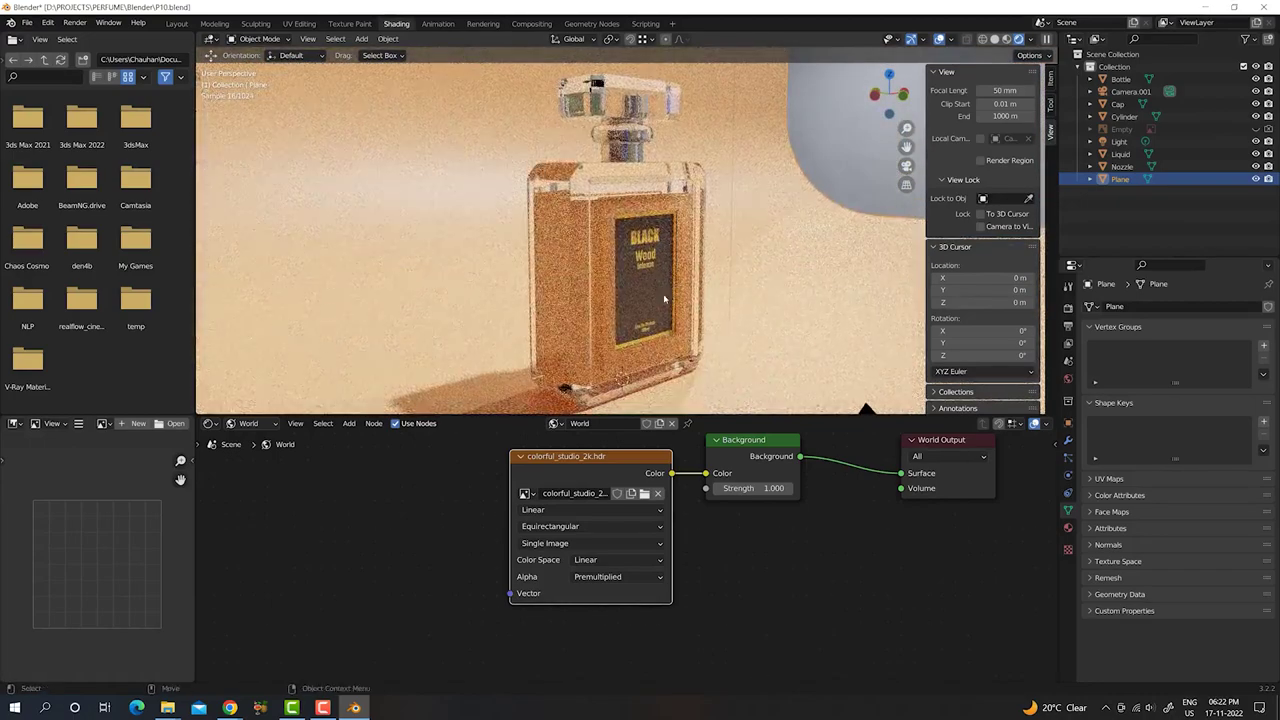
mouse_move(652, 306)
middle_mouse_down()
mouse_move(642, 274)
mouse_move(660, 281)
middle_mouse_up()
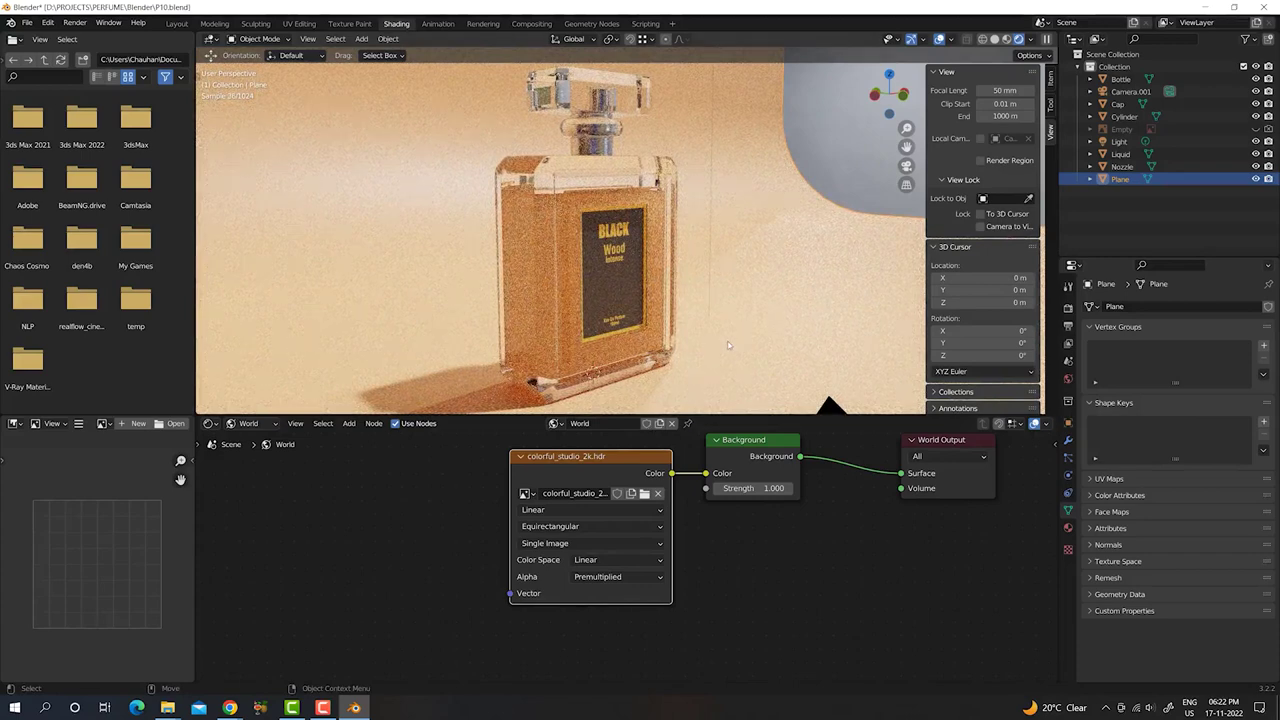
- Switch the Shader Editor from World to the backdrop plane's BG material nodes
left_click(230, 424)
left_click(253, 451)
left_click(252, 424)
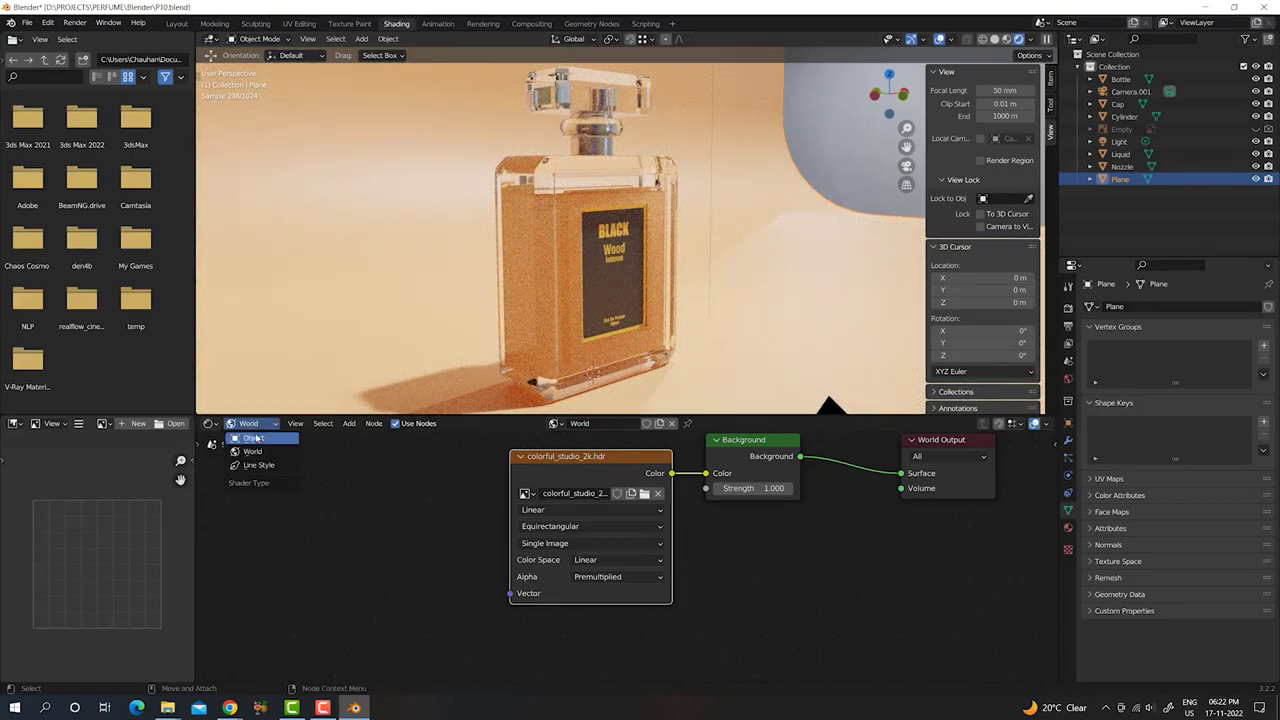
left_click(255, 438)
left_click(810, 524)
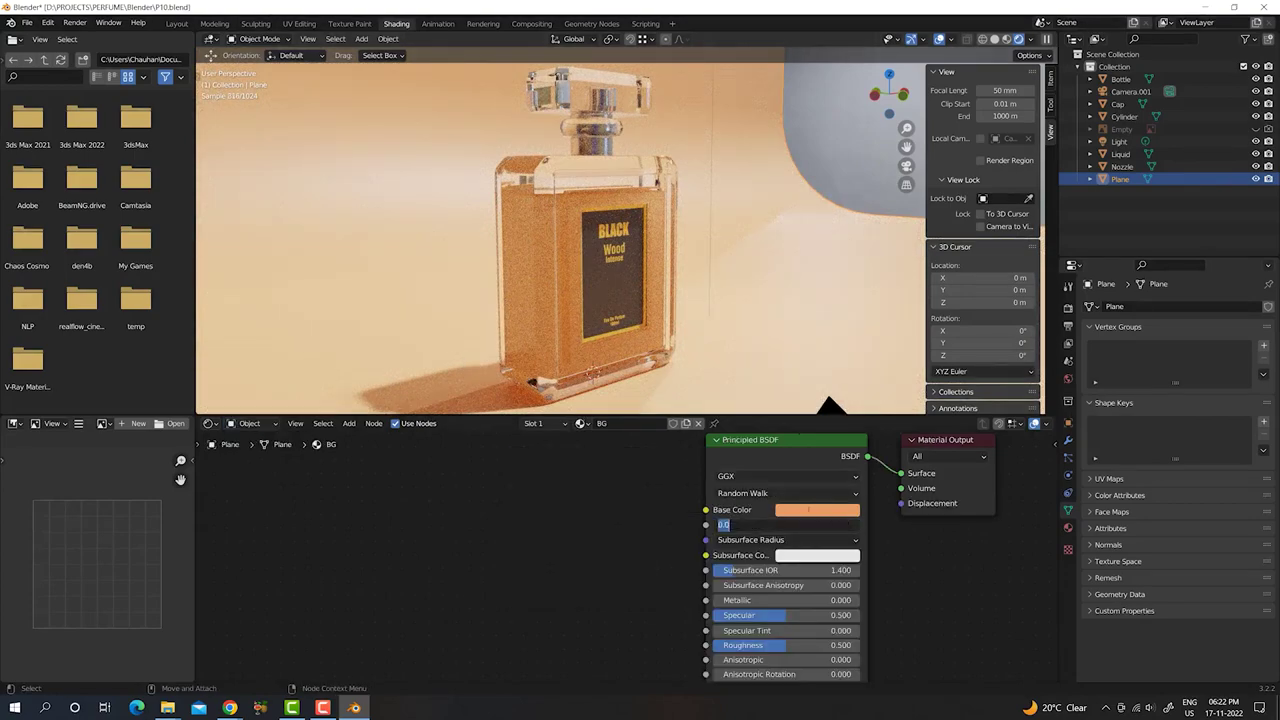
key("Return")
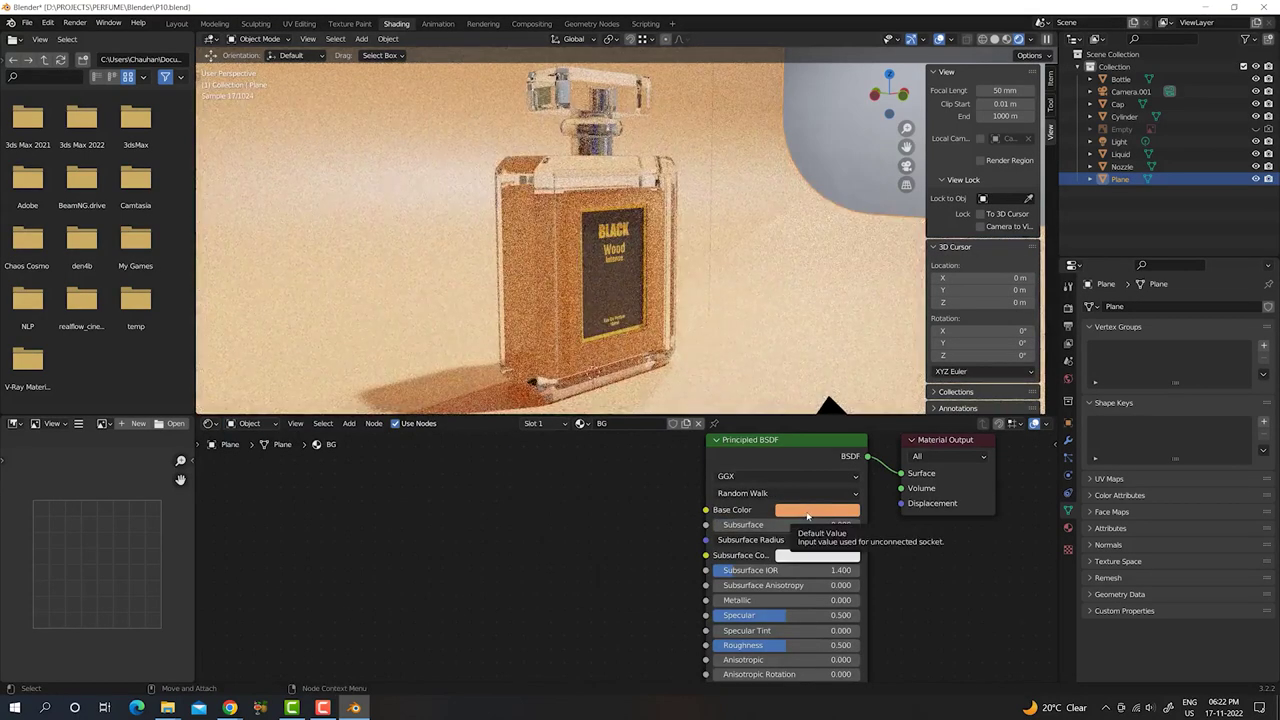
- Shift the BG base colour to a redder orange (hue ~0.039) and set Specular to 0.3
left_click(808, 510)
left_click(820, 511)
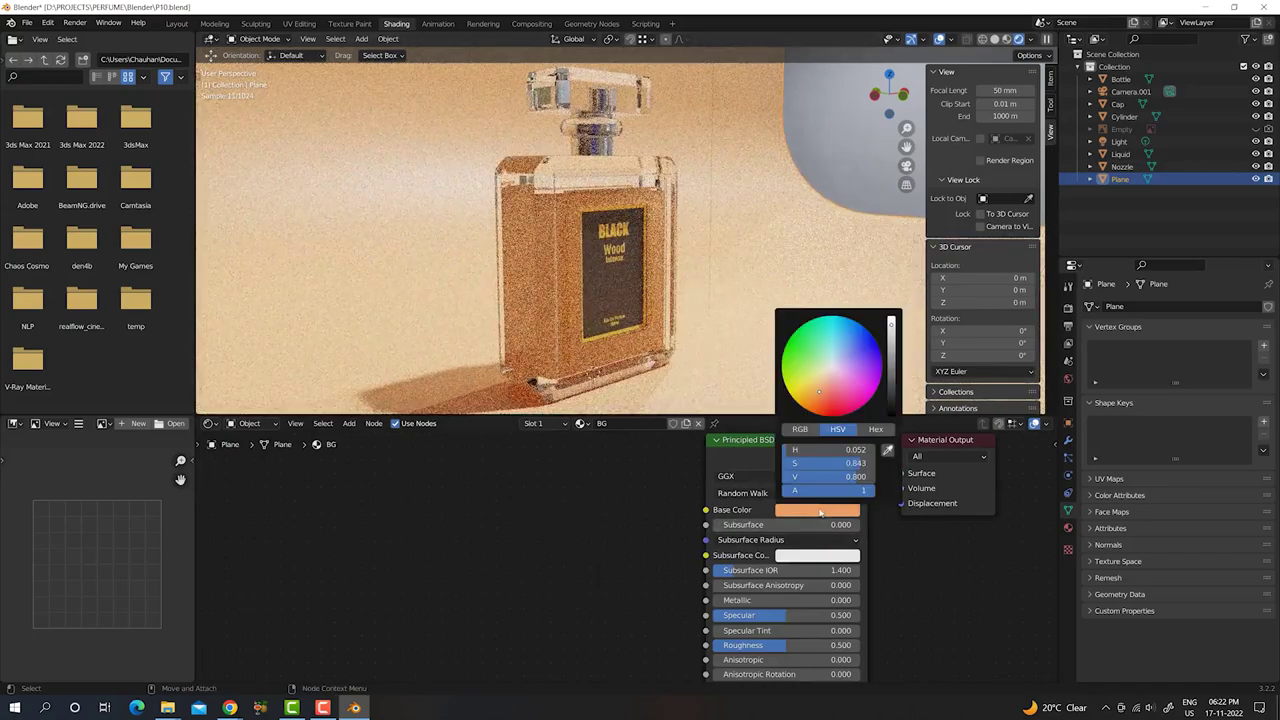
left_click_drag(822, 397, 819, 395)
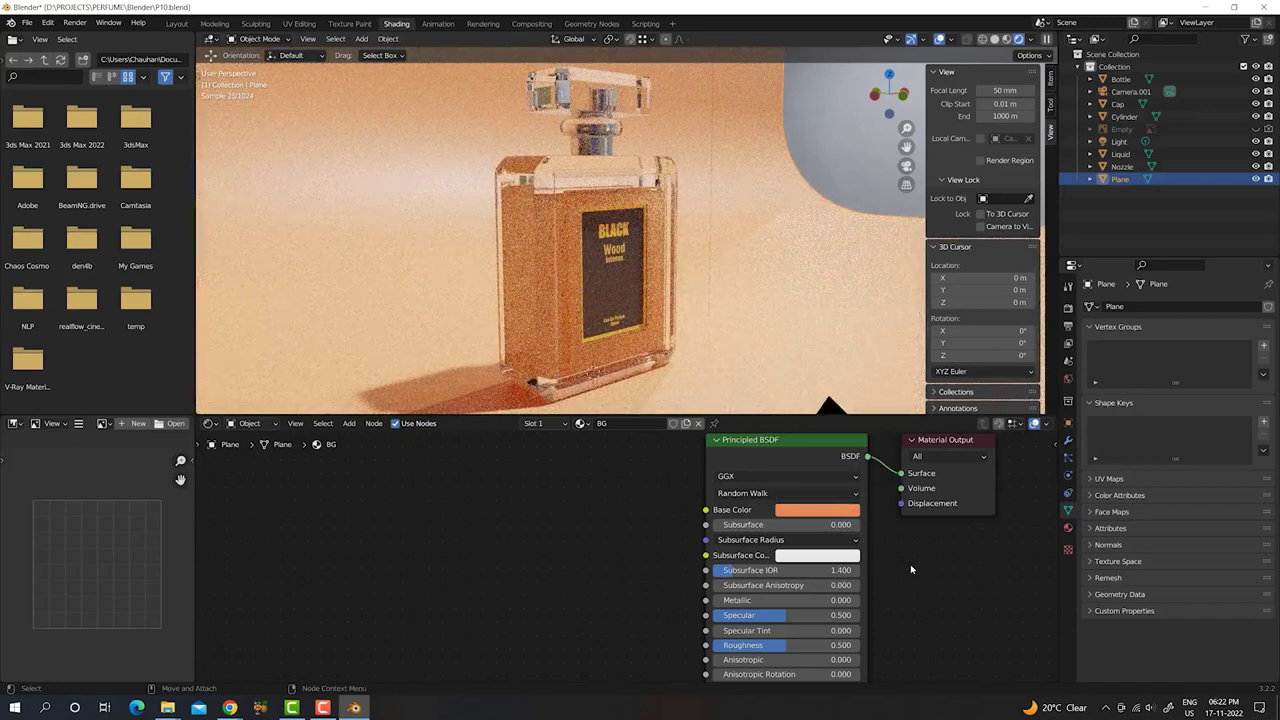
left_click(778, 617)
type("3")
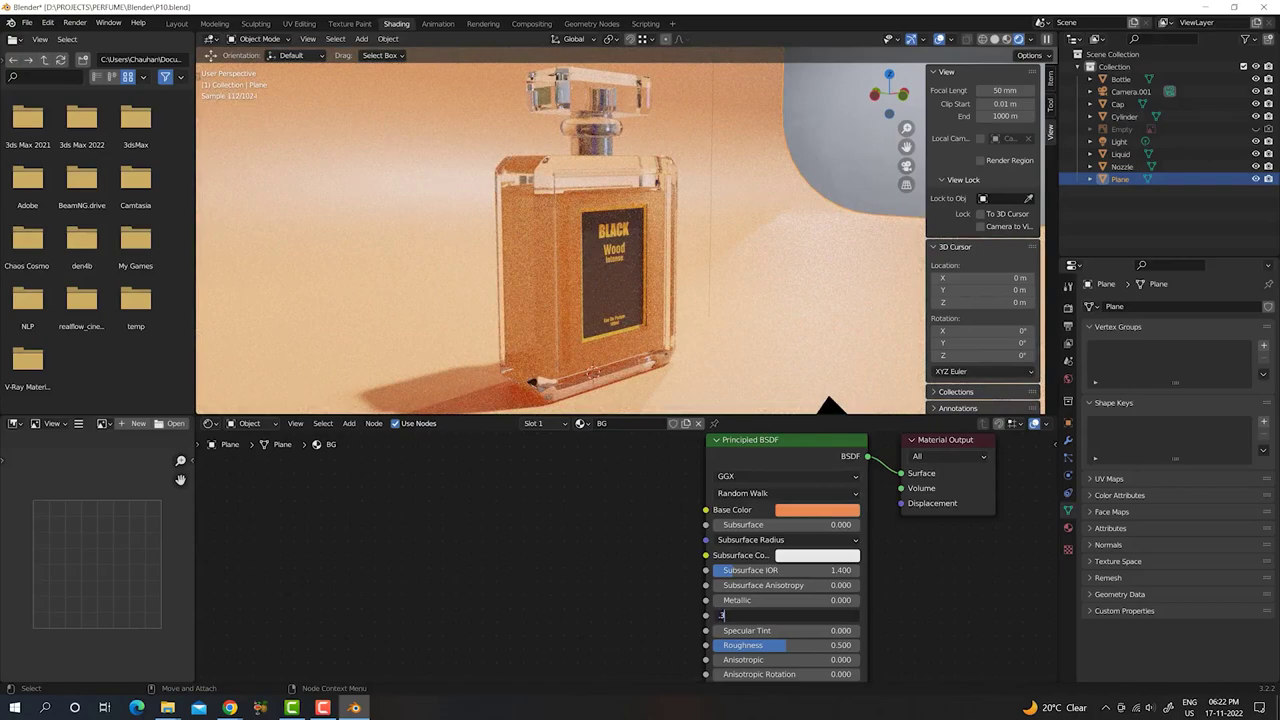
key("Return")
middle_click_drag(660, 360, 620, 338)
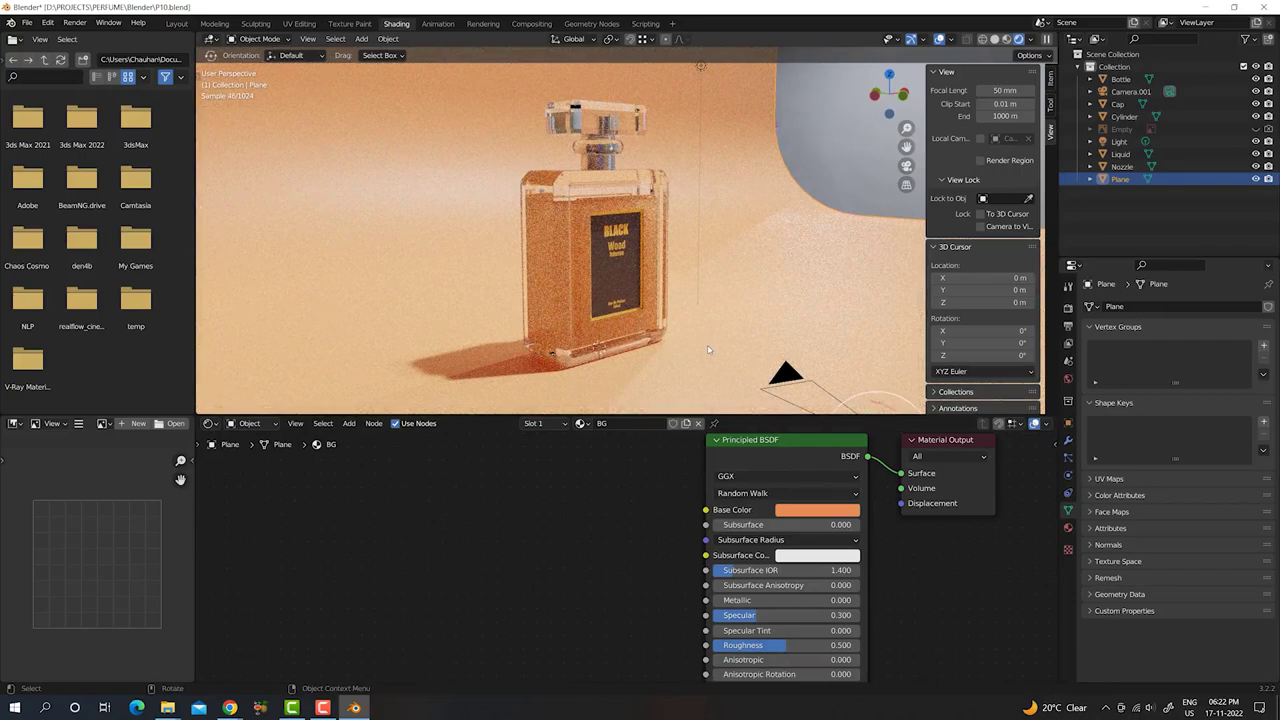
- Rotate the backdrop plane about -25° on Z, move closer, then view through the camera
middle_click_drag(708, 349, 683, 306)
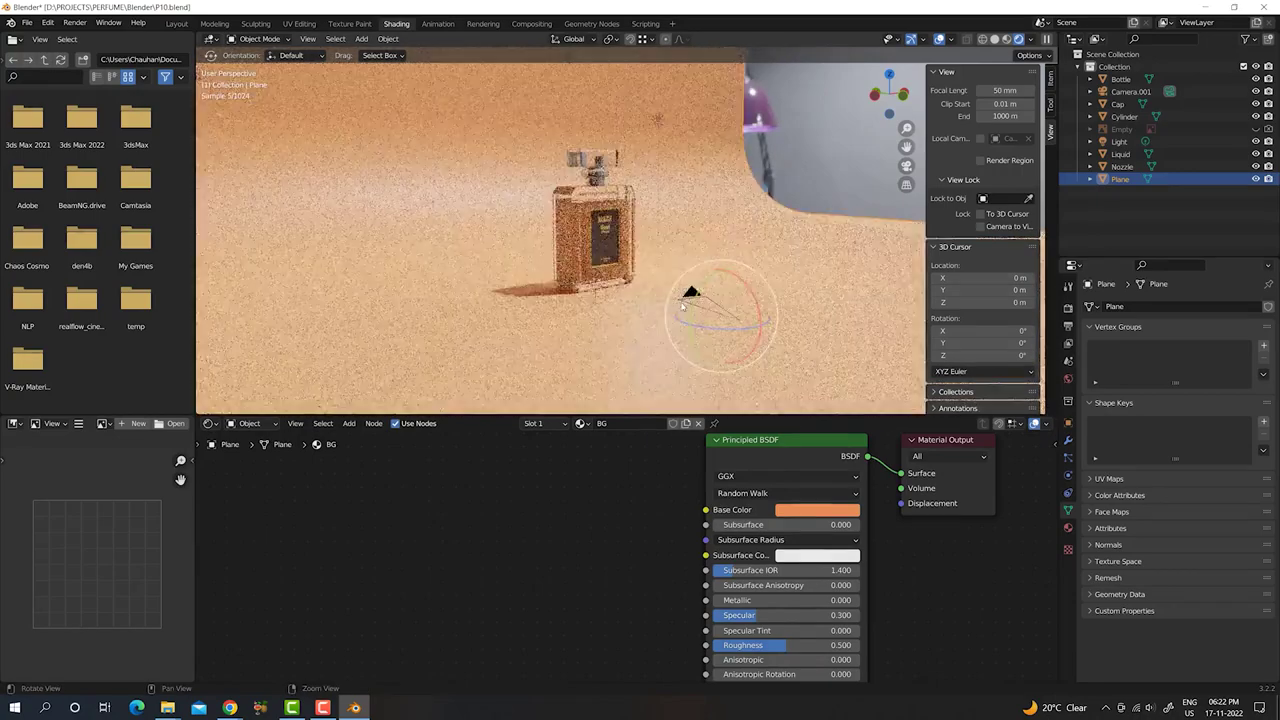
left_click_drag(716, 334, 686, 330)
middle_click_drag(686, 330, 605, 298)
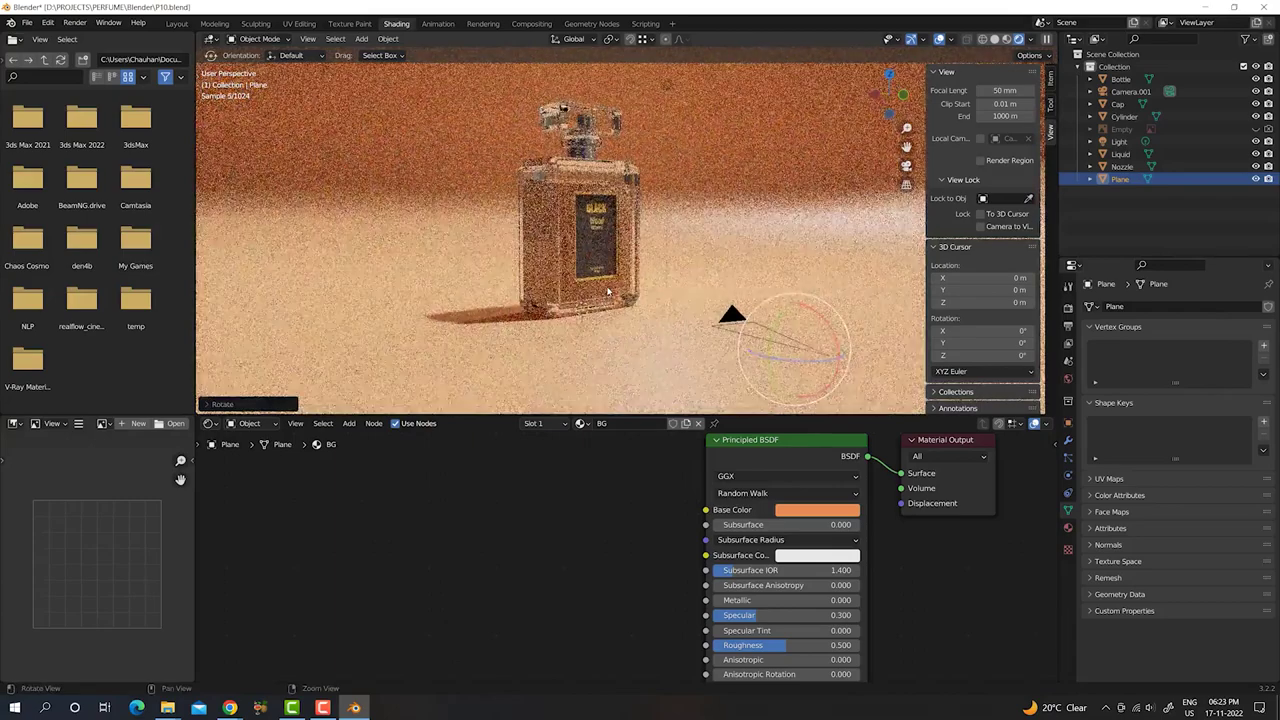
middle_click_drag(608, 291, 620, 300)
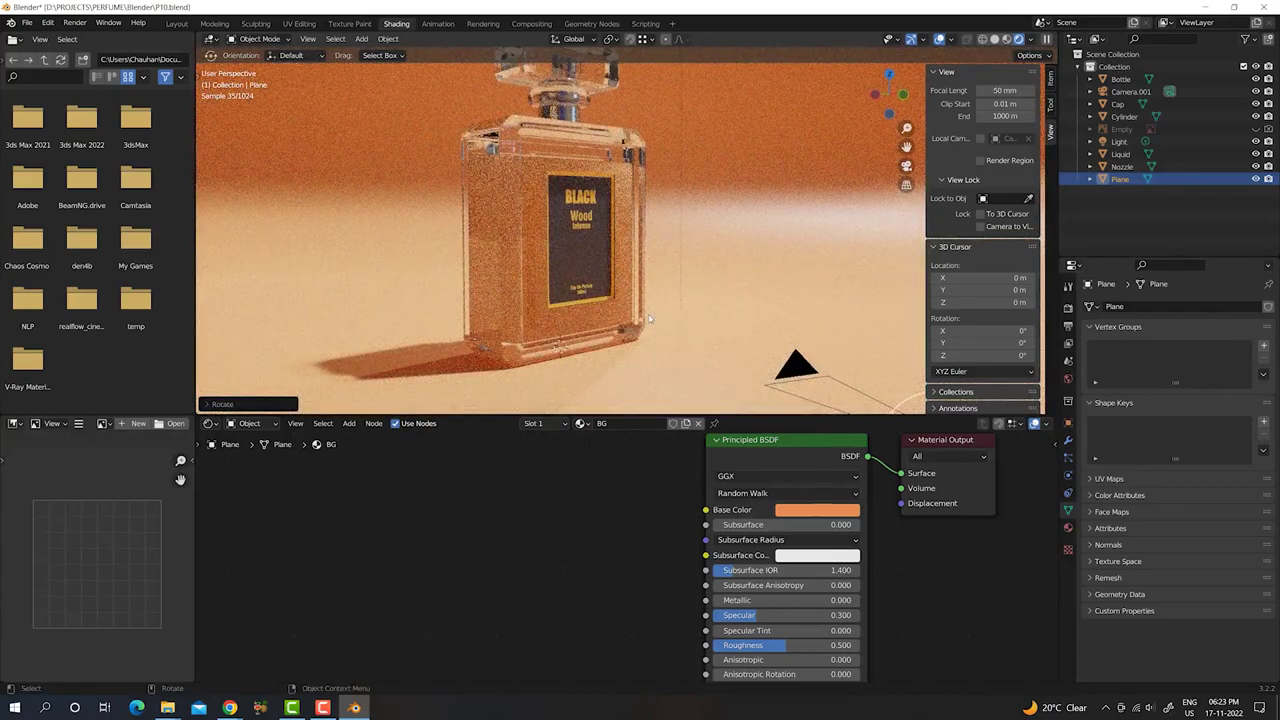
key("KP_0")
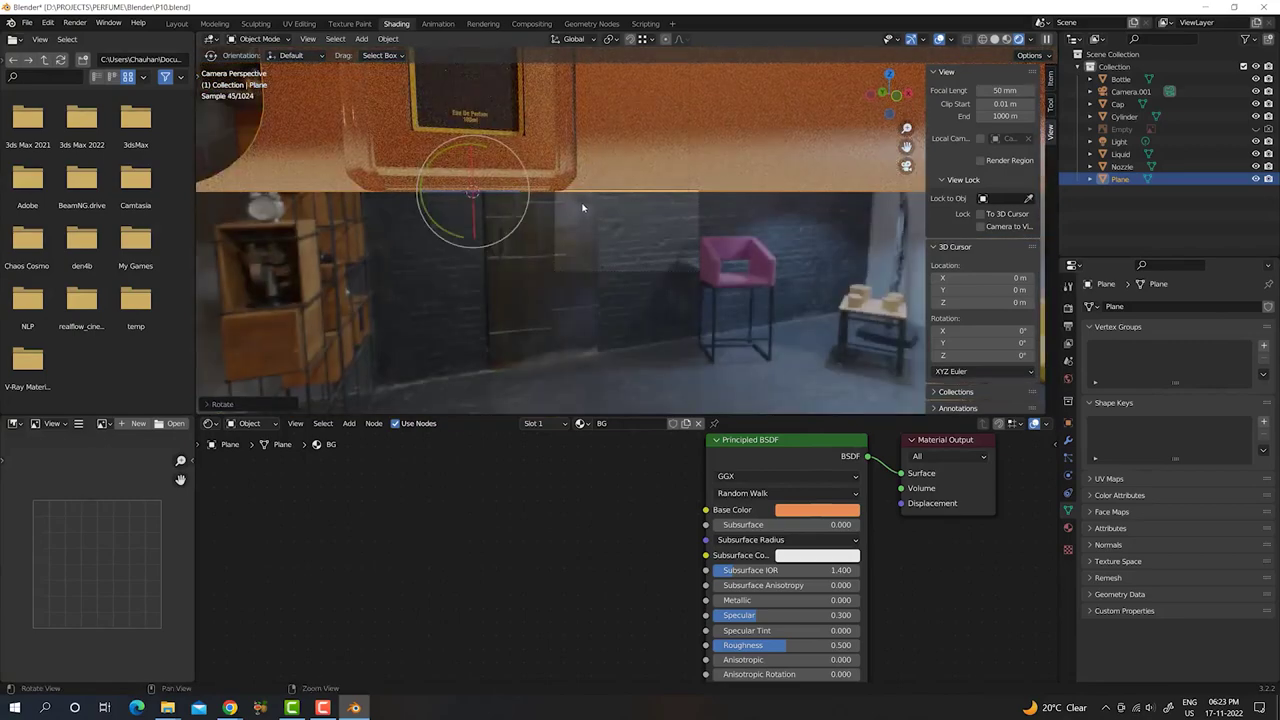
- With Lock Camera to View enabled, move the camera to a close, low angle and zoom it back from the bottle
left_click(979, 227)
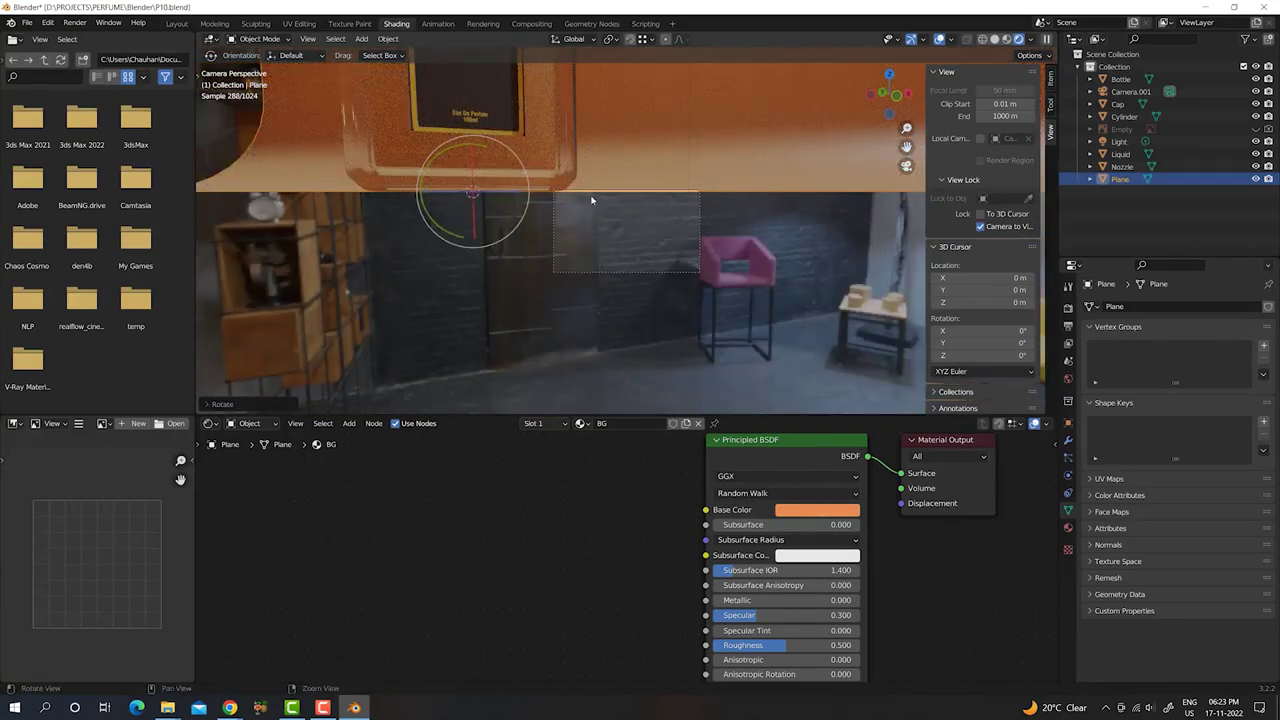
middle_click_drag(591, 200, 600, 280)
mouse_move(661, 322)
middle_mouse_down()
mouse_move(646, 264)
mouse_move(656, 283)
middle_mouse_up()
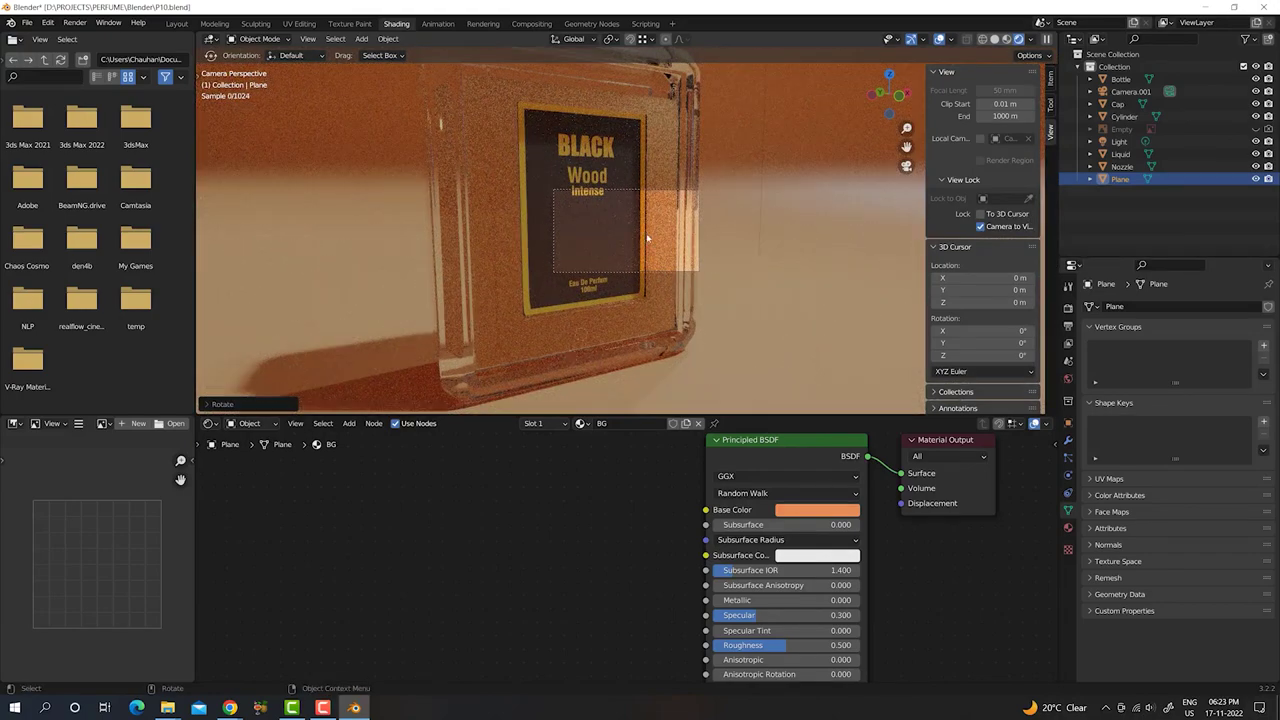
scroll(647, 238, "down", 3)
scroll(647, 238, "down", 4)
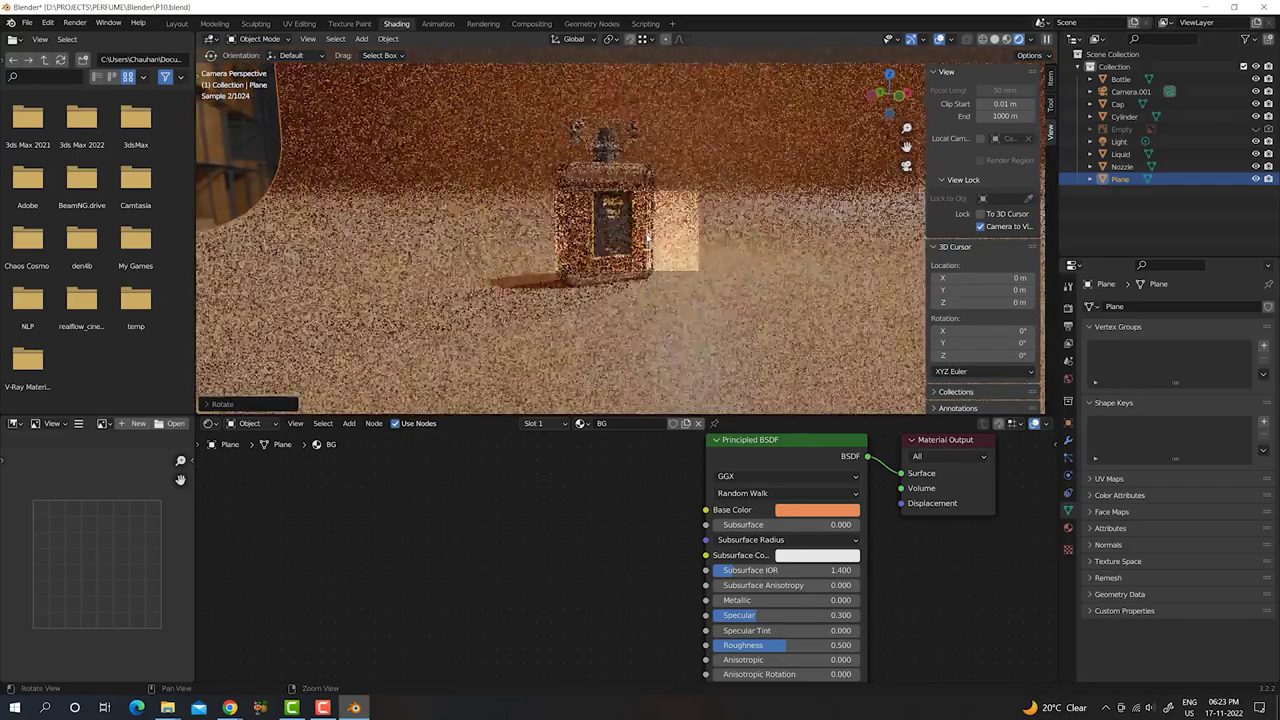
- Unlock the camera from the view, orbit outside it to check the framing, then return to the camera view
left_click(981, 227)
scroll(688, 237, "up", 2)
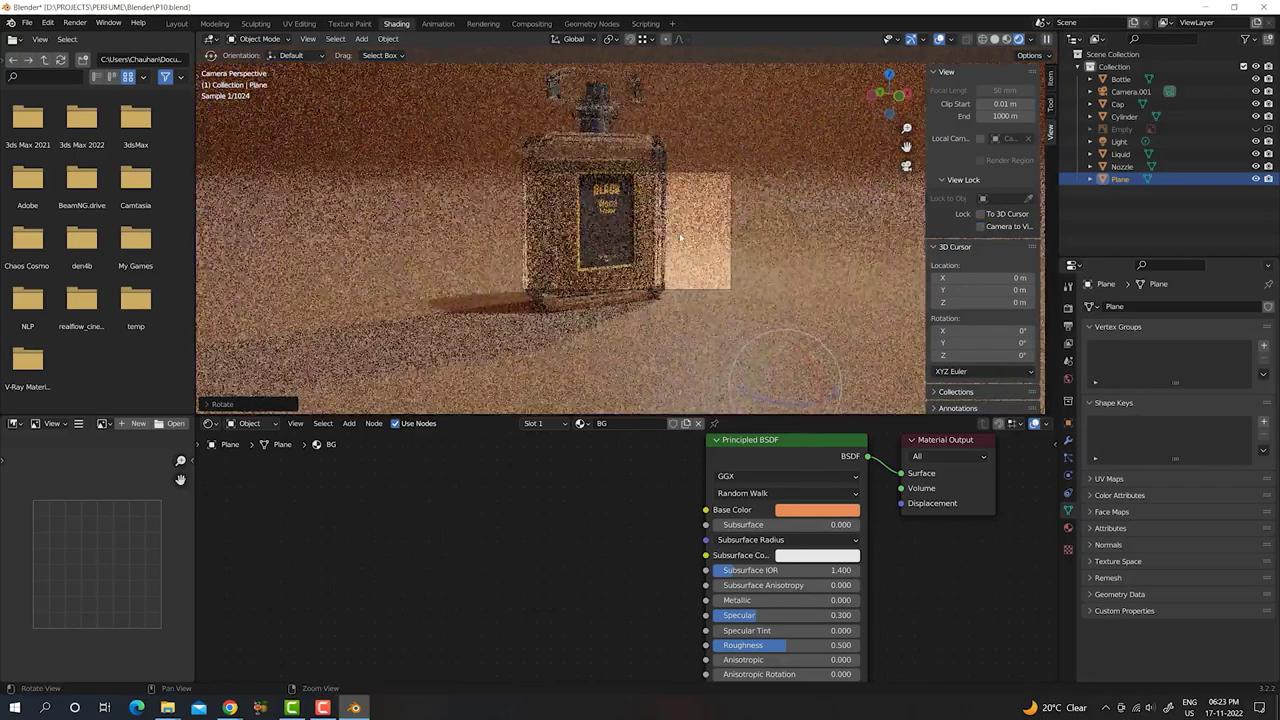
scroll(690, 245, "up", 2)
scroll(693, 253, "up", 2)
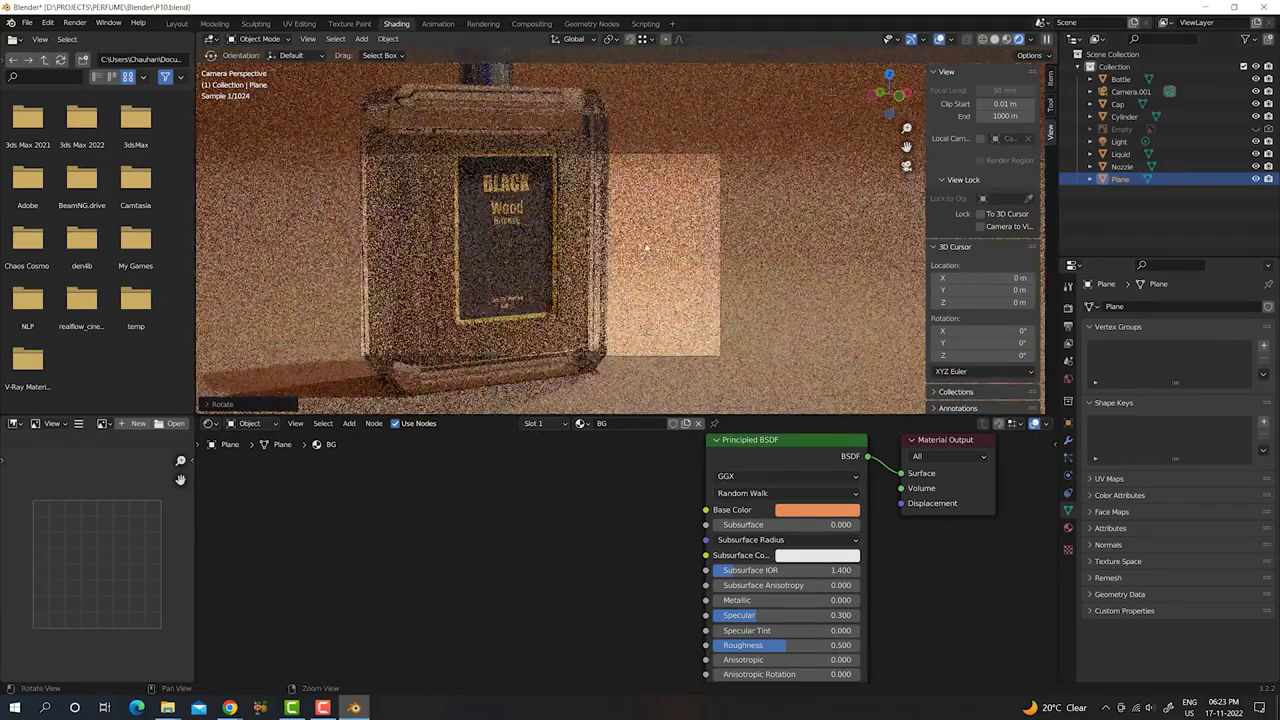
middle_click_drag(692, 253, 628, 244)
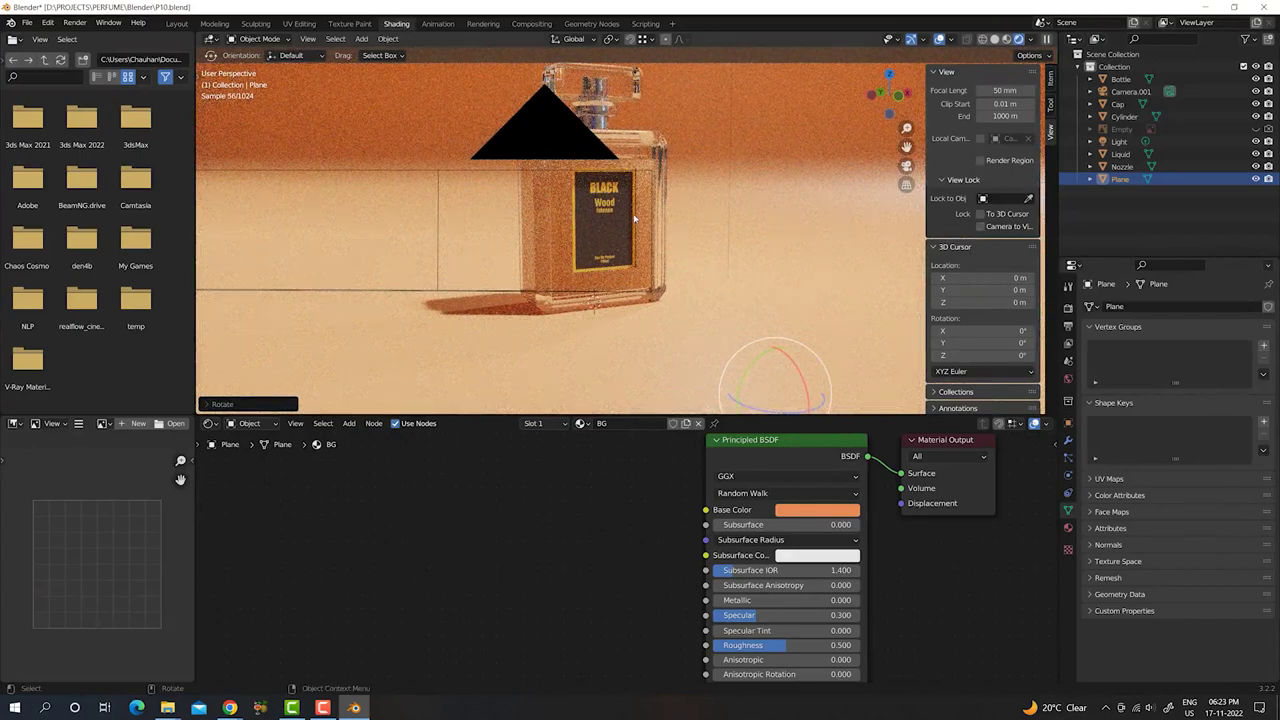
key("KP_0")
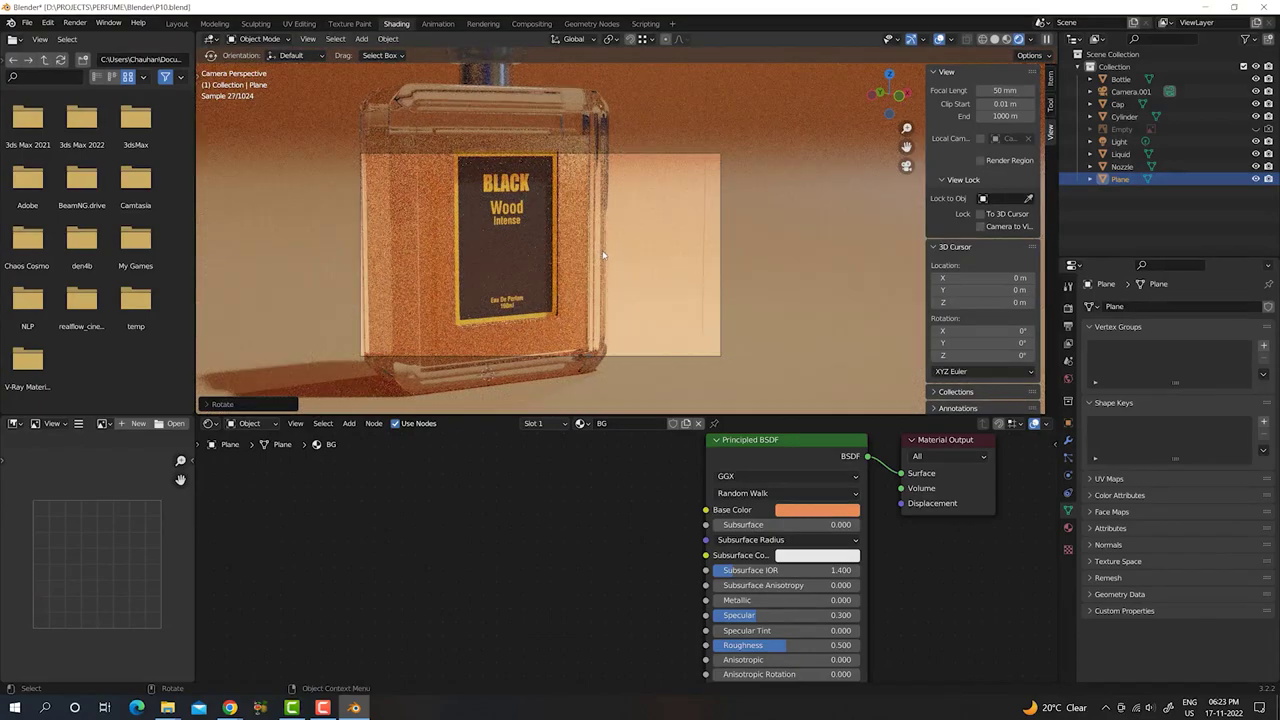
- Zoom and swing the camera until it faces the bottle front-on, centred against the orange backdrop
scroll(603, 256, "up", 2)
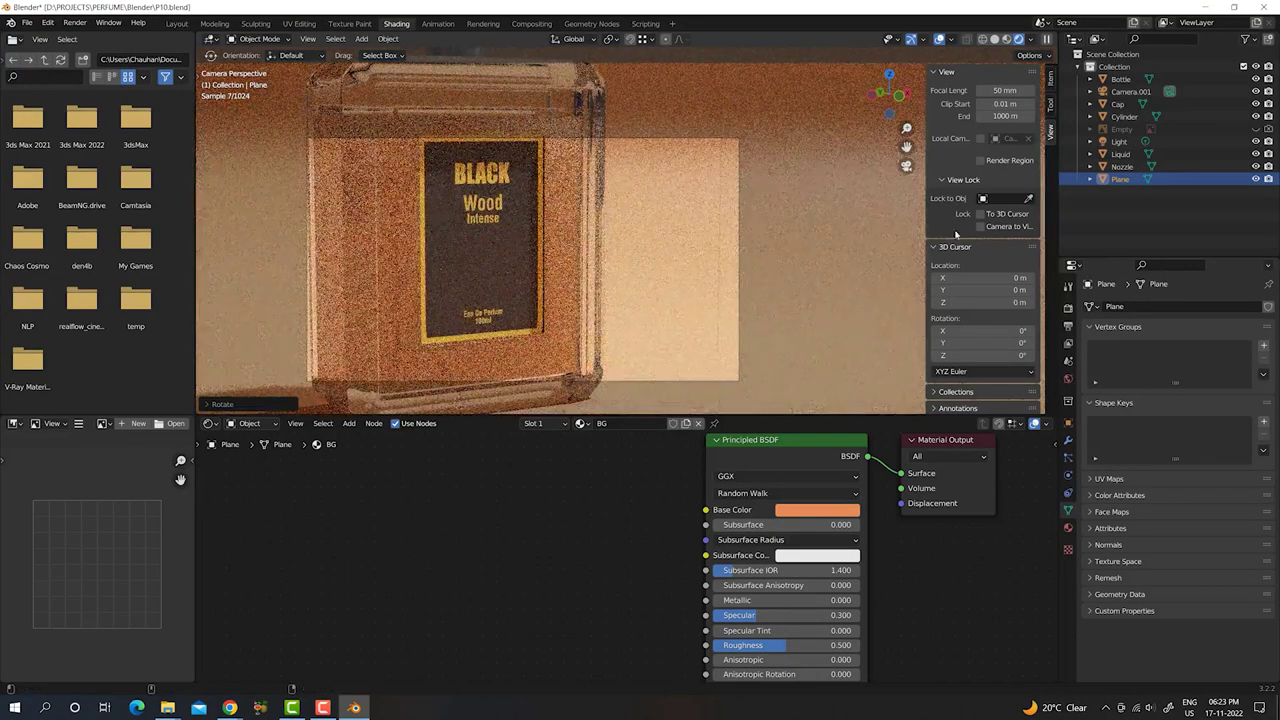
scroll(484, 266, "down", 2)
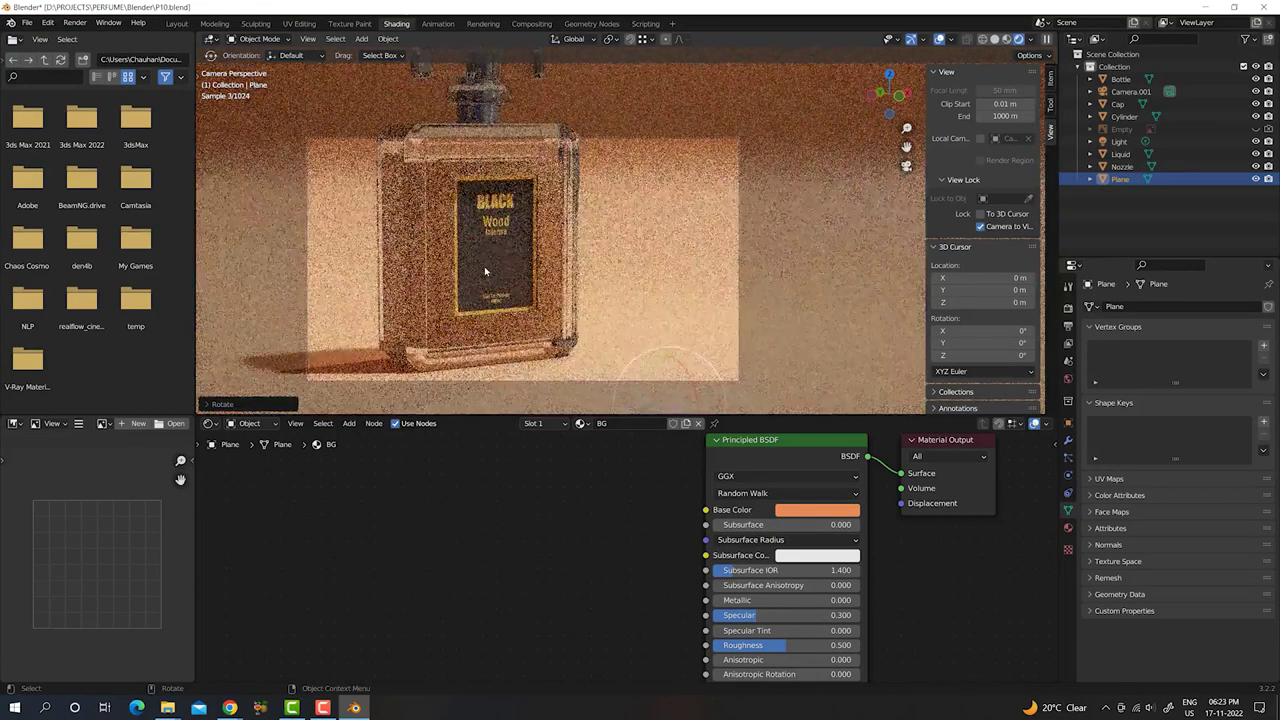
scroll(484, 266, "down", 2)
scroll(485, 270, "down", 2)
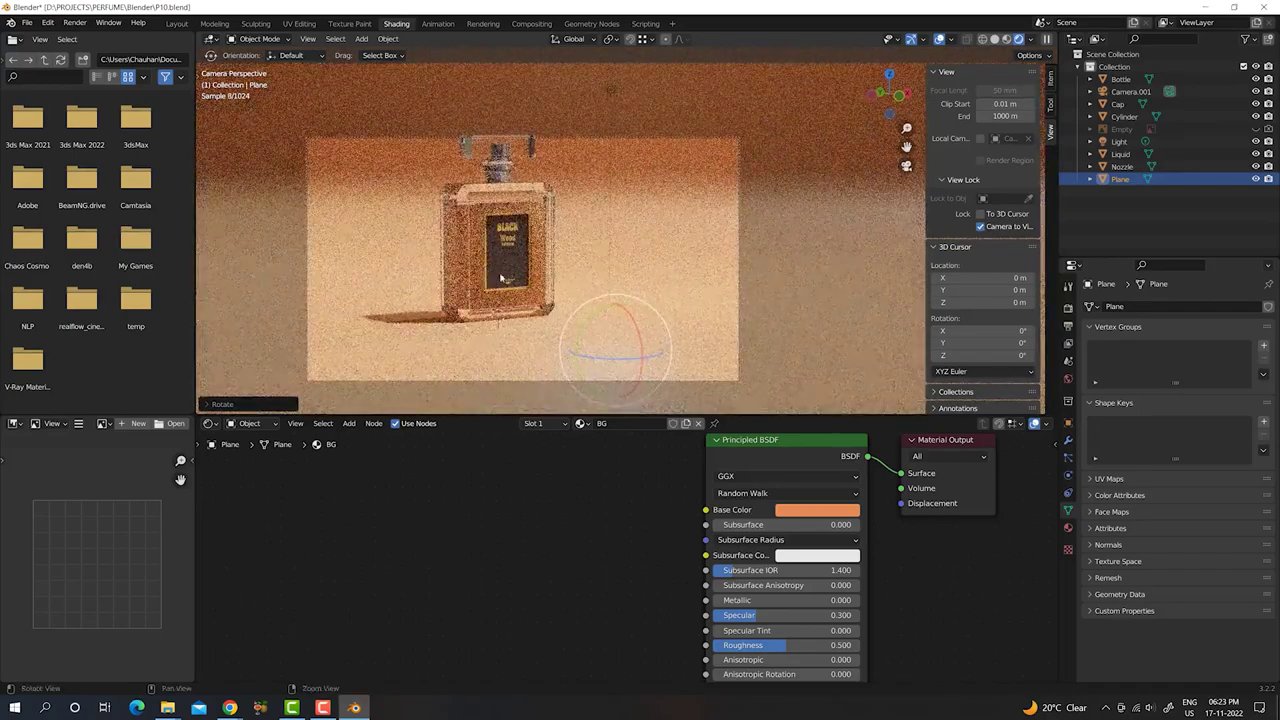
middle_click_drag(485, 270, 531, 292)
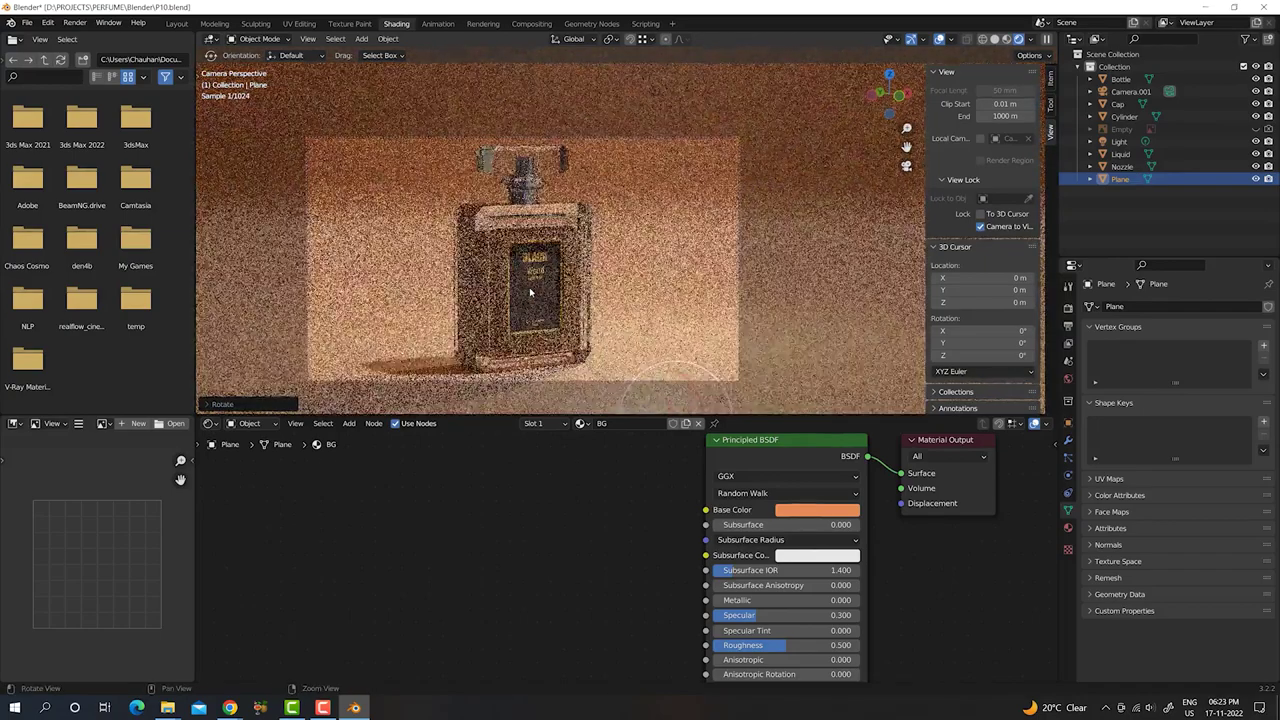
middle_click_drag(525, 296, 537, 278)
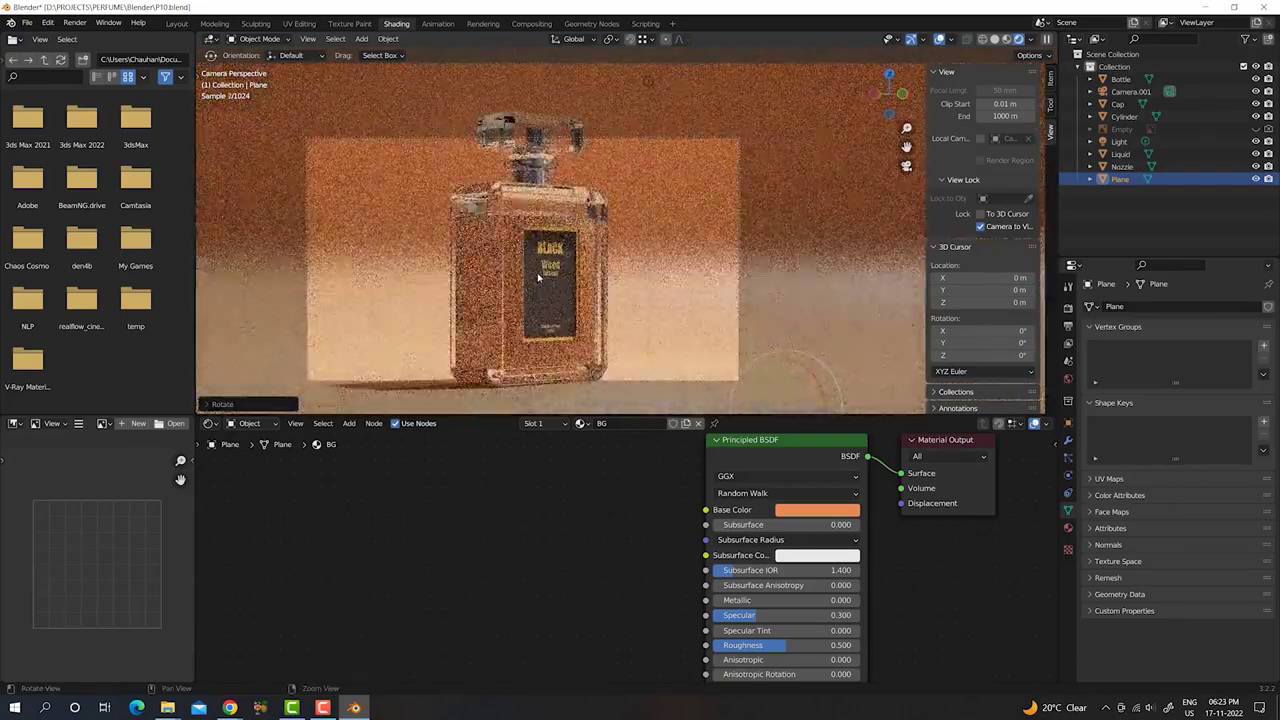
middle_click_drag(537, 276, 588, 293)
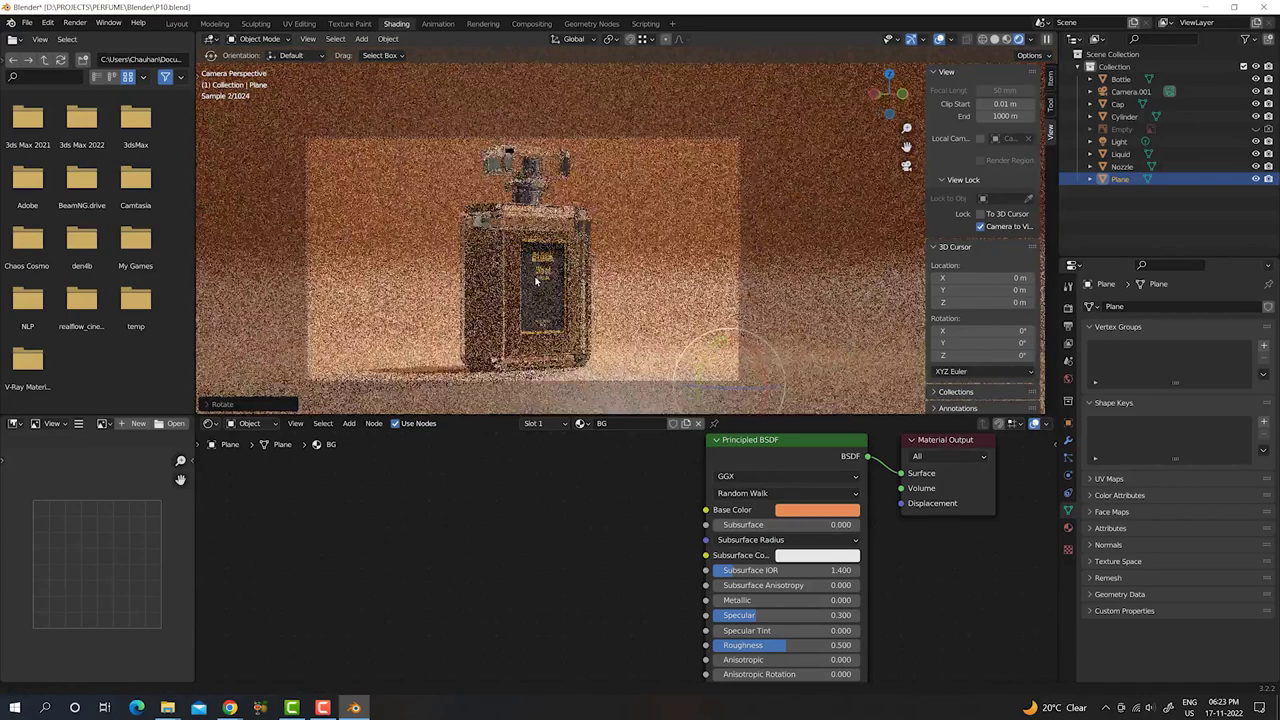
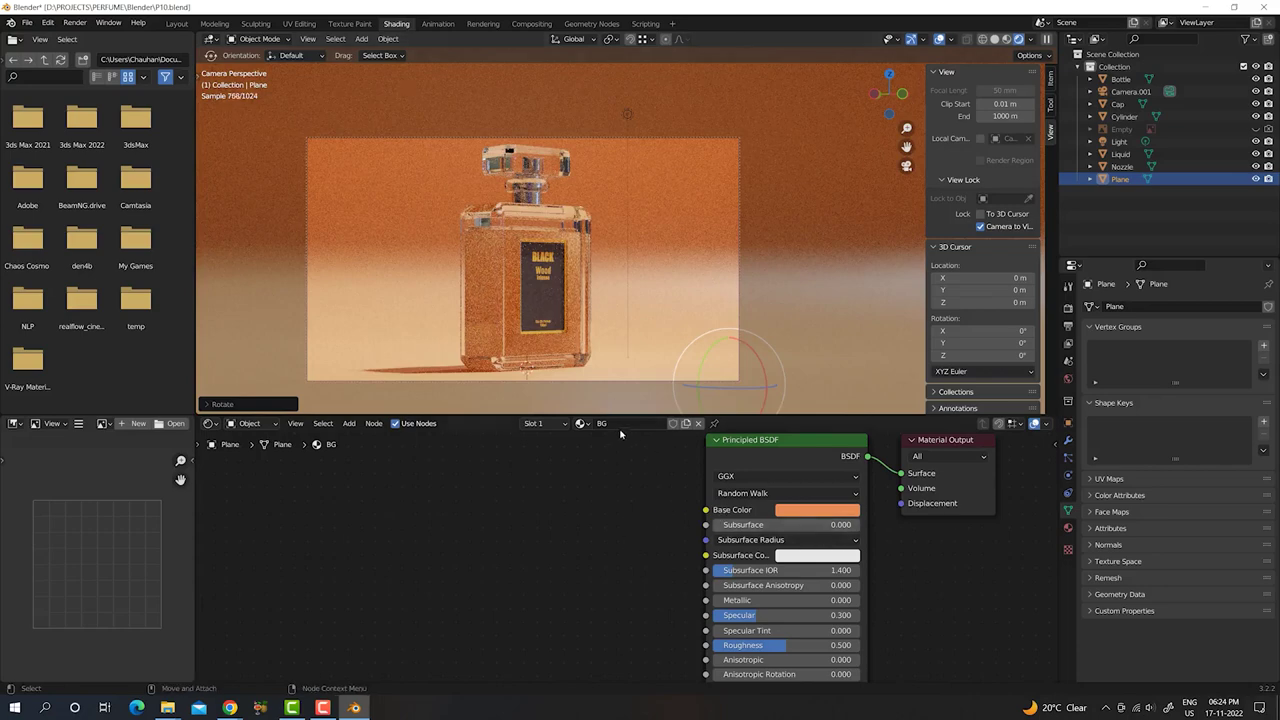
- Select the Bottle and show its Label material, with Label2Diff.png feeding the Principled BSDF base color
left_click(576, 234)
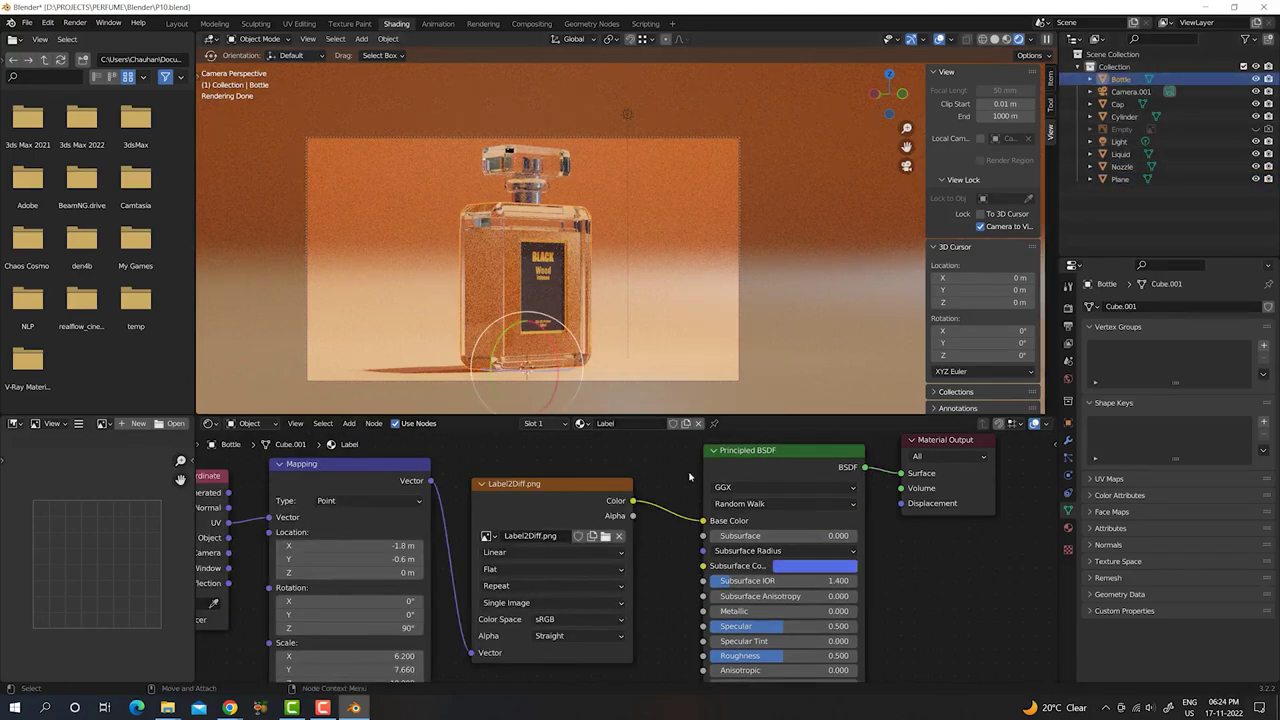
scroll(969, 549, "down", 1)
scroll(969, 549, "down", 1)
scroll(965, 559, "down", 1)
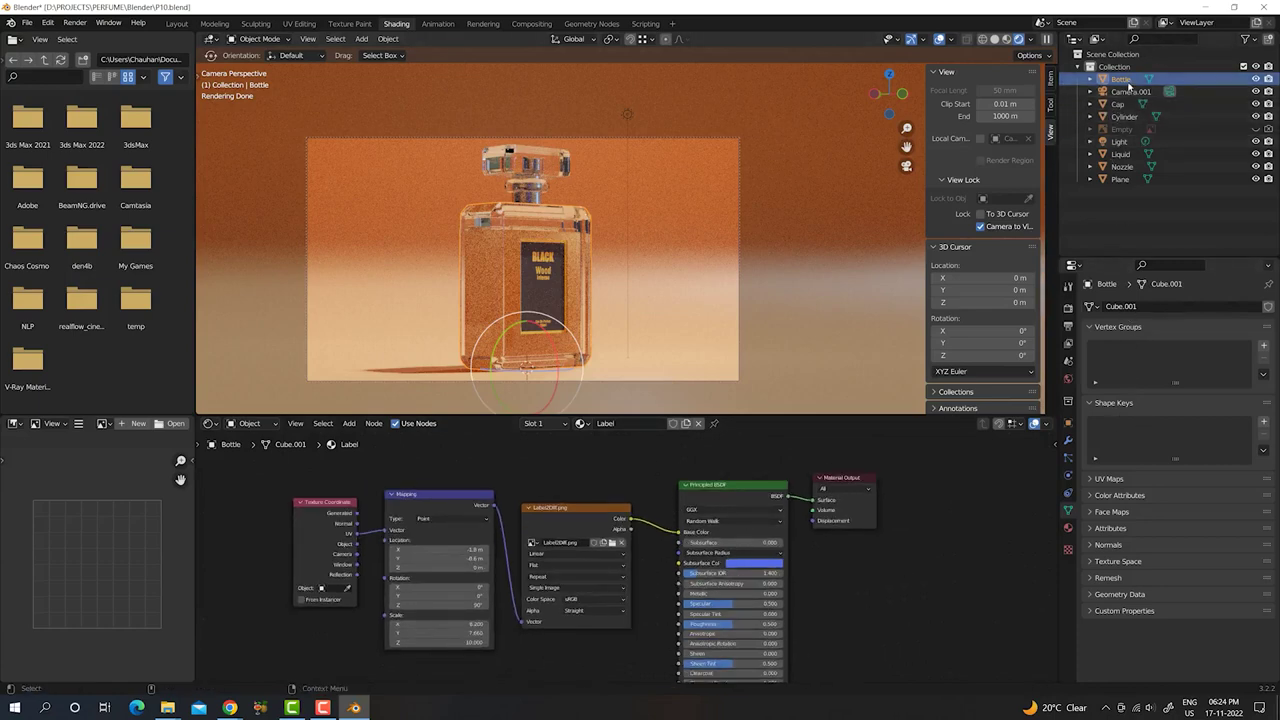
left_click(1068, 527)
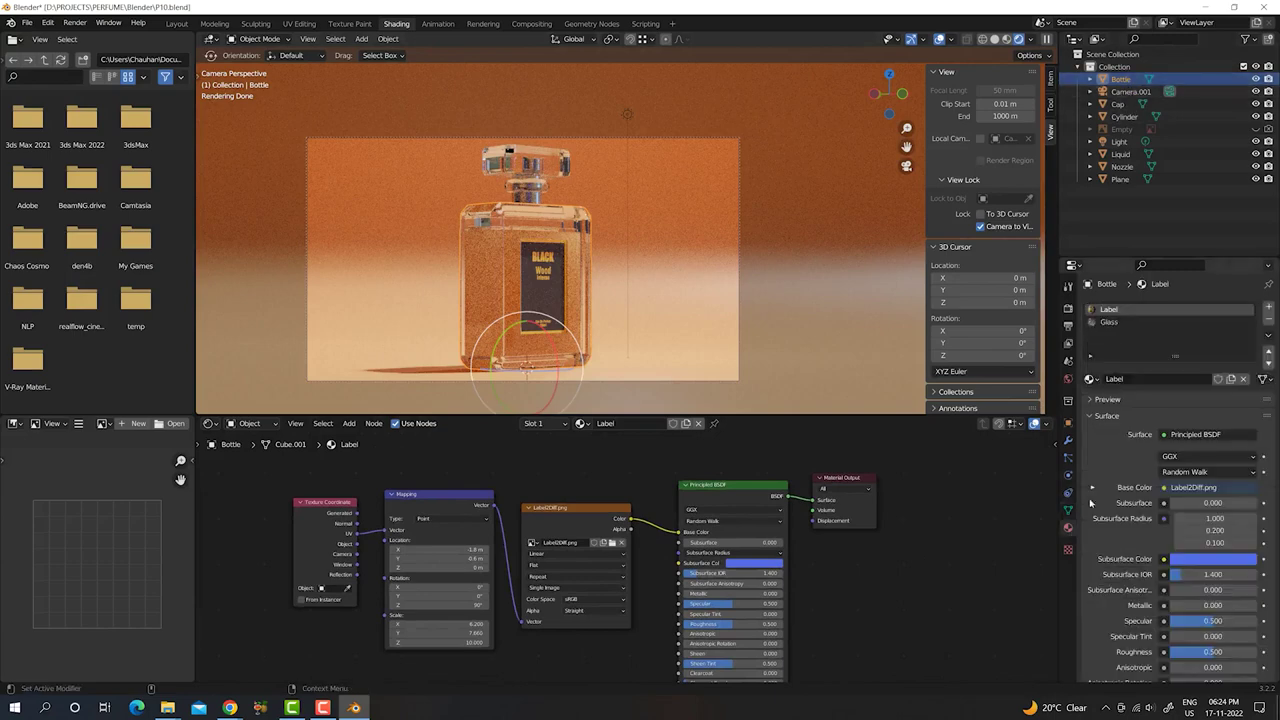
- Set the Glass BSDF roughness to 0.01, then go back to the Label material slot
left_click(1112, 324)
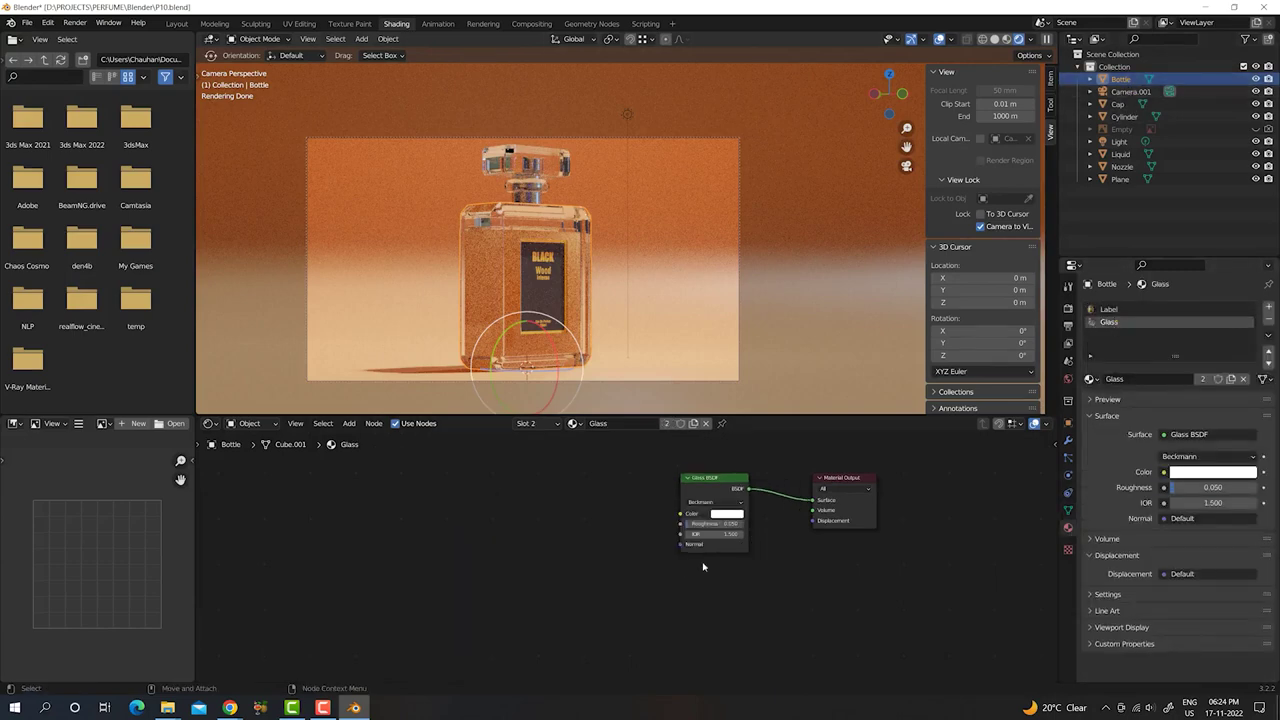
scroll(703, 567, "up", 2)
scroll(780, 560, "up", 1)
middle_click_drag(920, 543, 686, 623)
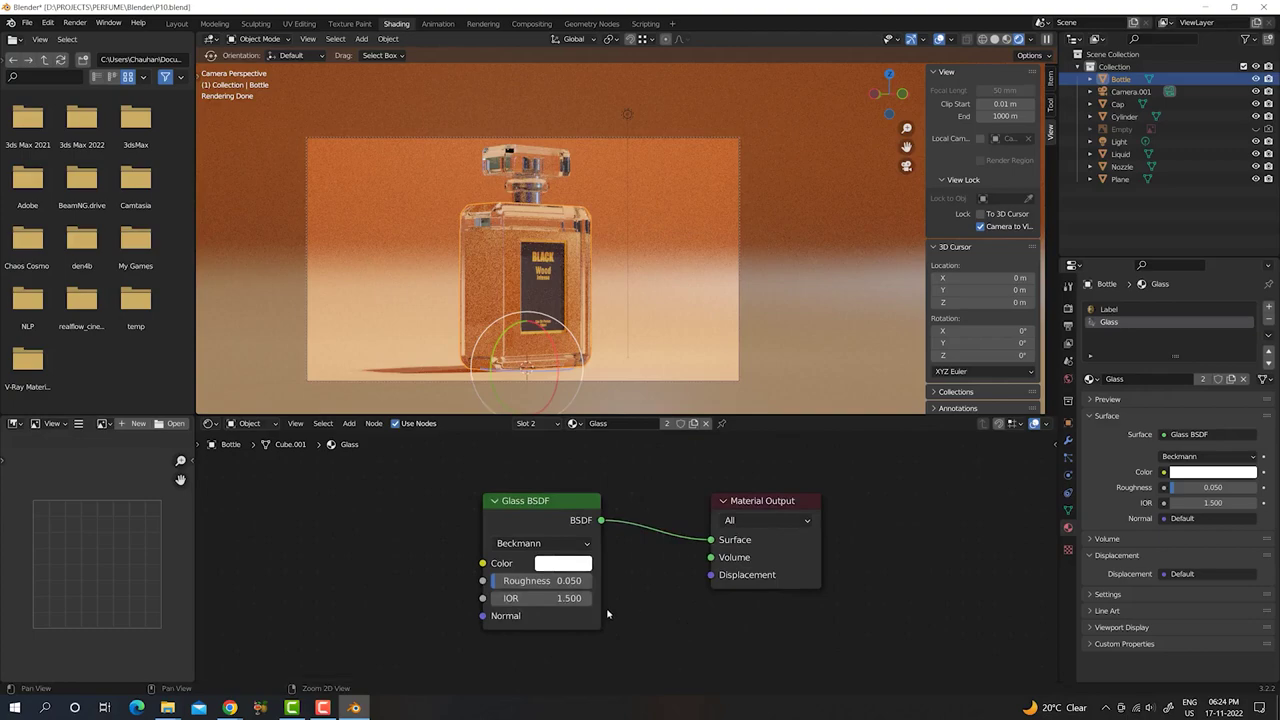
double_click(540, 581)
type("0")
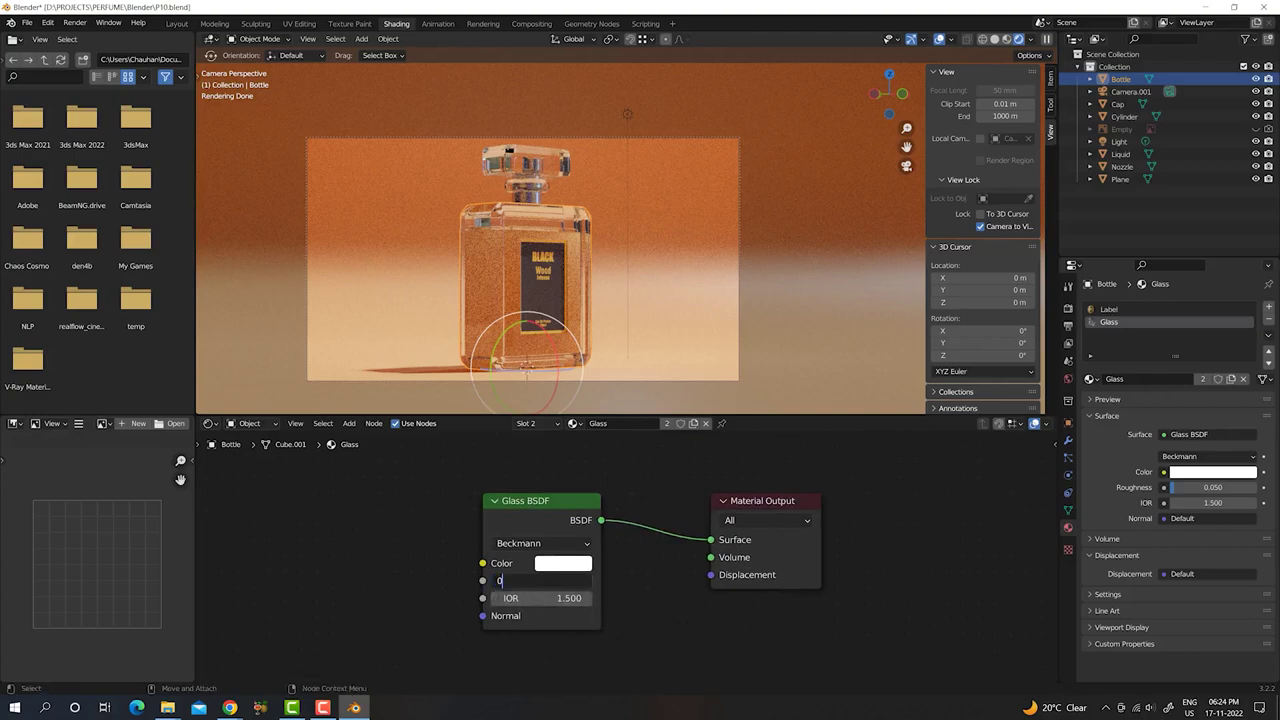
key("Return")
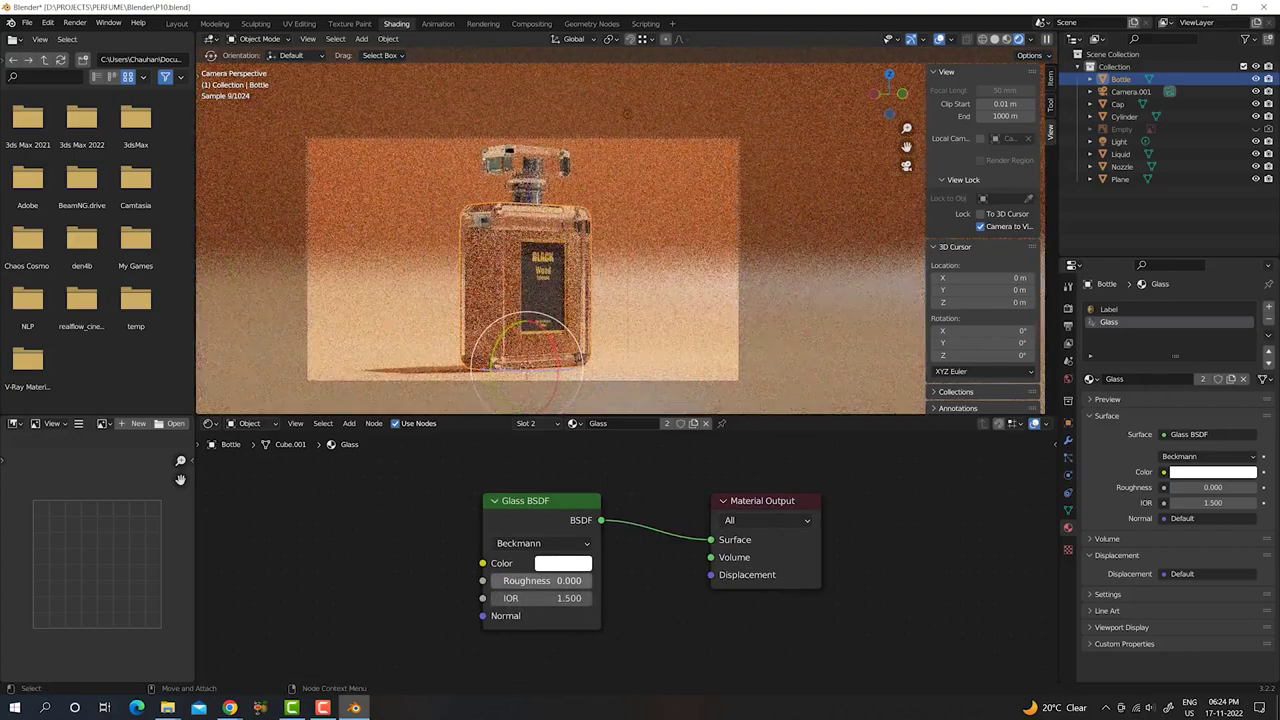
double_click(555, 581)
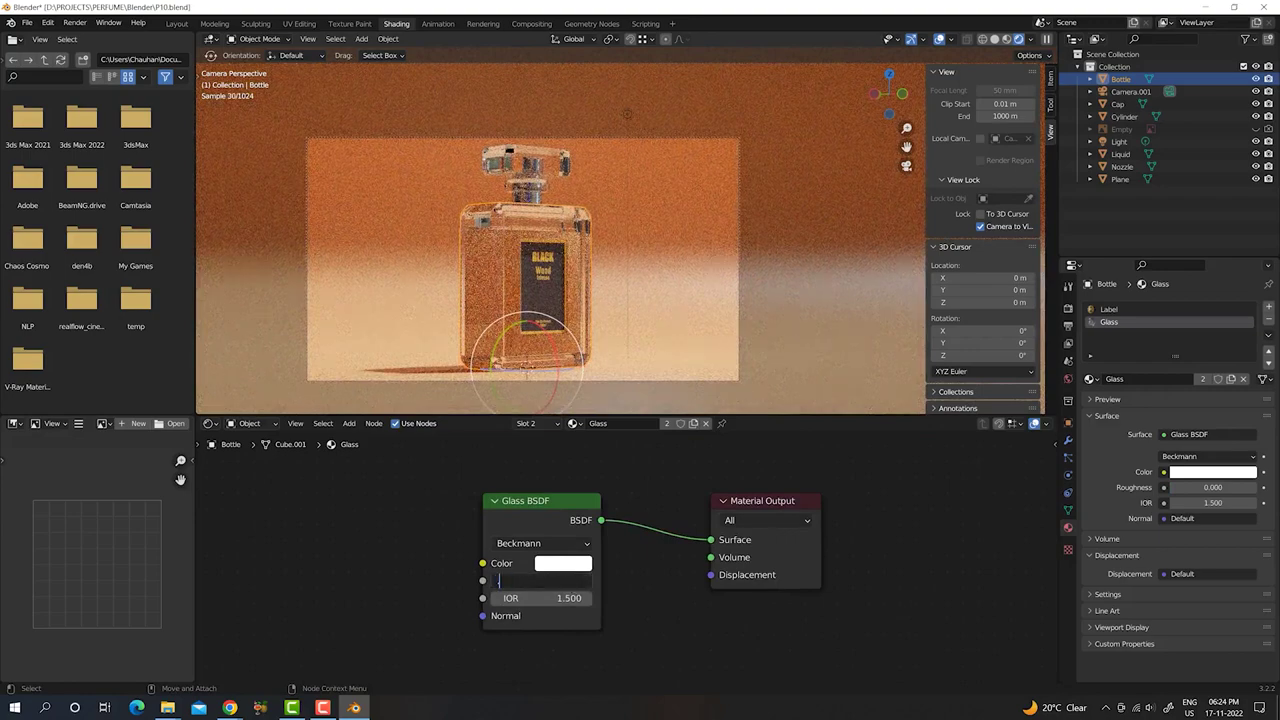
type("0.1")
key("Return")
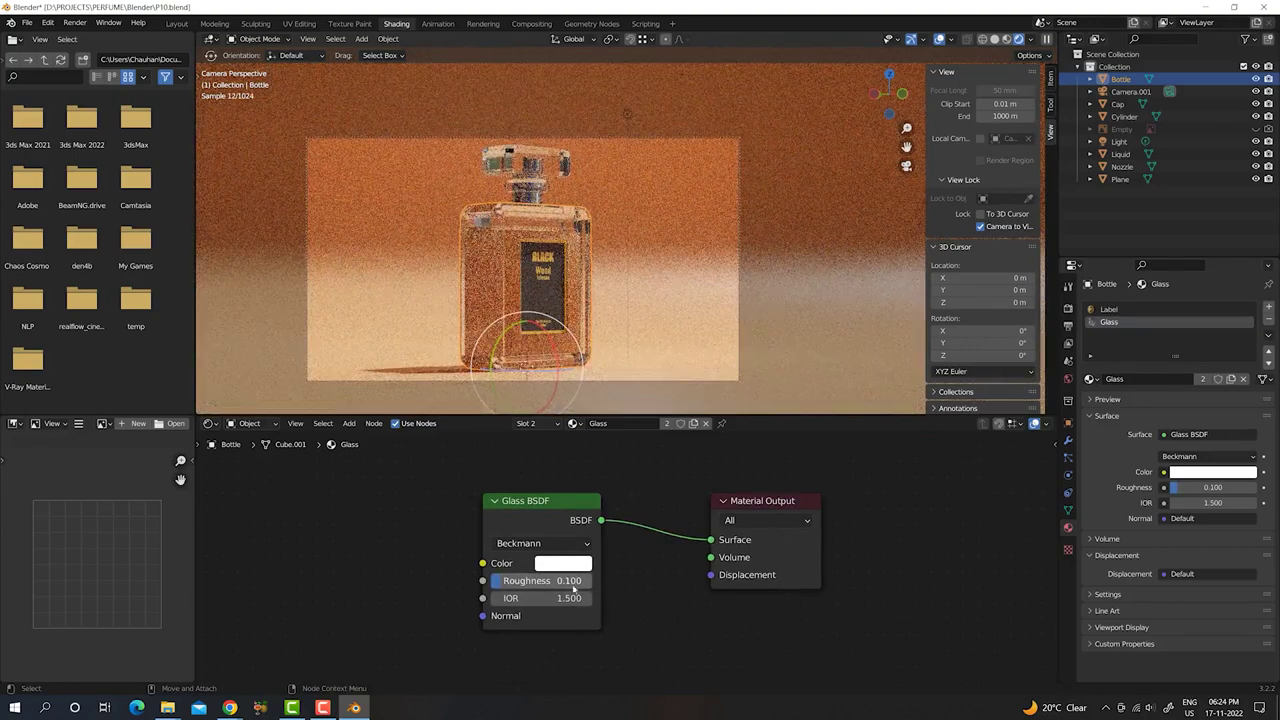
double_click(573, 587)
key("BackSpace")
type(".01")
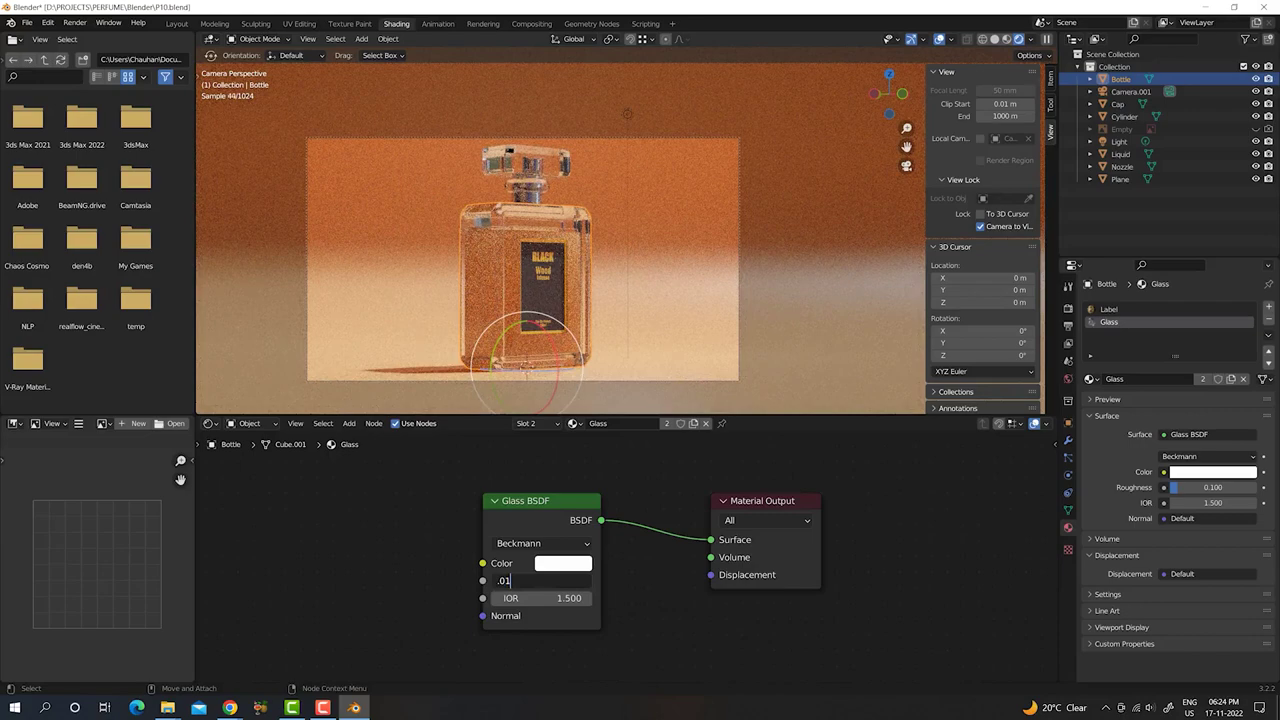
key("Return")
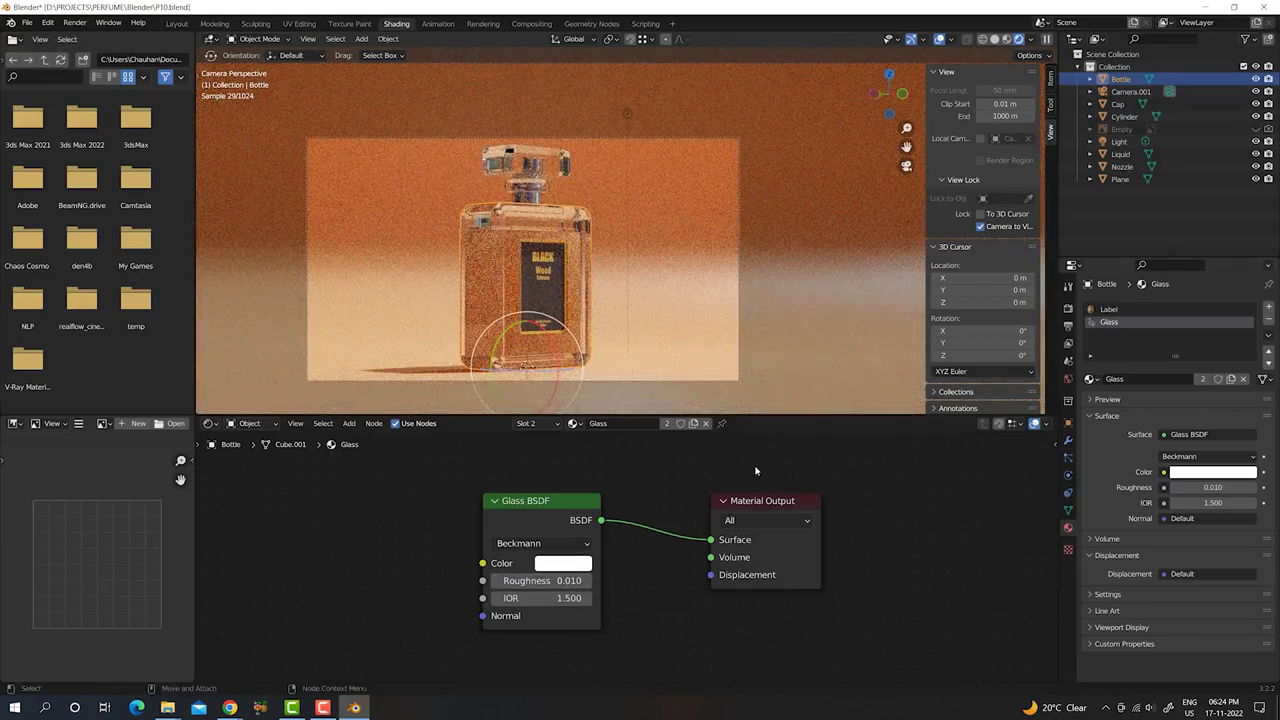
left_click(1110, 309)
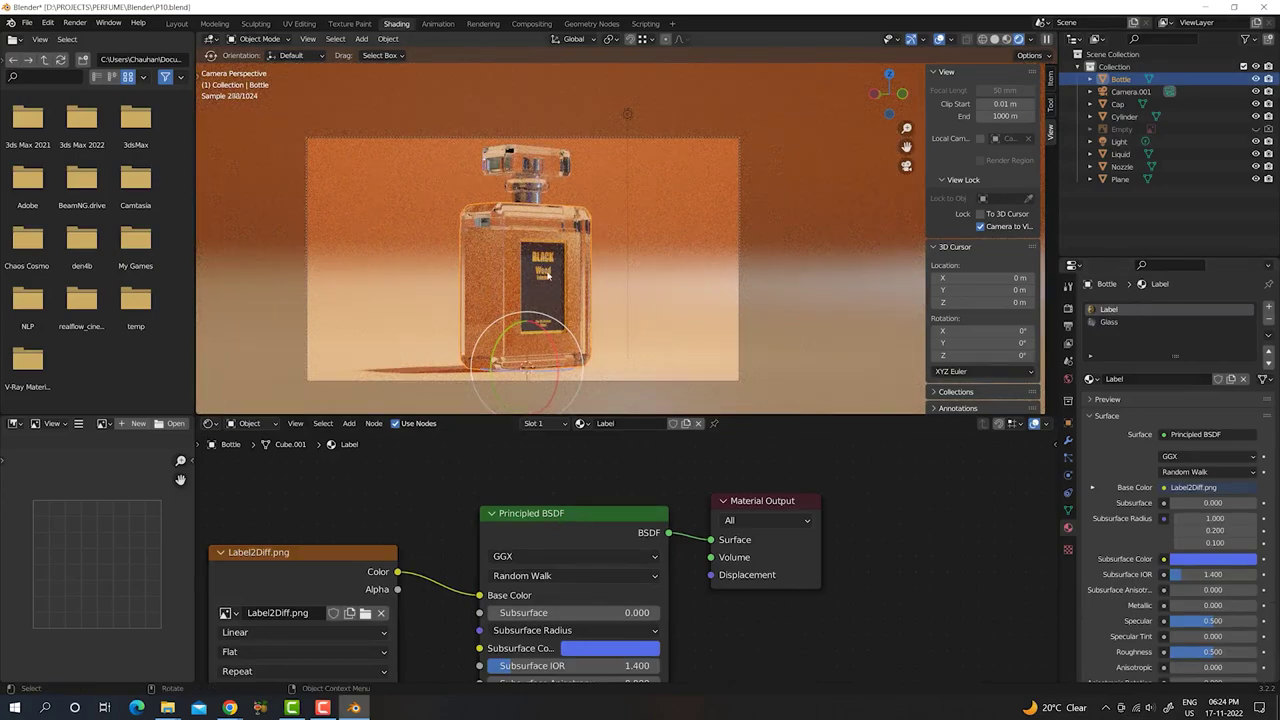
- Turn off Camera to View and frame the label's texture nodes in the Shader Editor
middle_click_drag(570, 283, 523, 287)
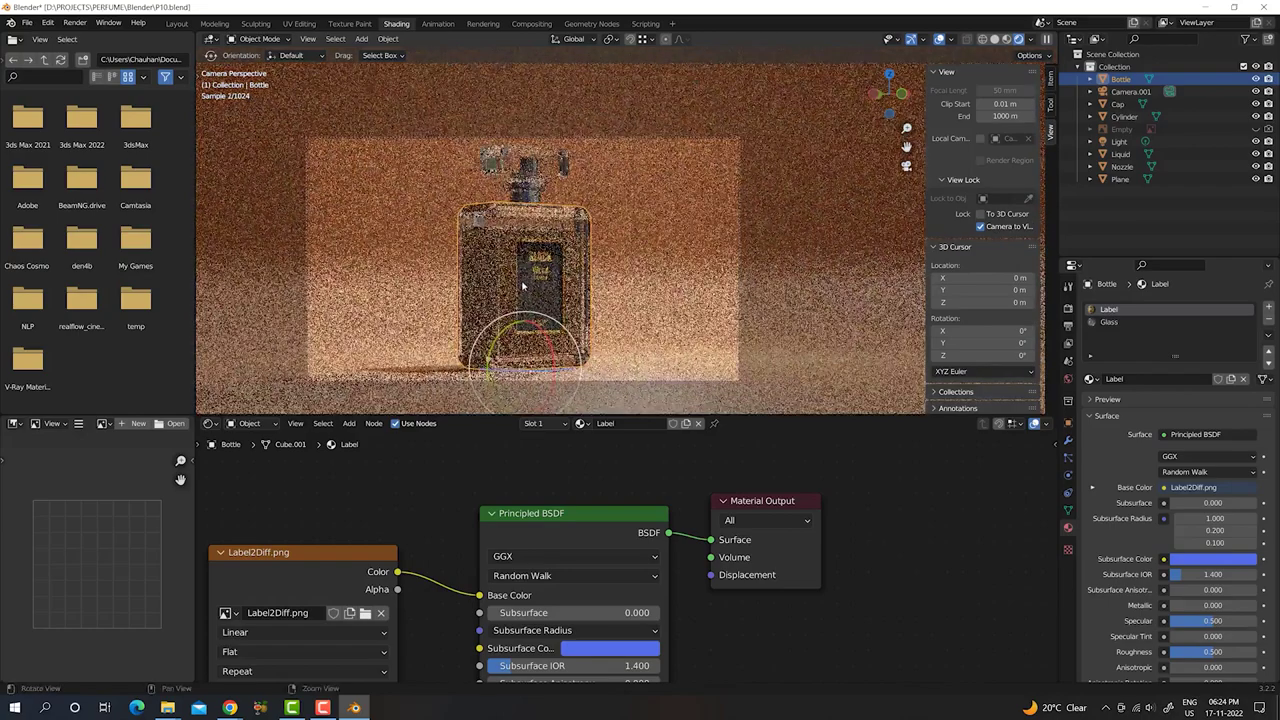
left_click(981, 227)
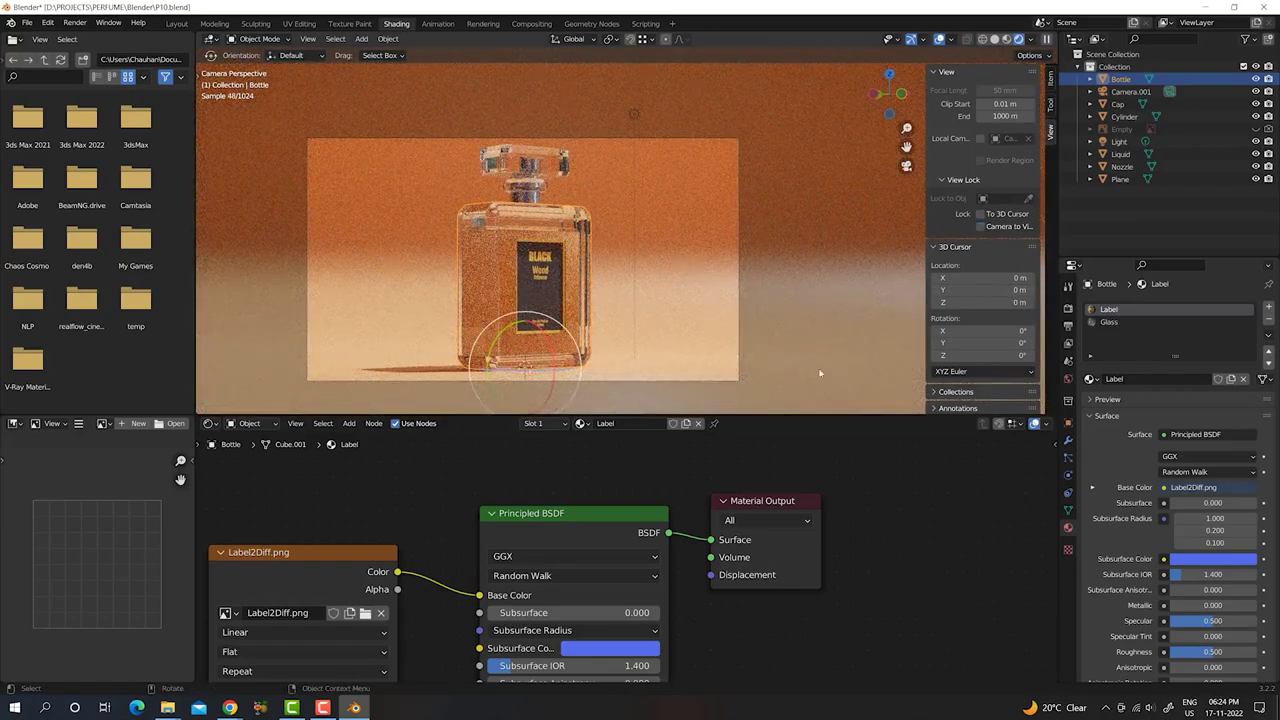
scroll(683, 590, "down", 1)
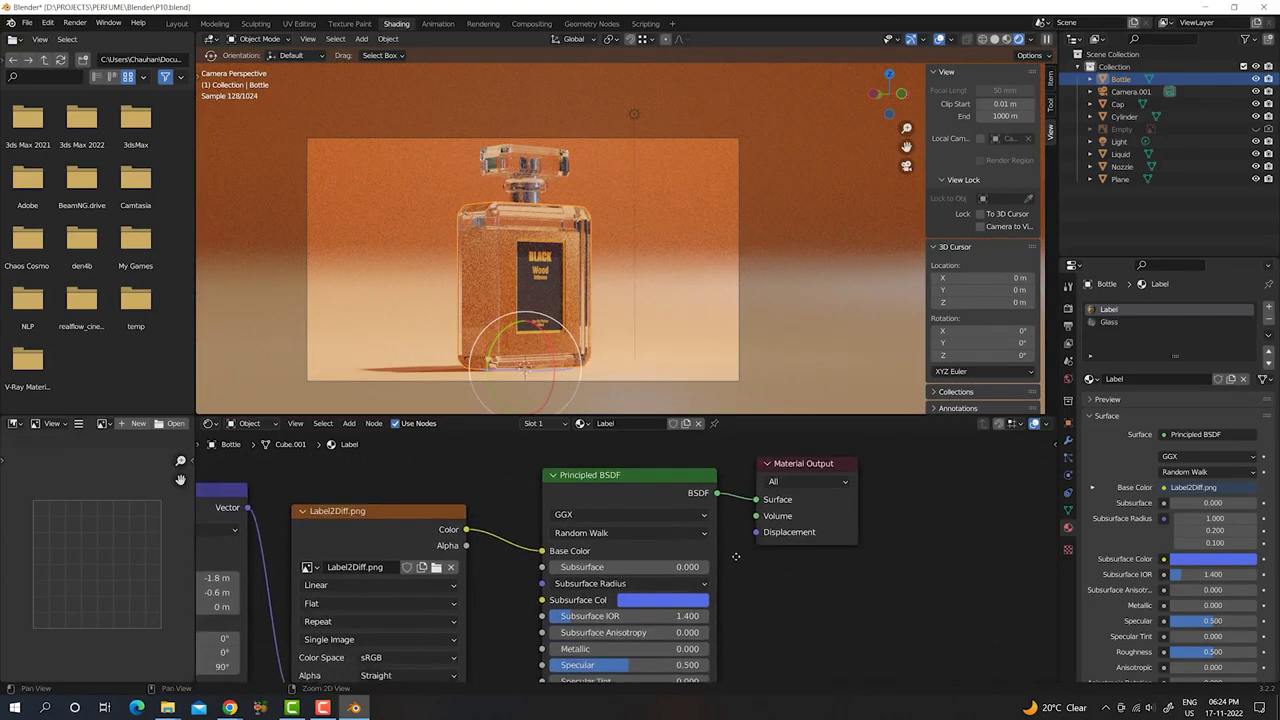
middle_click_drag(683, 590, 739, 550)
middle_click_drag(350, 632, 488, 590)
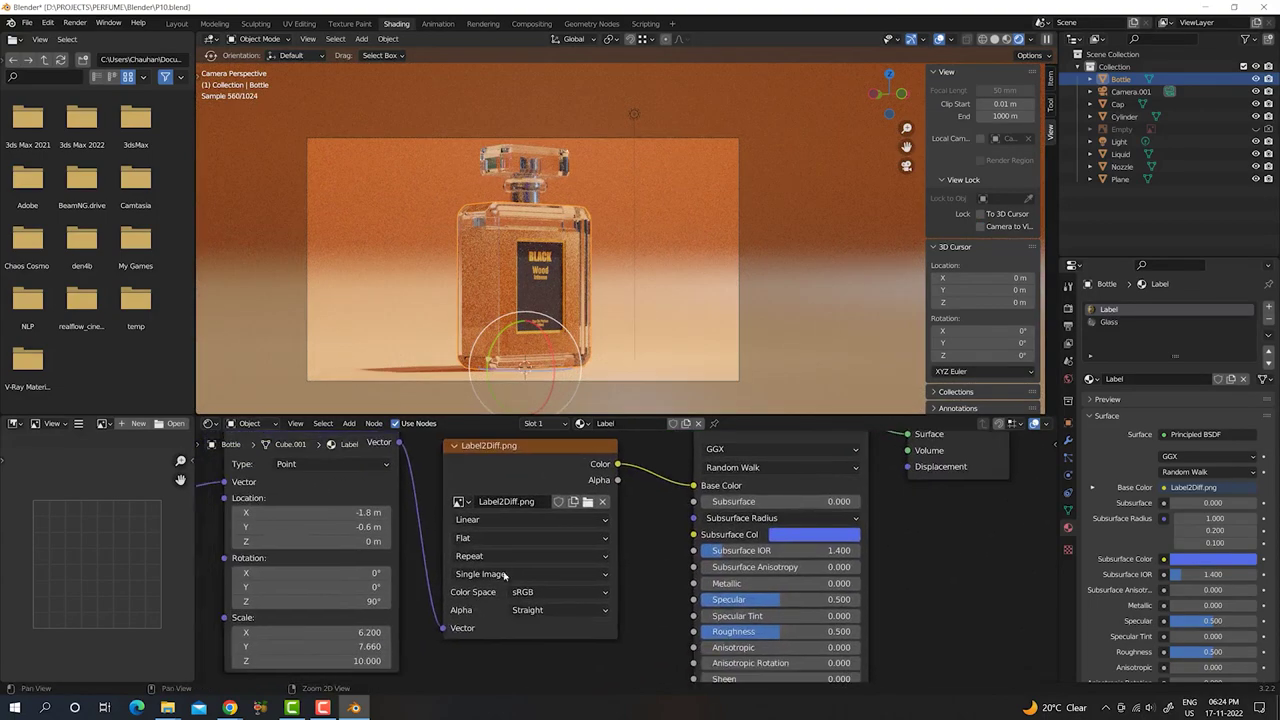
scroll(488, 590, "down", 1)
scroll(539, 628, "down", 1)
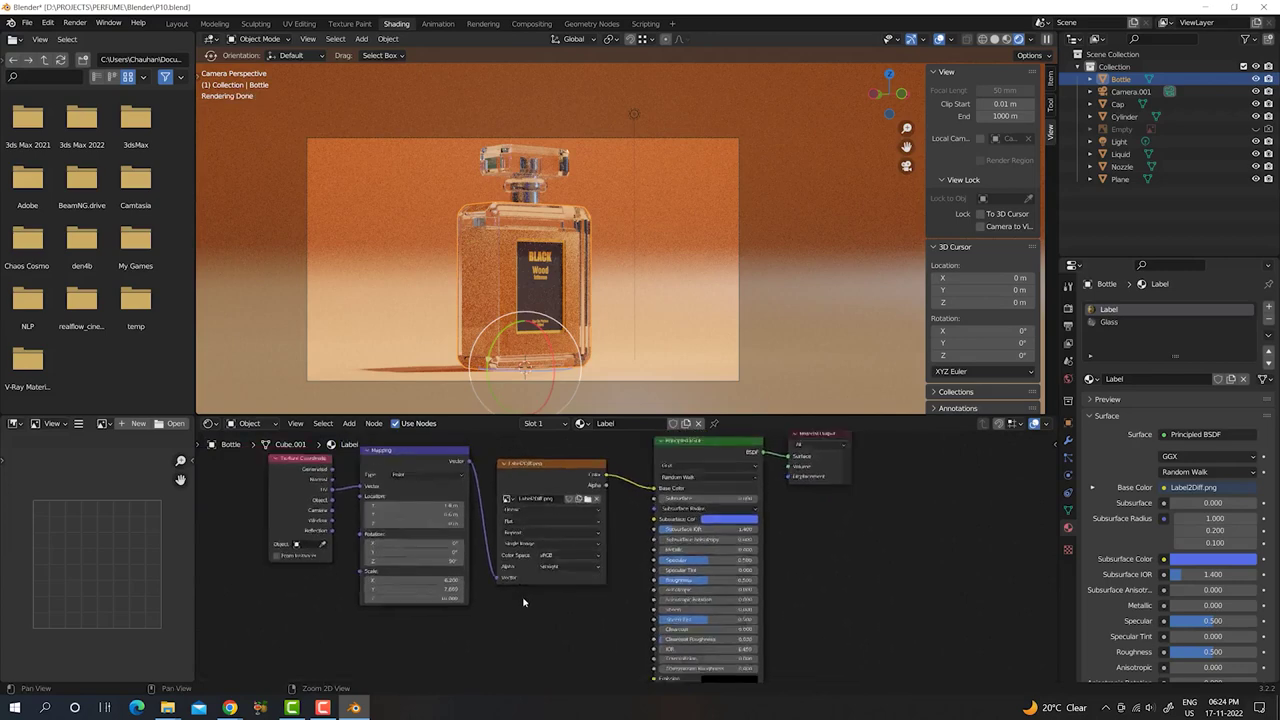
scroll(523, 603, "down", 1)
scroll(523, 605, "down", 1)
scroll(523, 608, "down", 1)
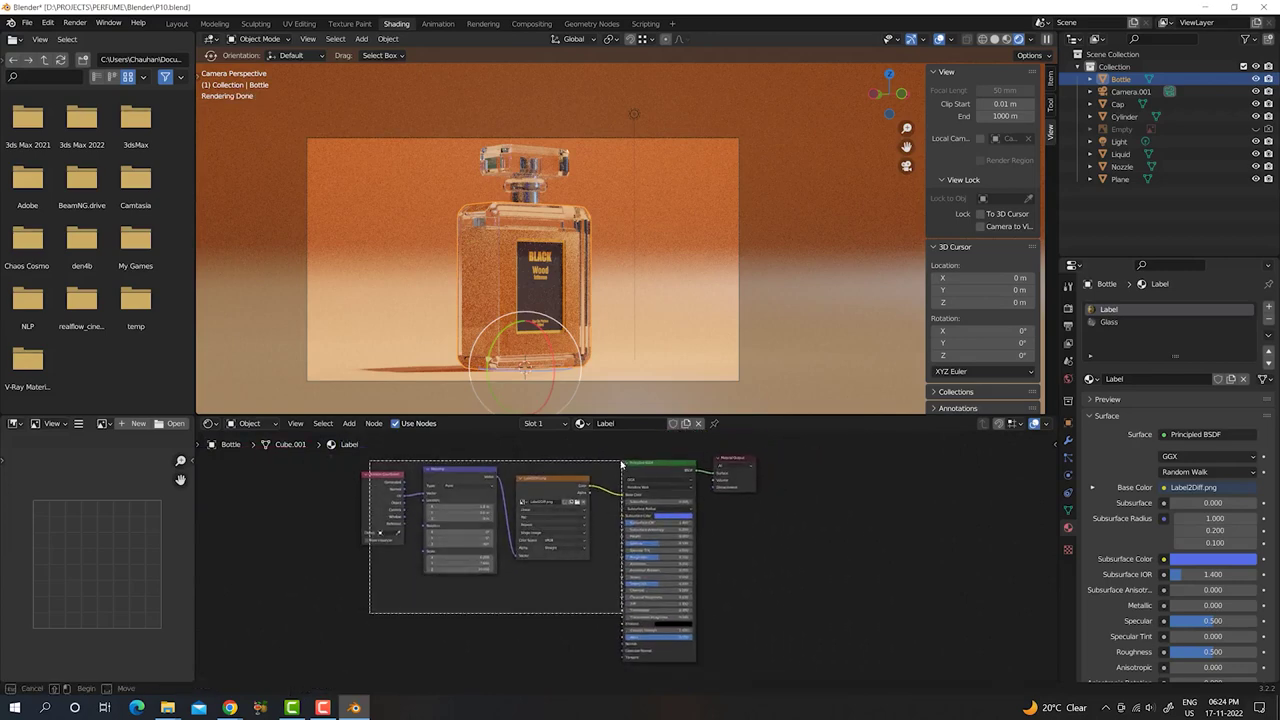
- Duplicate the Texture Coordinate, Mapping and Image Texture nodes below and browse an image for the copy
left_click_drag(370, 617, 598, 470)
left_click_drag(322, 626, 602, 465)
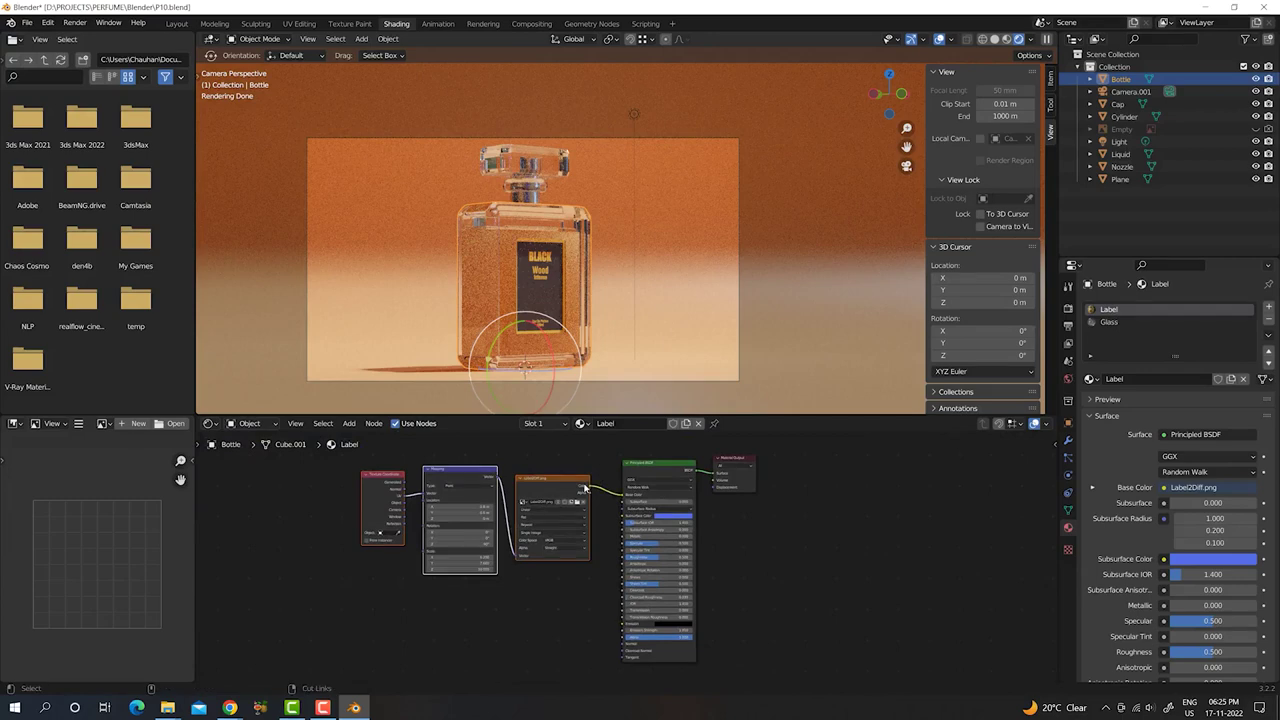
key("shift+d")
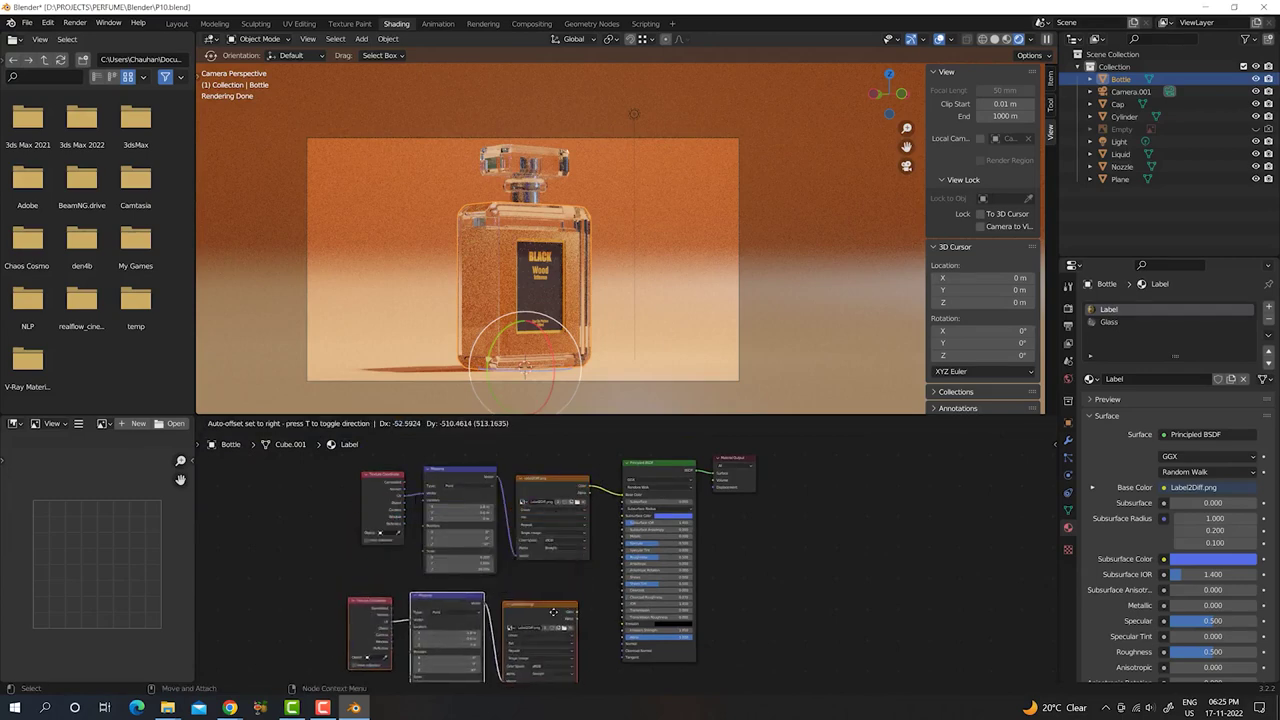
left_click(562, 604)
scroll(562, 604, "up", 1)
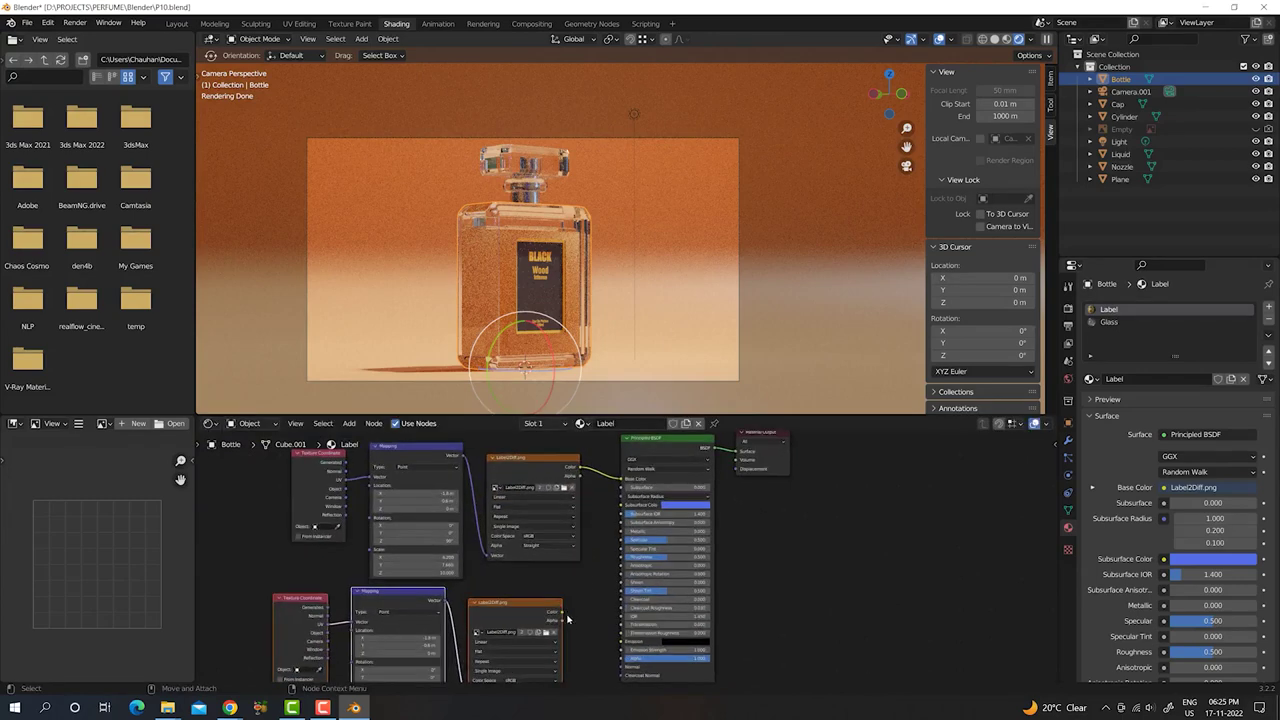
scroll(566, 620, "up", 1)
middle_click_drag(566, 620, 592, 555)
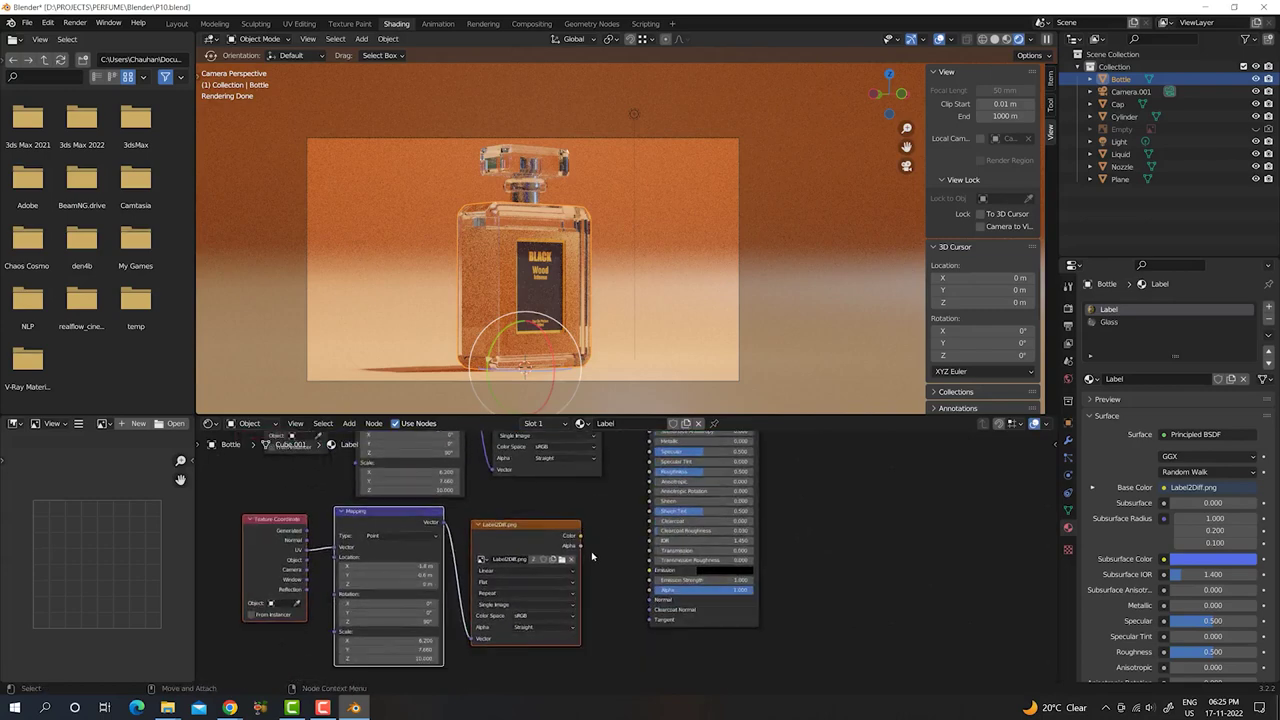
left_click(547, 553)
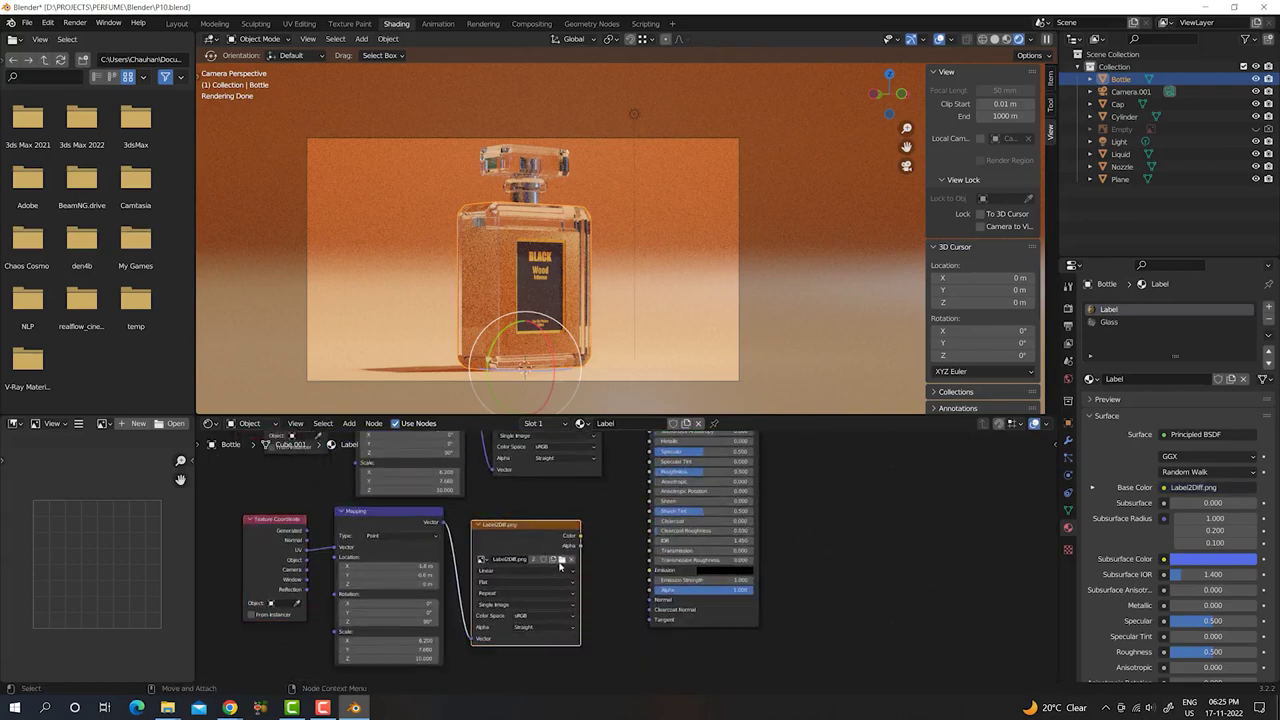
left_click(561, 559)
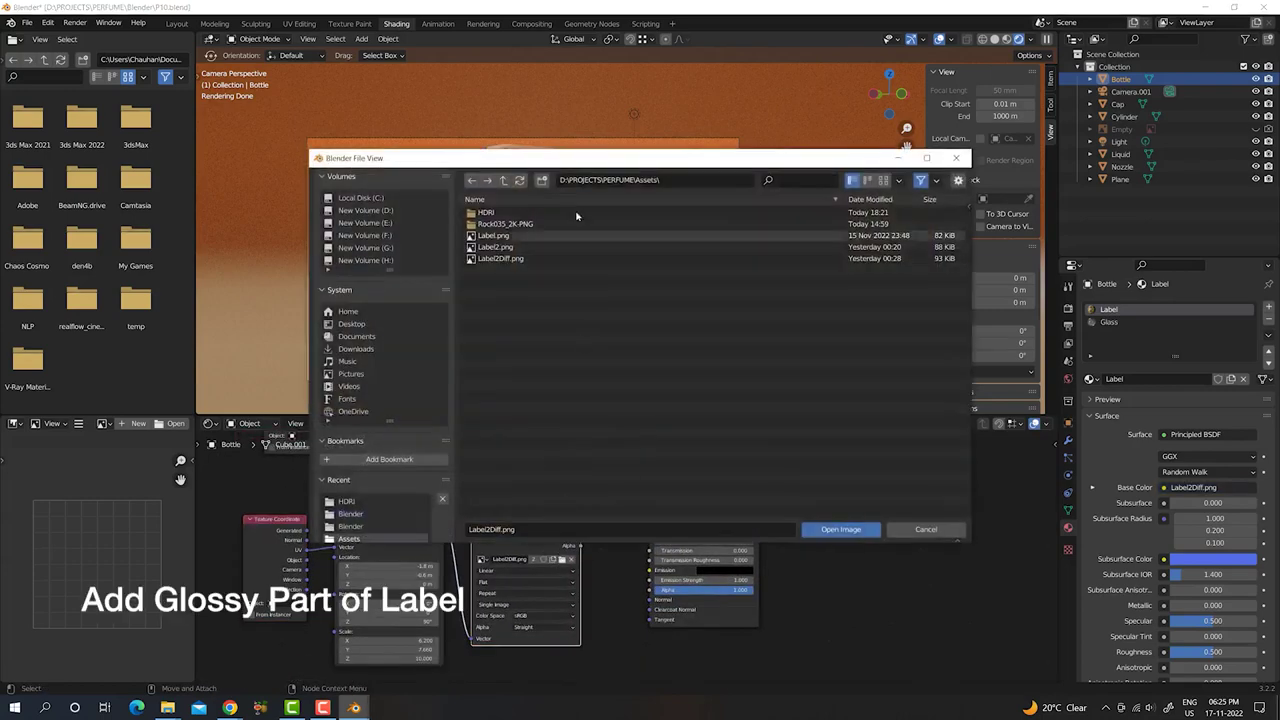
left_click(510, 249)
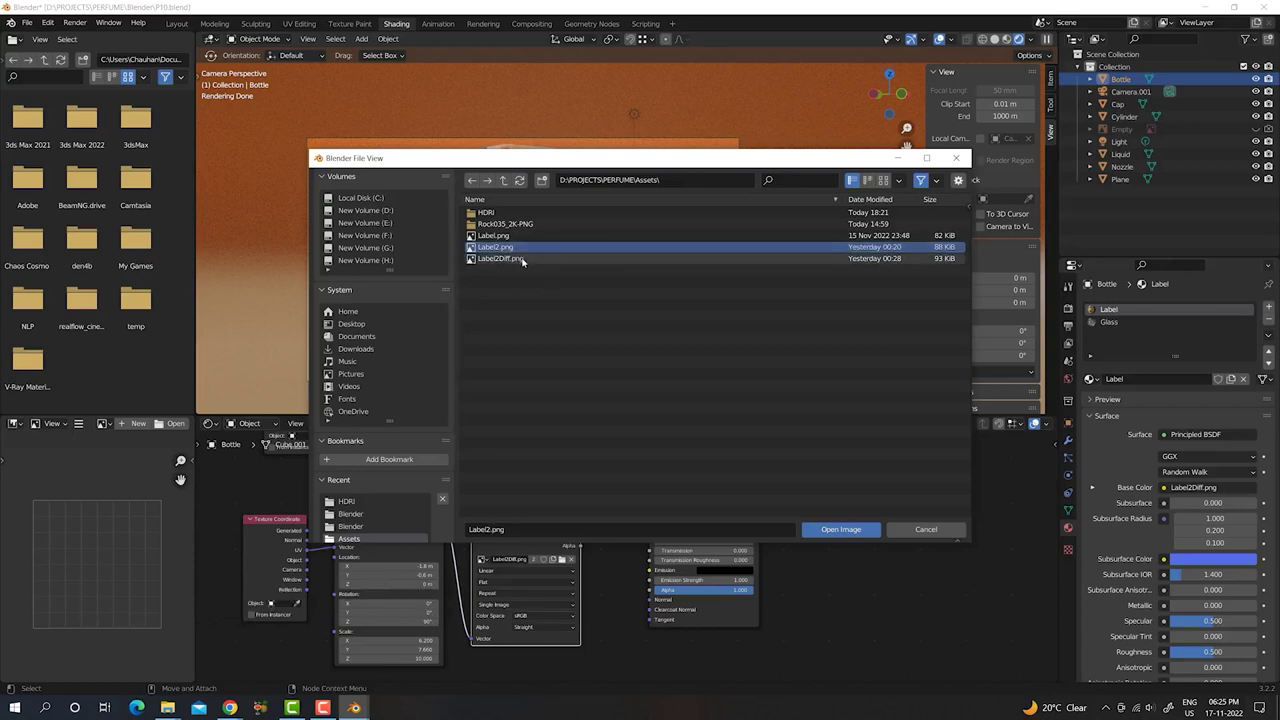
left_click(830, 531)
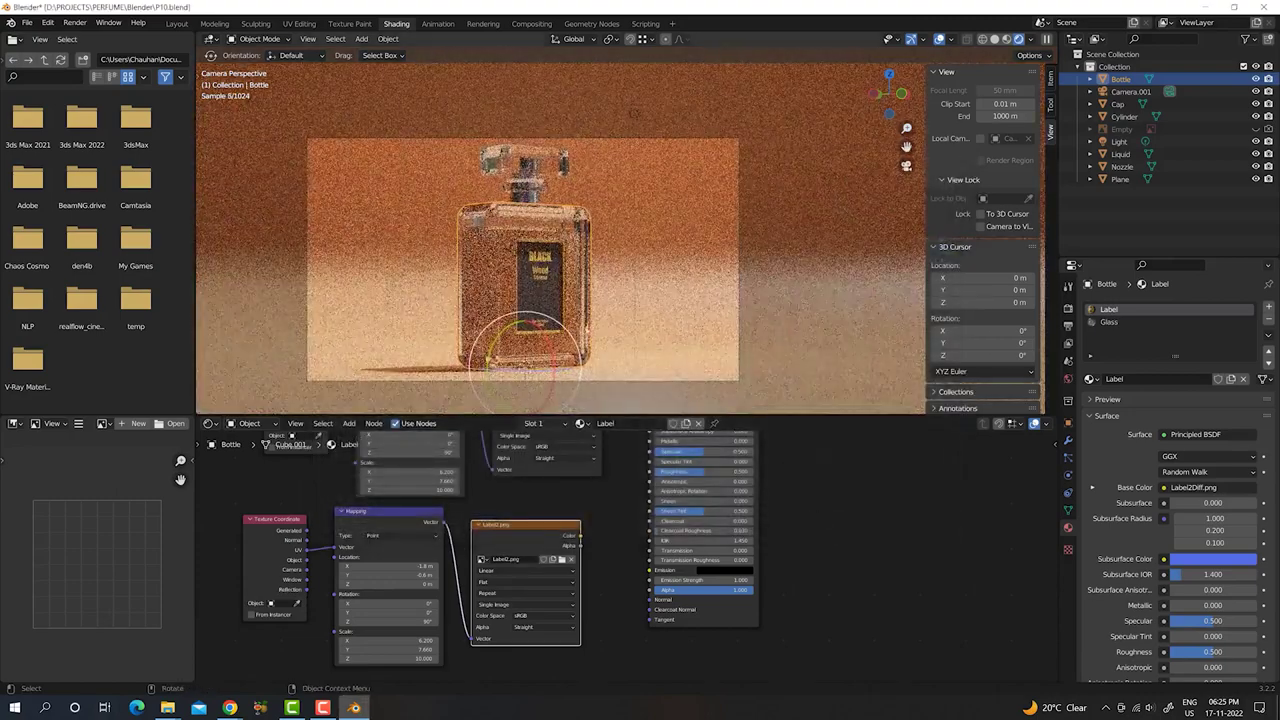
left_click_drag(586, 541, 635, 498)
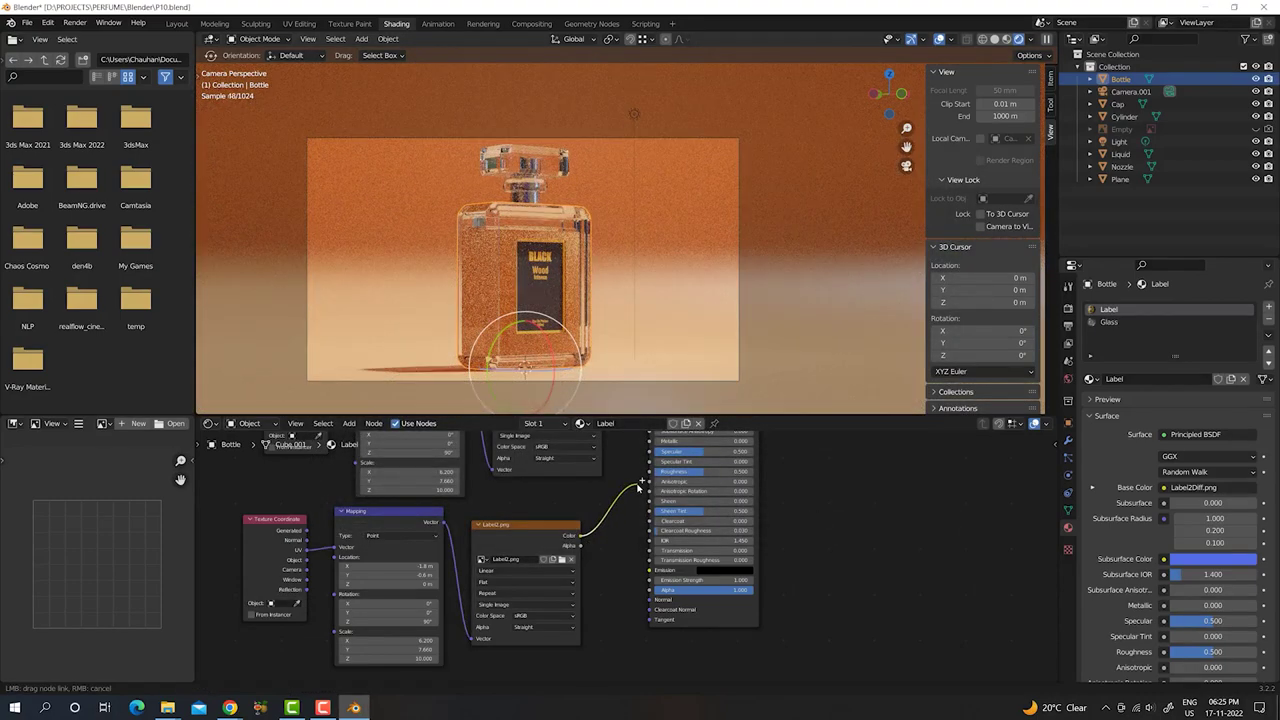
mouse_move(639, 486)
left_mouse_down()
mouse_move(659, 516)
mouse_move(652, 532)
left_mouse_up()
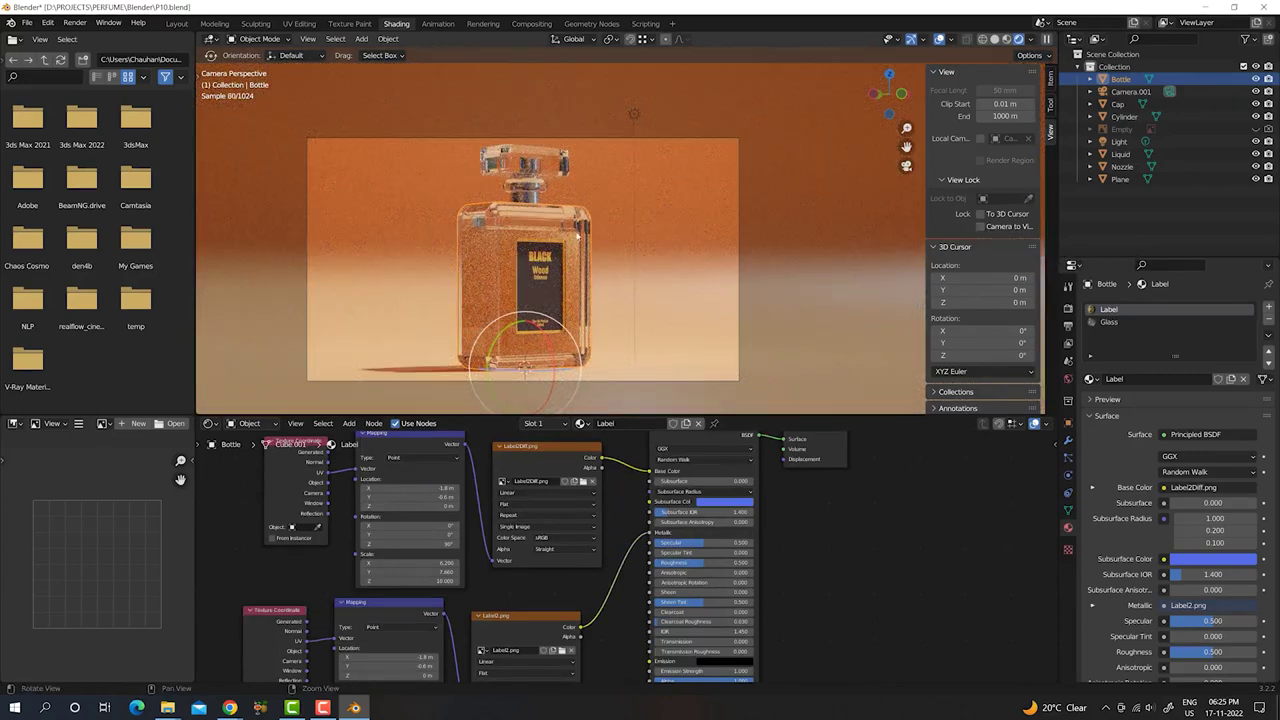
scroll(564, 252, "up", 4)
scroll(530, 266, "up", 1)
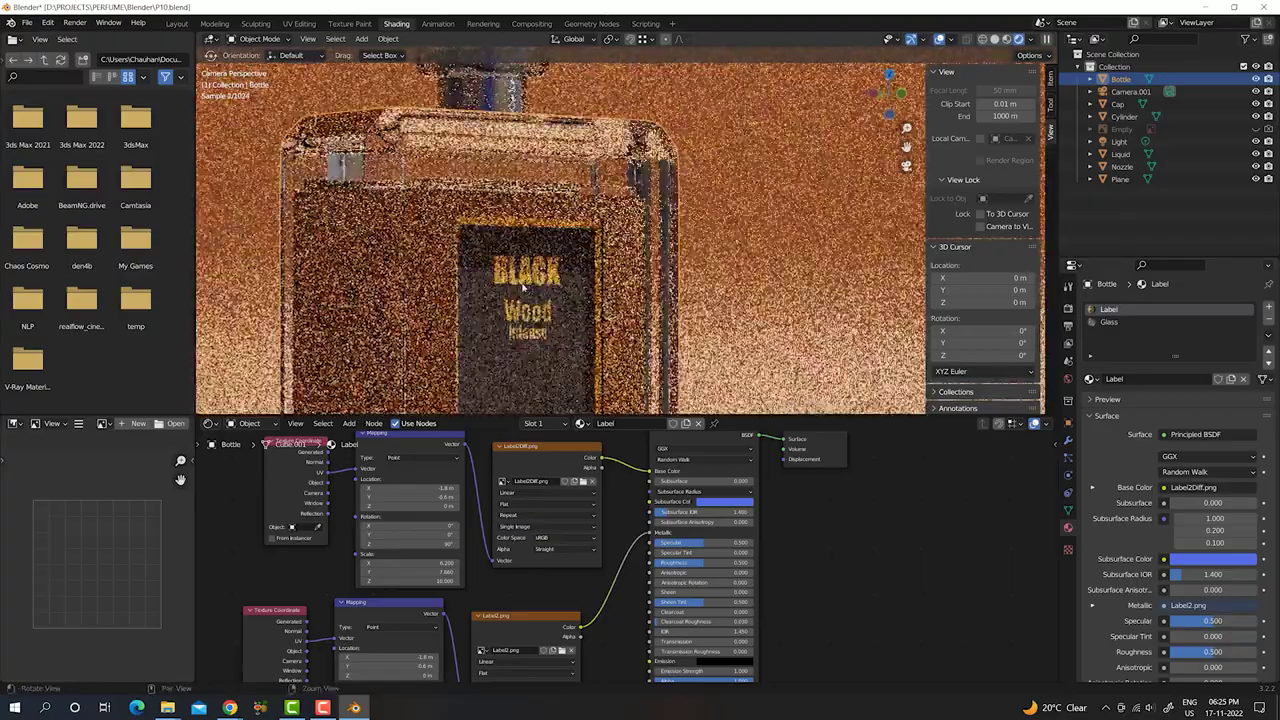
scroll(522, 288, "up", 2)
scroll(522, 288, "down", 2)
key("KP_0")
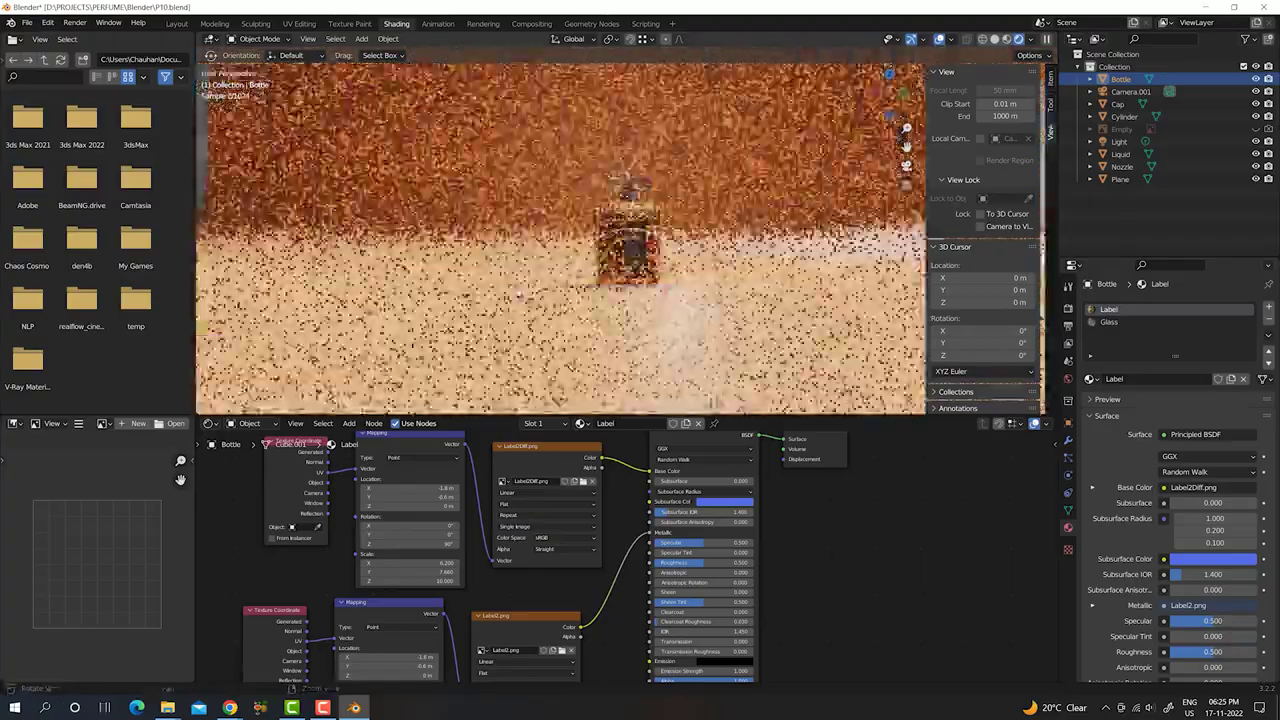
scroll(521, 296, "up", 2)
scroll(521, 296, "up", 2)
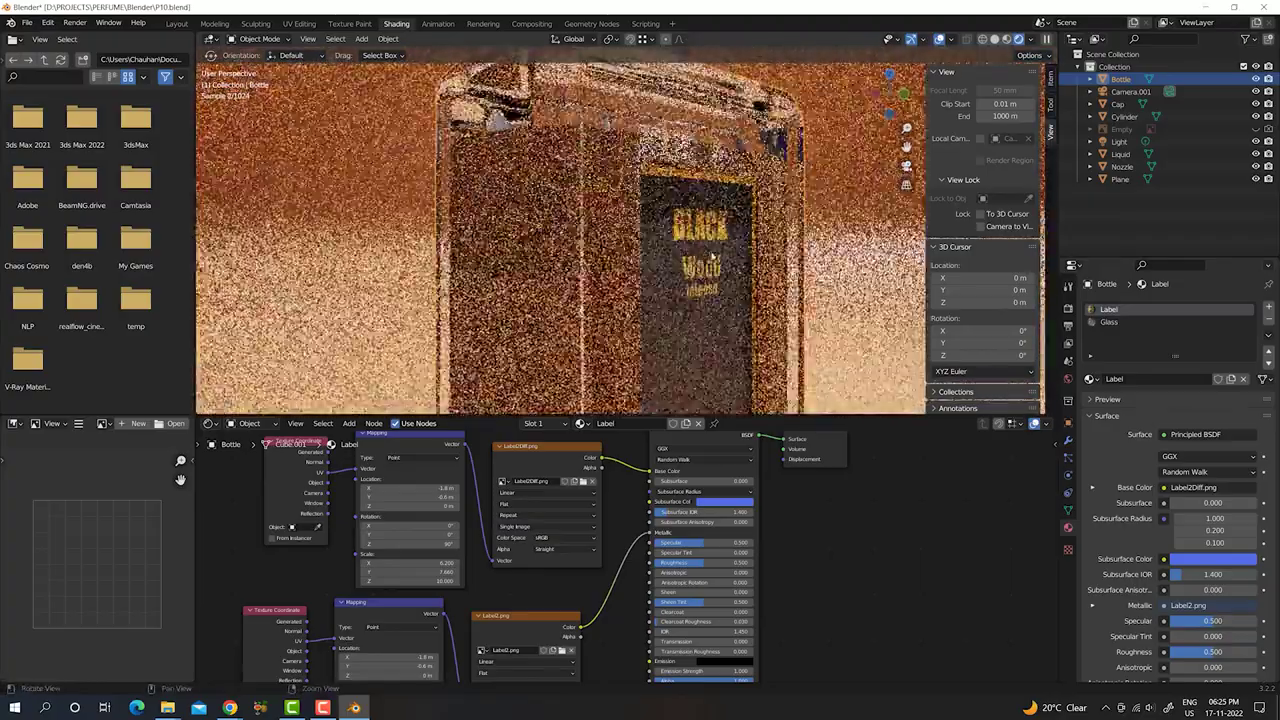
scroll(521, 296, "up", 1)
scroll(665, 260, "up", 1)
scroll(655, 268, "up", 1)
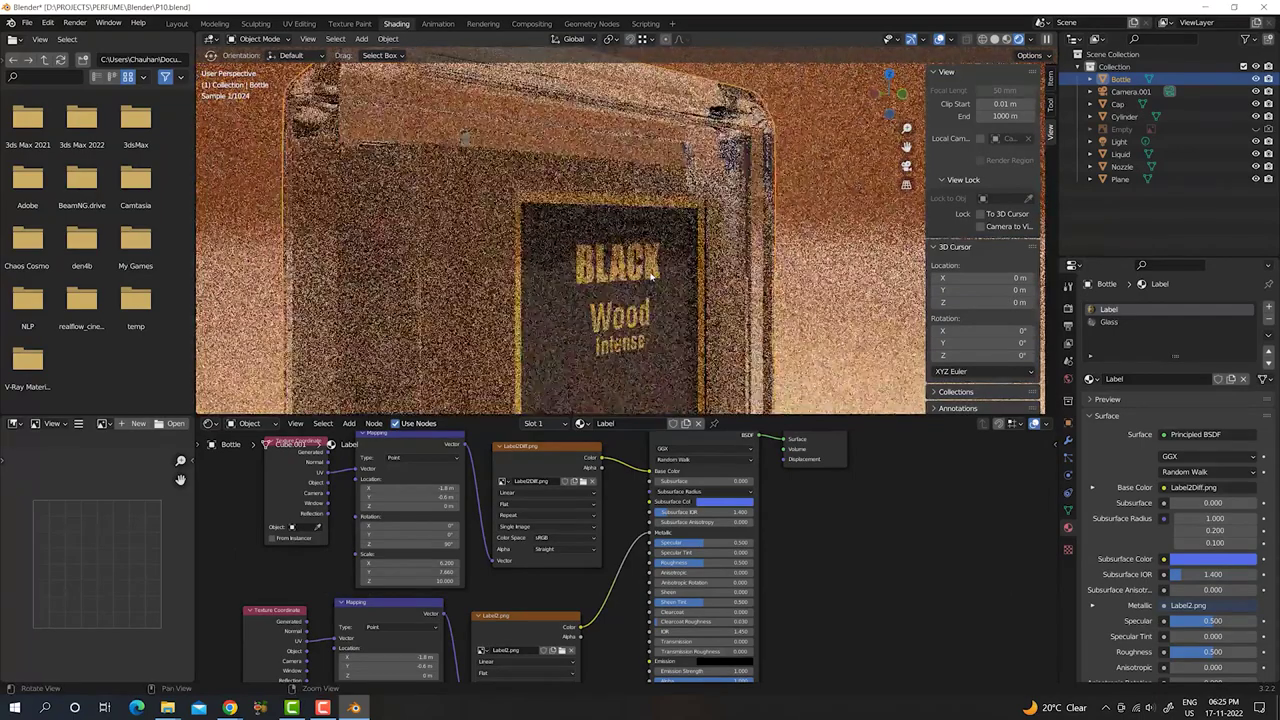
scroll(652, 272, "up", 1)
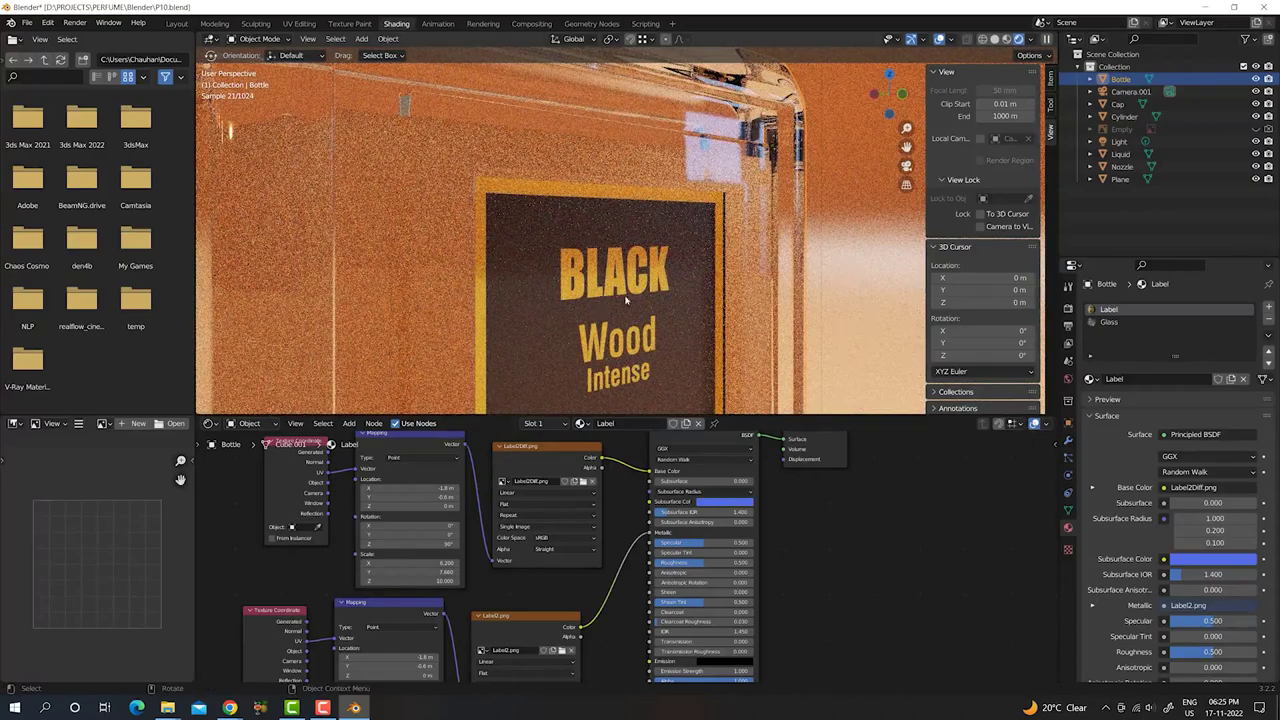
- Move the Principled BSDF and Material Output nodes to the right
middle_click_drag(657, 306, 748, 146)
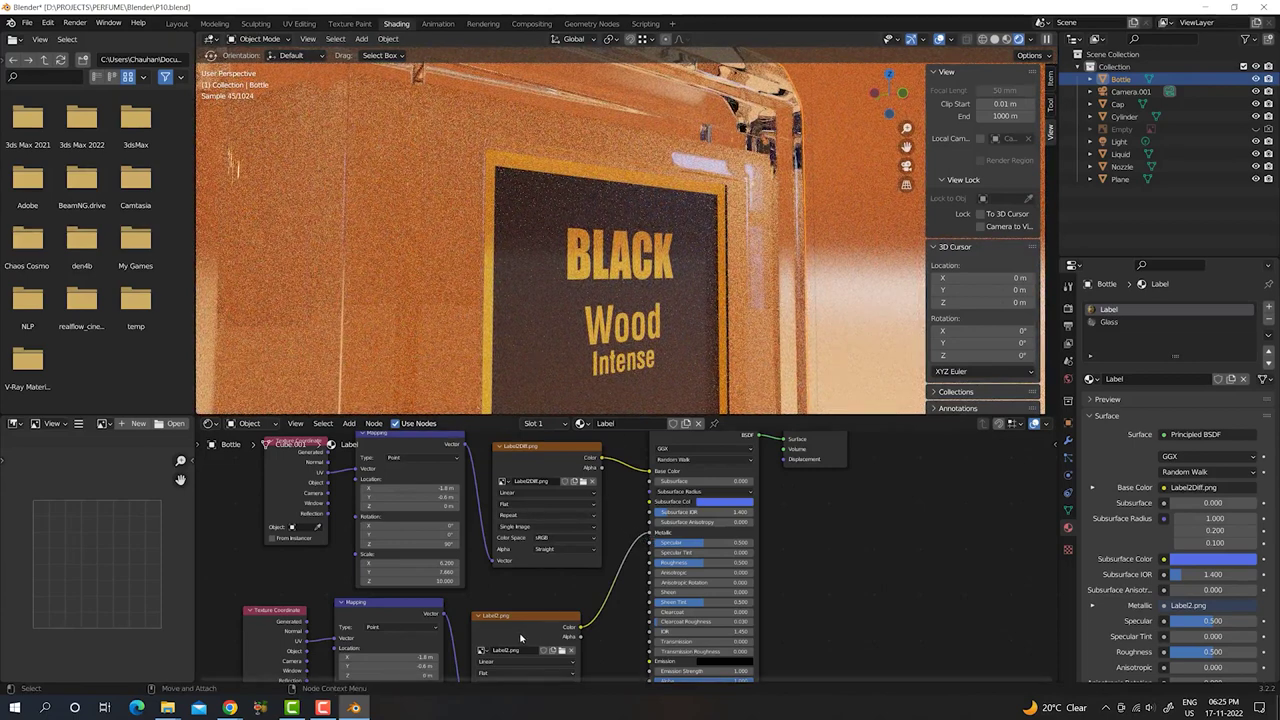
scroll(588, 600, "up", 1)
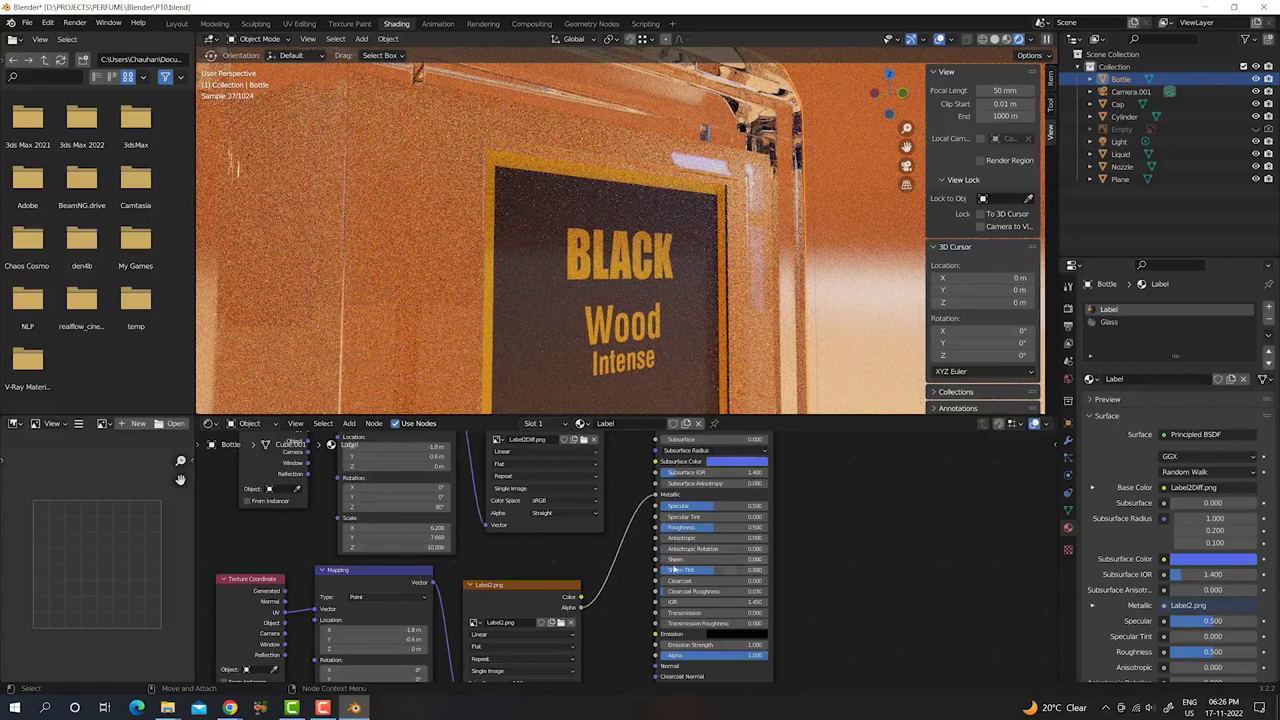
scroll(680, 558, "down", 3)
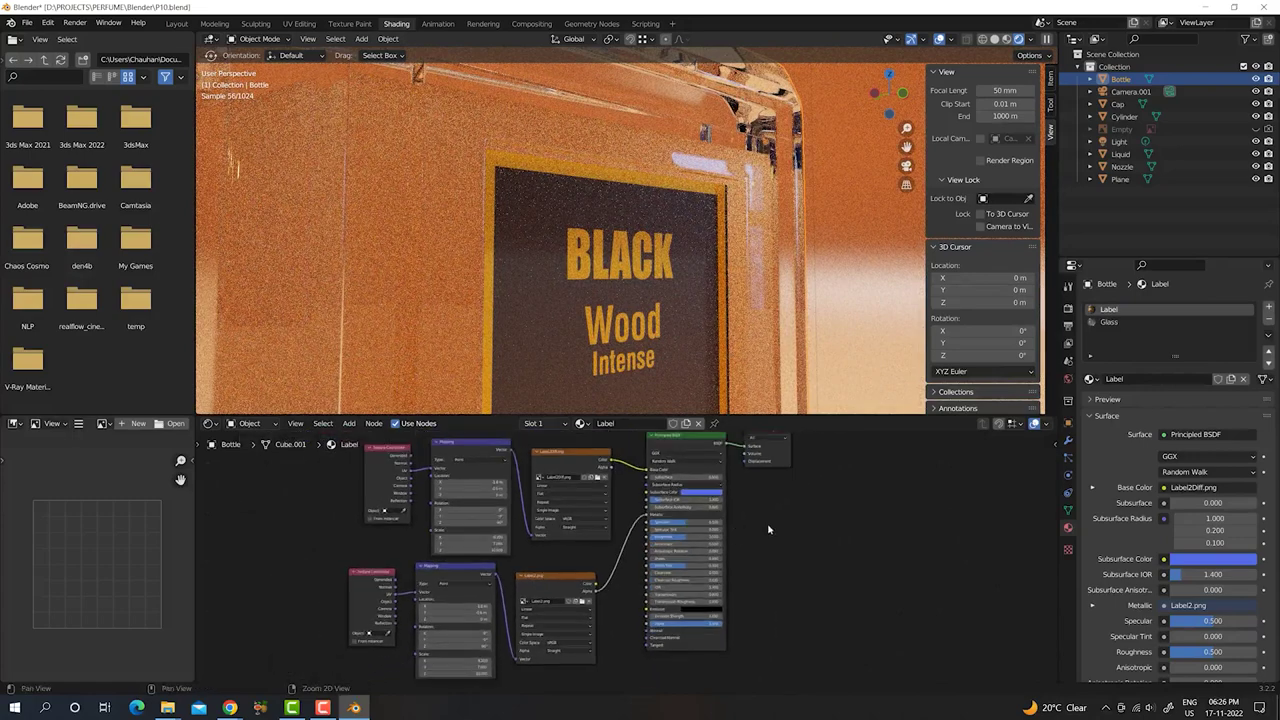
scroll(727, 556, "up", 2)
scroll(731, 541, "up", 2)
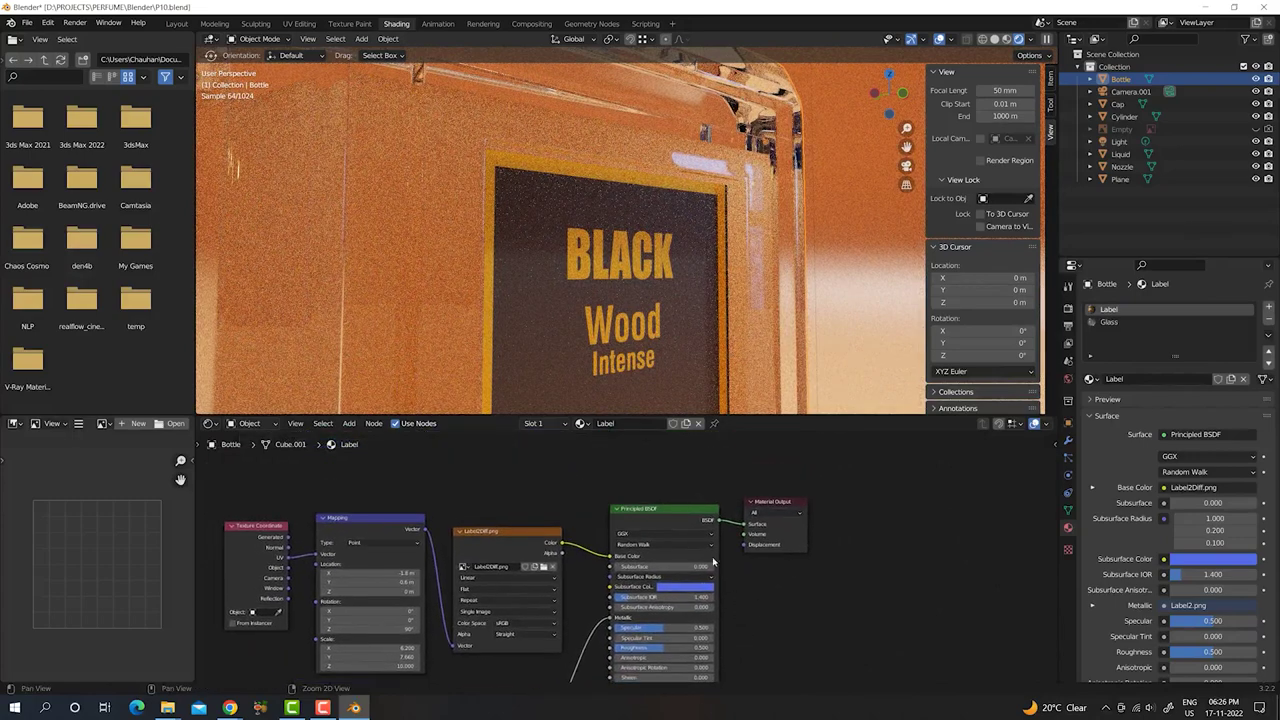
left_click(767, 510)
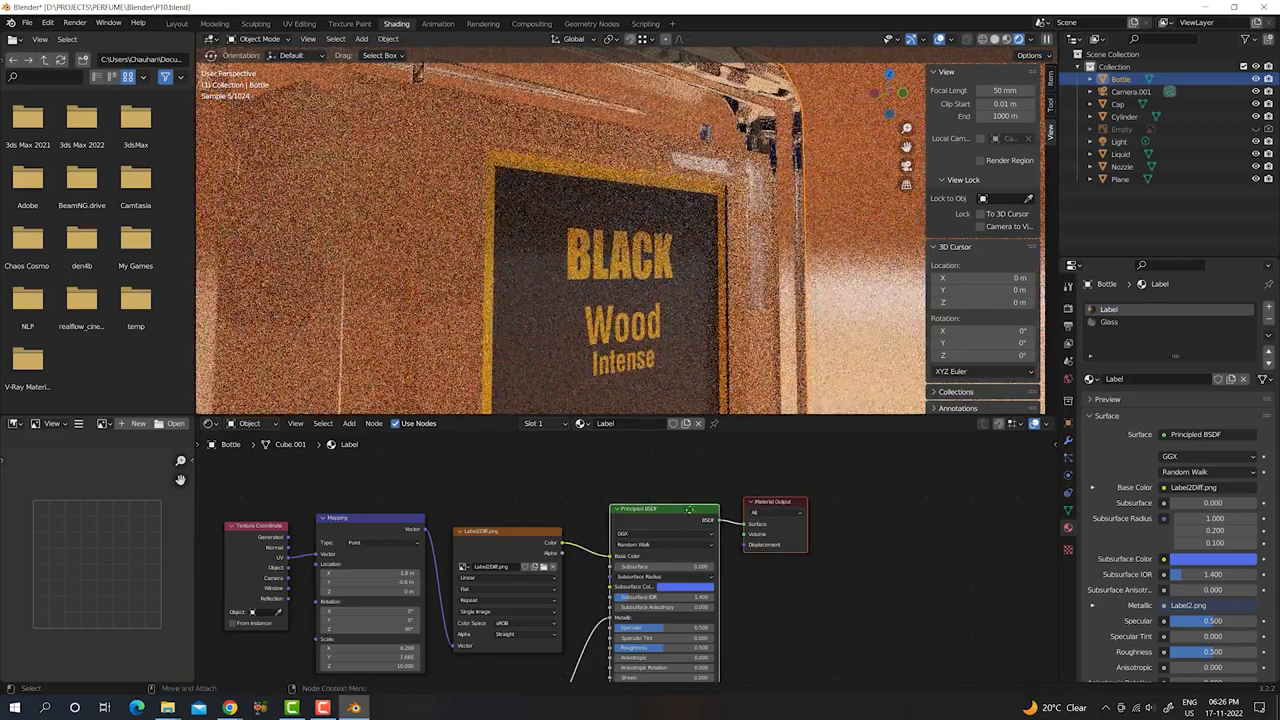
left_click_drag(683, 508, 781, 501, "shift")
left_click(781, 501)
- With the label image texture selected, search for a node to add, trying 'col' then 's'
left_click(505, 531)
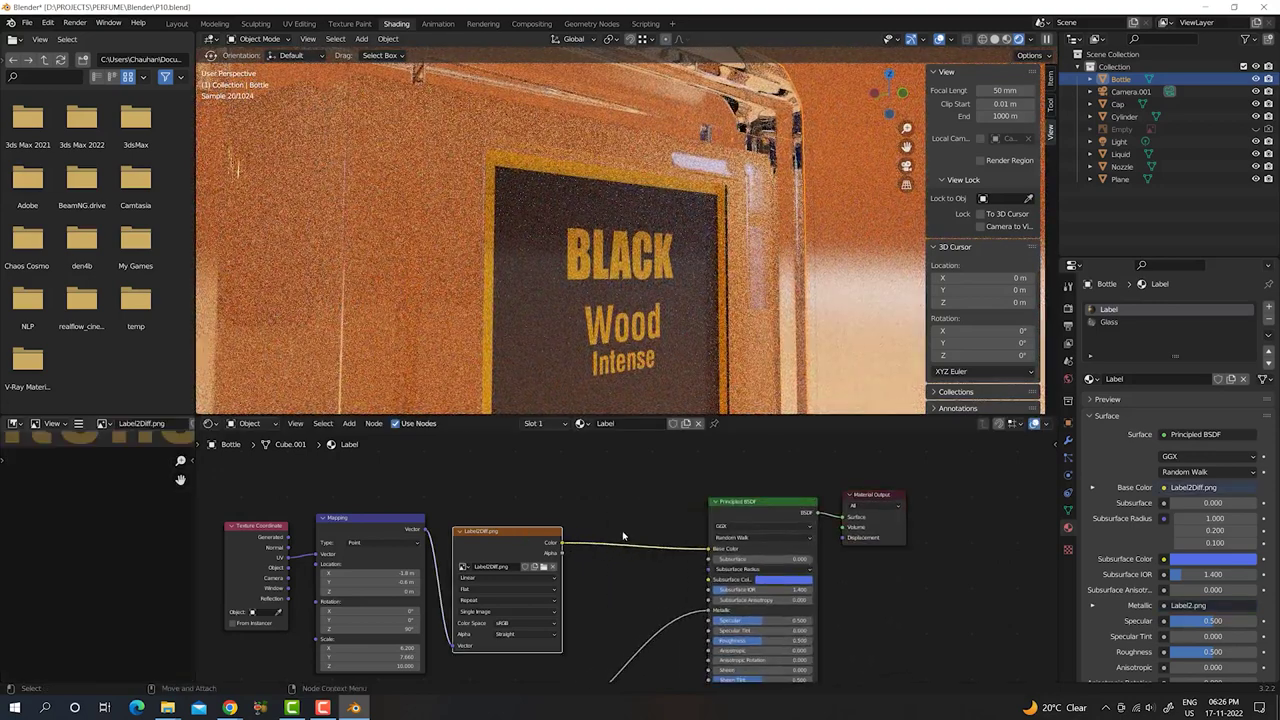
key("shift+a")
type("col")
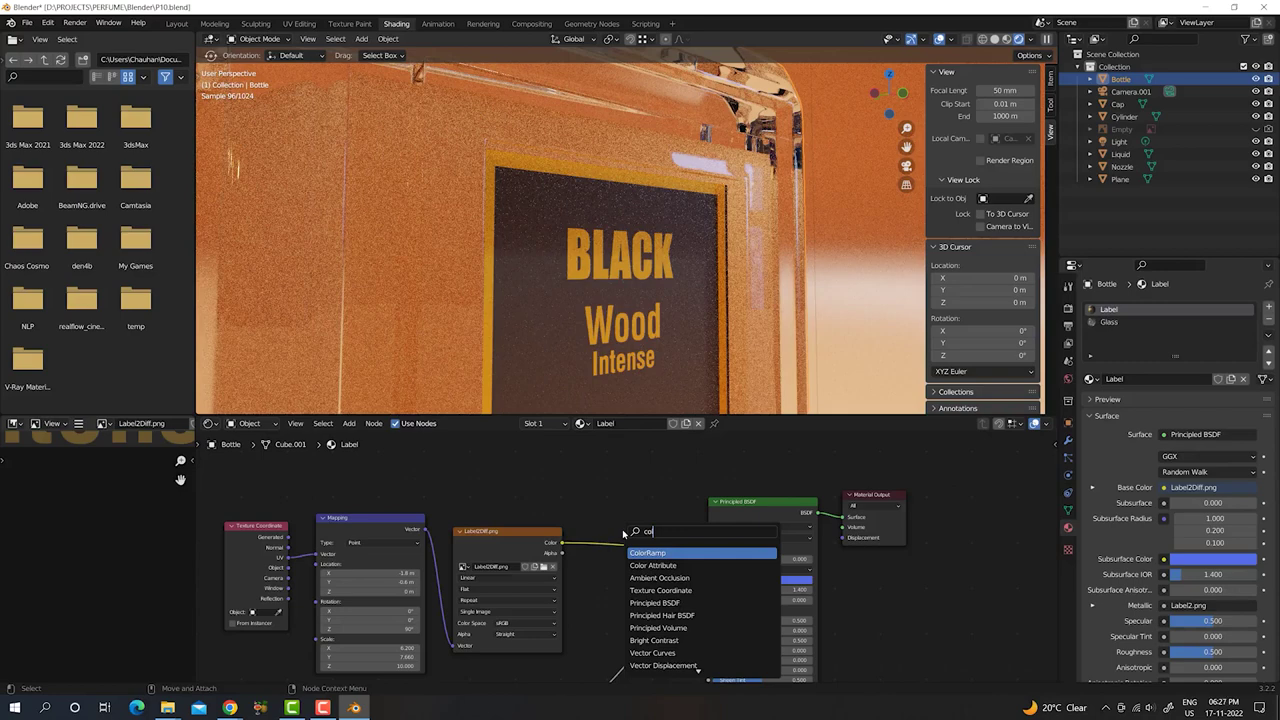
key("BackSpace")
key("BackSpace")
key("BackSpace")
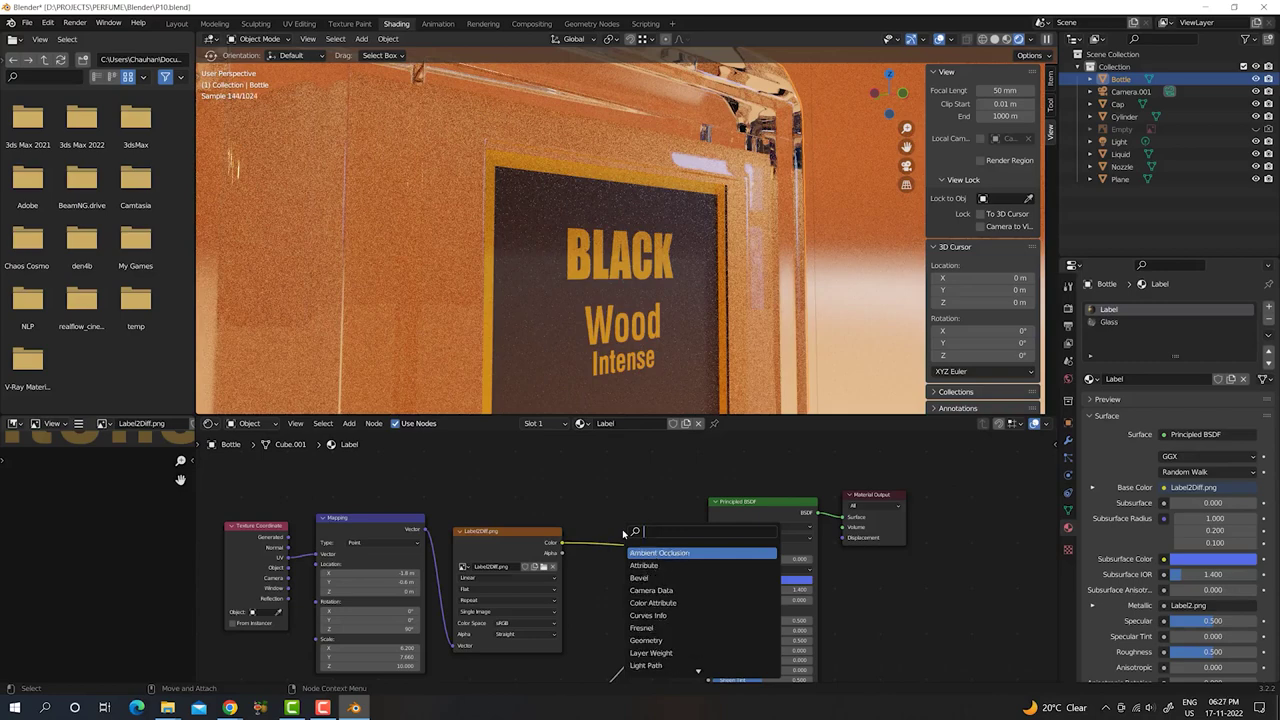
type("s")
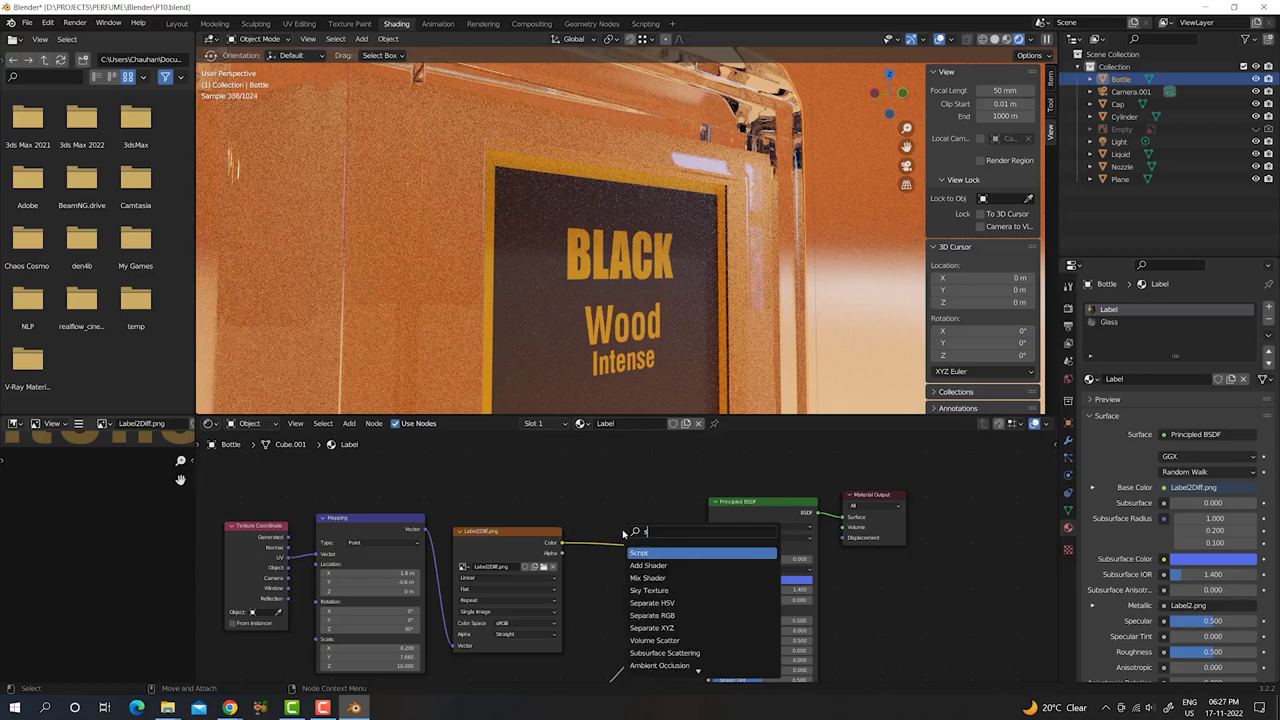
- Insert a Hue/Saturation/Value node between the label texture and Base Color
key("BackSpace")
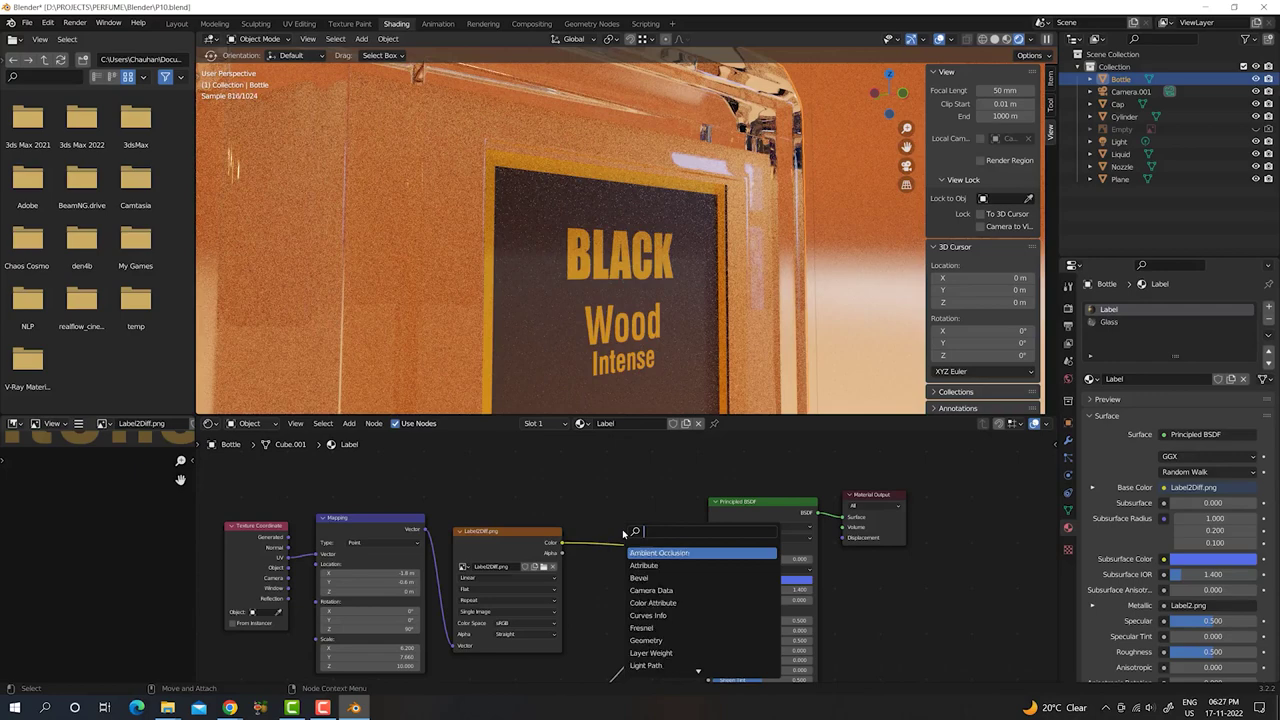
key("Escape")
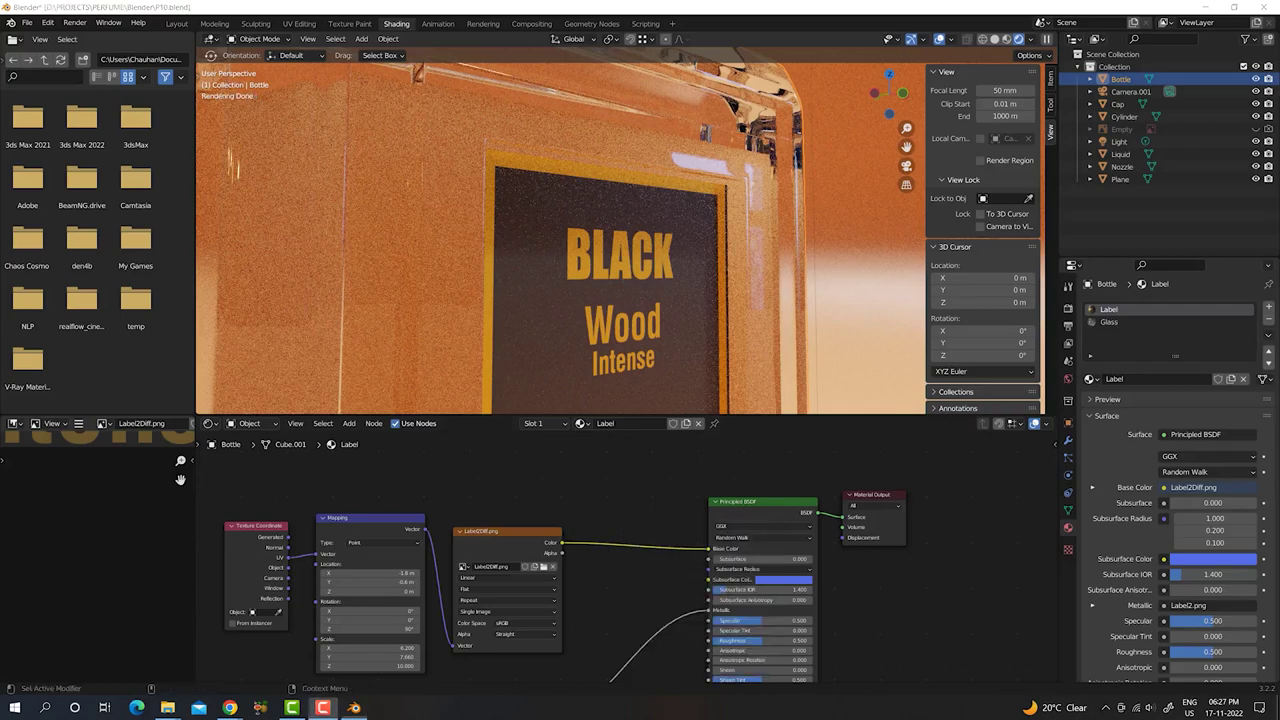
key("shift+a")
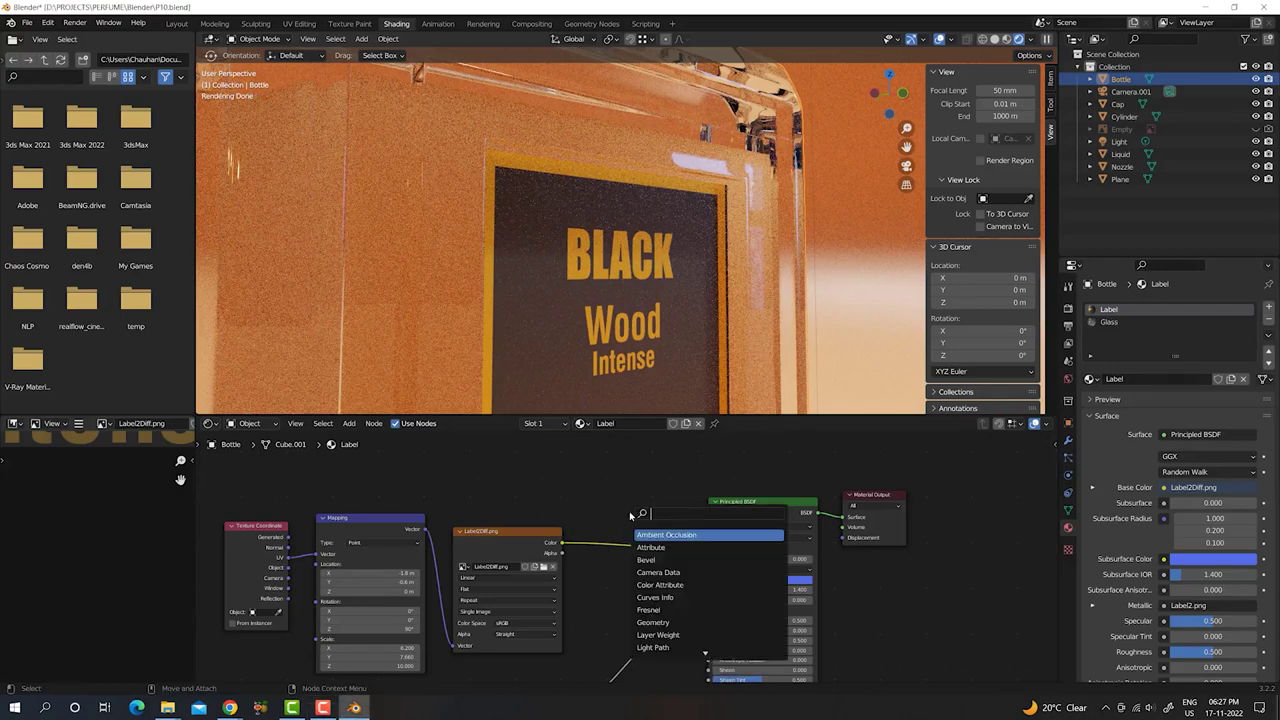
type("hu")
key("Return")
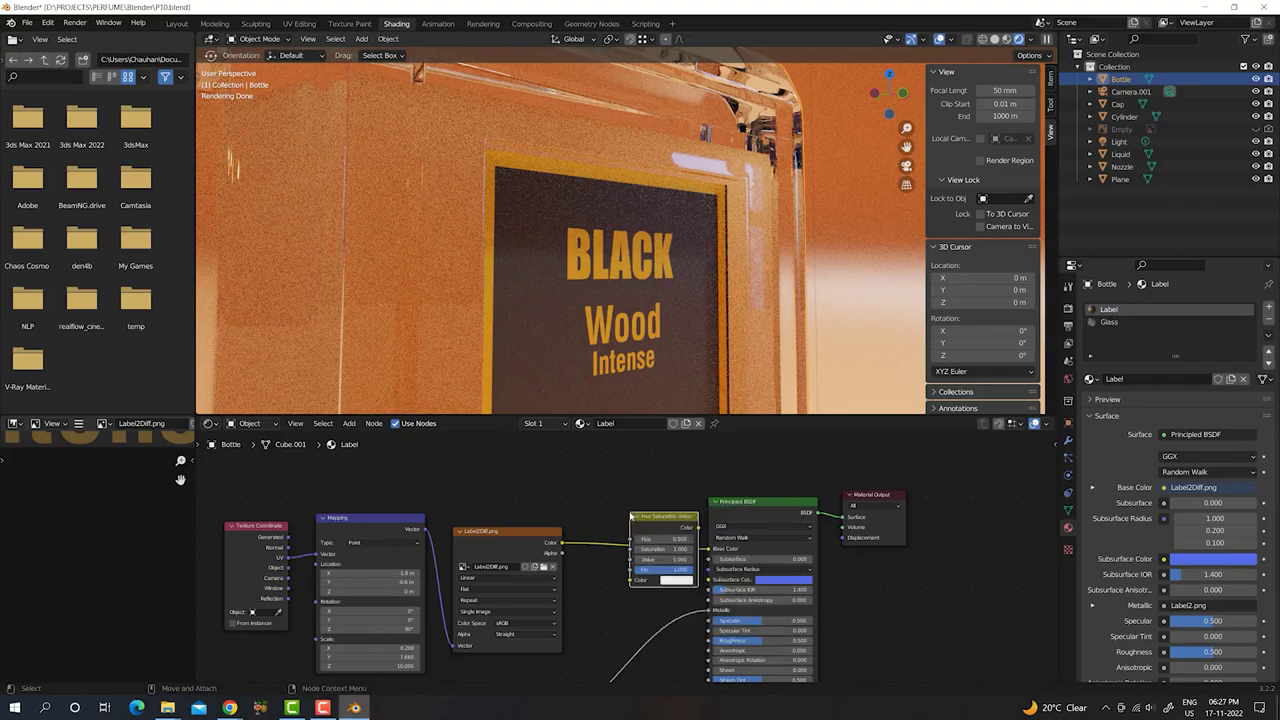
left_click(602, 528)
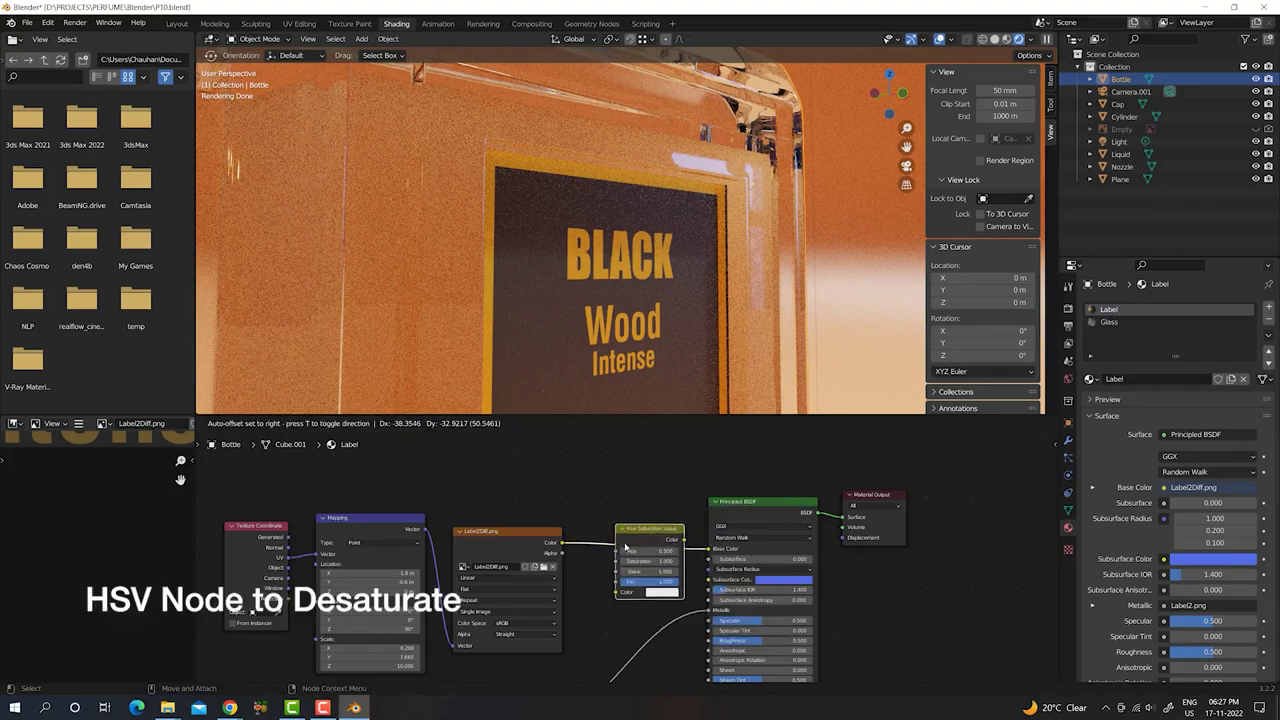
- Set the Hue/Saturation/Value node's Saturation to 0.800
left_click(638, 561)
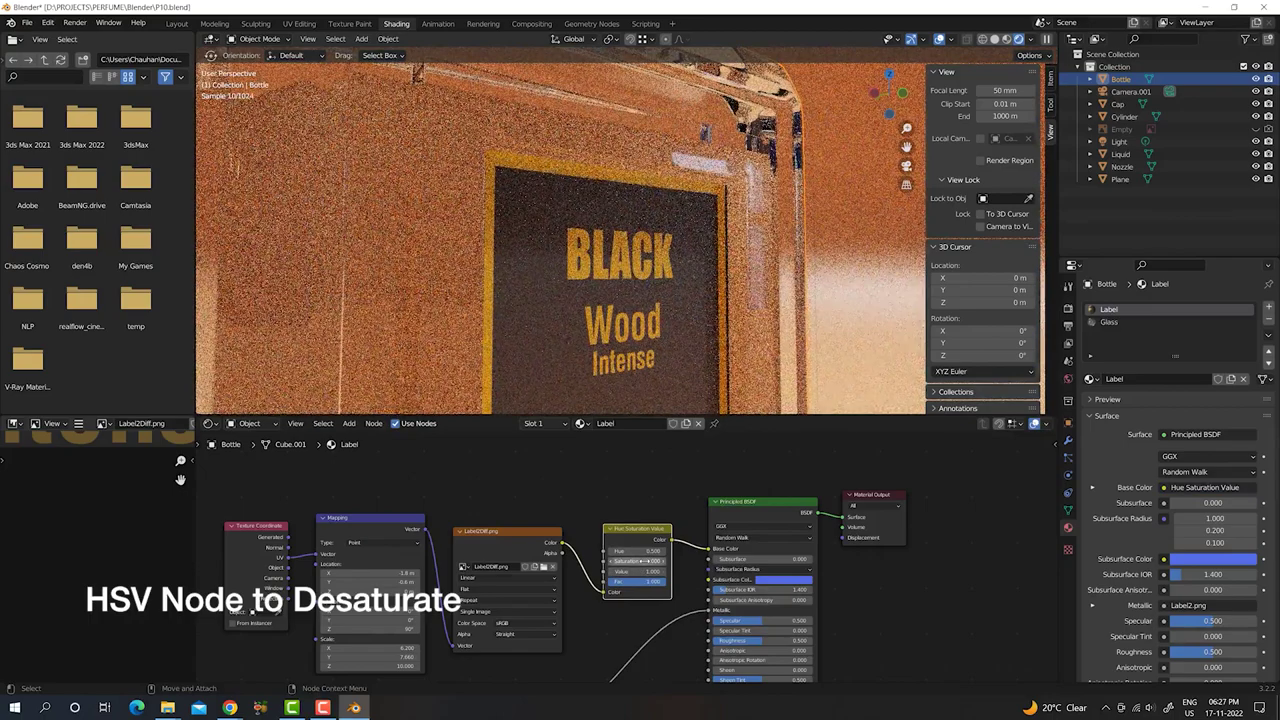
type("0.1")
key("Return")
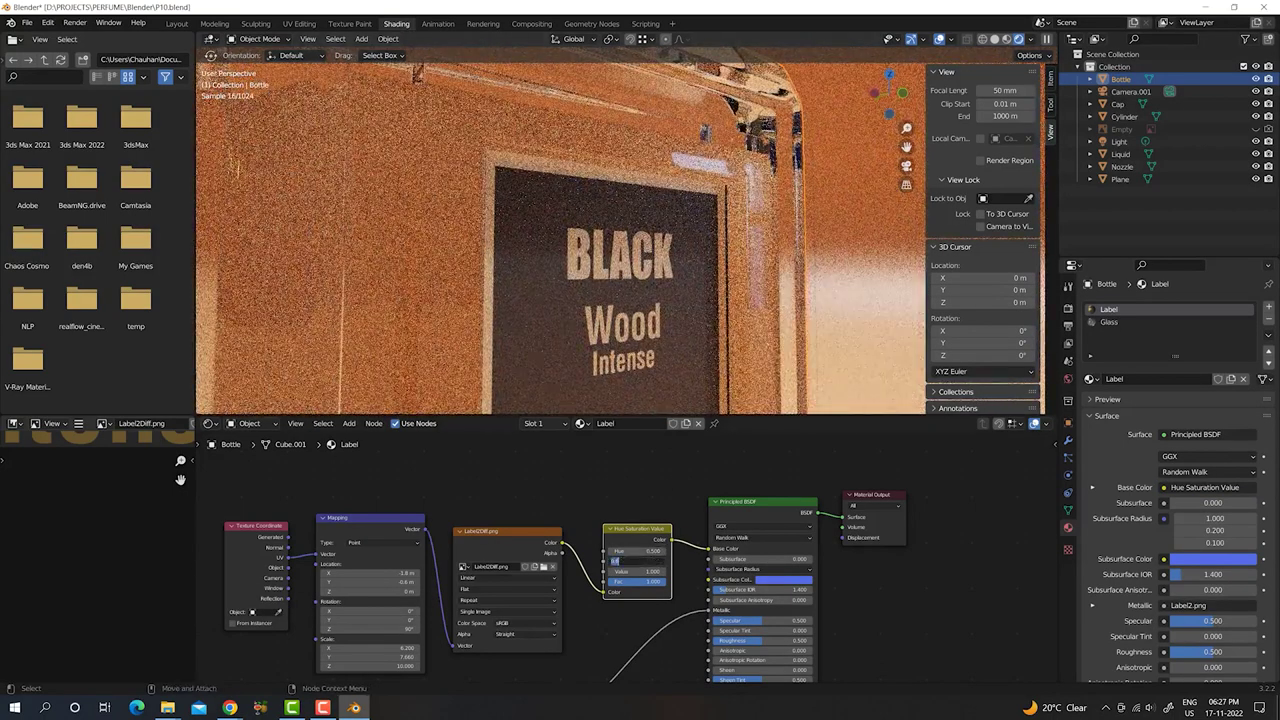
mouse_move(638, 561)
left_mouse_down()
mouse_move(650, 561)
mouse_move(630, 561)
left_mouse_up()
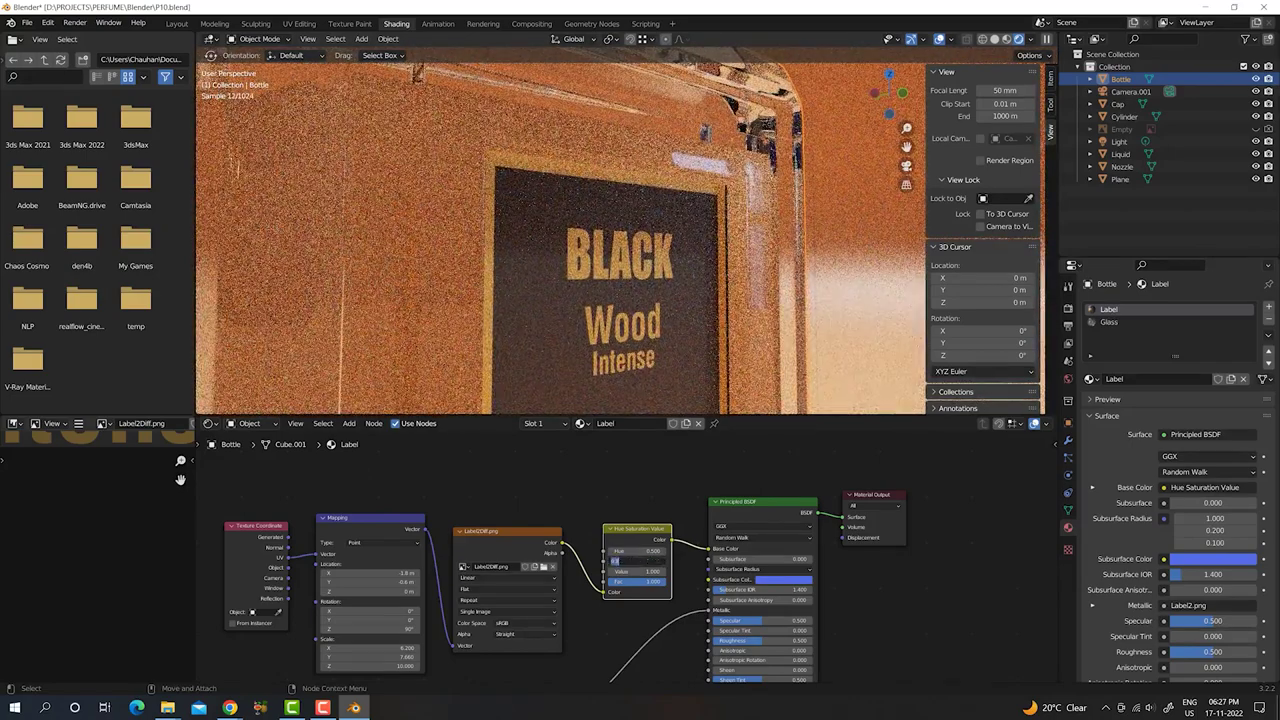
left_click_drag(614, 561, 640, 561)
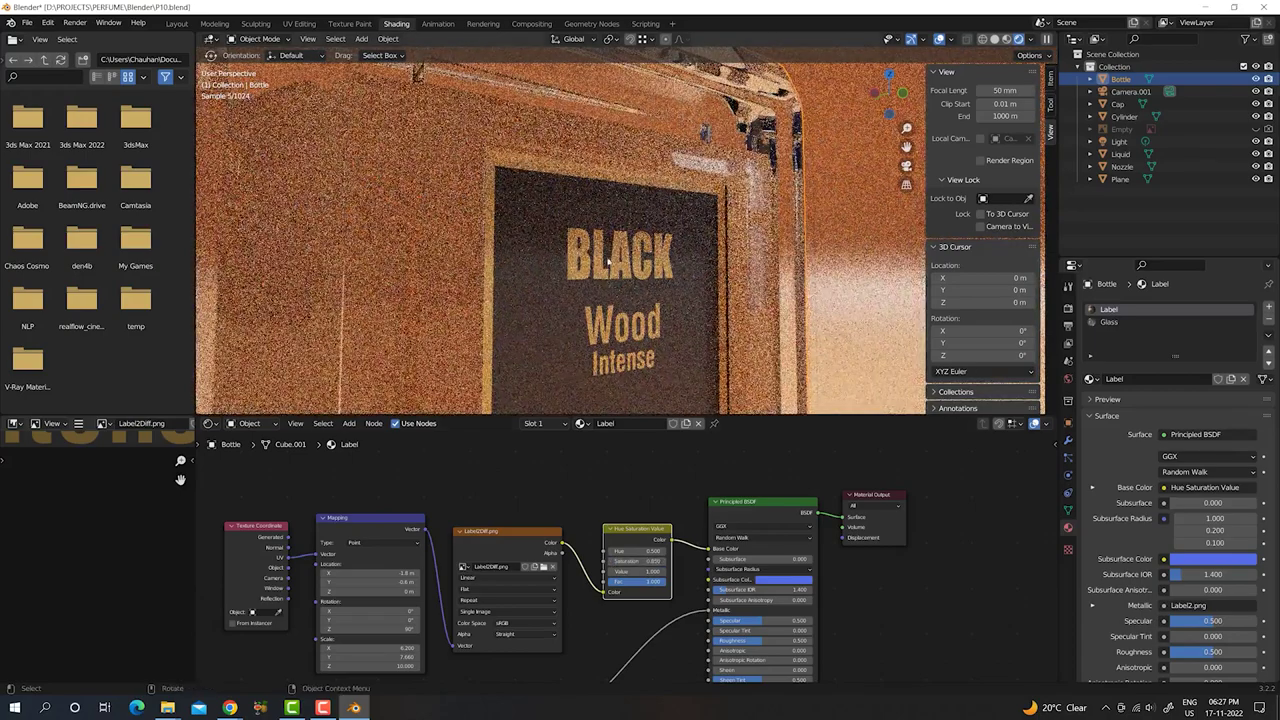
middle_click_drag(620, 260, 590, 280)
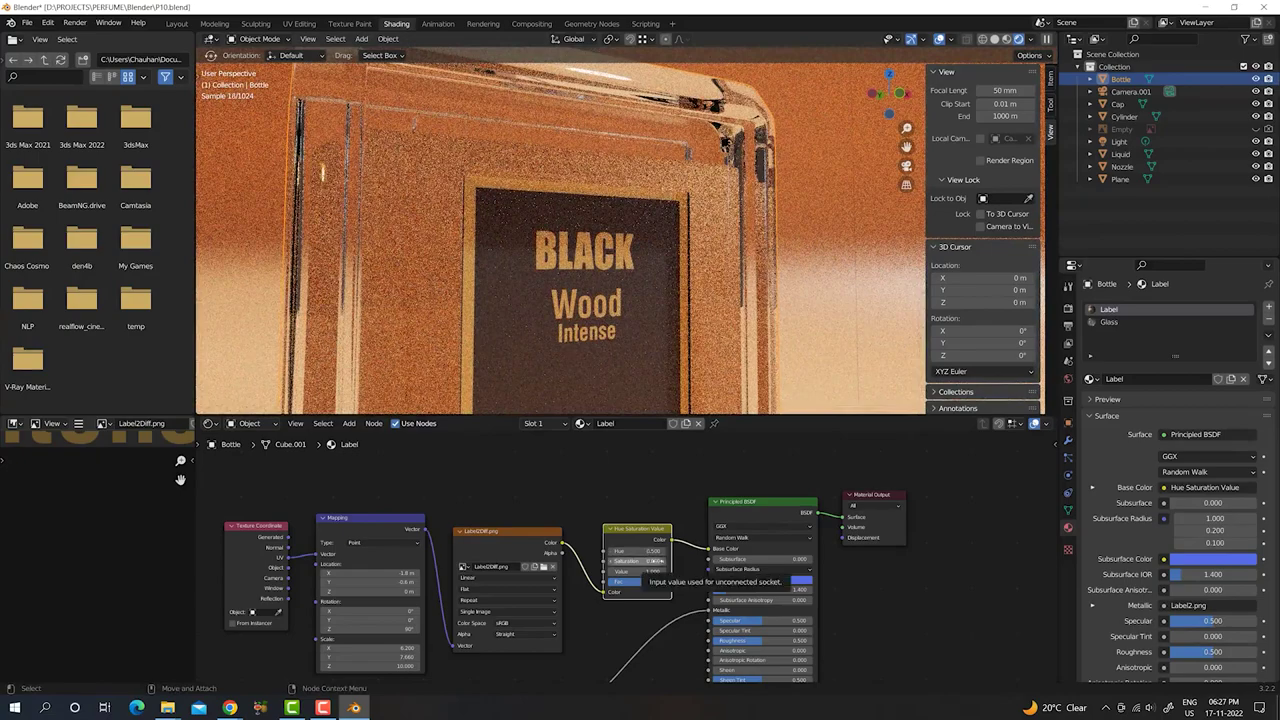
left_click(632, 561)
type("0.8")
key("Return")
mouse_move(600, 260)
middle_mouse_down()
mouse_move(641, 298)
mouse_move(644, 336)
middle_mouse_up()
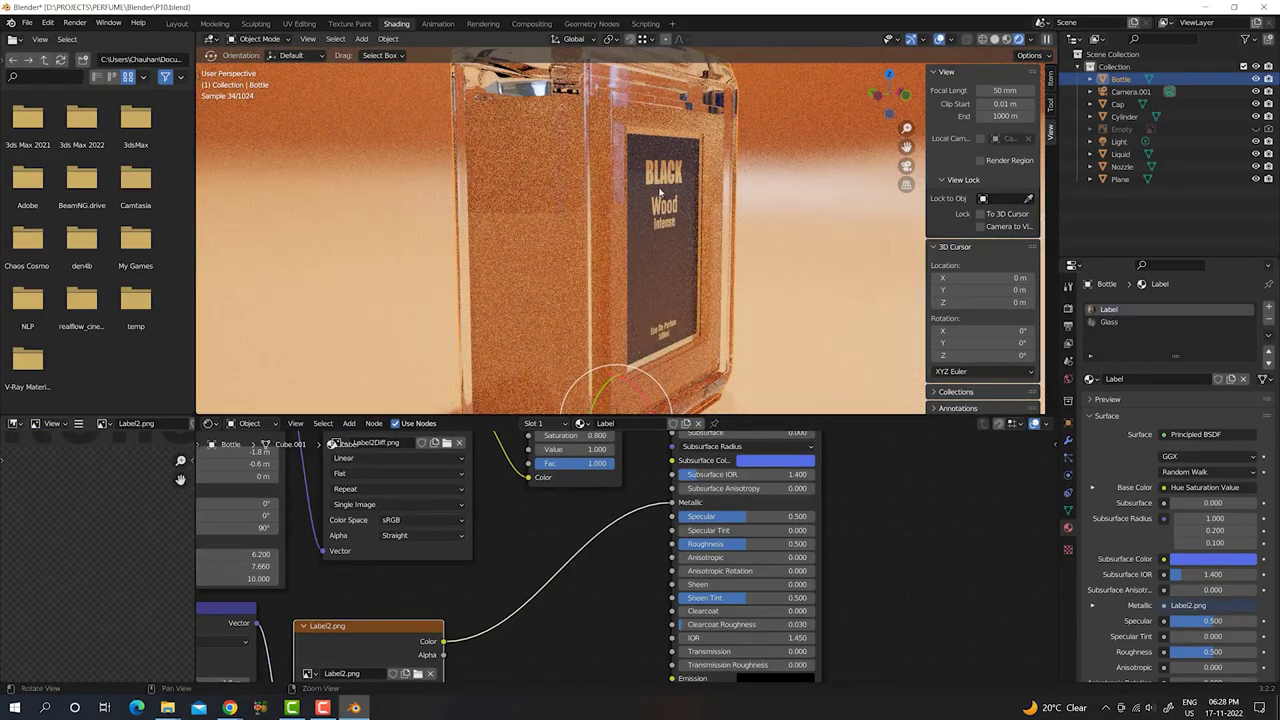
- Orbit and zoom the viewport to a frontal view of the whole bottle
middle_click_drag(649, 193, 602, 190)
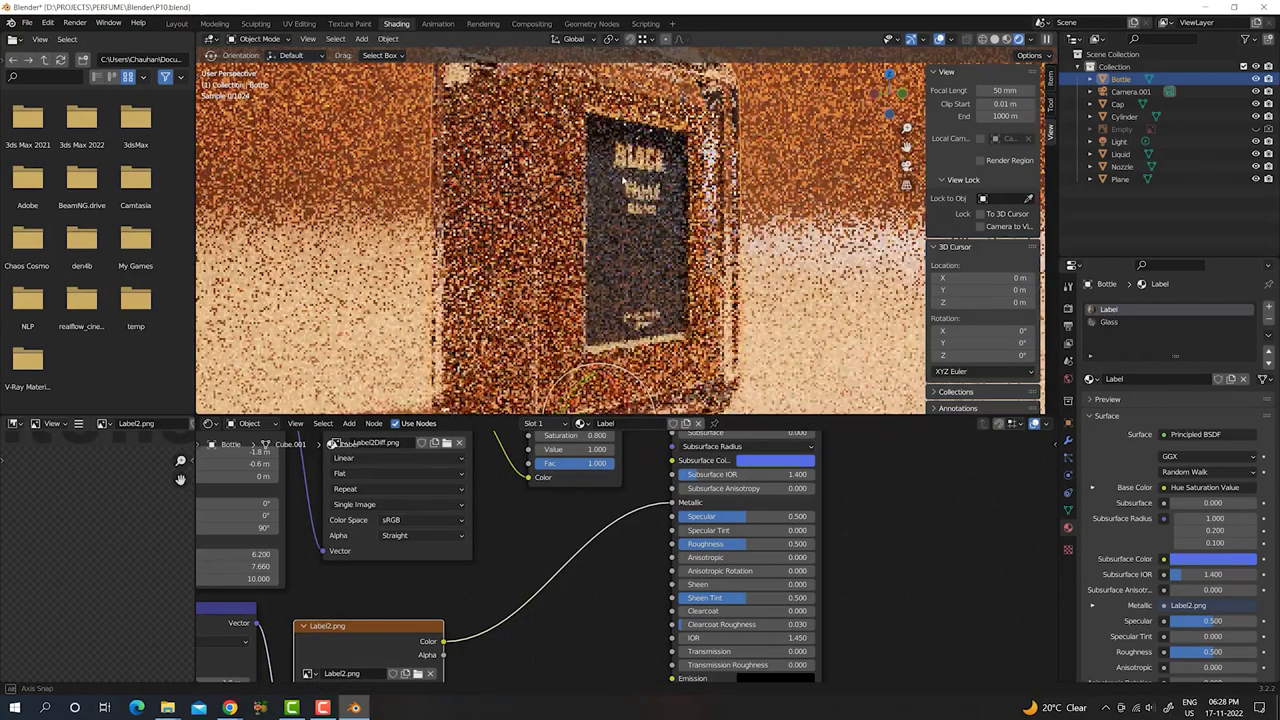
middle_click_drag(601, 189, 534, 197)
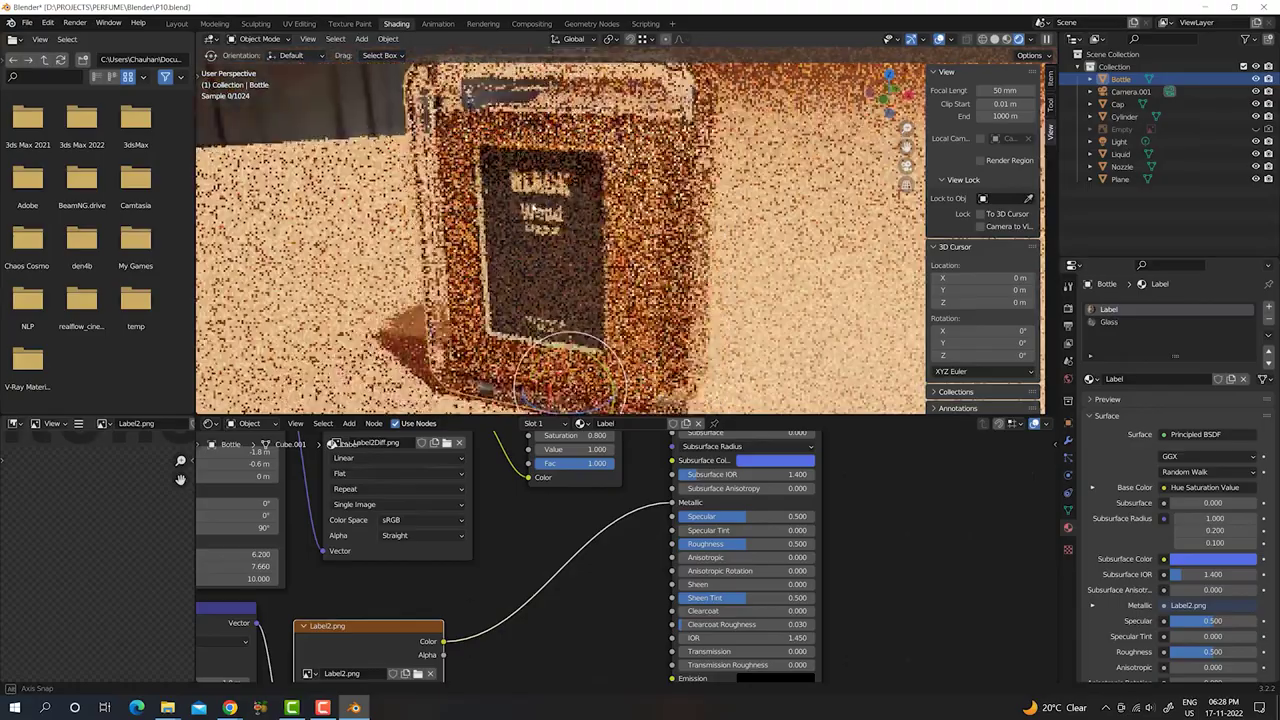
scroll(534, 197, "up", 3)
scroll(537, 163, "up", 2)
scroll(540, 170, "down", 1)
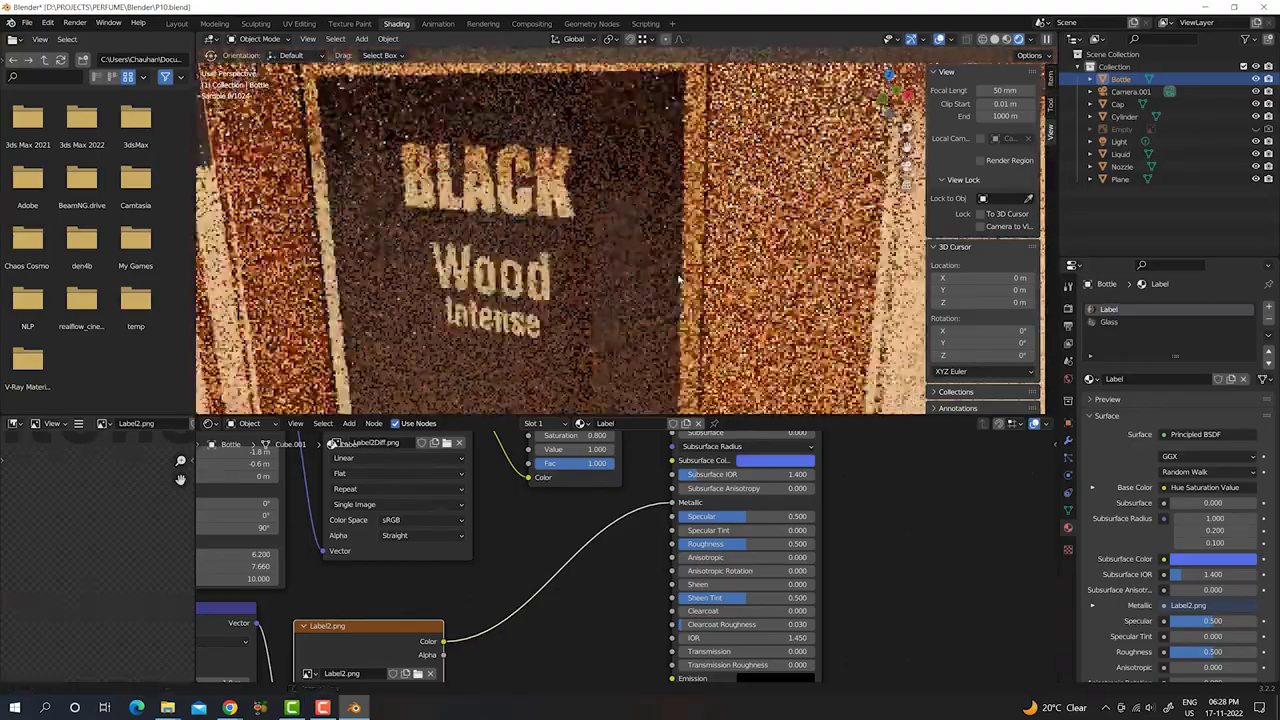
scroll(597, 258, "down", 1)
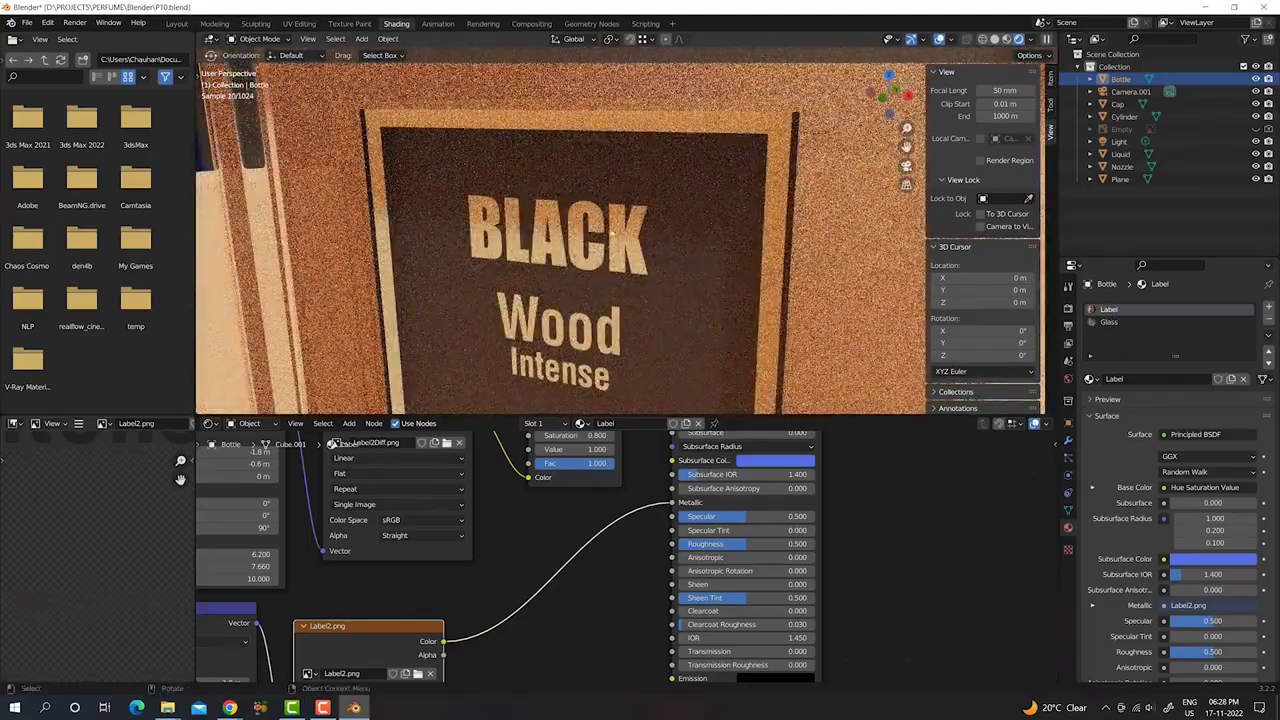
middle_click_drag(594, 228, 643, 206)
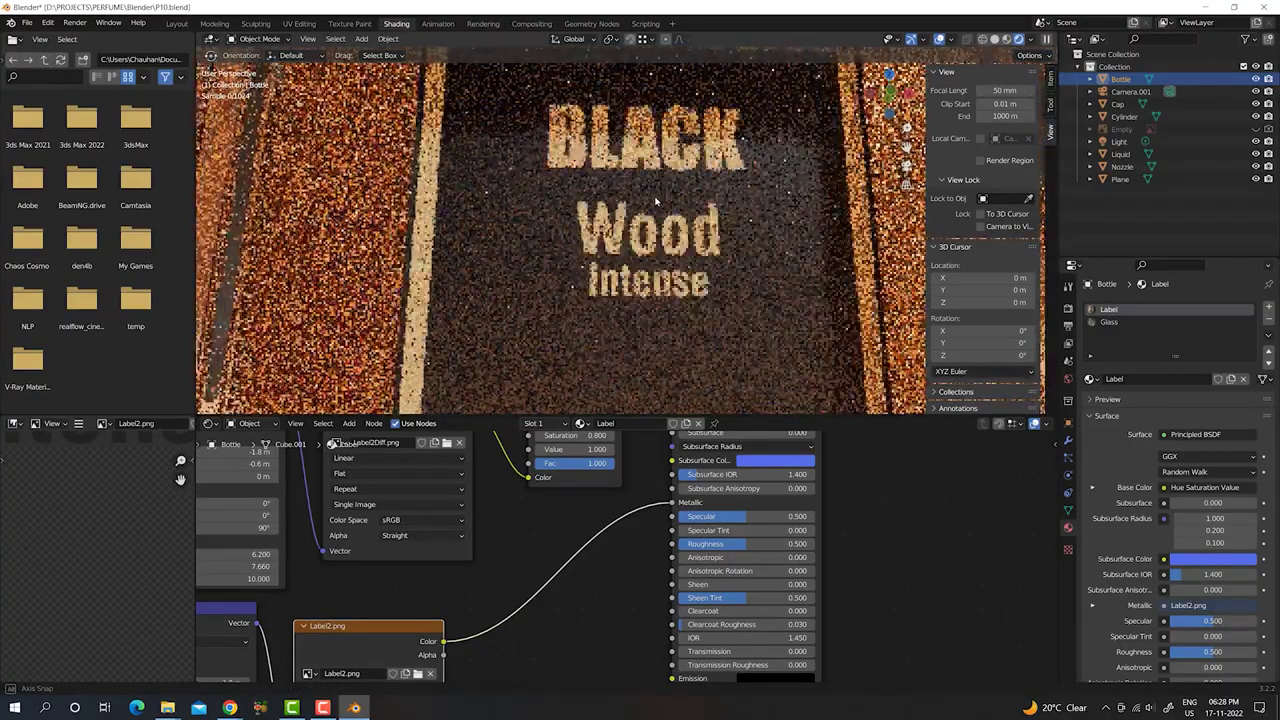
mouse_move(643, 206)
middle_mouse_down()
mouse_move(686, 241)
mouse_move(654, 271)
middle_mouse_up()
scroll(686, 241, "down", 2)
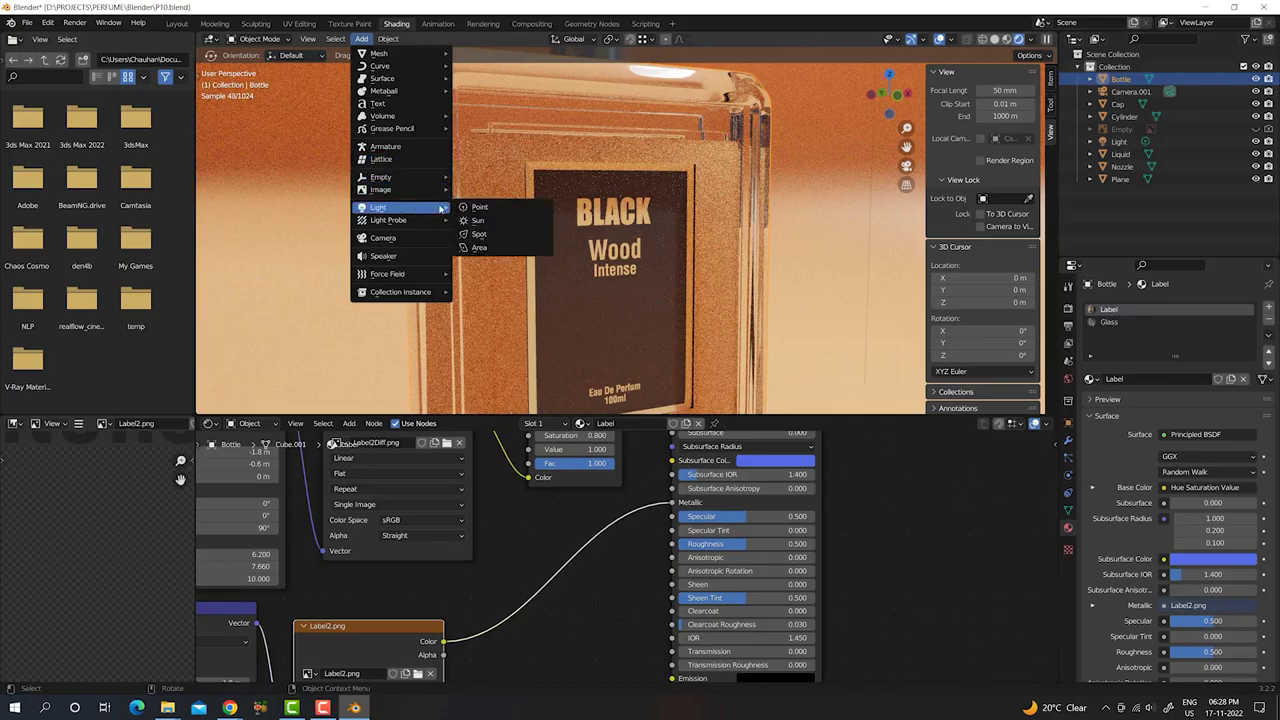
- Add an Area light and move it along Y to sit beside the bottle
left_click(491, 249)
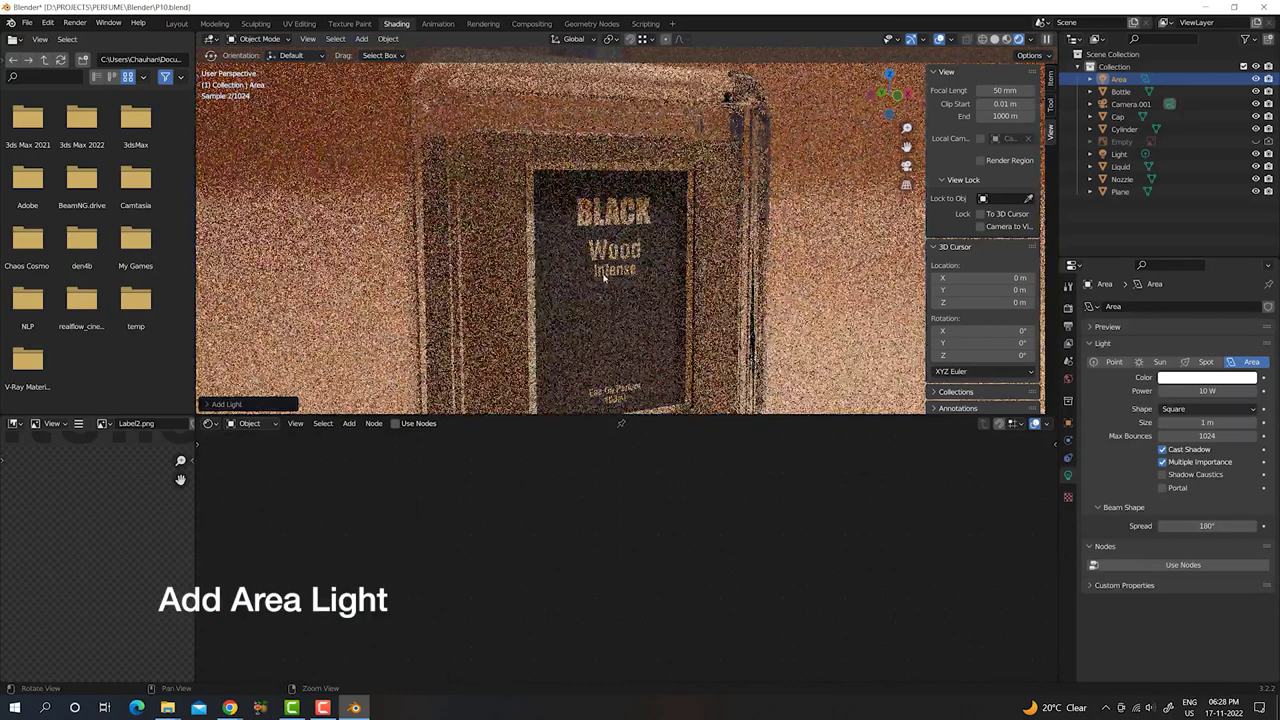
scroll(603, 285, "down", 4)
middle_click_drag(603, 285, 622, 328)
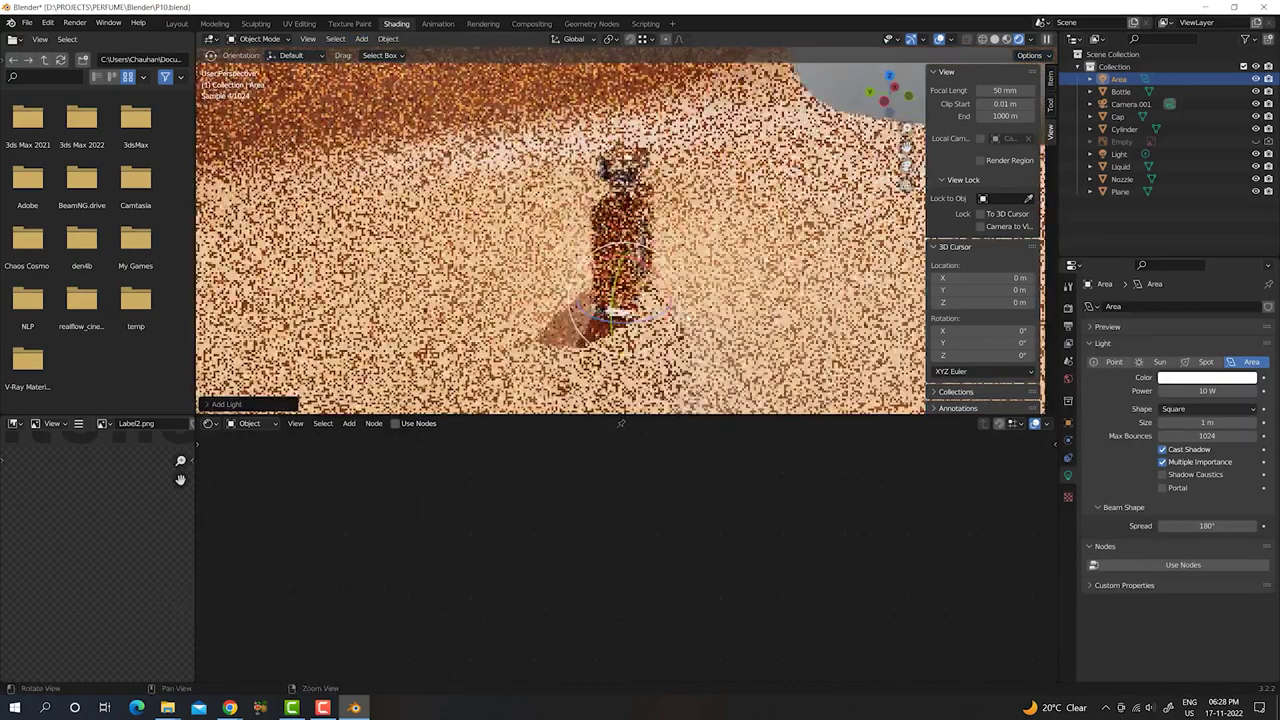
key("g")
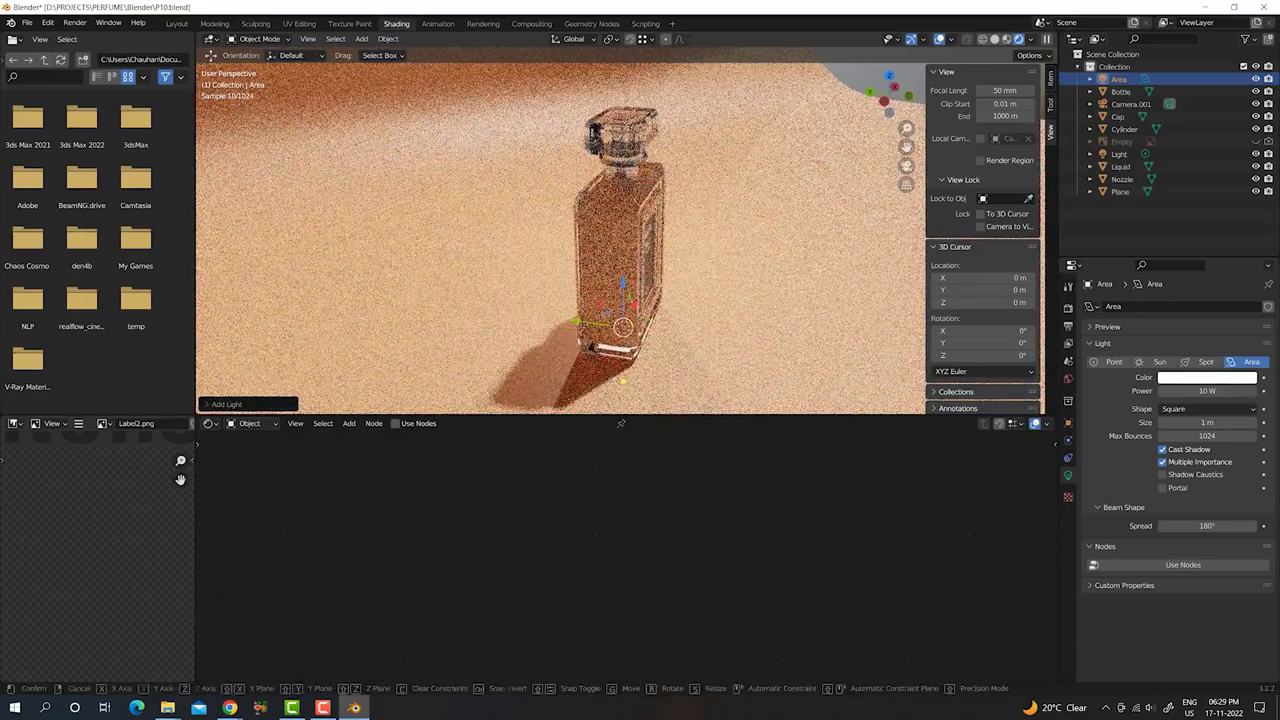
key("y")
left_click(745, 302)
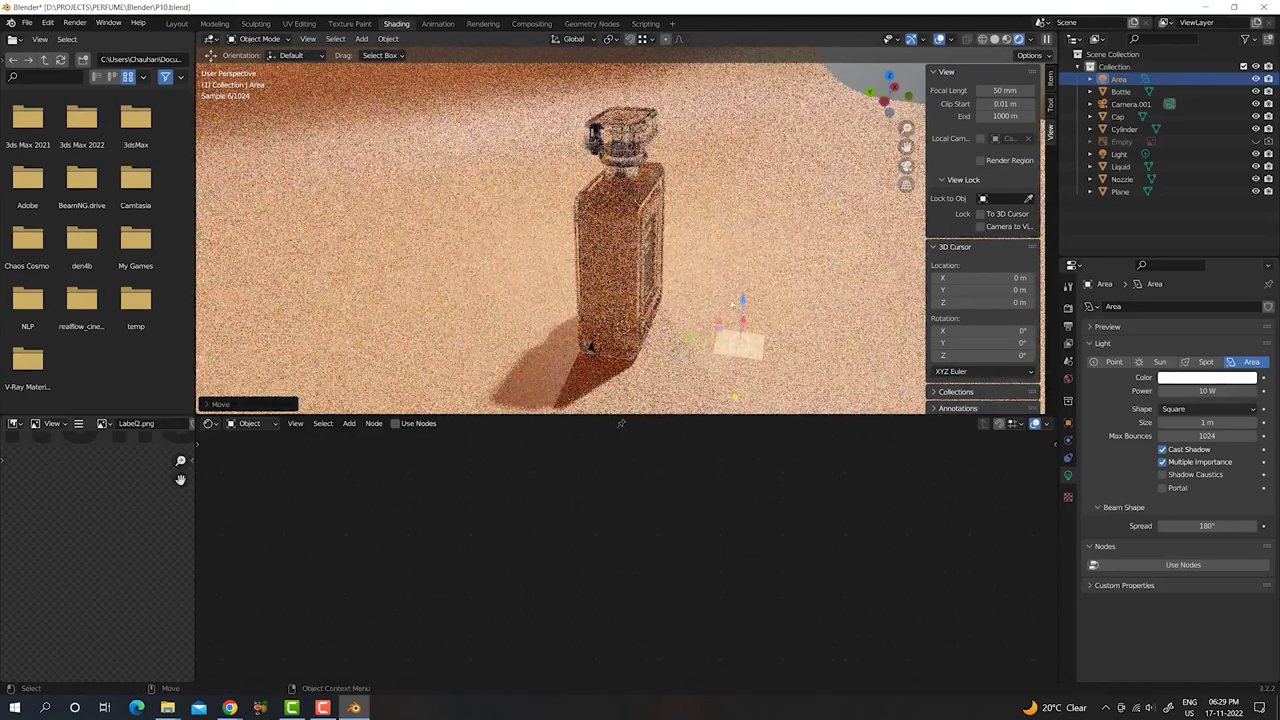
- Rotate the area light toward the bottle and enlarge it to 3.5 m
middle_click_drag(743, 298, 760, 310)
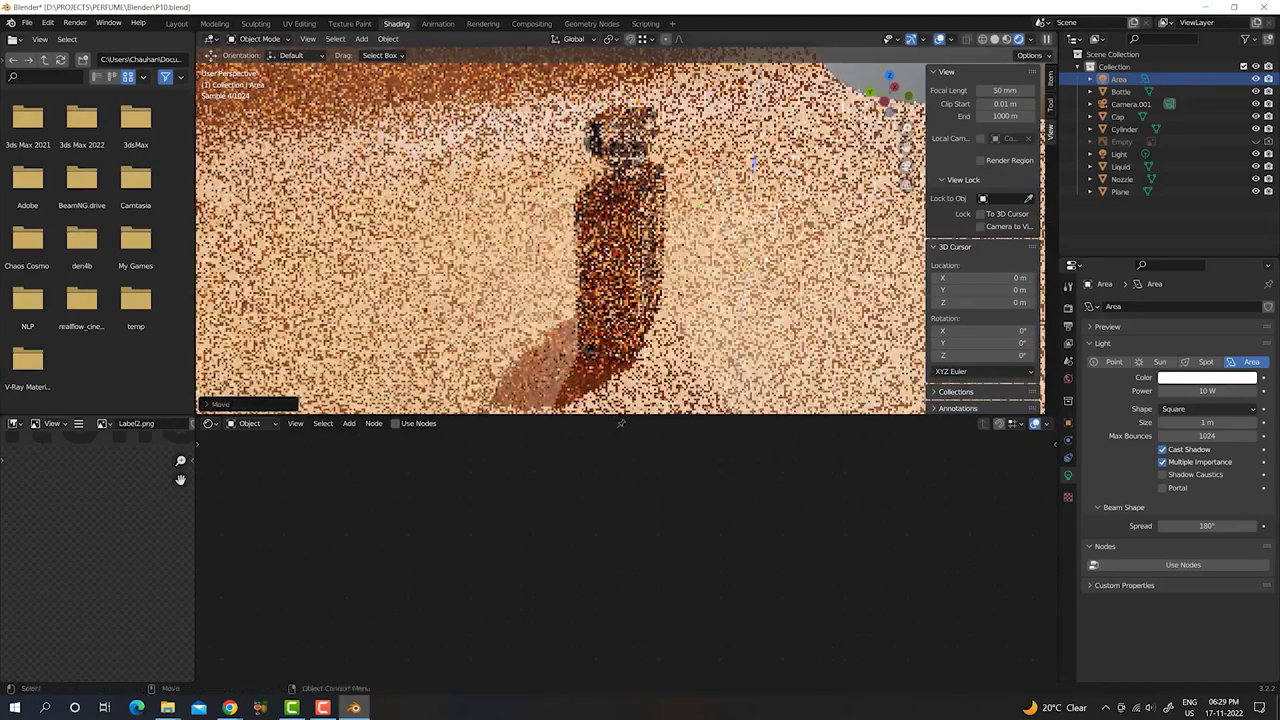
middle_click_drag(722, 166, 707, 197)
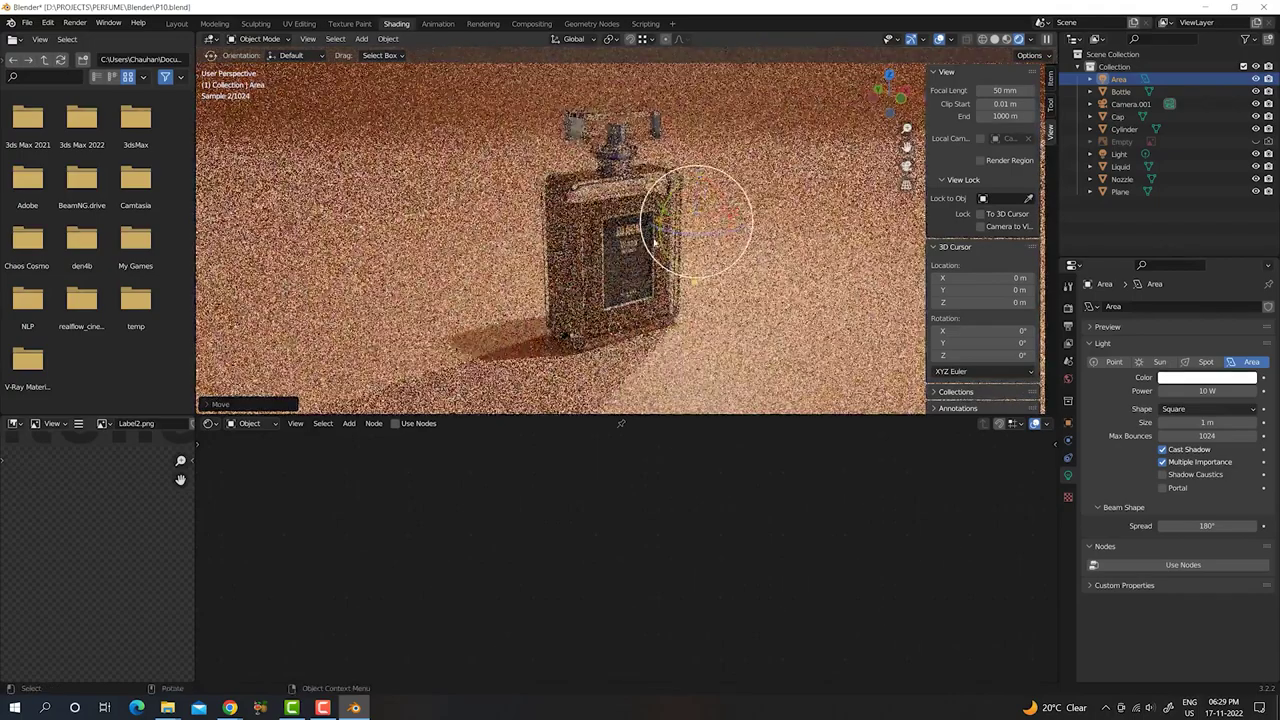
key("r")
key("r")
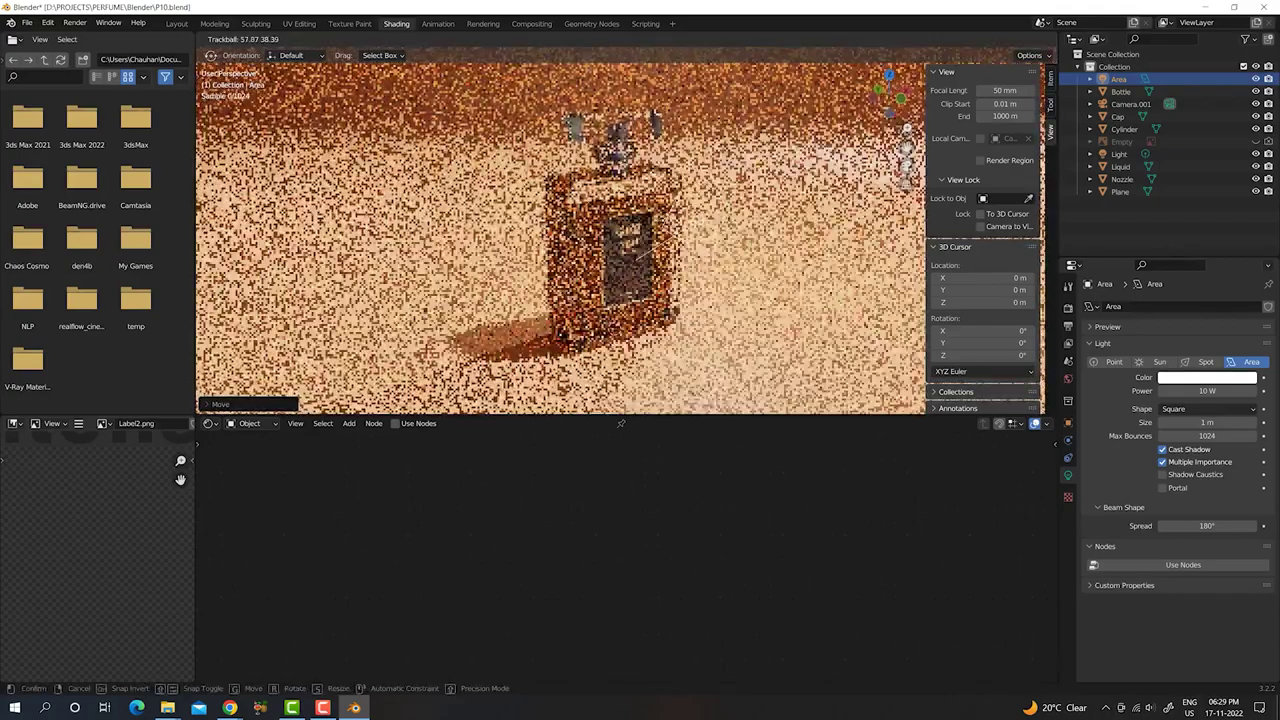
key("Return")
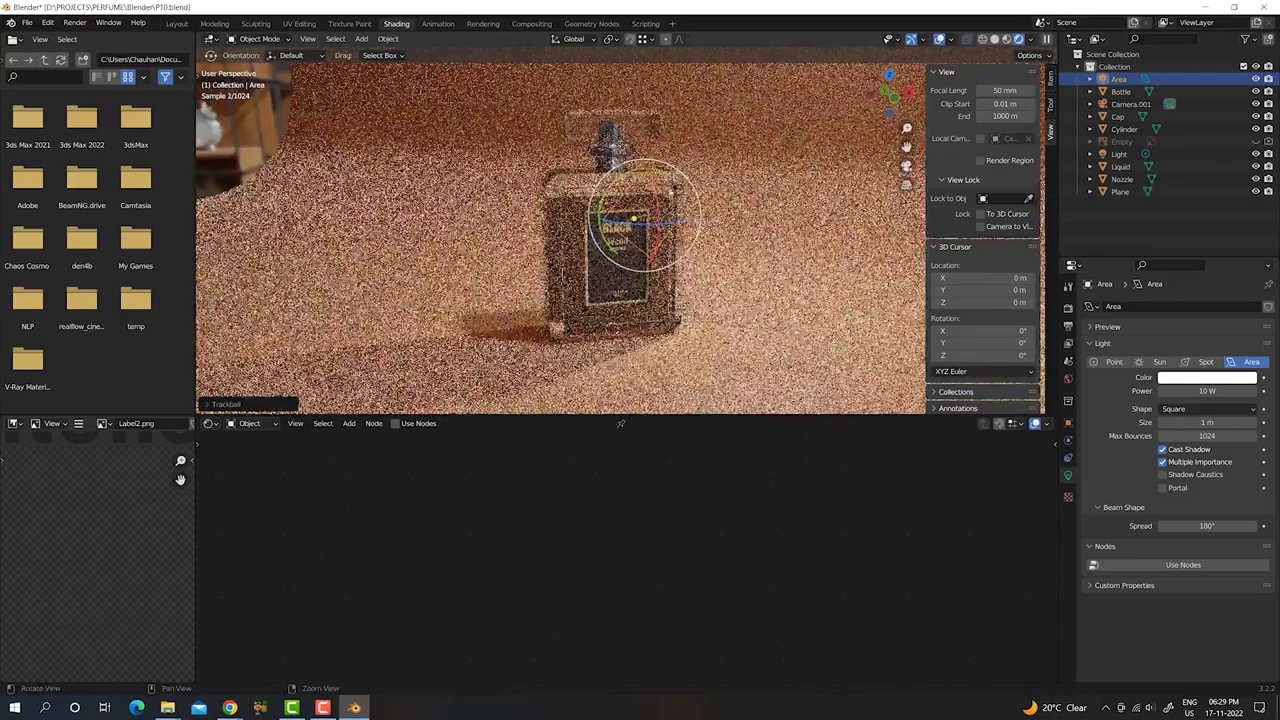
key("r")
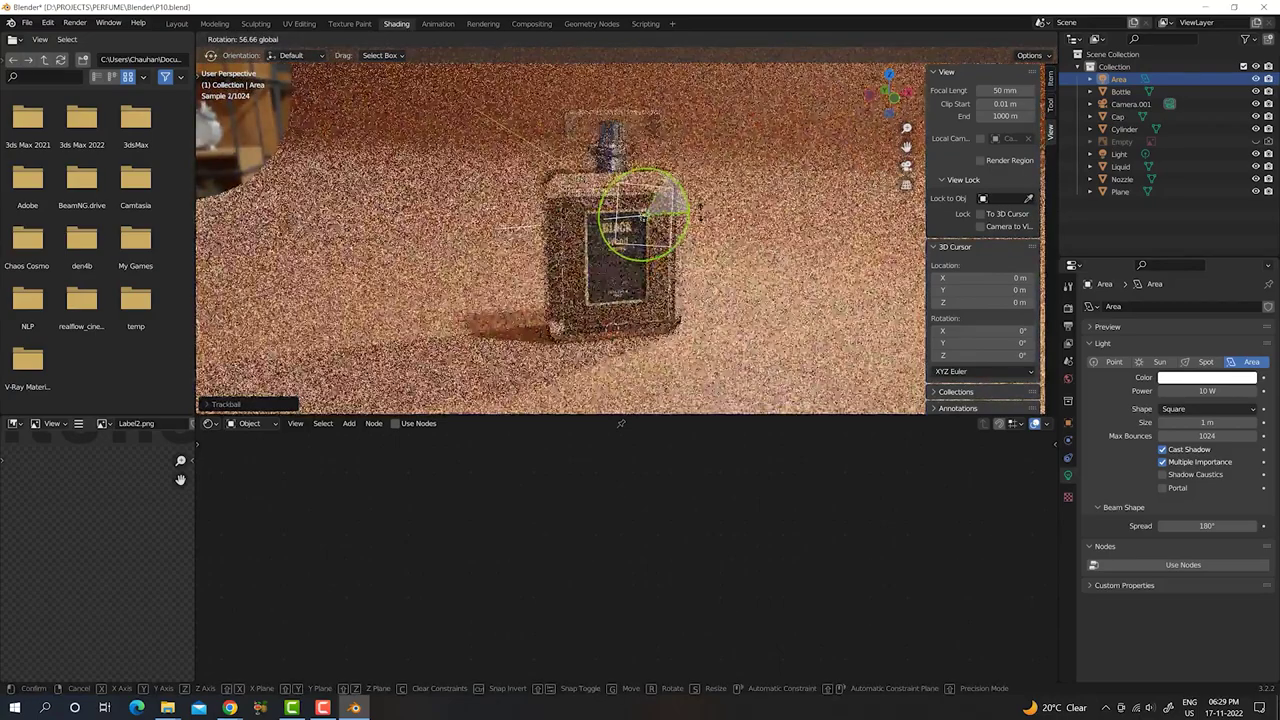
key("Return")
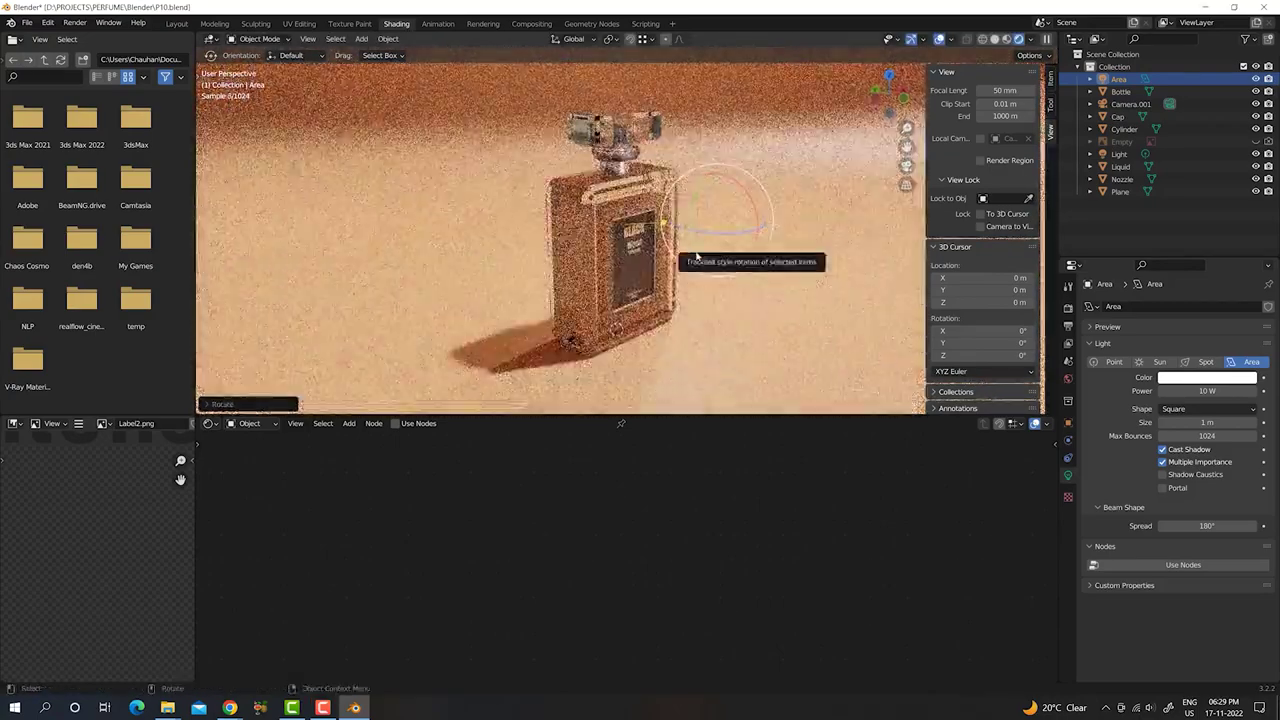
scroll(760, 228, "up", 1)
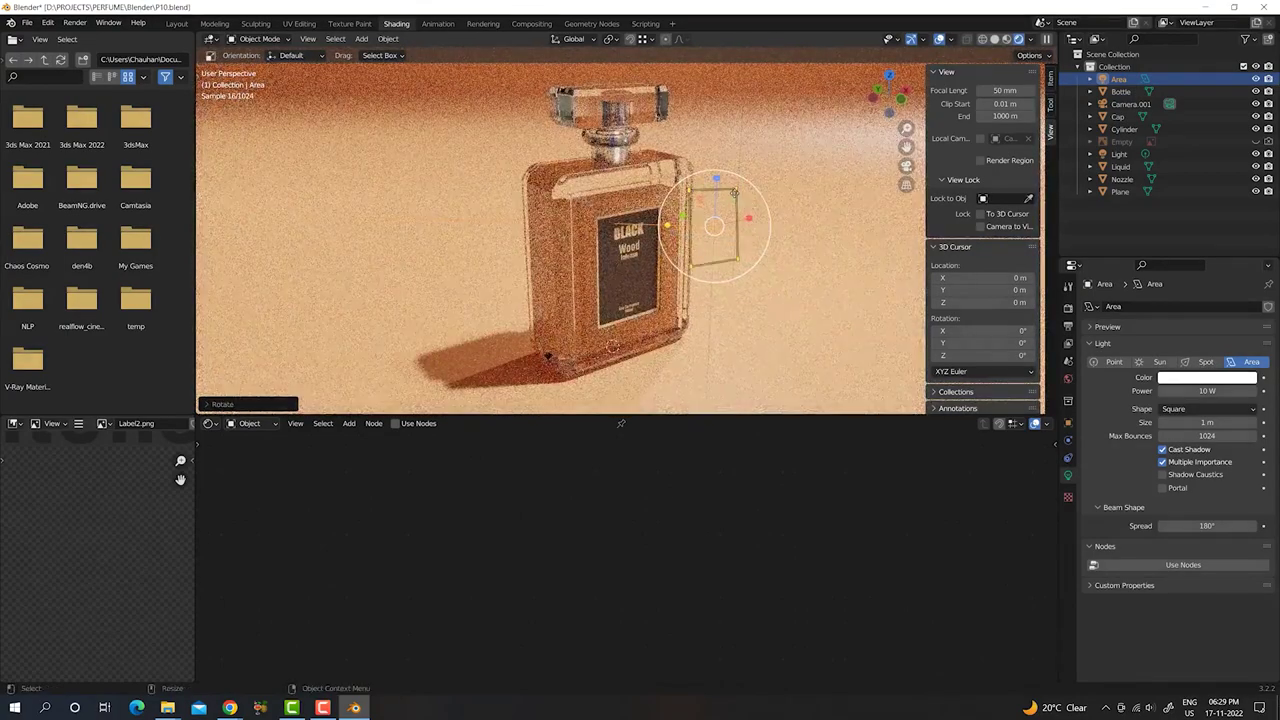
left_click_drag(733, 192, 741, 180)
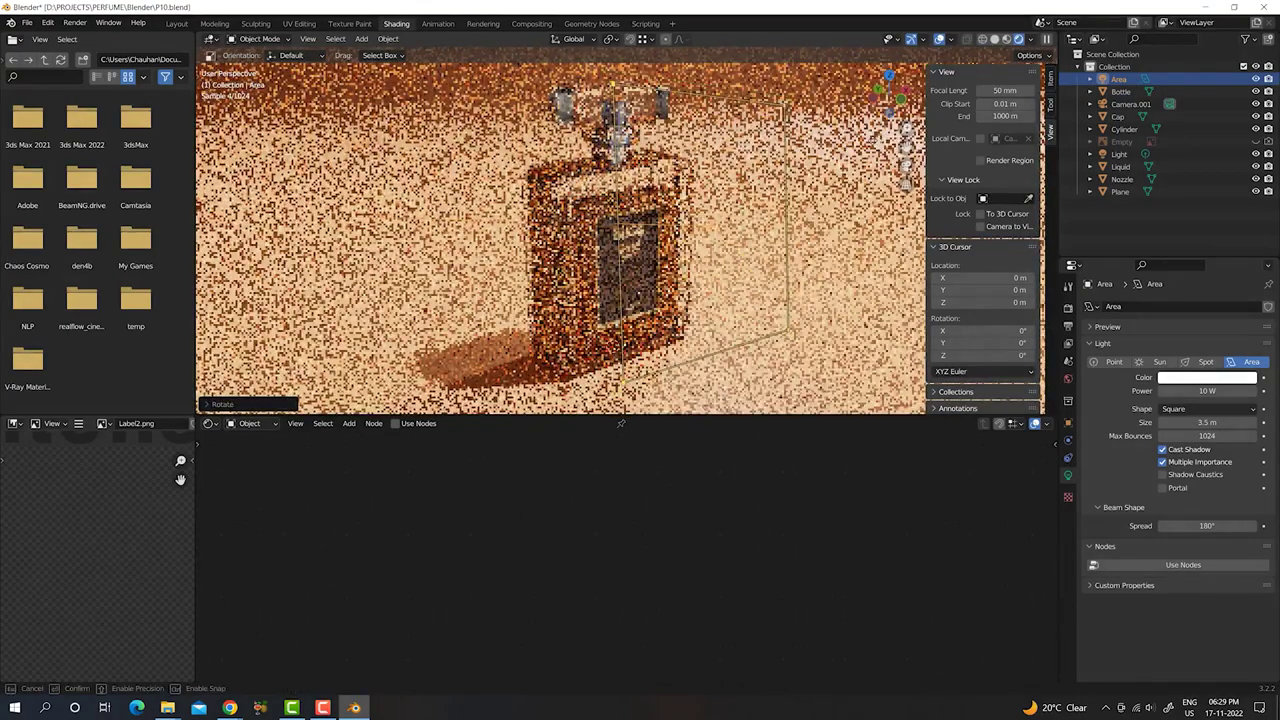
- Make the area light a Rectangle of 2.56 × 3.01 m, then split the viewport in two
left_click(1207, 409)
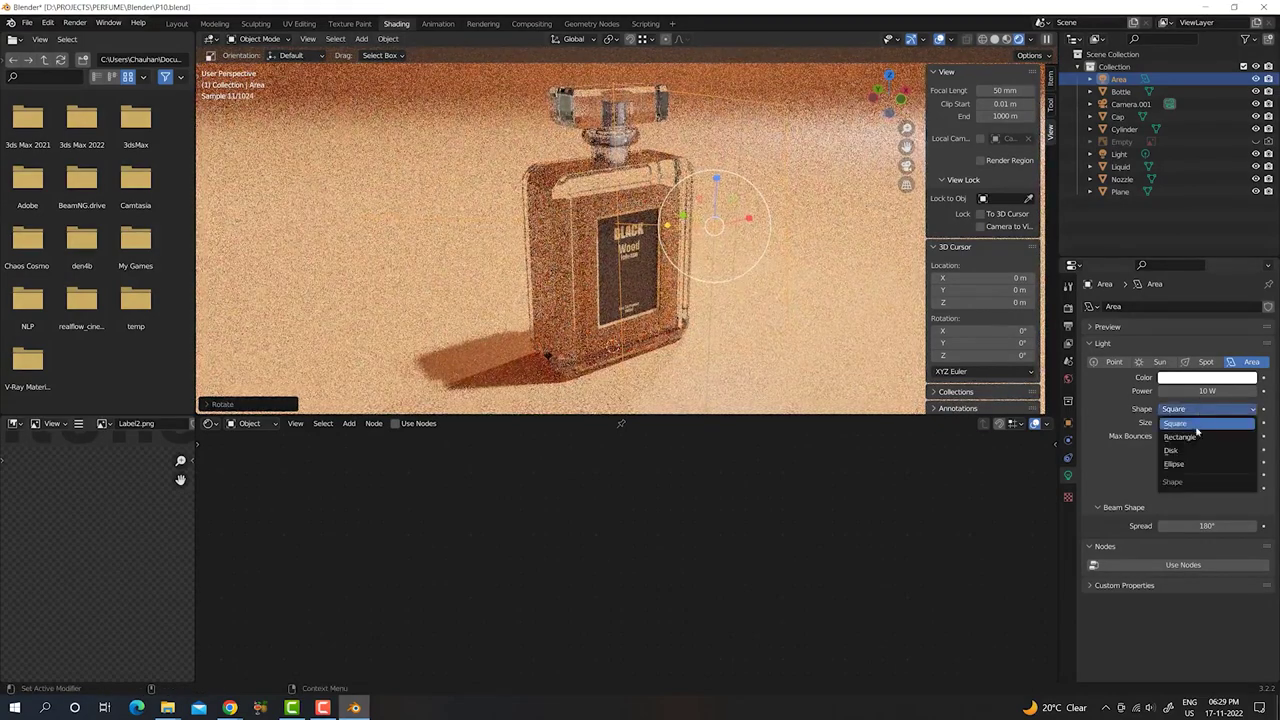
left_click(1190, 437)
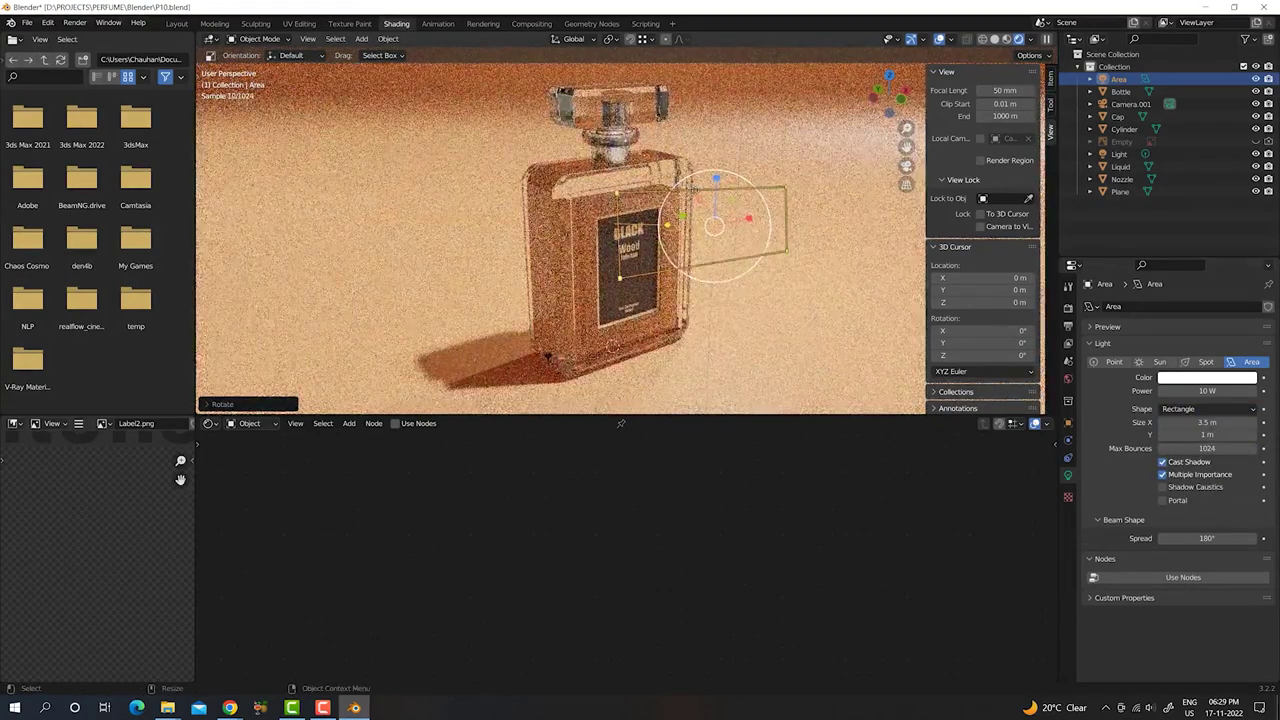
left_click_drag(620, 278, 620, 305)
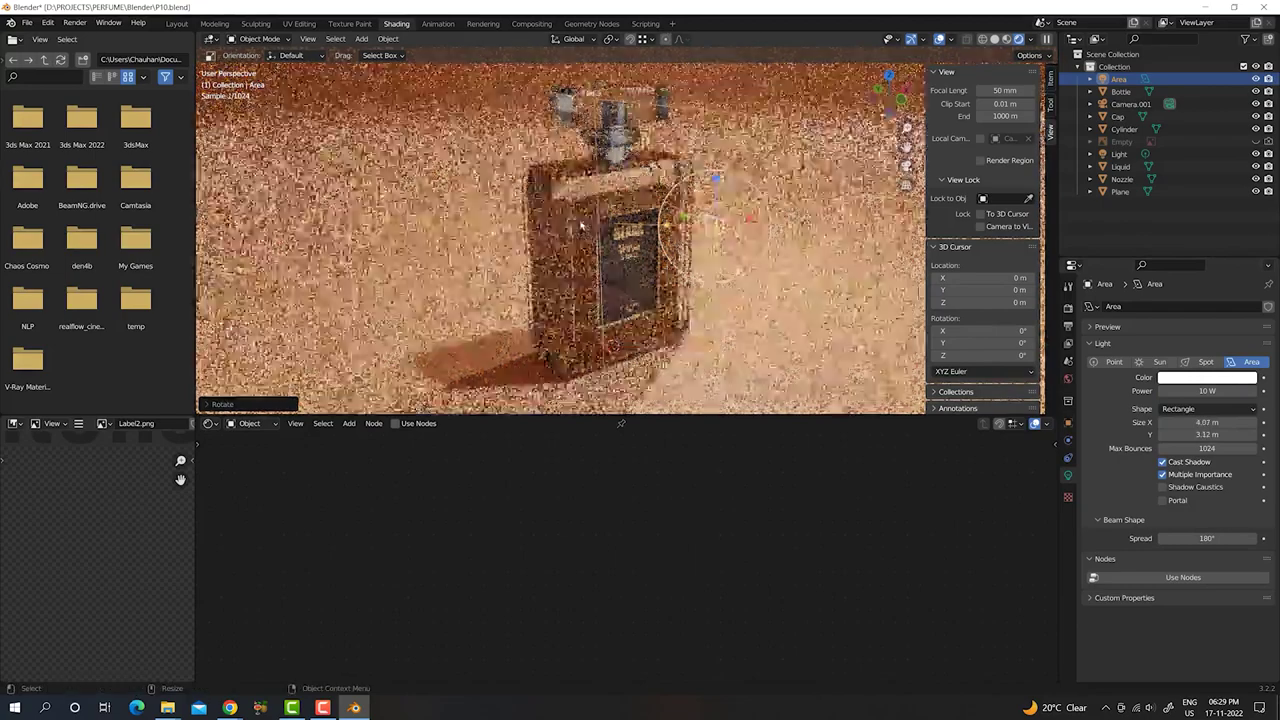
left_click_drag(668, 30, 700, 60)
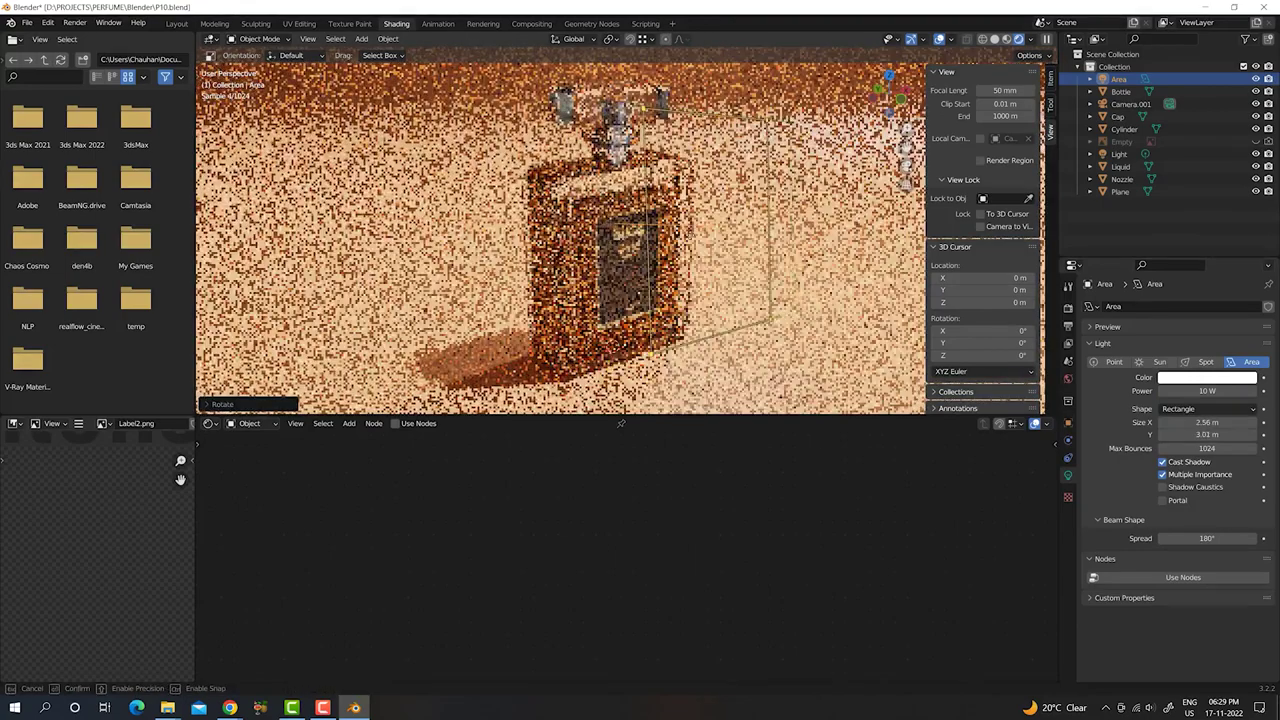
mouse_move(560, 250)
middle_mouse_down()
mouse_move(599, 265)
mouse_move(640, 250)
middle_mouse_up()
left_click_drag(680, 235, 695, 230)
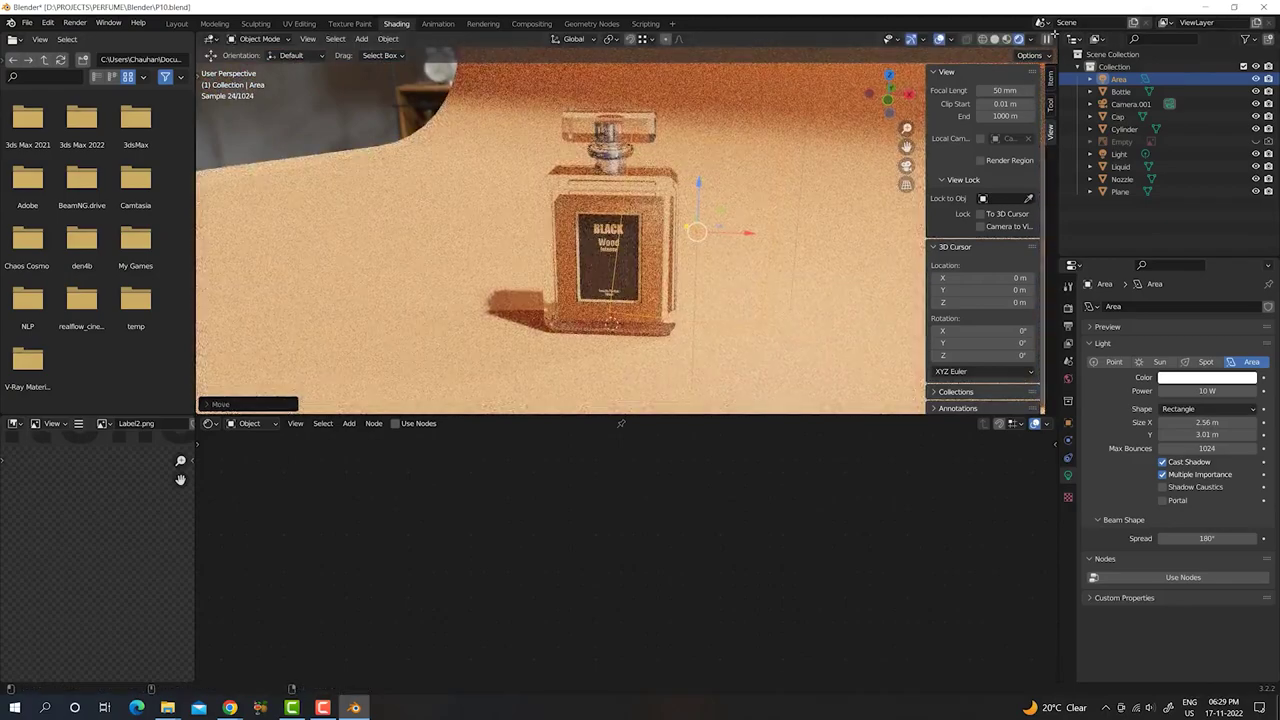
left_click_drag(1054, 34, 690, 200)
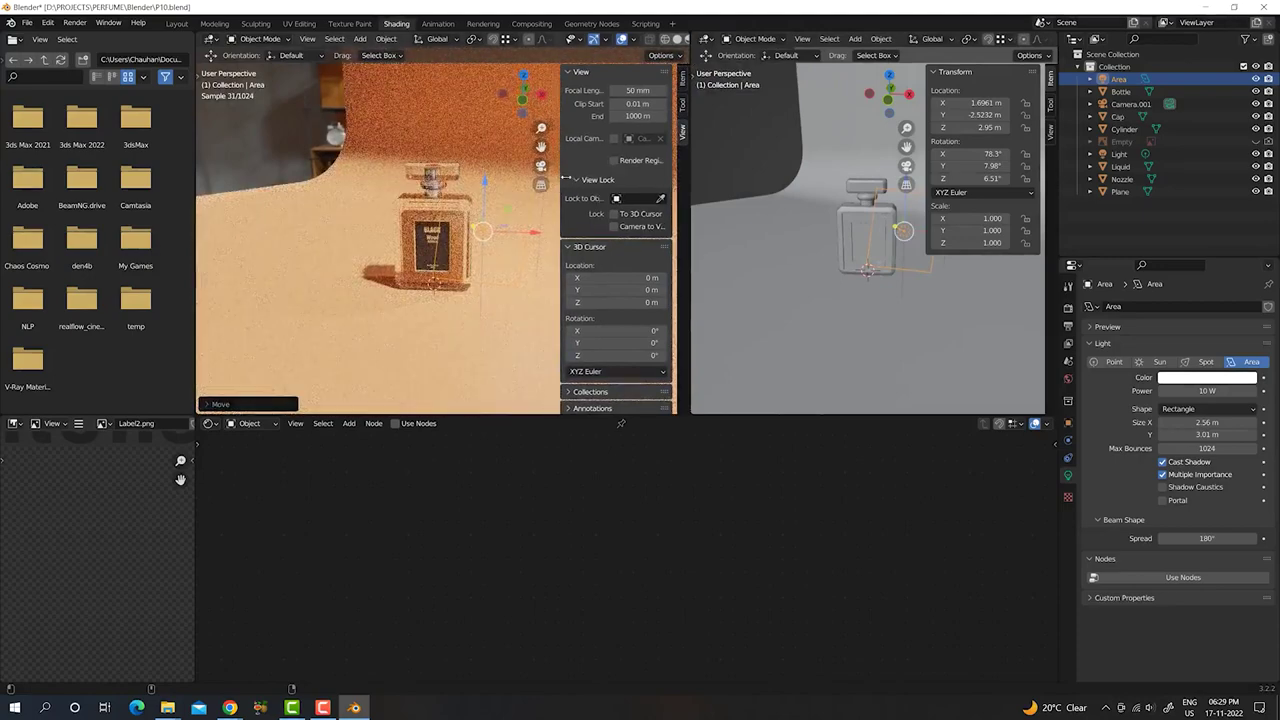
- Hide the left view's side panel and set it to look through the scene camera
left_click_drag(558, 178, 674, 180)
left_click(572, 65)
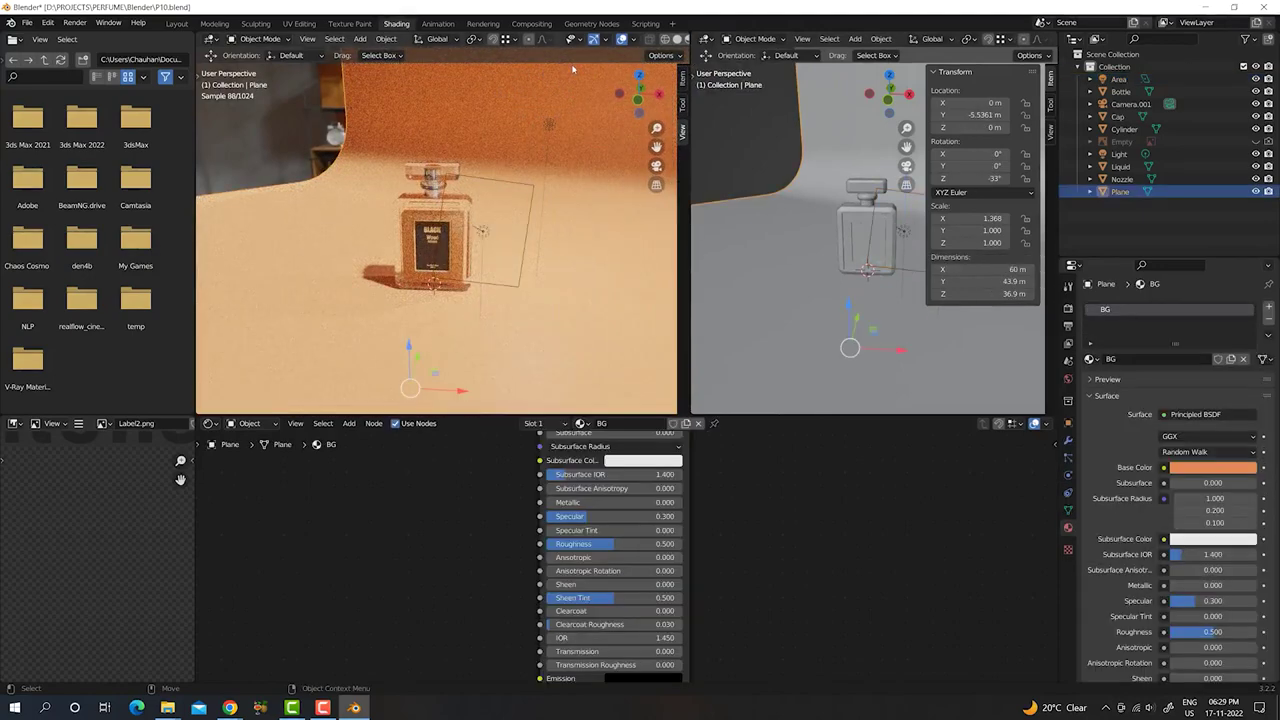
key("KP_0")
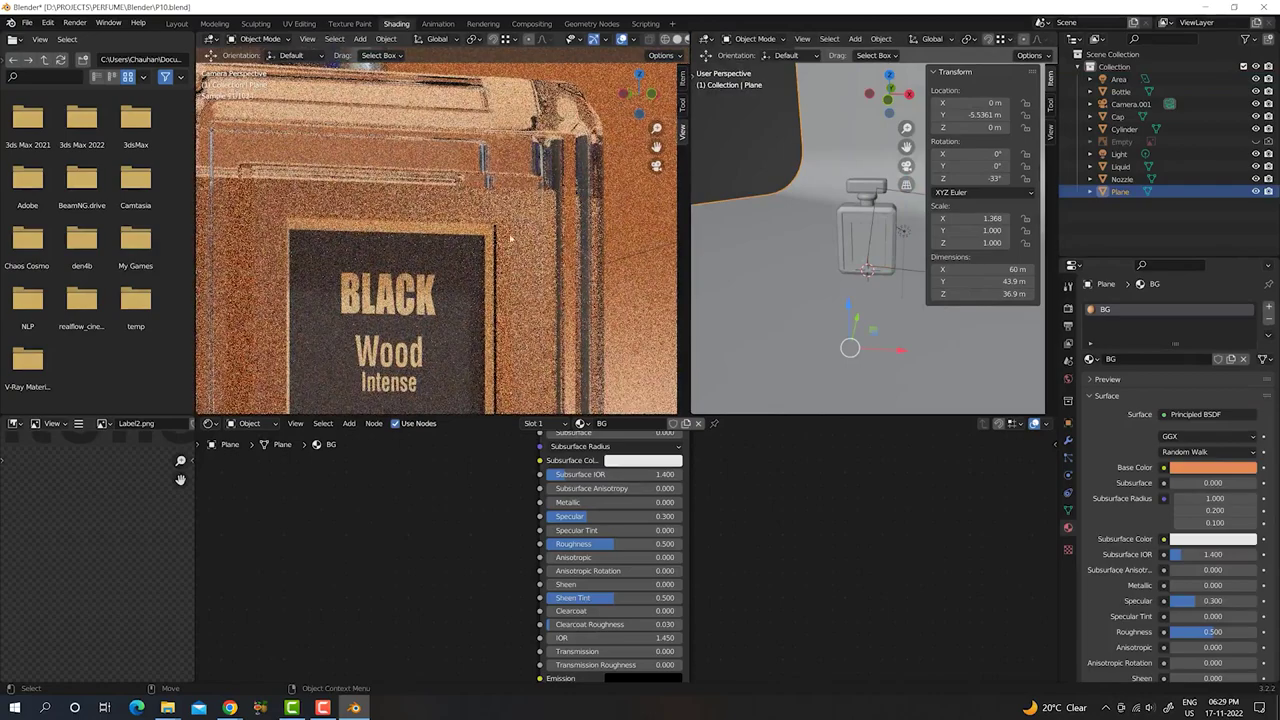
scroll(508, 241, "down", 3)
scroll(508, 241, "down", 2)
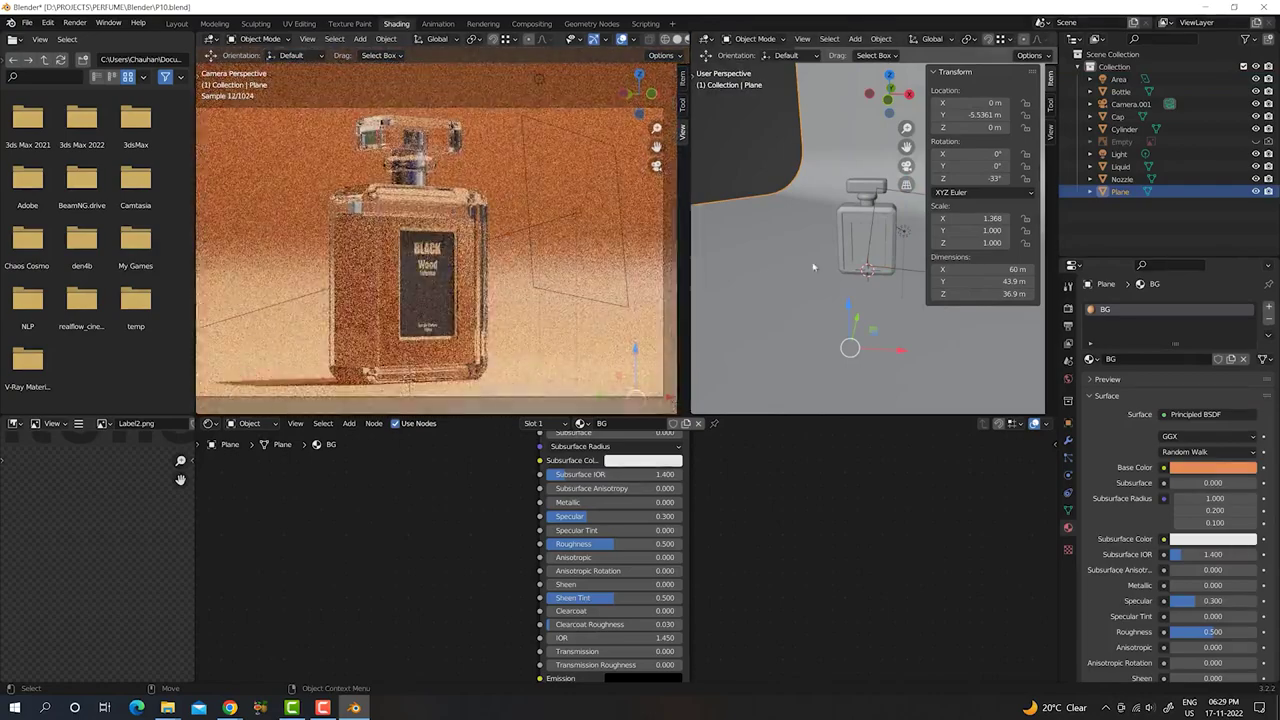
middle_click_drag(831, 266, 823, 198)
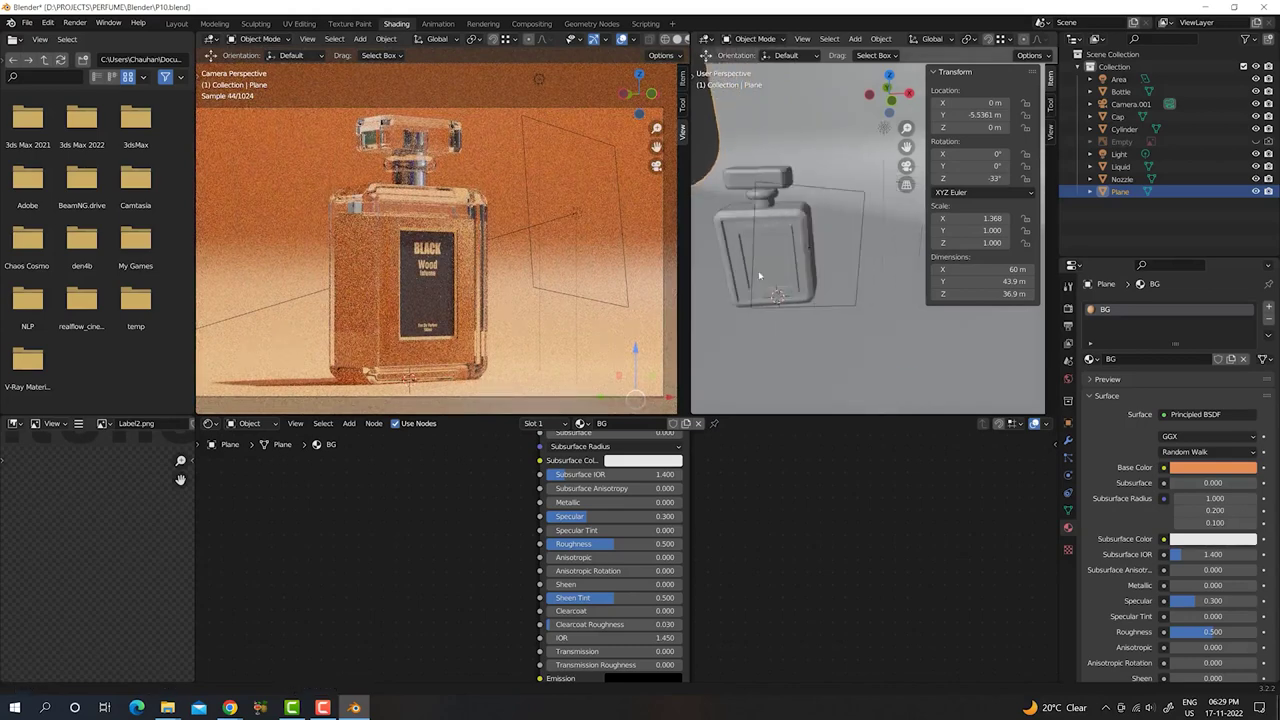
- Widen the area light to about 3.89 m and move it further right of the bottle
left_click(824, 193)
middle_click_drag(818, 269, 873, 249)
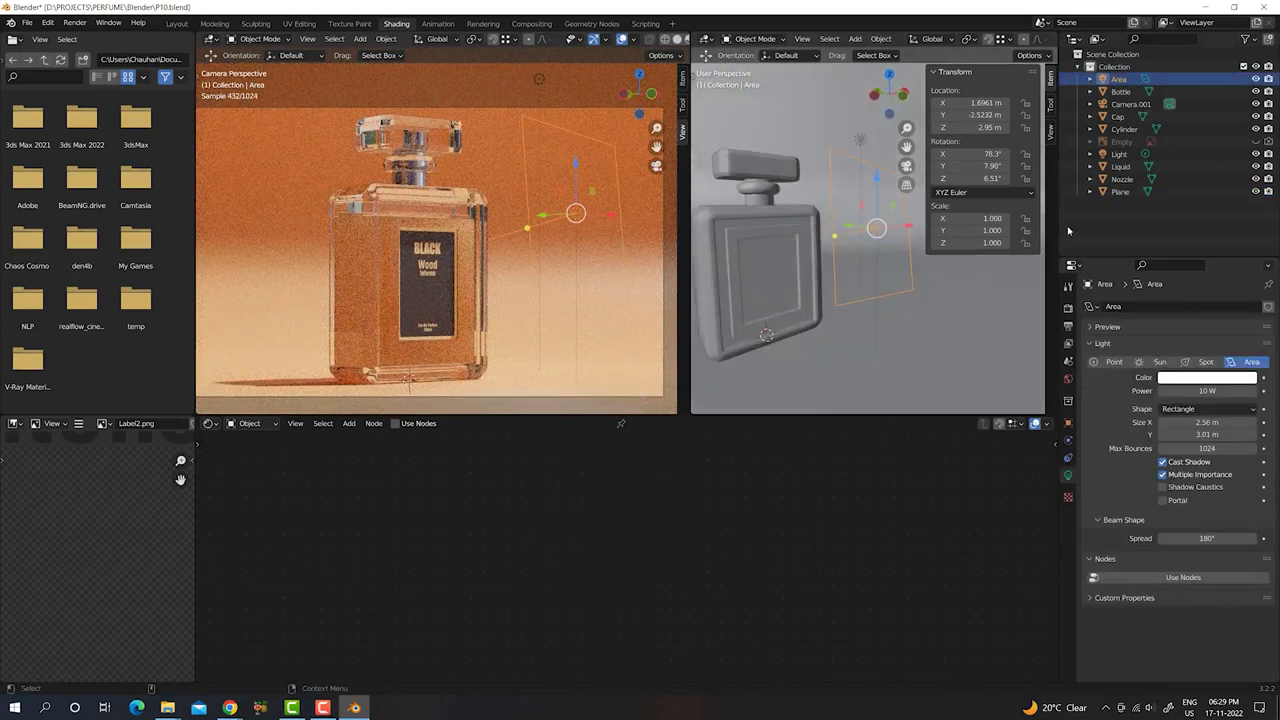
left_click_drag(1058, 222, 1089, 222)
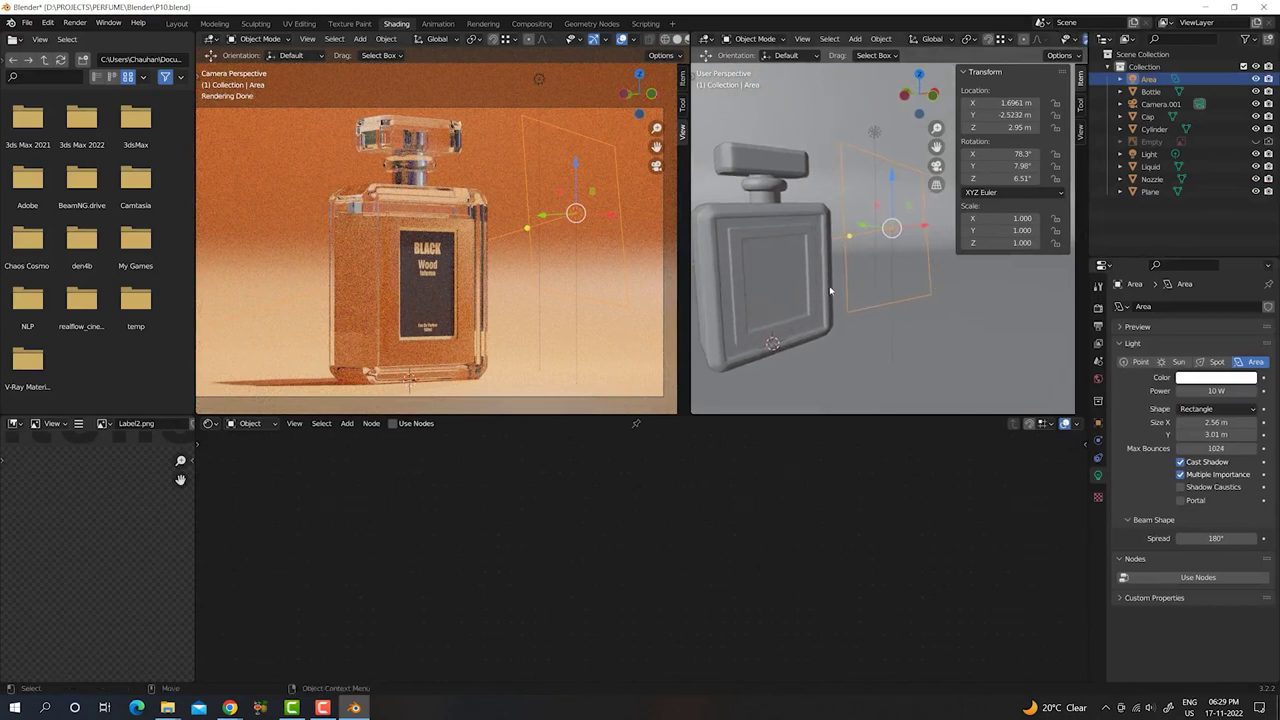
mouse_move(829, 290)
middle_mouse_down()
mouse_move(864, 299)
mouse_move(805, 283)
mouse_move(767, 298)
mouse_move(830, 270)
middle_mouse_up()
left_click_drag(846, 268, 965, 272)
middle_click_drag(965, 272, 899, 290)
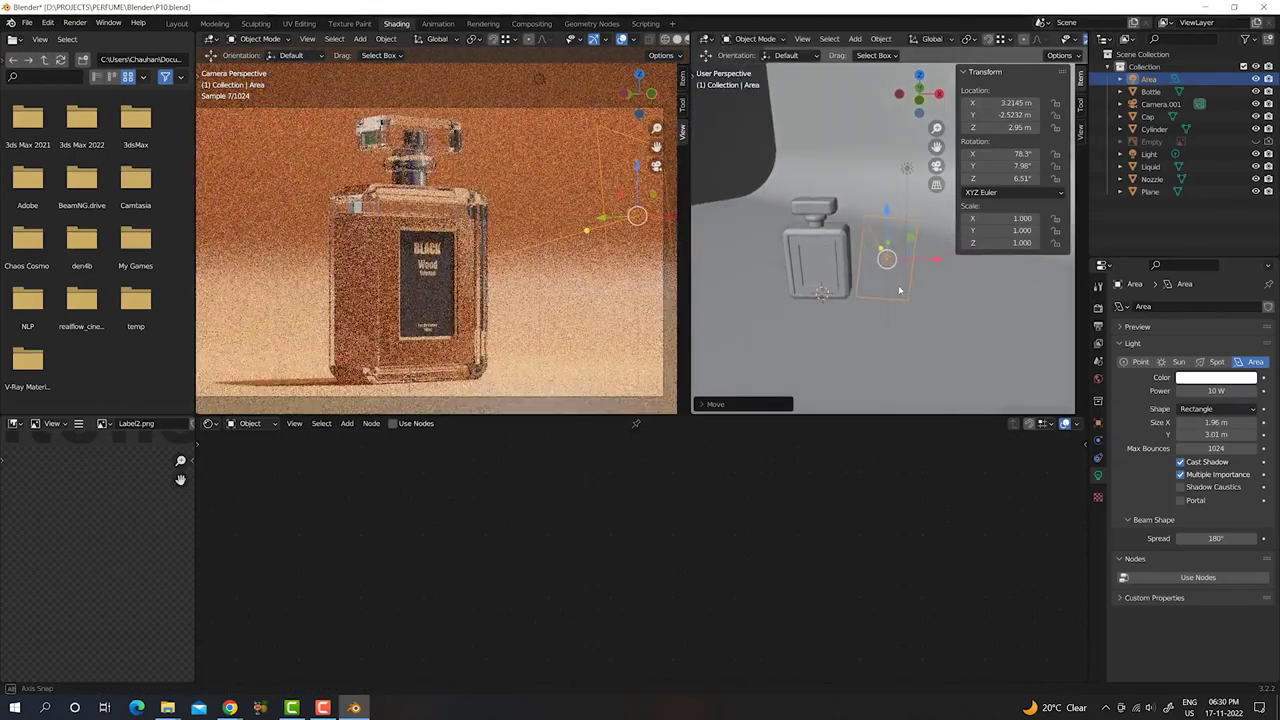
key("shift+space")
key("r")
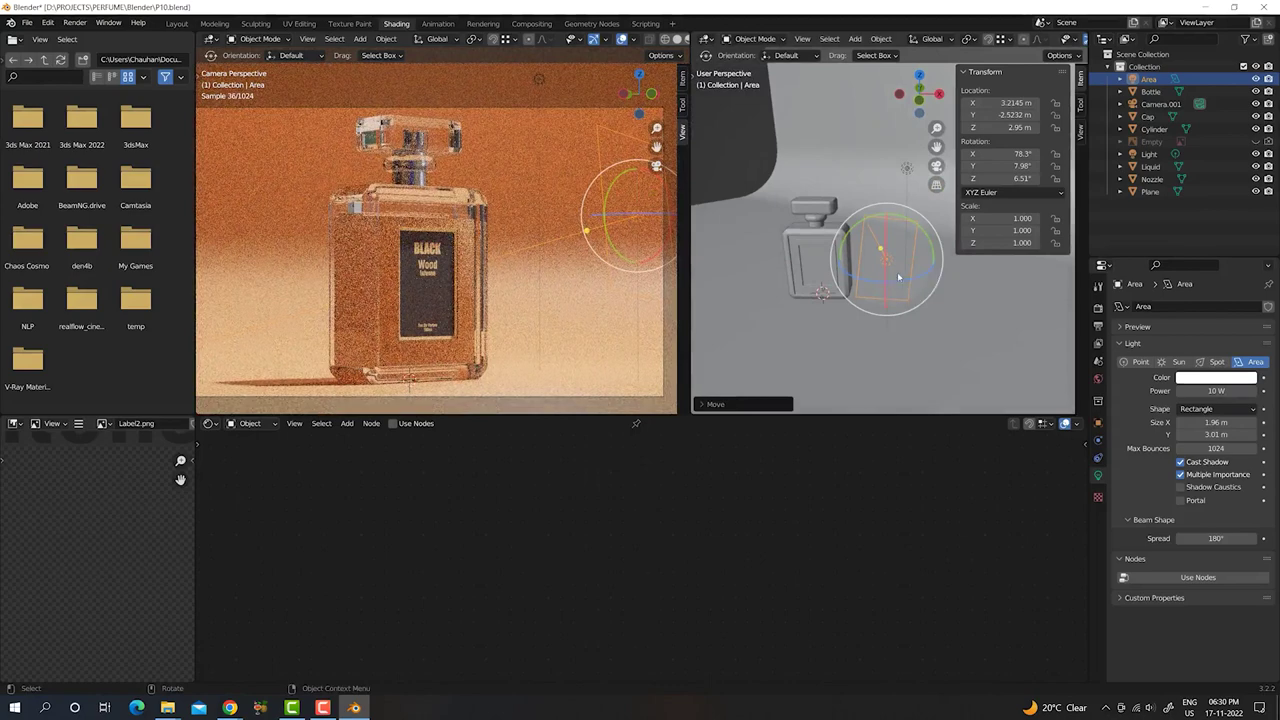
- Rotate the area light around its vertical axis and tilt it toward the bottle
left_click(906, 281)
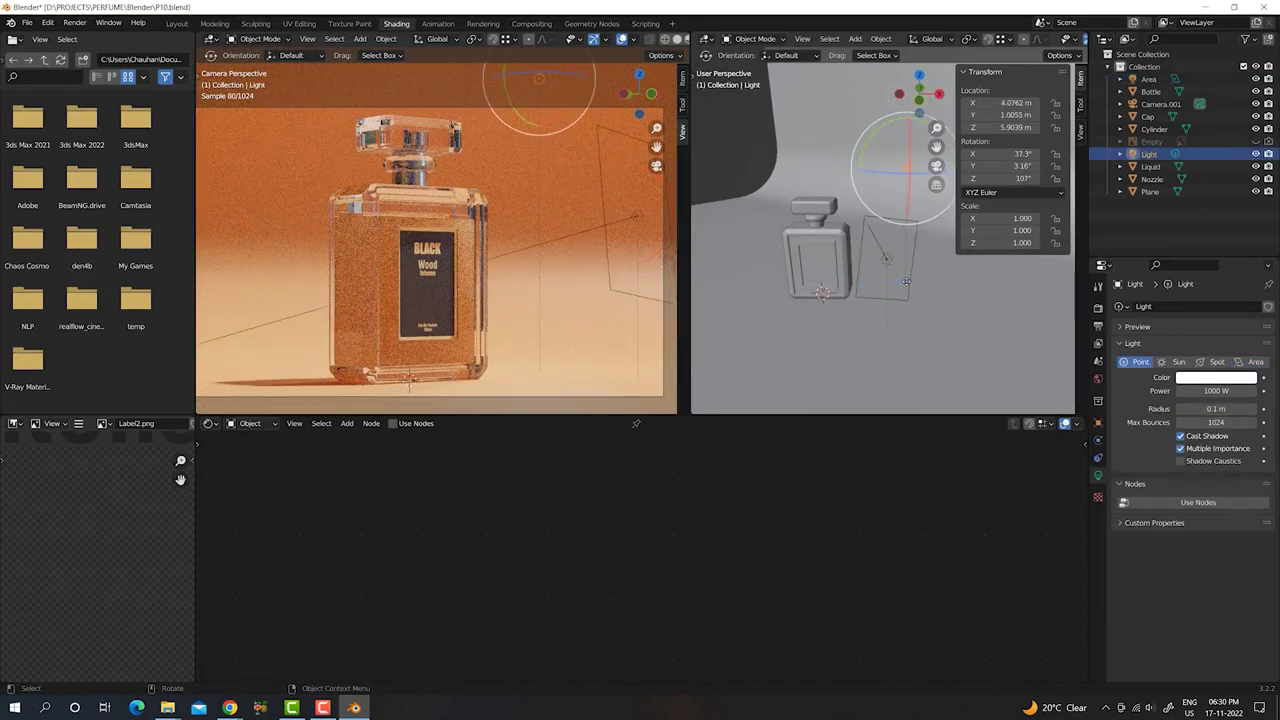
left_click(912, 270)
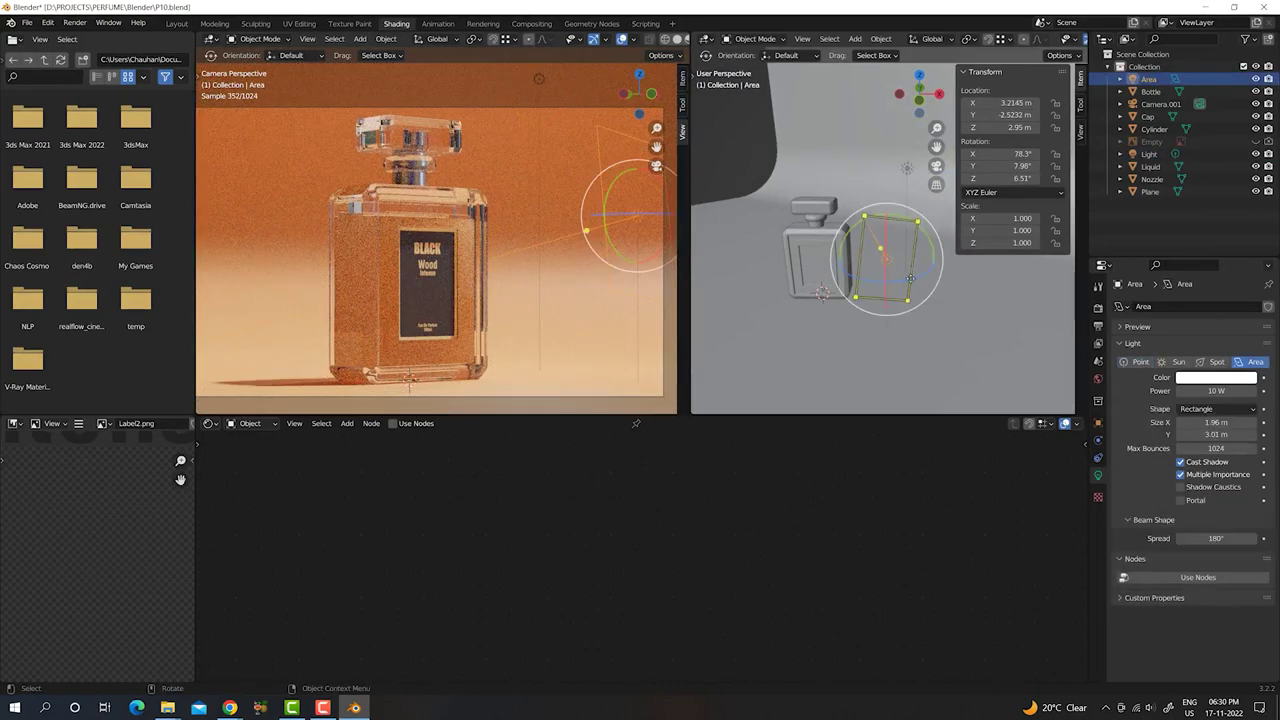
mouse_move(932, 264)
left_mouse_down()
mouse_move(954, 268)
mouse_move(935, 245)
mouse_move(872, 233)
mouse_move(770, 286)
left_mouse_up()
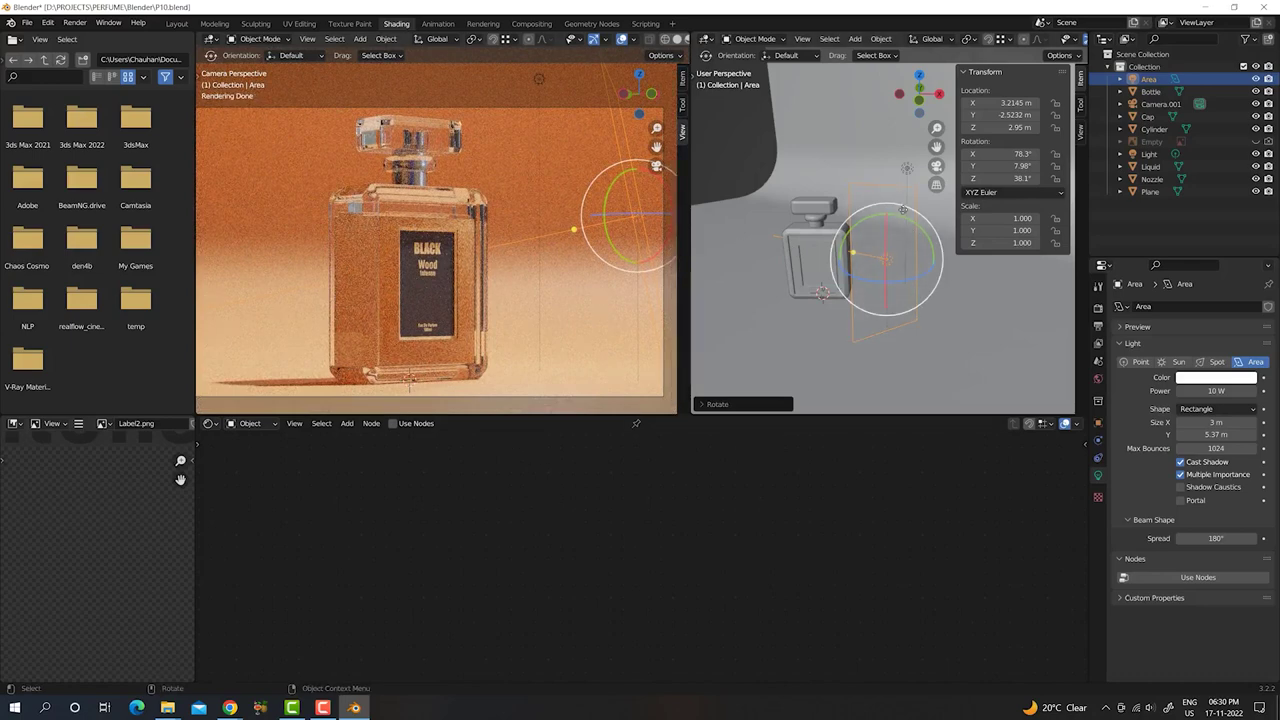
left_click(900, 188)
left_click(885, 257)
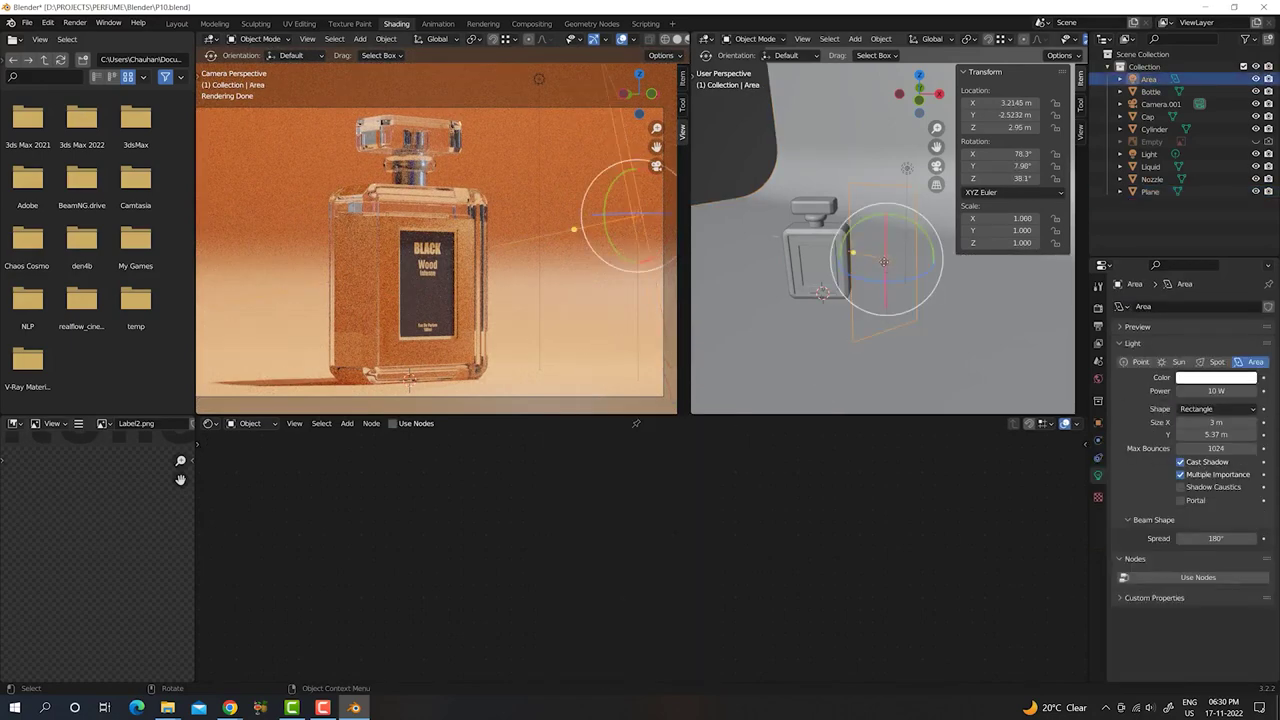
key("r")
left_click_drag(924, 240, 930, 240)
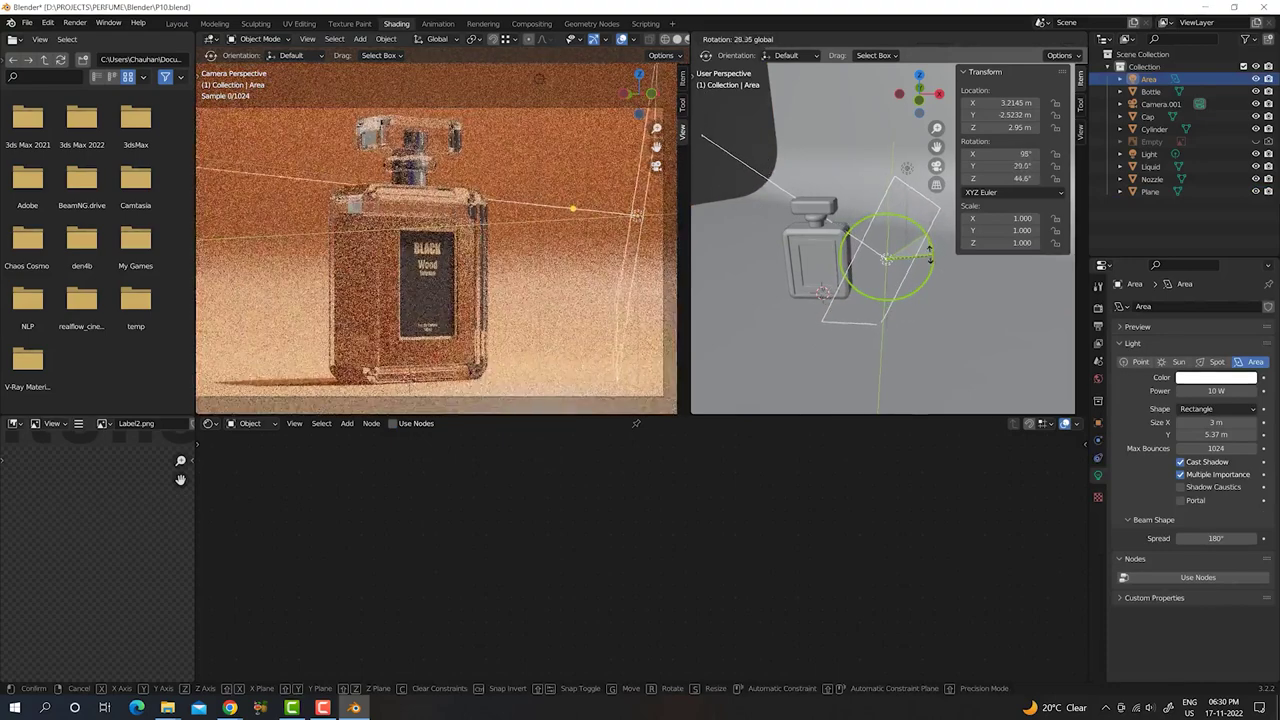
left_click(924, 256)
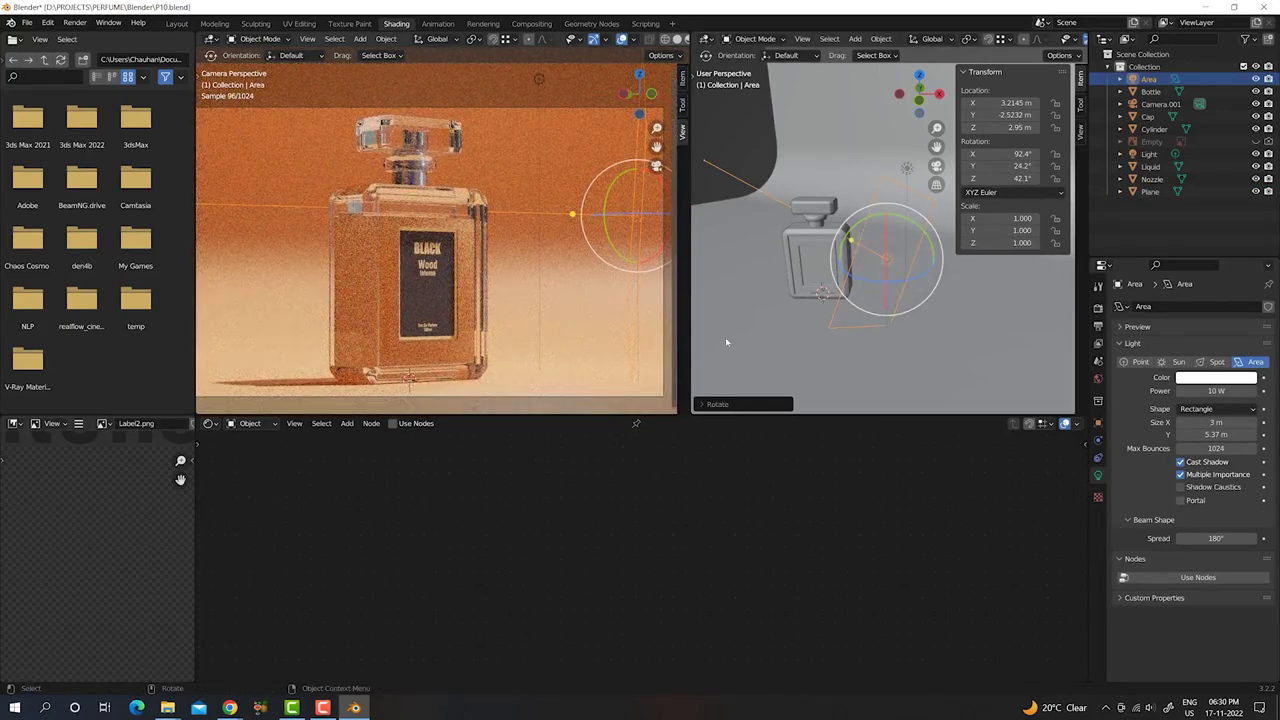
- Set the area light's power to 100 W
left_click(1215, 390)
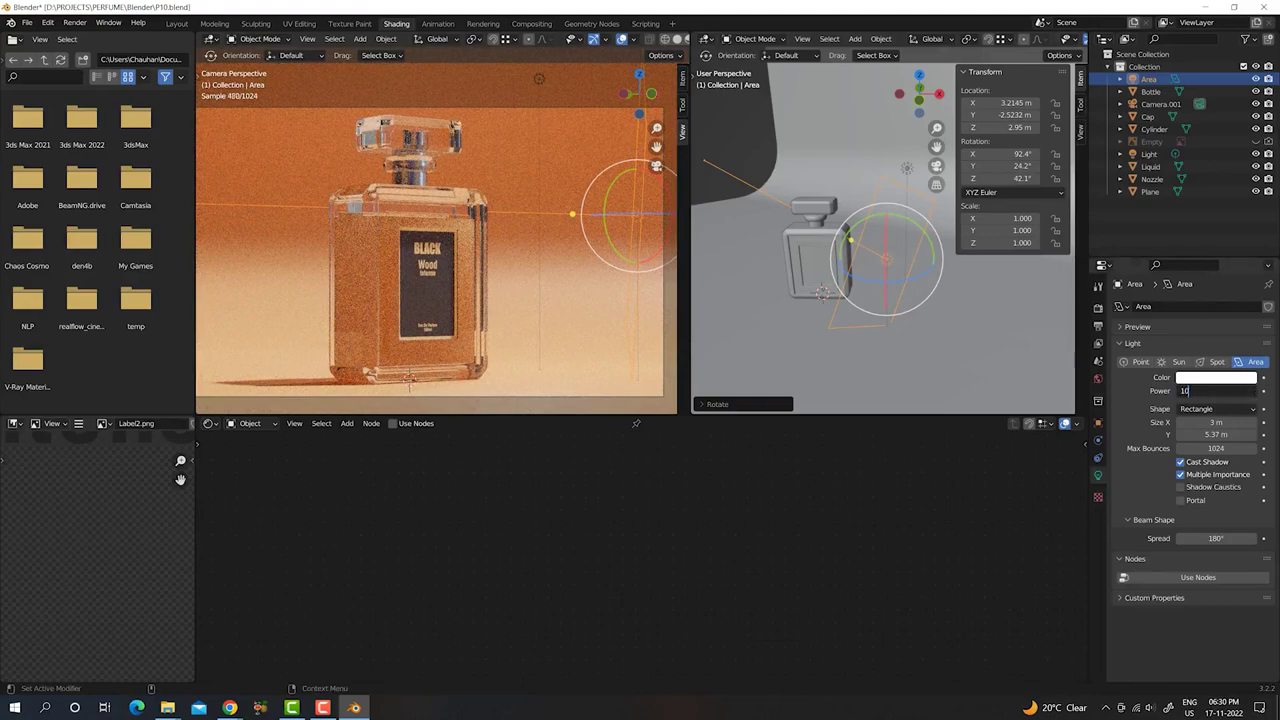
type("0")
key("Return")
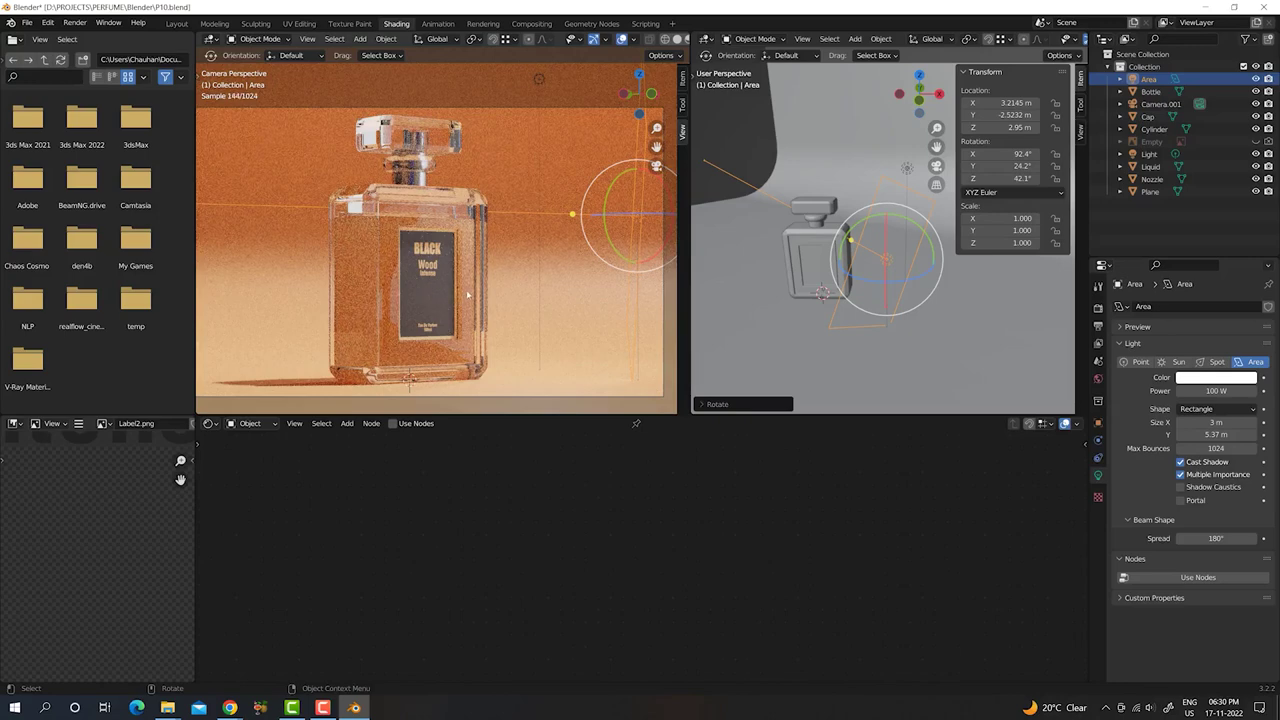
left_click(1152, 166)
- Replace the Liquid's Translucent shader with a Glass BSDF and set its IOR to 1.3
key("Home")
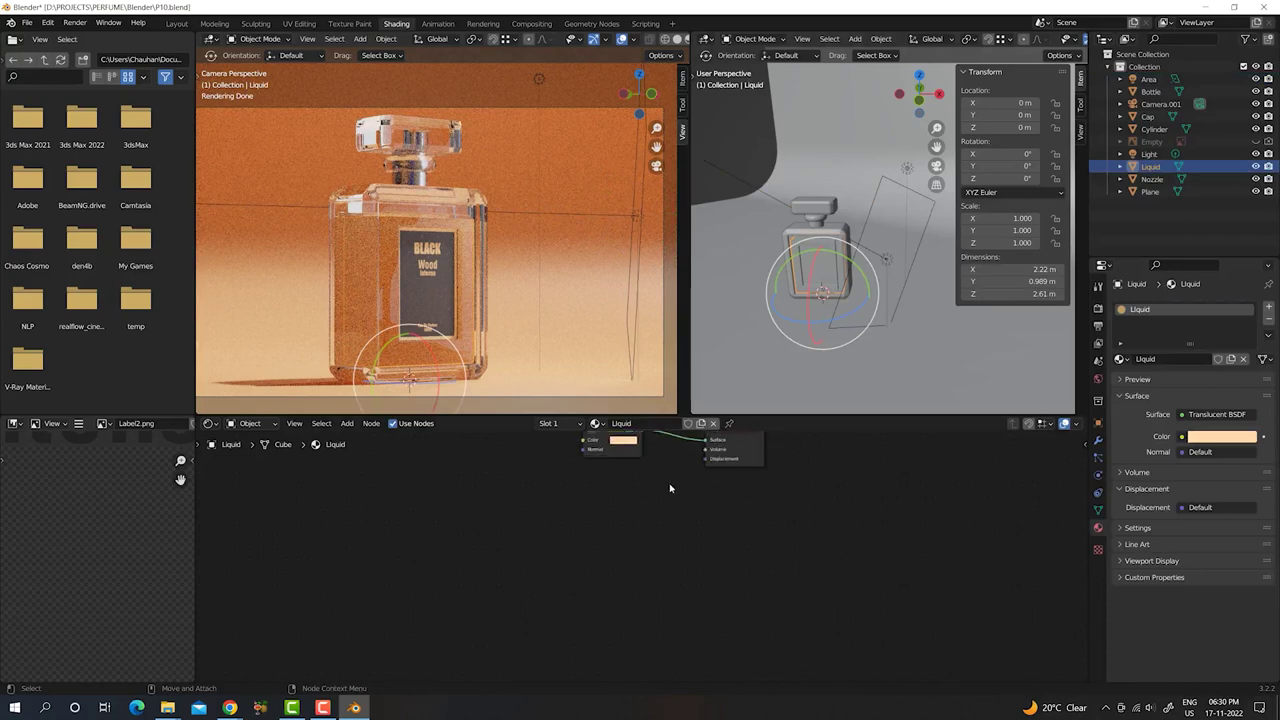
middle_click_drag(671, 486, 662, 560)
scroll(662, 550, "up", 1)
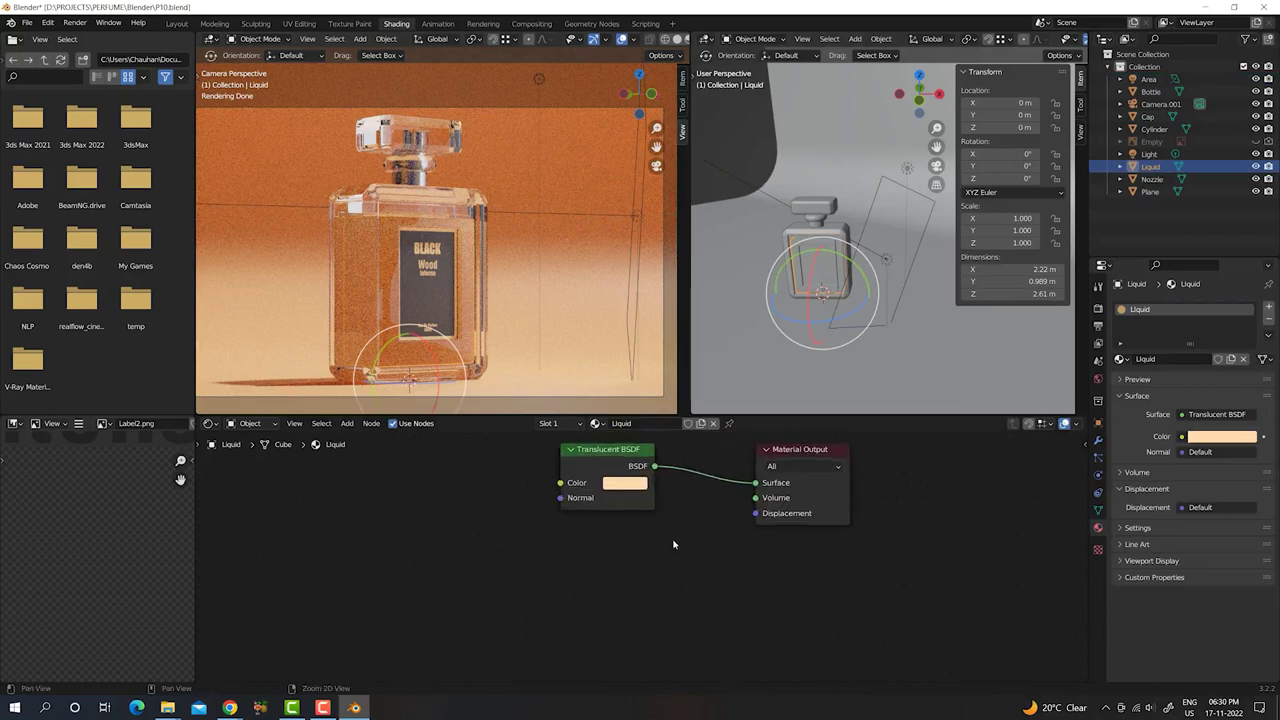
scroll(672, 545, "up", 1)
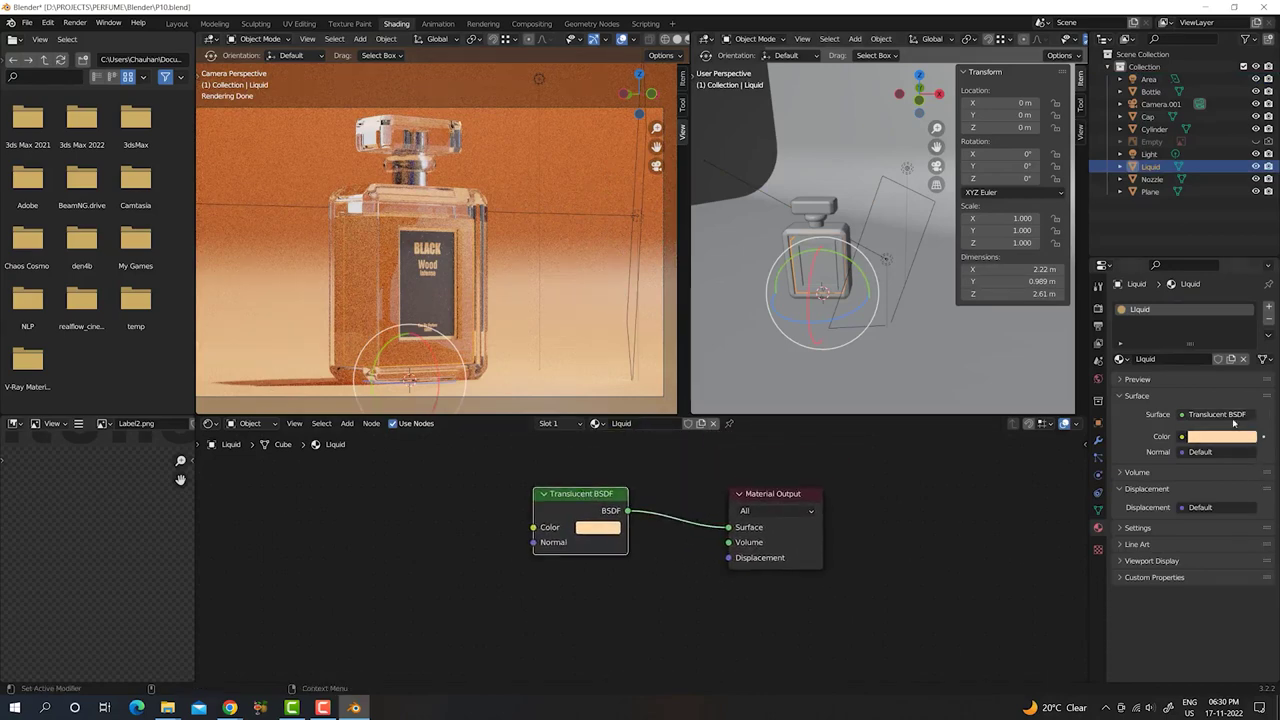
left_click(1230, 414)
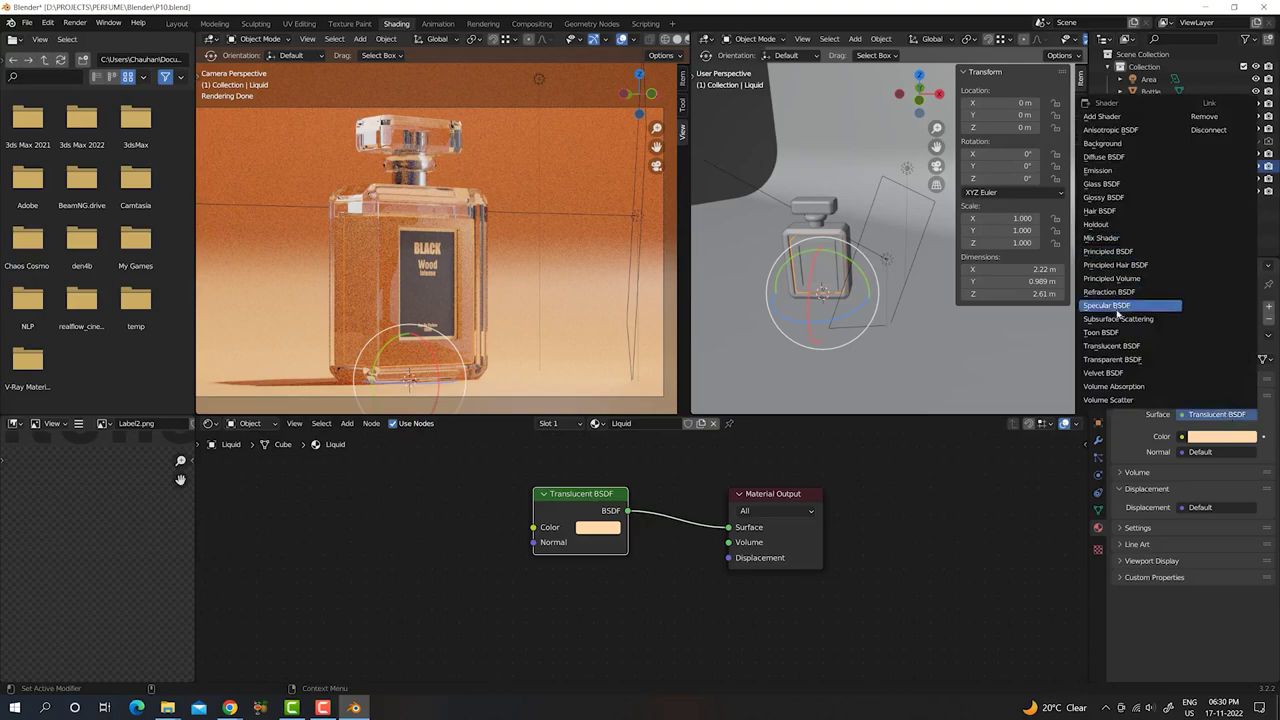
left_click(1102, 184)
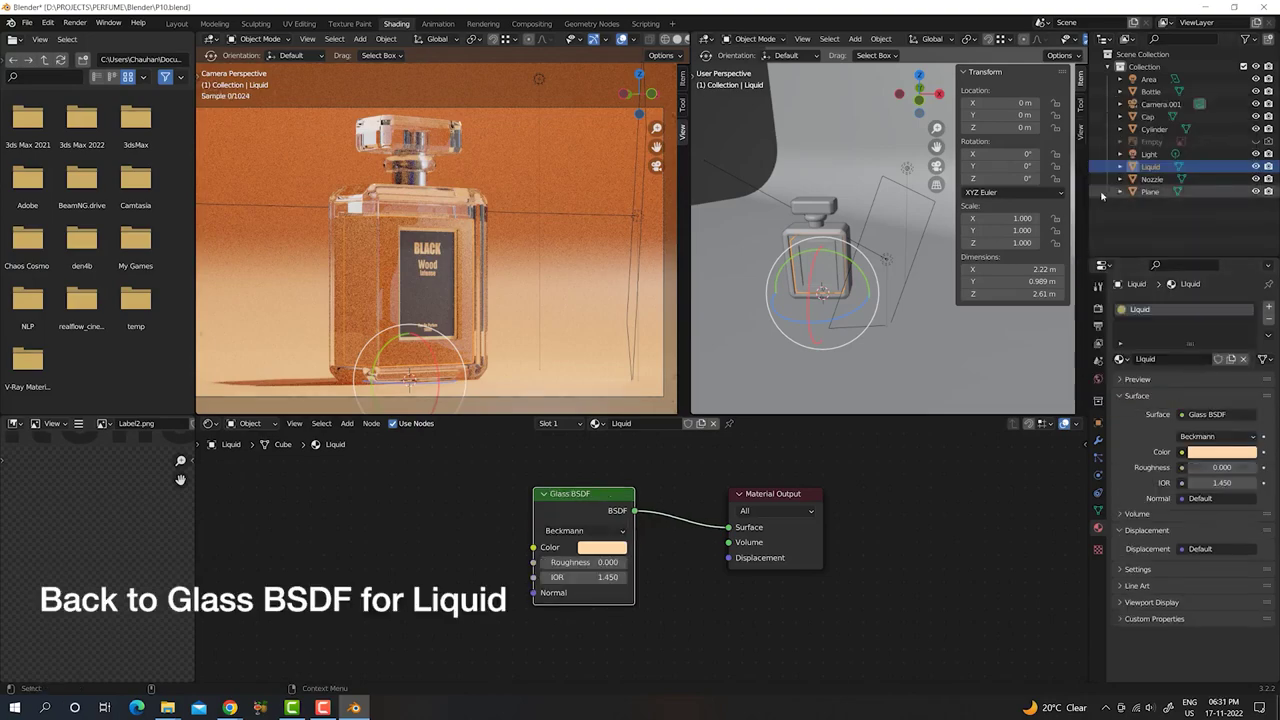
left_click(590, 577)
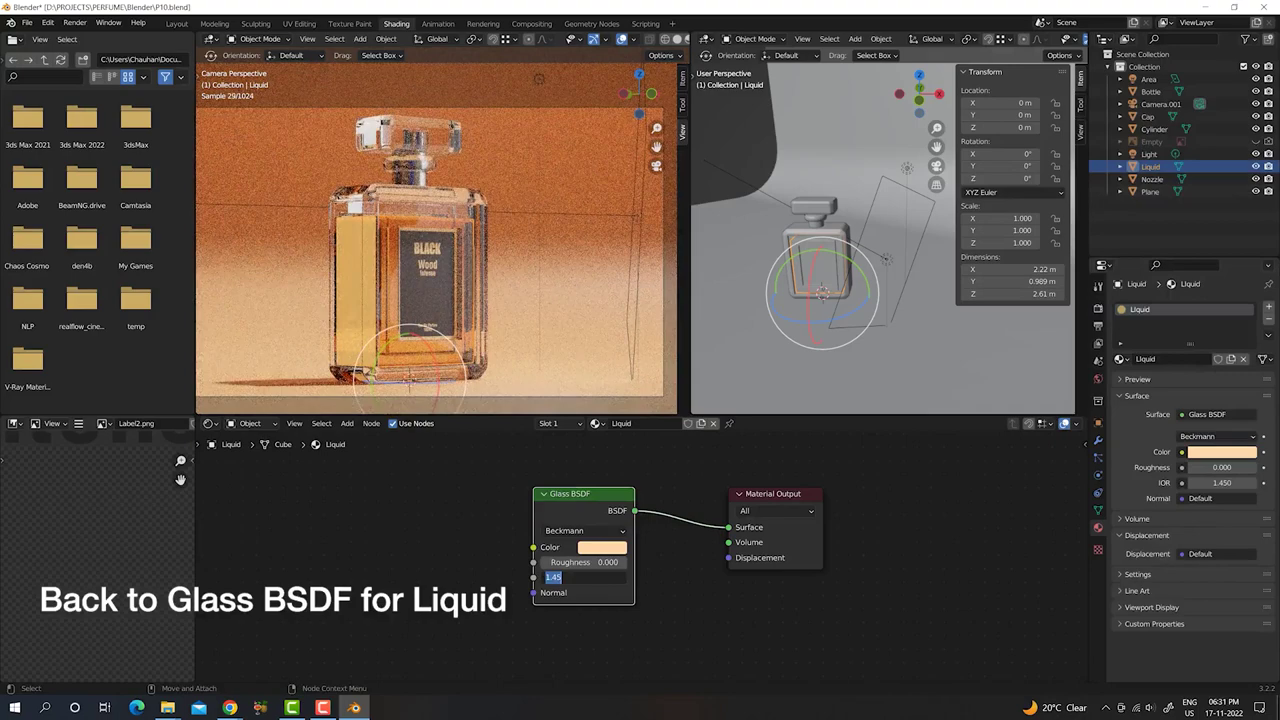
type("1.3")
key("Return")
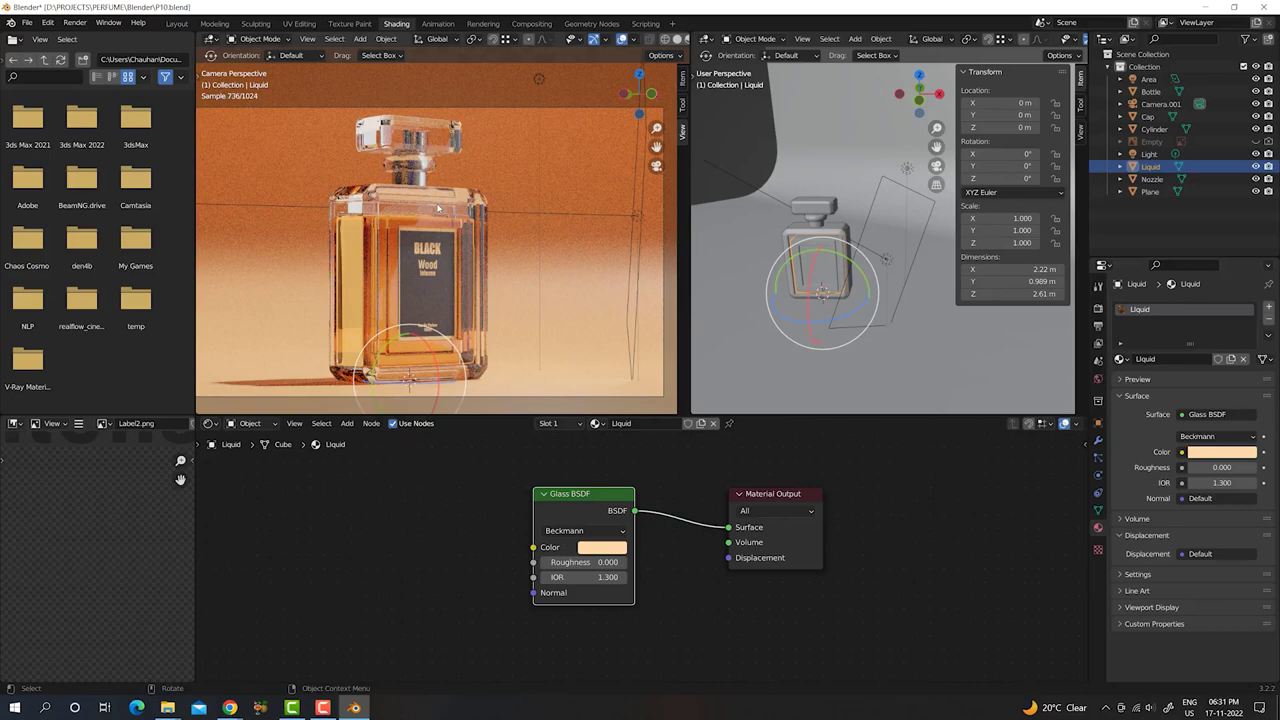
- Select the Bottle and pan the node graph to show the Label material's Principled BSDF inputs
left_click(437, 274)
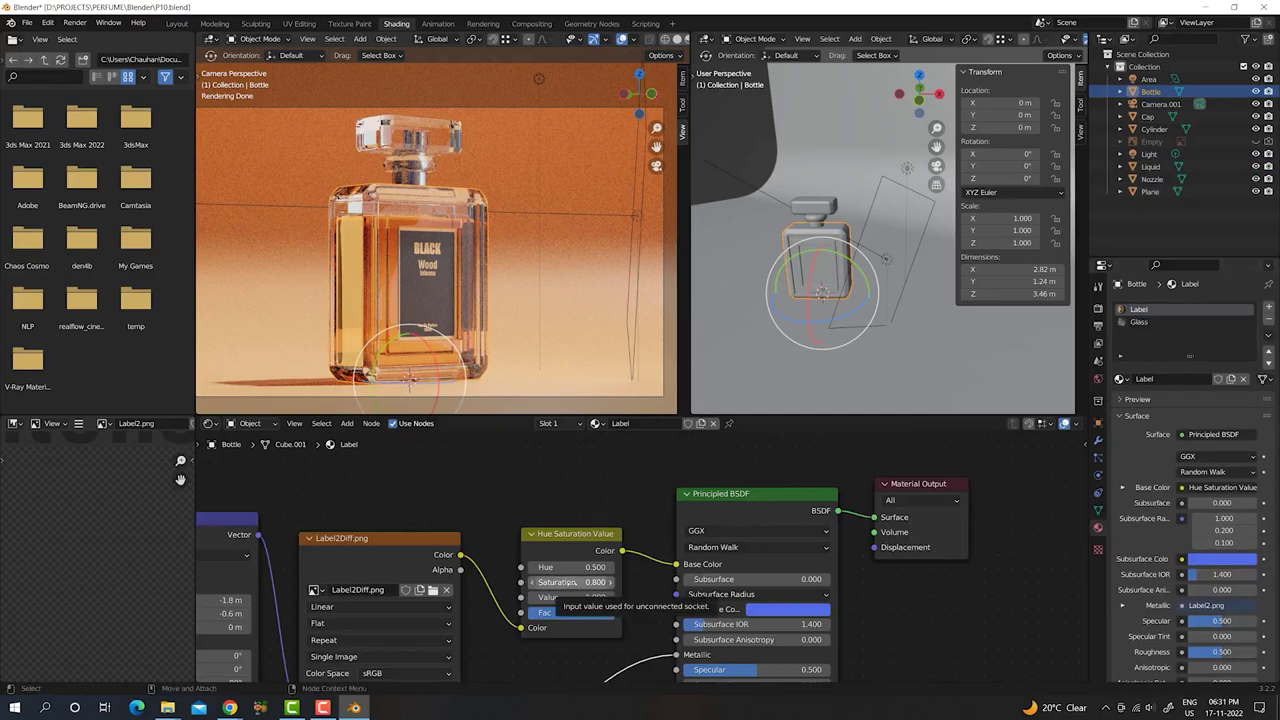
middle_click_drag(577, 590, 588, 598)
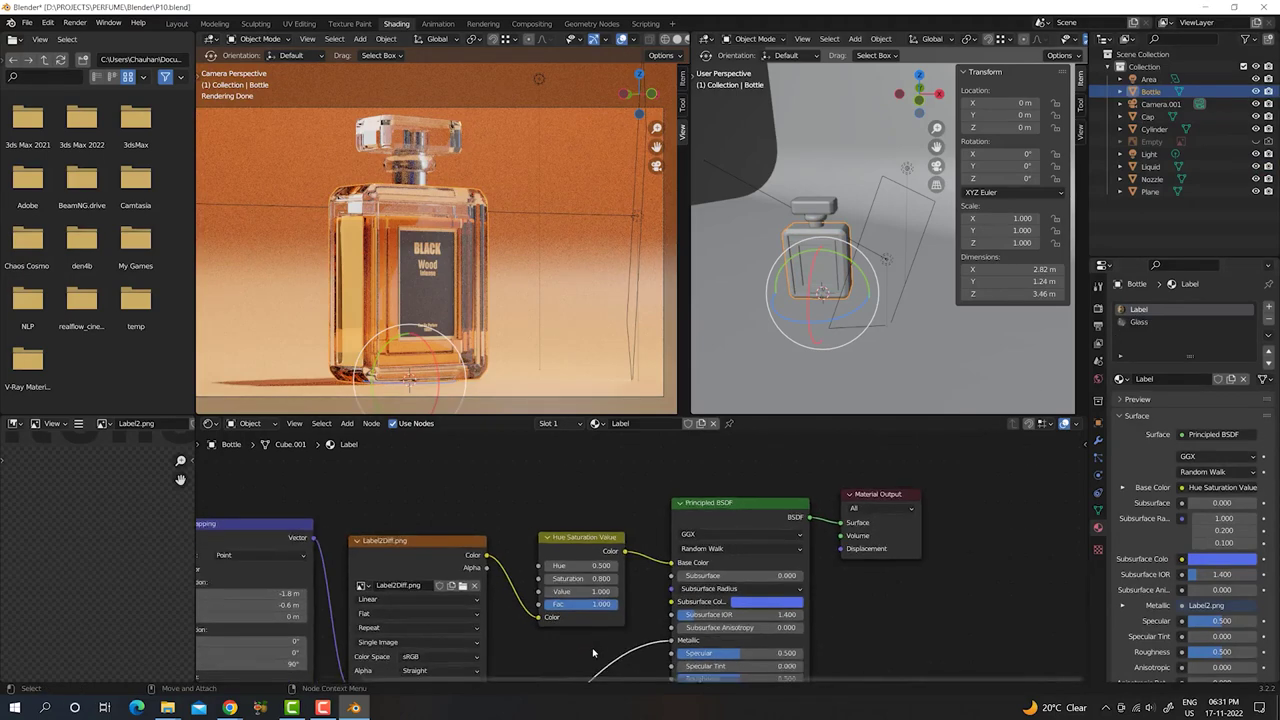
middle_click_drag(587, 604, 612, 556)
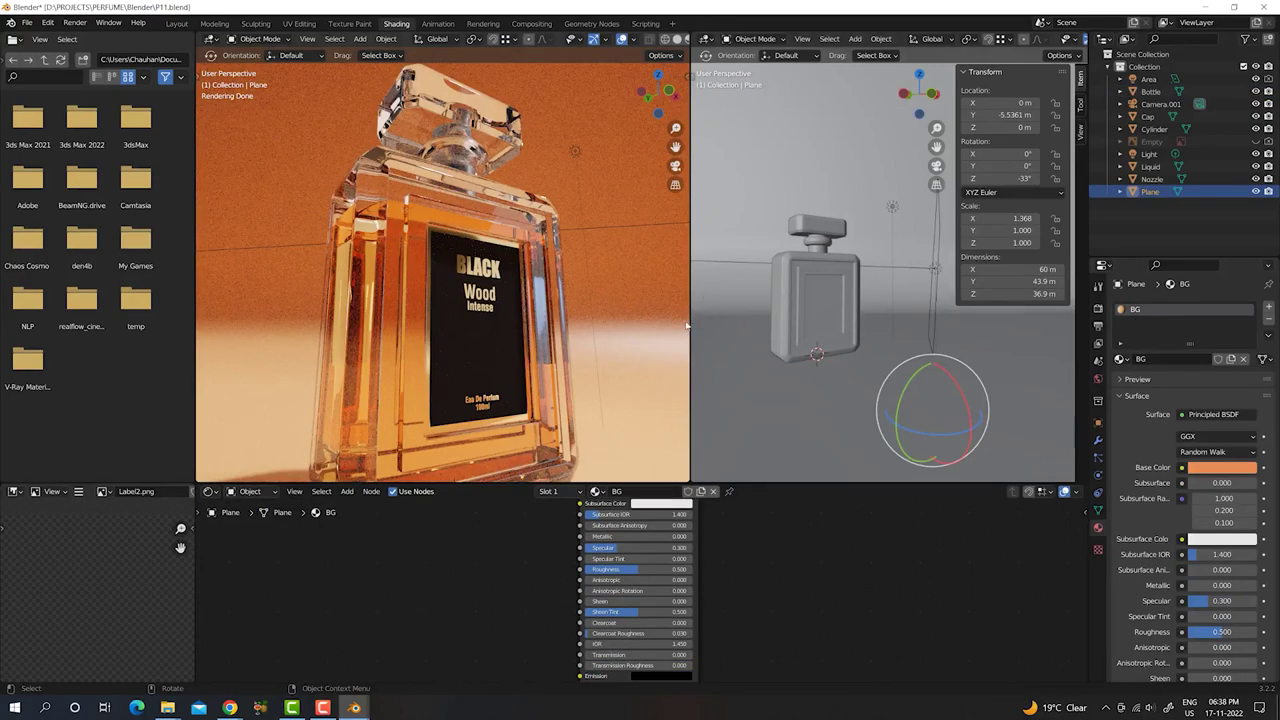
- Enlarge the rendered viewport to fill the screen and look through the scene camera
middle_click_drag(628, 350, 490, 341)
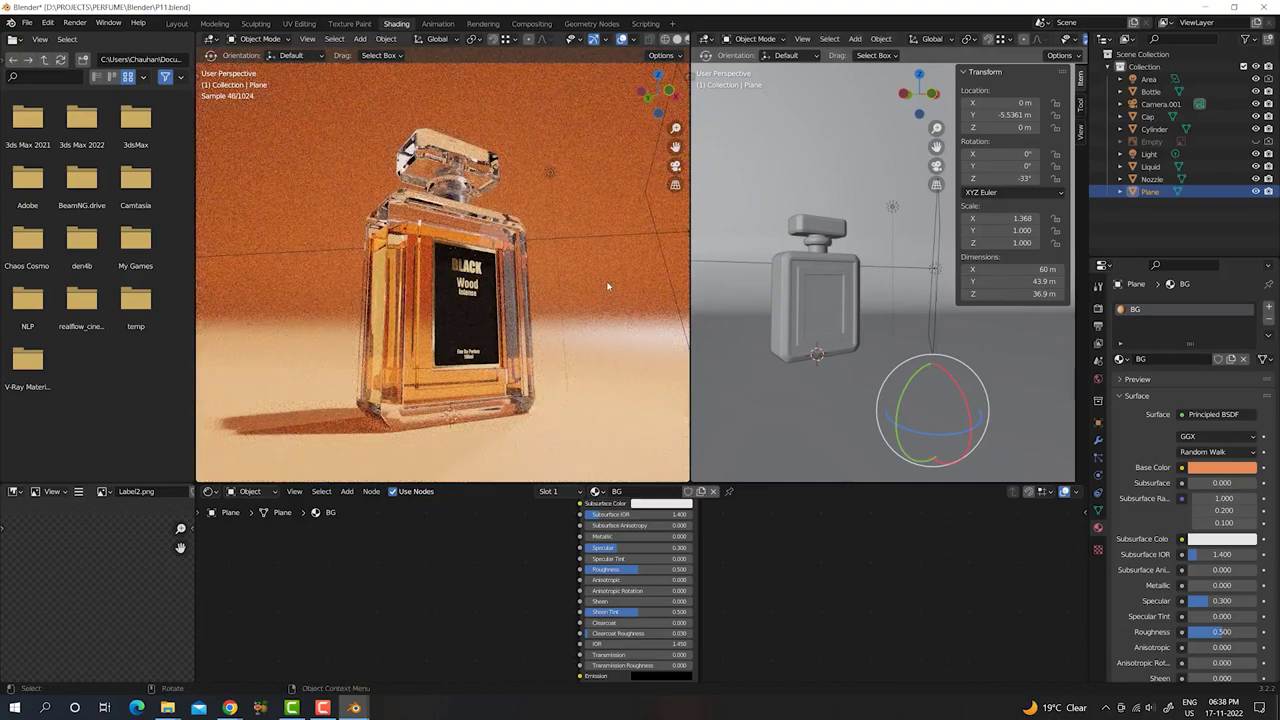
left_click_drag(688, 117, 766, 90)
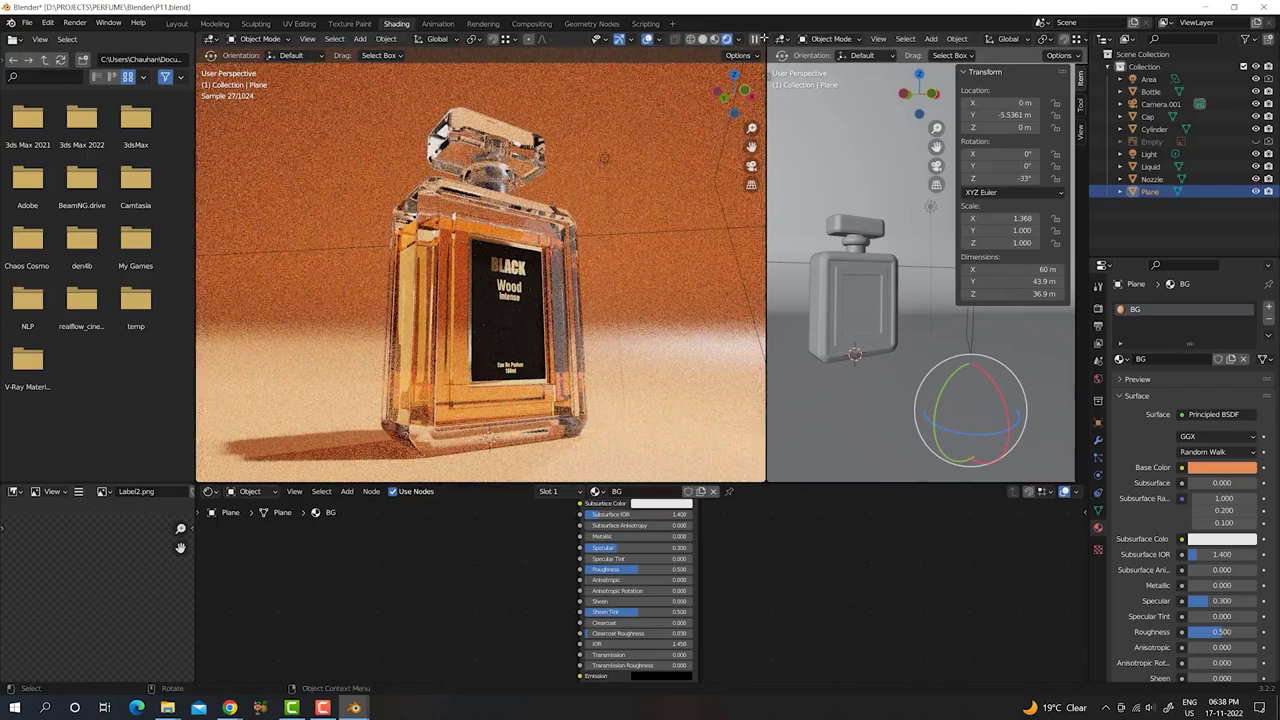
key("ctrl+space")
scroll(745, 213, "up", 4)
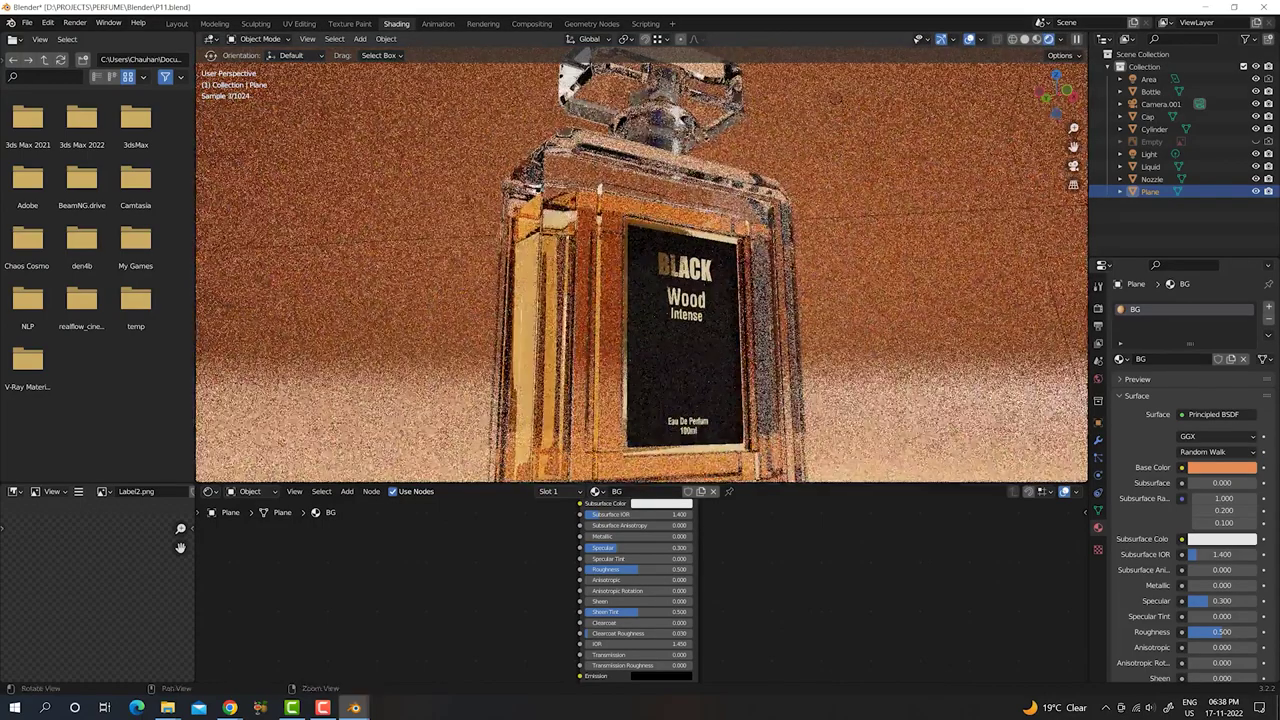
key("KP_0")
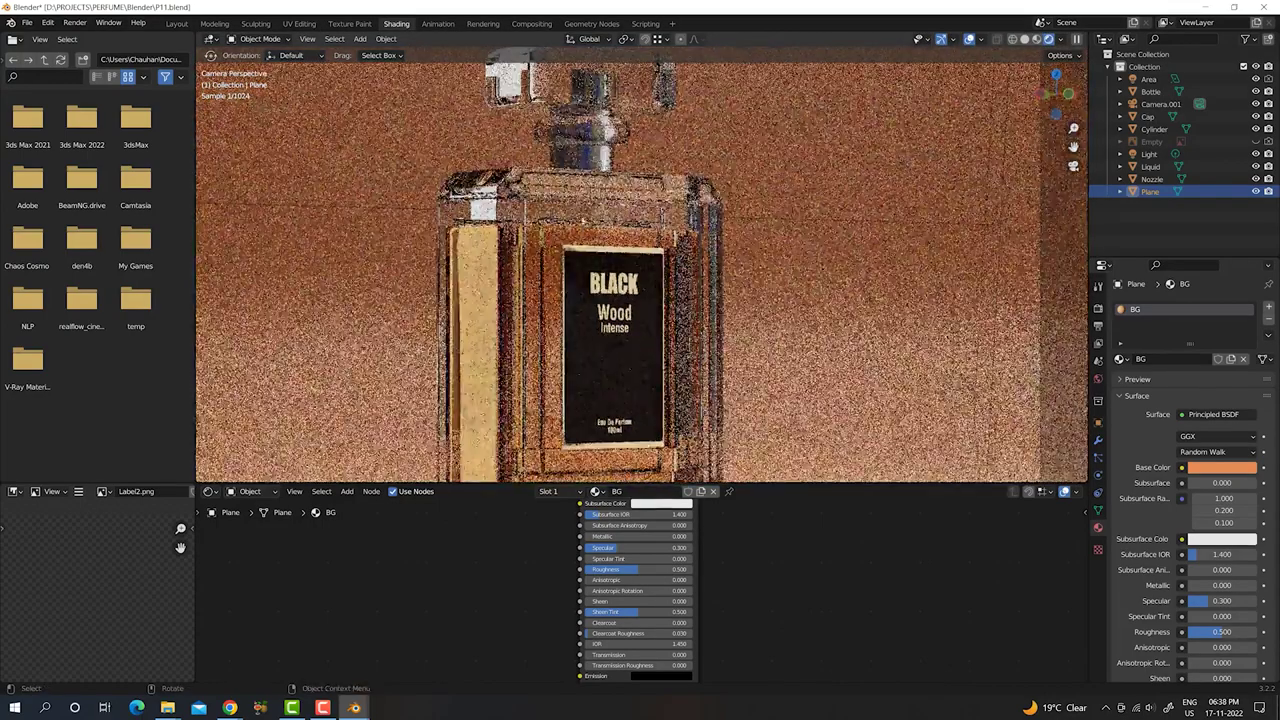
- Lock the camera to the view and pull the camera back from the bottle
left_click(1081, 79)
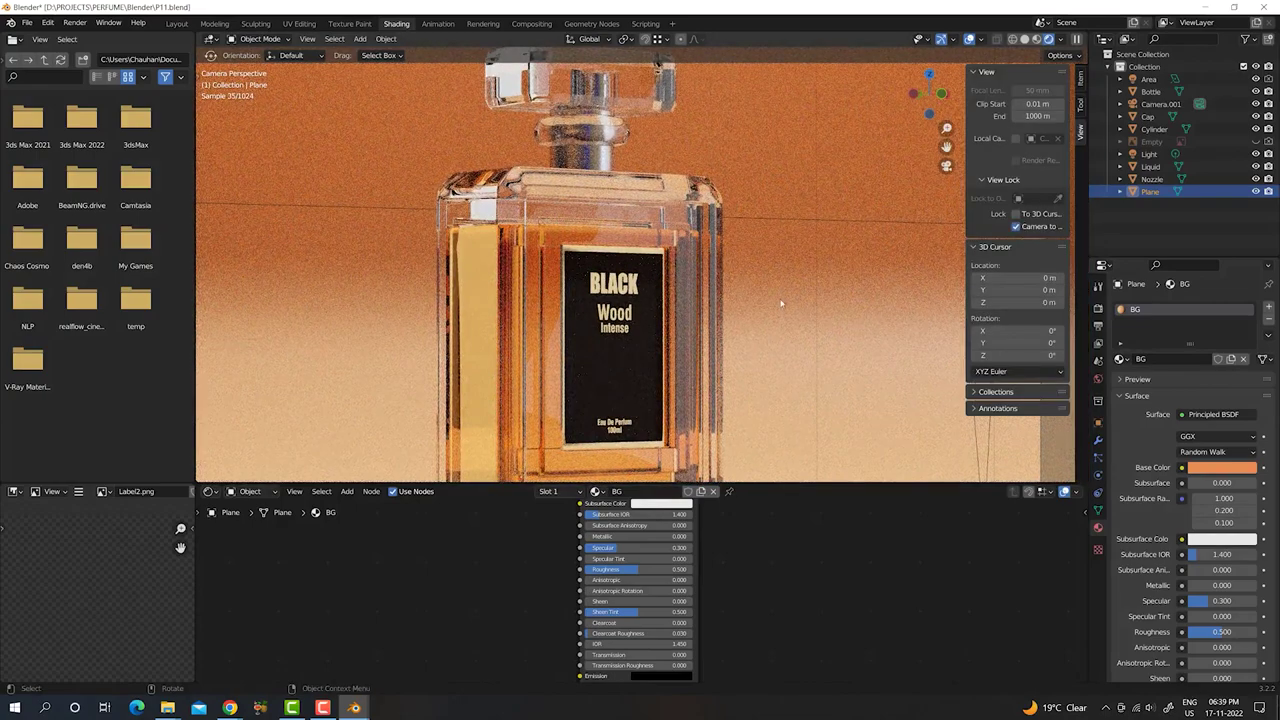
scroll(723, 316, "down", 3)
middle_click_drag(723, 316, 634, 323)
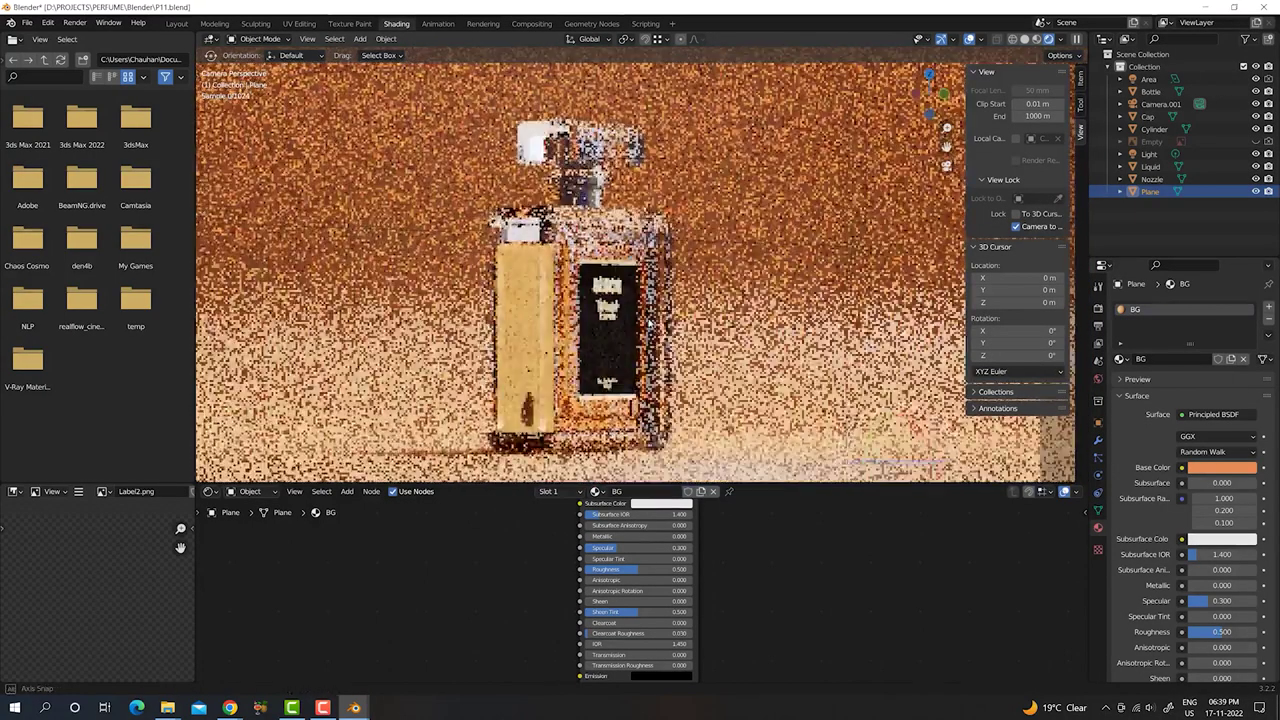
scroll(634, 323, "up", 2)
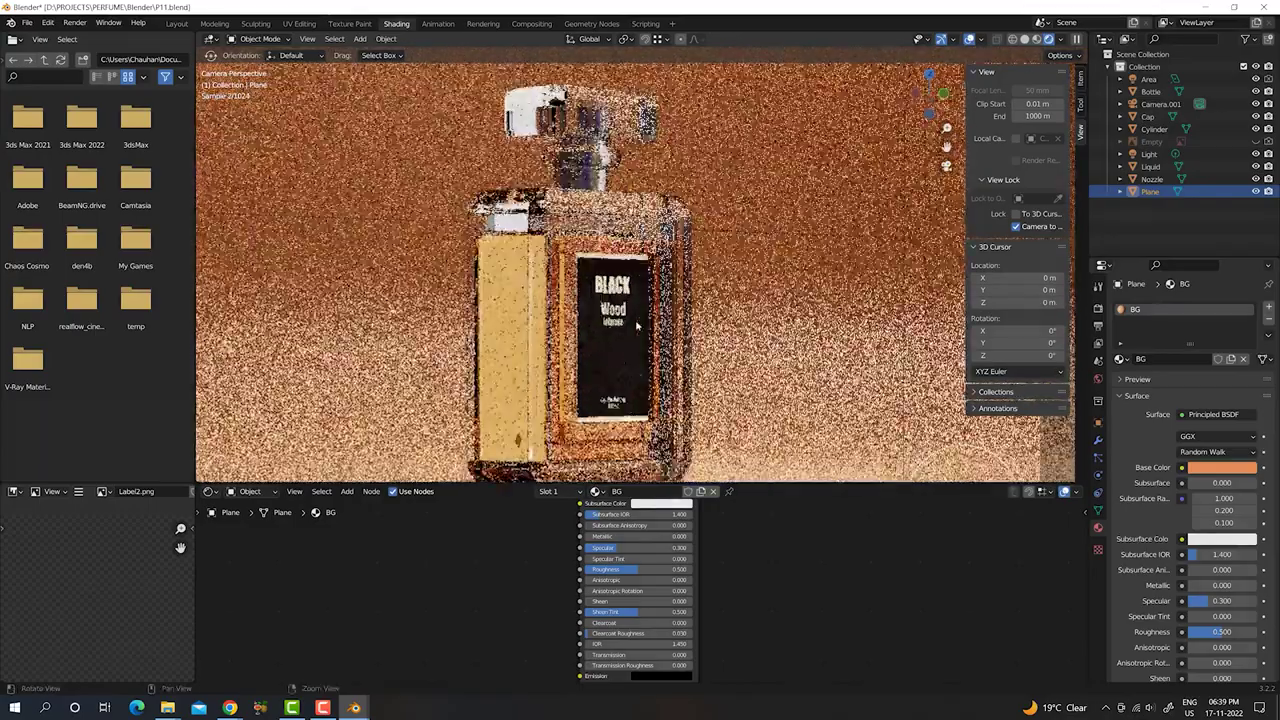
scroll(634, 323, "up", 1)
scroll(634, 323, "up", 5)
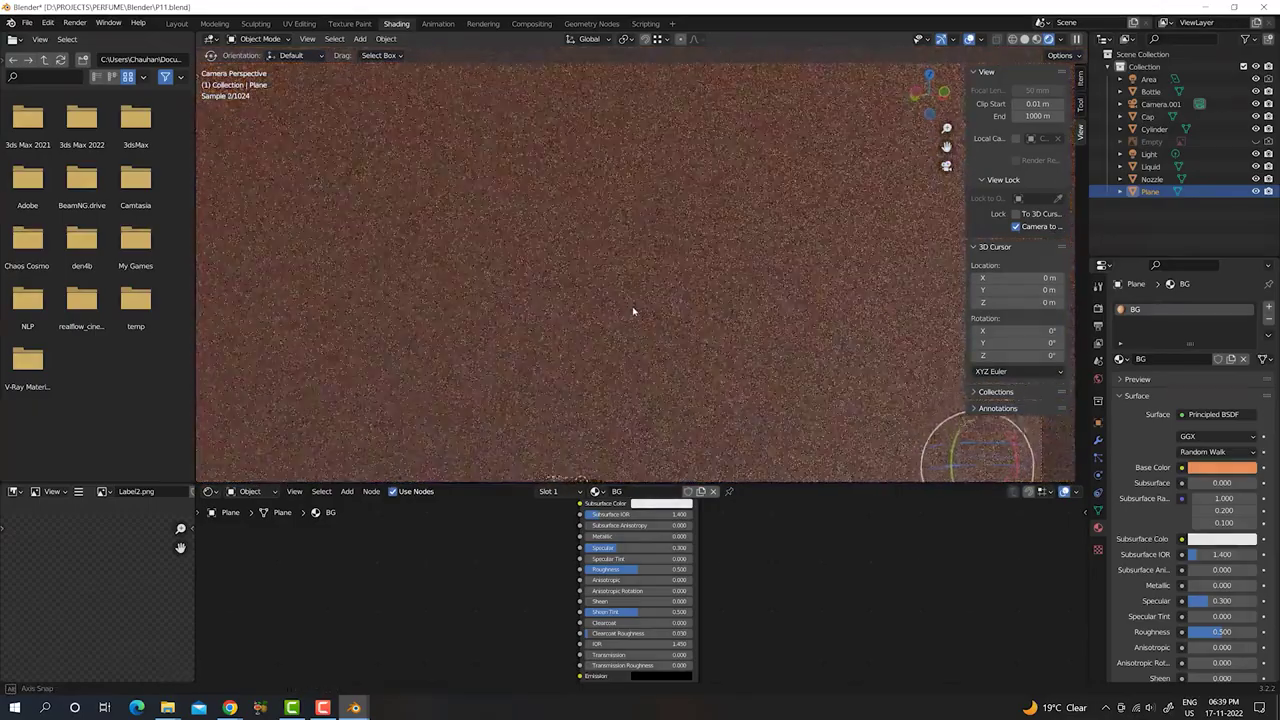
- Orbit and zoom the camera to reframe the labelled bottle on the orange backdrop
middle_click_drag(632, 296, 660, 300)
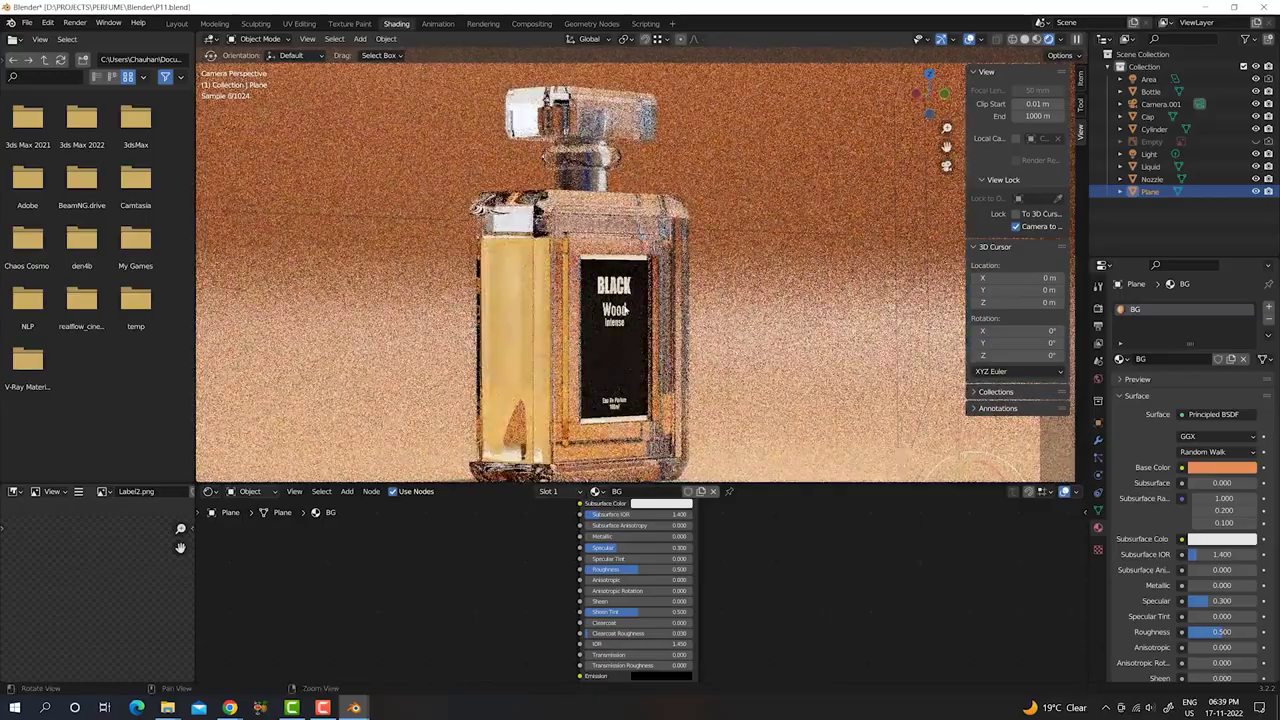
scroll(660, 300, "up", 2)
scroll(660, 300, "up", 2)
scroll(636, 287, "down", 3)
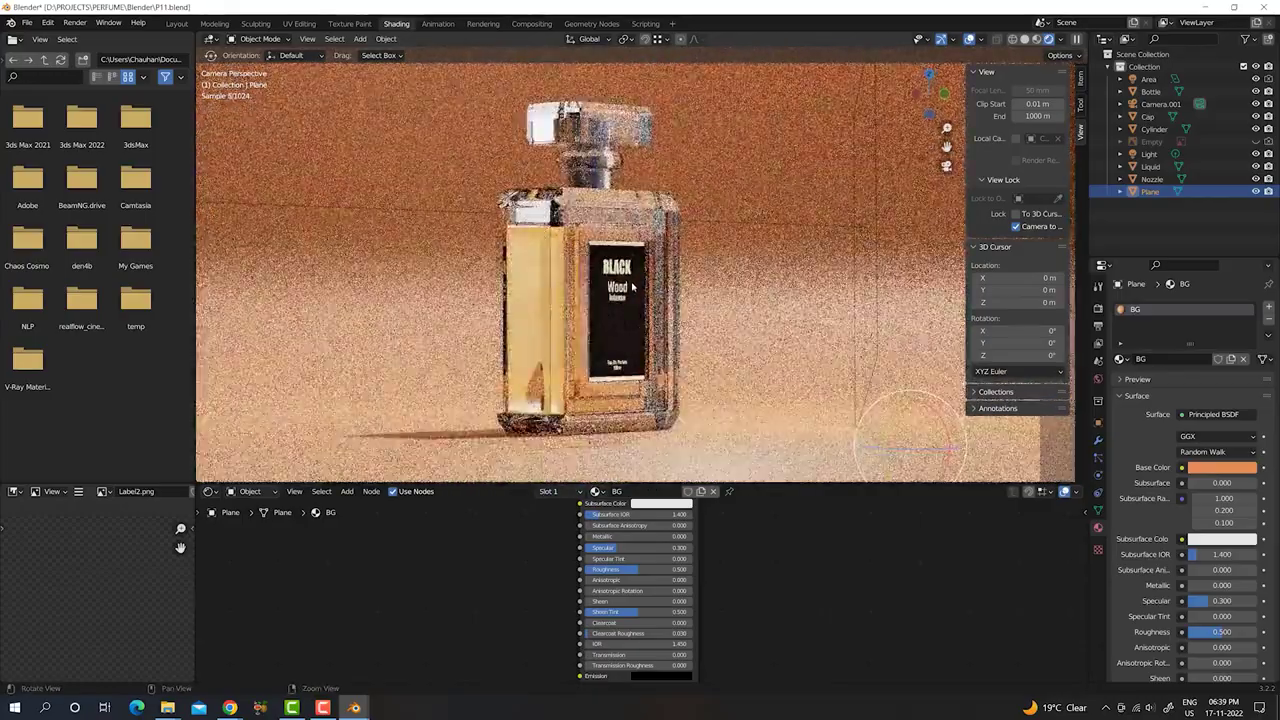
scroll(636, 287, "up", 3)
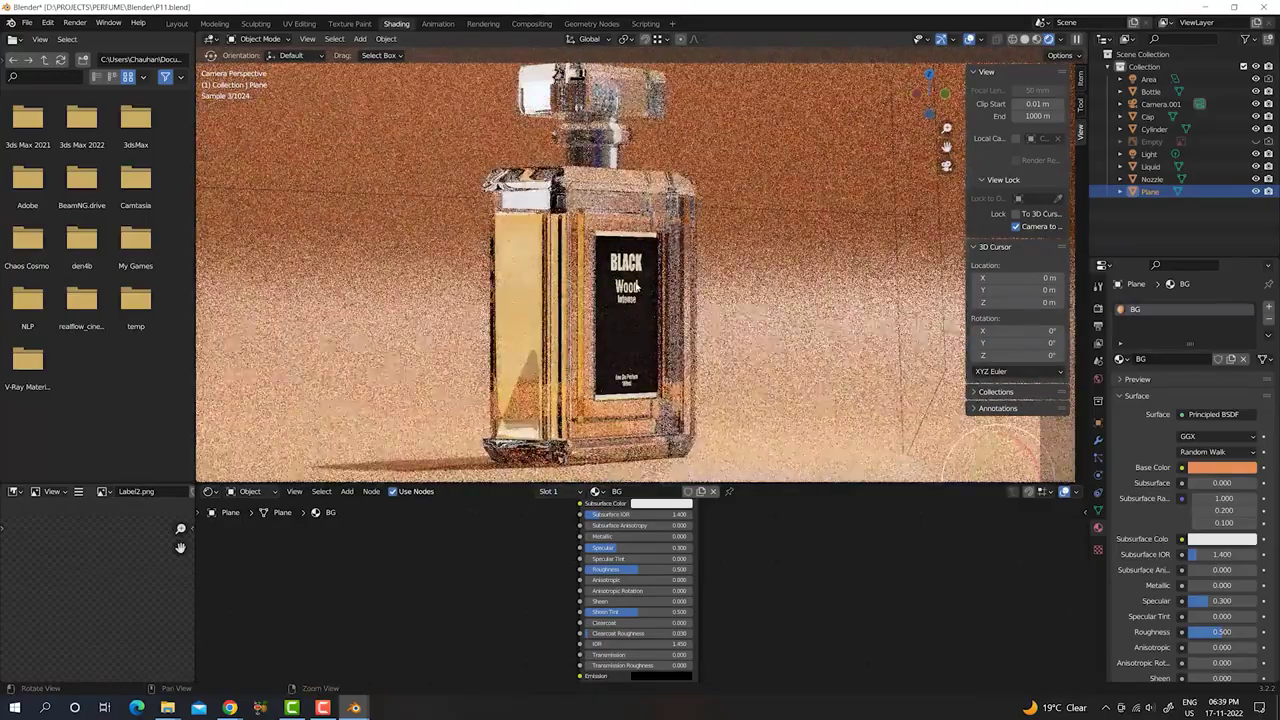
middle_click_drag(636, 287, 640, 290)
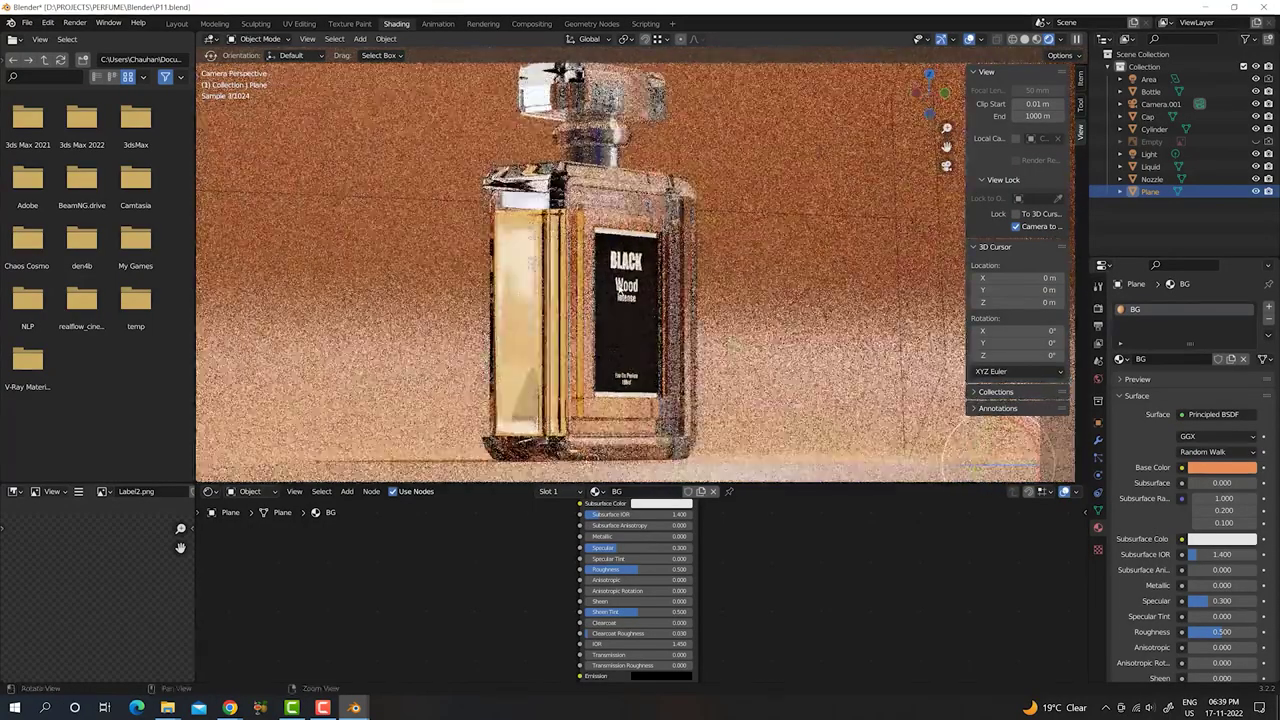
mouse_move(605, 304)
middle_mouse_down()
mouse_move(565, 313)
mouse_move(580, 289)
middle_mouse_up()
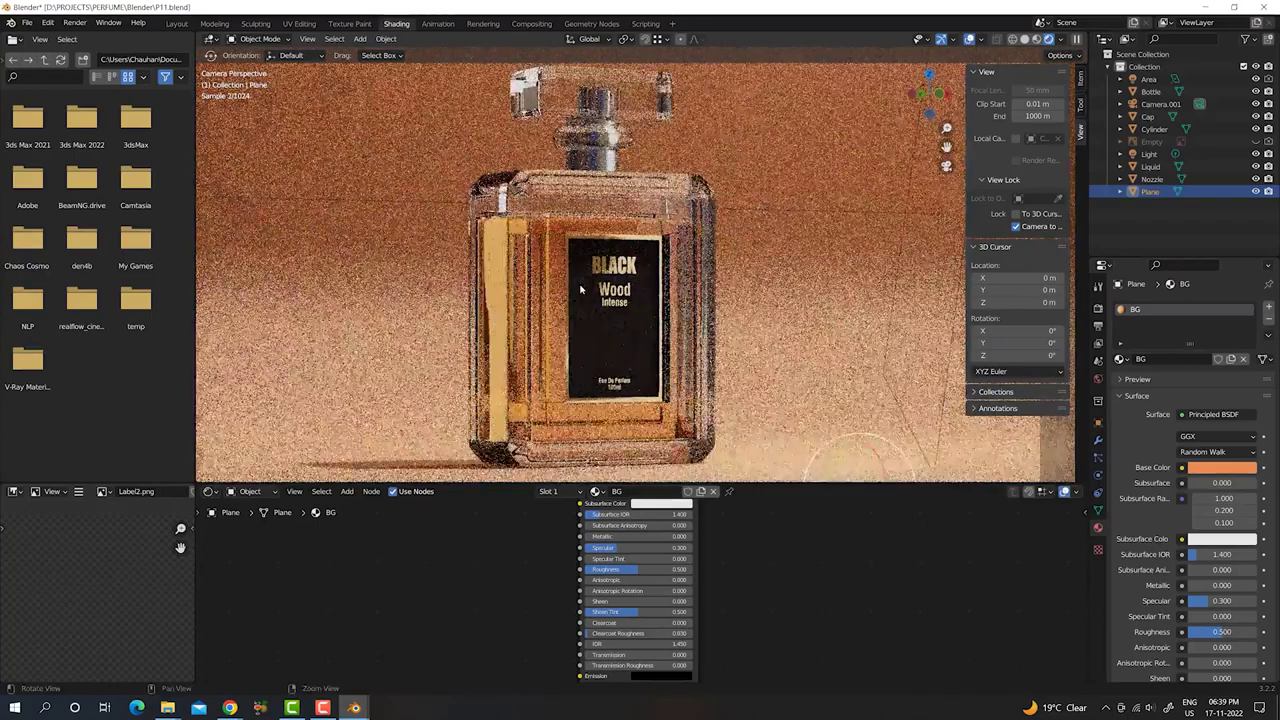
middle_click_drag(580, 289, 585, 290)
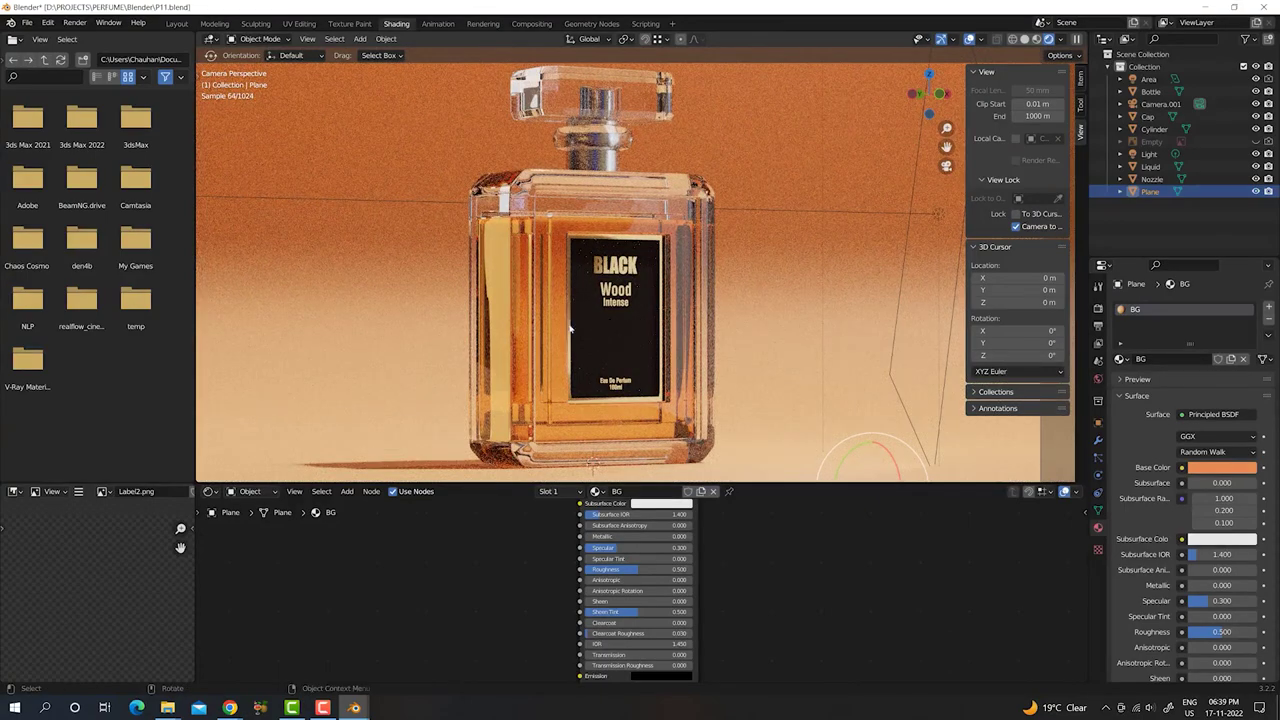
middle_click_drag(571, 329, 574, 325)
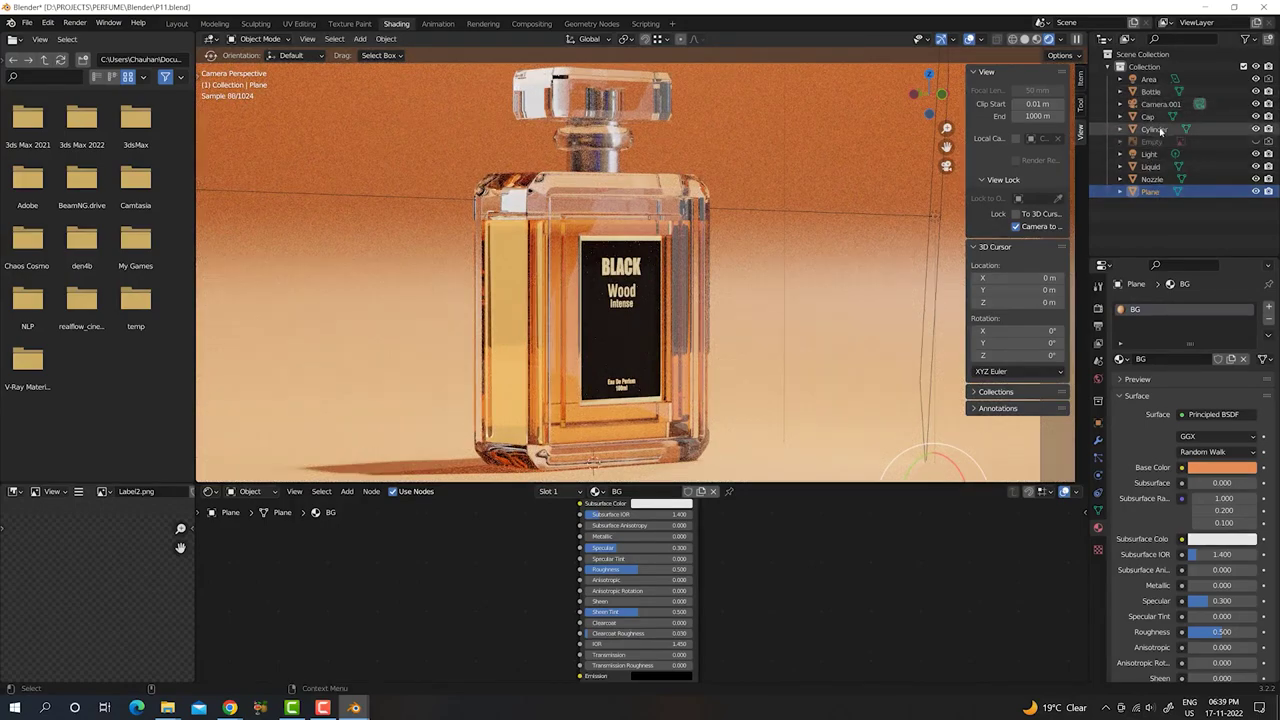
- Hide the Cap object to expose the spray nozzle
left_click(1150, 117)
left_click(1256, 116)
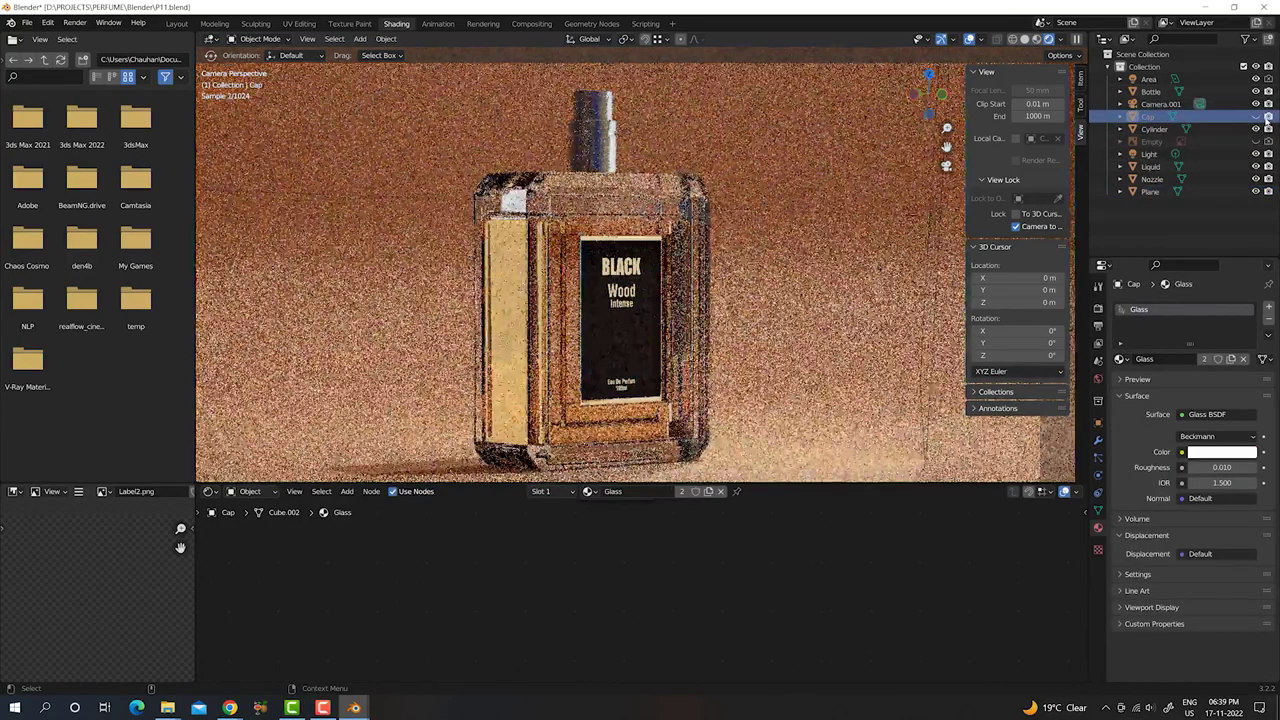
scroll(664, 249, "up", 5)
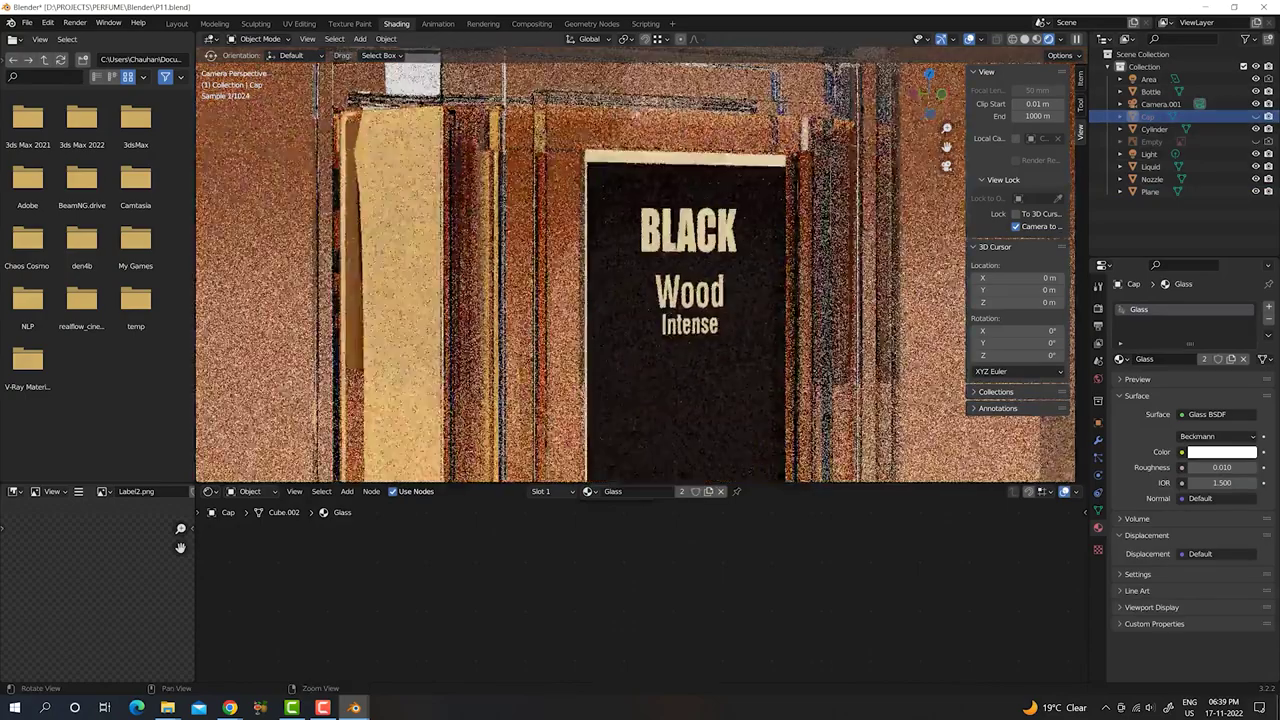
scroll(664, 249, "up", 4, "shift")
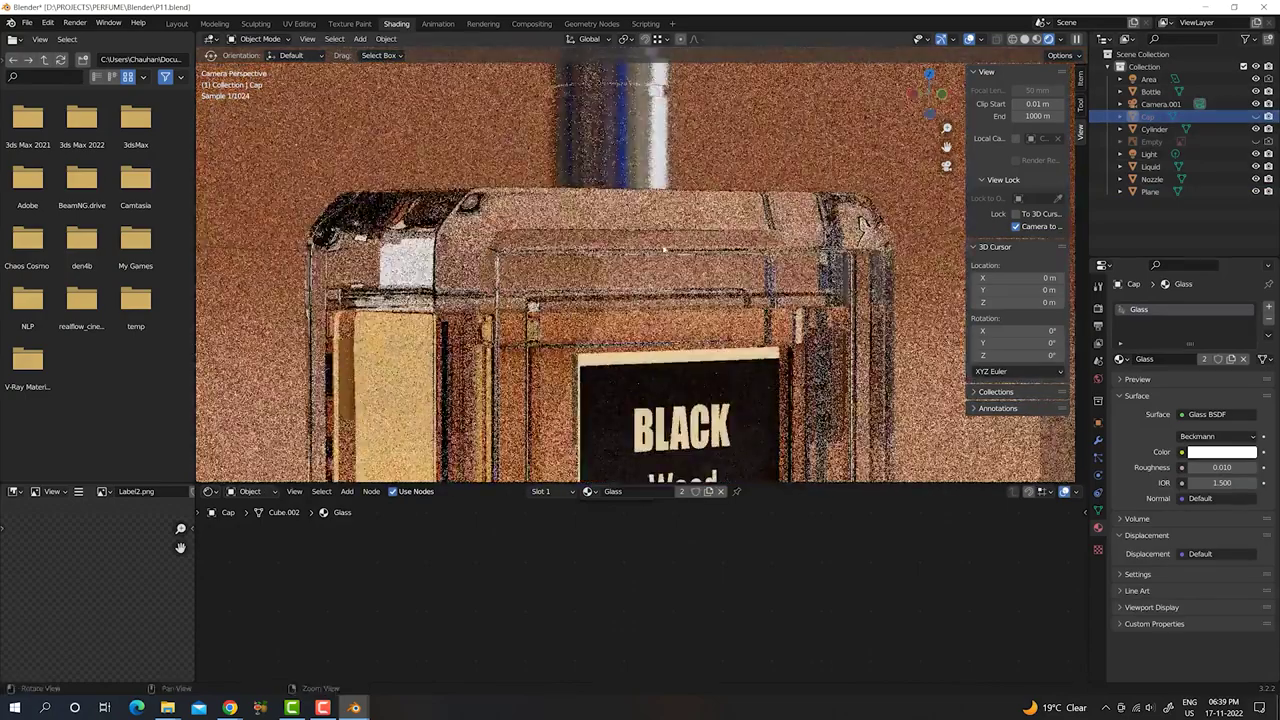
scroll(664, 249, "up", 3, "shift")
scroll(624, 224, "up", 2, "shift")
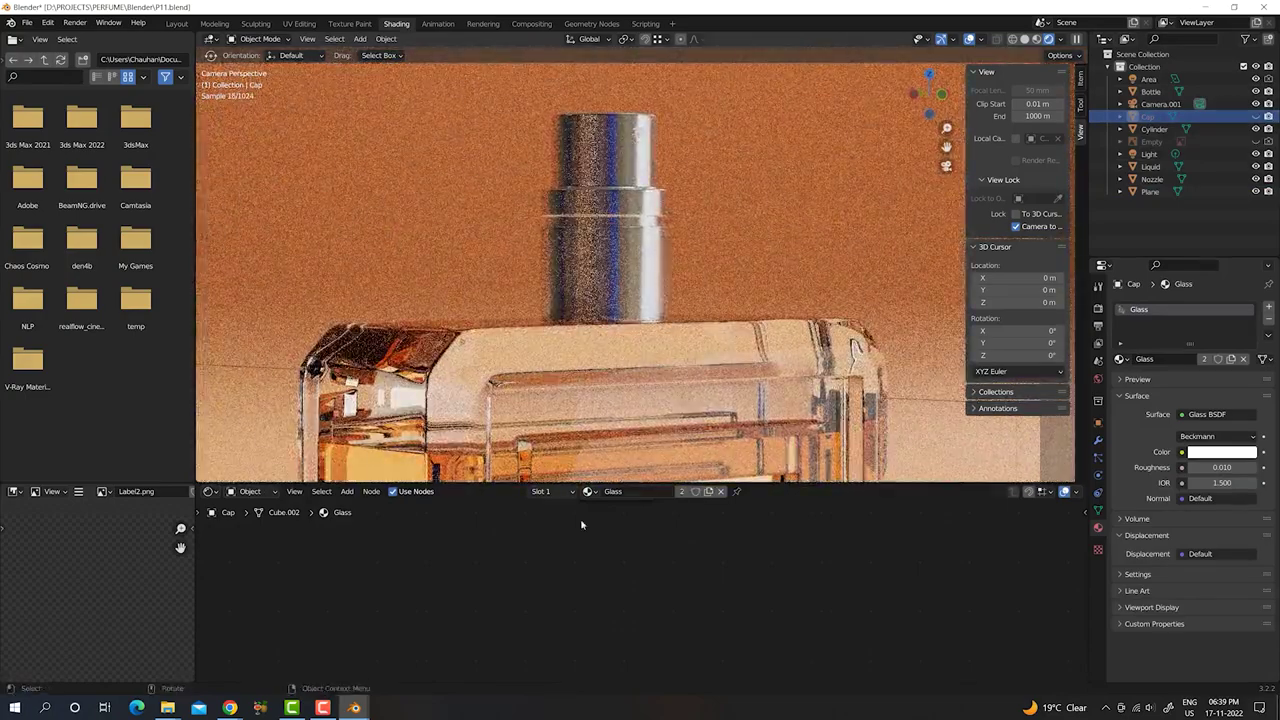
- Give the Cylinder a new material named Spray and rename the object Spray
left_click(1155, 129)
left_click(651, 491)
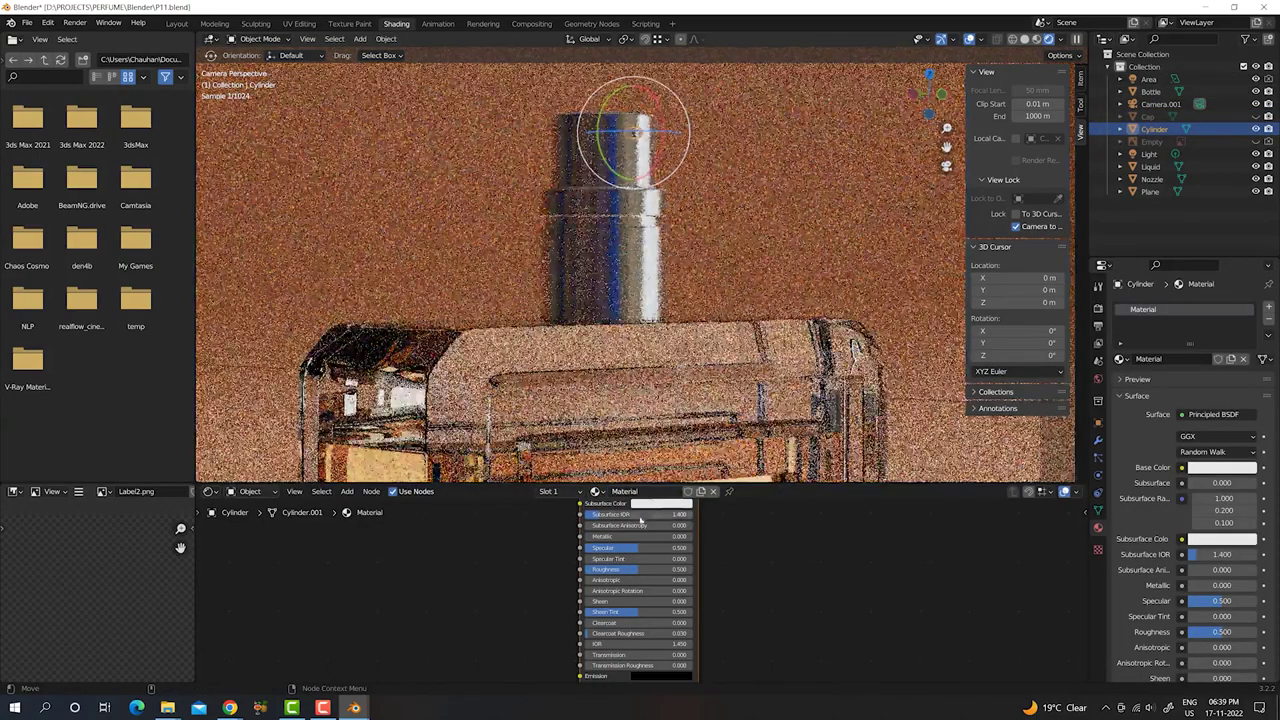
double_click(640, 491)
type("Spray")
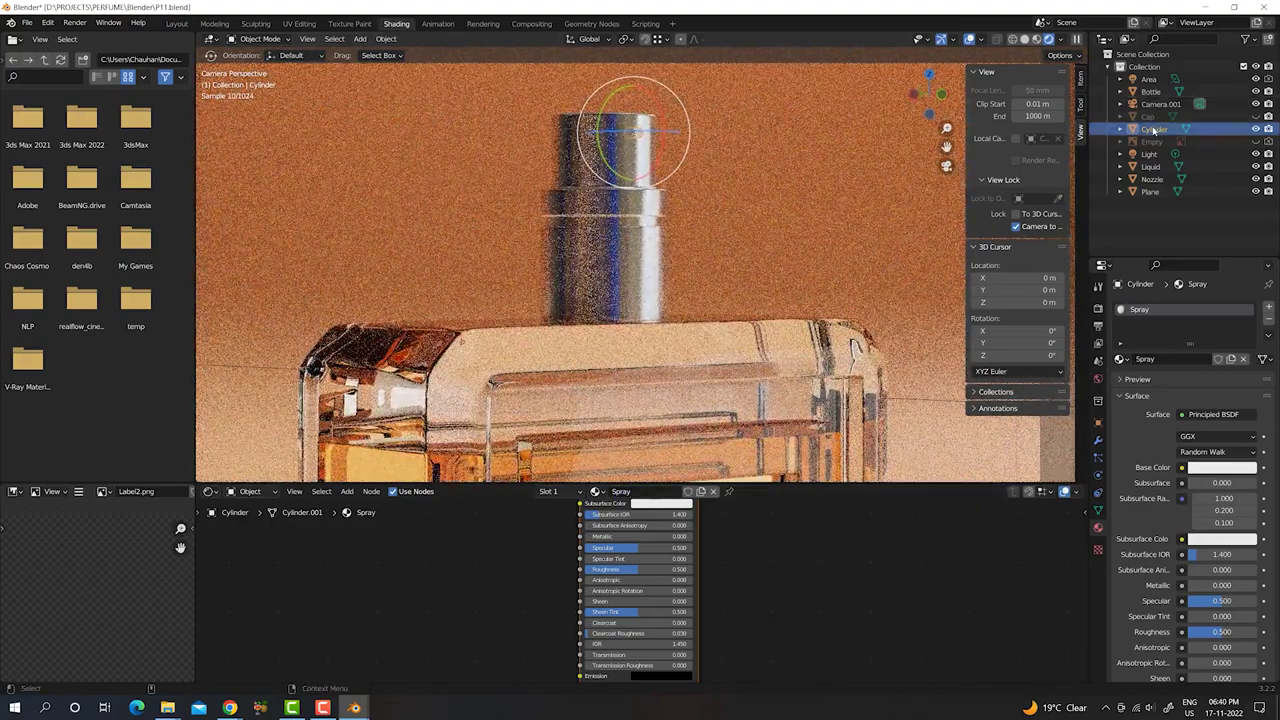
double_click(1155, 129)
type("Spra")
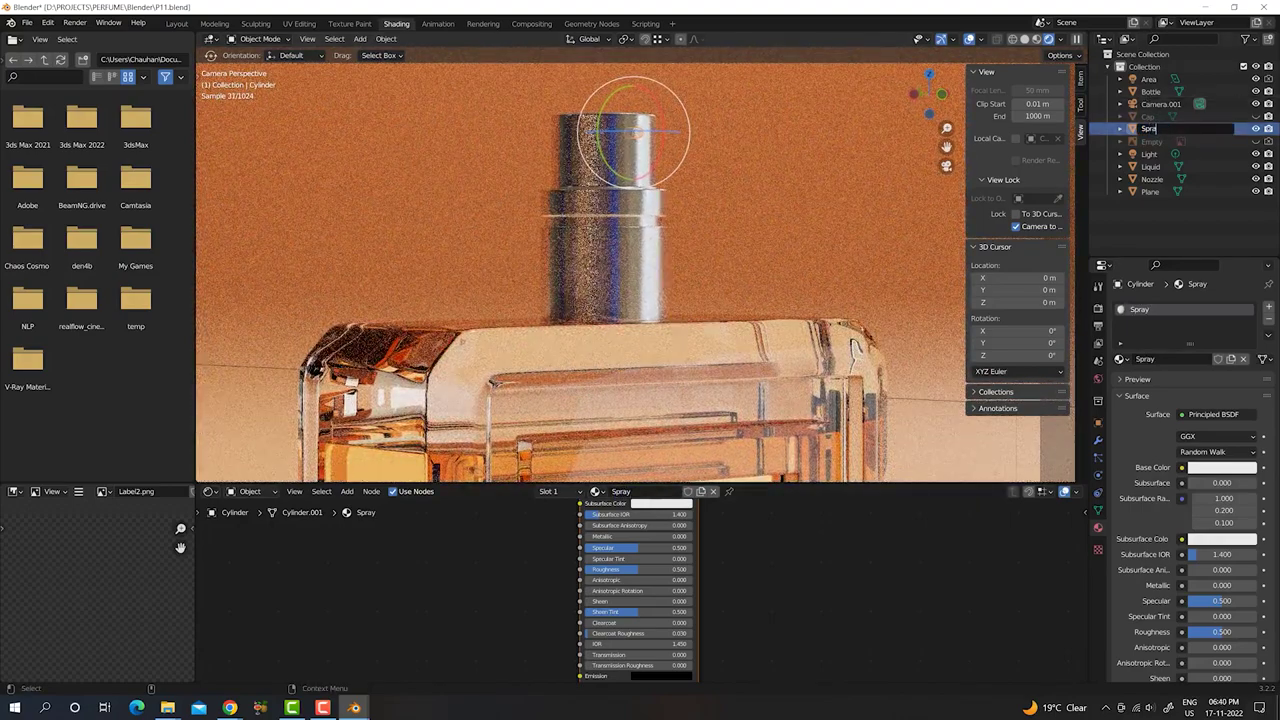
type("y")
key("Return")
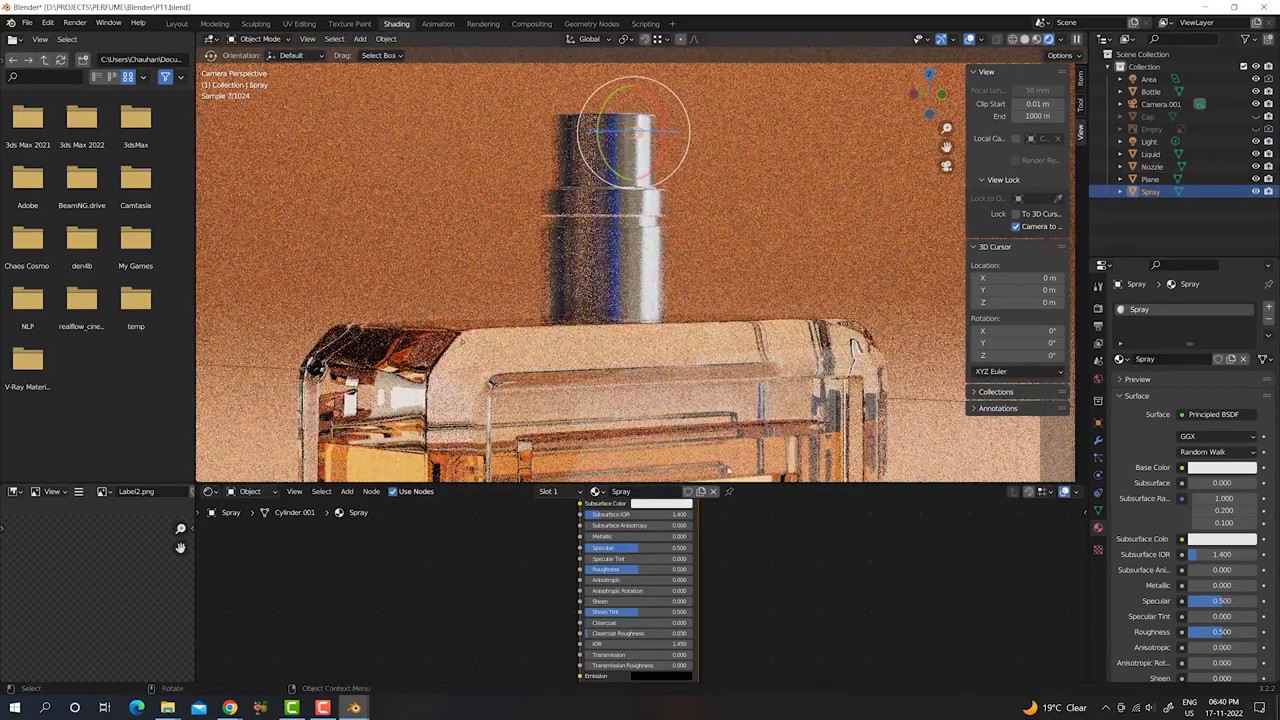
- Try a Spray roughness of 0.2, then set it back to 0.5
scroll(740, 564, "down", 1)
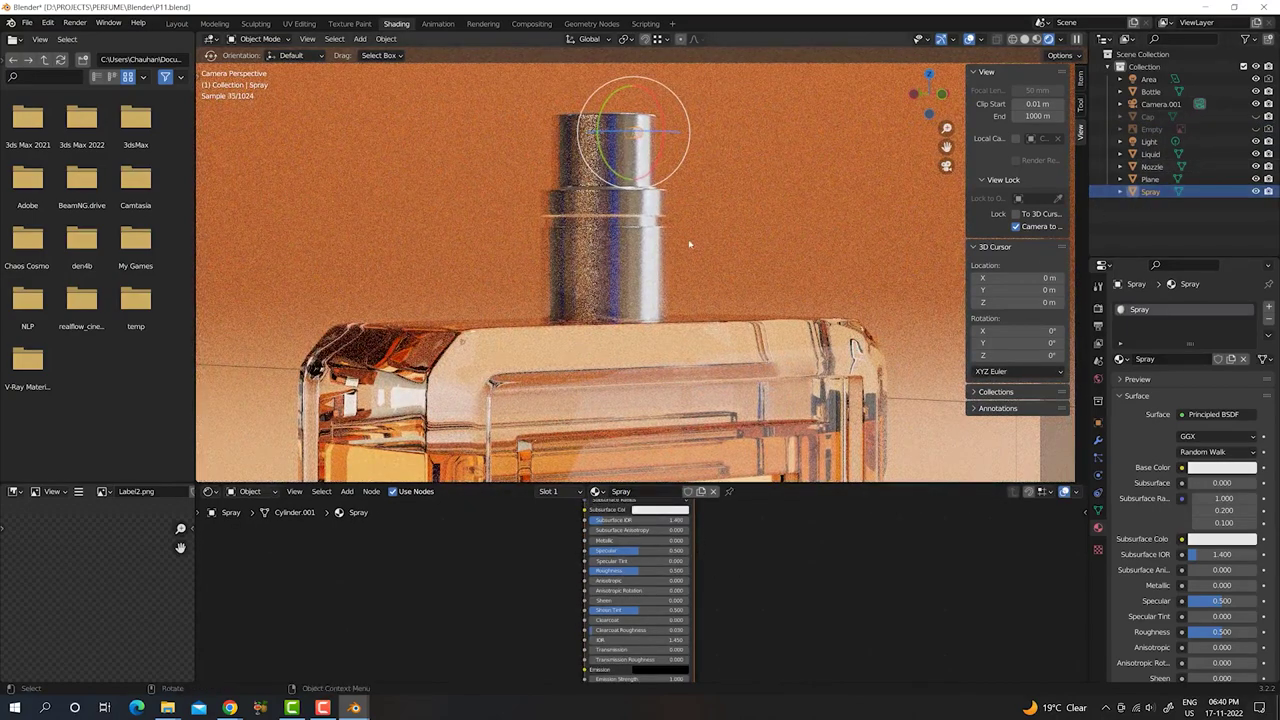
left_click(631, 571)
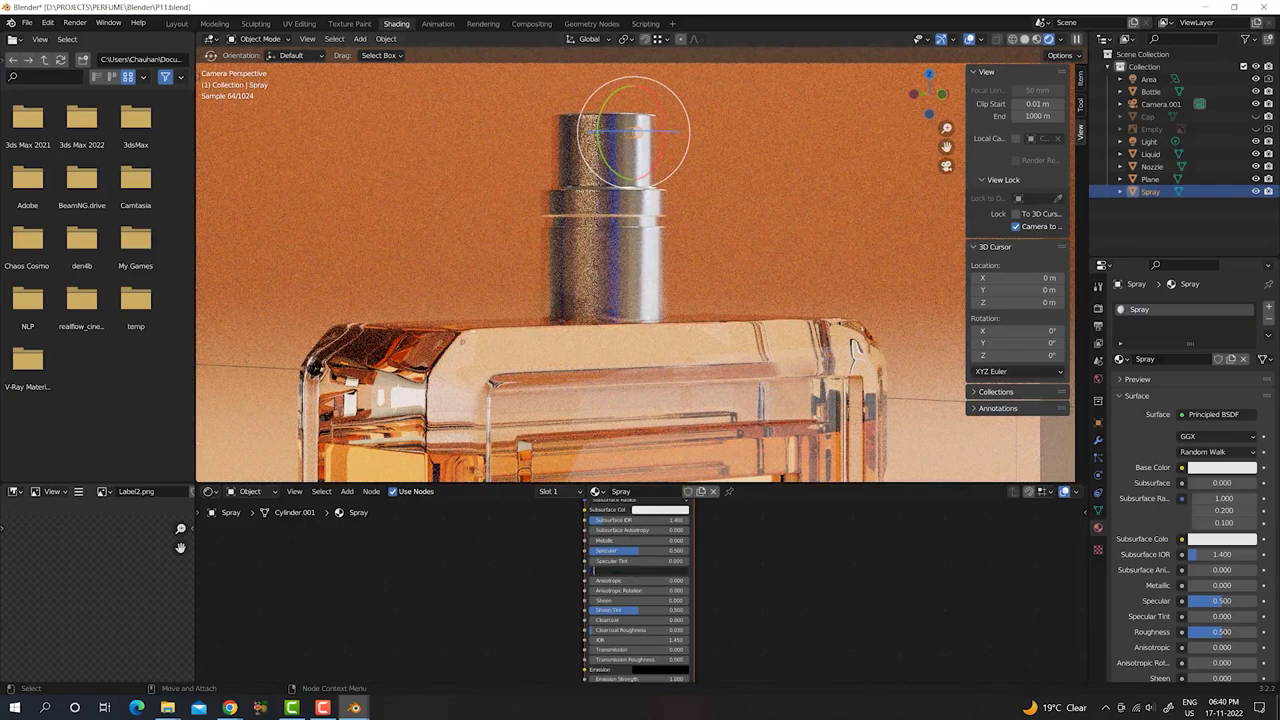
type("0.2")
key("Return")
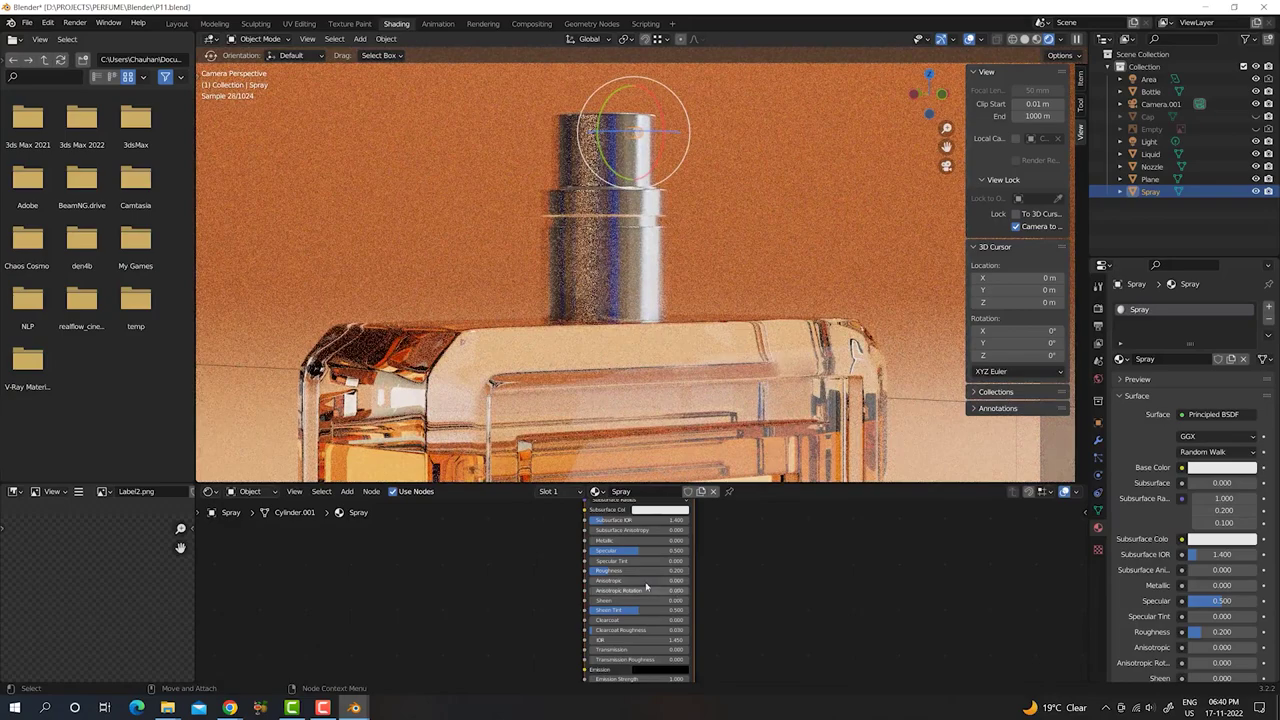
left_click(640, 570)
type("5")
key("Return")
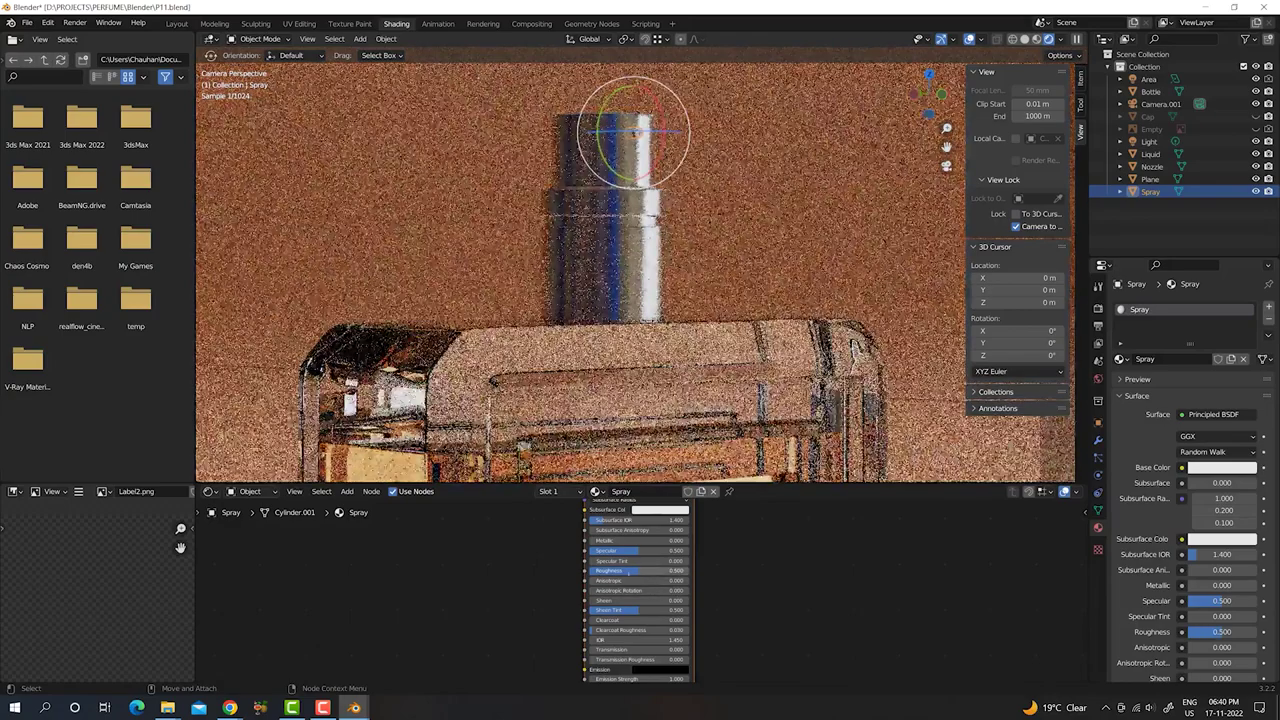
left_click(672, 511)
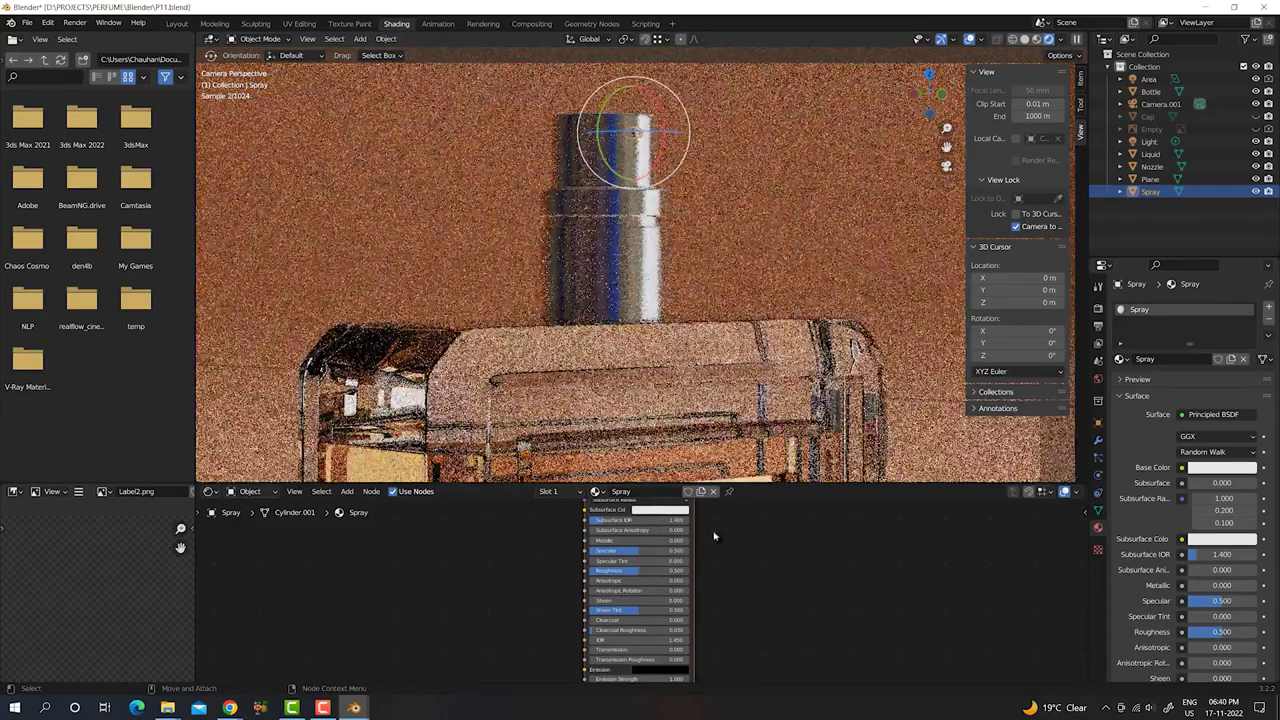
- Drag the Spray base colour's value to zero so it turns black
scroll(650, 555, "up", 2, "shift")
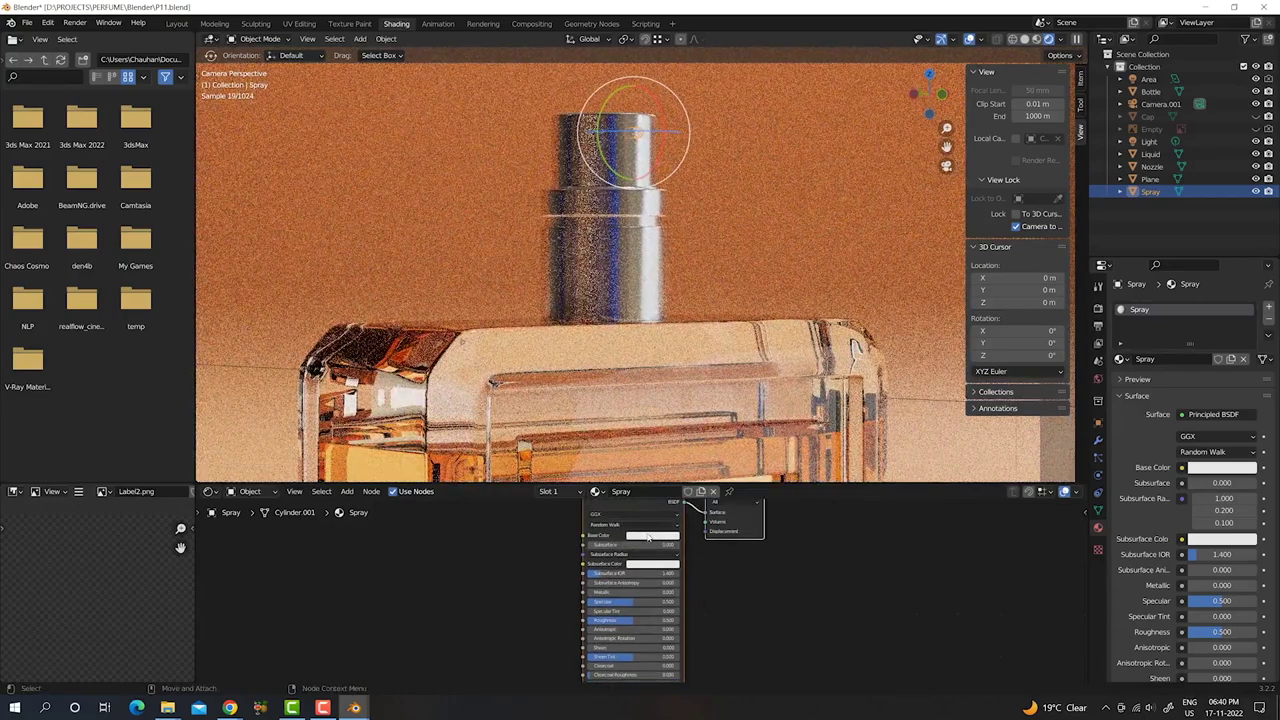
left_click(648, 537)
left_click_drag(694, 447, 698, 478)
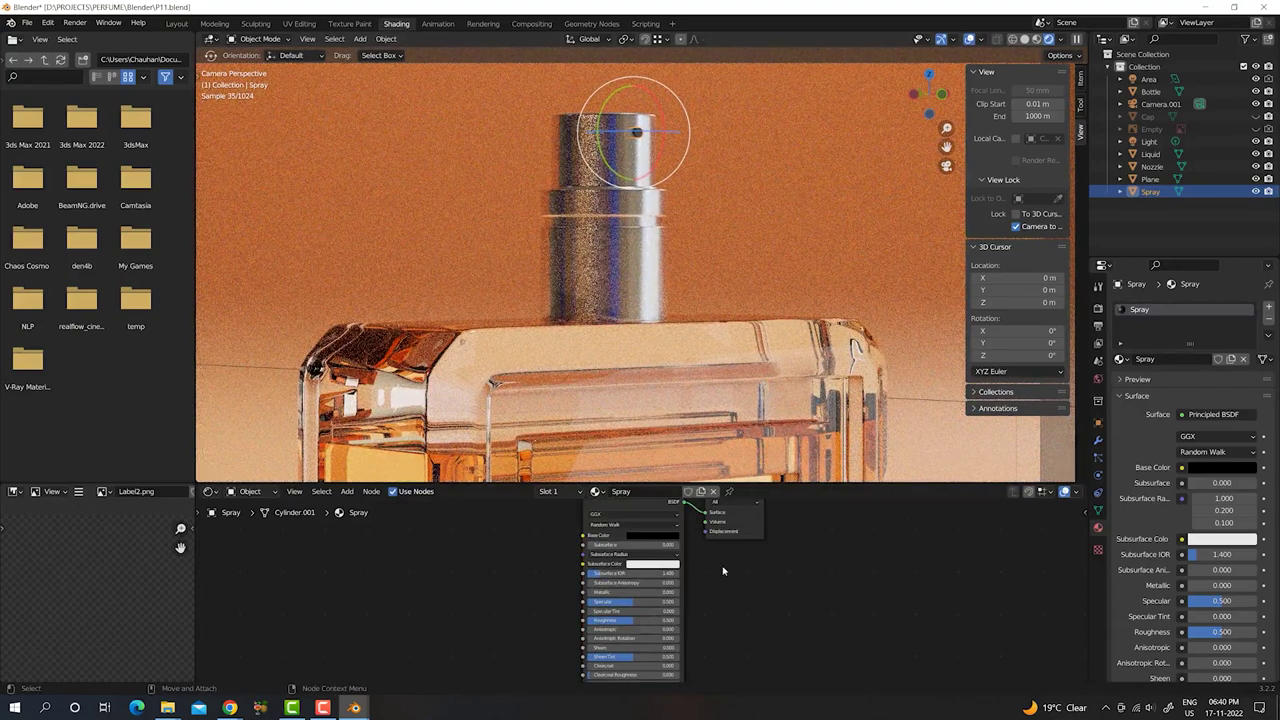
left_click(1152, 166)
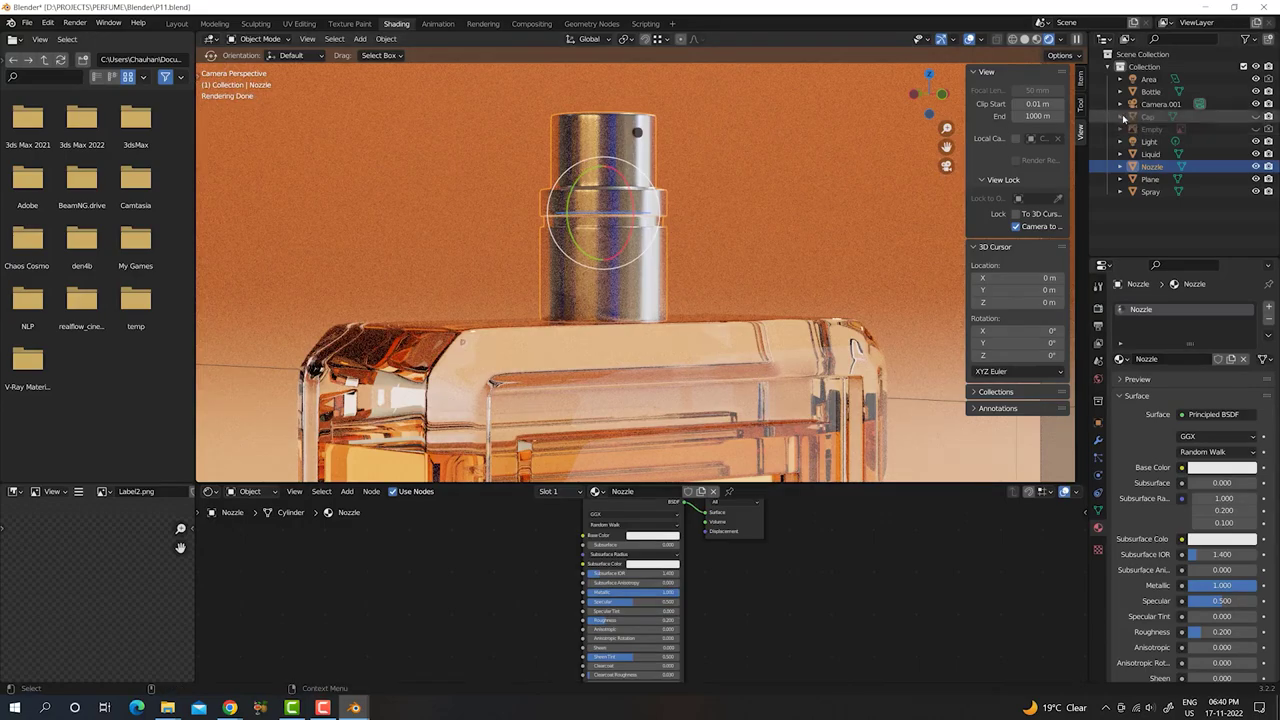
- Unhide the Cap and orbit to frame the whole bottle front-on
left_click(1256, 116)
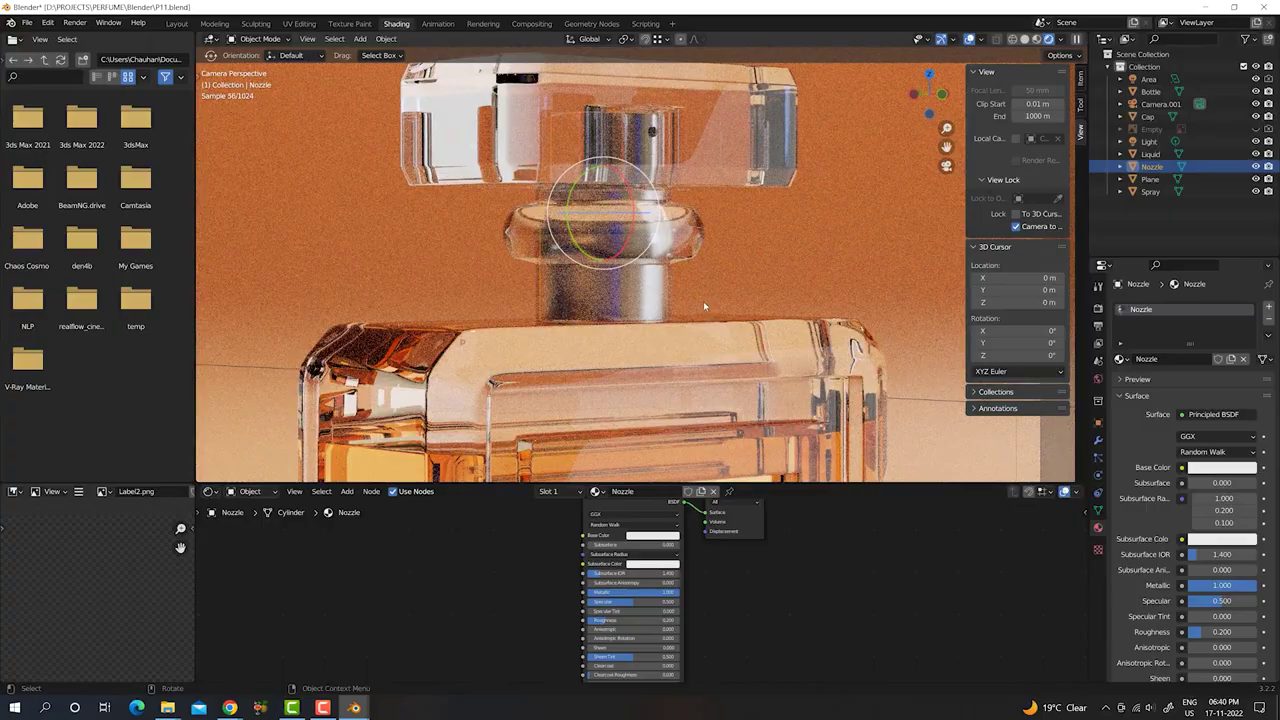
mouse_move(767, 318)
middle_mouse_down()
mouse_move(722, 289)
mouse_move(692, 326)
middle_mouse_up()
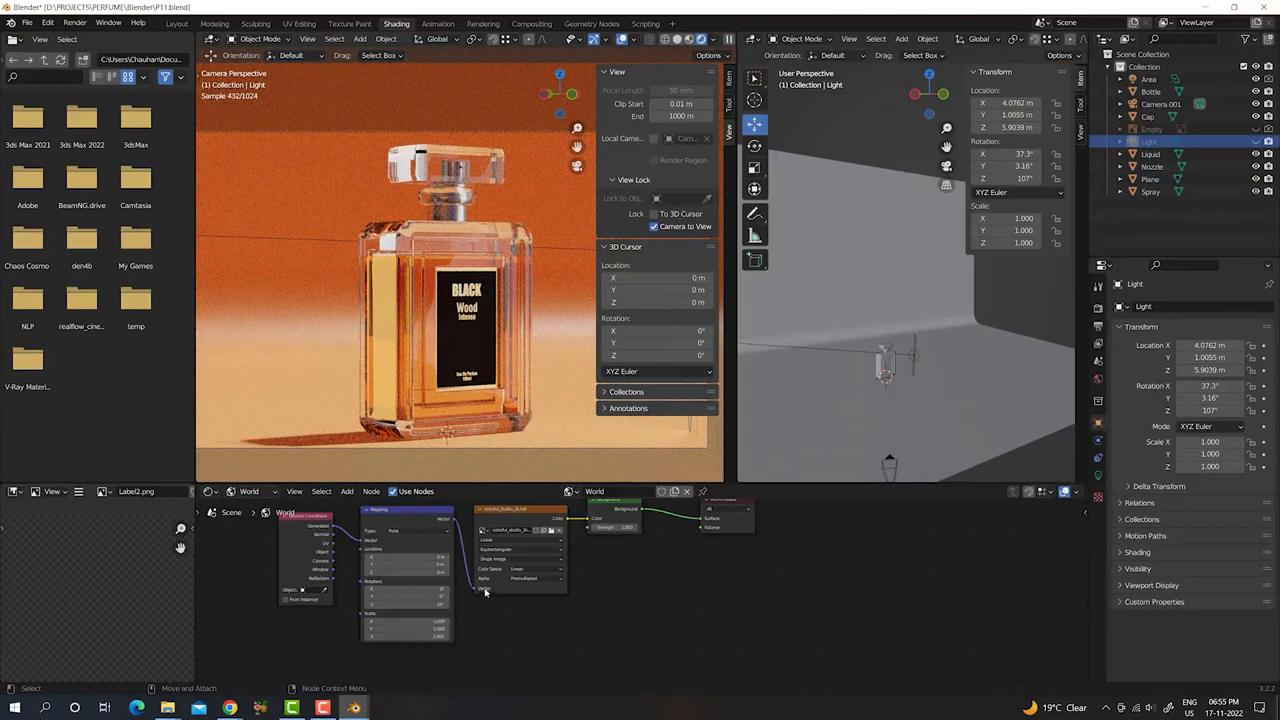
- Rotate the world environment texture's mapping to Z 90° and fine-tune it to turn the lighting
left_click_drag(472, 594, 466, 612)
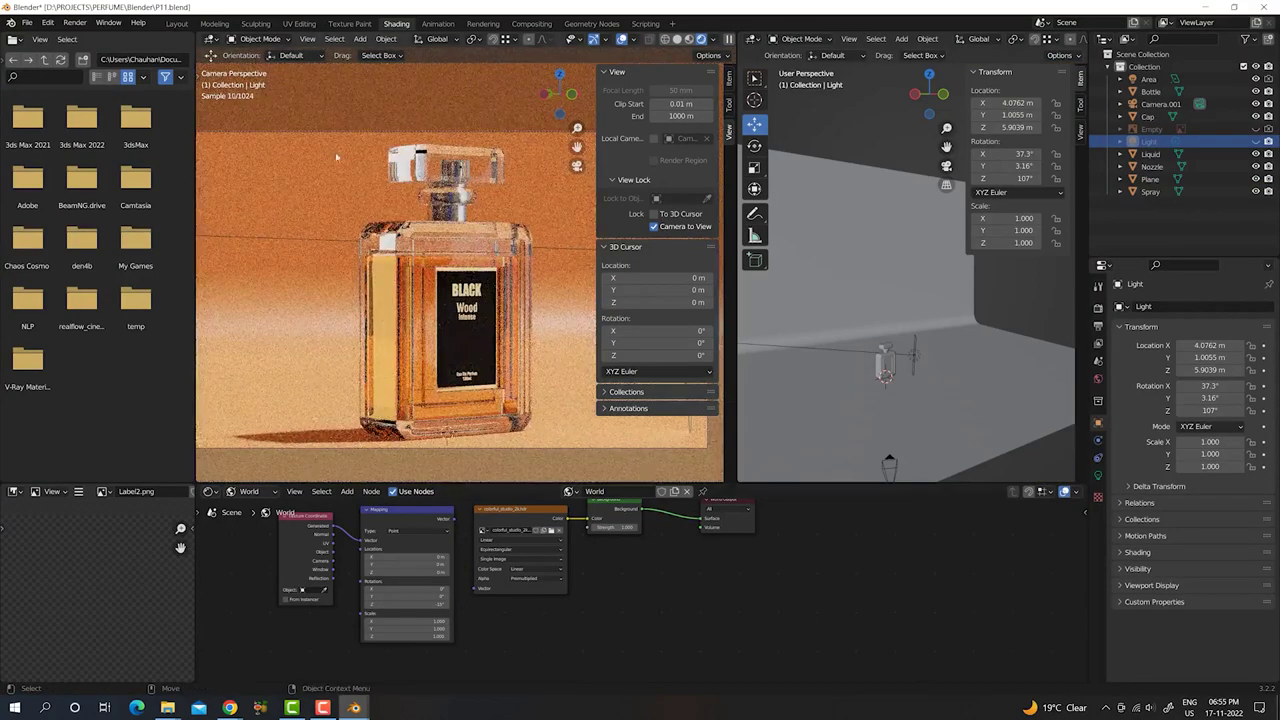
mouse_move(453, 521)
left_mouse_down()
mouse_move(482, 600)
mouse_move(480, 589)
left_mouse_up()
left_click(372, 604)
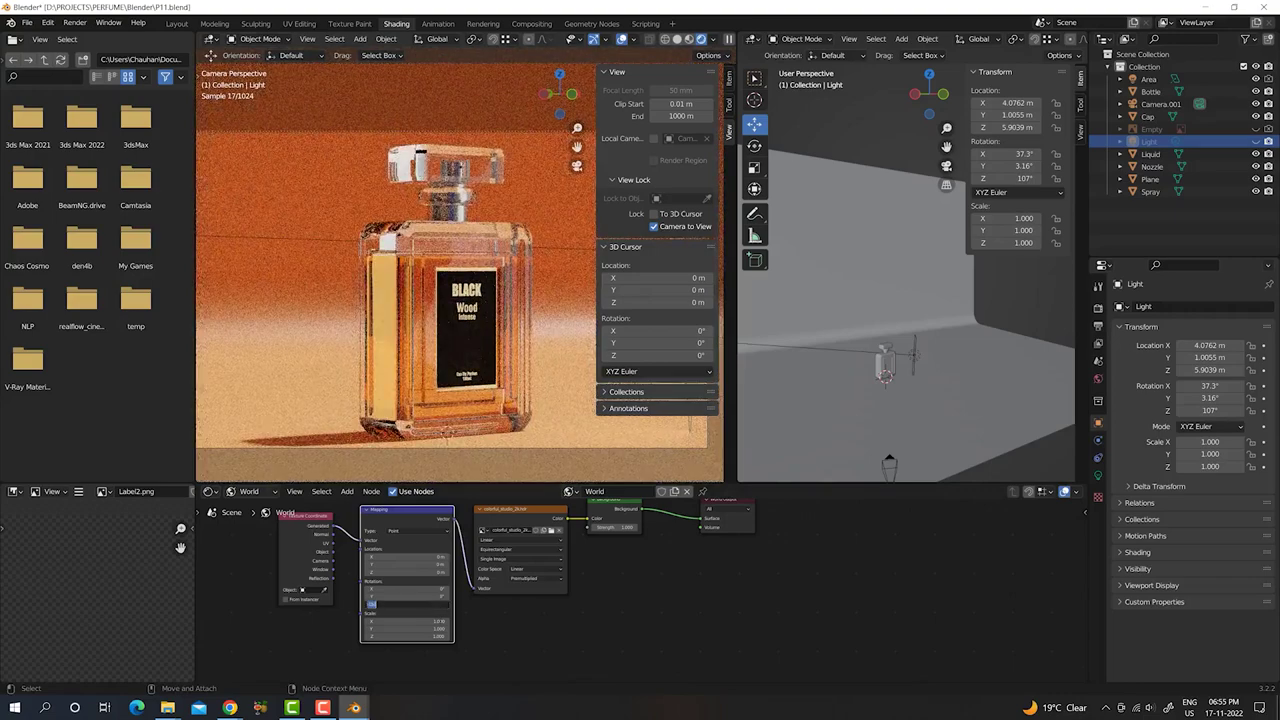
type("90")
key("Return")
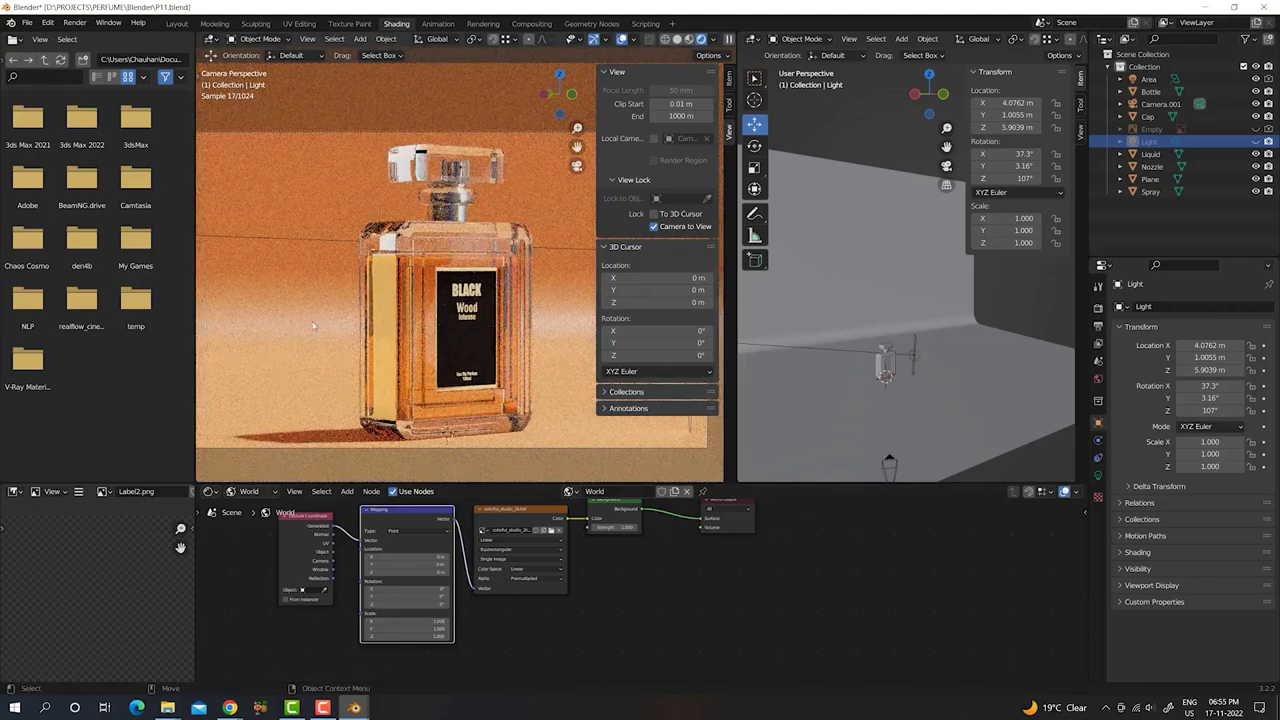
left_click(405, 604)
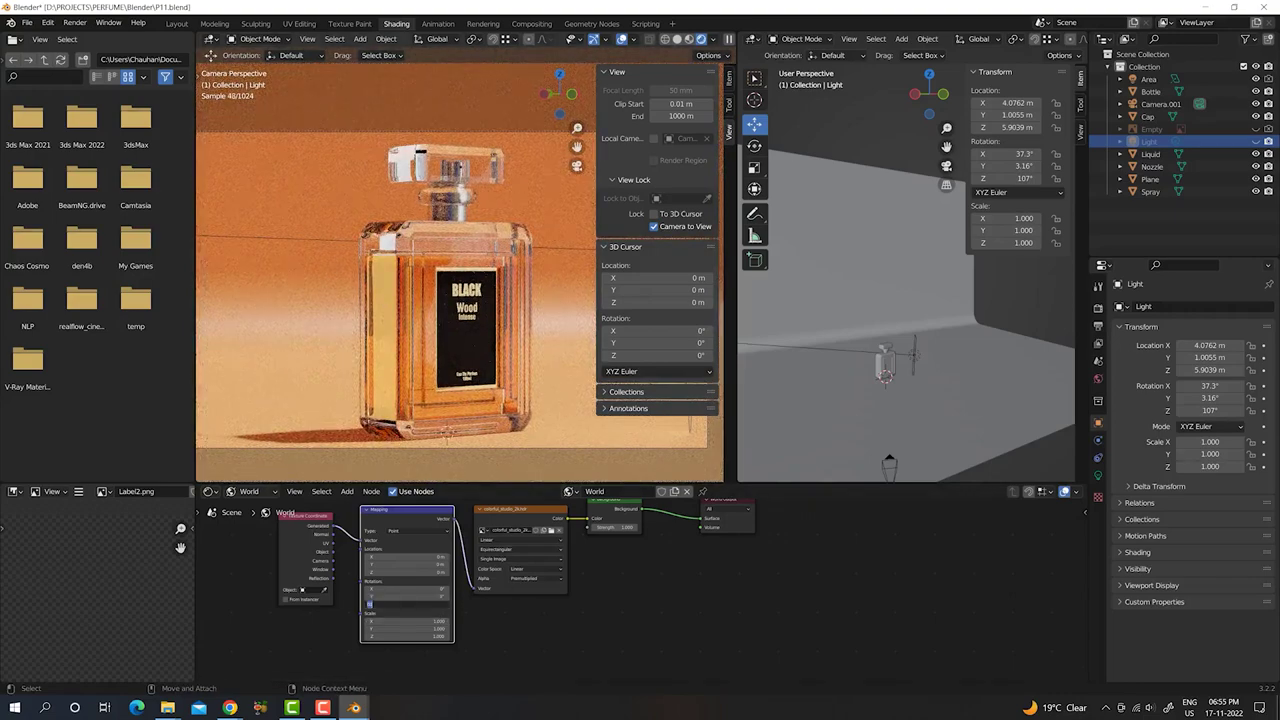
key("Return")
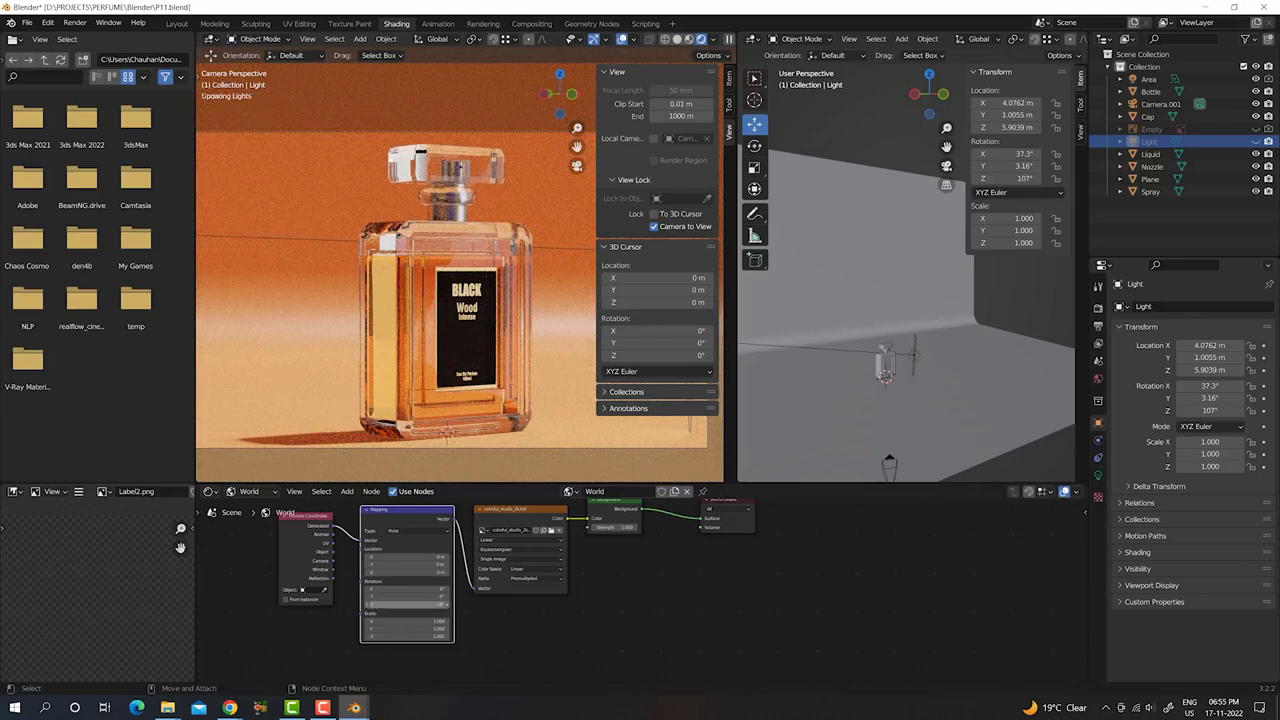
left_click_drag(371, 604, 400, 604)
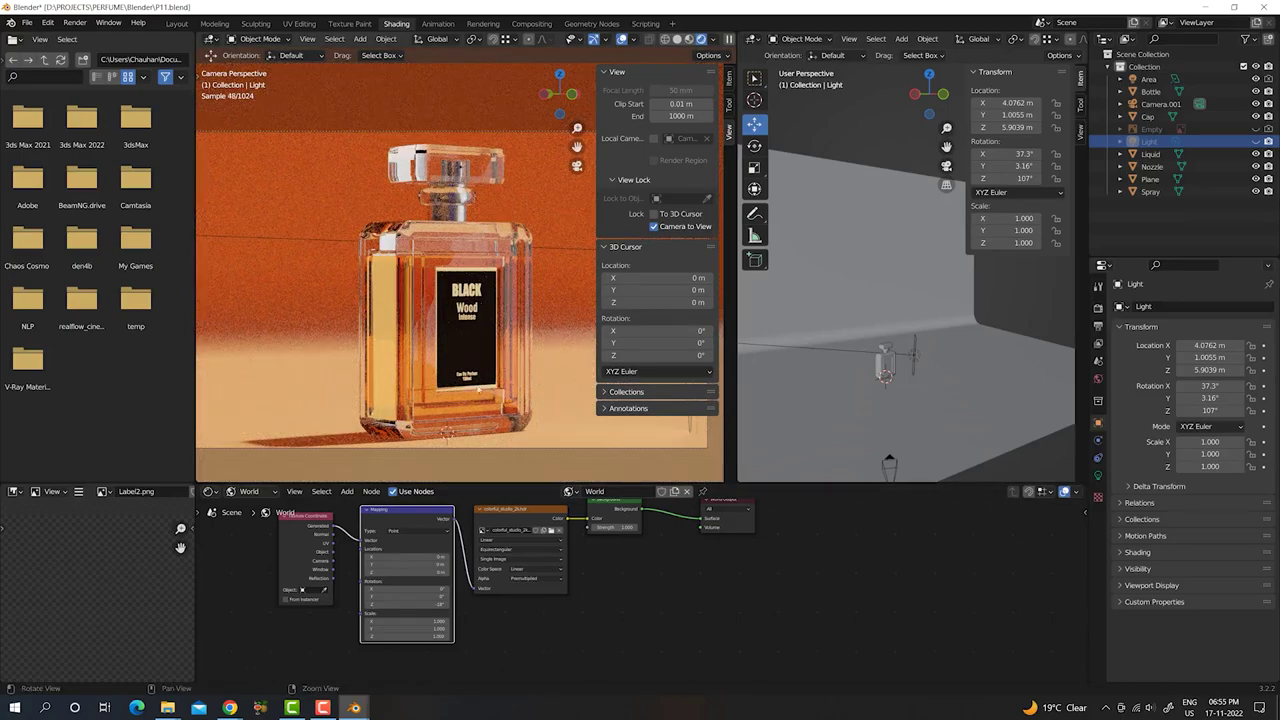
- Orbit the camera until the BLACK Wood label faces front
middle_click_drag(474, 377, 478, 368)
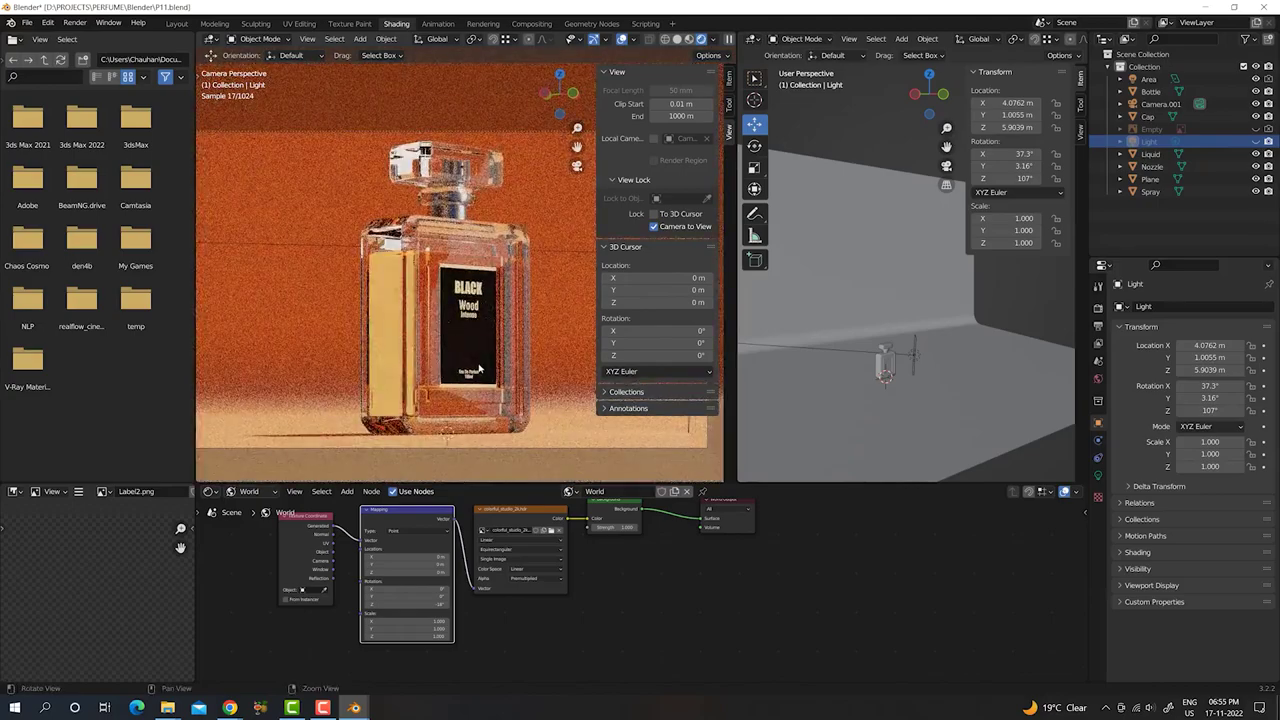
middle_click_drag(469, 381, 421, 388)
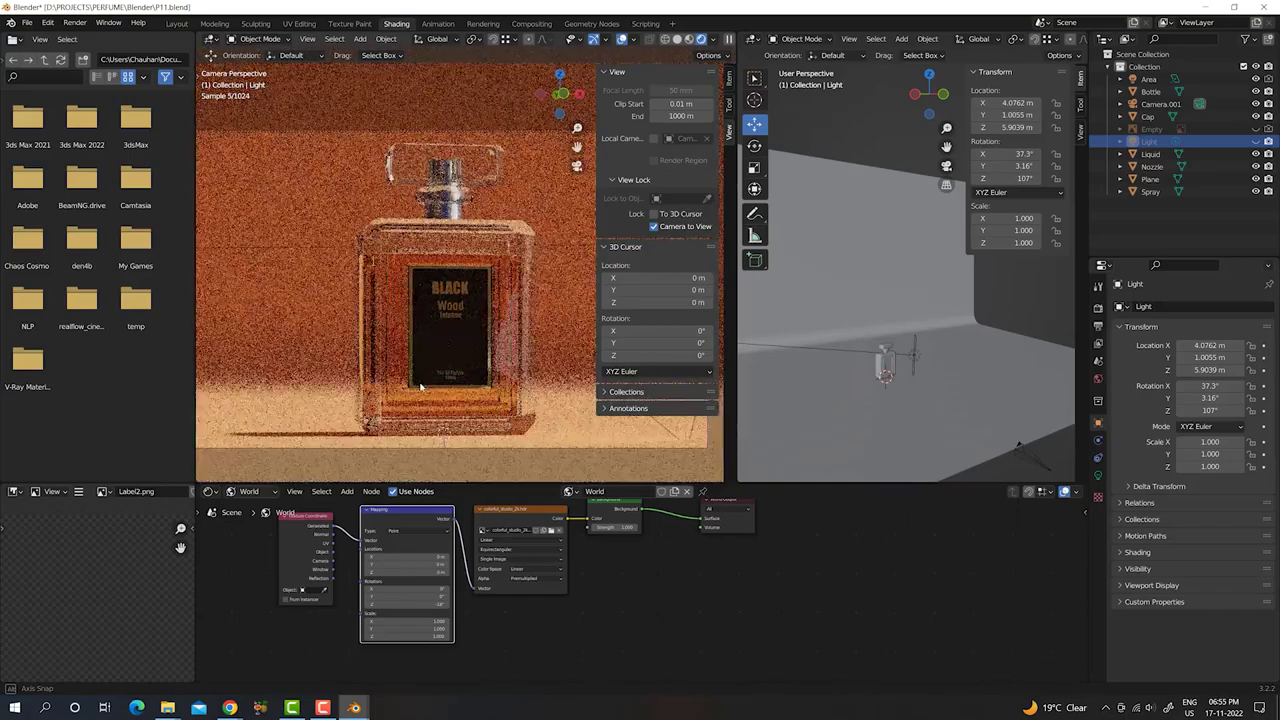
middle_click_drag(421, 388, 457, 386)
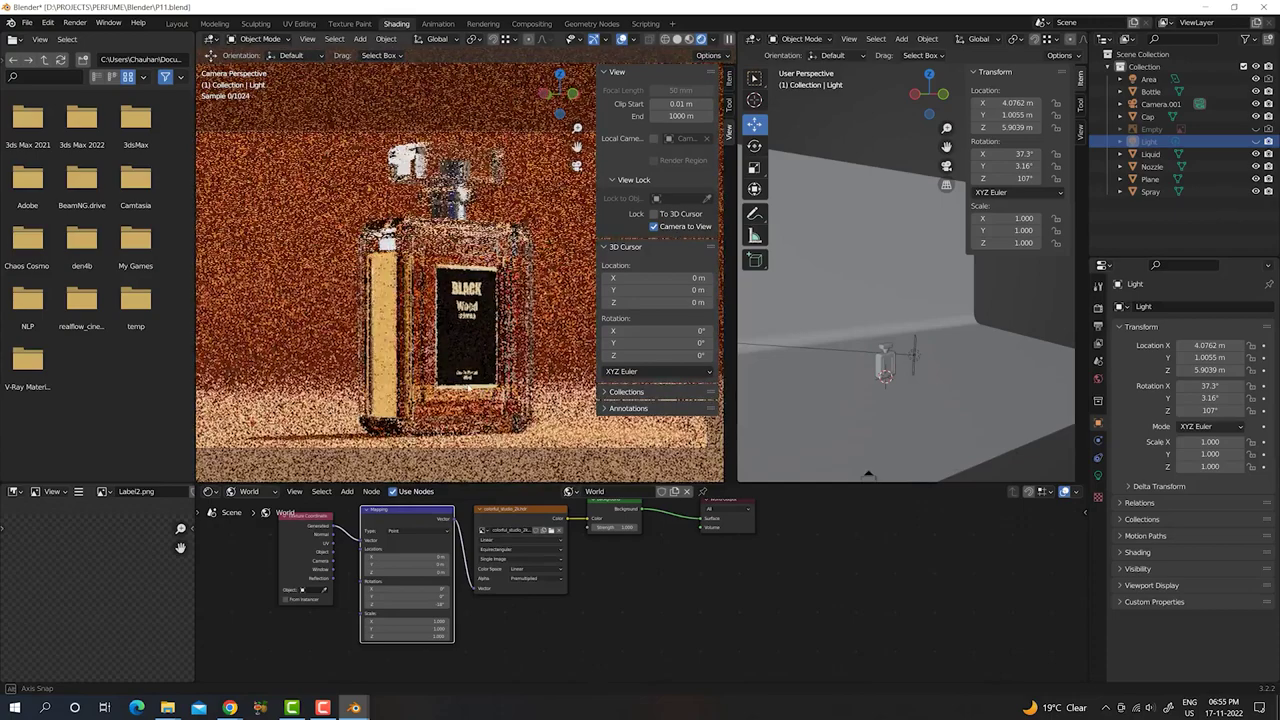
middle_click_drag(460, 385, 458, 388)
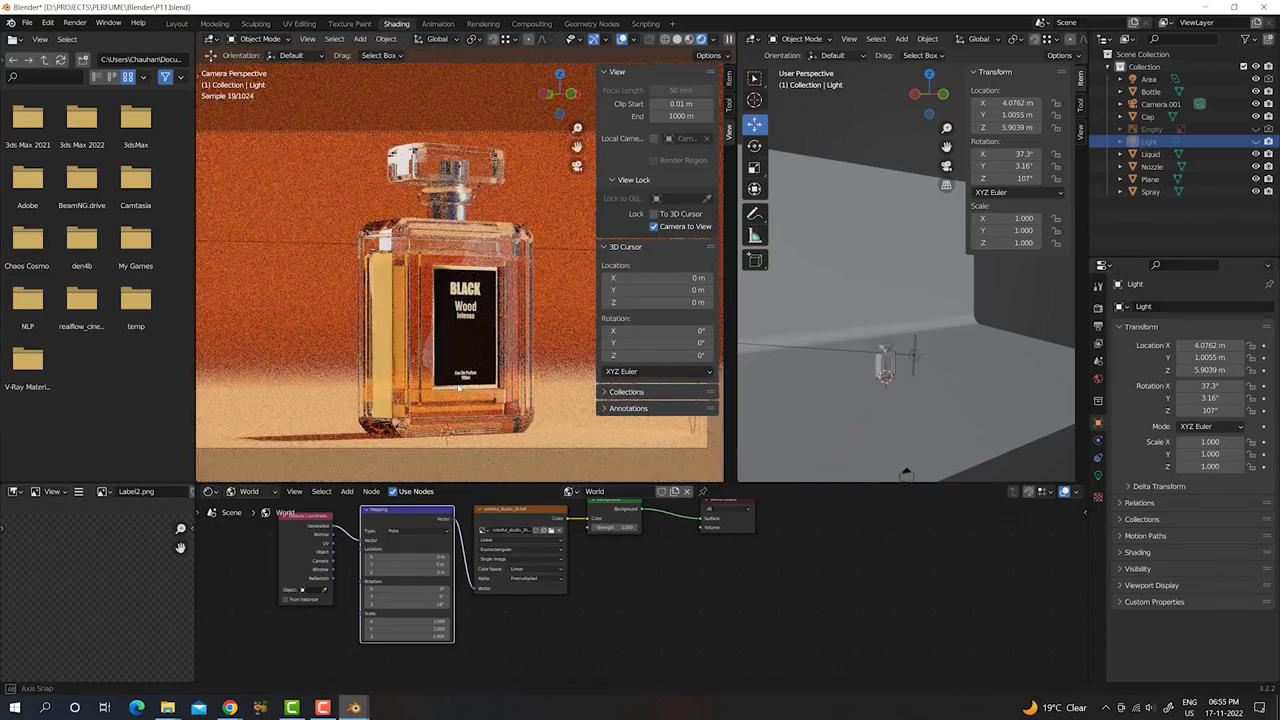
middle_click_drag(459, 388, 467, 390)
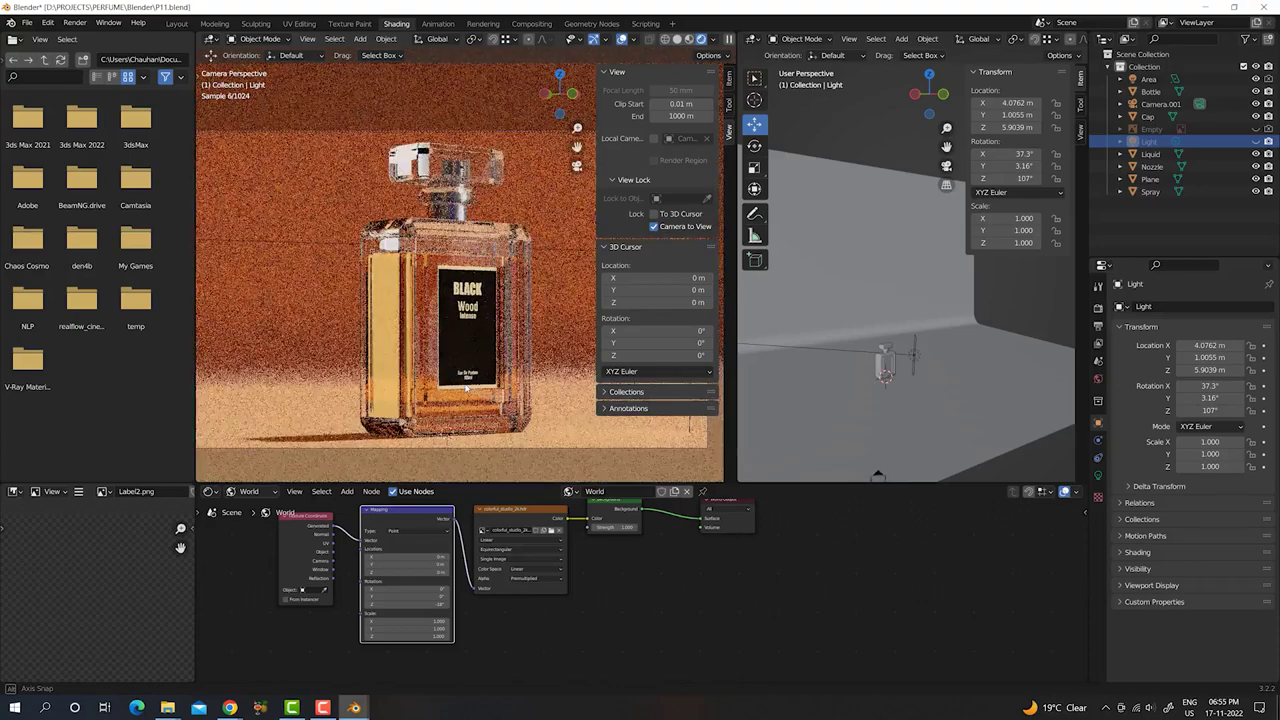
- Hide the sidebar, select the Plane, and join the extra viewport into the camera view
key("n")
left_click(560, 230)
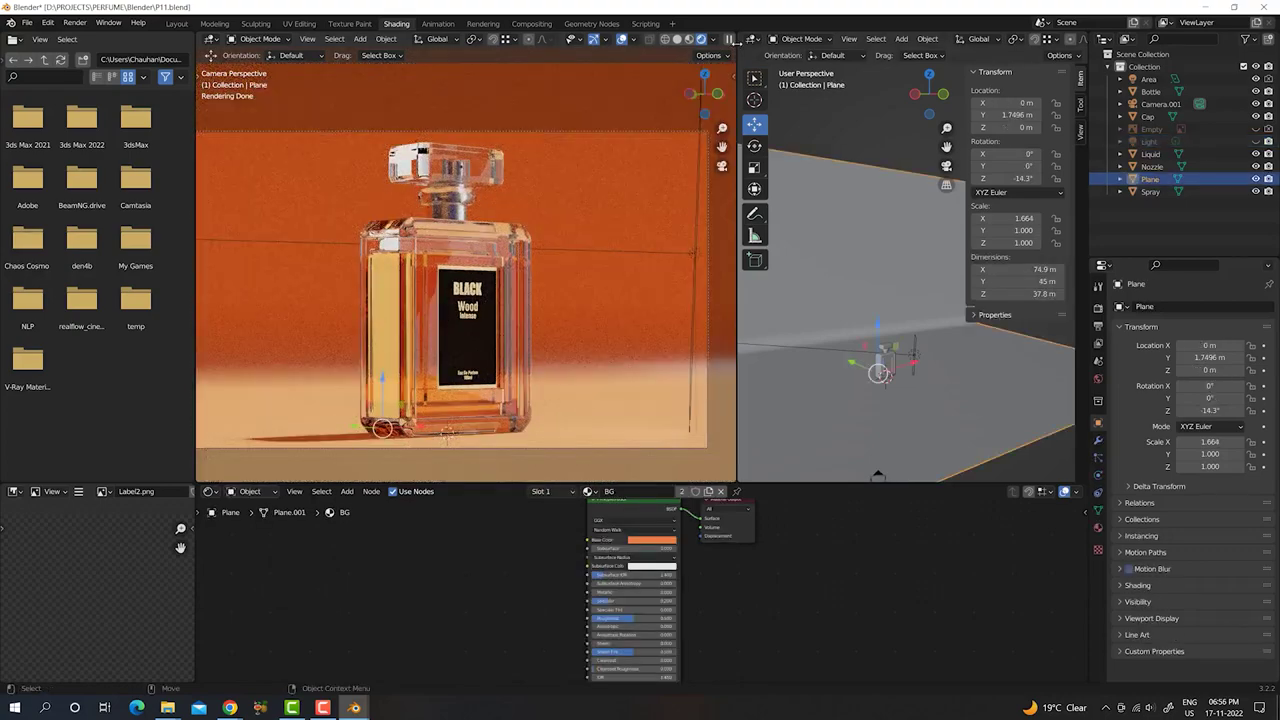
left_click_drag(738, 34, 803, 45)
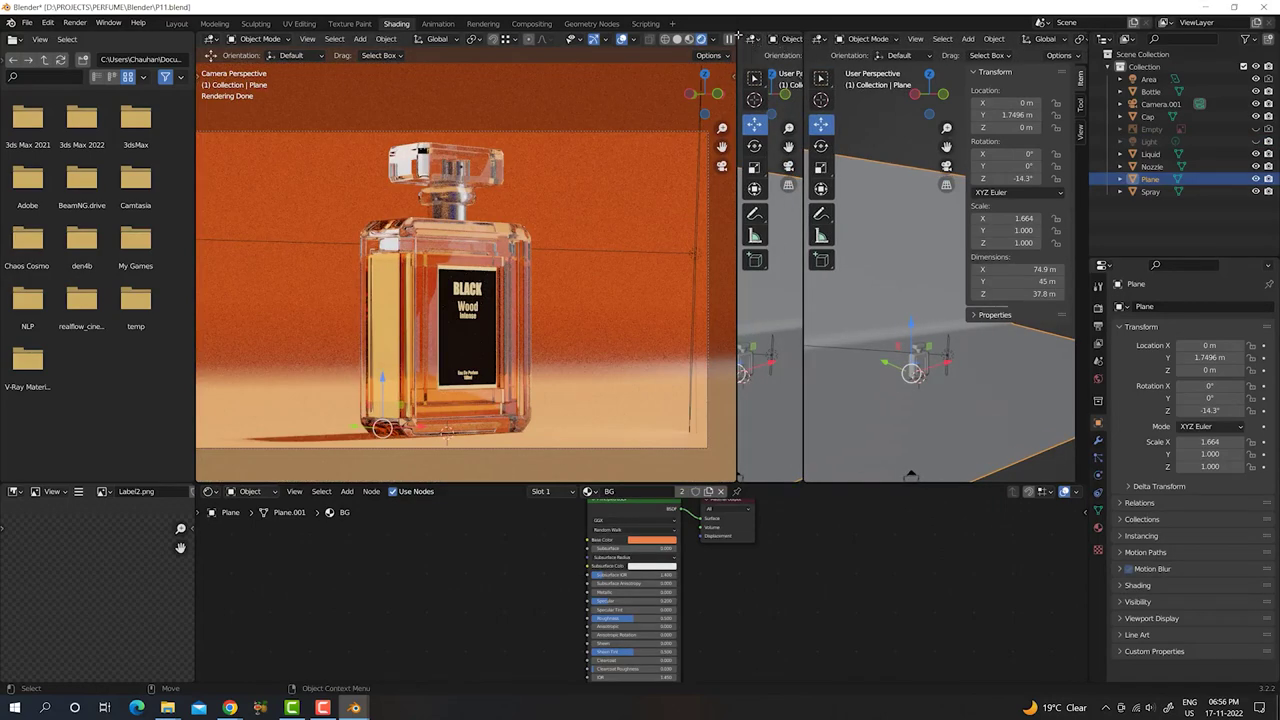
left_click_drag(731, 38, 802, 38)
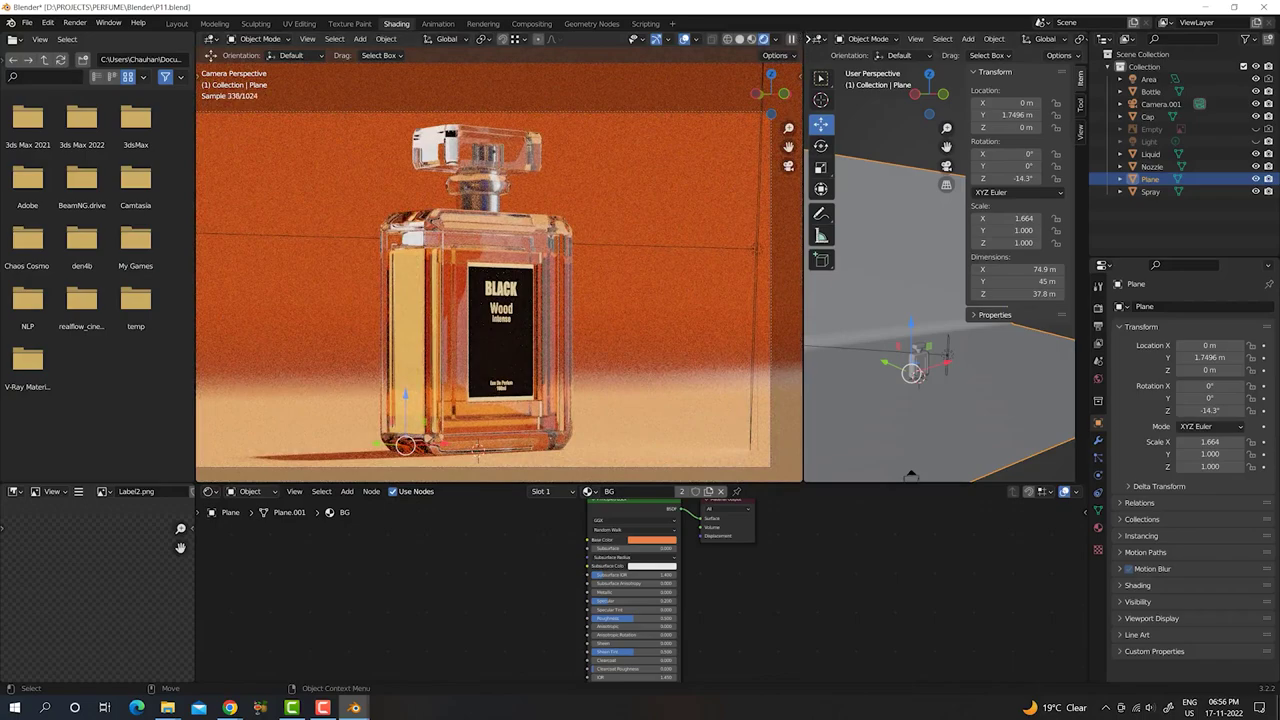
left_click_drag(801, 37, 826, 58)
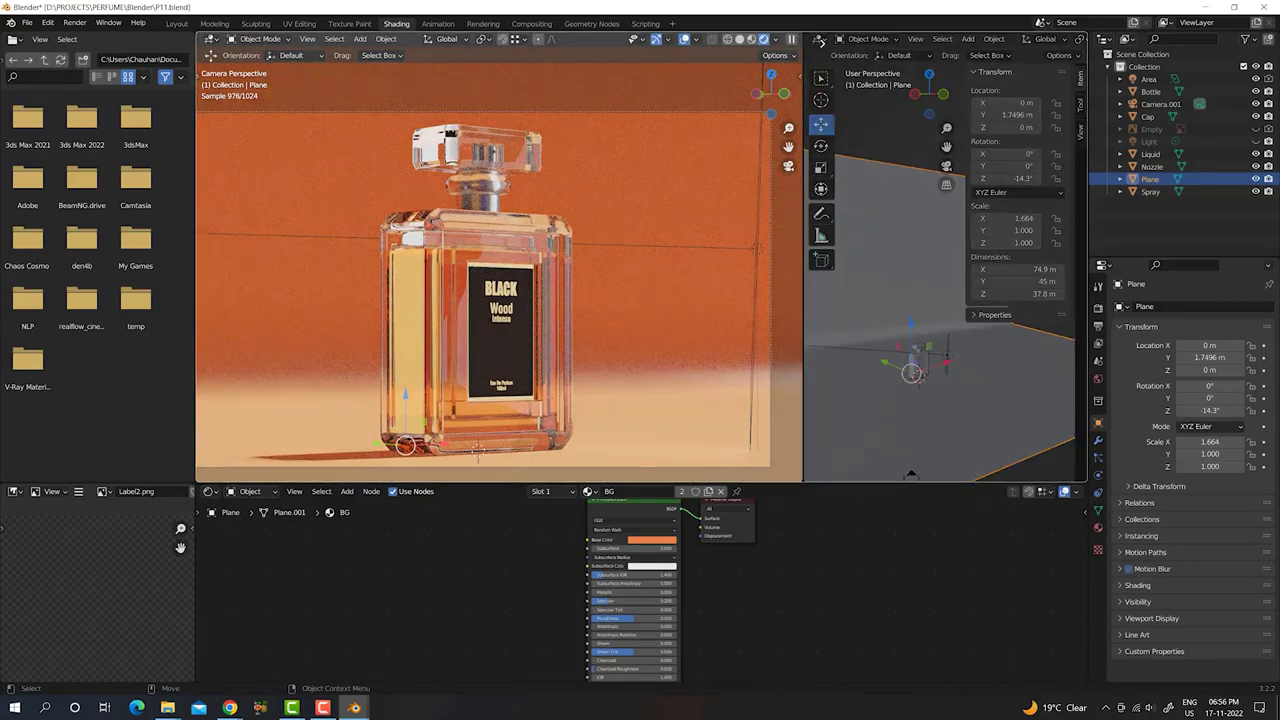
- Drag the viewport border down and zoom so the bottle fills the taller camera view
scroll(806, 280, "up", 2)
scroll(806, 280, "up", 2)
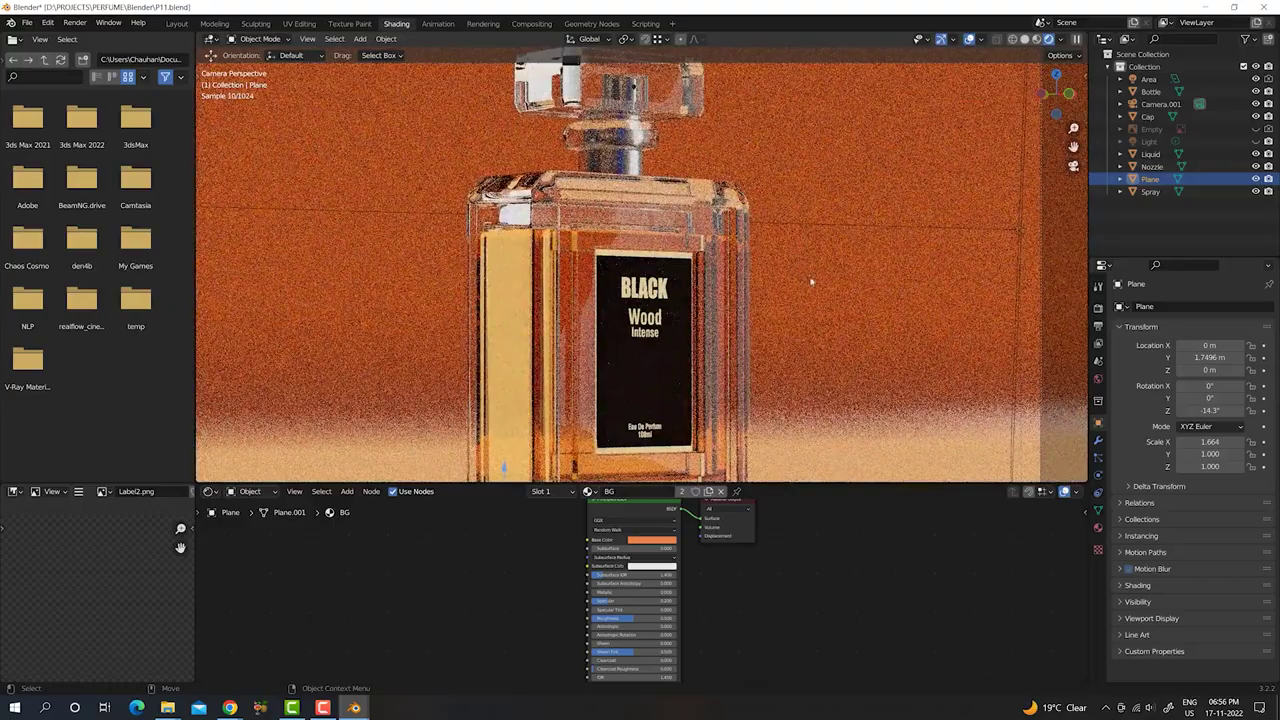
scroll(811, 278, "down", 2)
scroll(815, 290, "down", 1)
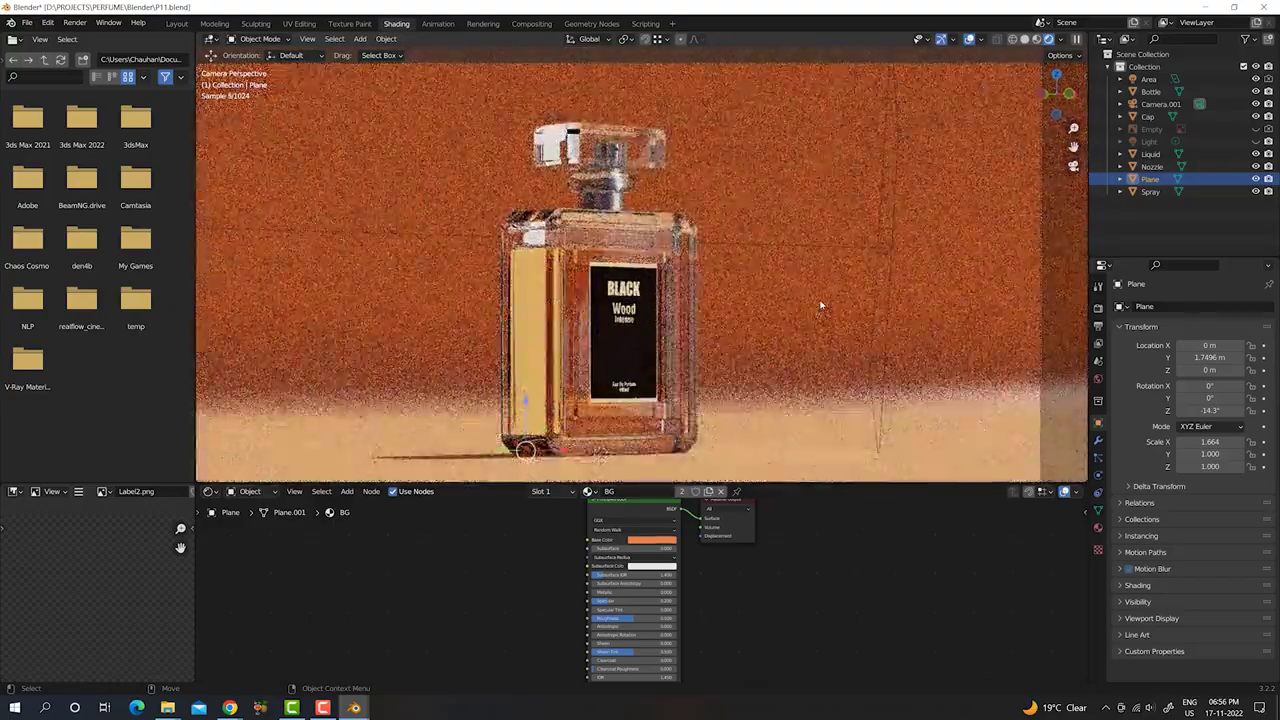
scroll(820, 304, "down", 1)
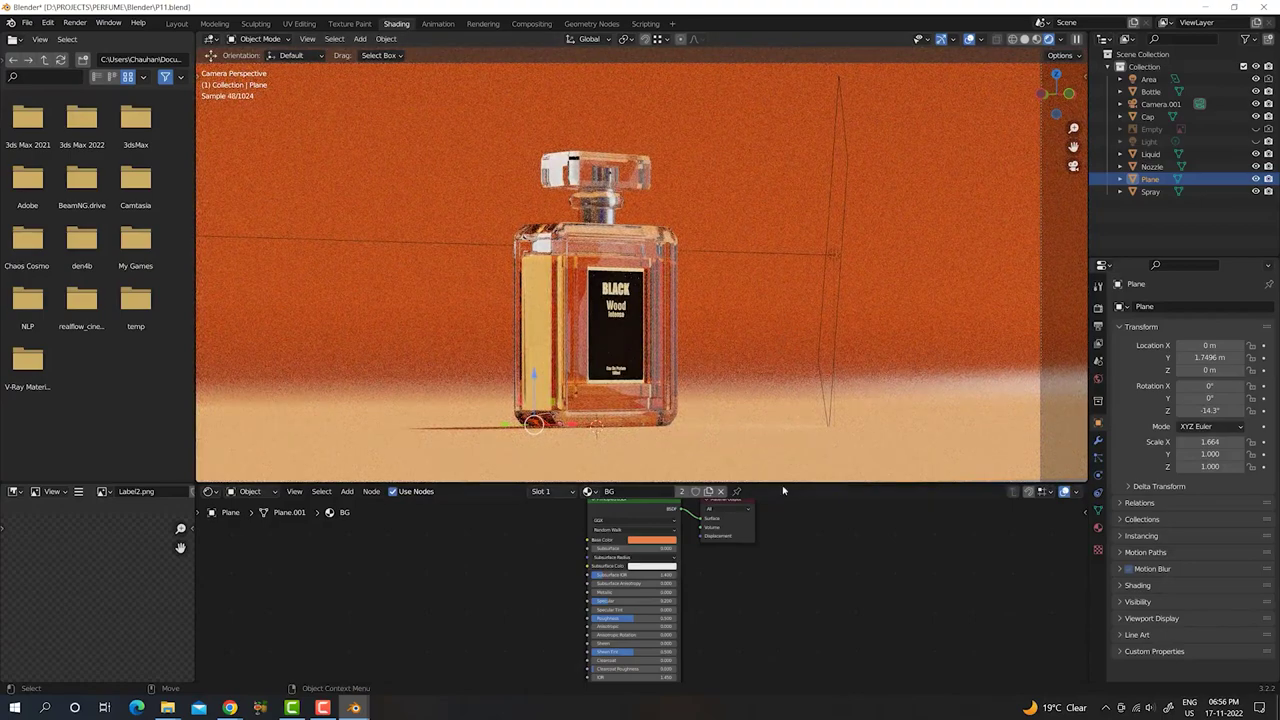
left_click_drag(777, 490, 782, 572)
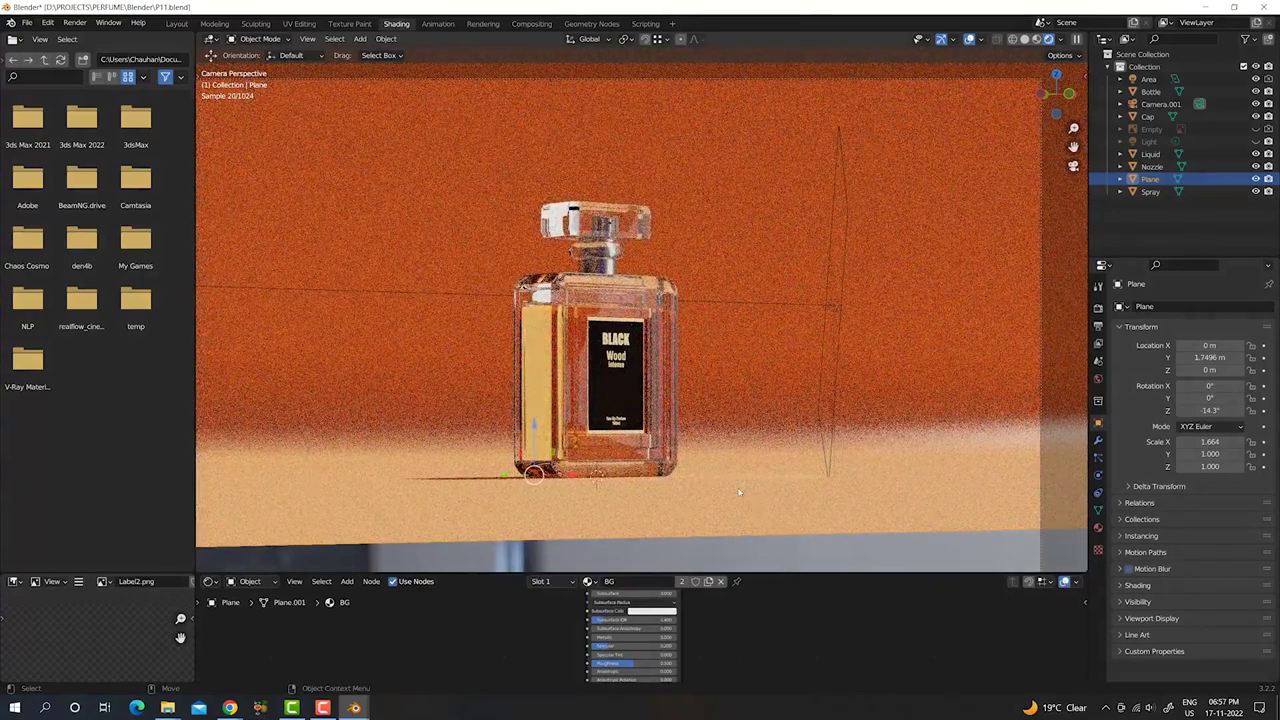
scroll(721, 446, "down", 2)
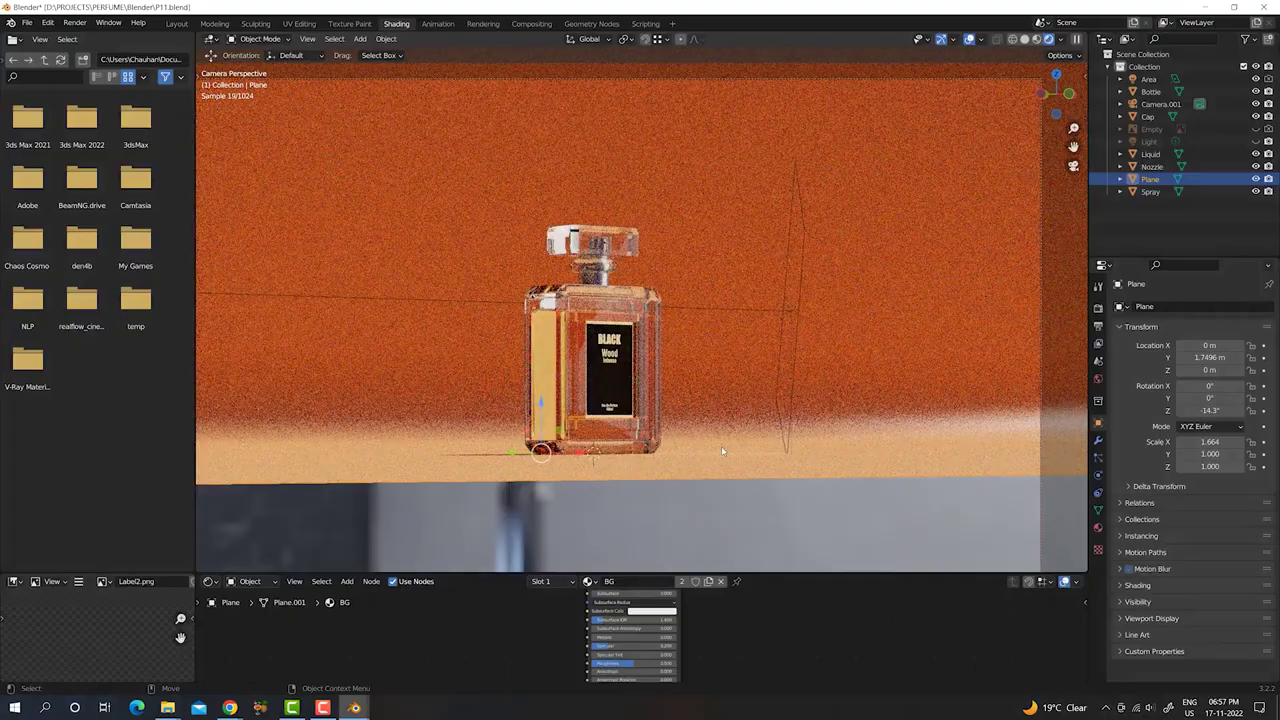
scroll(721, 446, "up", 2)
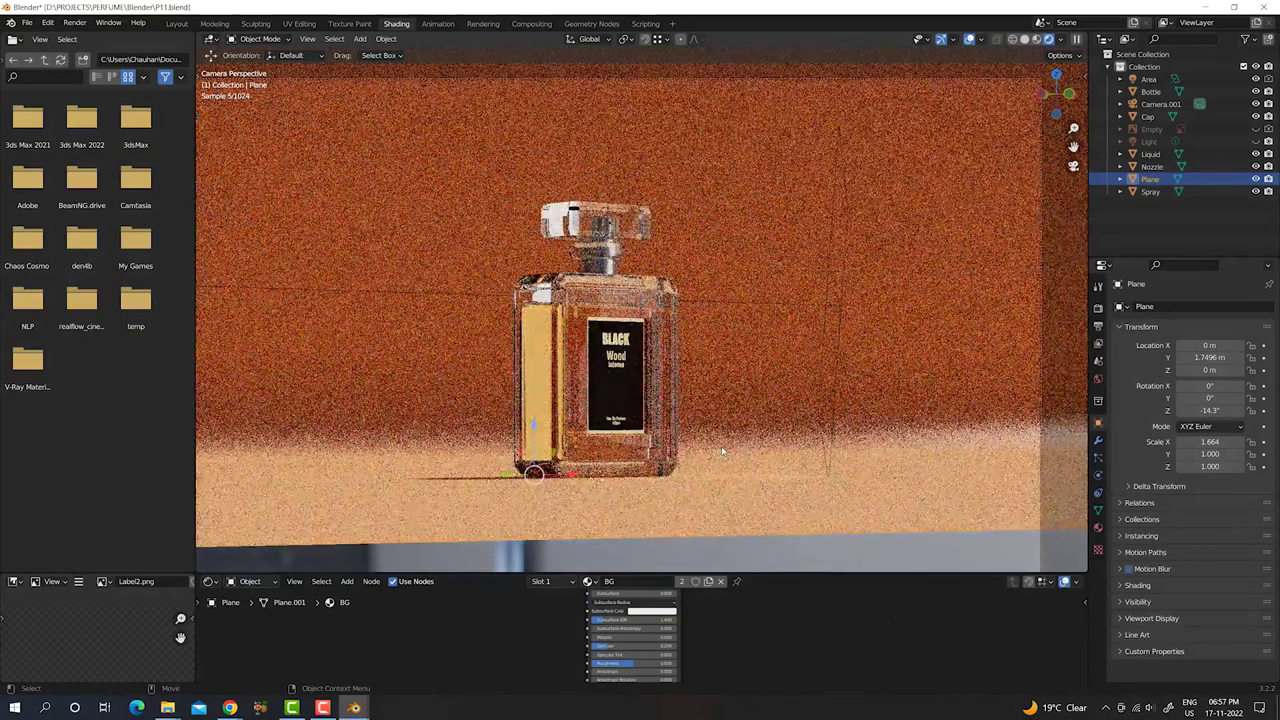
scroll(721, 446, "up", 1)
scroll(721, 446, "up", 1)
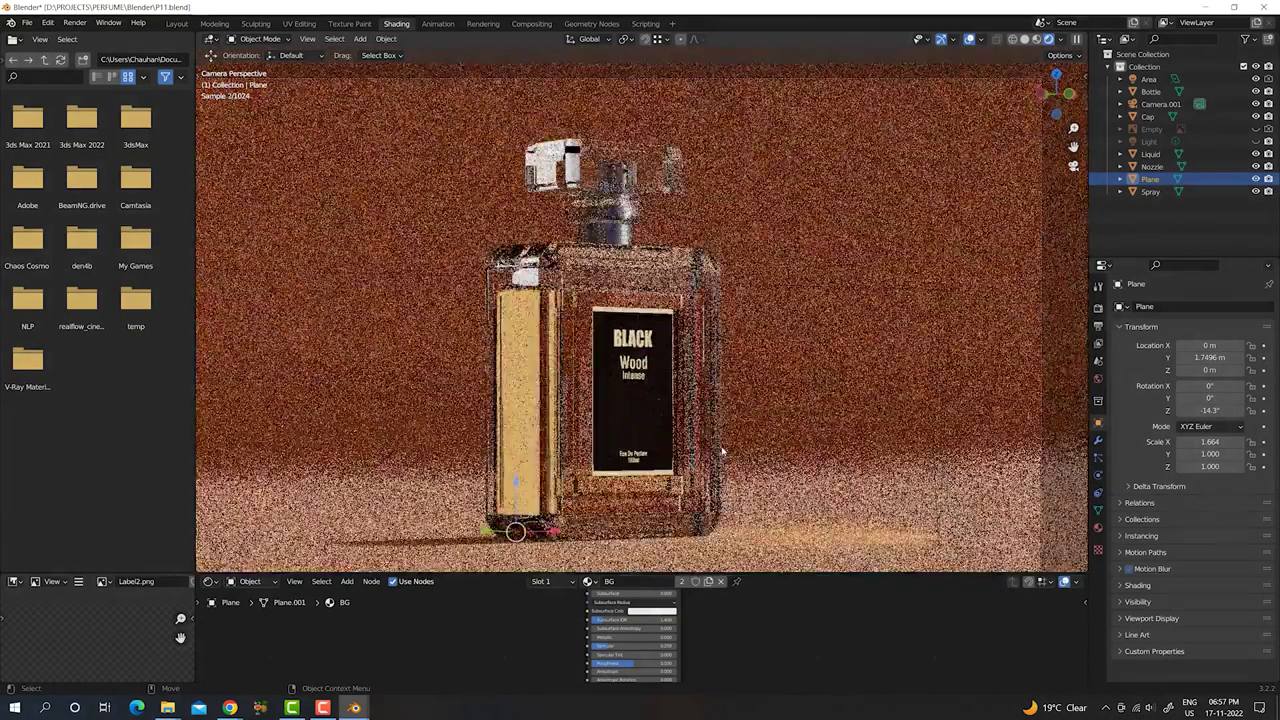
scroll(721, 446, "up", 1)
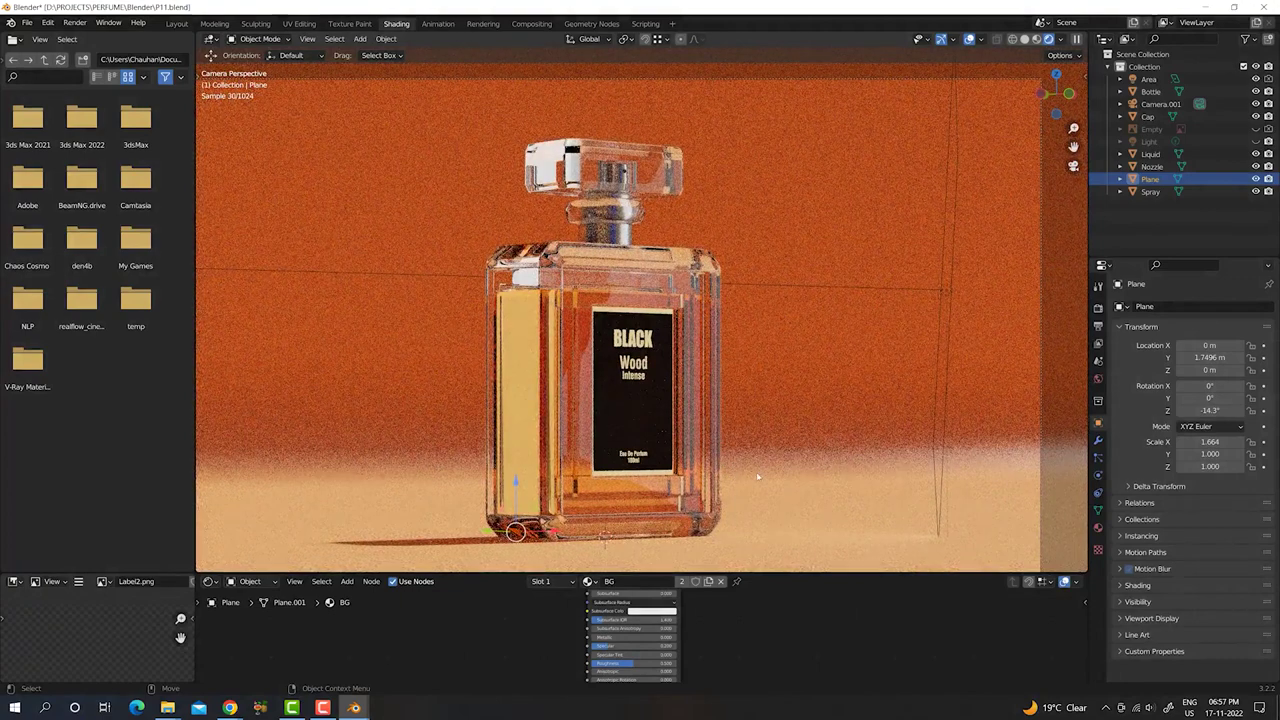
- Set the Cycles maximum render samples to 4000
left_click(1098, 307)
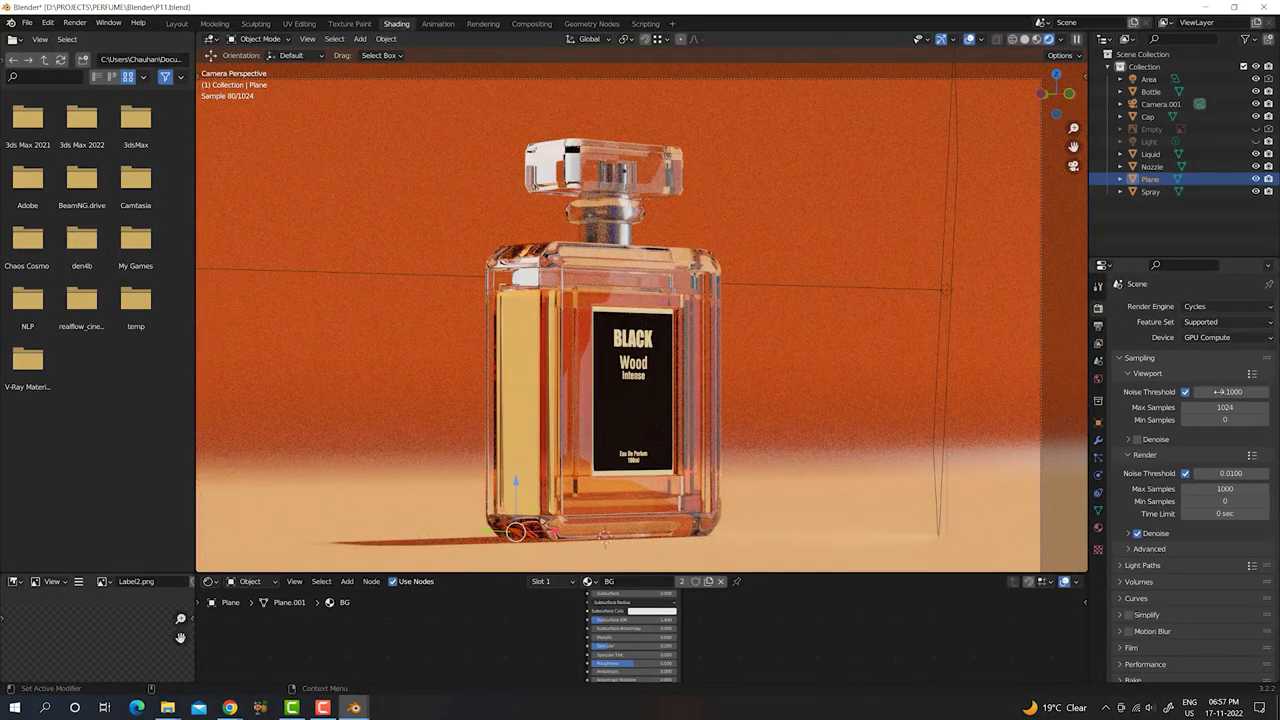
left_click(1225, 488)
type("4000")
key("Return")
- Set the output frame range to end at frame 1
left_click(1098, 326)
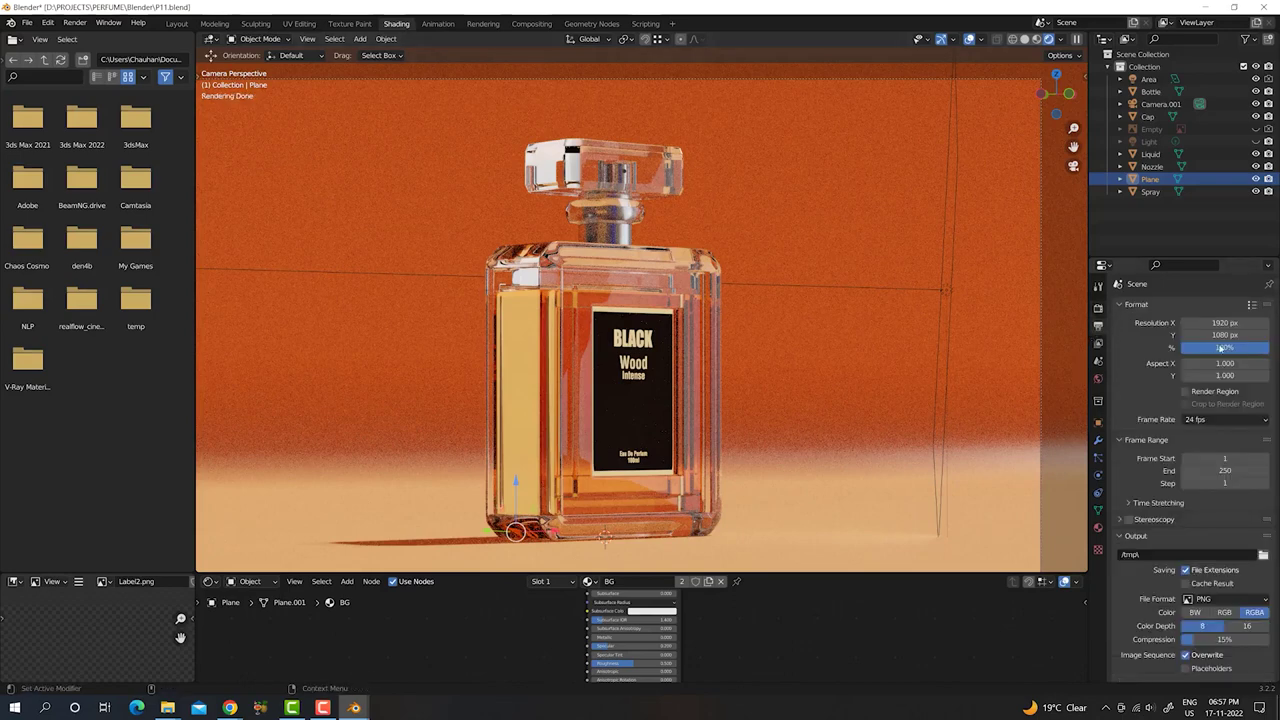
left_click(1224, 470)
type("1")
key("Return")
scroll(1122, 637, "down", 2)
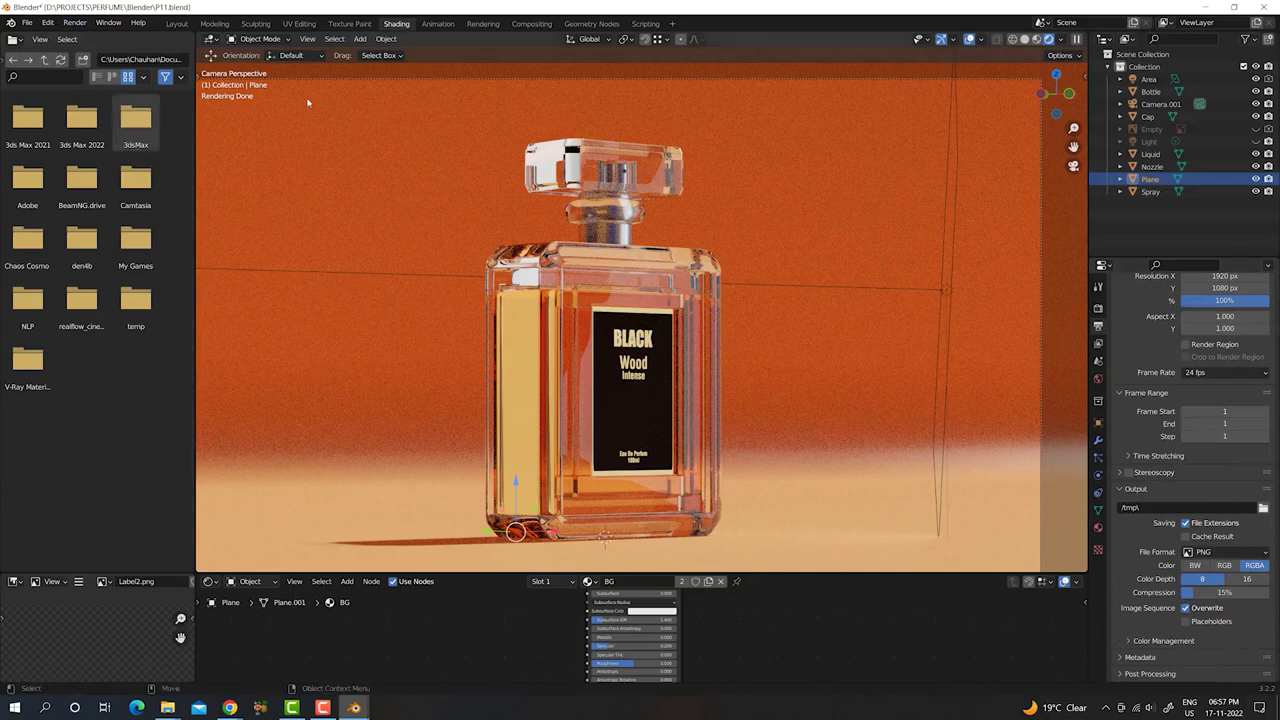
scroll(1138, 387, "up", 2)
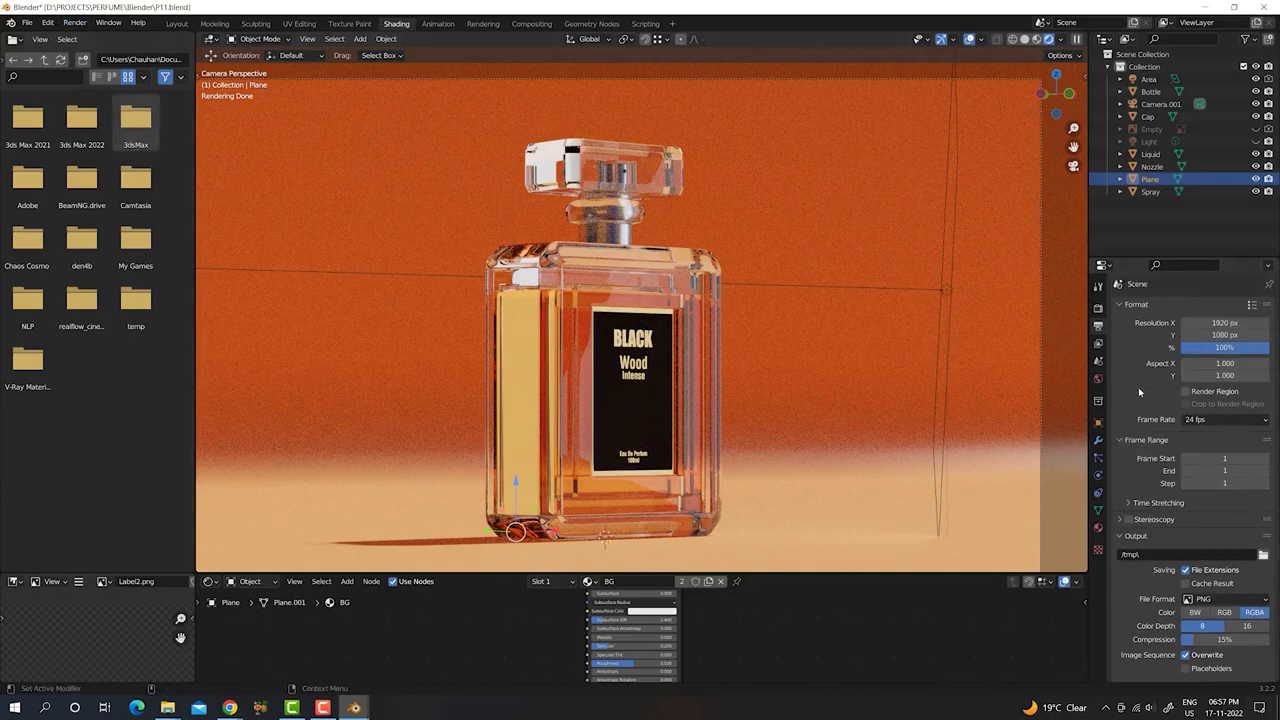
left_click(1098, 308)
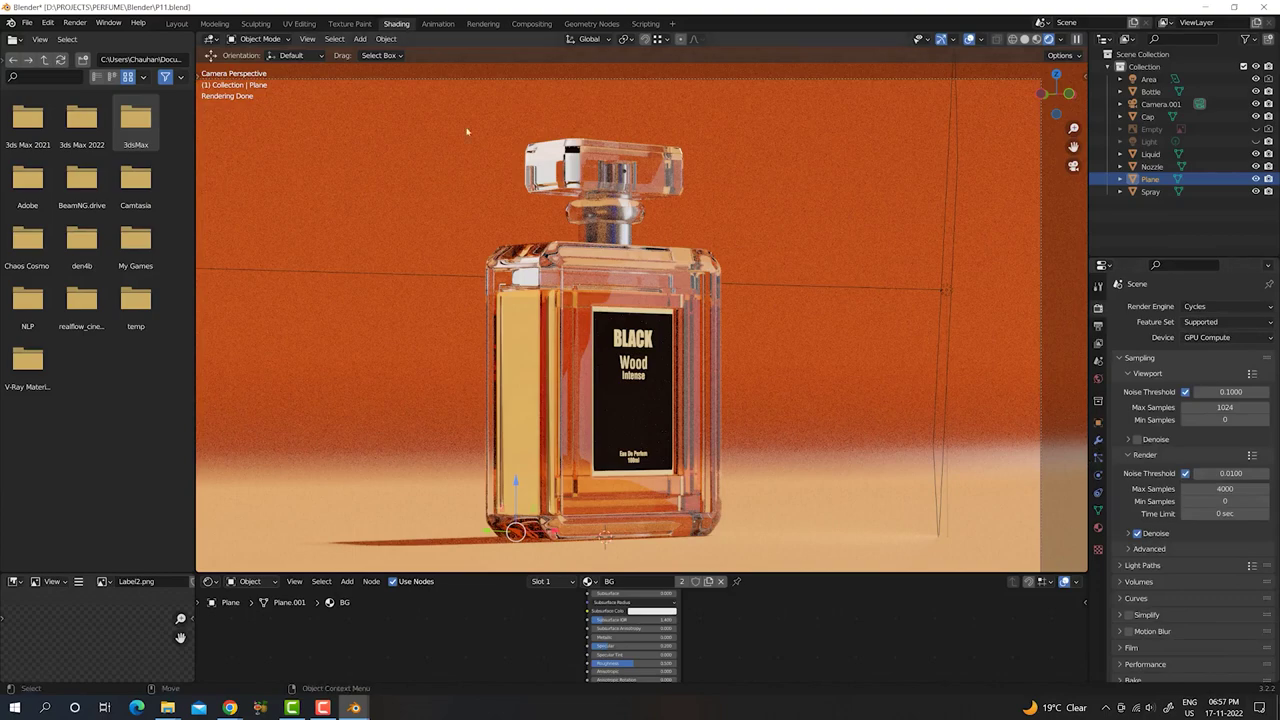
left_click(78, 23)
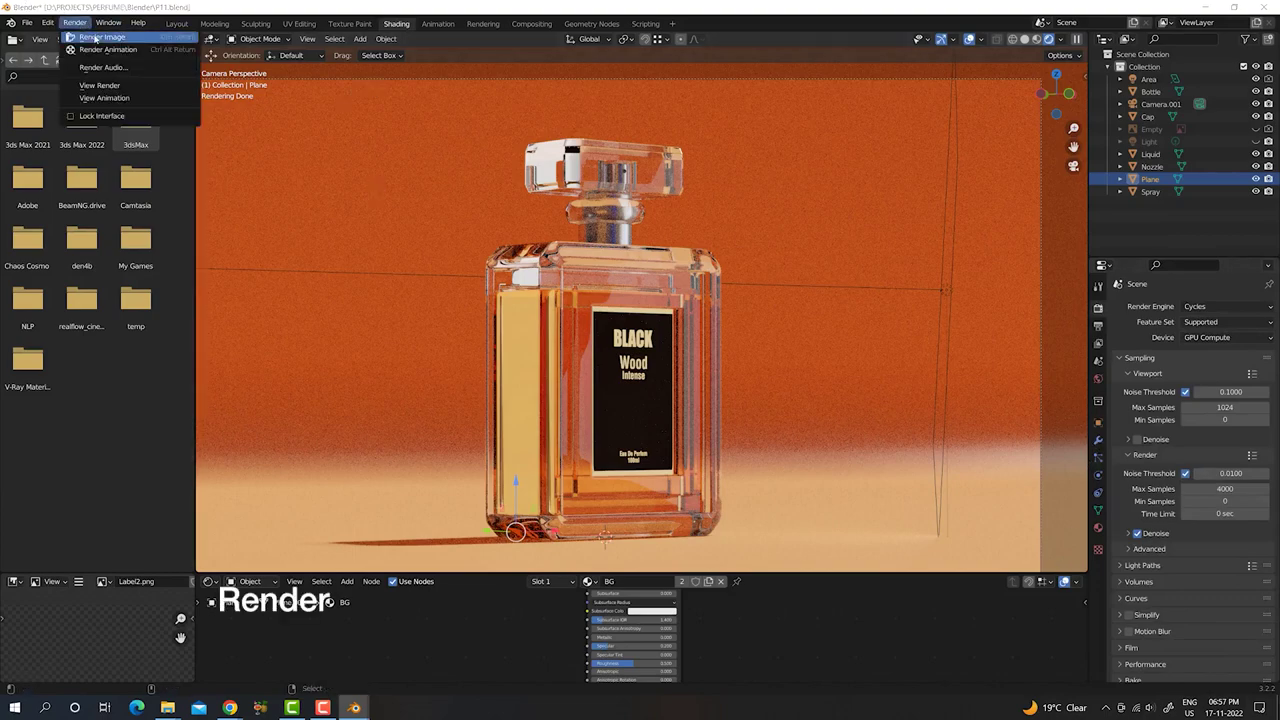
- Render the final Cycles image and maximize the render window
left_click(100, 37)
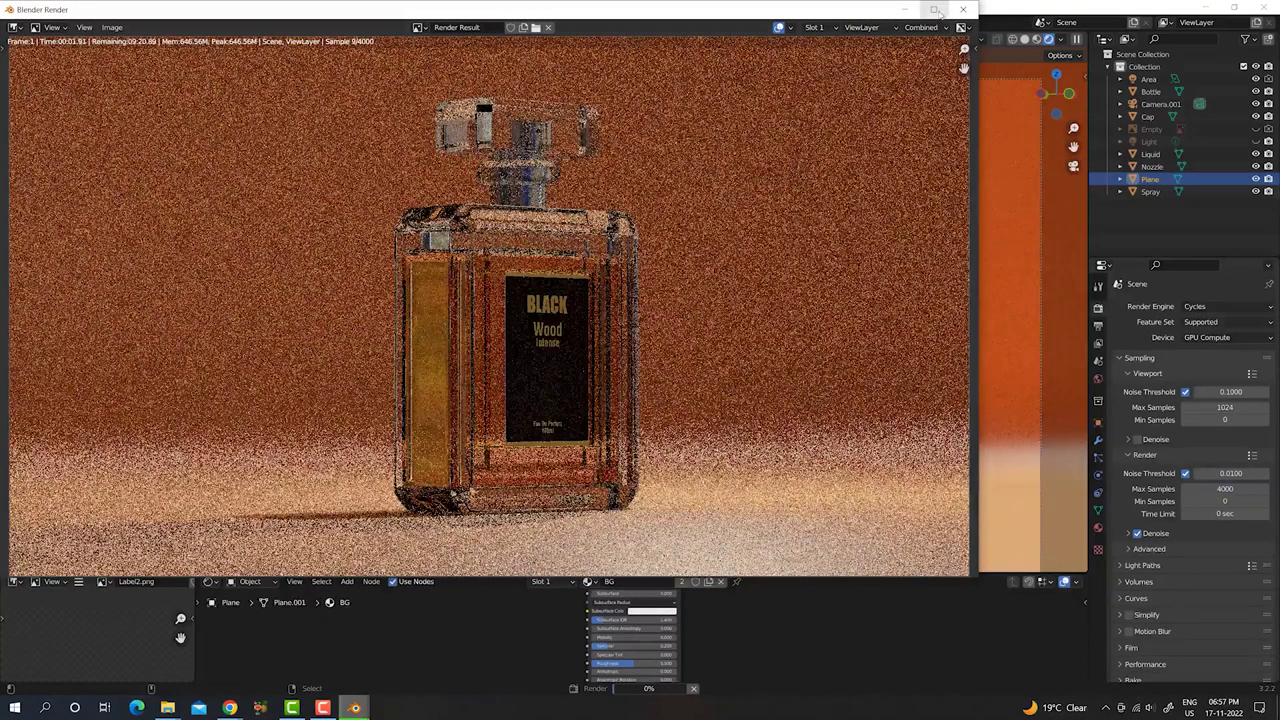
left_click(936, 9)
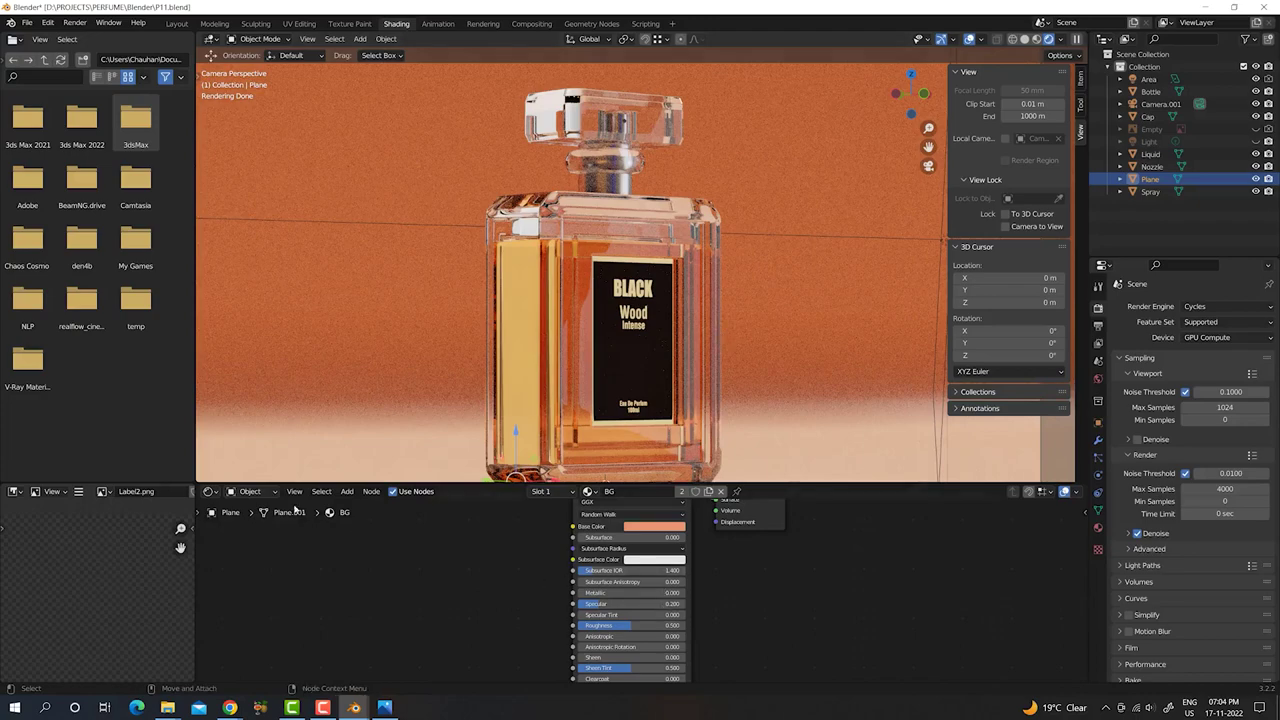
- Show the World node tree and set the HDRI Mapping Z rotation to about -13°
left_click(245, 491)
left_click(268, 512)
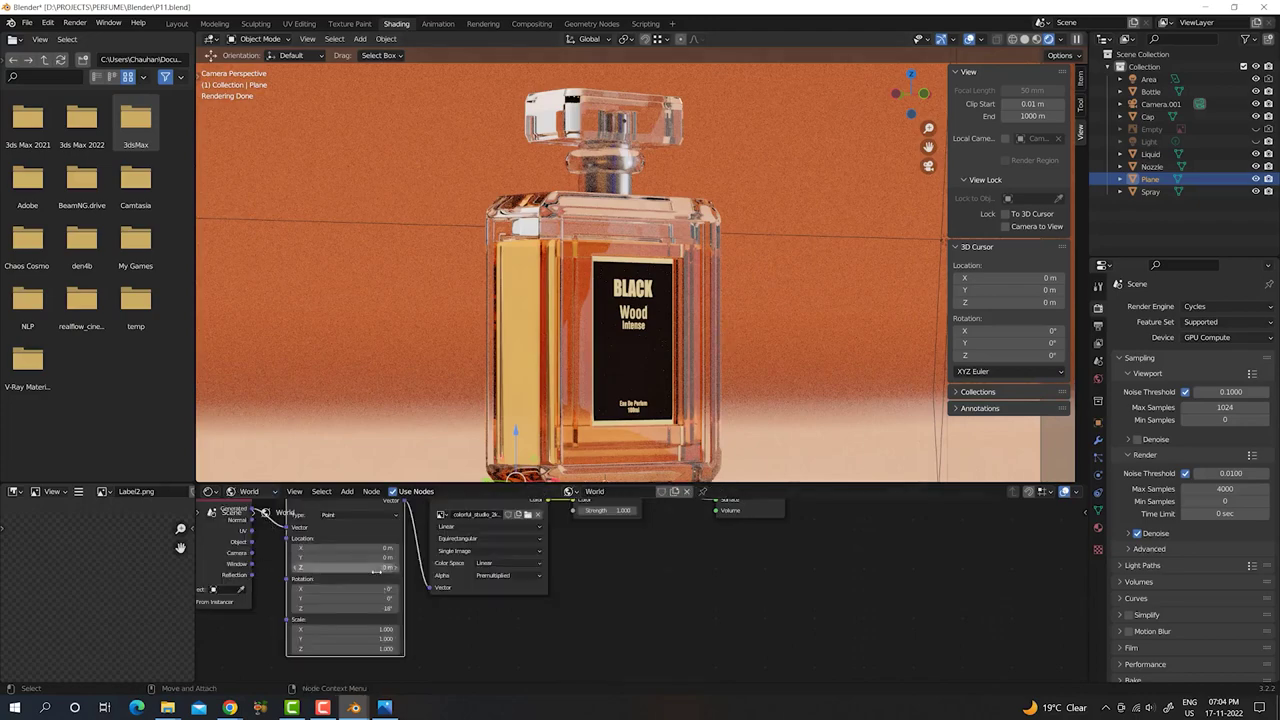
left_click_drag(370, 608, 320, 608)
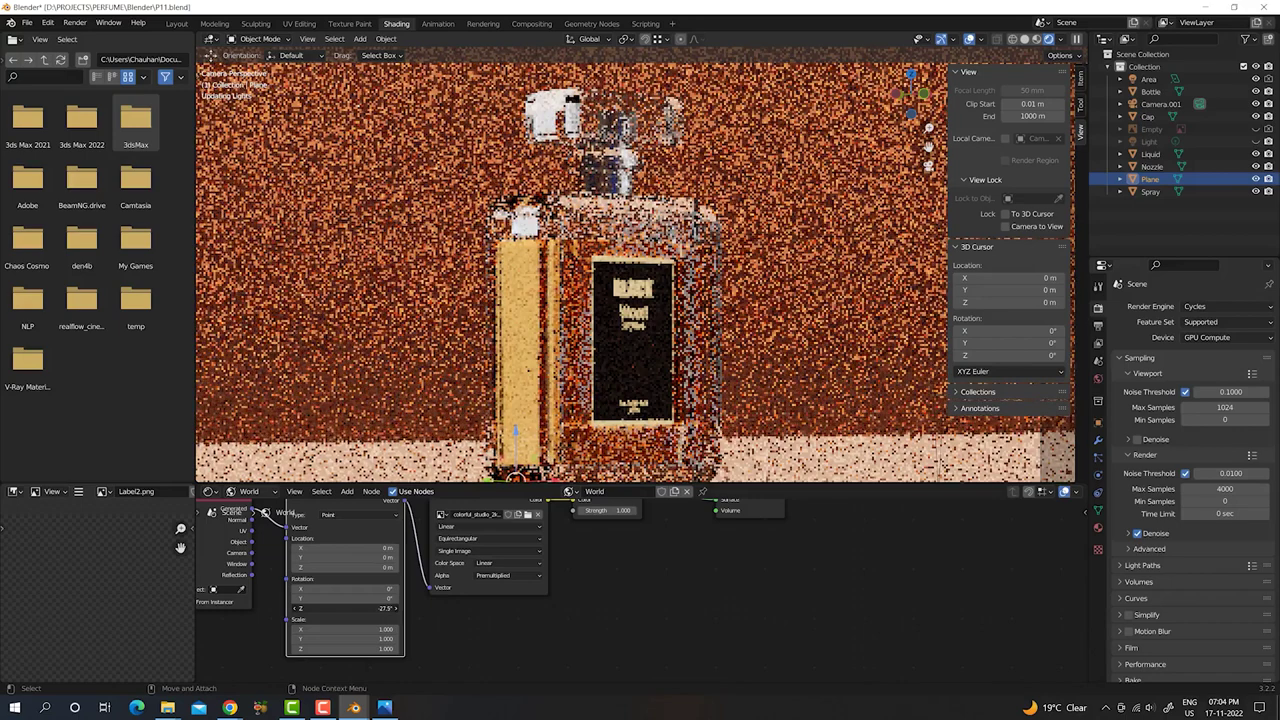
left_click_drag(345, 608, 375, 608)
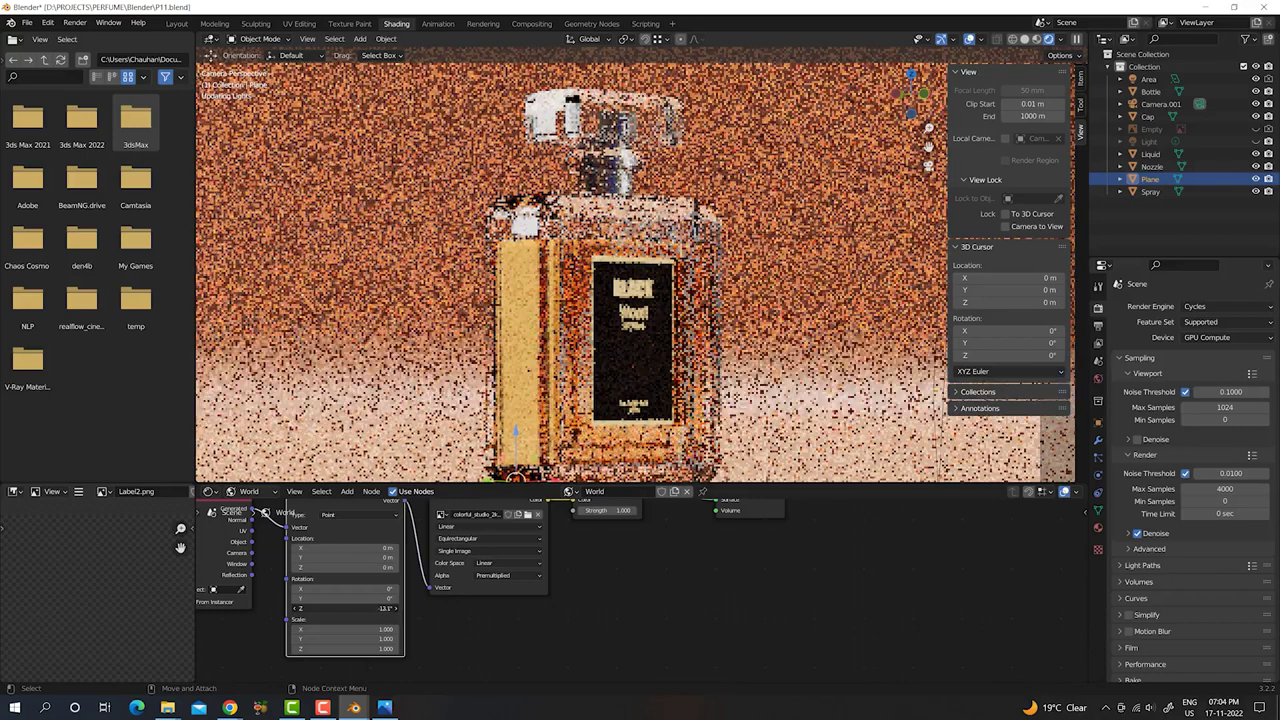